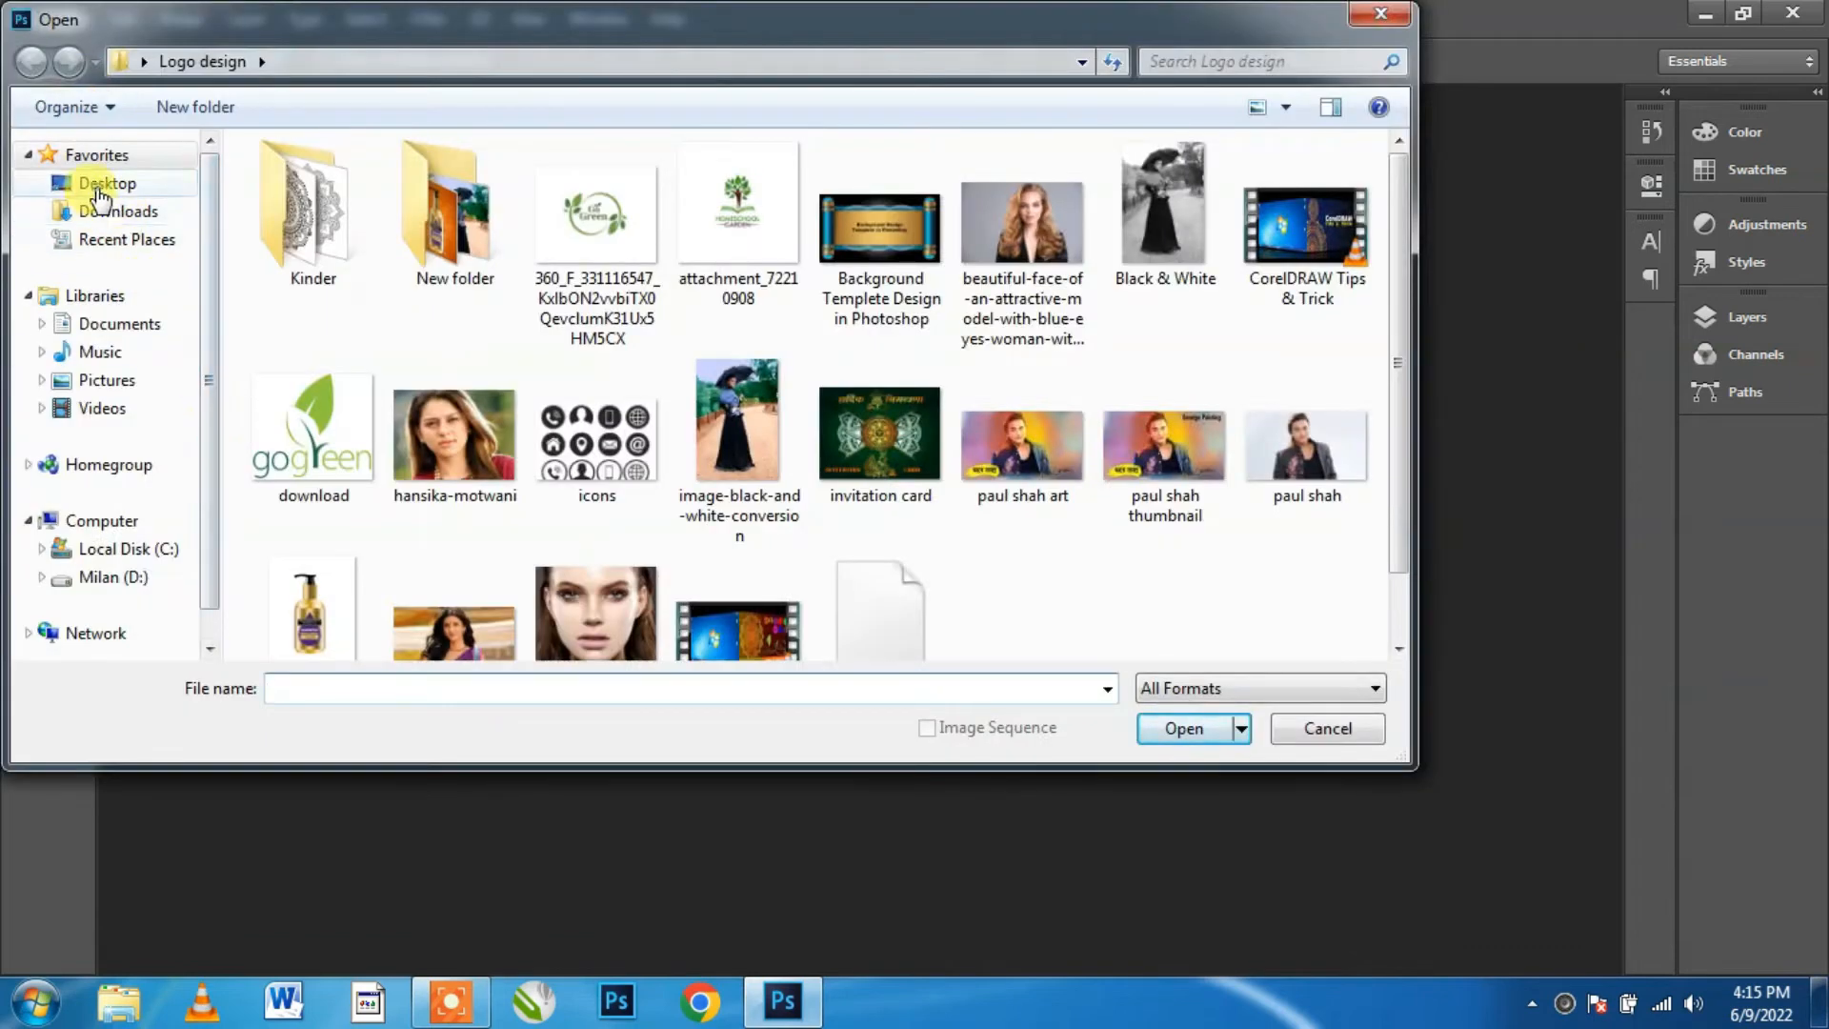
Step: Open the first Chinese Style Roll Up Scroll image from the animation photos folder inside the Desktop's milan folder, and enlarge it to 200%
{"action": "left_click", "coordinate": [67, 183]}
{"action": "double_click", "coordinate": [694, 335]}
{"action": "double_click", "coordinate": [327, 212]}
{"action": "scroll", "coordinate": [810, 355], "scroll_direction": "down", "scroll_amount": 1}
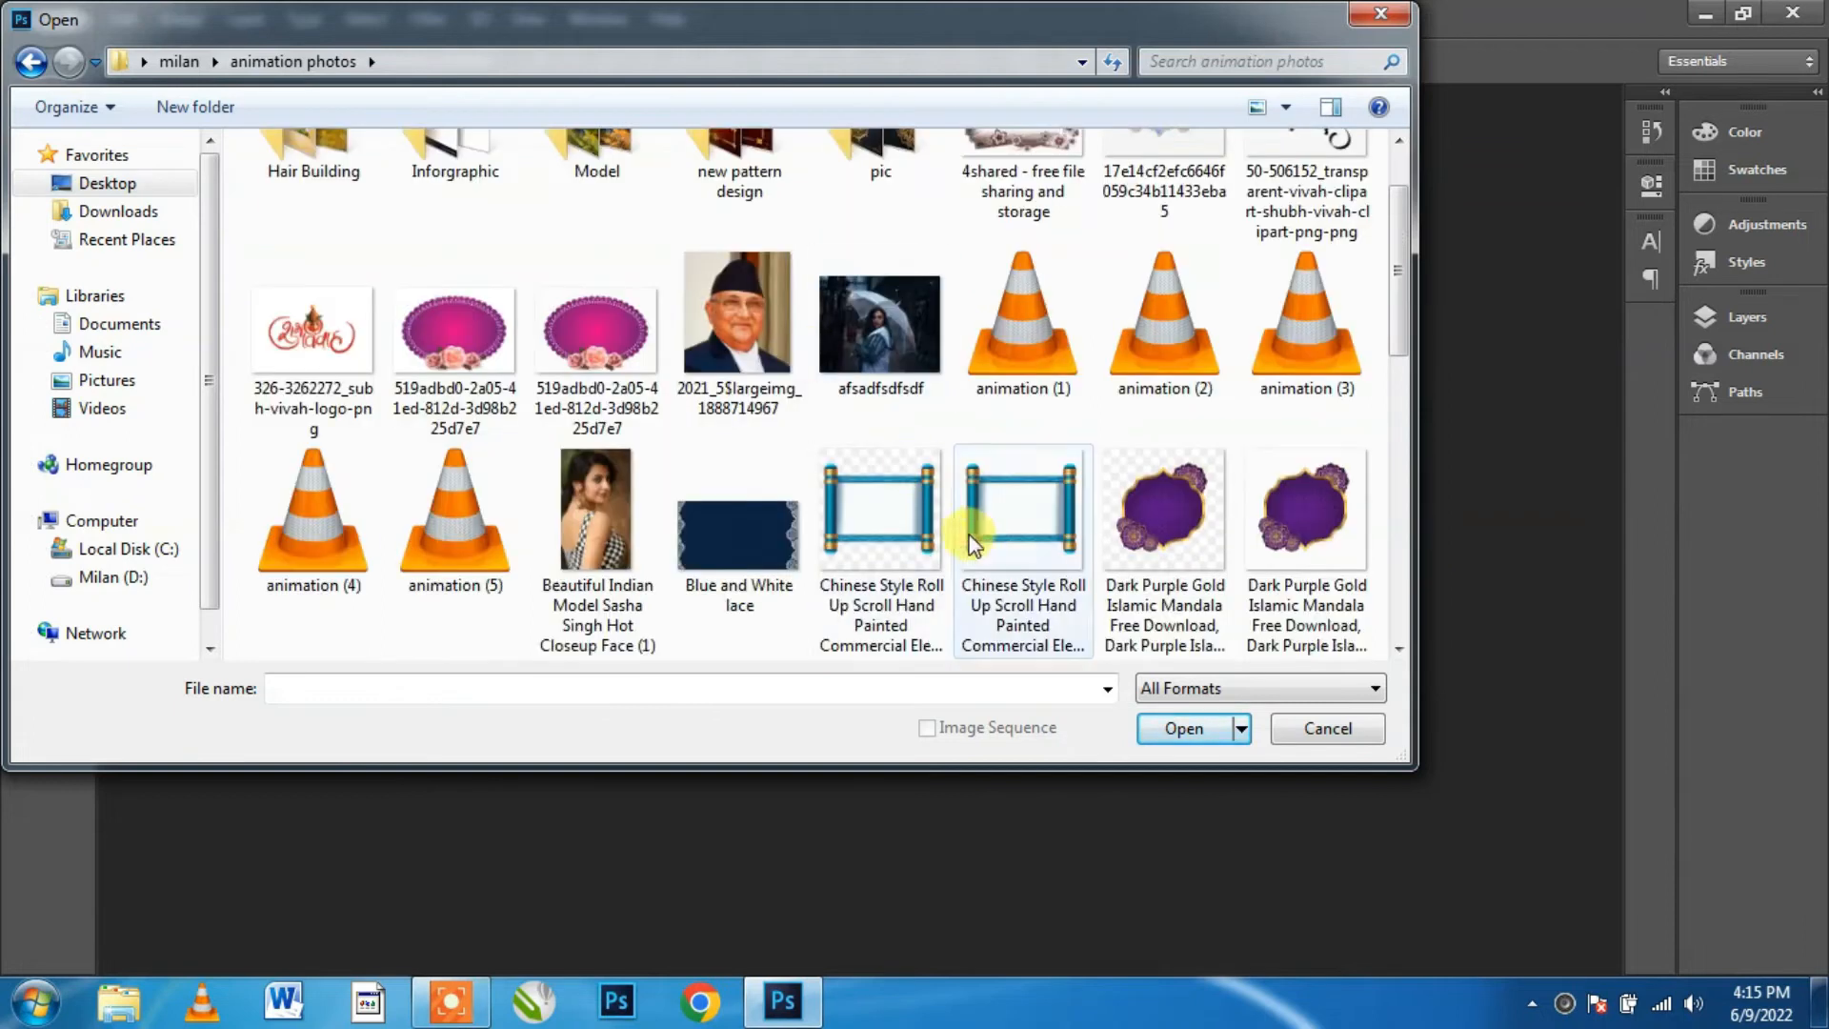
{"action": "left_click", "coordinate": [1001, 524]}
{"action": "left_click", "coordinate": [903, 523]}
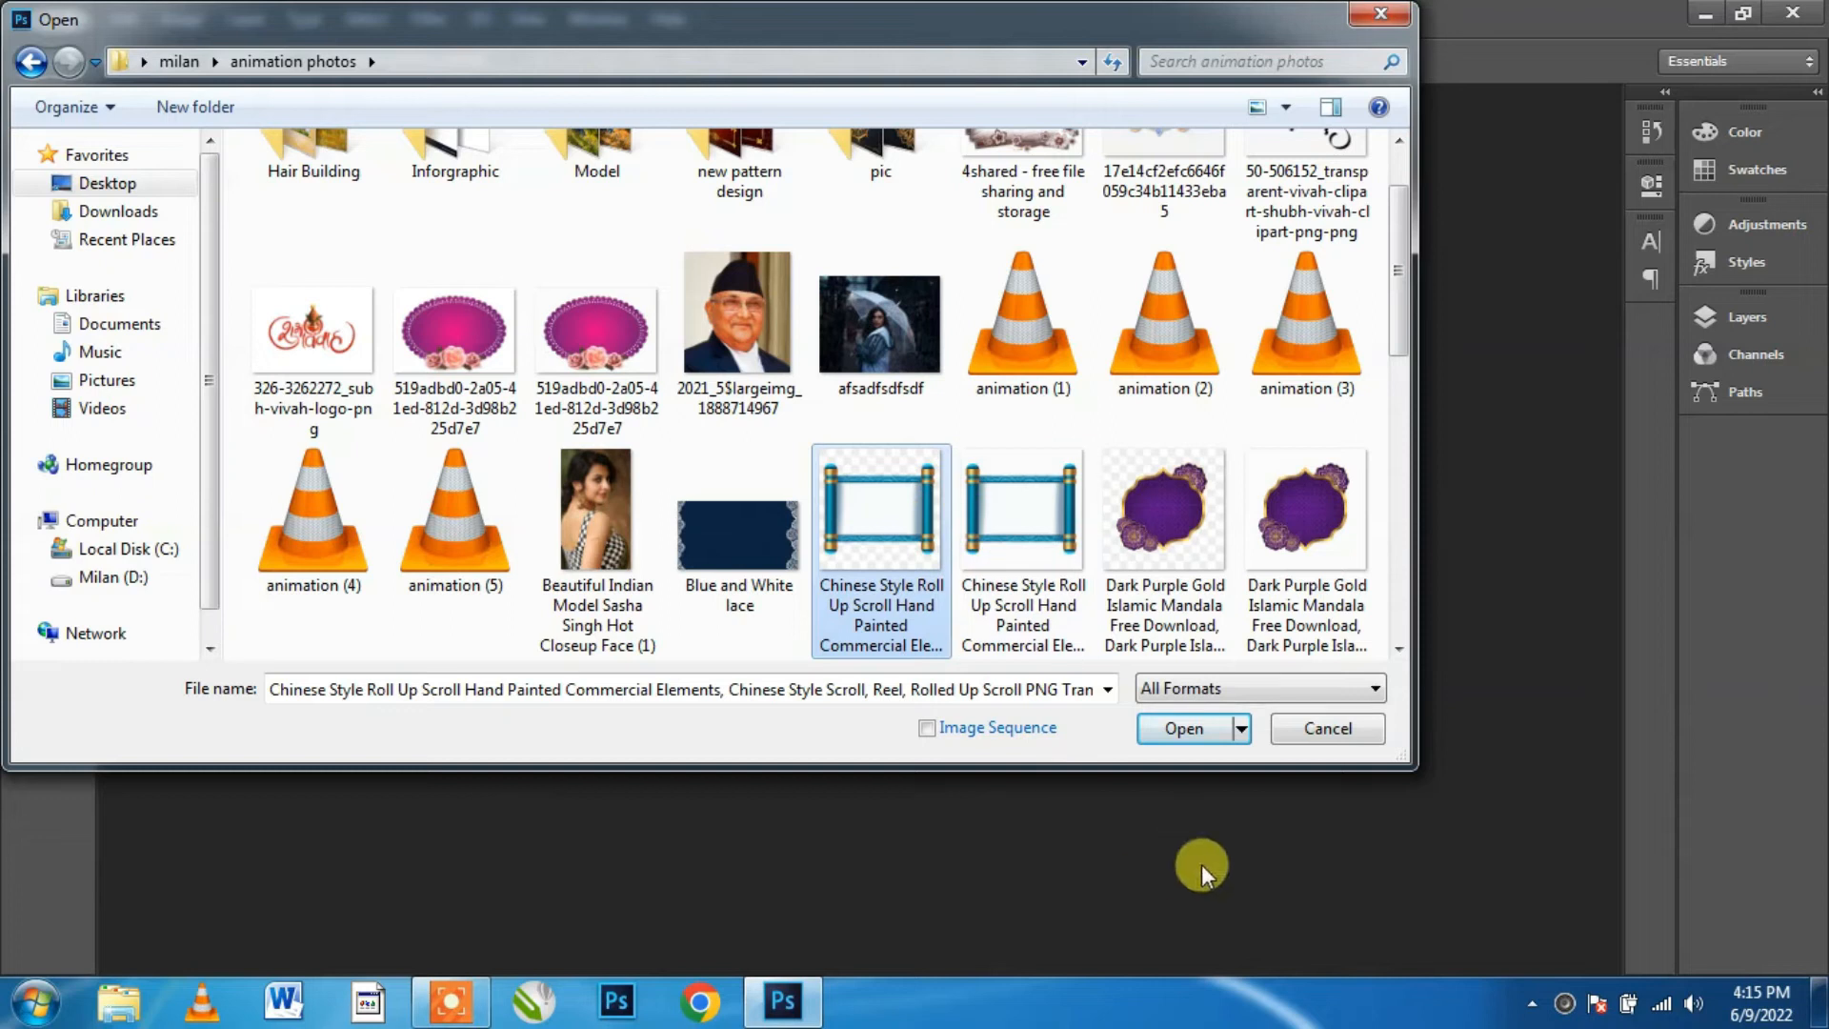
{"action": "left_click", "coordinate": [1184, 729]}
{"action": "left_click_drag", "start_coordinate": [372, 106], "coordinate": [517, 103]}
{"action": "key", "text": "ctrl+plus"}
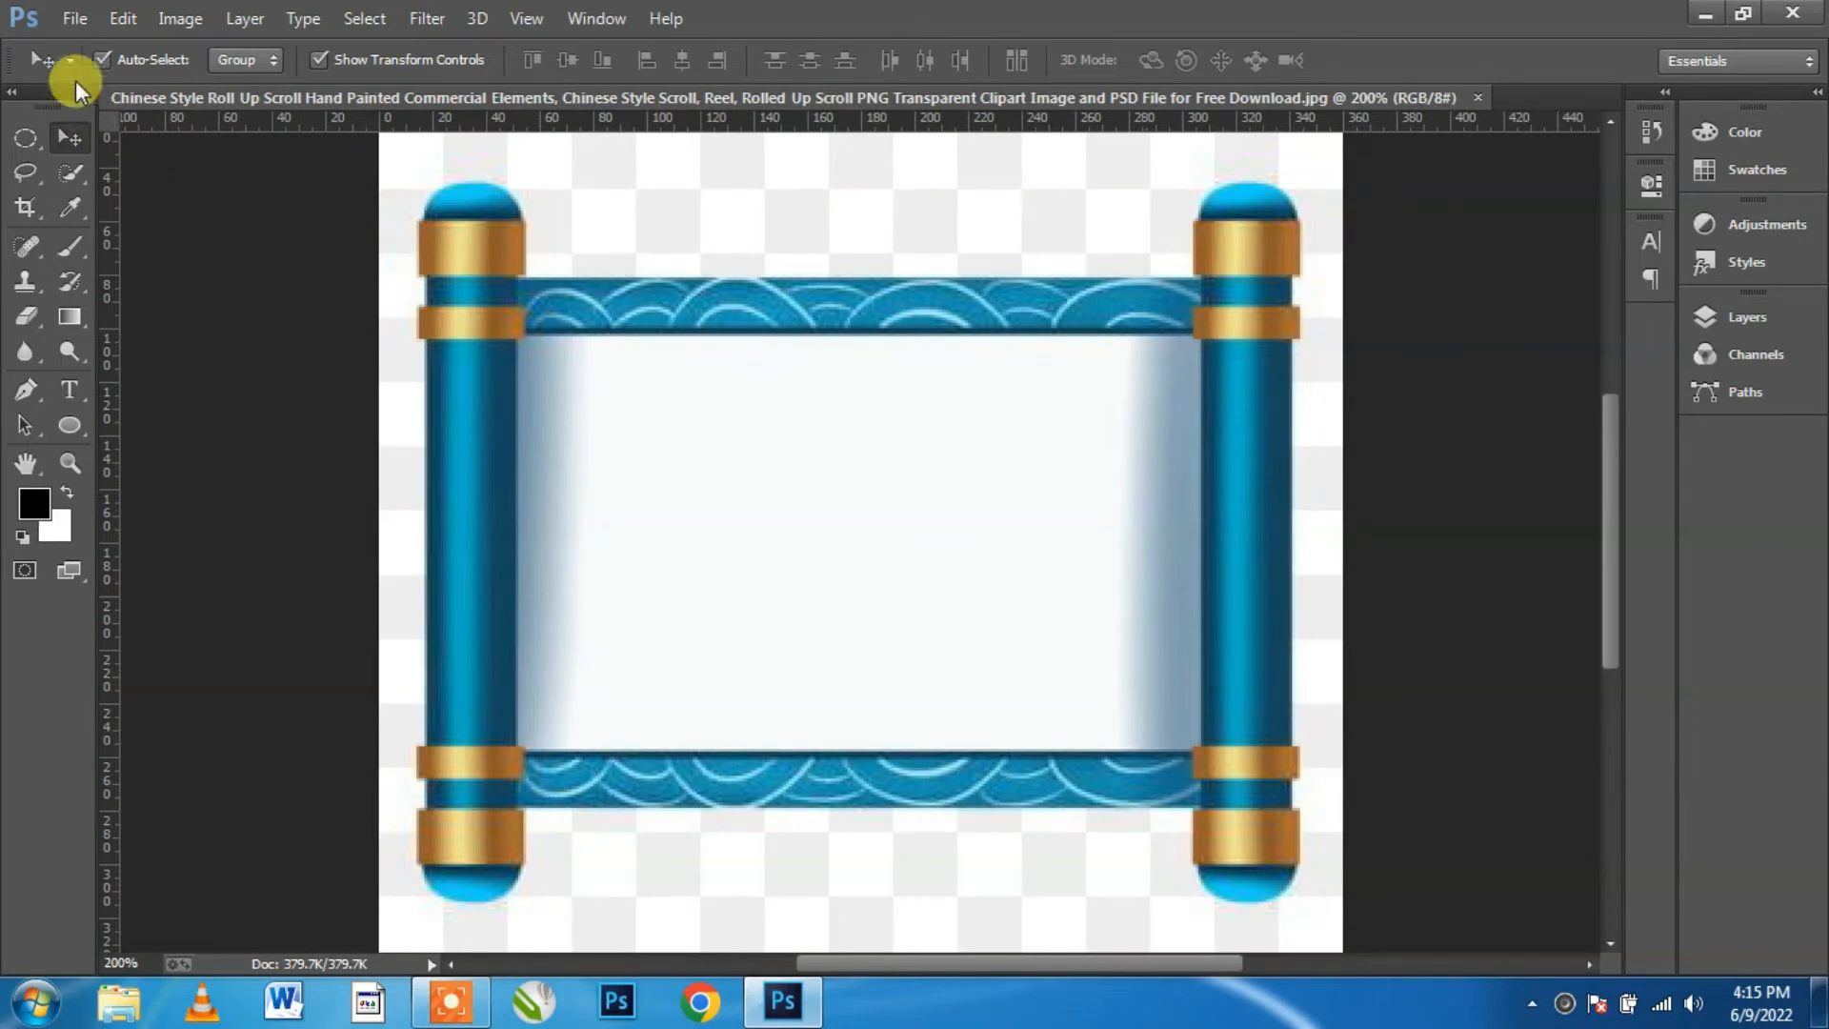
Step: Create a new document with the Custom preset, 1920 pixels wide and 1080 pixels high
{"action": "left_click", "coordinate": [74, 19]}
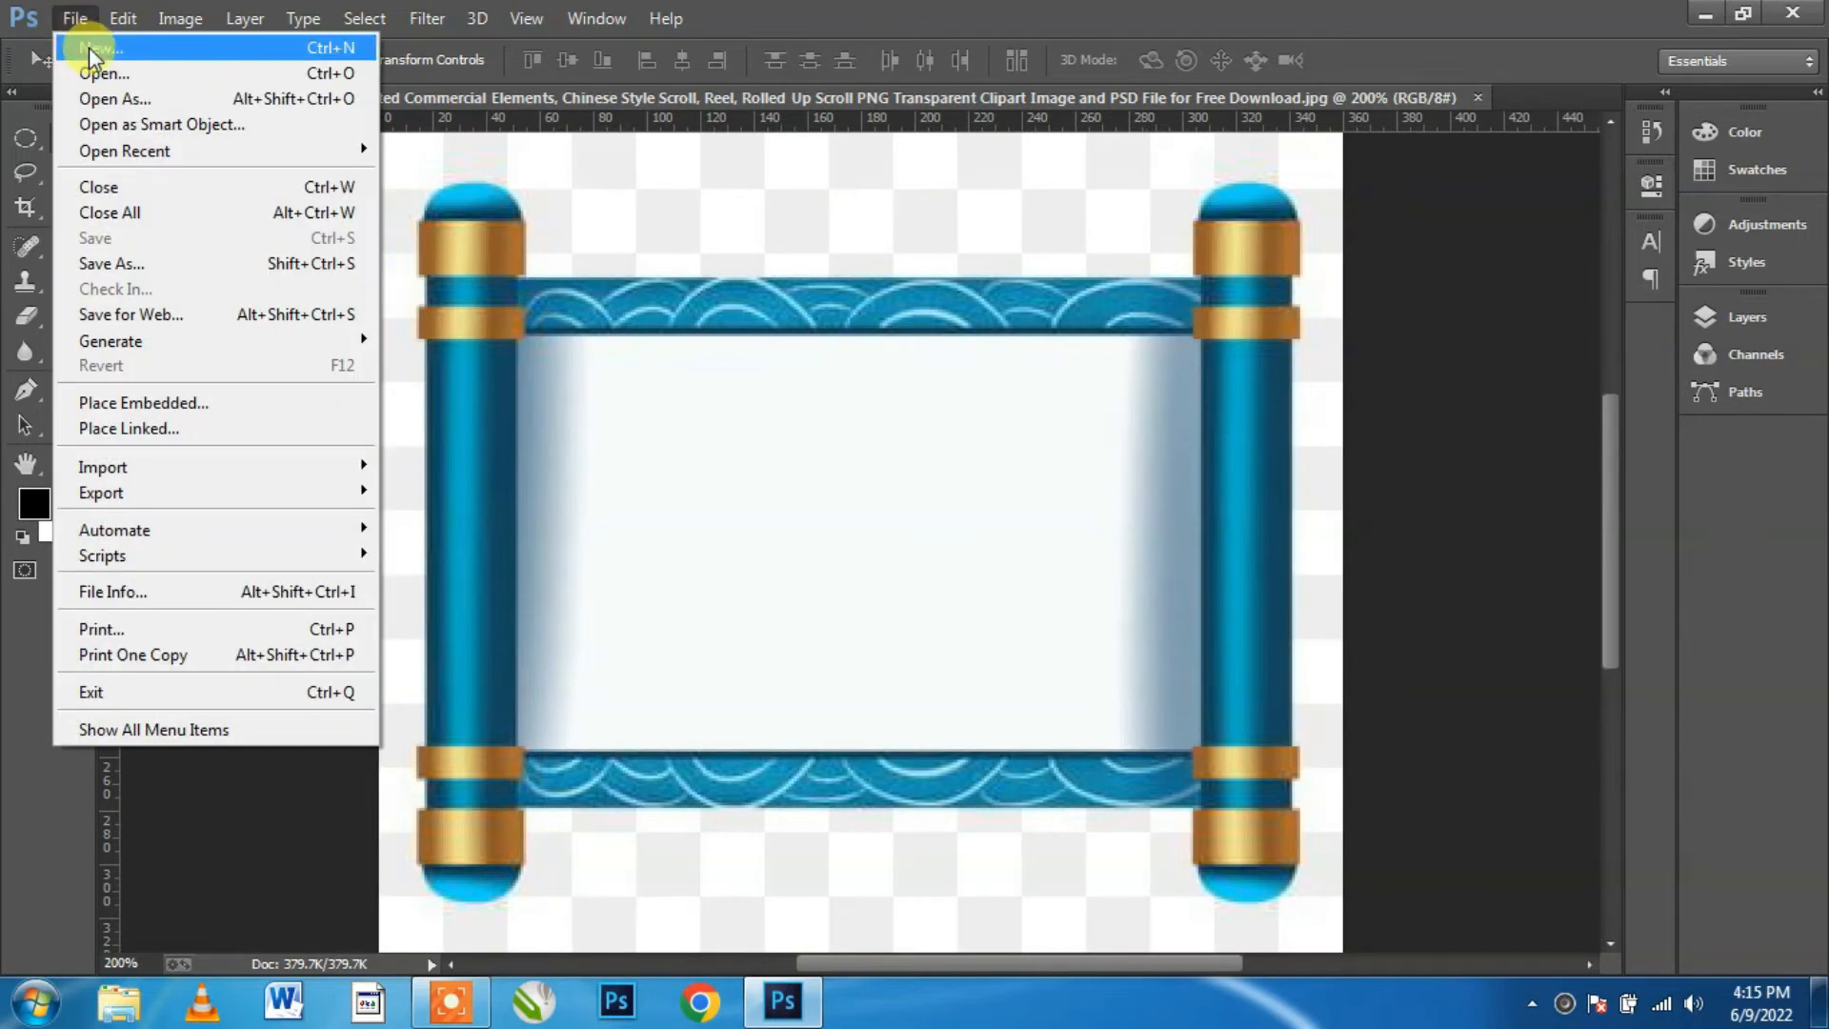
{"action": "left_click", "coordinate": [88, 48]}
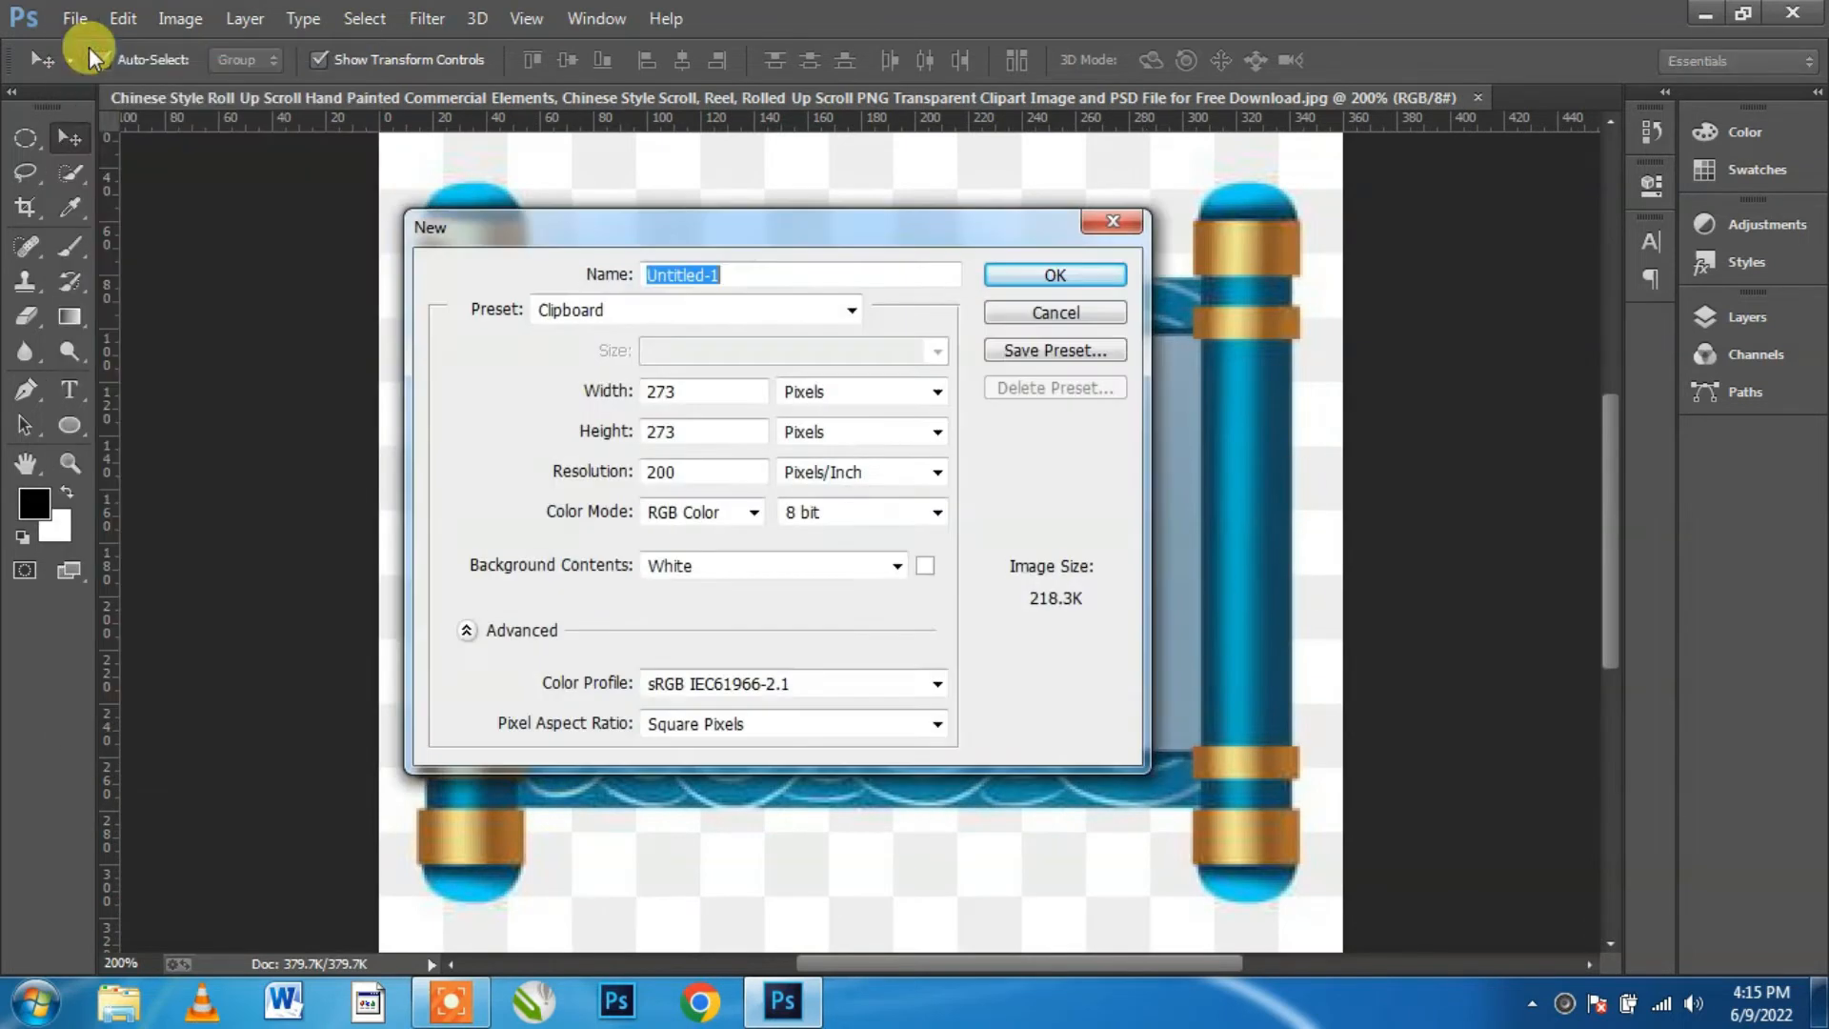
{"action": "left_click", "coordinate": [713, 309]}
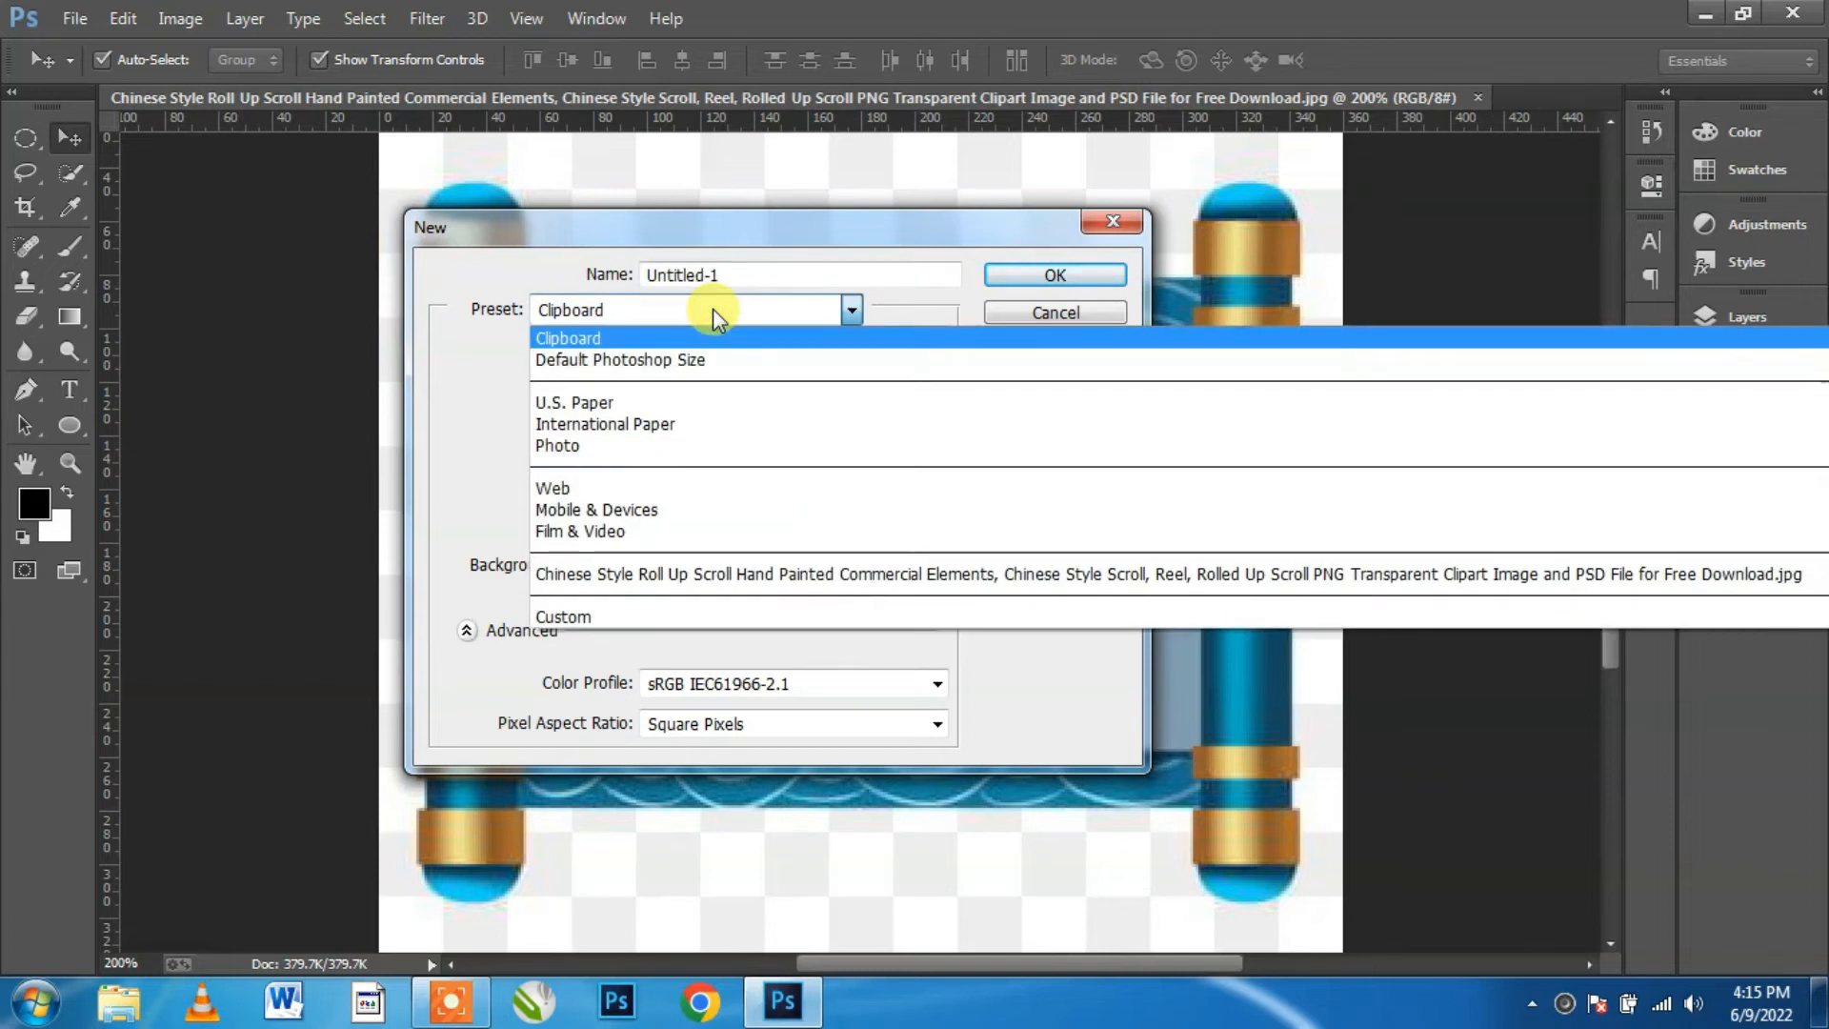
{"action": "left_click", "coordinate": [610, 620]}
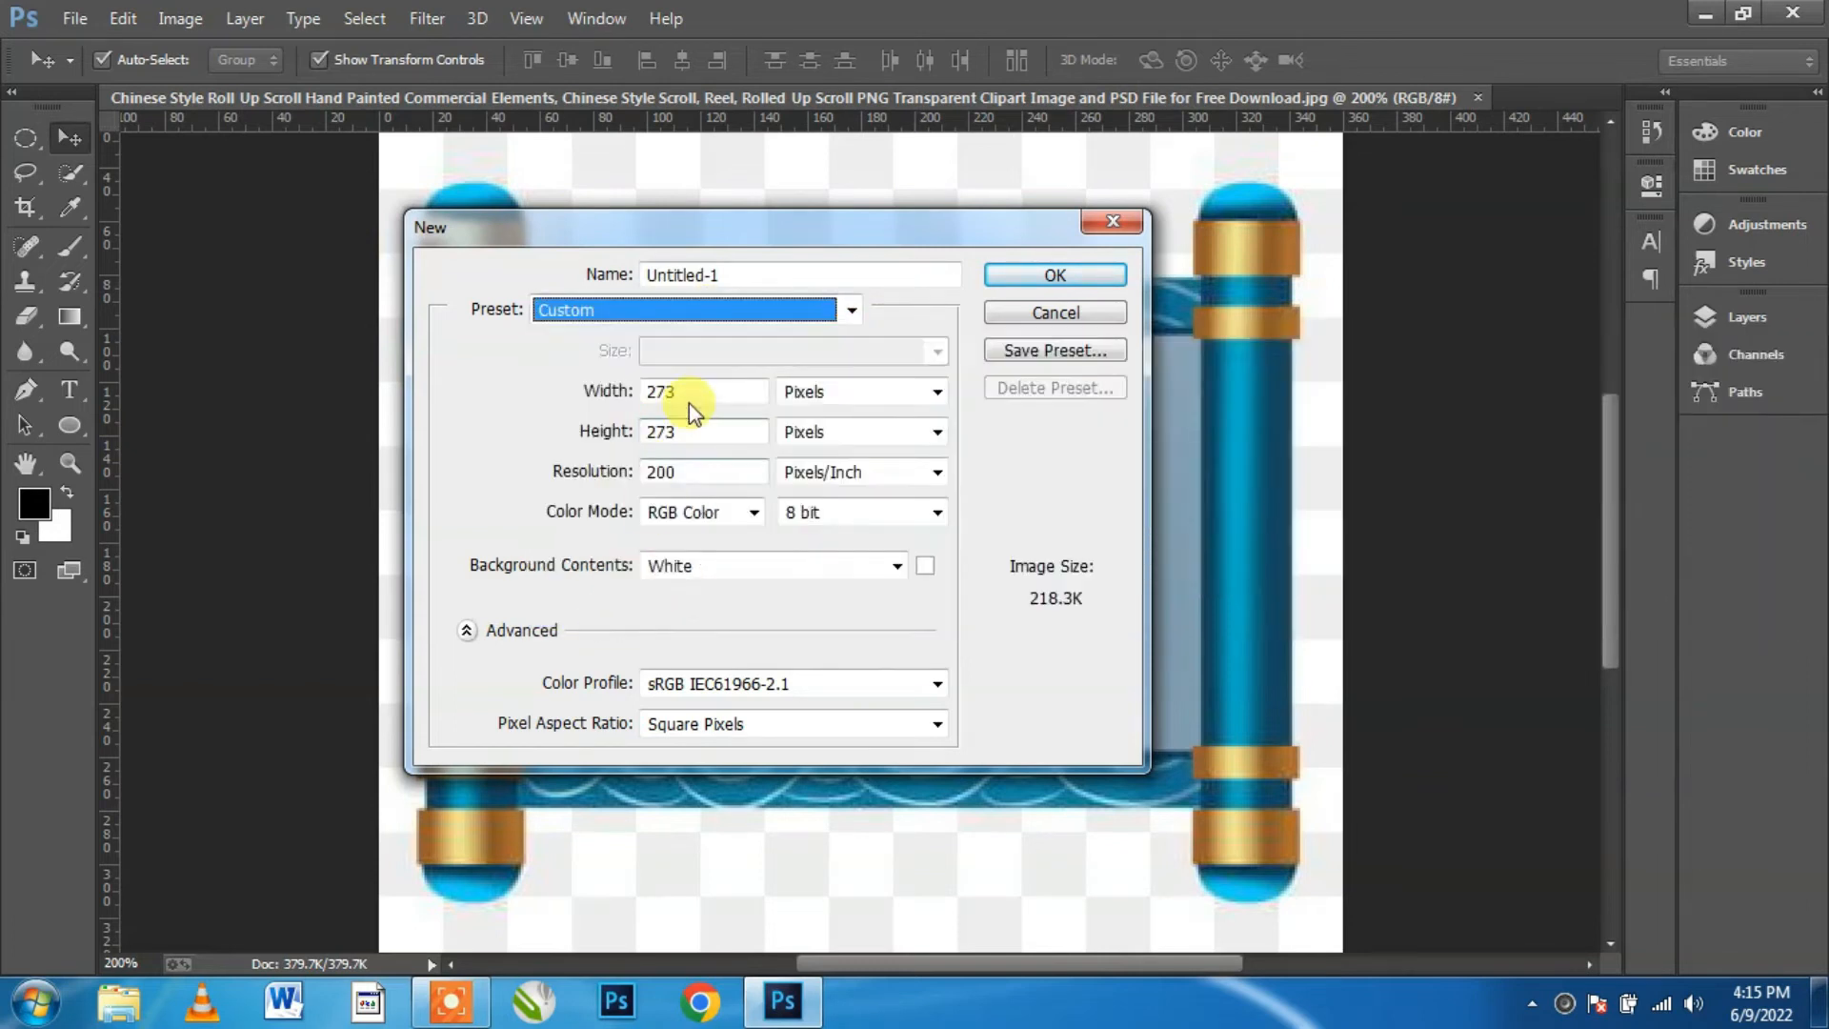
{"action": "double_click", "coordinate": [716, 388]}
{"action": "type", "text": "1"}
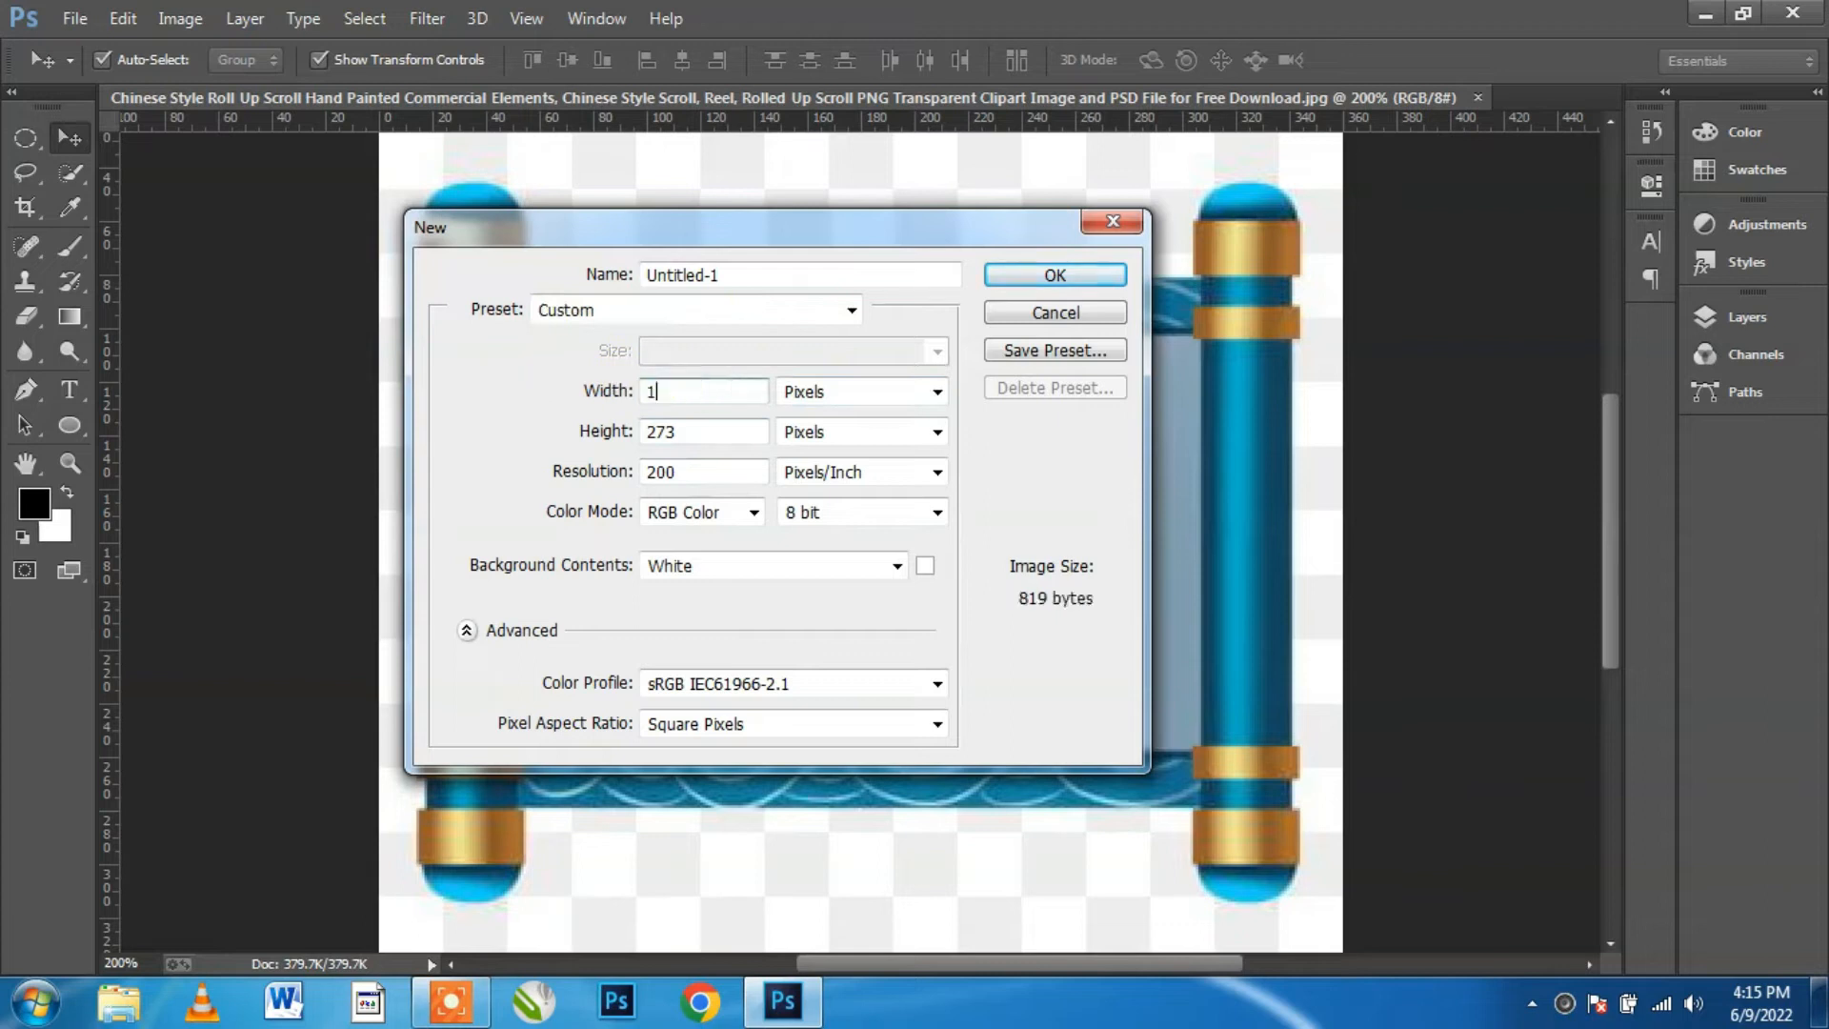
{"action": "type", "text": "920"}
{"action": "double_click", "coordinate": [702, 430]}
{"action": "type", "text": "1080"}
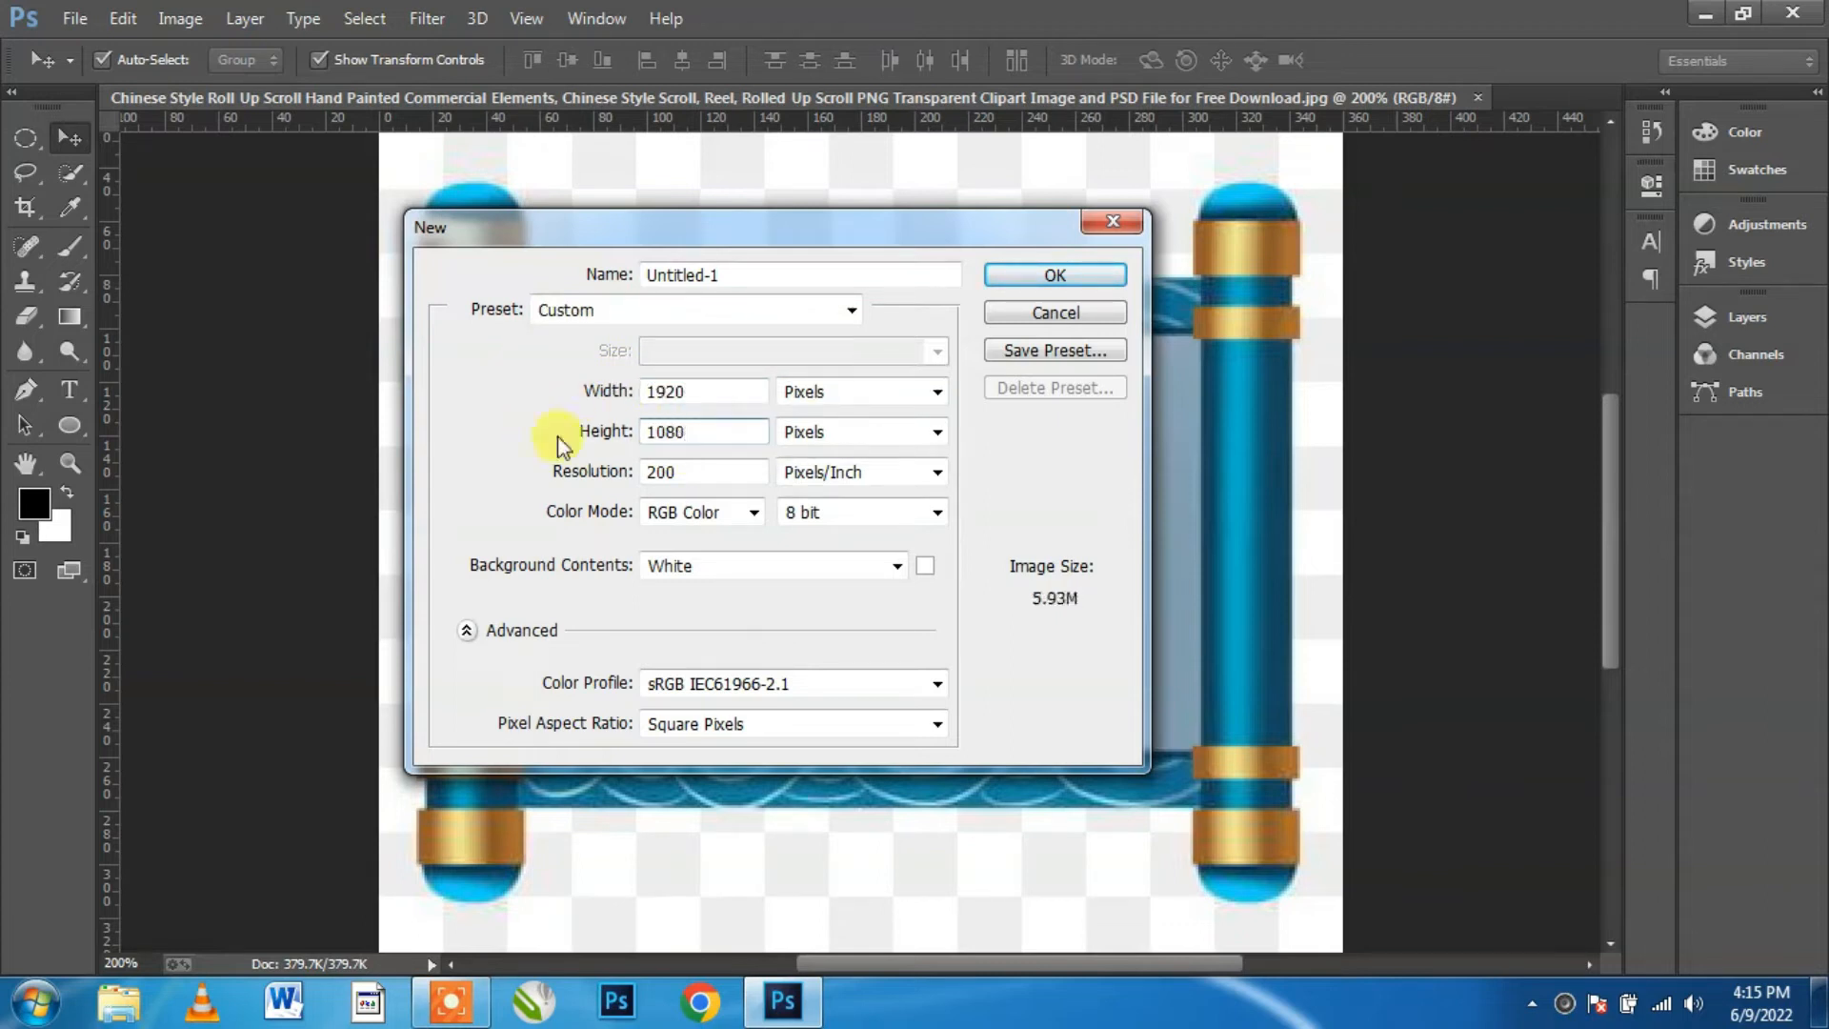
{"action": "left_click", "coordinate": [1059, 274]}
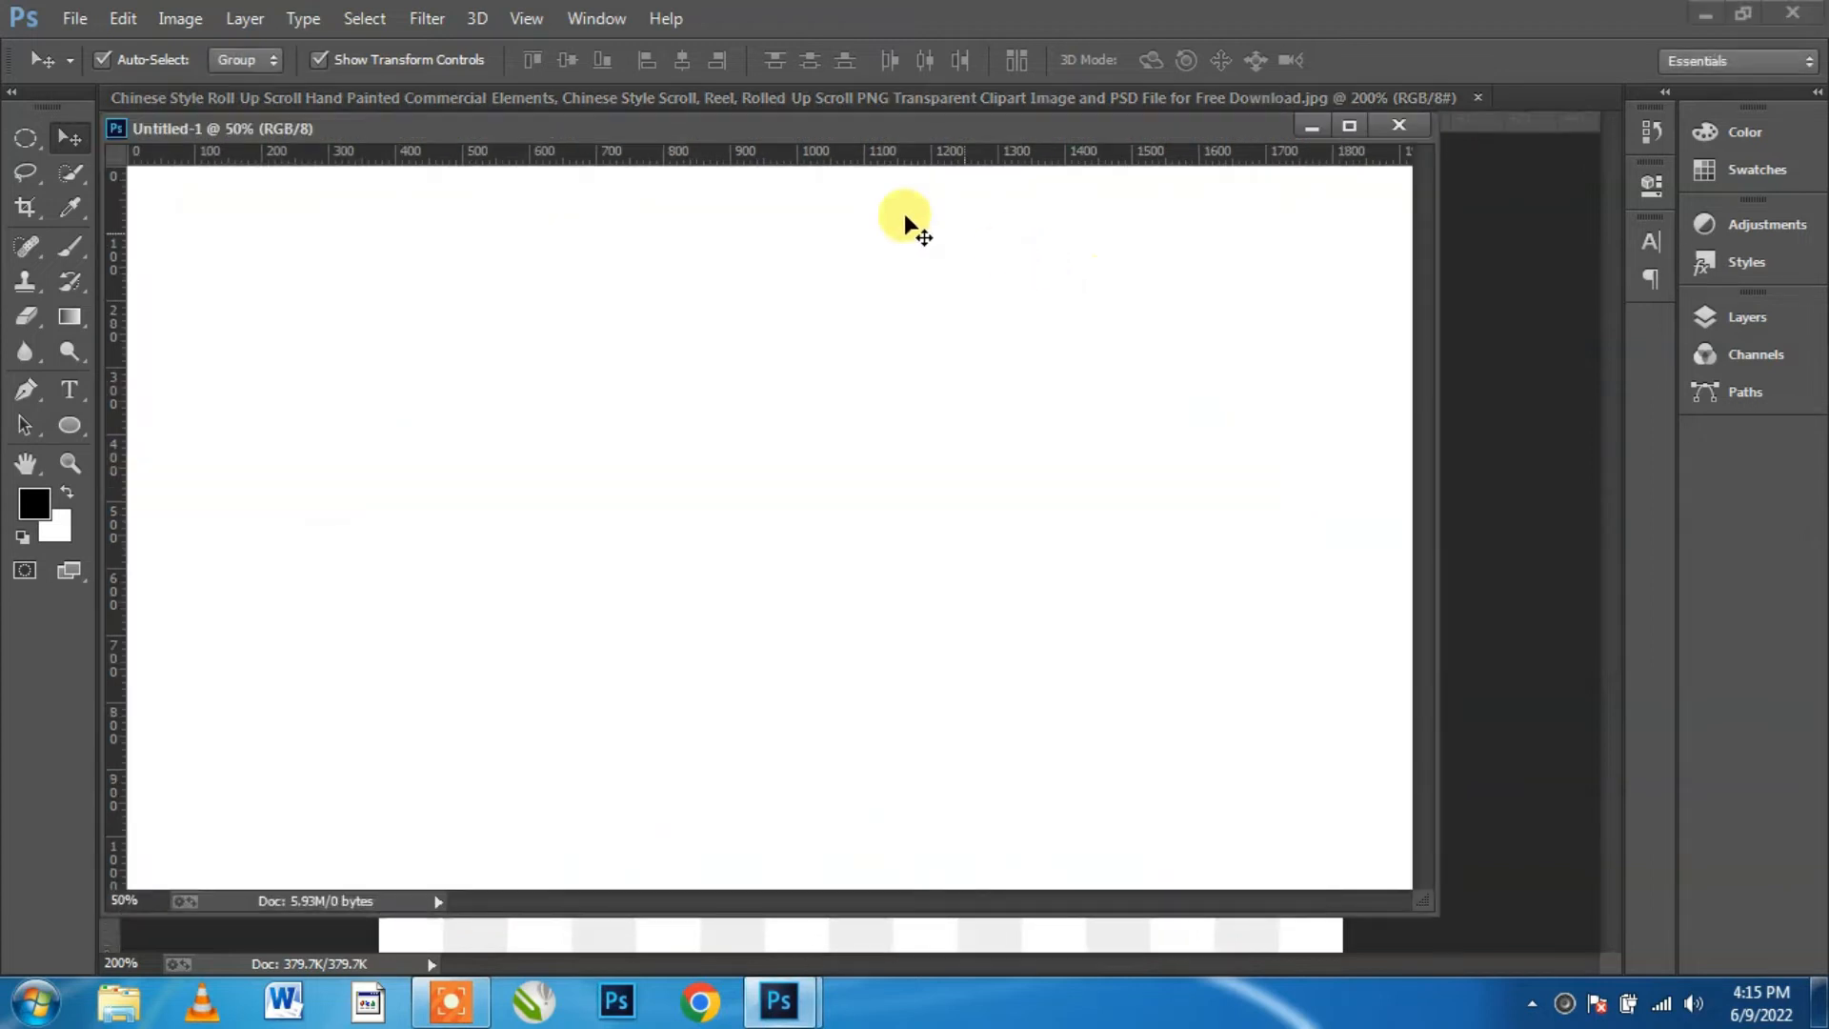
Step: Tile the scroll reference image and the blank document vertically, with the blank page's left edge in view
{"action": "left_click", "coordinate": [596, 18]}
{"action": "mouse_move", "coordinate": [609, 49]}
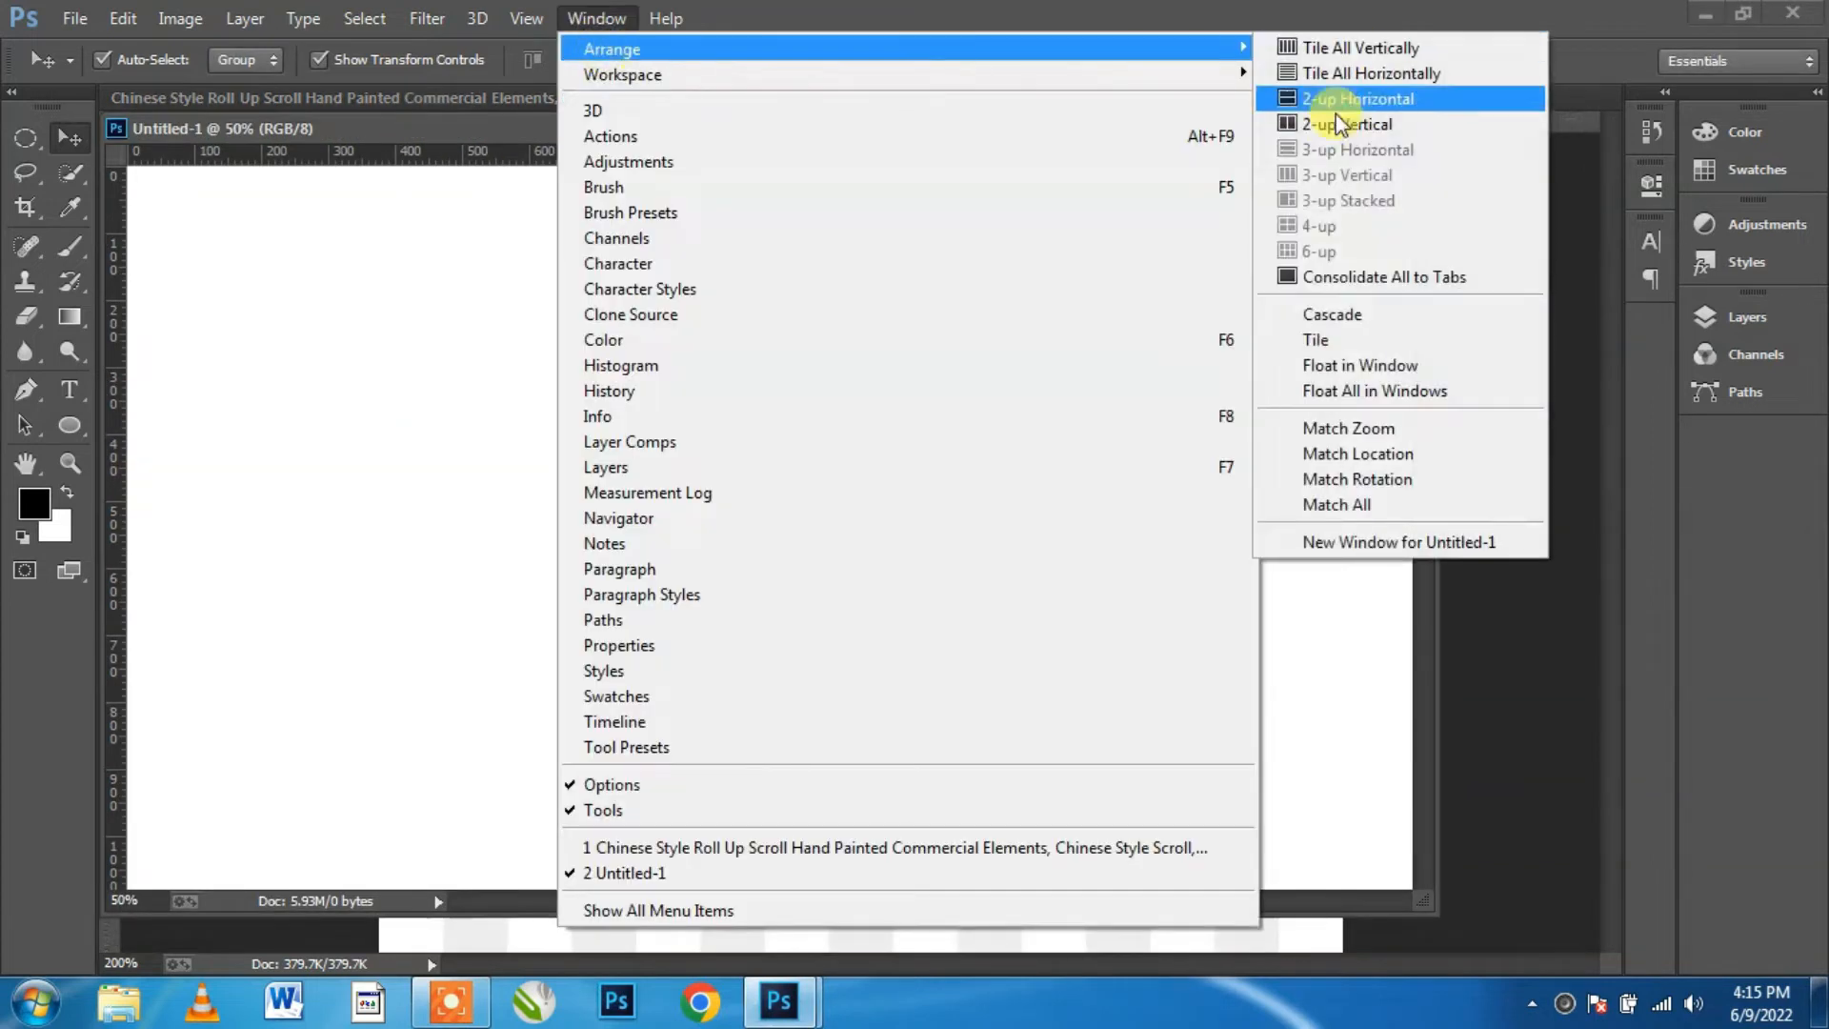
{"action": "left_click", "coordinate": [1328, 49]}
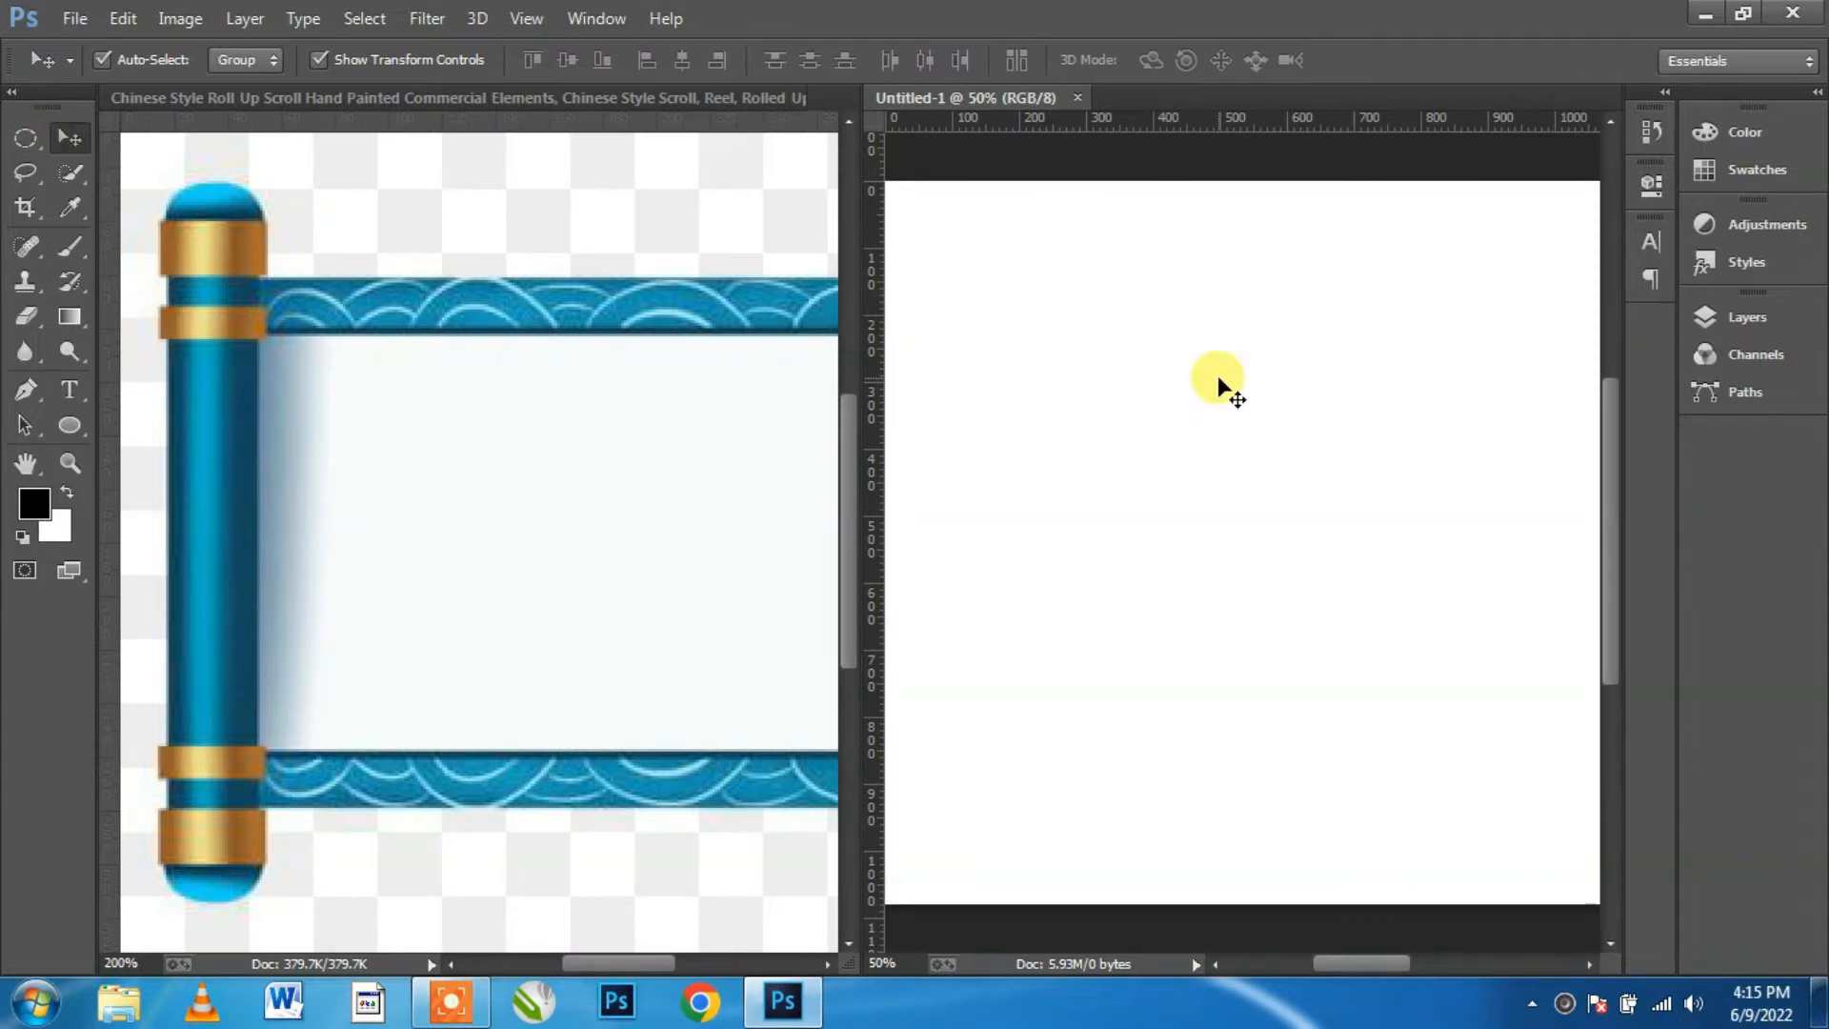
{"action": "key", "text": "ctrl+minus"}
{"action": "key", "text": "ctrl+plus"}
{"action": "left_click_drag", "start_coordinate": [1086, 428], "coordinate": [1146, 431]}
{"action": "left_click", "coordinate": [881, 390]}
{"action": "mouse_move", "coordinate": [1048, 396]}
{"action": "left_mouse_down"}
{"action": "mouse_move", "coordinate": [1135, 395]}
{"action": "mouse_move", "coordinate": [1073, 400]}
{"action": "left_mouse_up"}
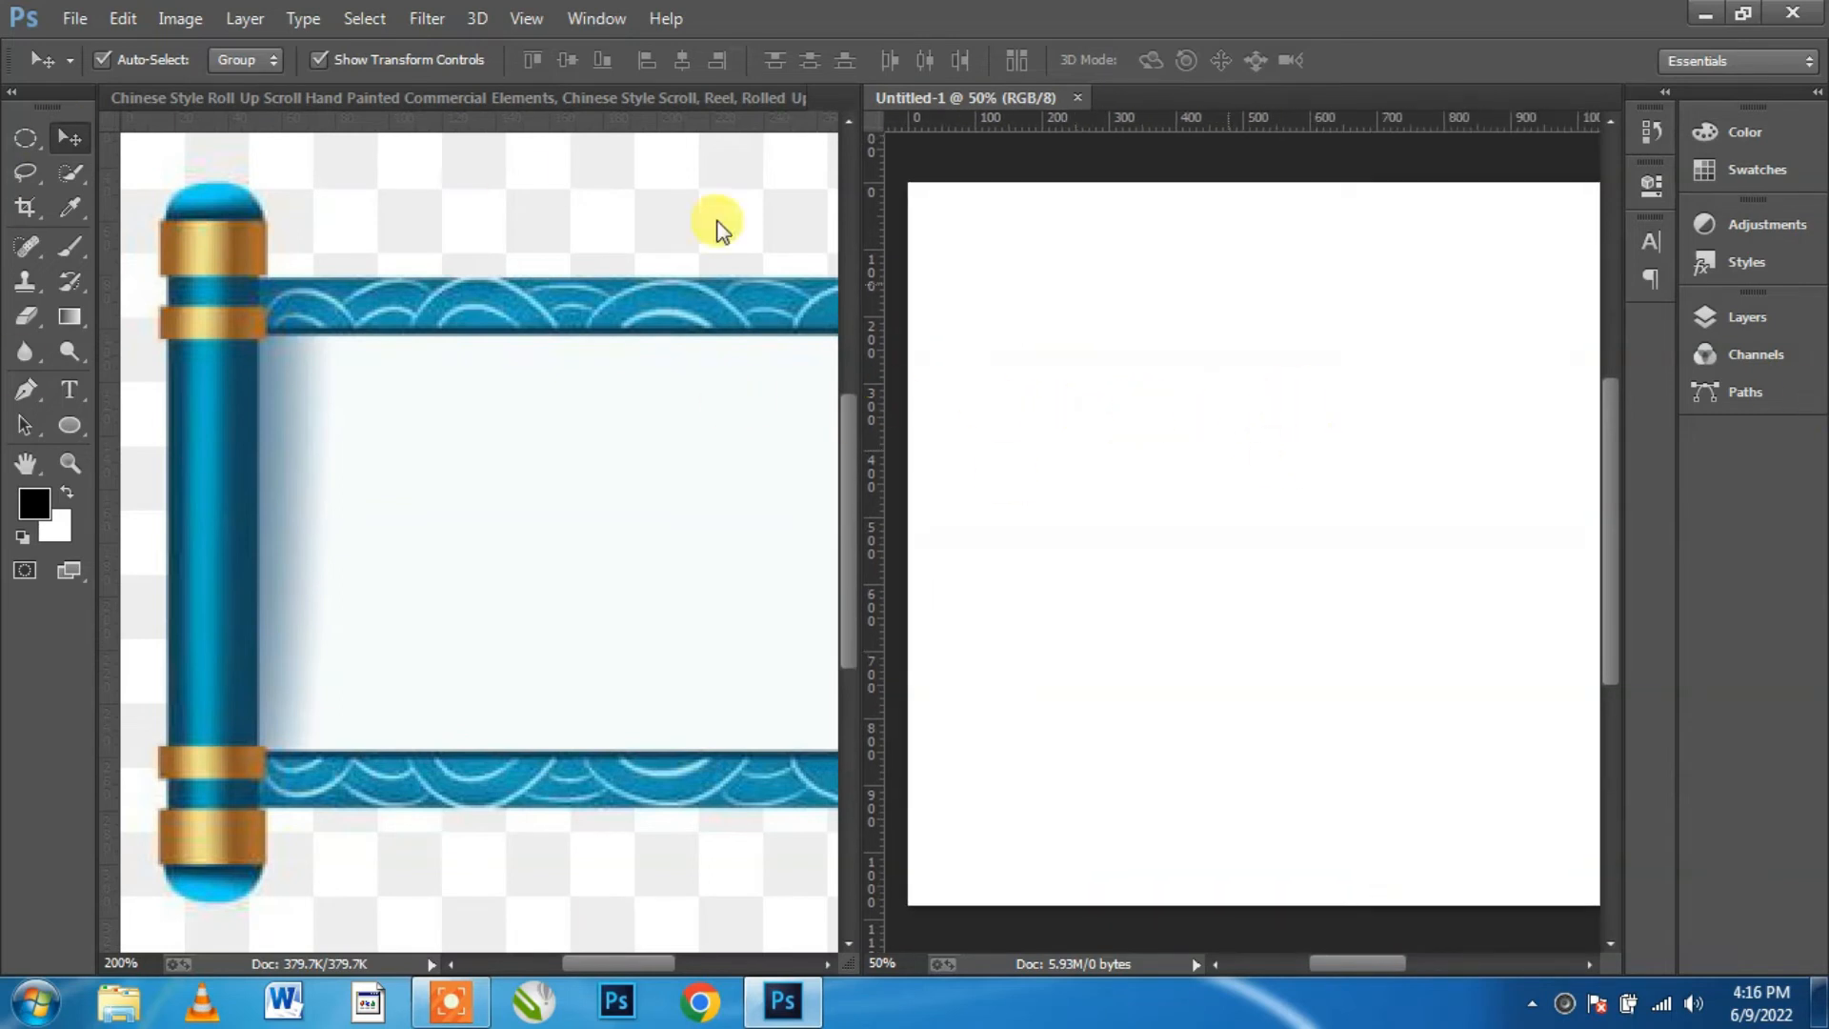
Step: Draw a tall rectangle about 184 by 826 px near the blank page's left edge, with a recently used blue fill and no stroke
{"action": "left_click", "coordinate": [61, 423]}
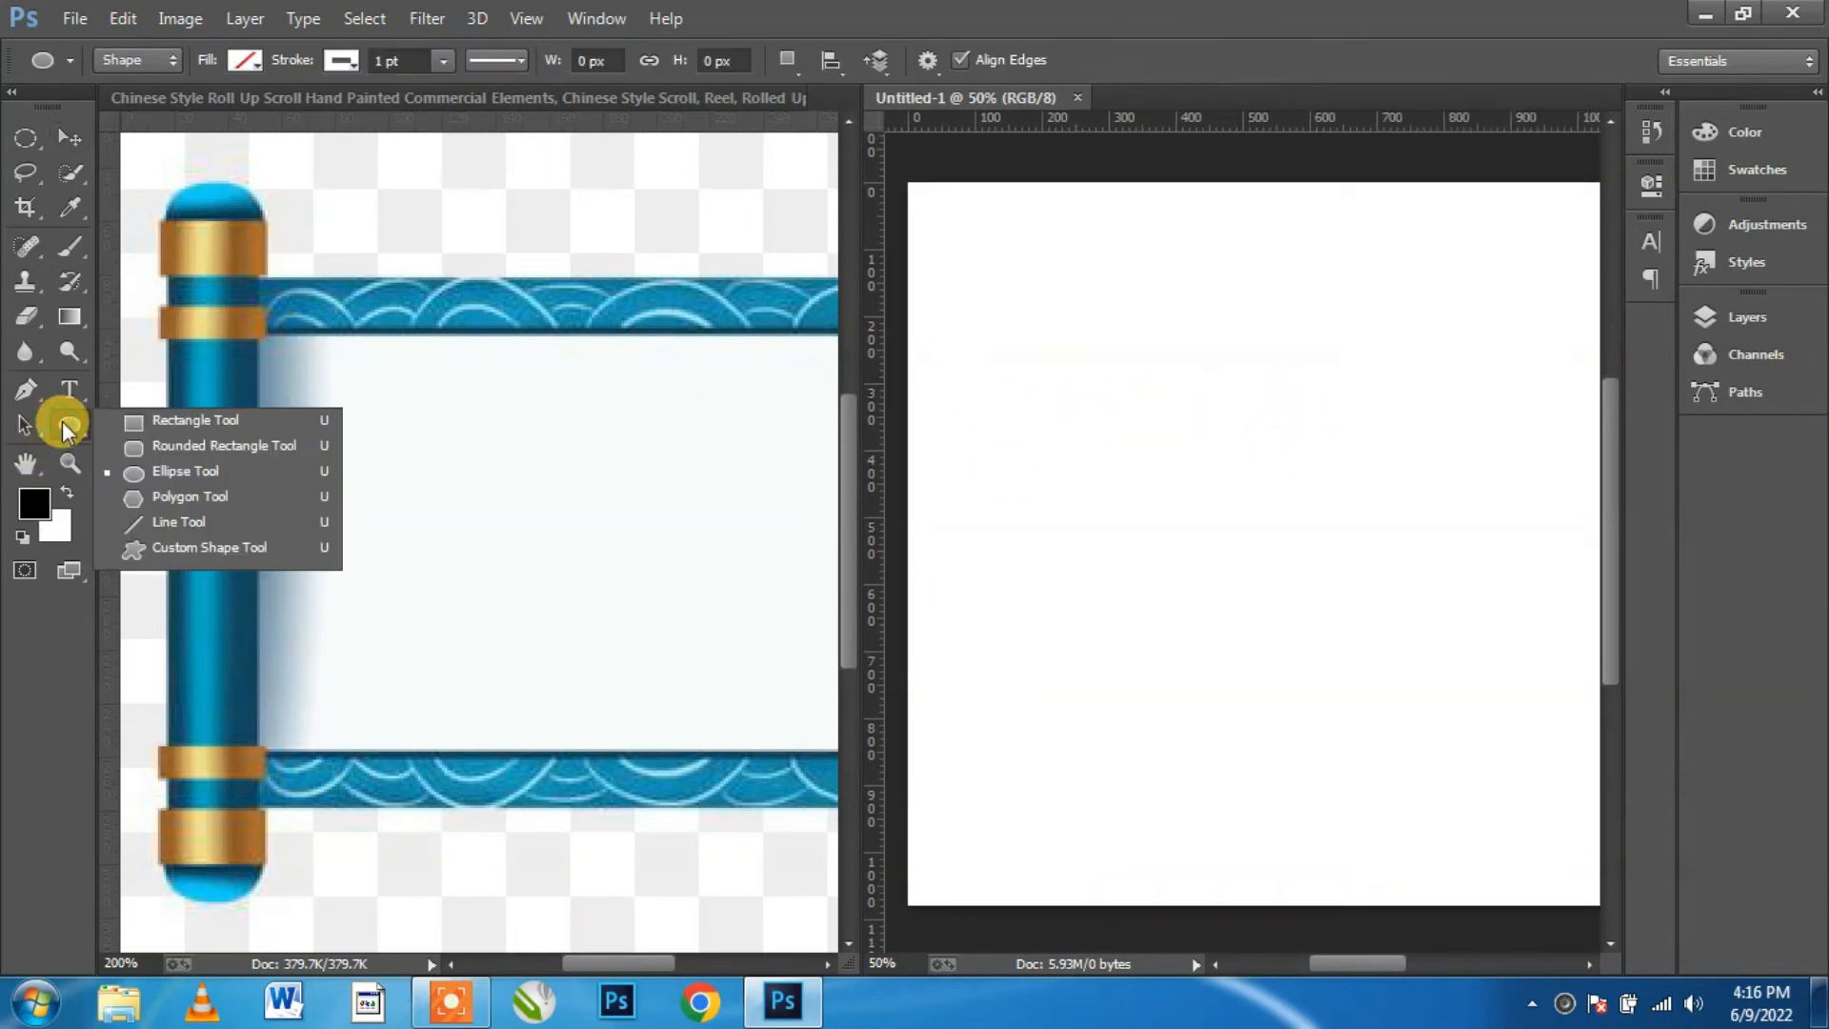
{"action": "left_click", "coordinate": [177, 420]}
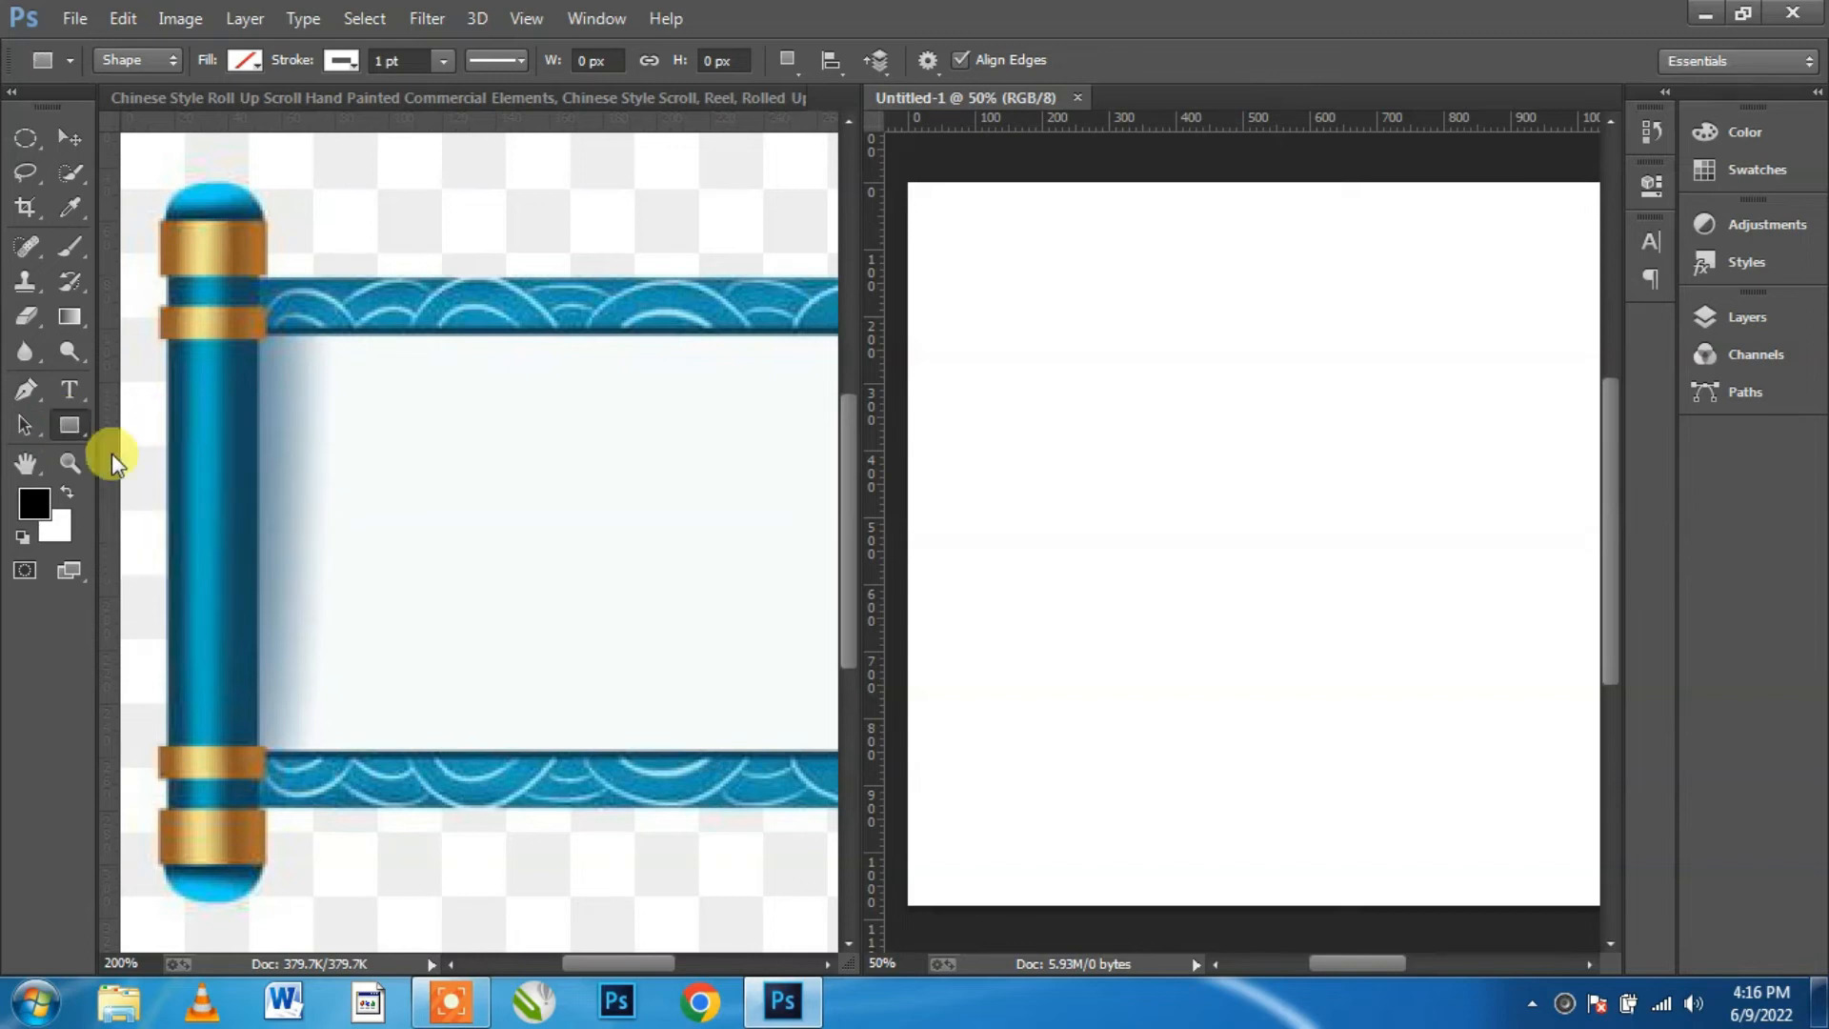
{"action": "left_click", "coordinate": [243, 60]}
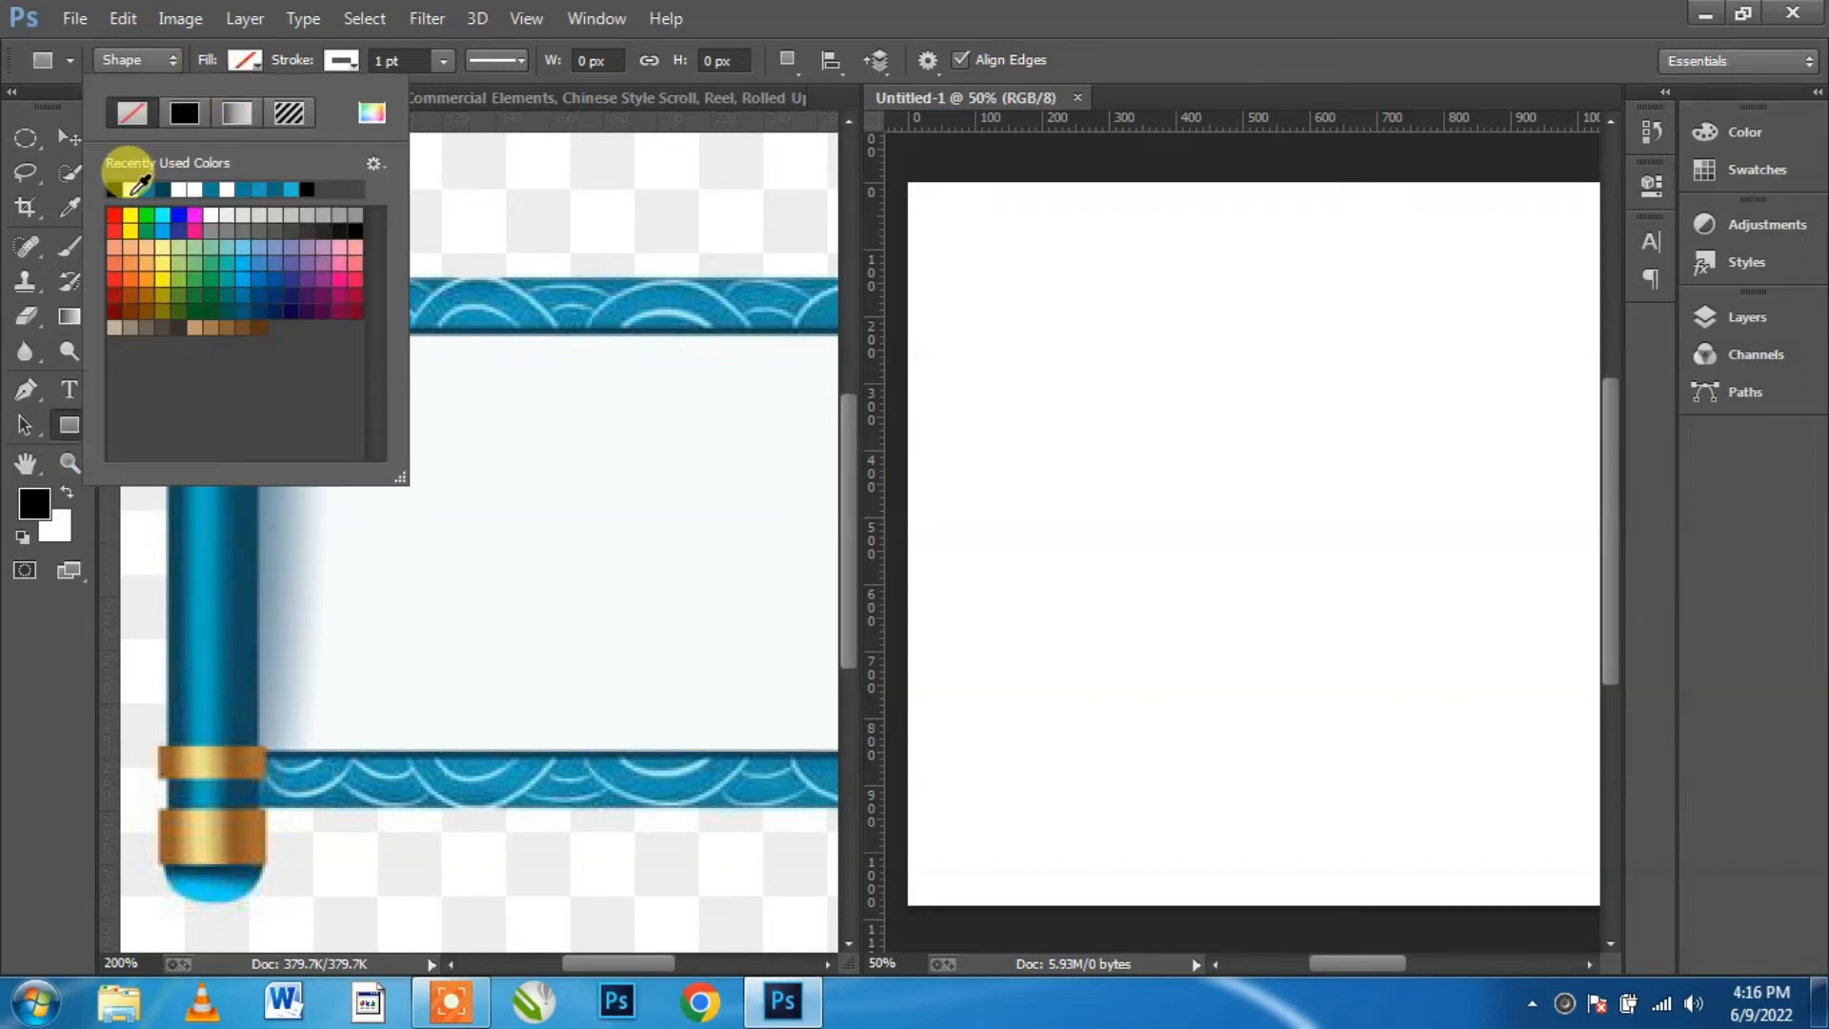
{"action": "left_click", "coordinate": [339, 61]}
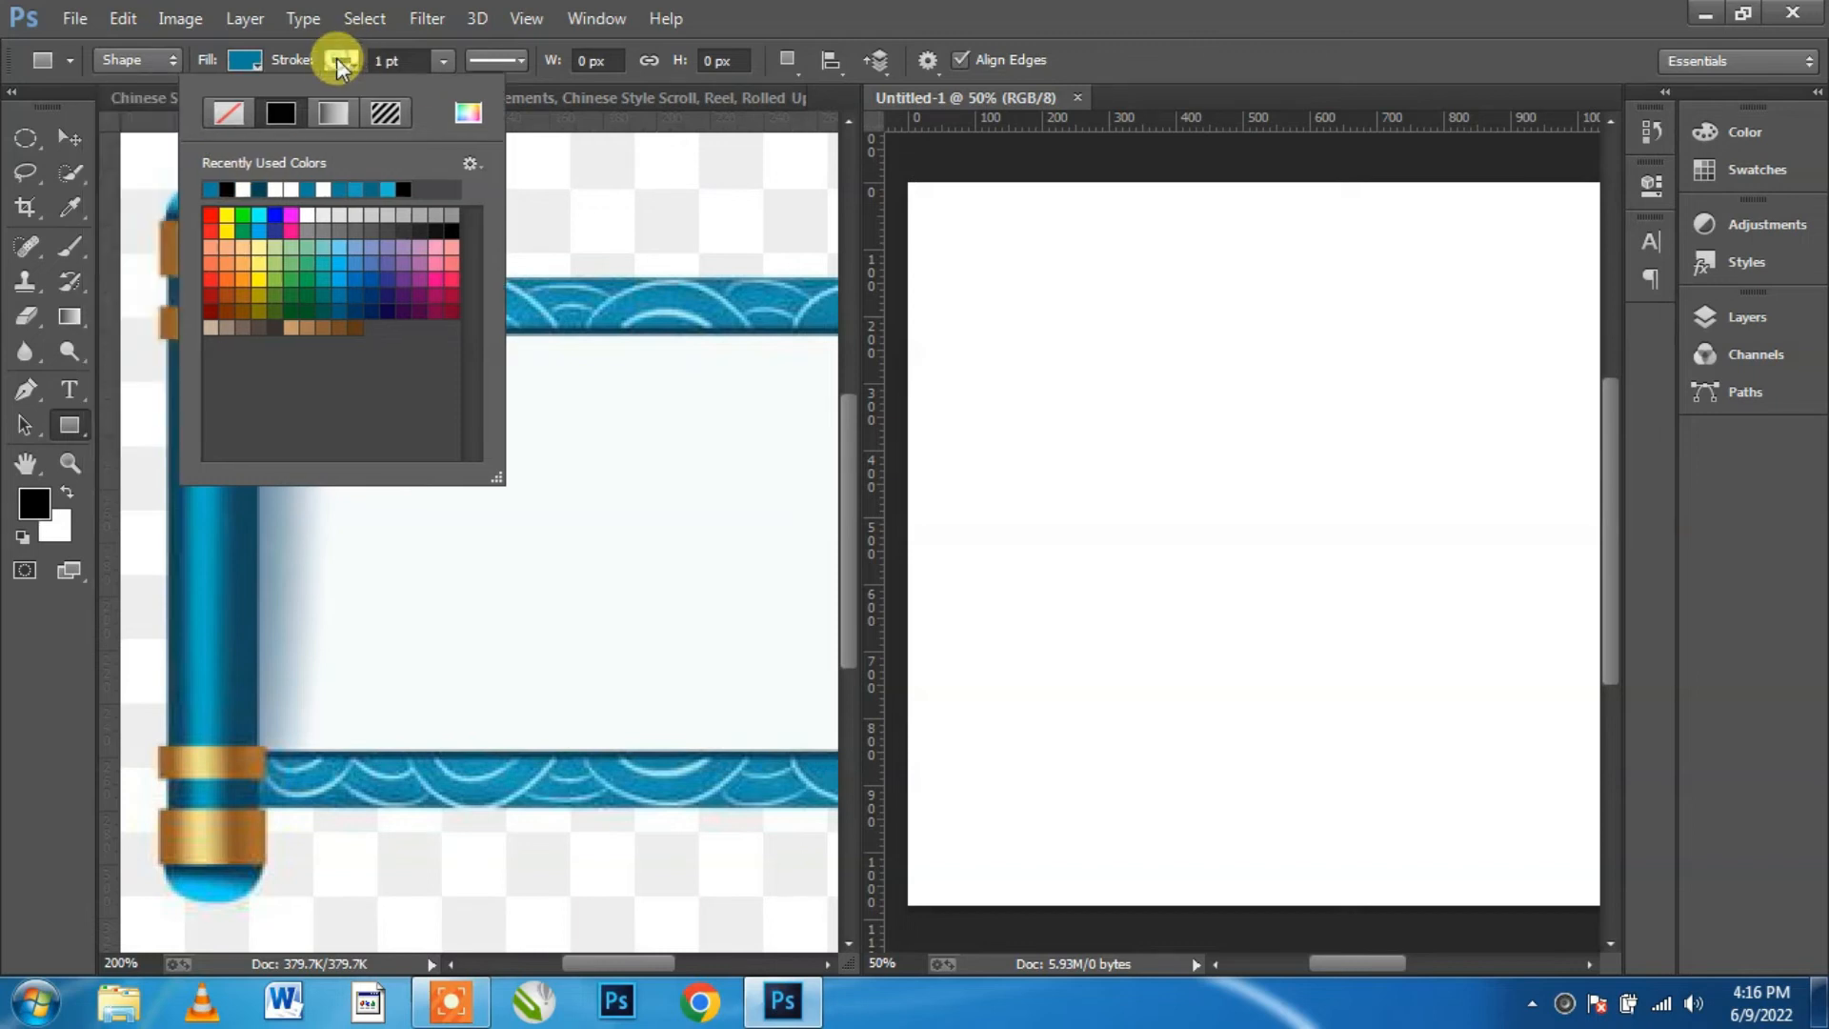
{"action": "left_click", "coordinate": [227, 112]}
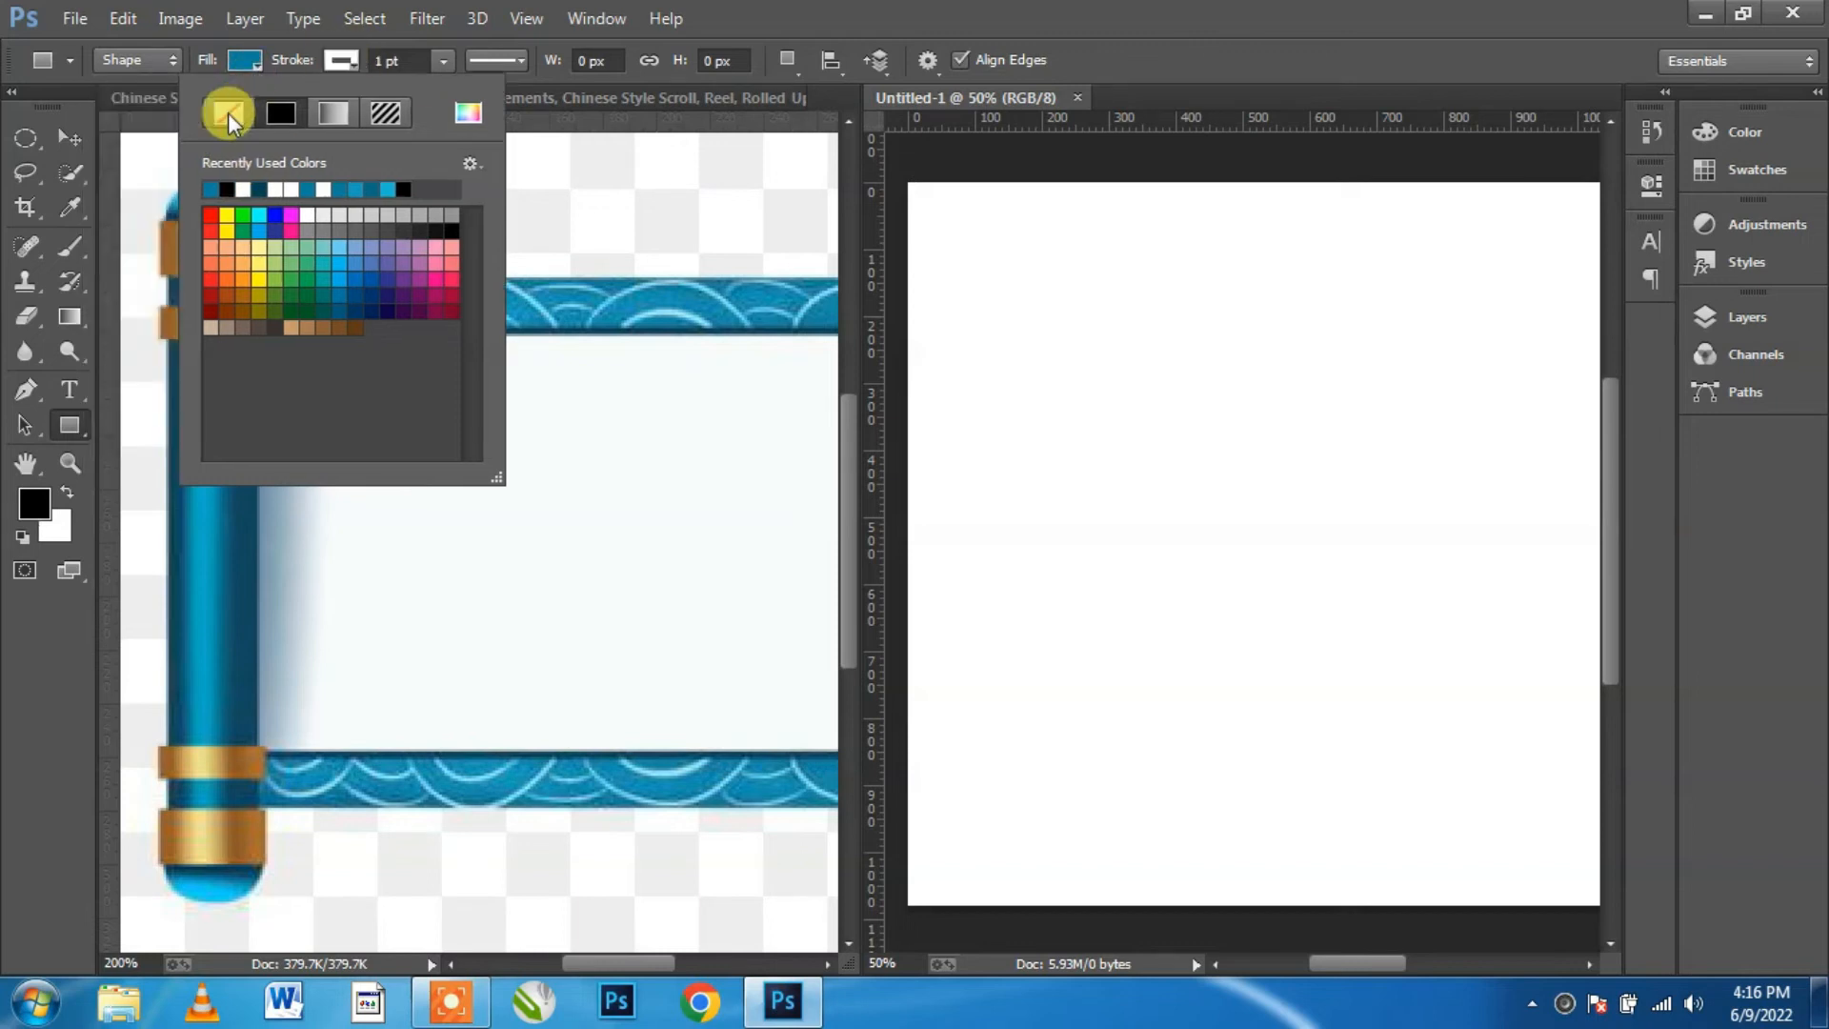
{"action": "left_click", "coordinate": [74, 130]}
{"action": "left_click_drag", "start_coordinate": [998, 285], "coordinate": [1123, 838]}
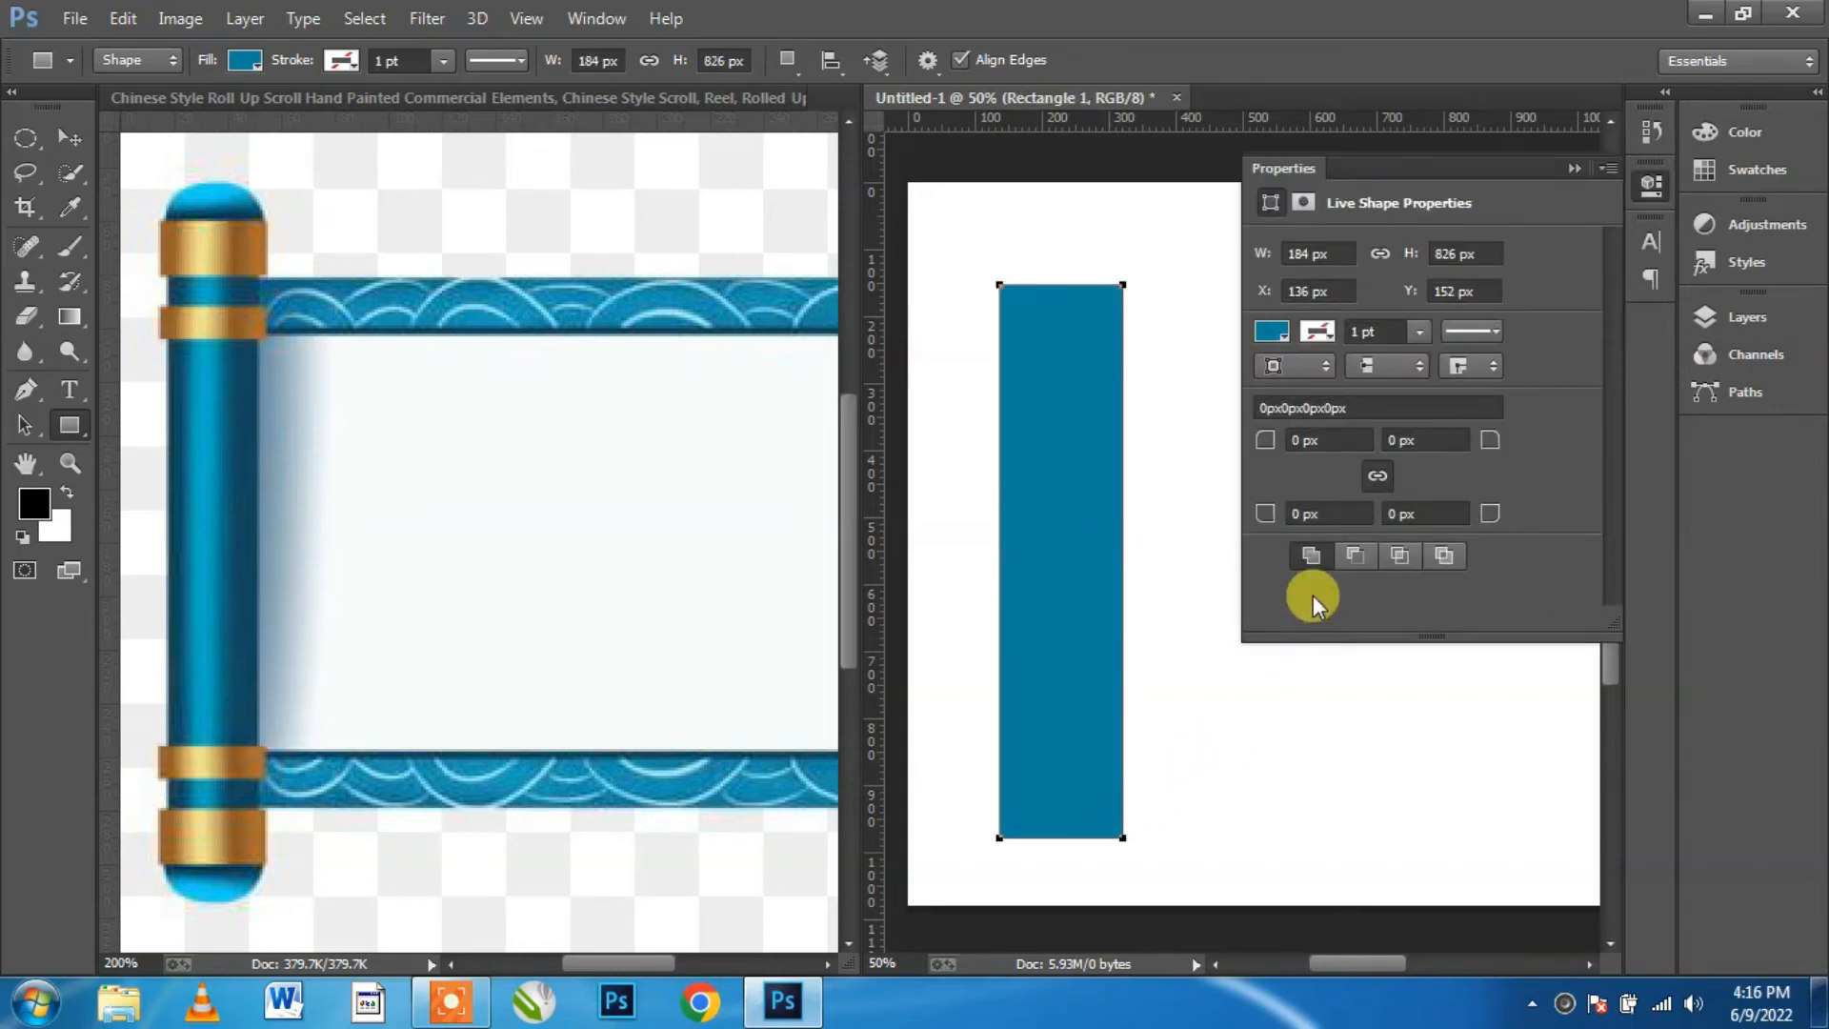
Step: Round all four corners of the blue rectangle with a 65 px radius
{"action": "left_click", "coordinate": [1326, 442]}
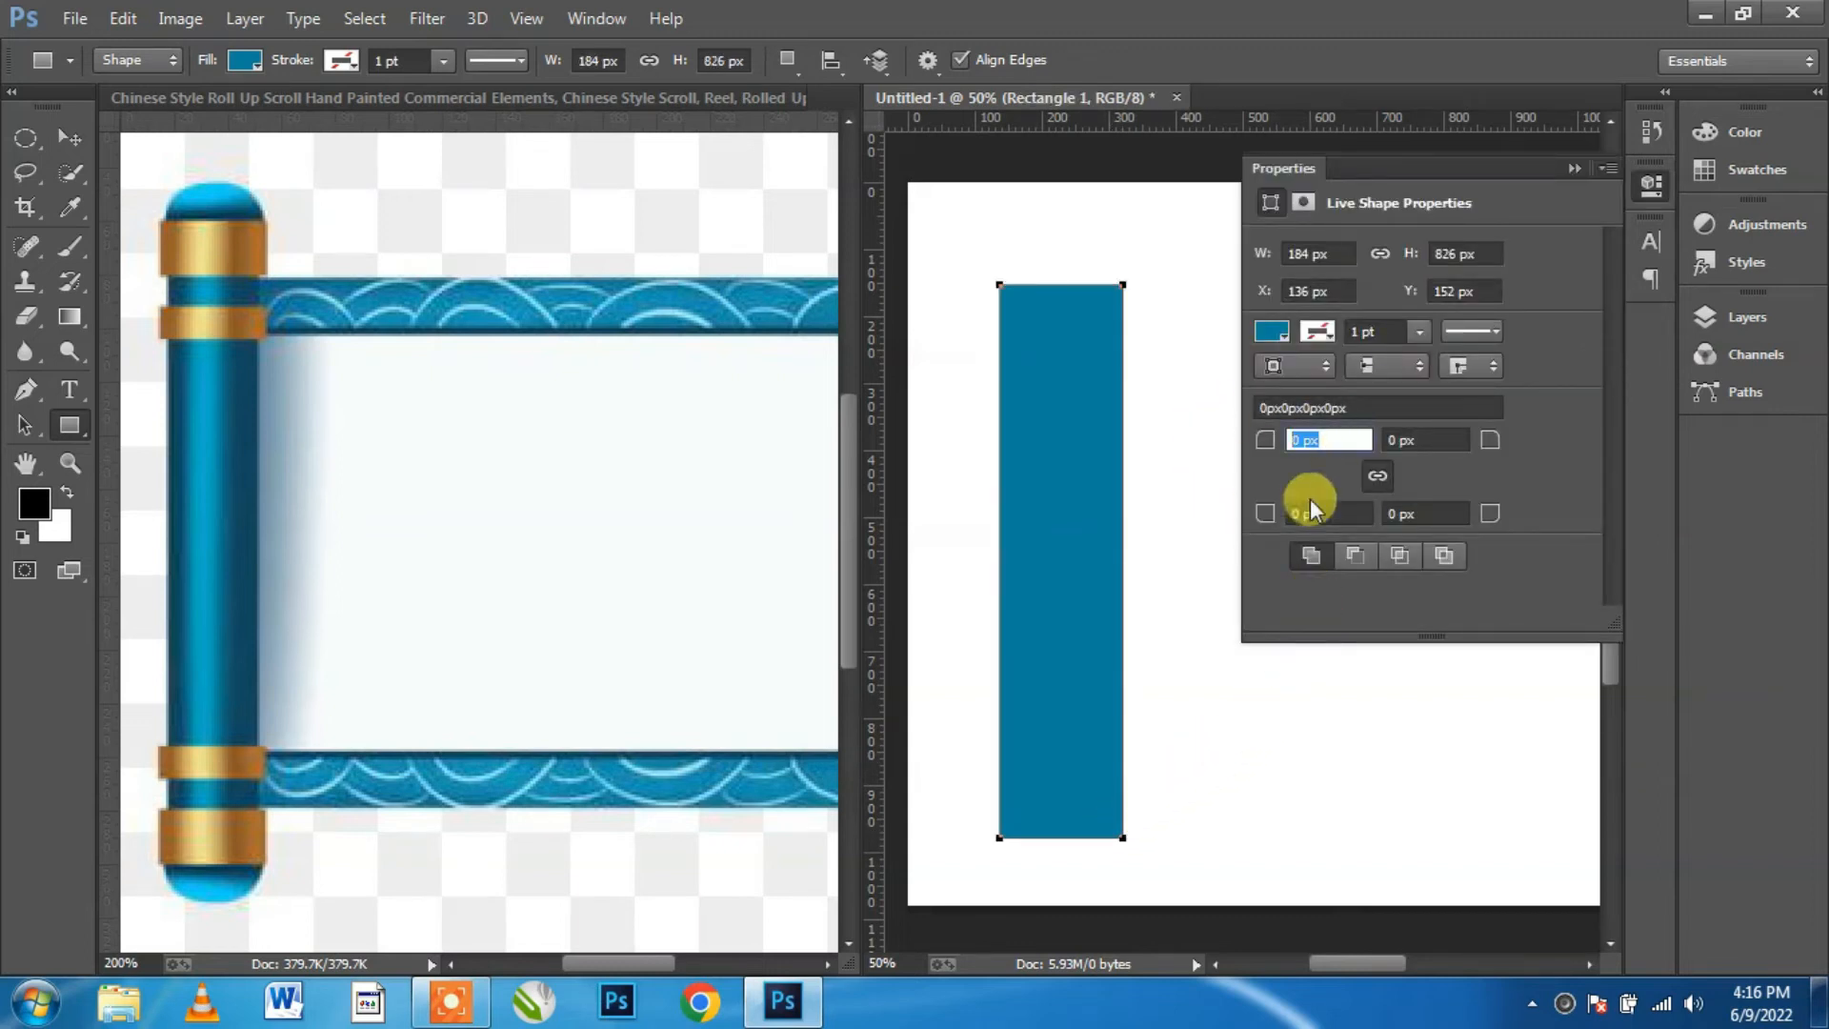
{"action": "type", "text": "65"}
{"action": "key", "text": "Return"}
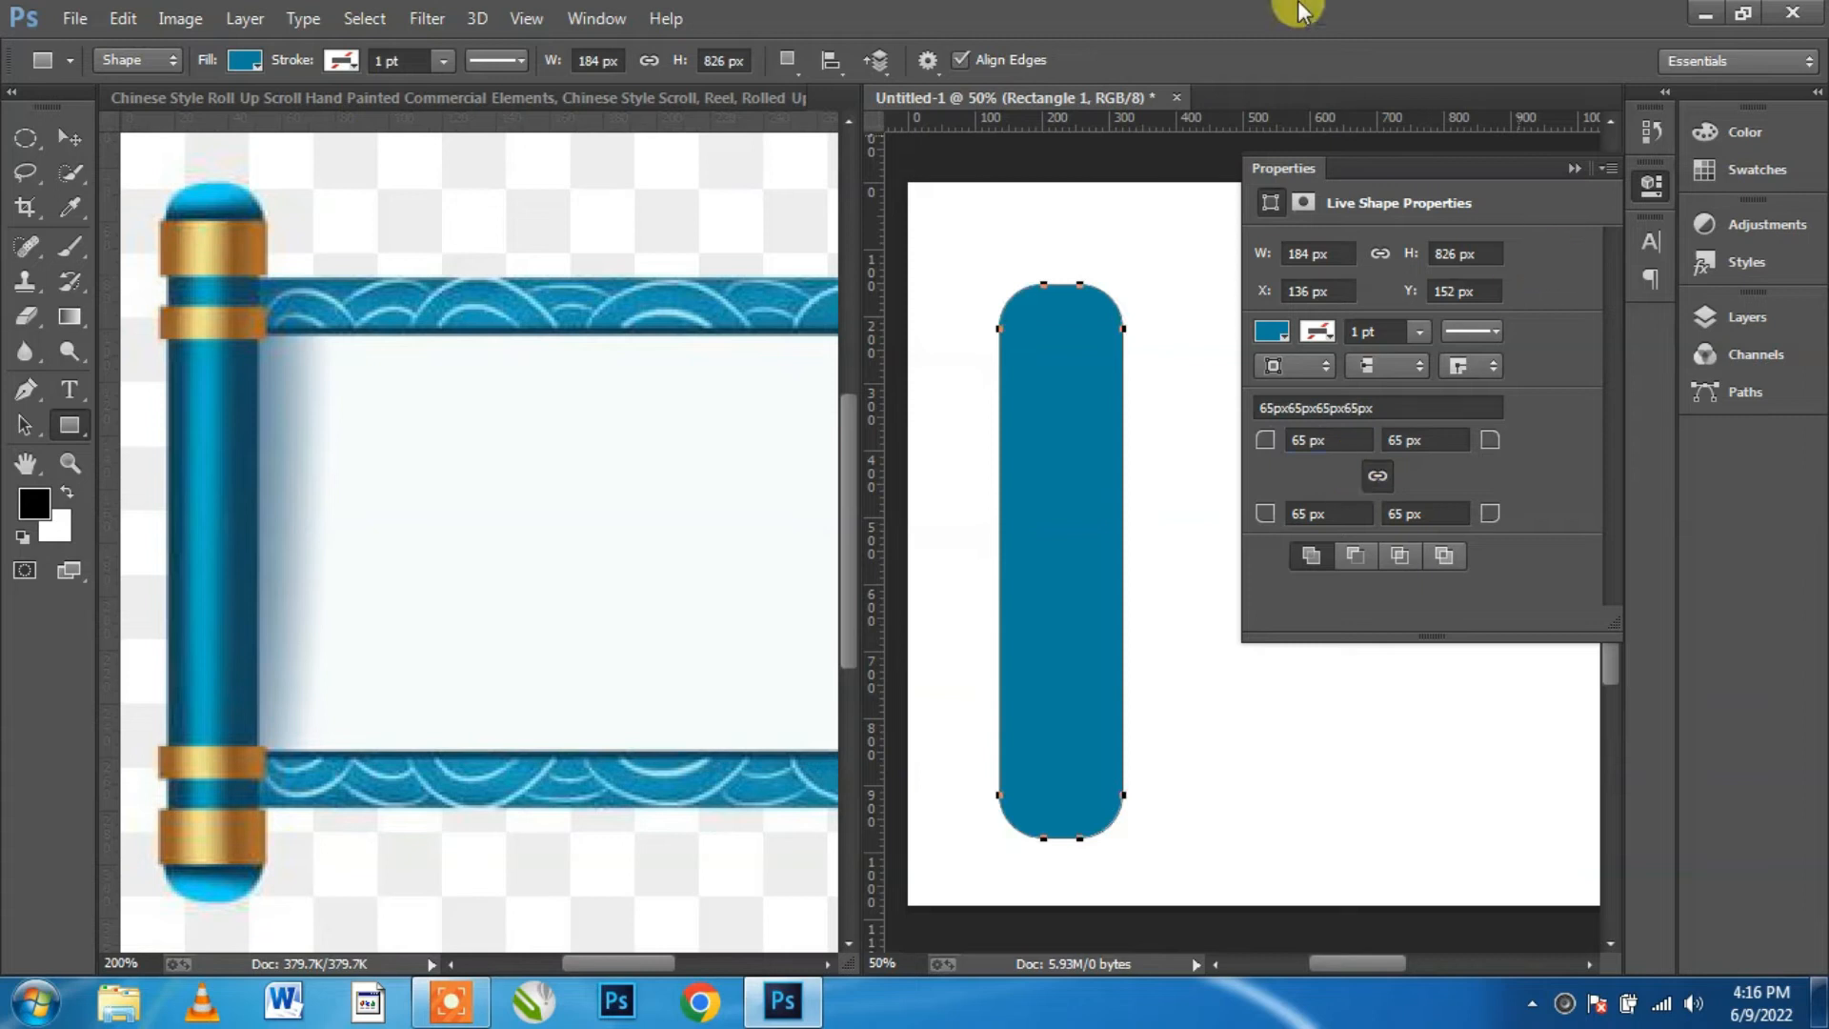
Step: Move the rounded bar closer to the page's left edge and stretch it vertically to about 922 px tall
{"action": "left_click", "coordinate": [69, 137]}
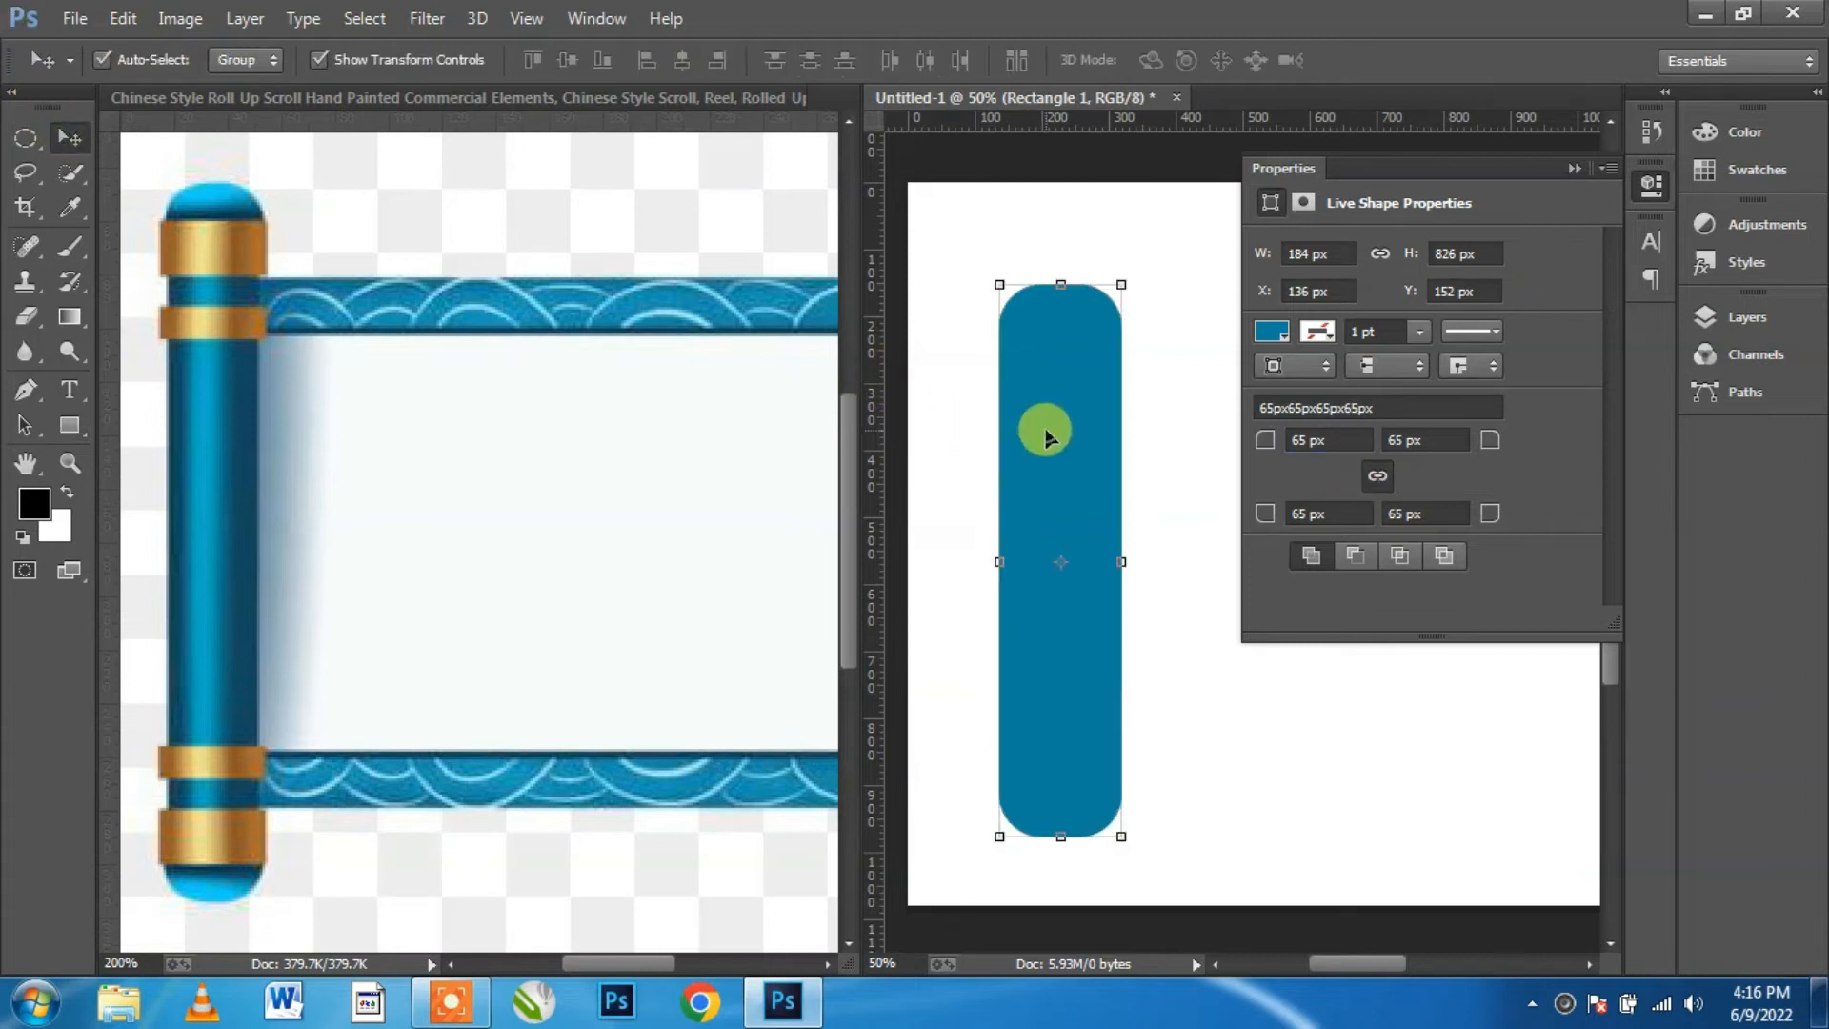
{"action": "left_click_drag", "start_coordinate": [1045, 433], "coordinate": [1027, 420]}
{"action": "left_click_drag", "start_coordinate": [1046, 280], "coordinate": [1048, 244]}
{"action": "left_click_drag", "start_coordinate": [1043, 828], "coordinate": [1045, 845]}
{"action": "left_click_drag", "start_coordinate": [1044, 232], "coordinate": [1050, 224]}
{"action": "left_click_drag", "start_coordinate": [1024, 447], "coordinate": [1007, 448]}
{"action": "key", "text": "Return"}
{"action": "left_click", "coordinate": [1160, 380]}
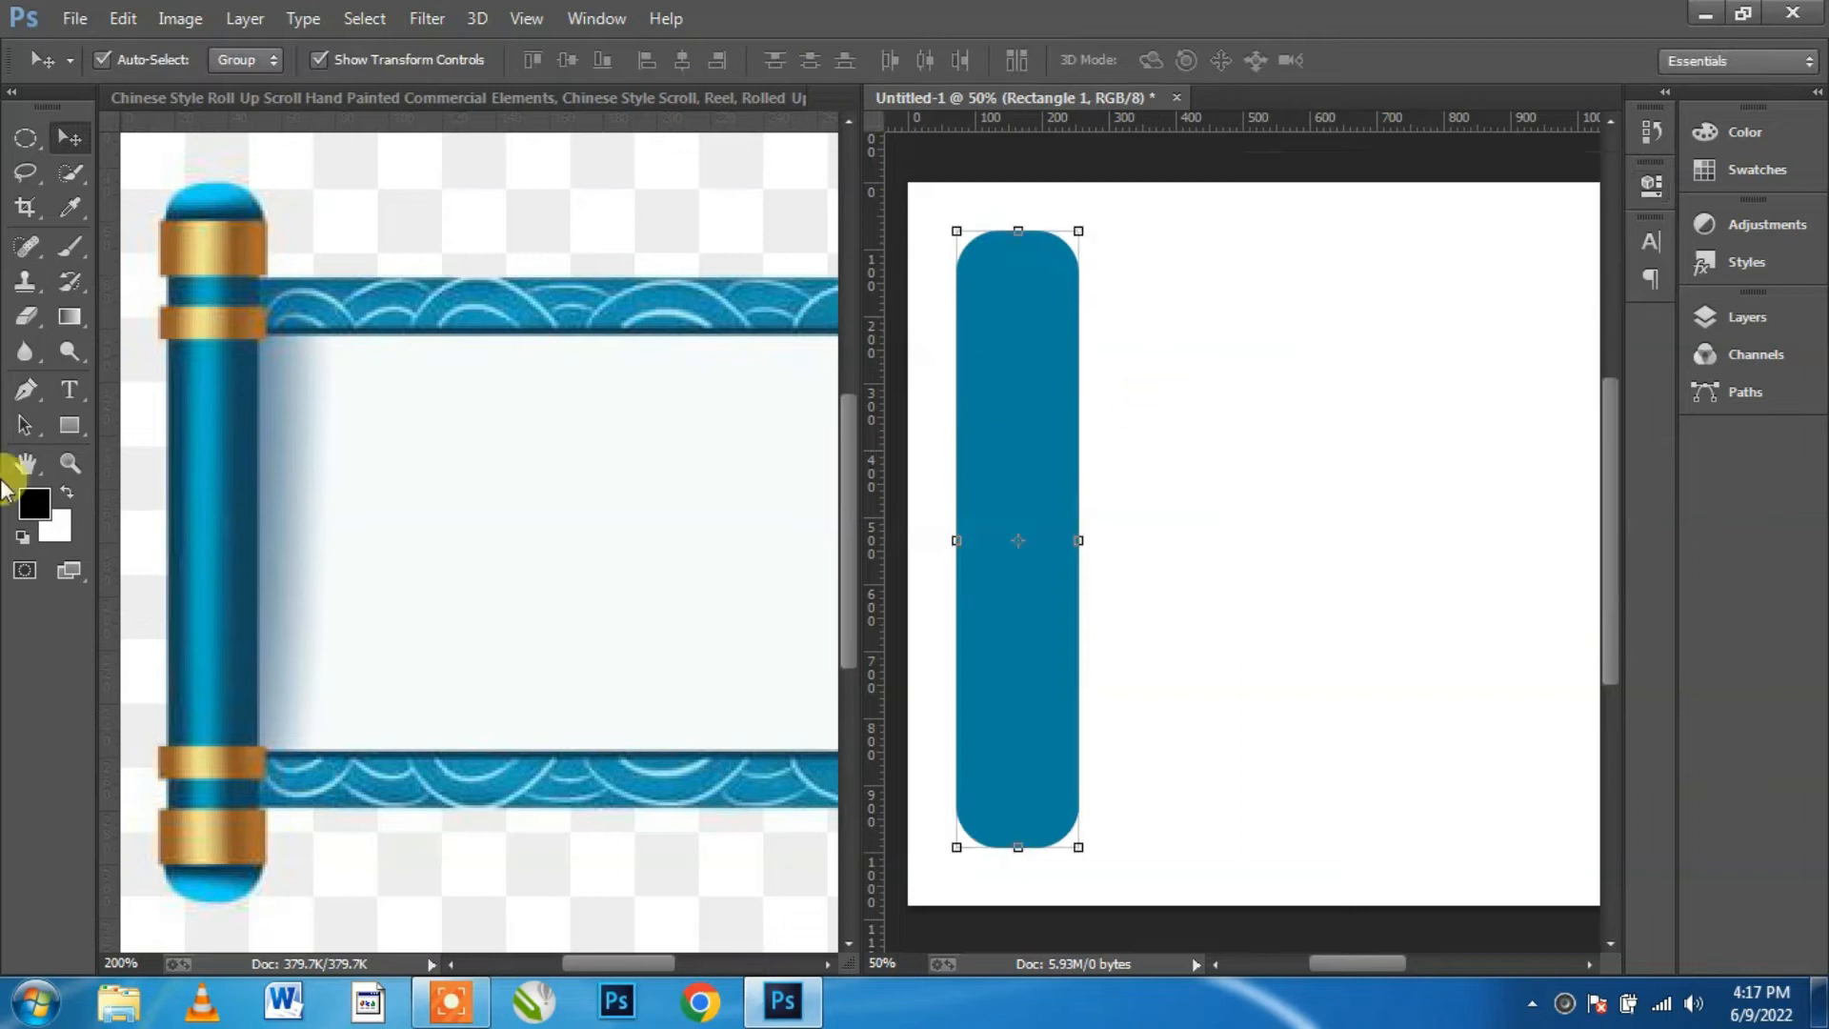
{"action": "left_click", "coordinate": [70, 425]}
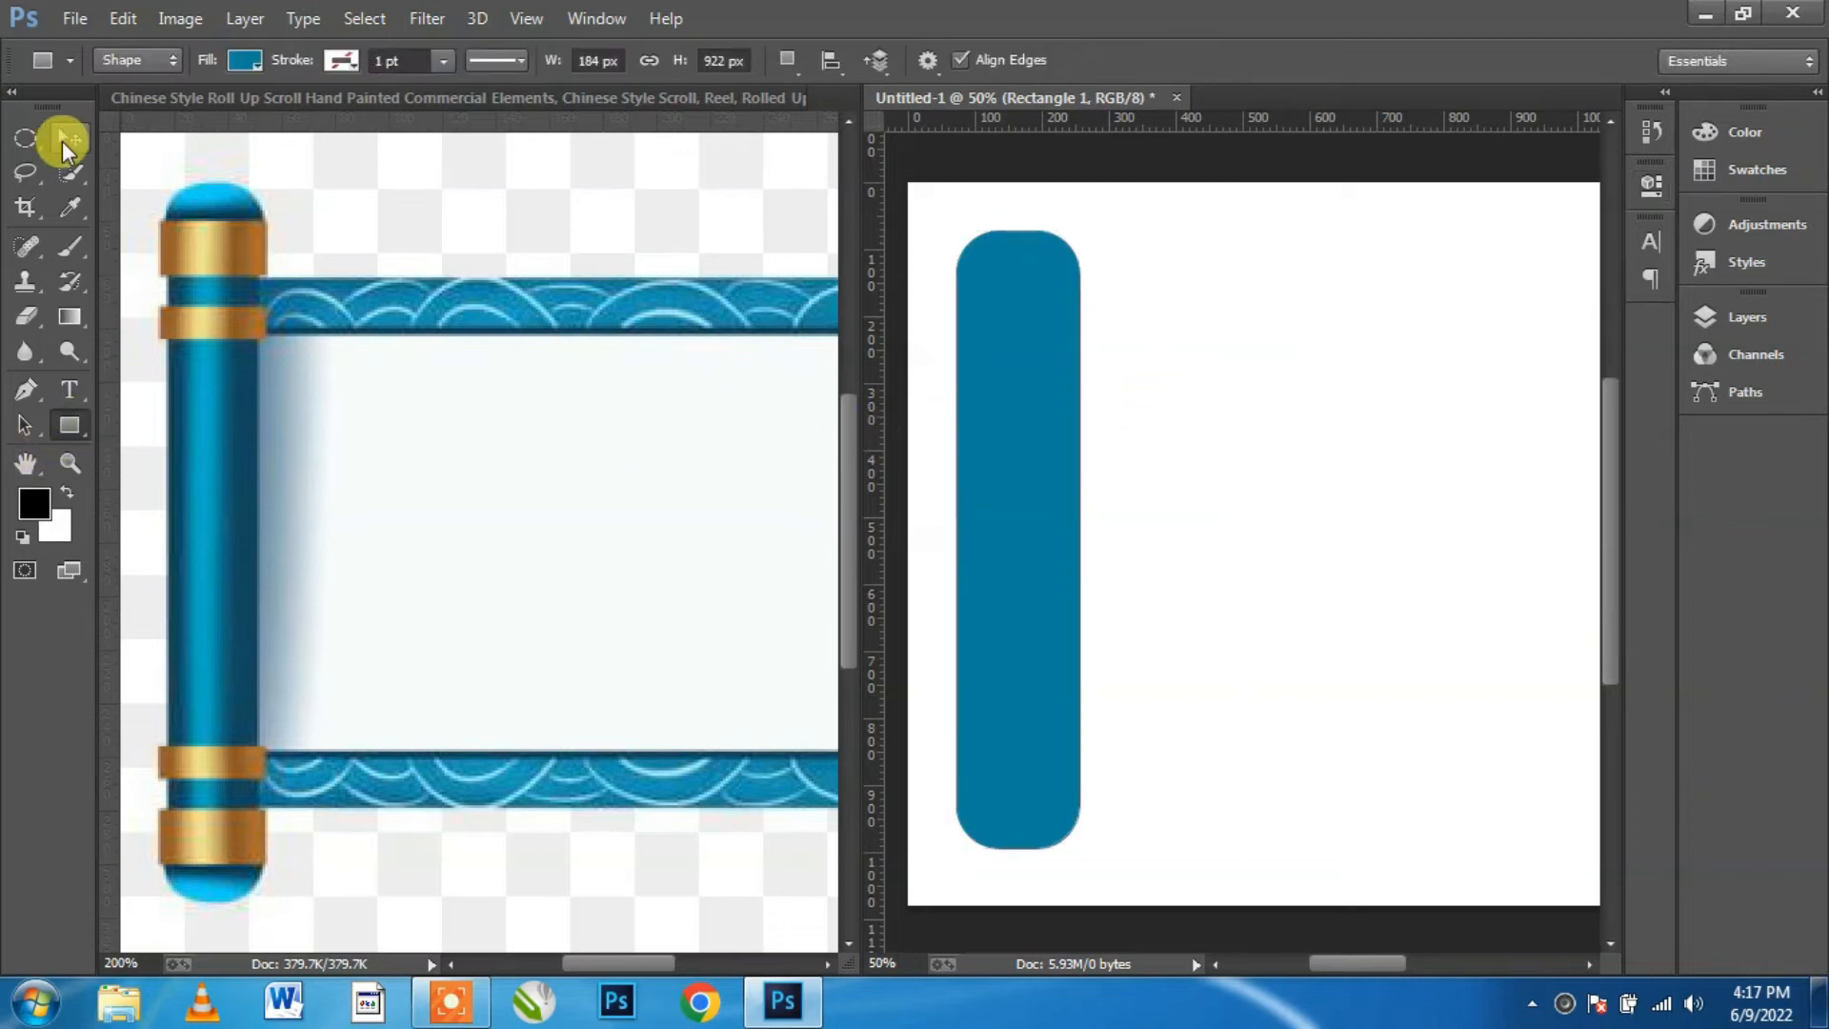
{"action": "left_click", "coordinate": [1732, 324]}
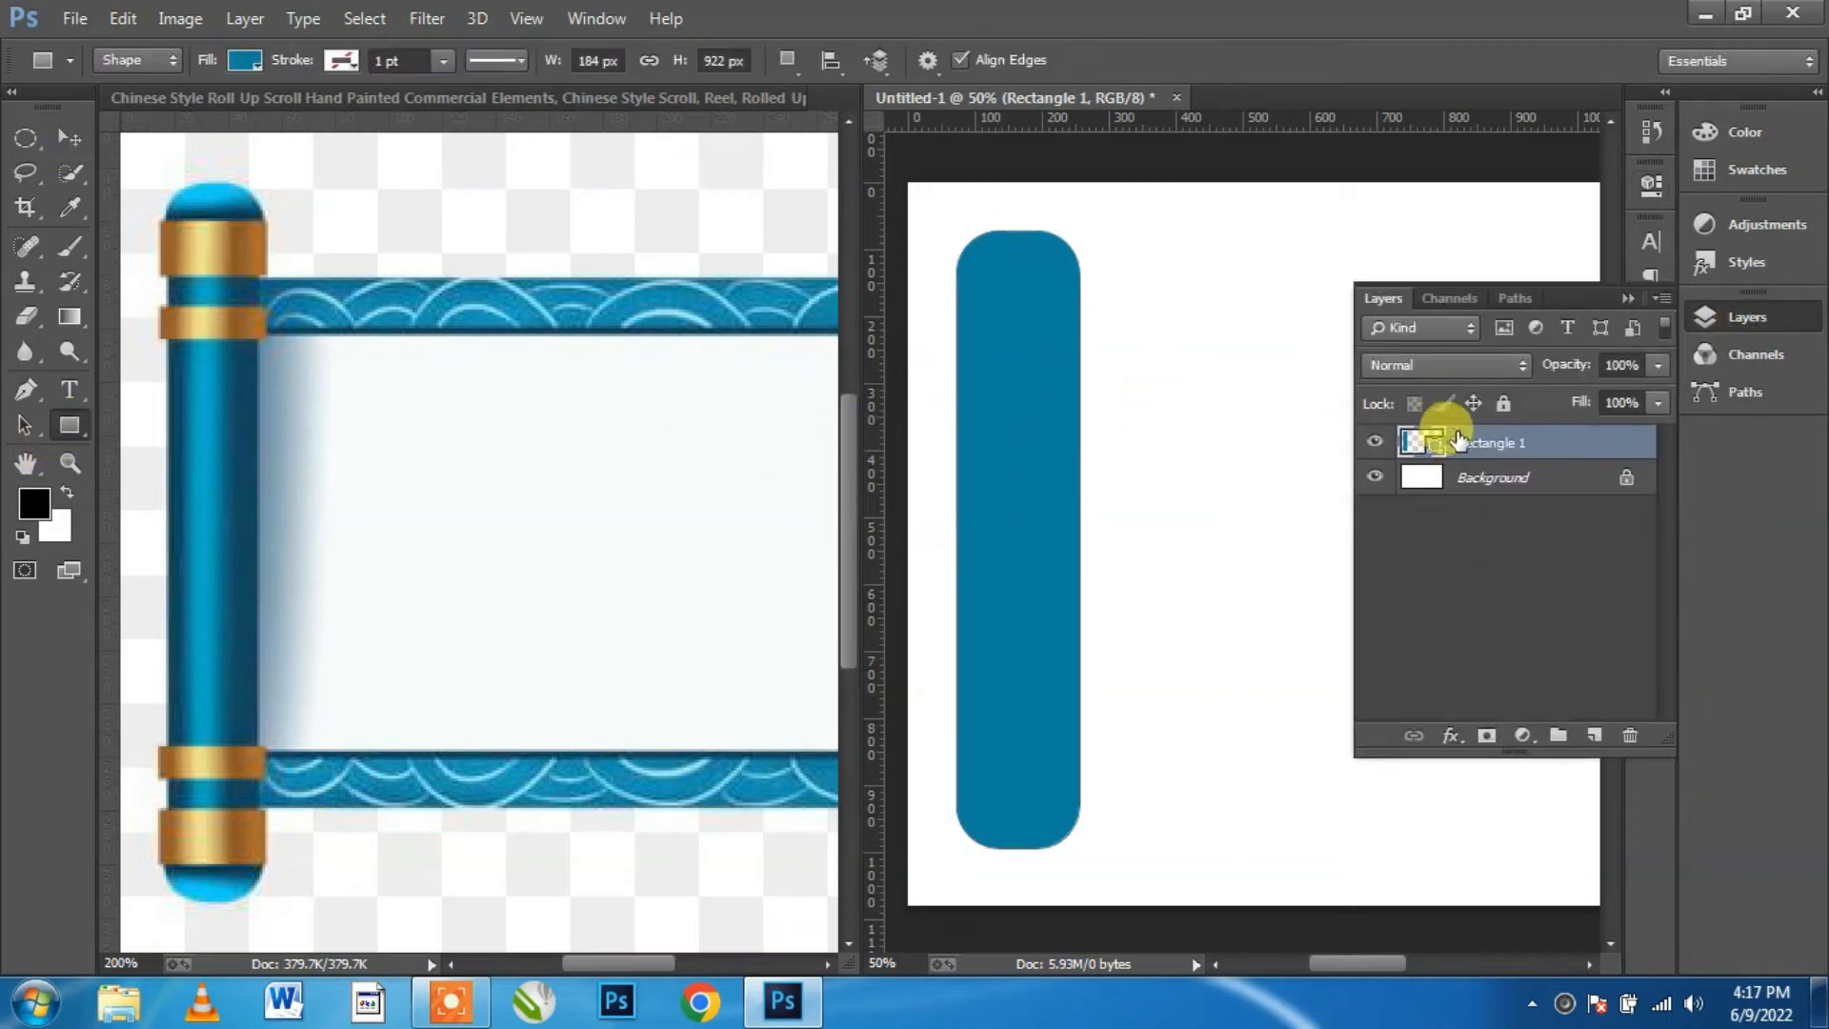
{"action": "left_click", "coordinate": [1627, 301]}
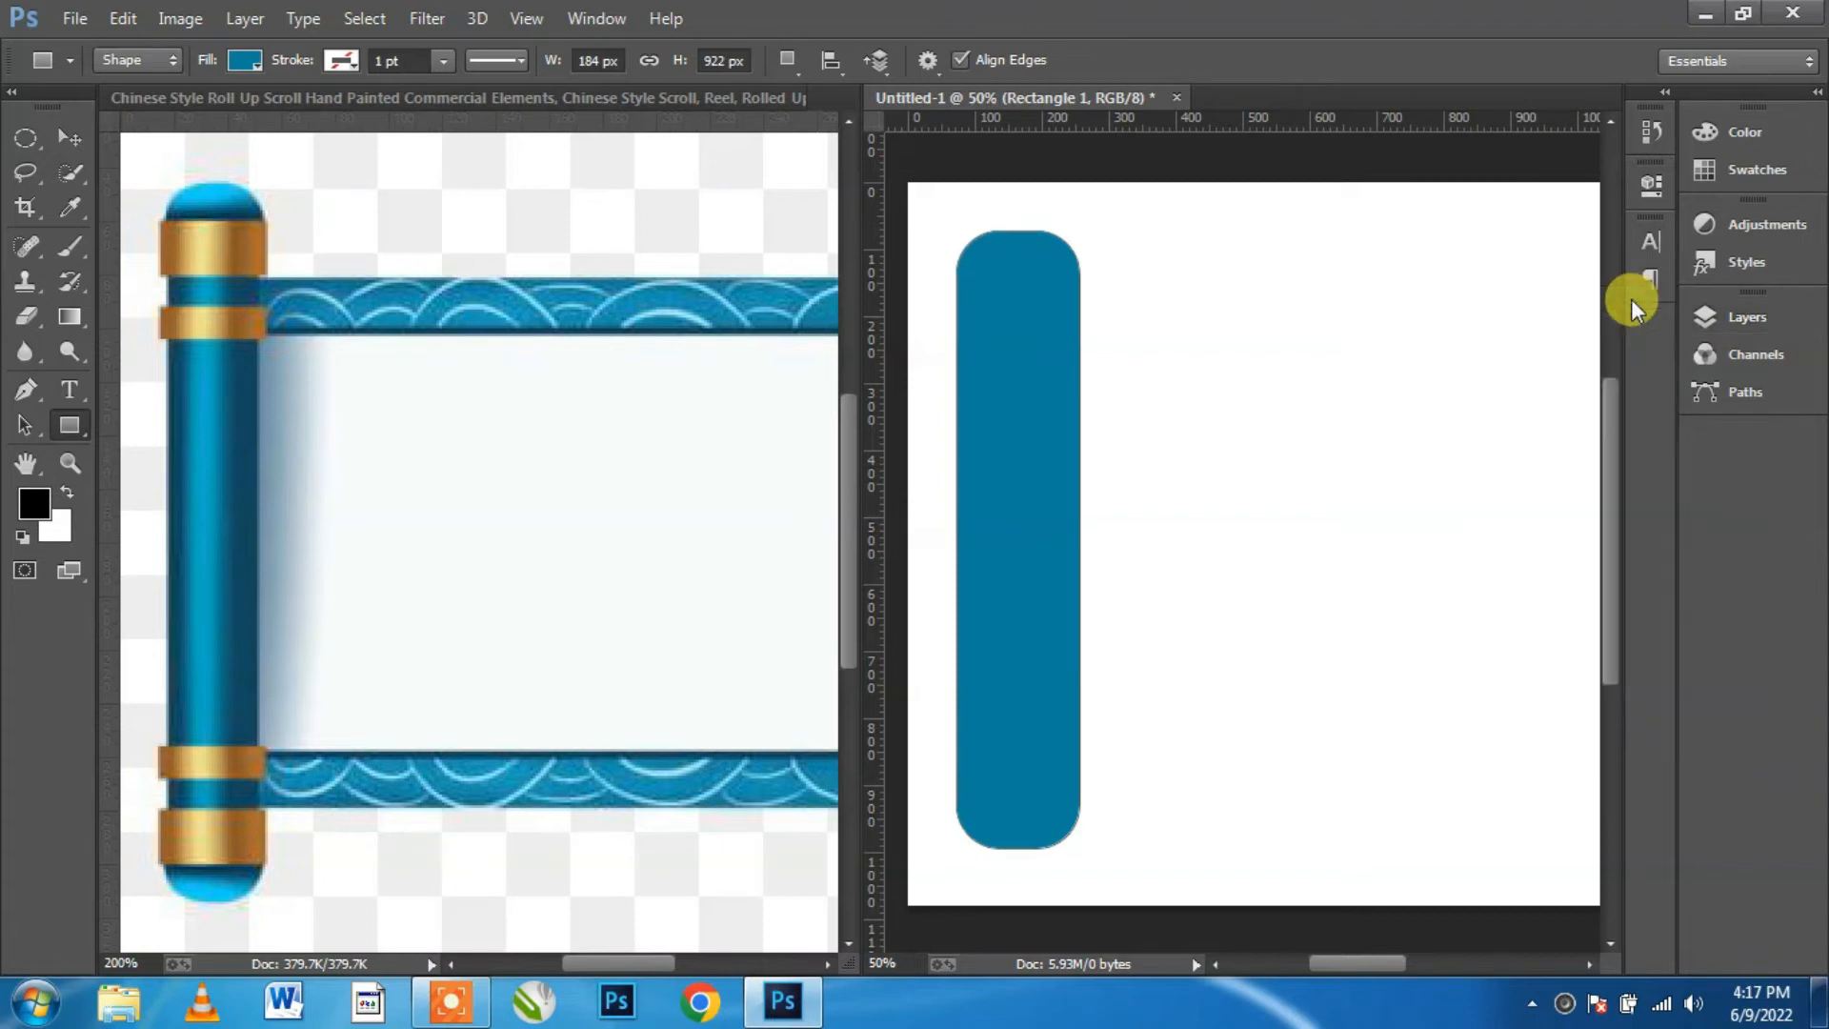
{"action": "left_click", "coordinate": [68, 138]}
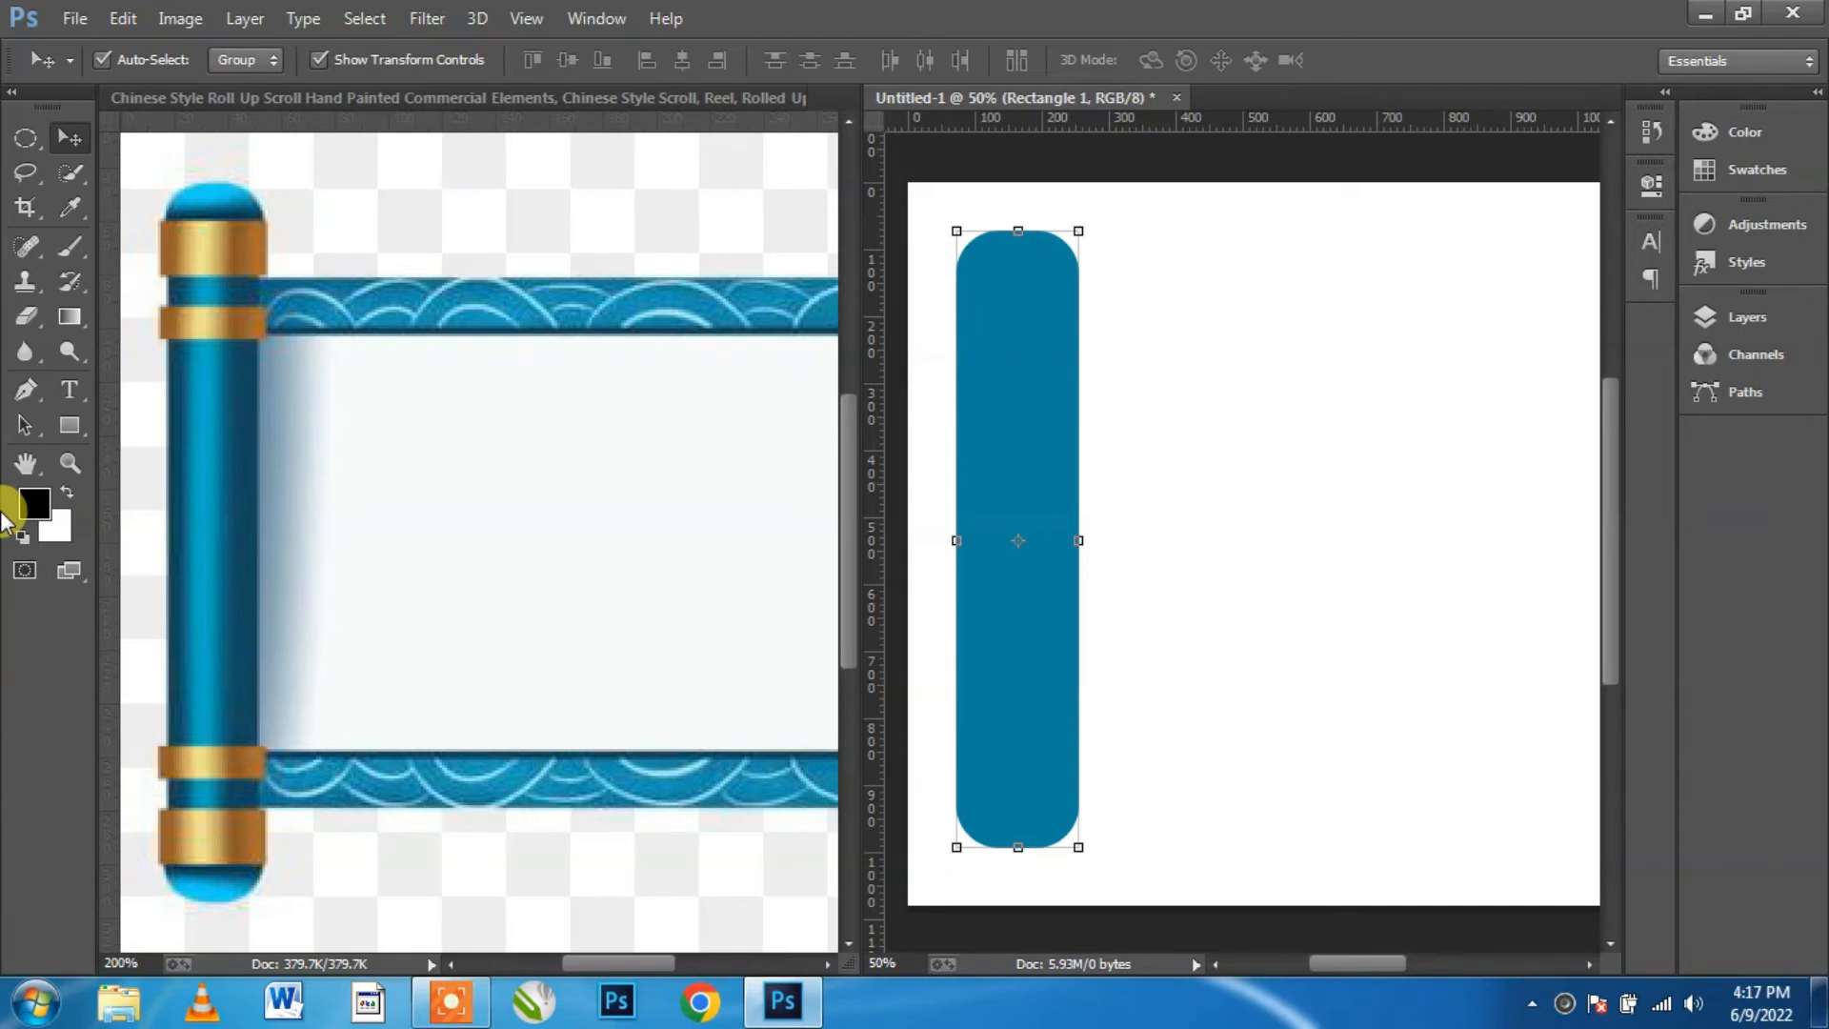
Step: Convert the Rectangle 1 layer to a Smart Object
{"action": "left_click", "coordinate": [1737, 318]}
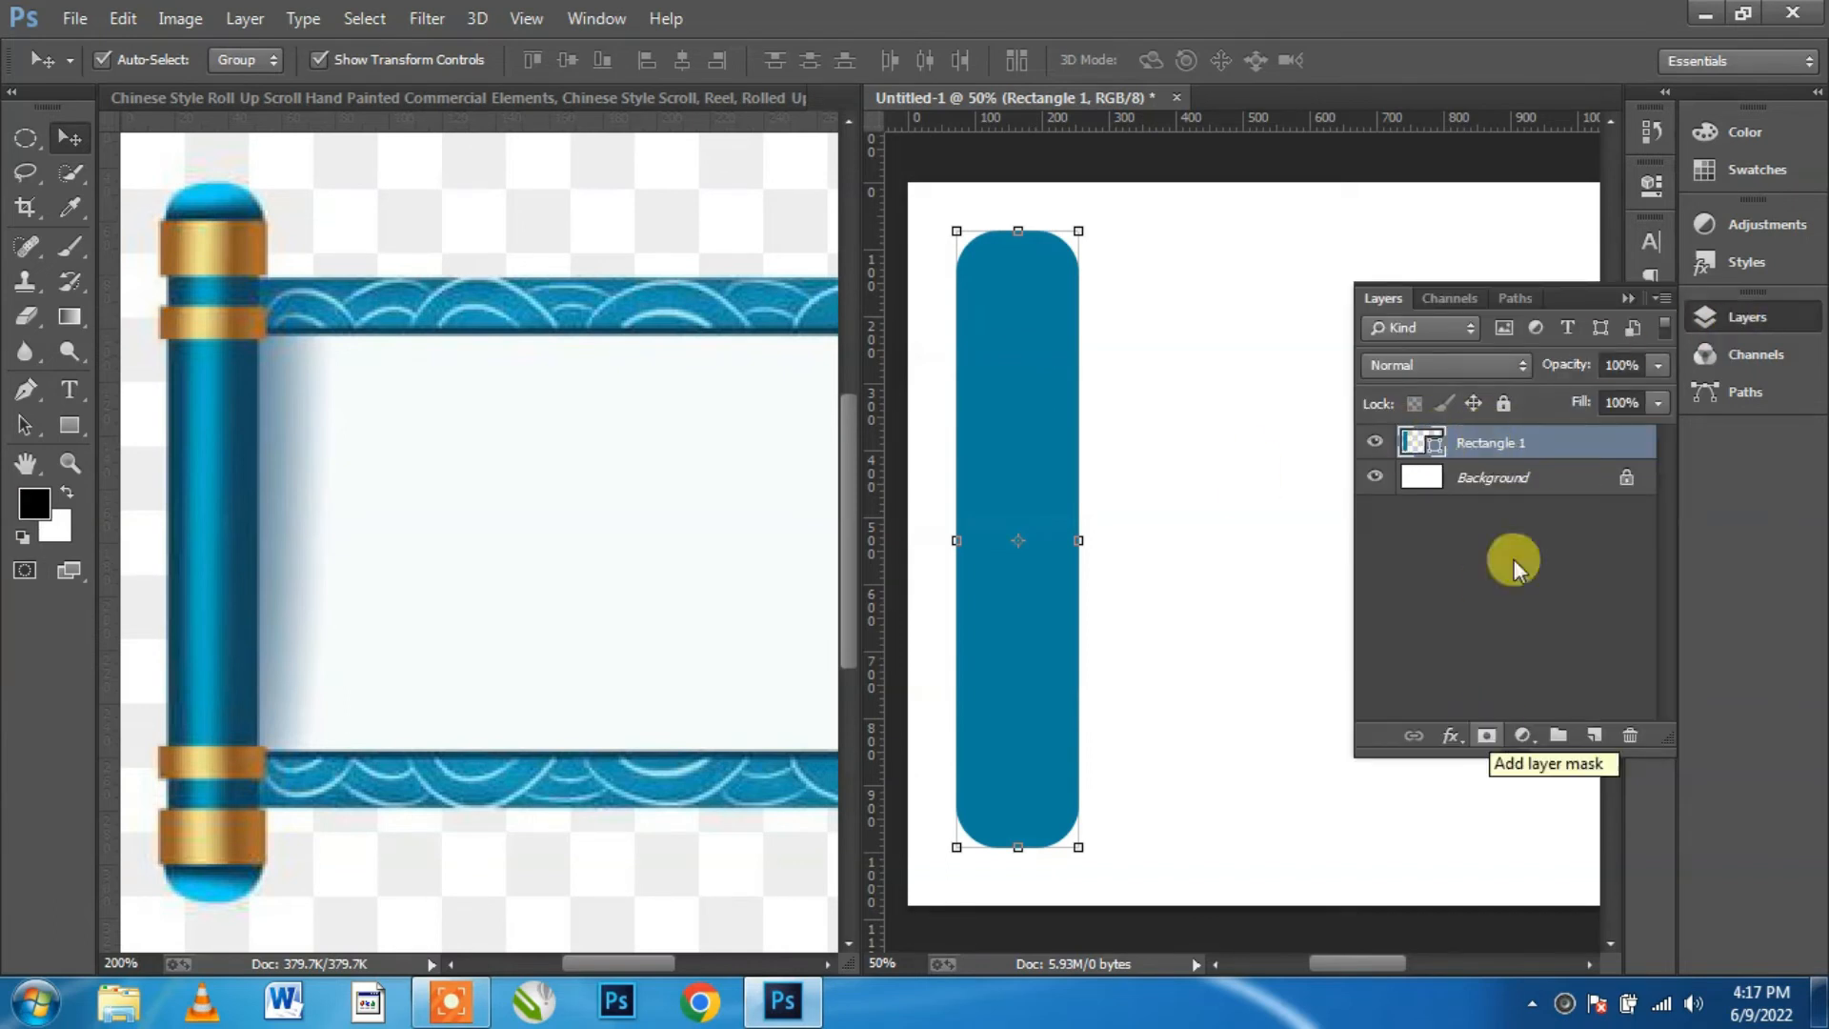
{"action": "right_click", "coordinate": [1560, 443]}
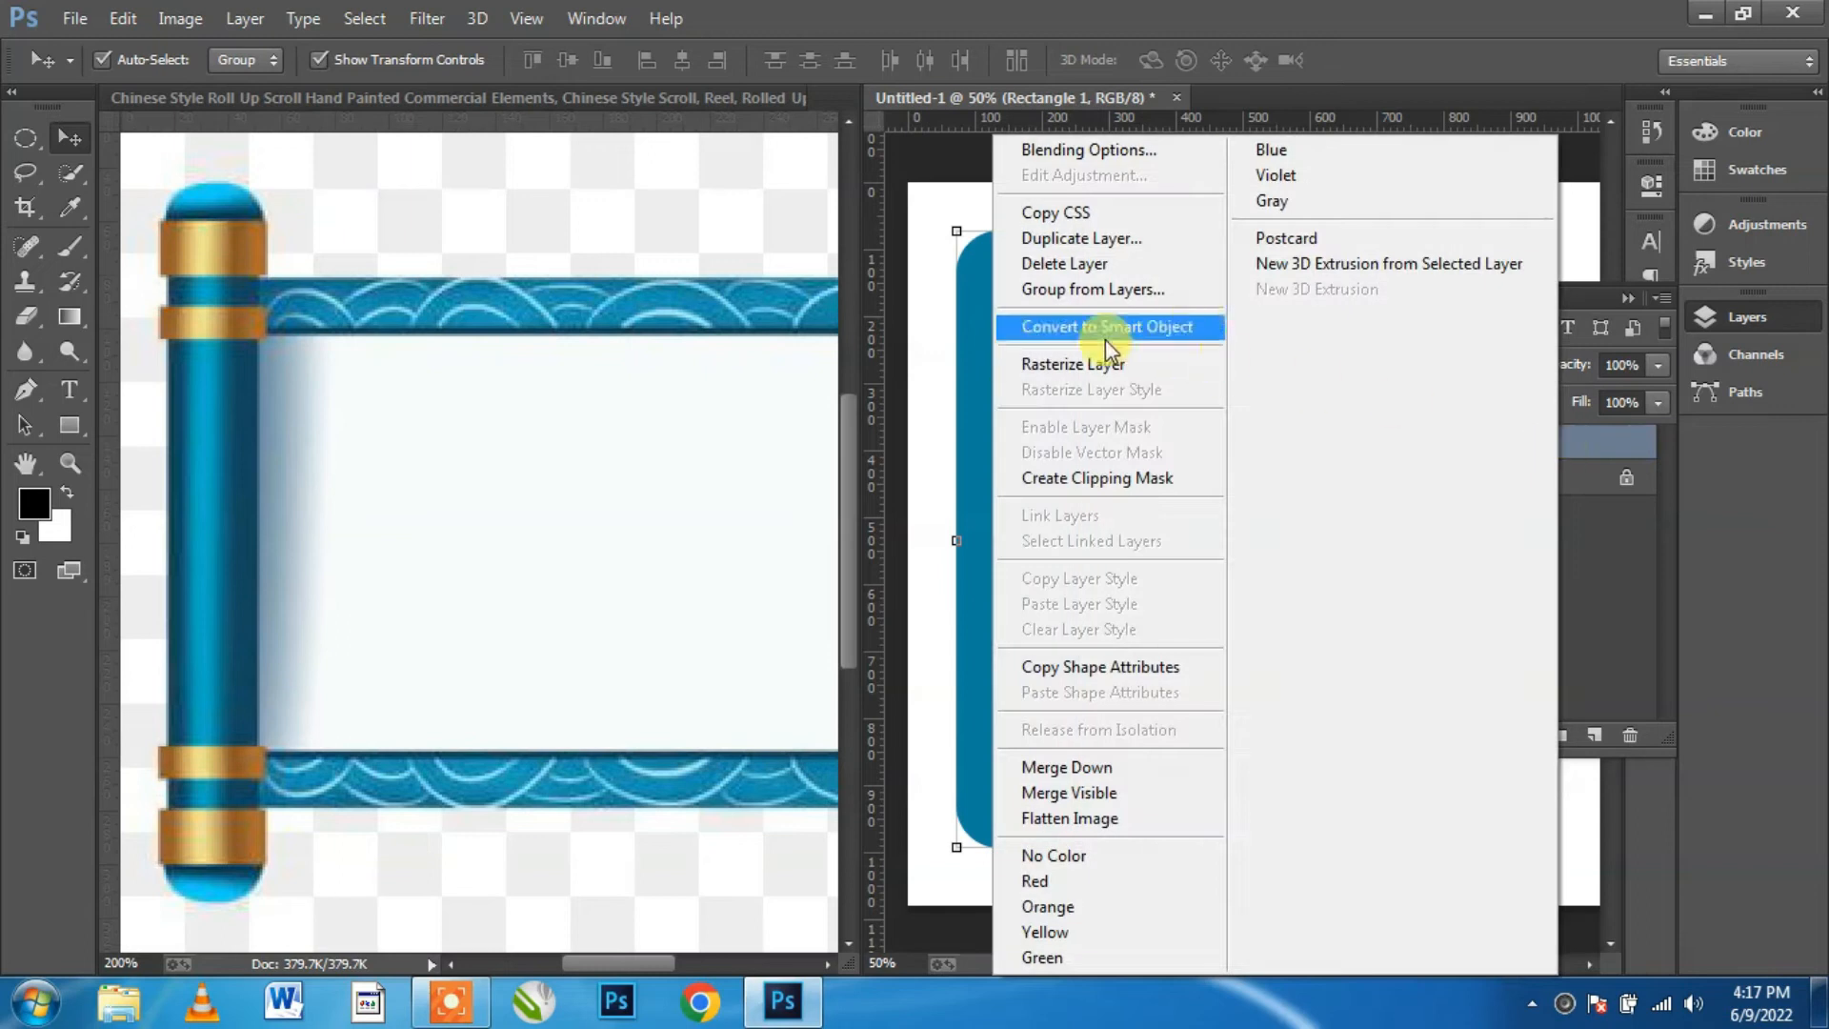
{"action": "left_click", "coordinate": [1181, 327]}
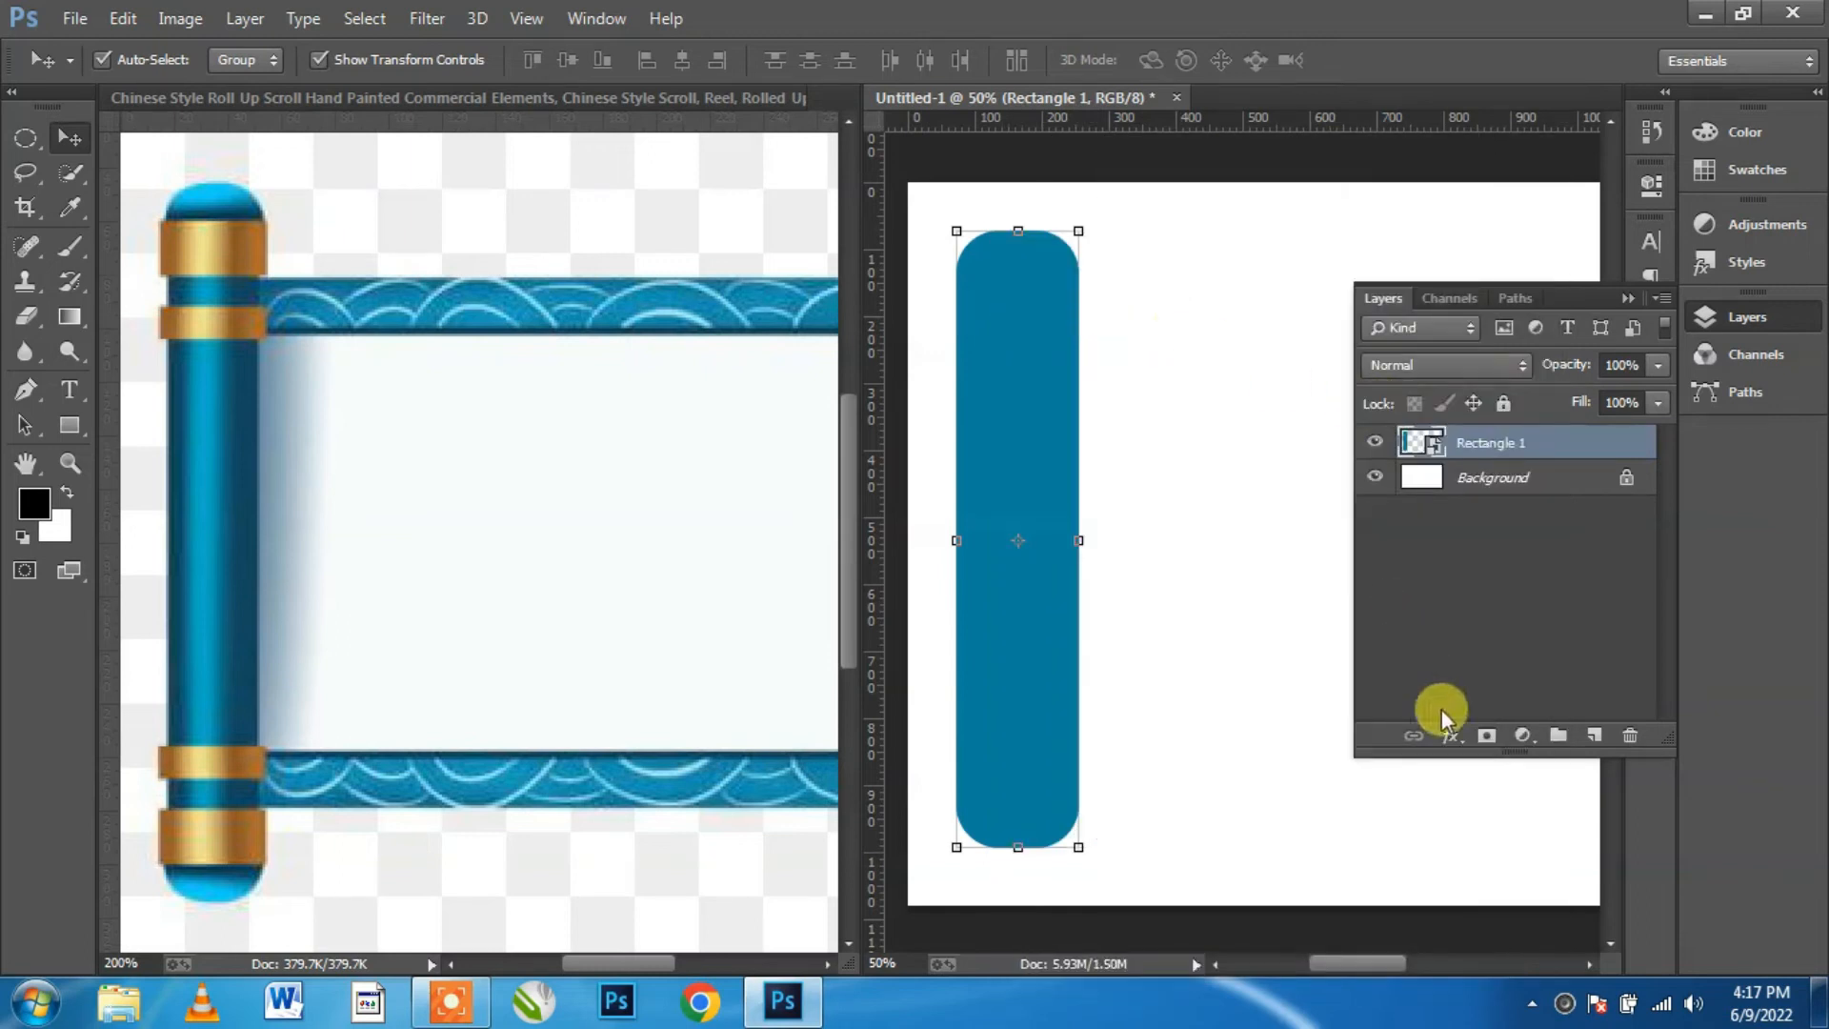
Step: Add a linear Gradient Overlay to the rounded bar and set its angle to 0°
{"action": "left_click", "coordinate": [1450, 736]}
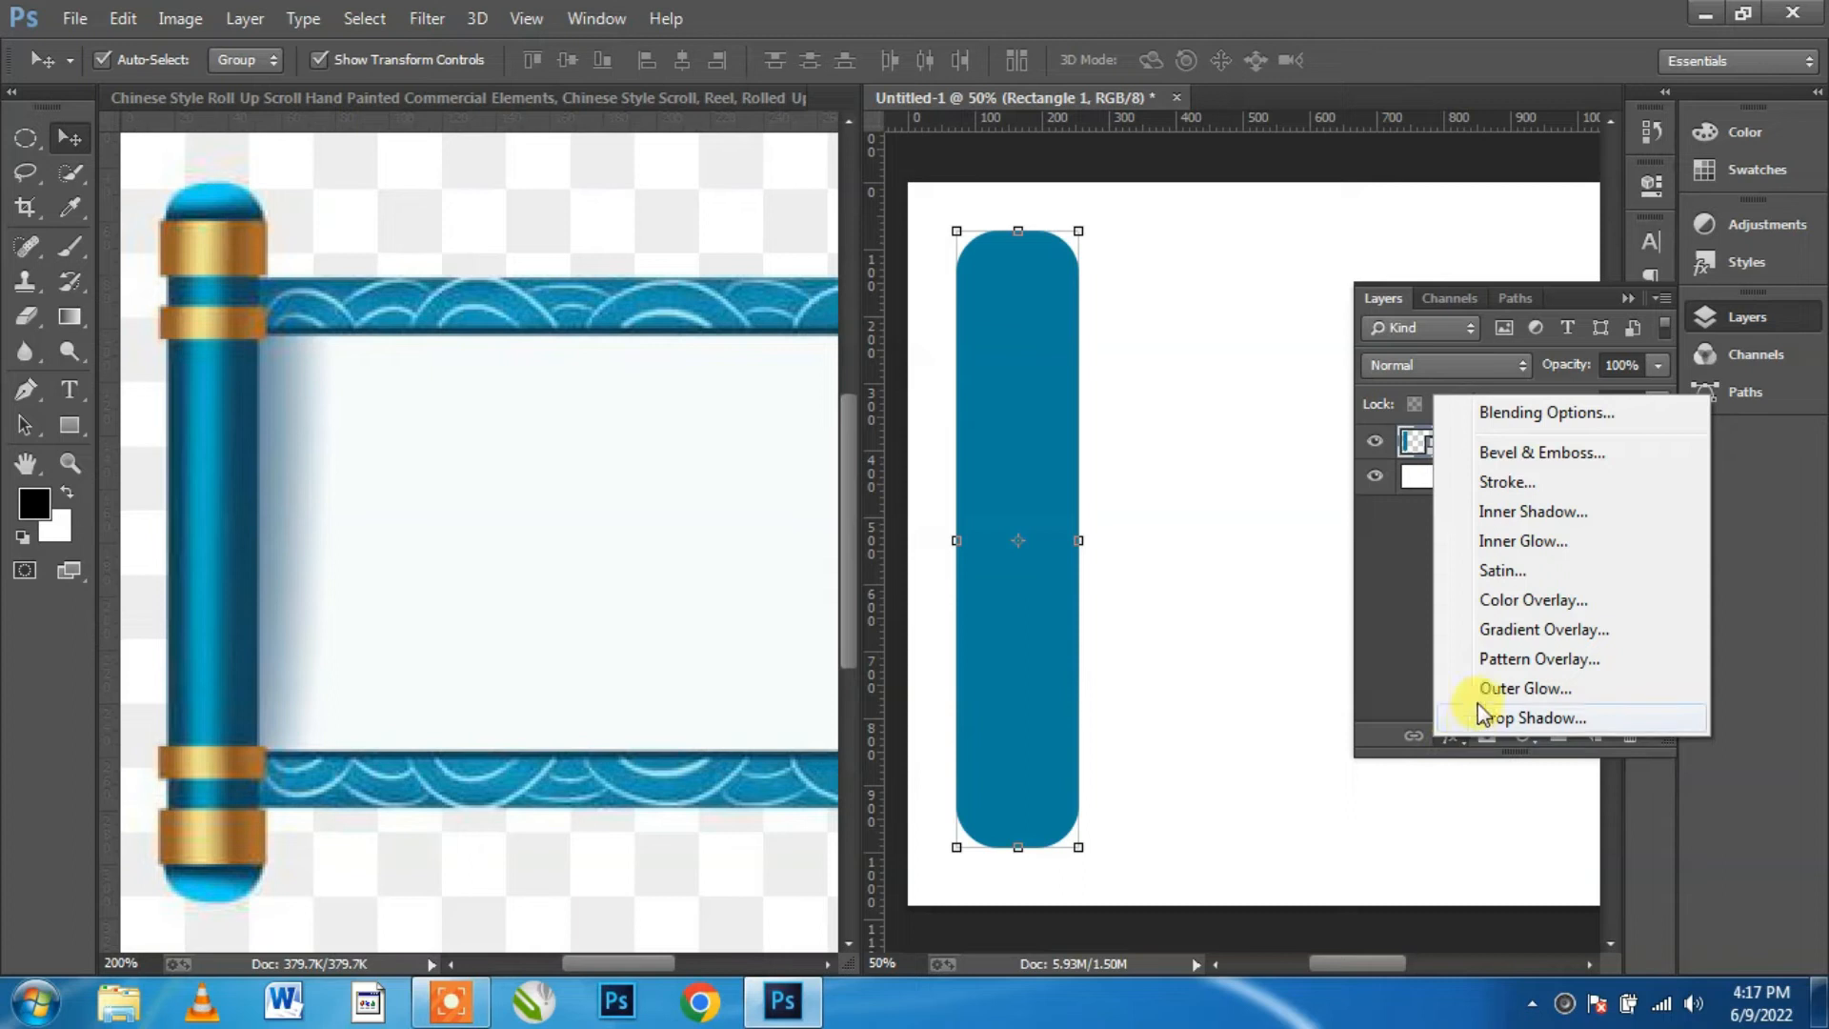
{"action": "left_click", "coordinate": [1543, 630]}
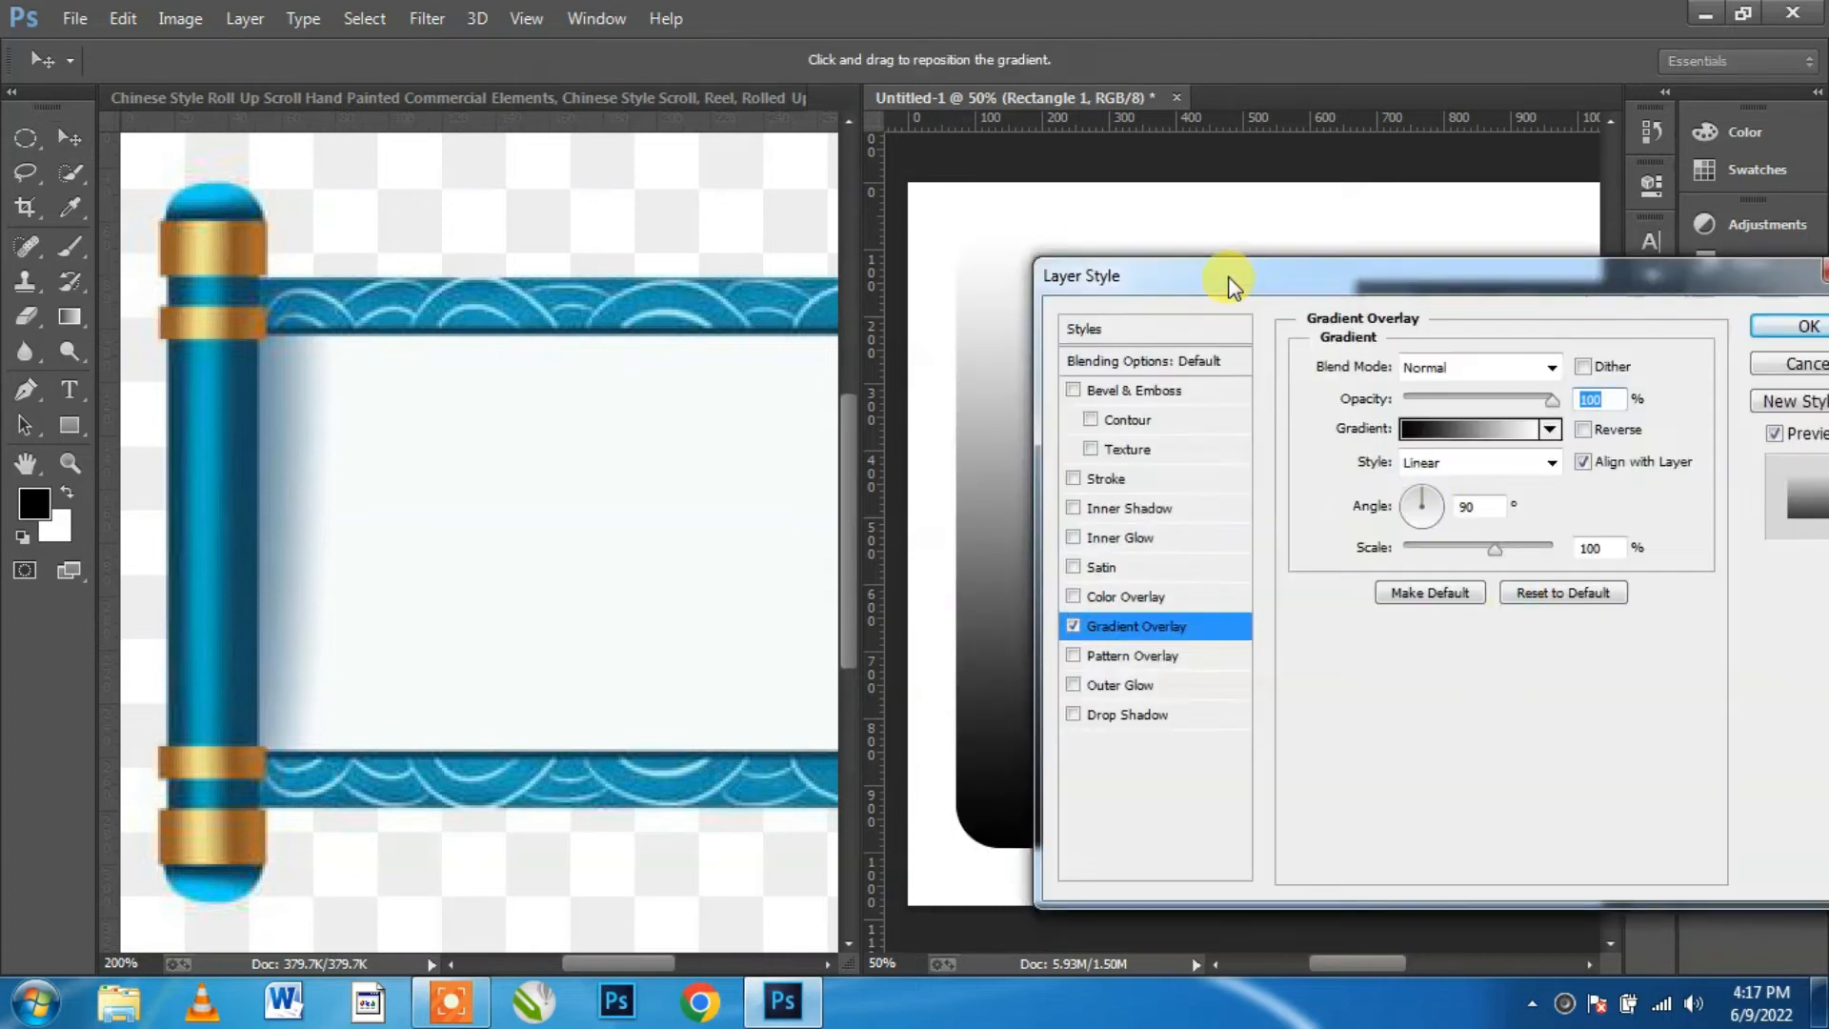
{"action": "left_click_drag", "start_coordinate": [1215, 281], "coordinate": [1316, 281]}
{"action": "double_click", "coordinate": [1604, 506]}
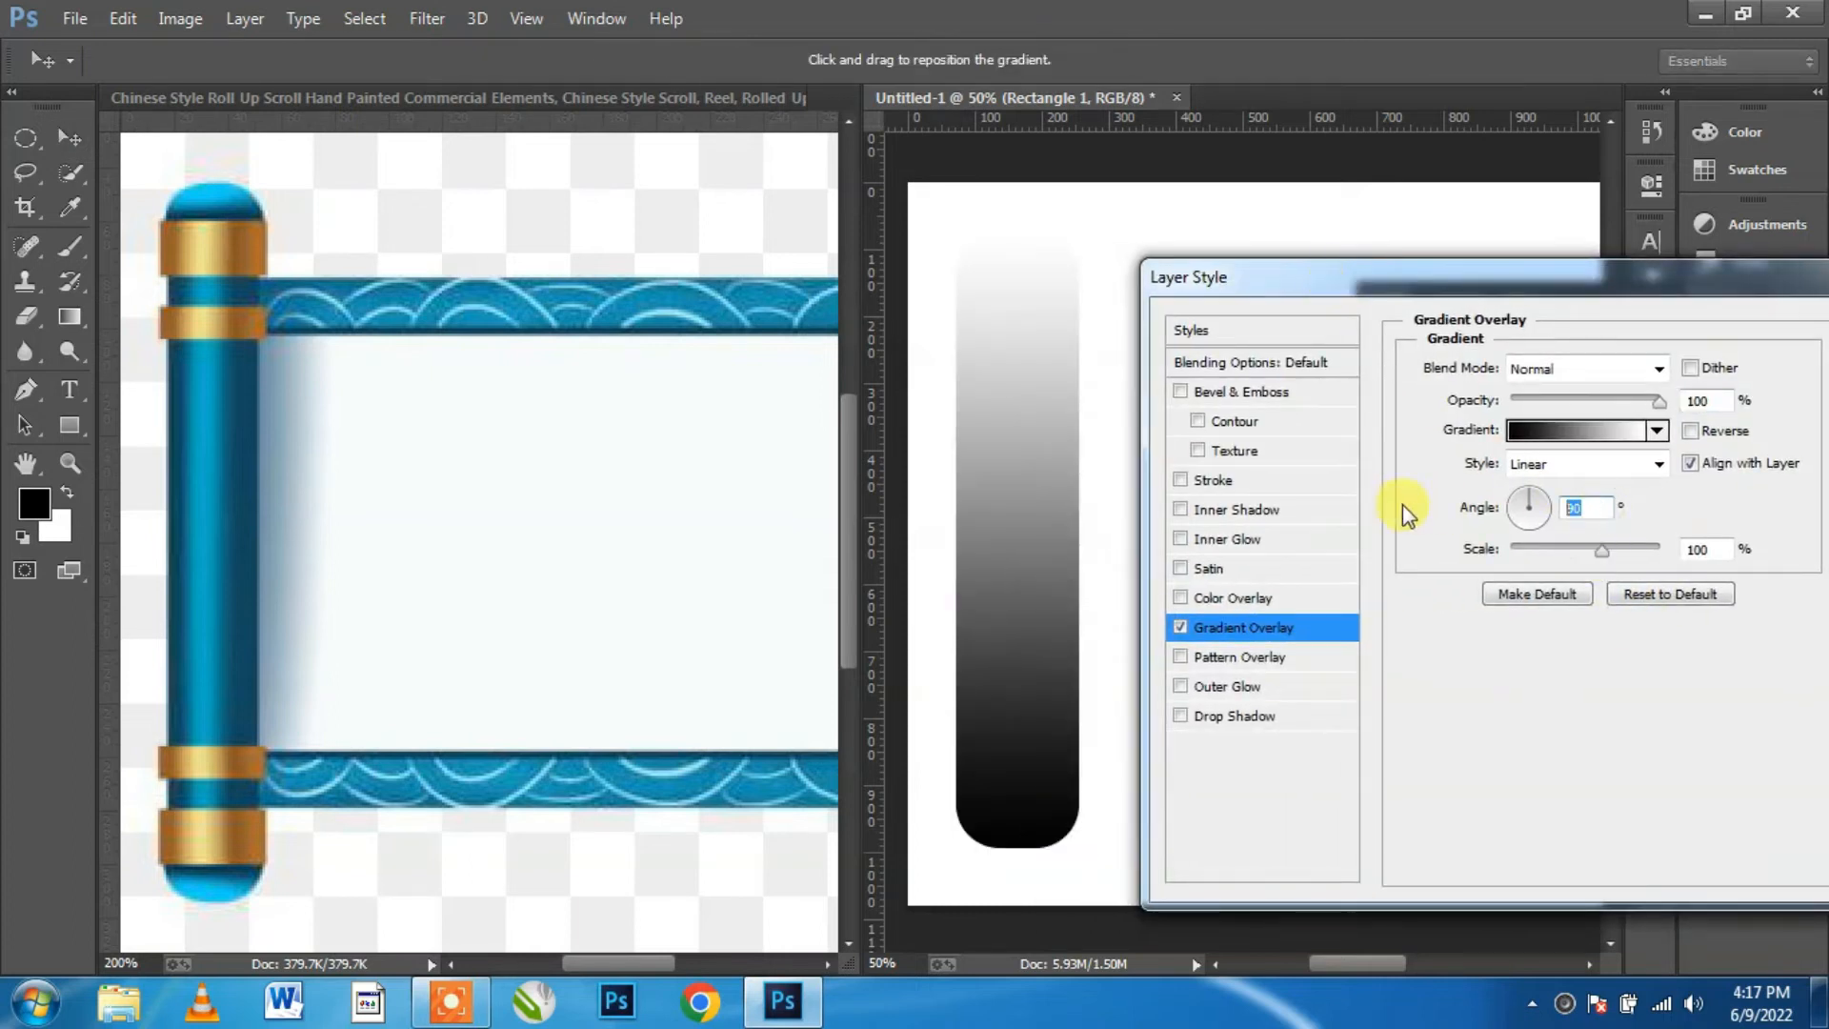
{"action": "type", "text": "0"}
Step: Load the Orange, Yellow, Orange preset for the bar's gradient and recolor its end stop dark blue (11475f), sampled from the reference bar's edge
{"action": "left_click", "coordinate": [1619, 429]}
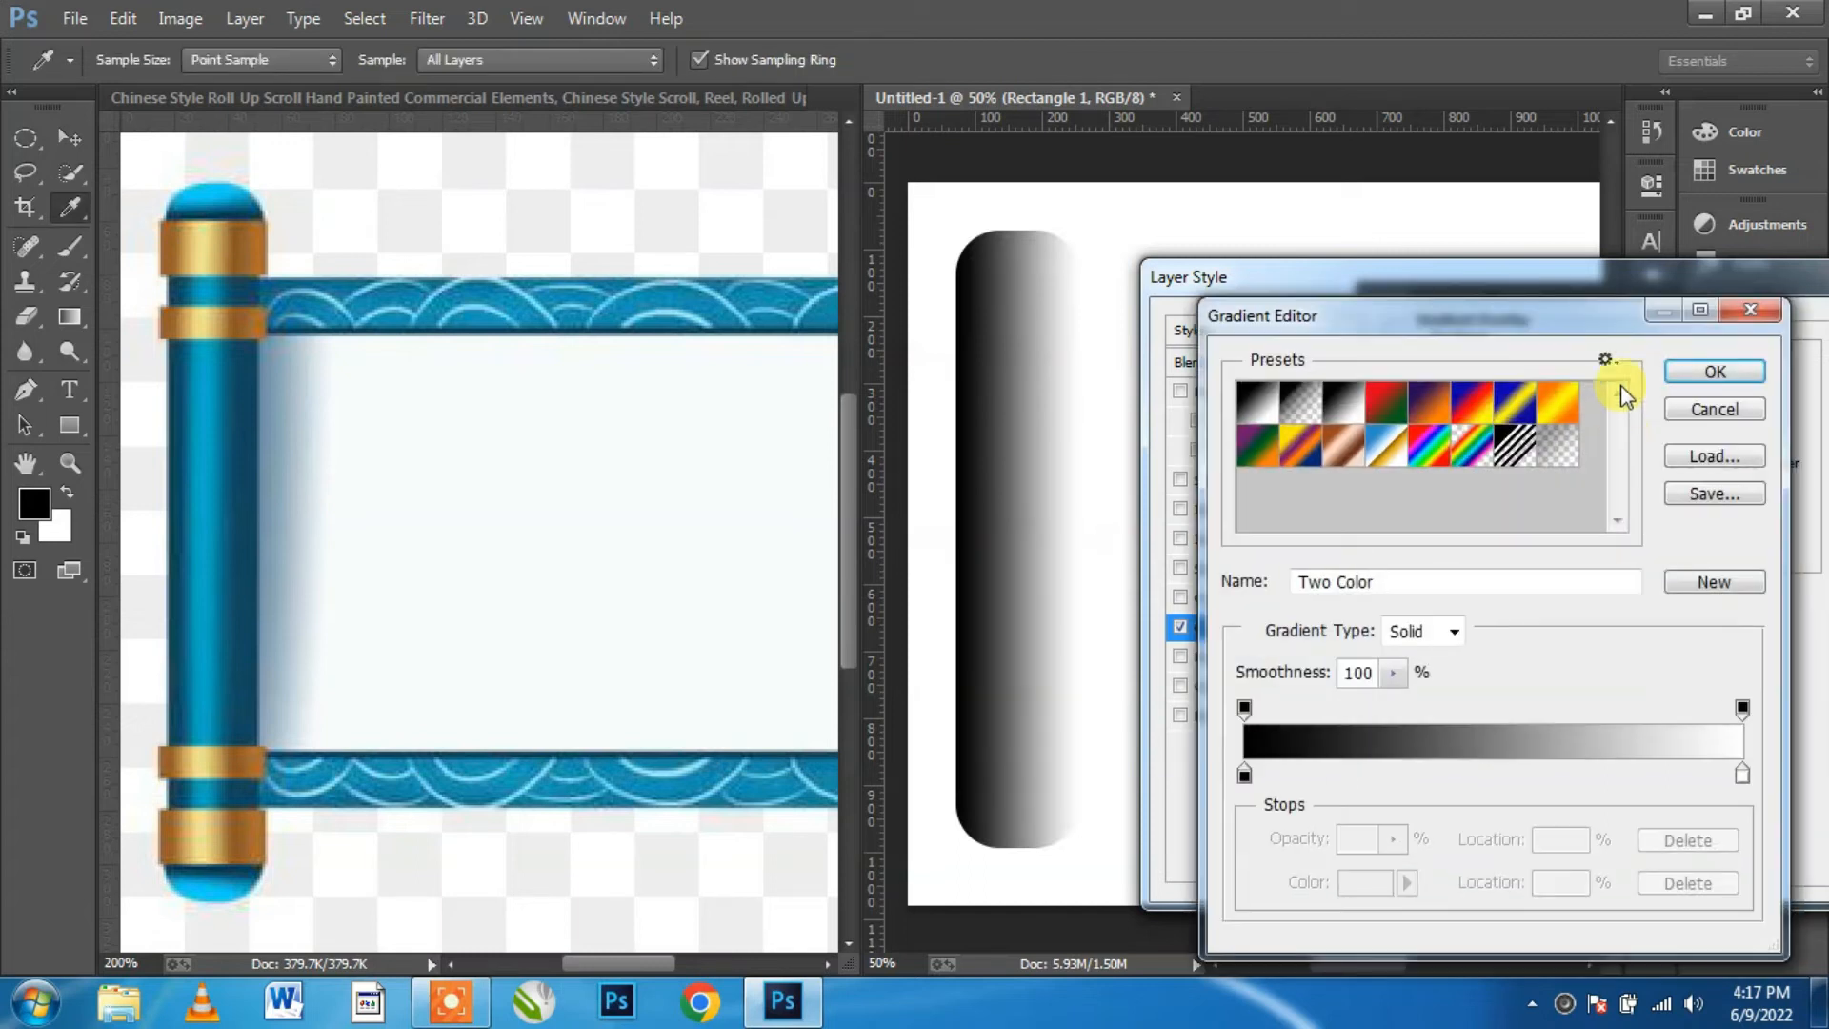
{"action": "left_click", "coordinate": [1558, 420]}
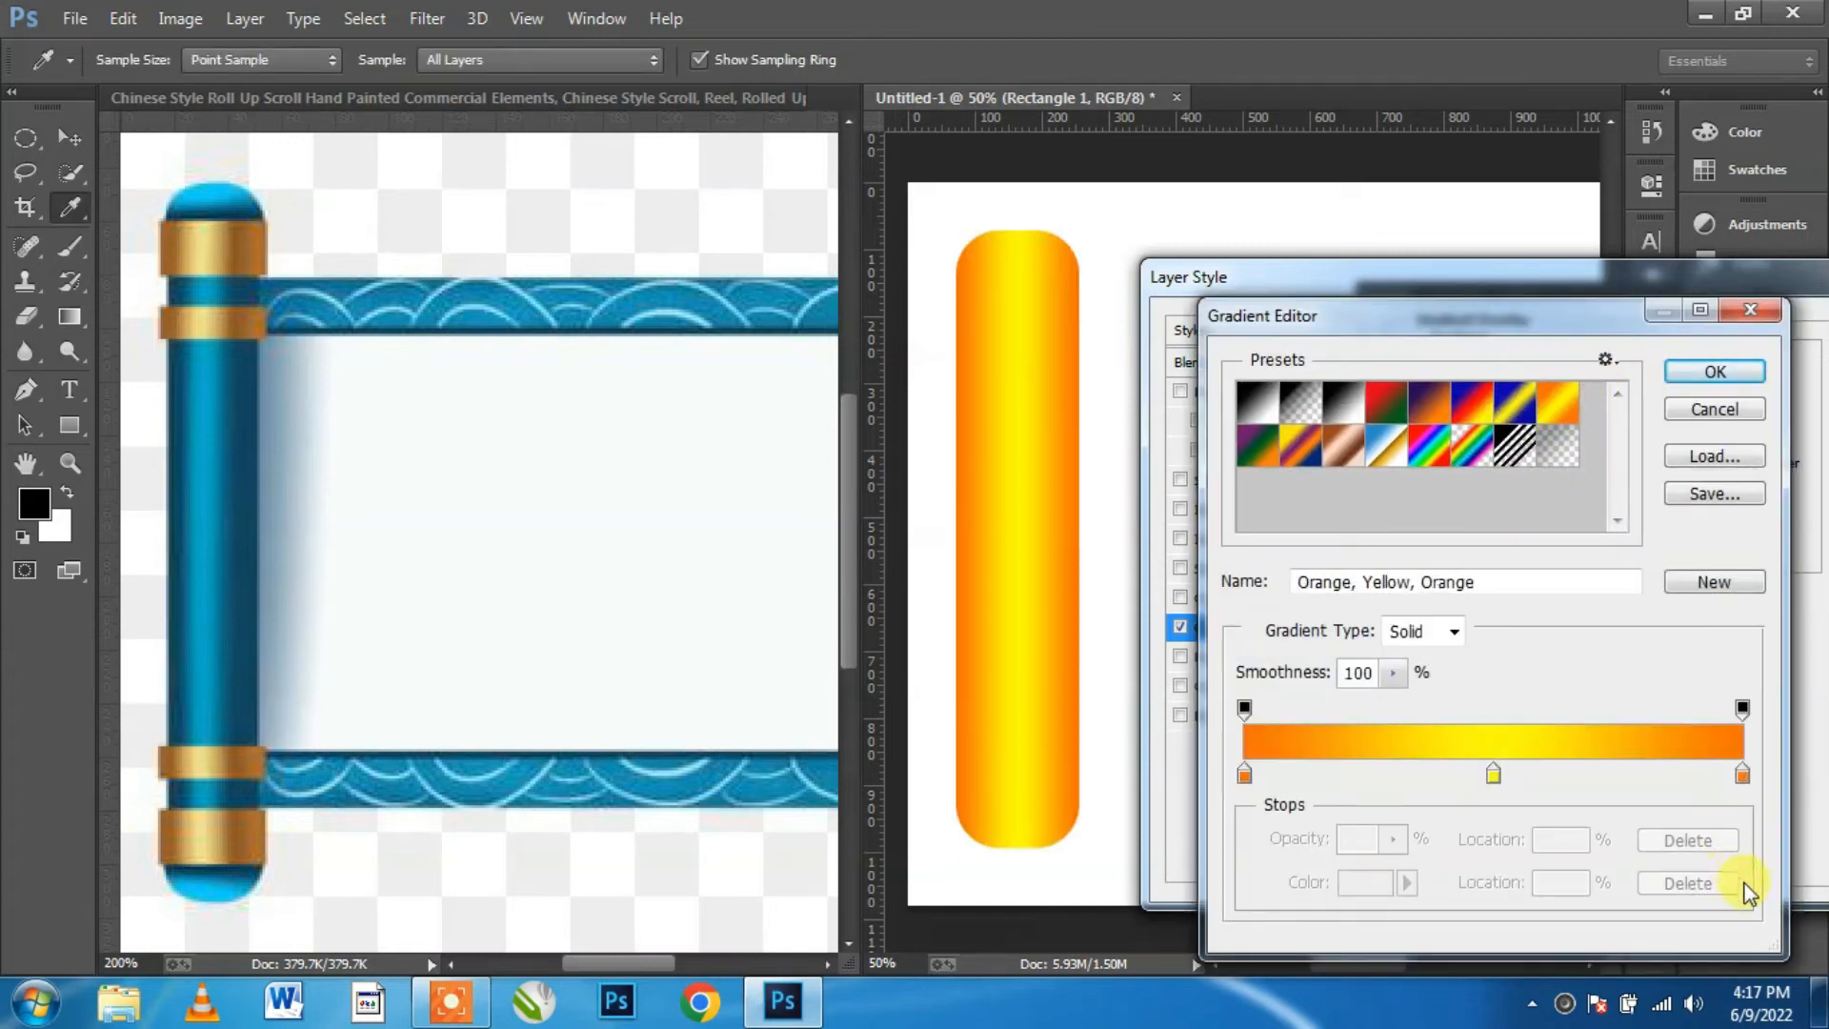
{"action": "left_click", "coordinate": [1741, 777]}
{"action": "left_click", "coordinate": [1365, 883]}
{"action": "left_click_drag", "start_coordinate": [176, 360], "coordinate": [255, 373]}
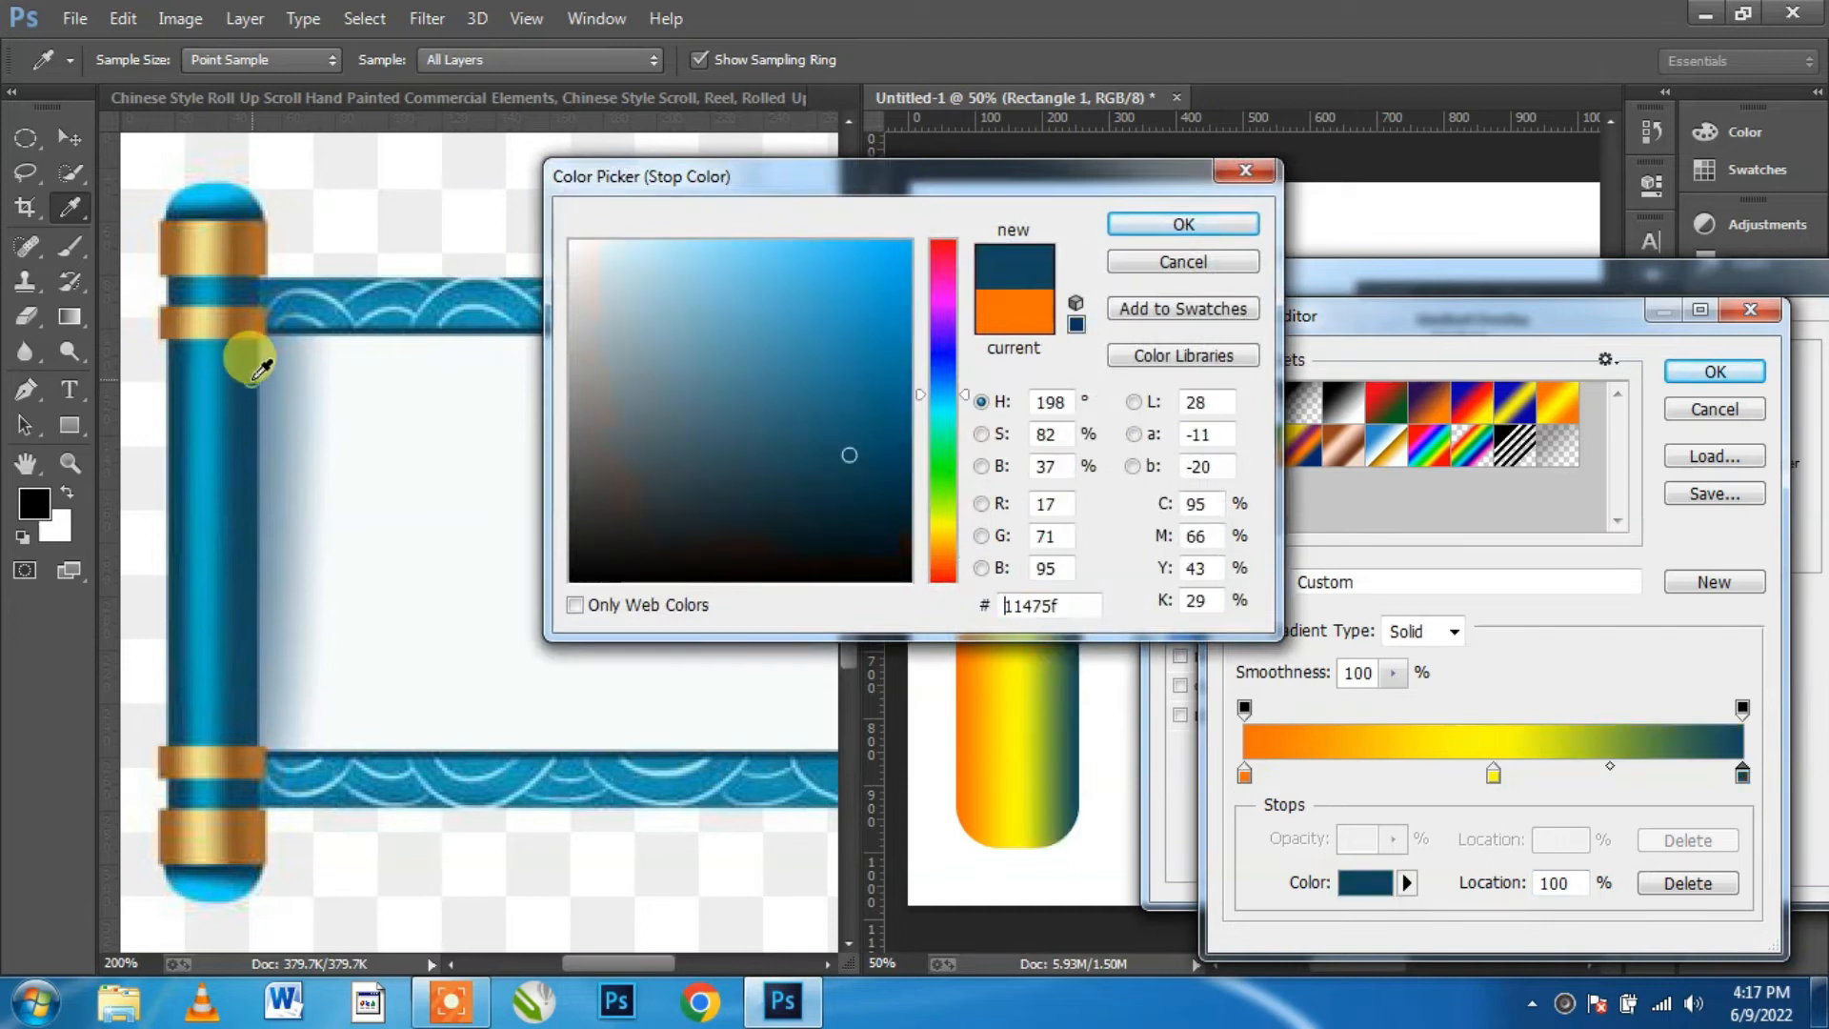
{"action": "left_click", "coordinate": [1198, 221]}
Step: Recolor the gradient's start stop dark blue and its middle stop bright blue, sampling both colors from the reference bar
{"action": "left_click", "coordinate": [1244, 773]}
{"action": "left_click", "coordinate": [1368, 900]}
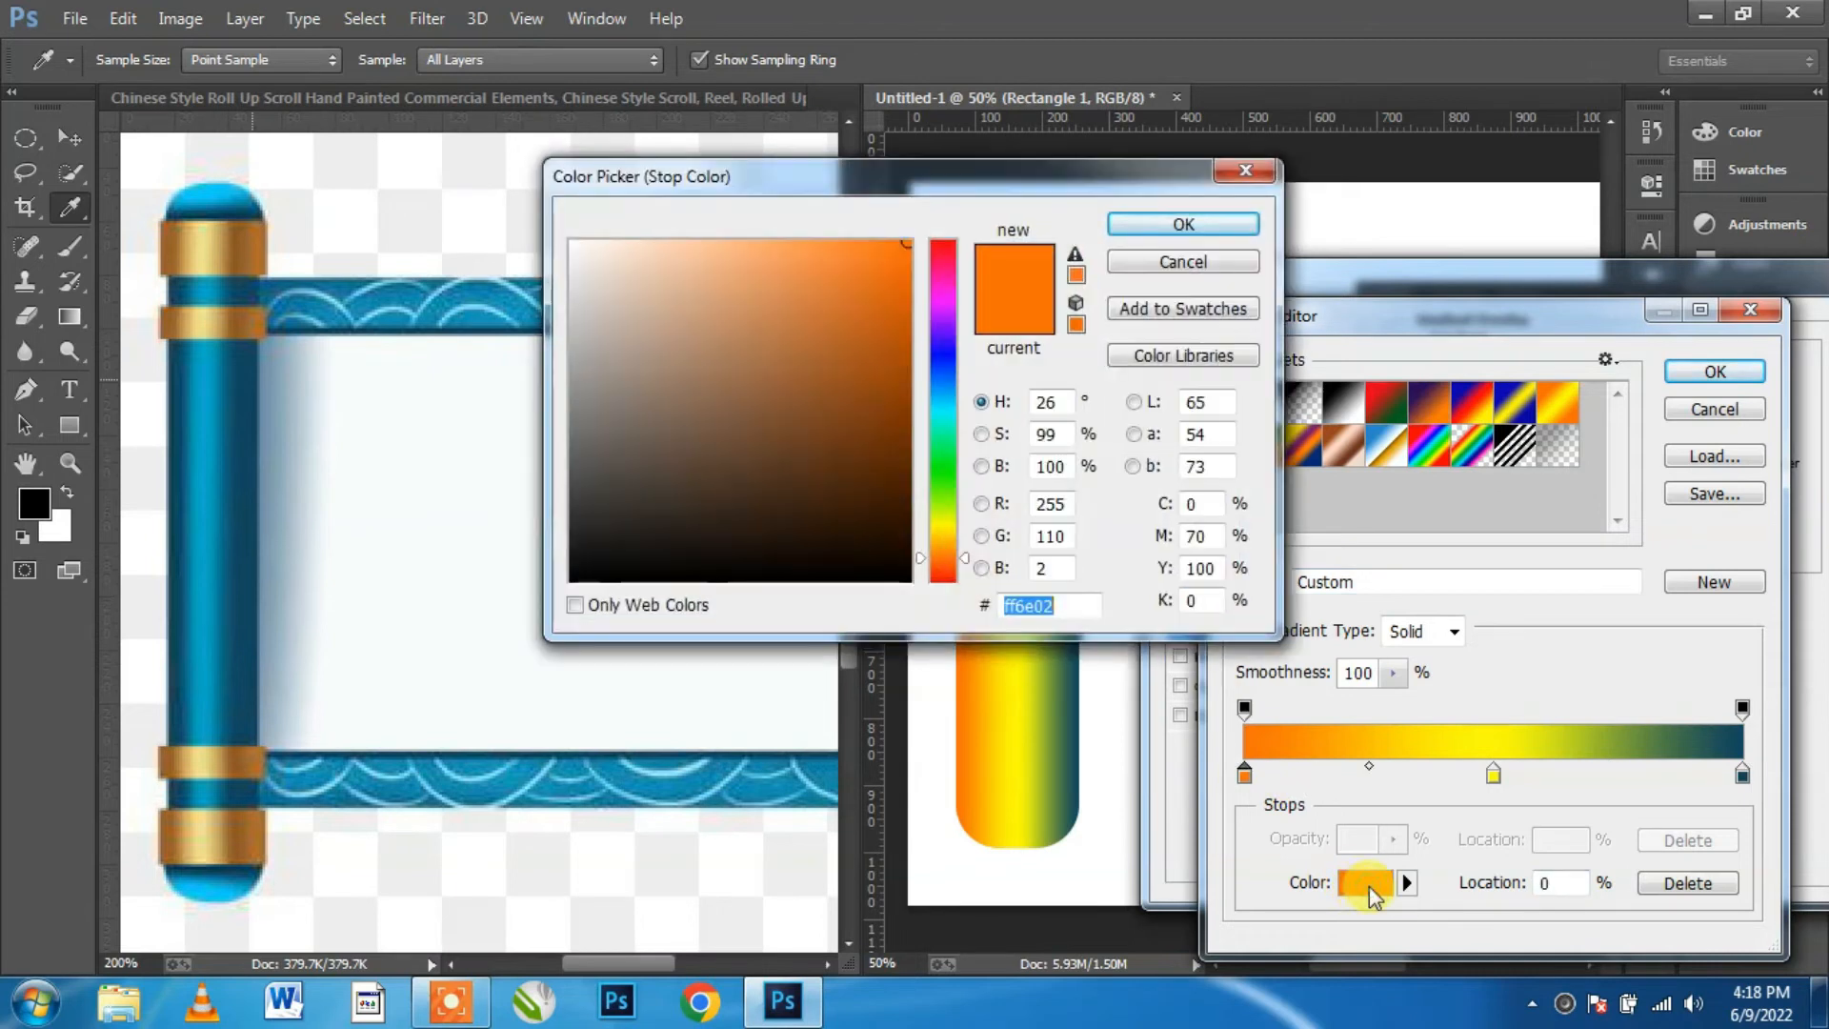
{"action": "left_click", "coordinate": [184, 433]}
{"action": "left_click", "coordinate": [1148, 225]}
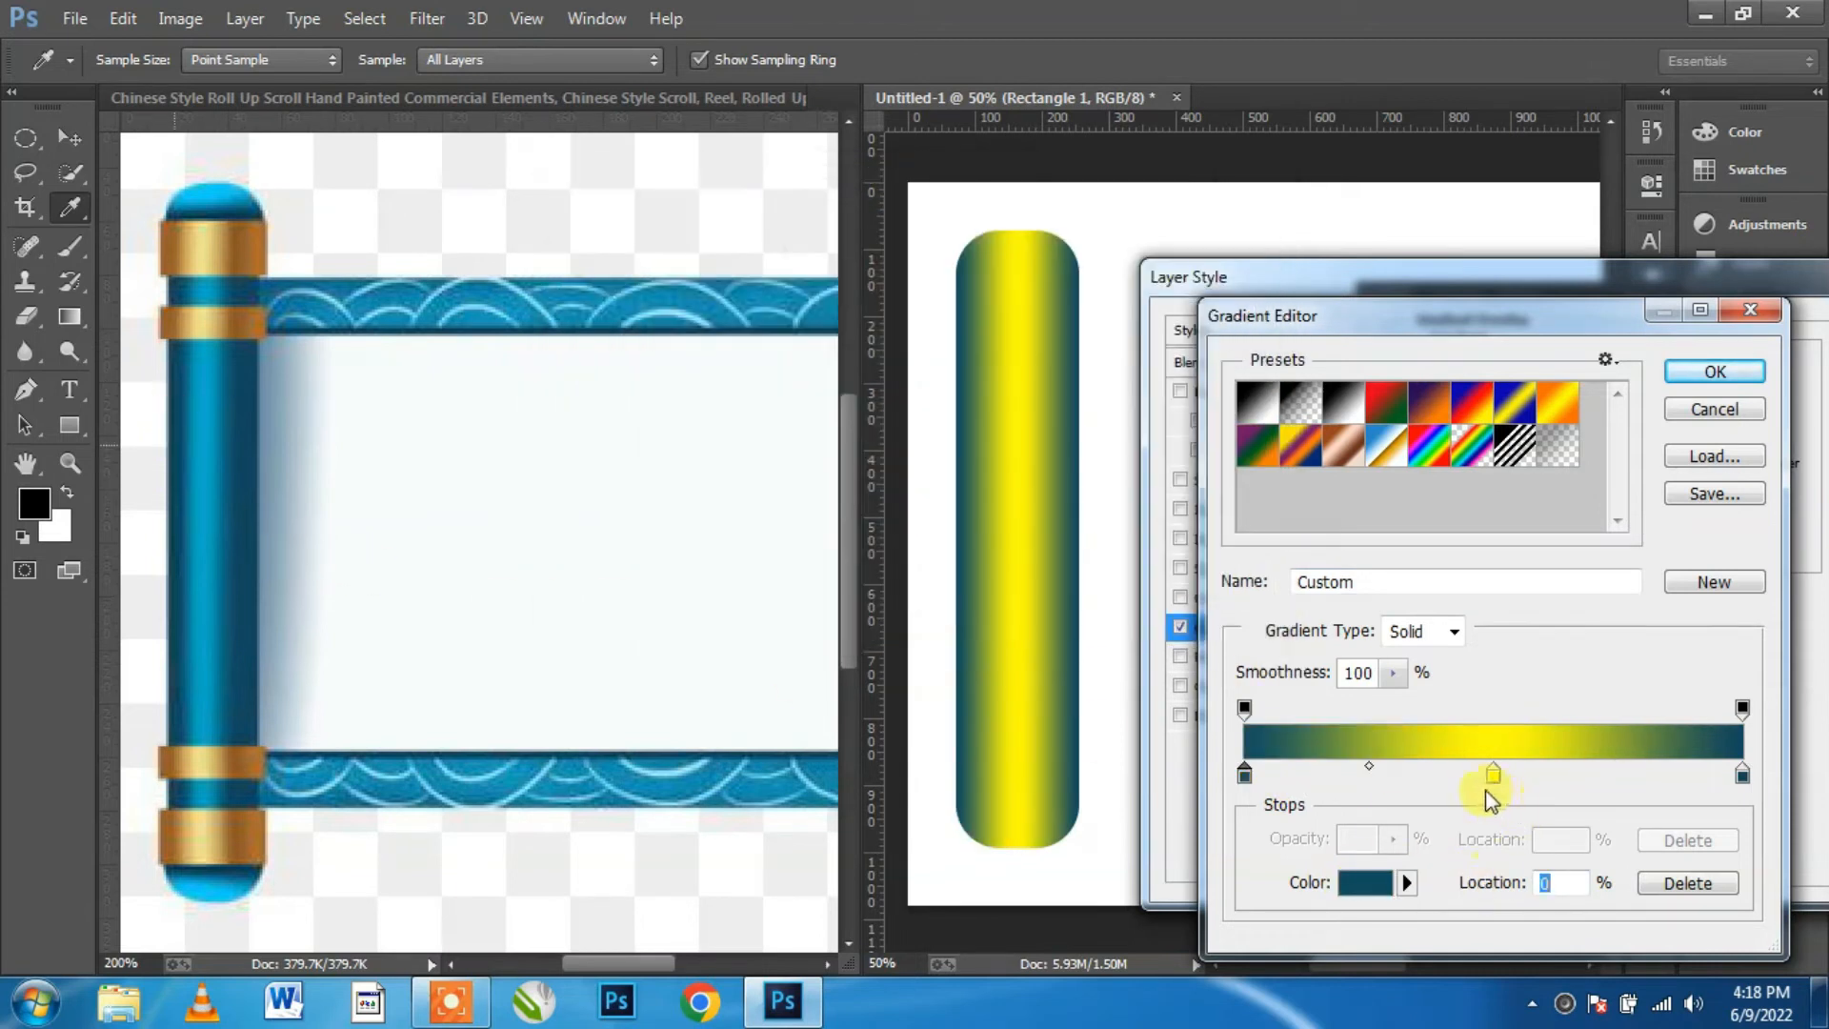
{"action": "left_click", "coordinate": [1494, 776]}
{"action": "left_click", "coordinate": [1360, 886]}
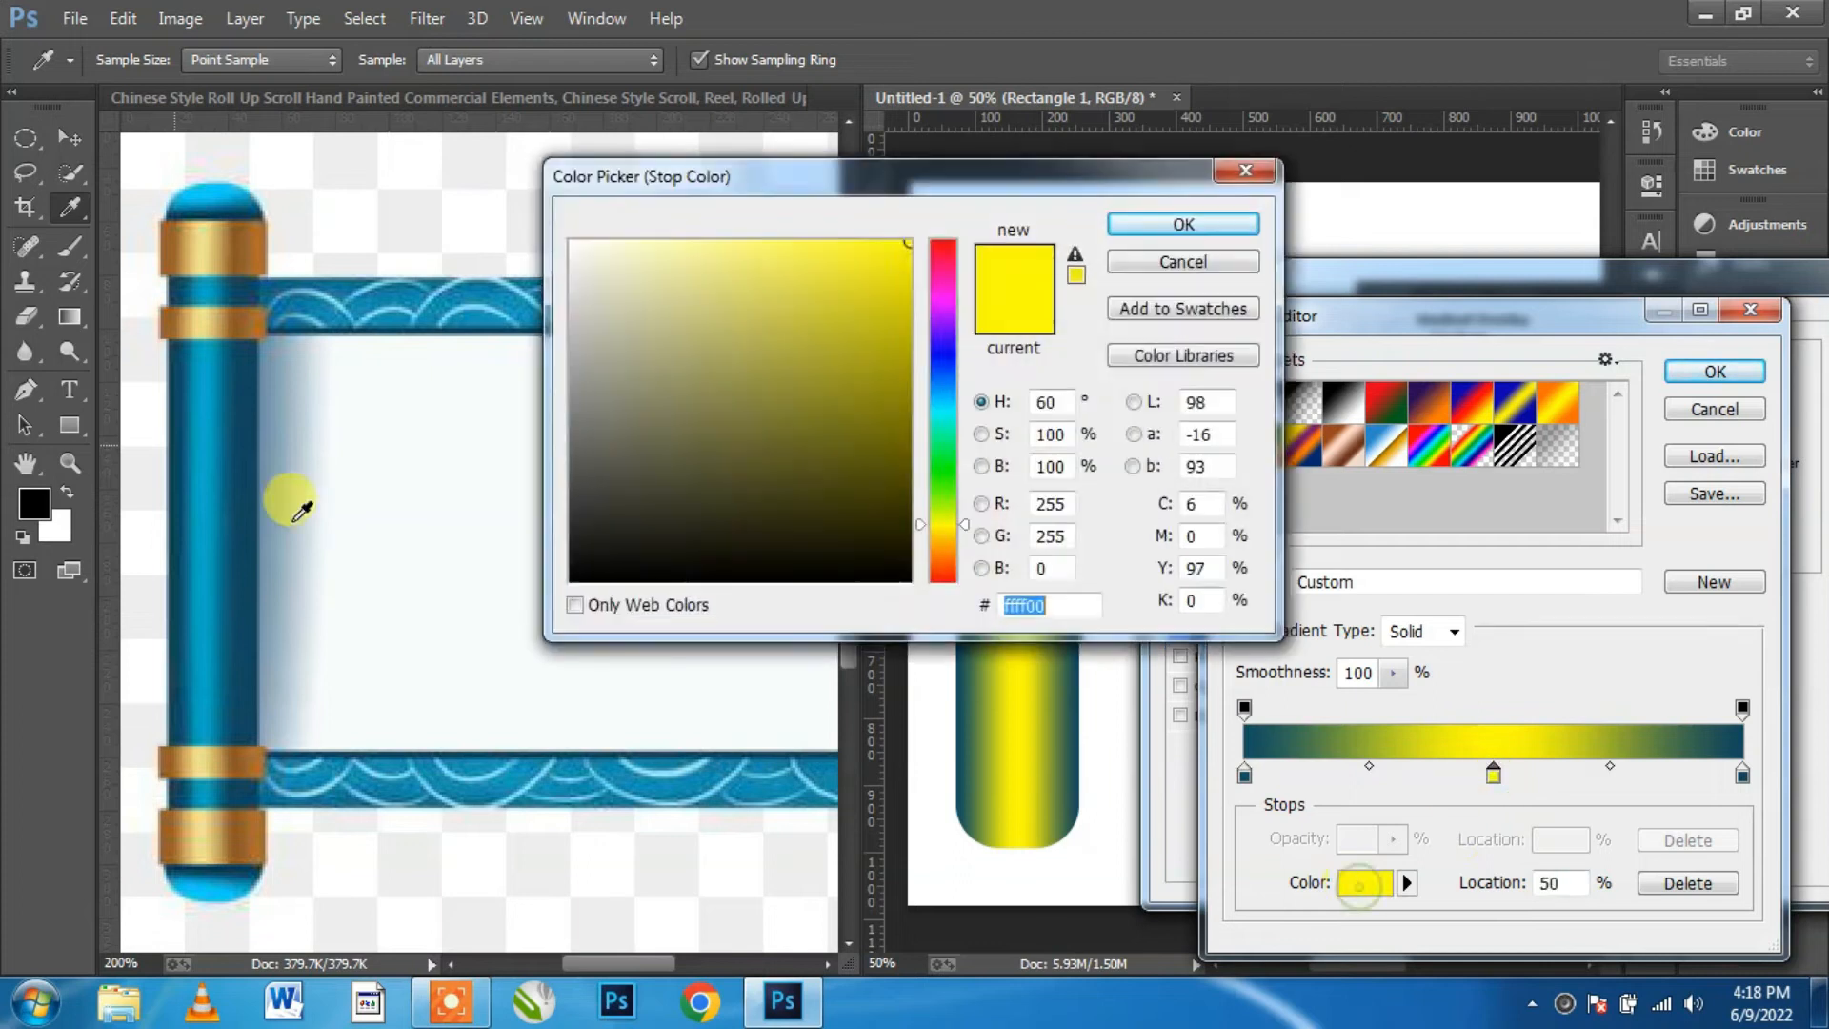
{"action": "left_click", "coordinate": [195, 352]}
{"action": "left_click", "coordinate": [1166, 229]}
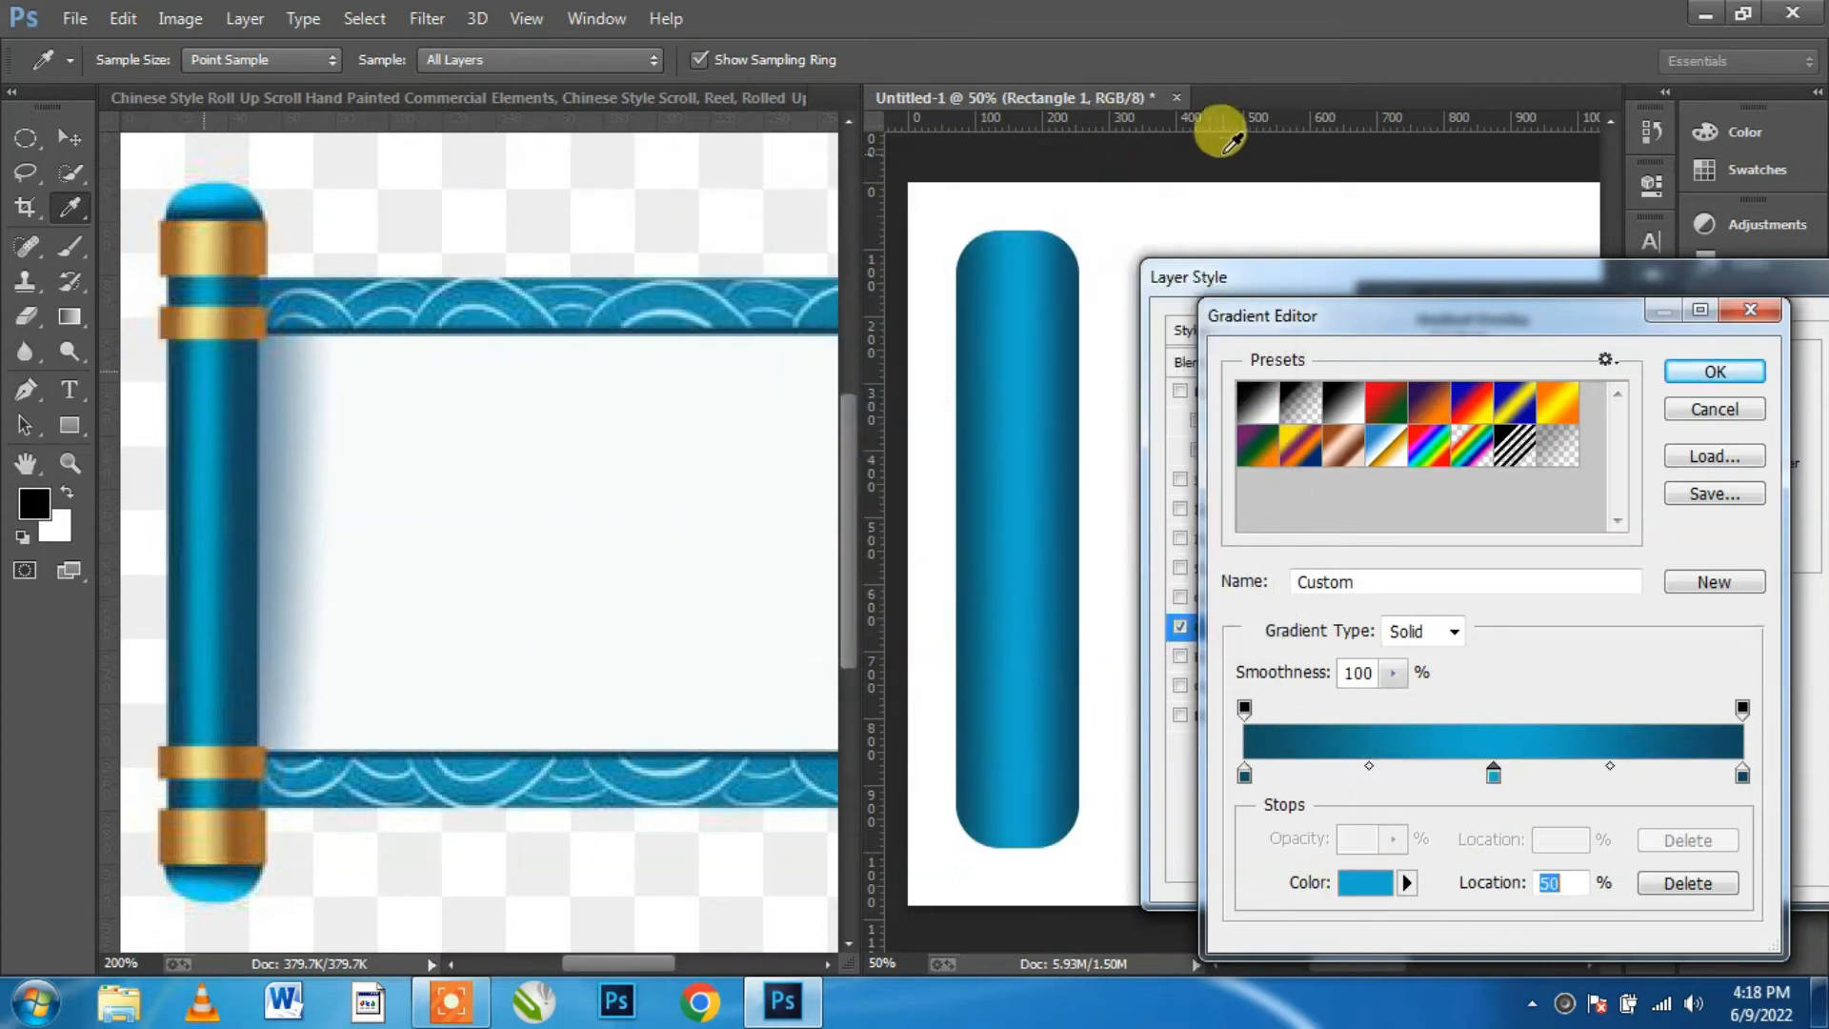
Step: Move the gradient's bright blue stop to 30% and shift the dark start stop slightly inward
{"action": "left_click_drag", "start_coordinate": [1498, 786], "coordinate": [1388, 777]}
{"action": "left_click", "coordinate": [1245, 774]}
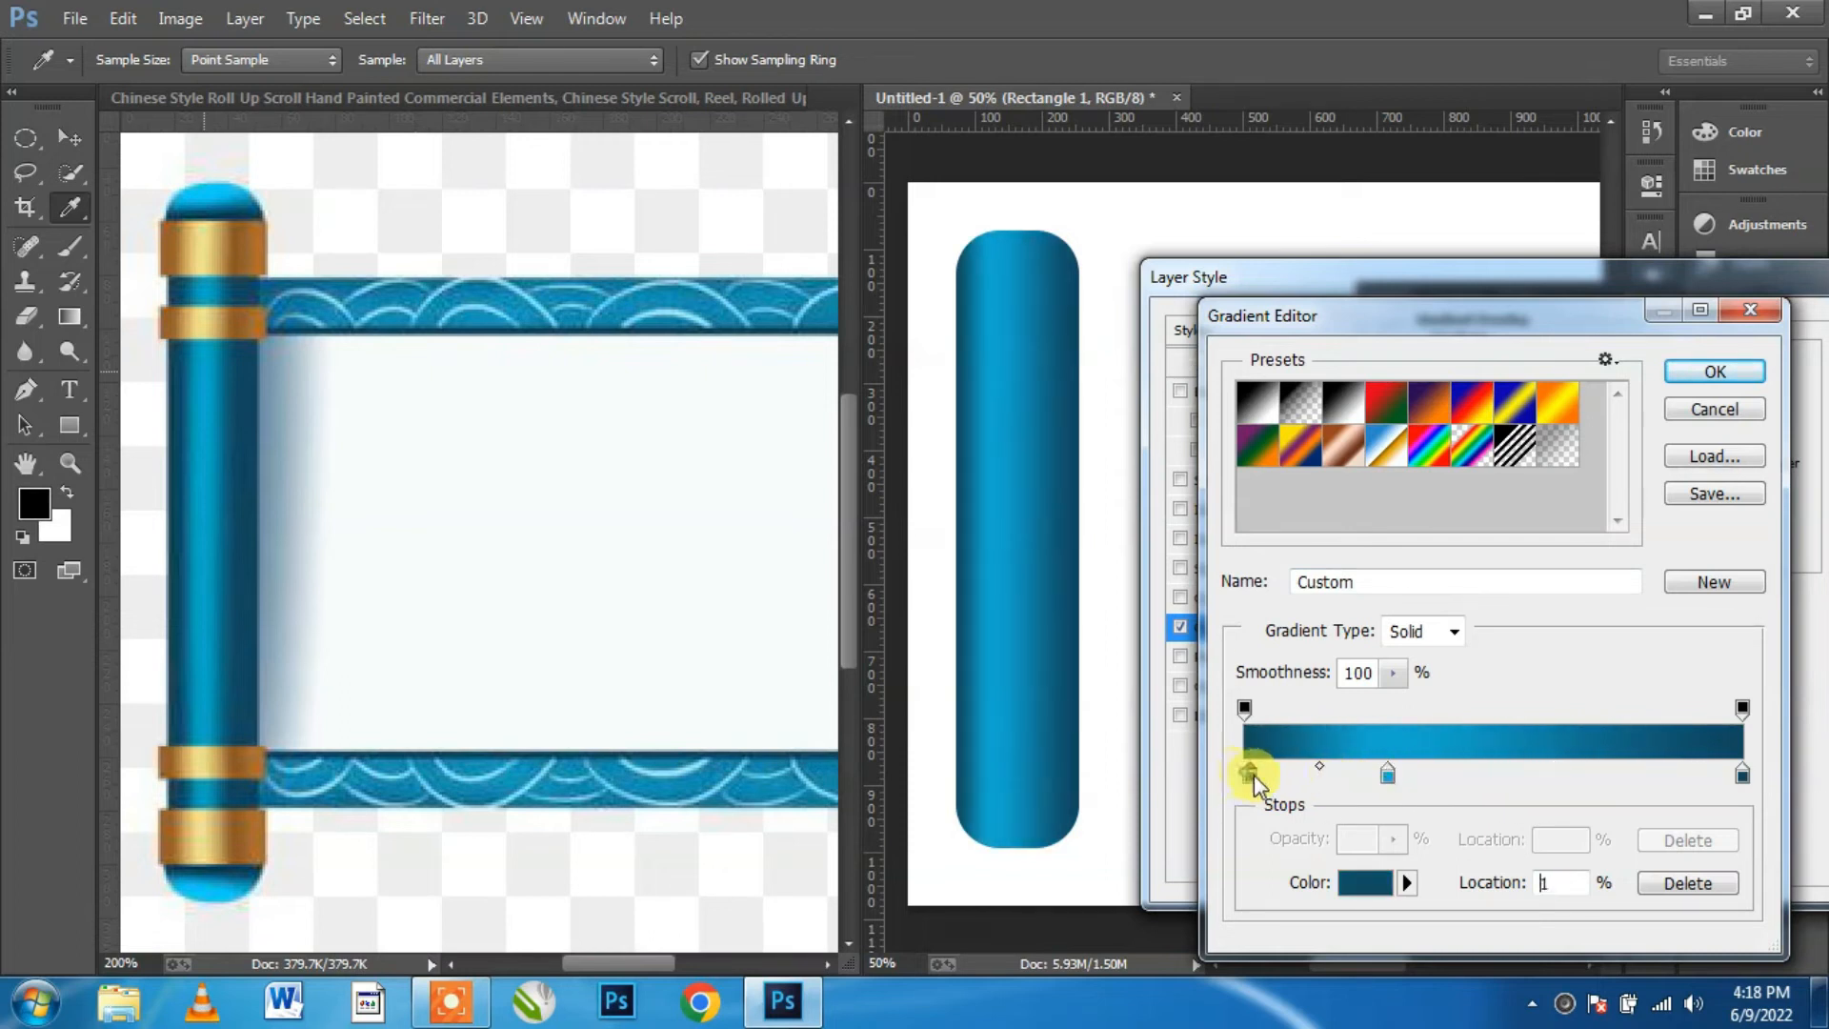
{"action": "left_click_drag", "start_coordinate": [1387, 775], "coordinate": [1397, 783]}
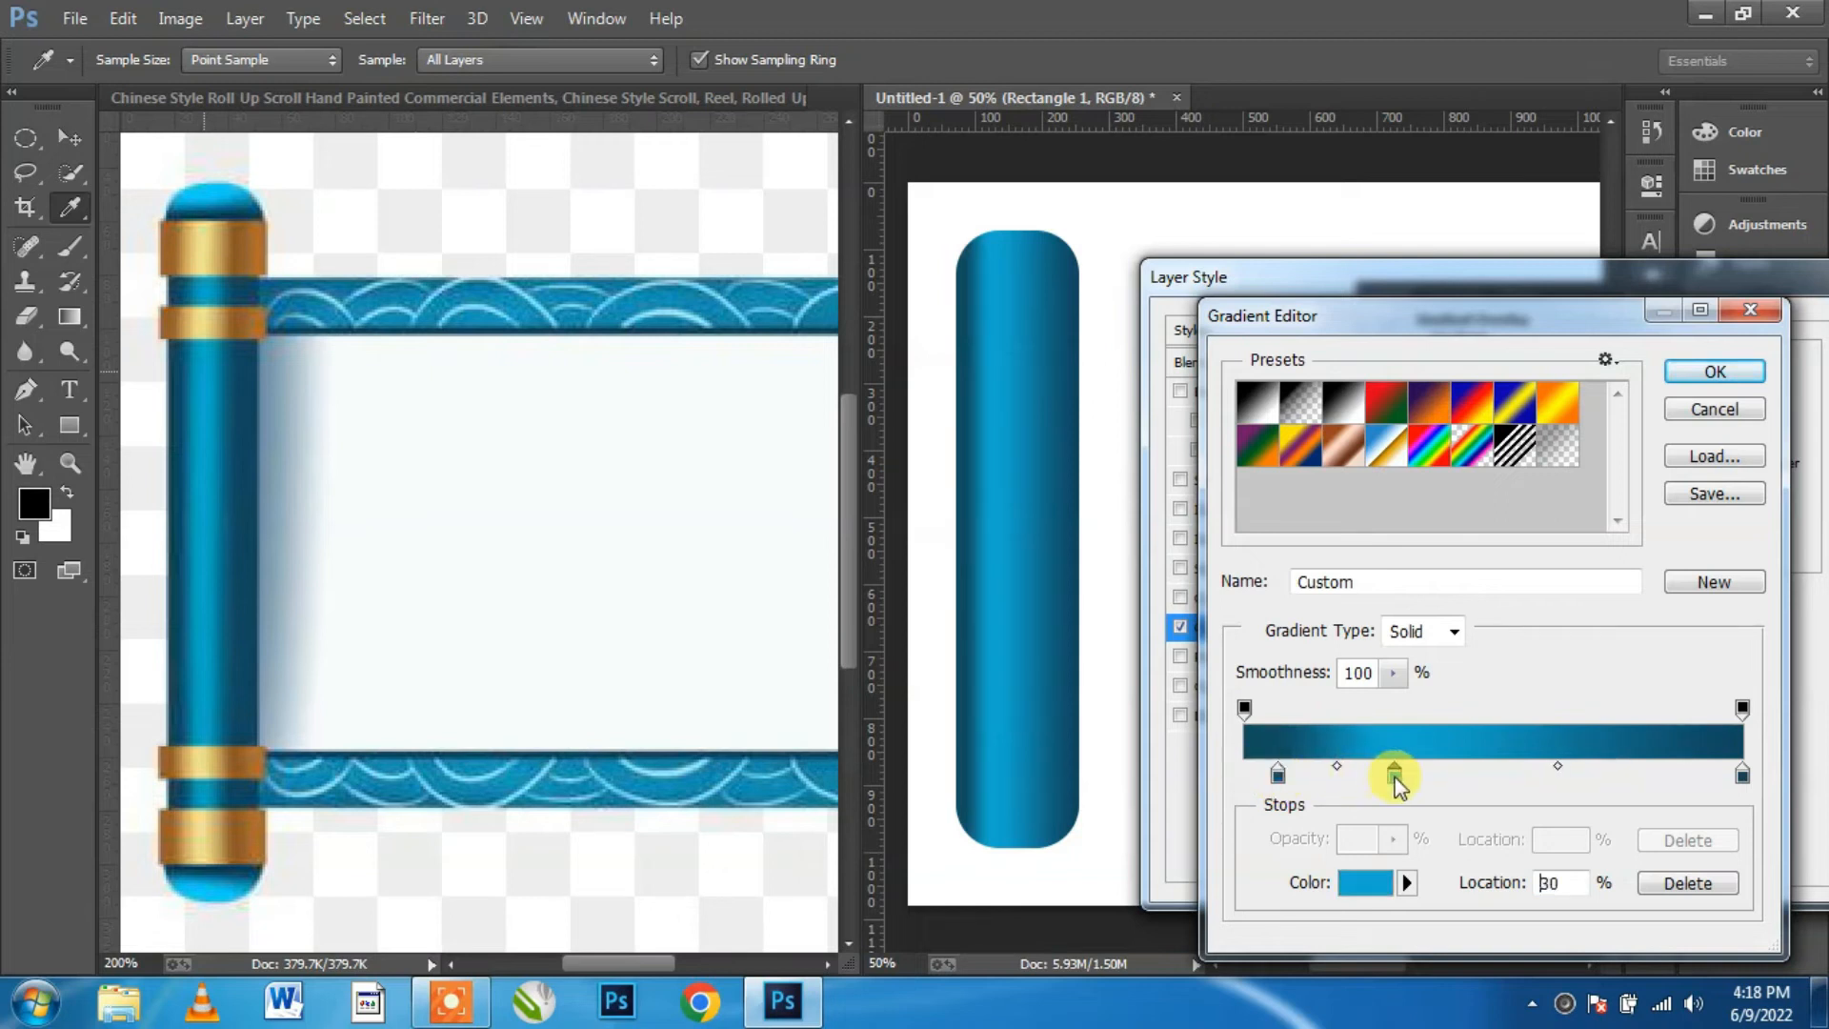
Step: Move the gradient's dark end stop inward to 72% and the bright blue stop to 35%
{"action": "left_click_drag", "start_coordinate": [1741, 777], "coordinate": [1447, 768]}
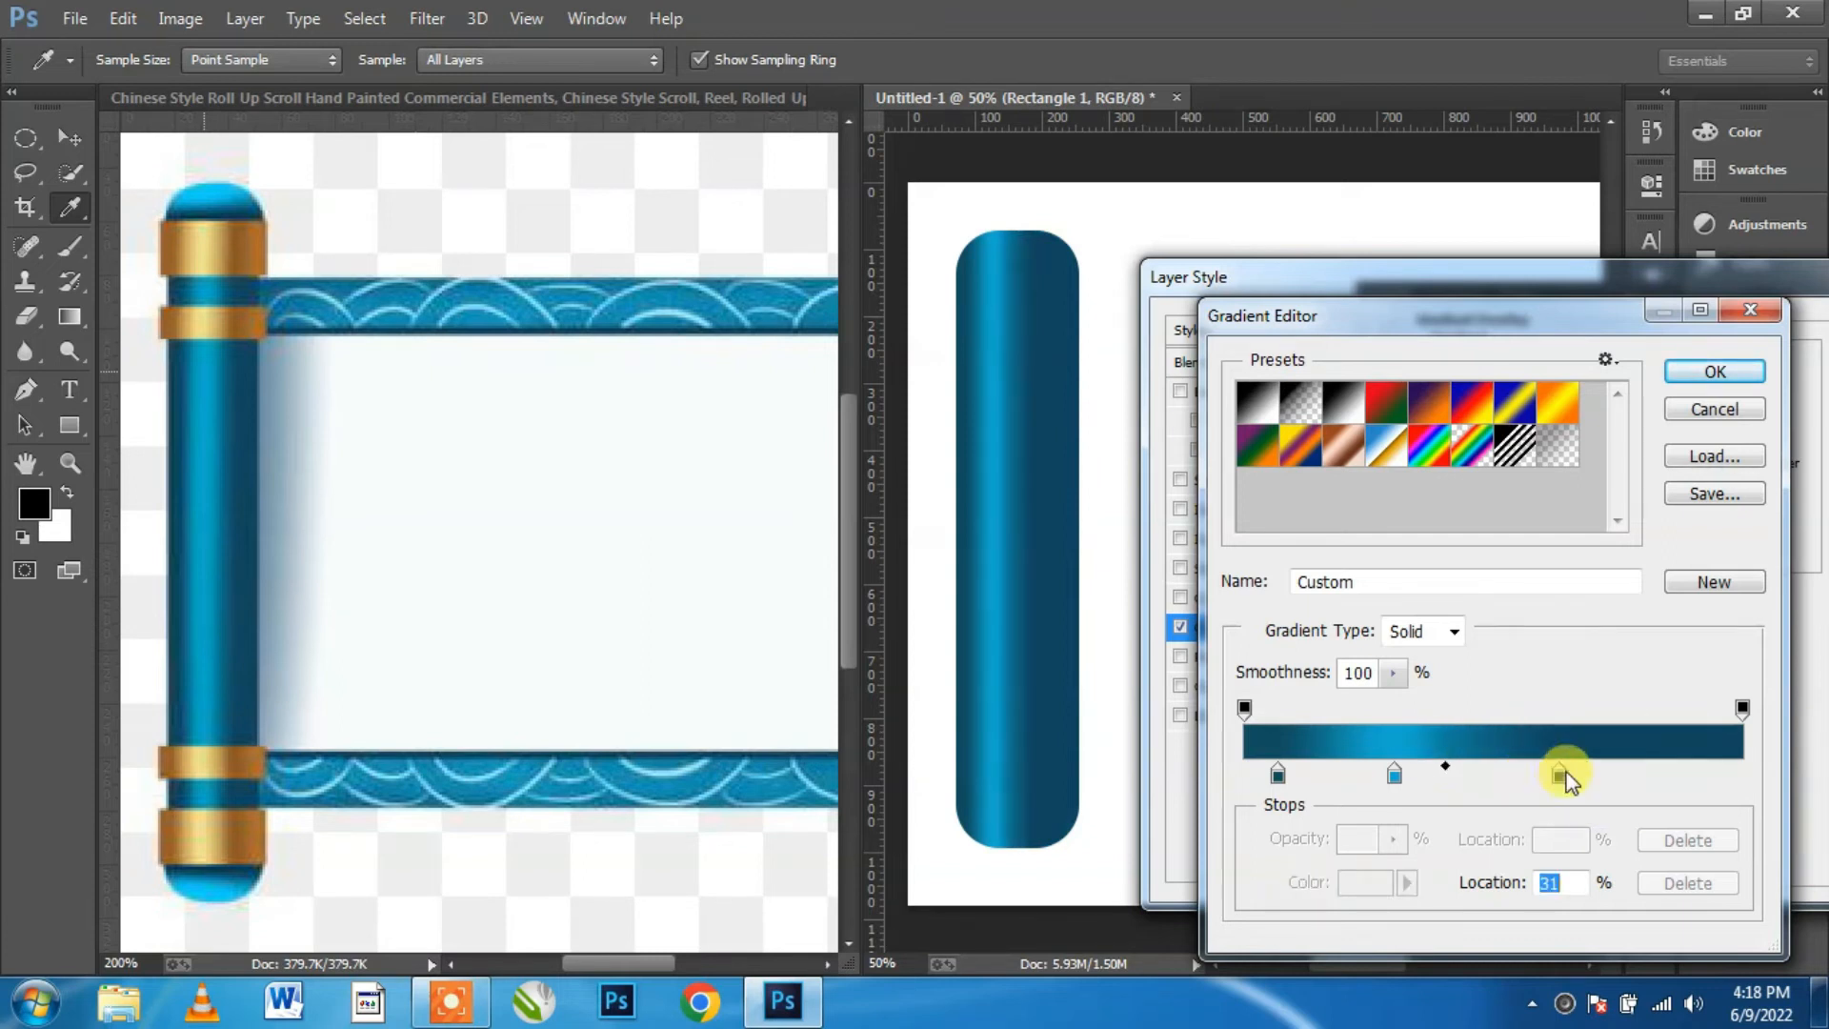
{"action": "left_click_drag", "start_coordinate": [1562, 773], "coordinate": [1604, 776]}
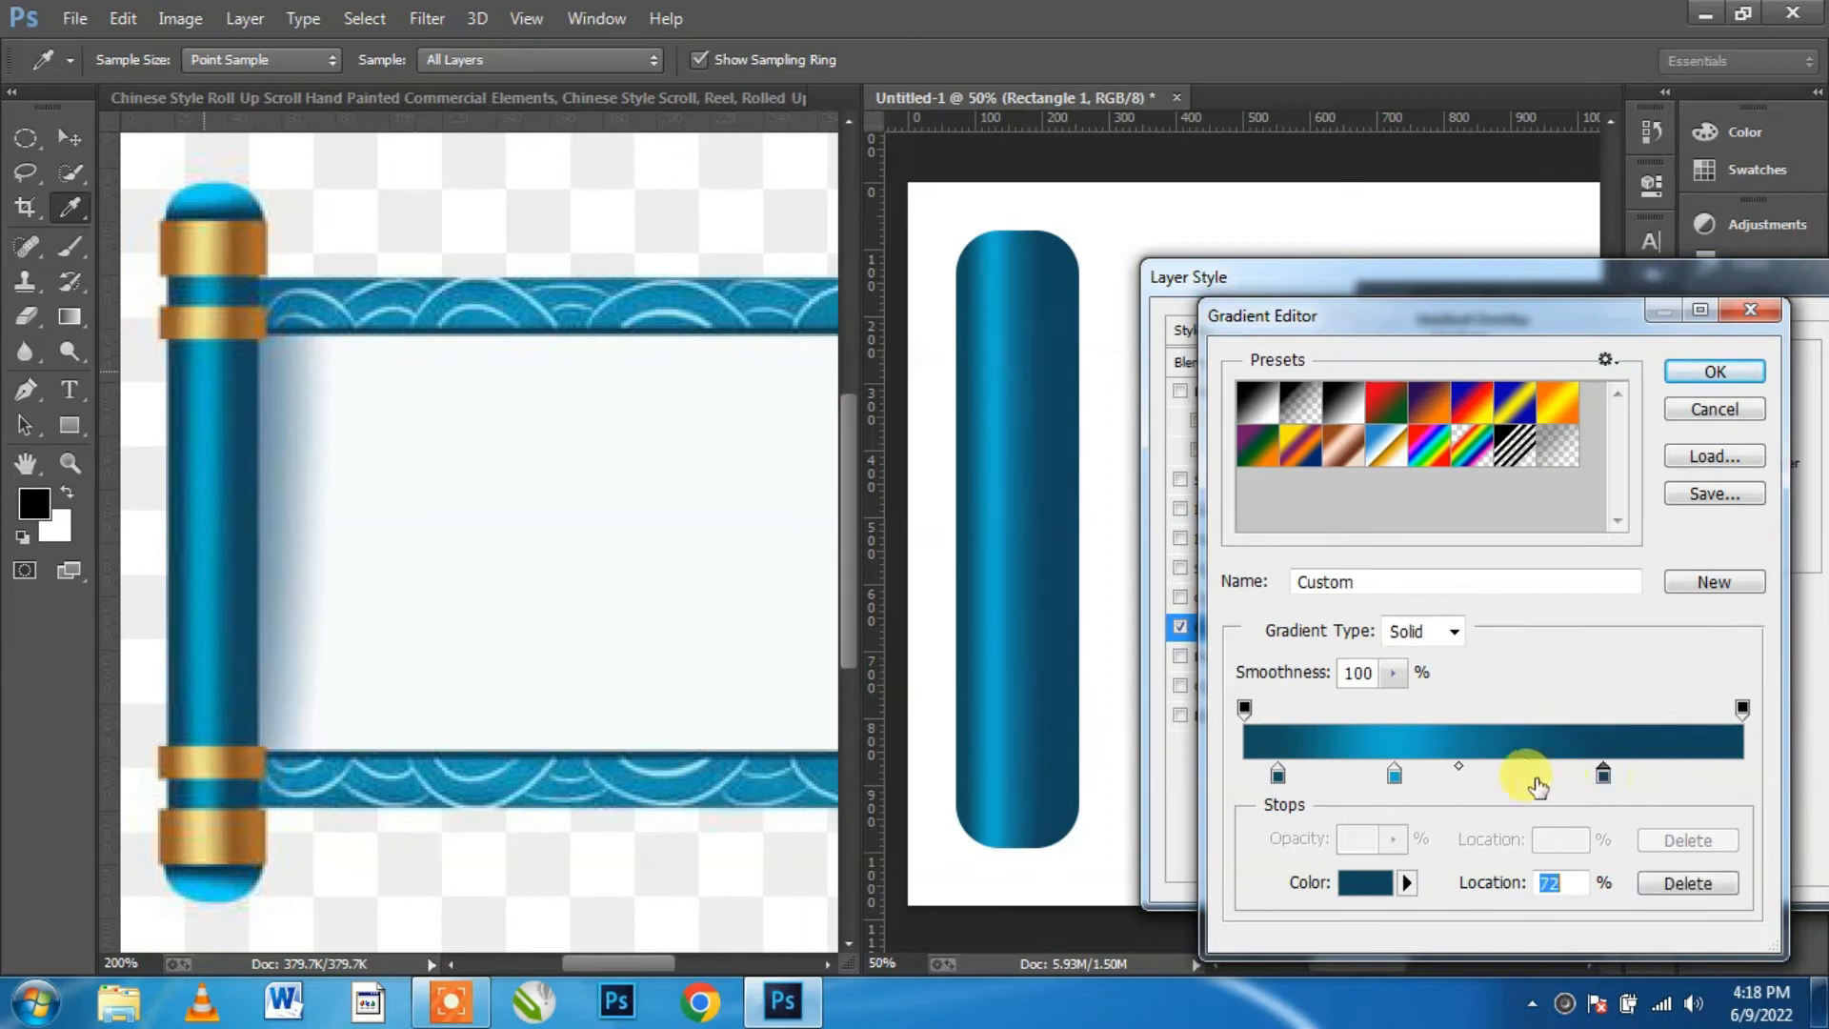
{"action": "left_click_drag", "start_coordinate": [1396, 776], "coordinate": [1419, 780]}
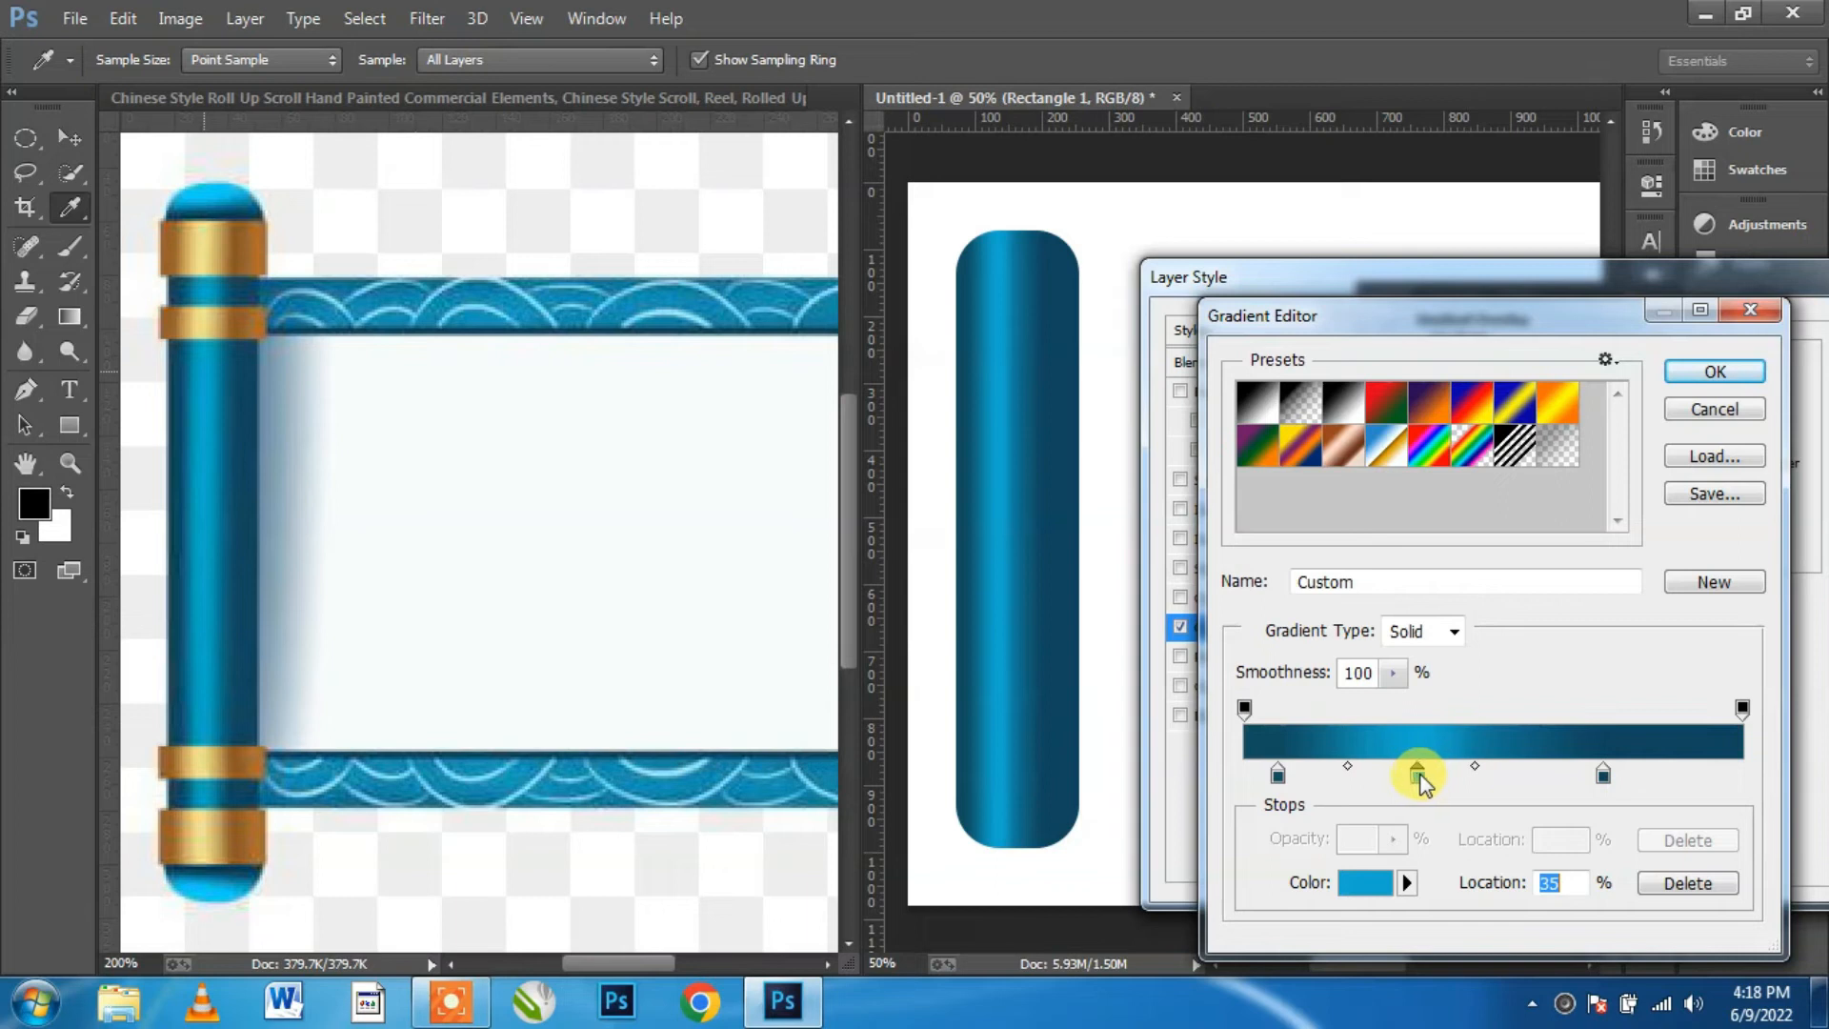
Step: Set the dark end stop to 75% and the midpoint before it to 41%, then accept the gradient
{"action": "left_click_drag", "start_coordinate": [1603, 776], "coordinate": [1579, 779]}
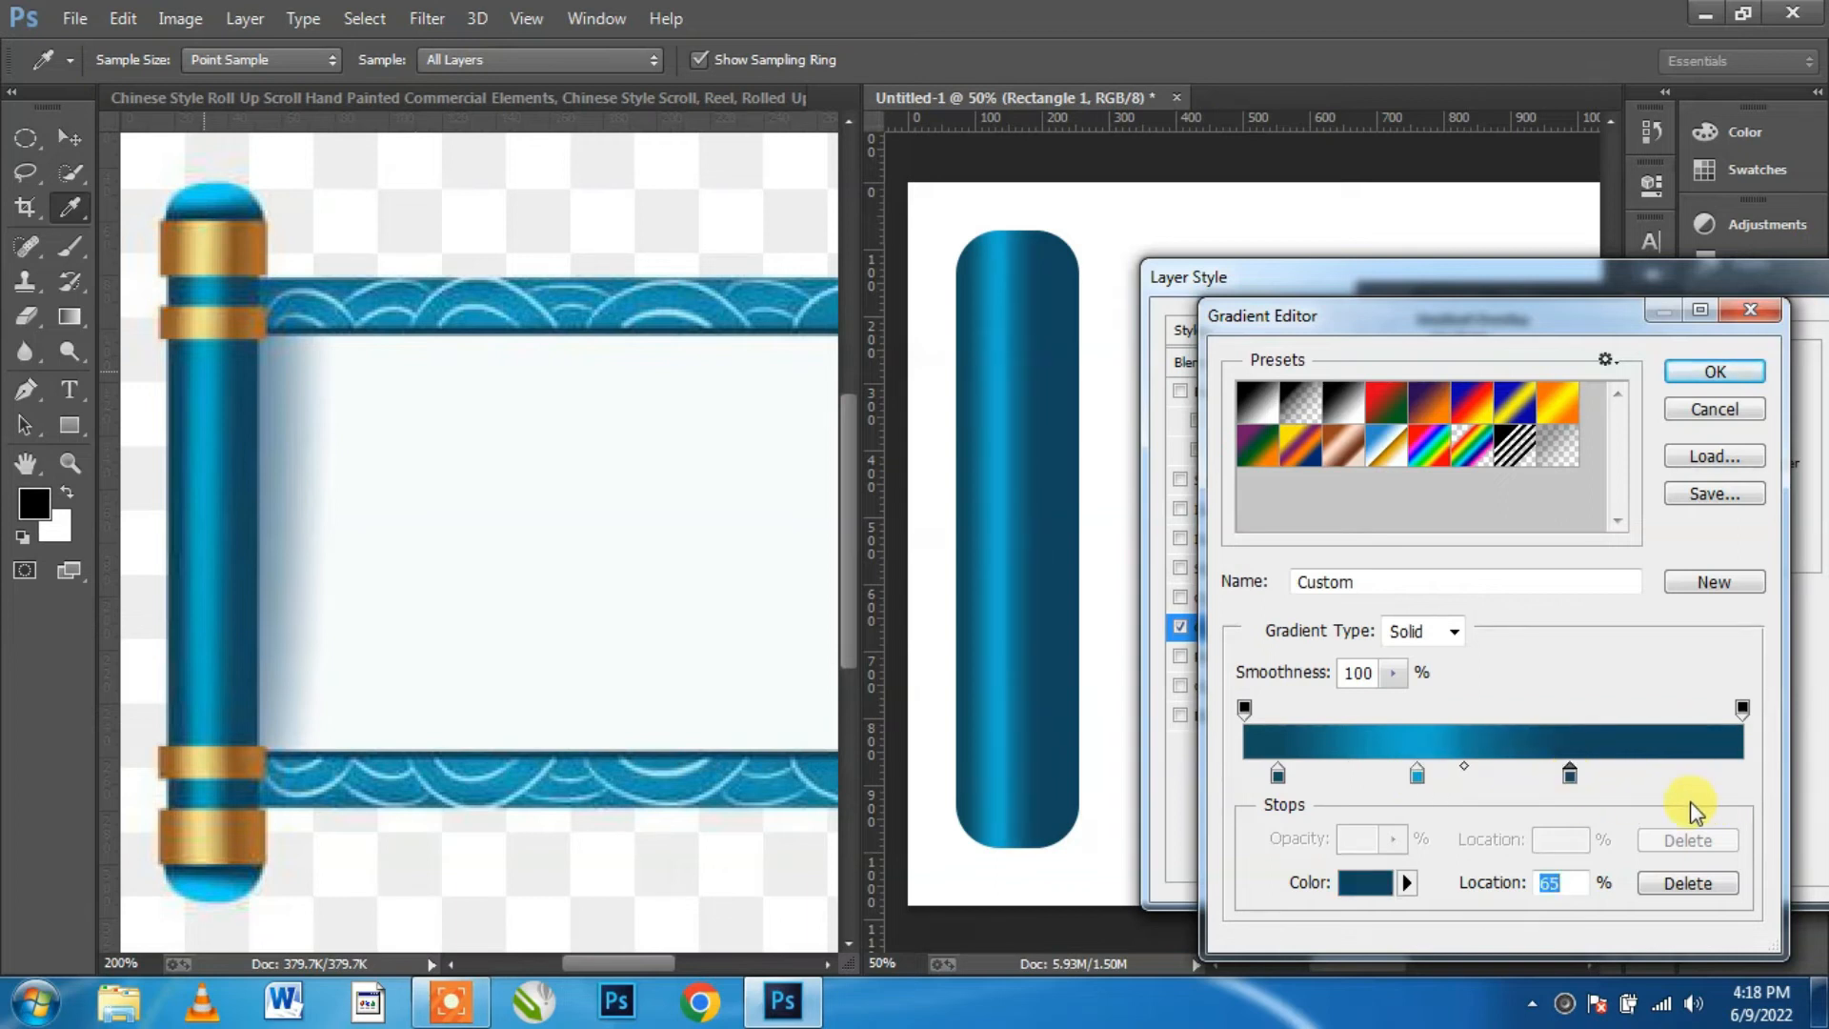
{"action": "left_click_drag", "start_coordinate": [1570, 777], "coordinate": [1620, 779]}
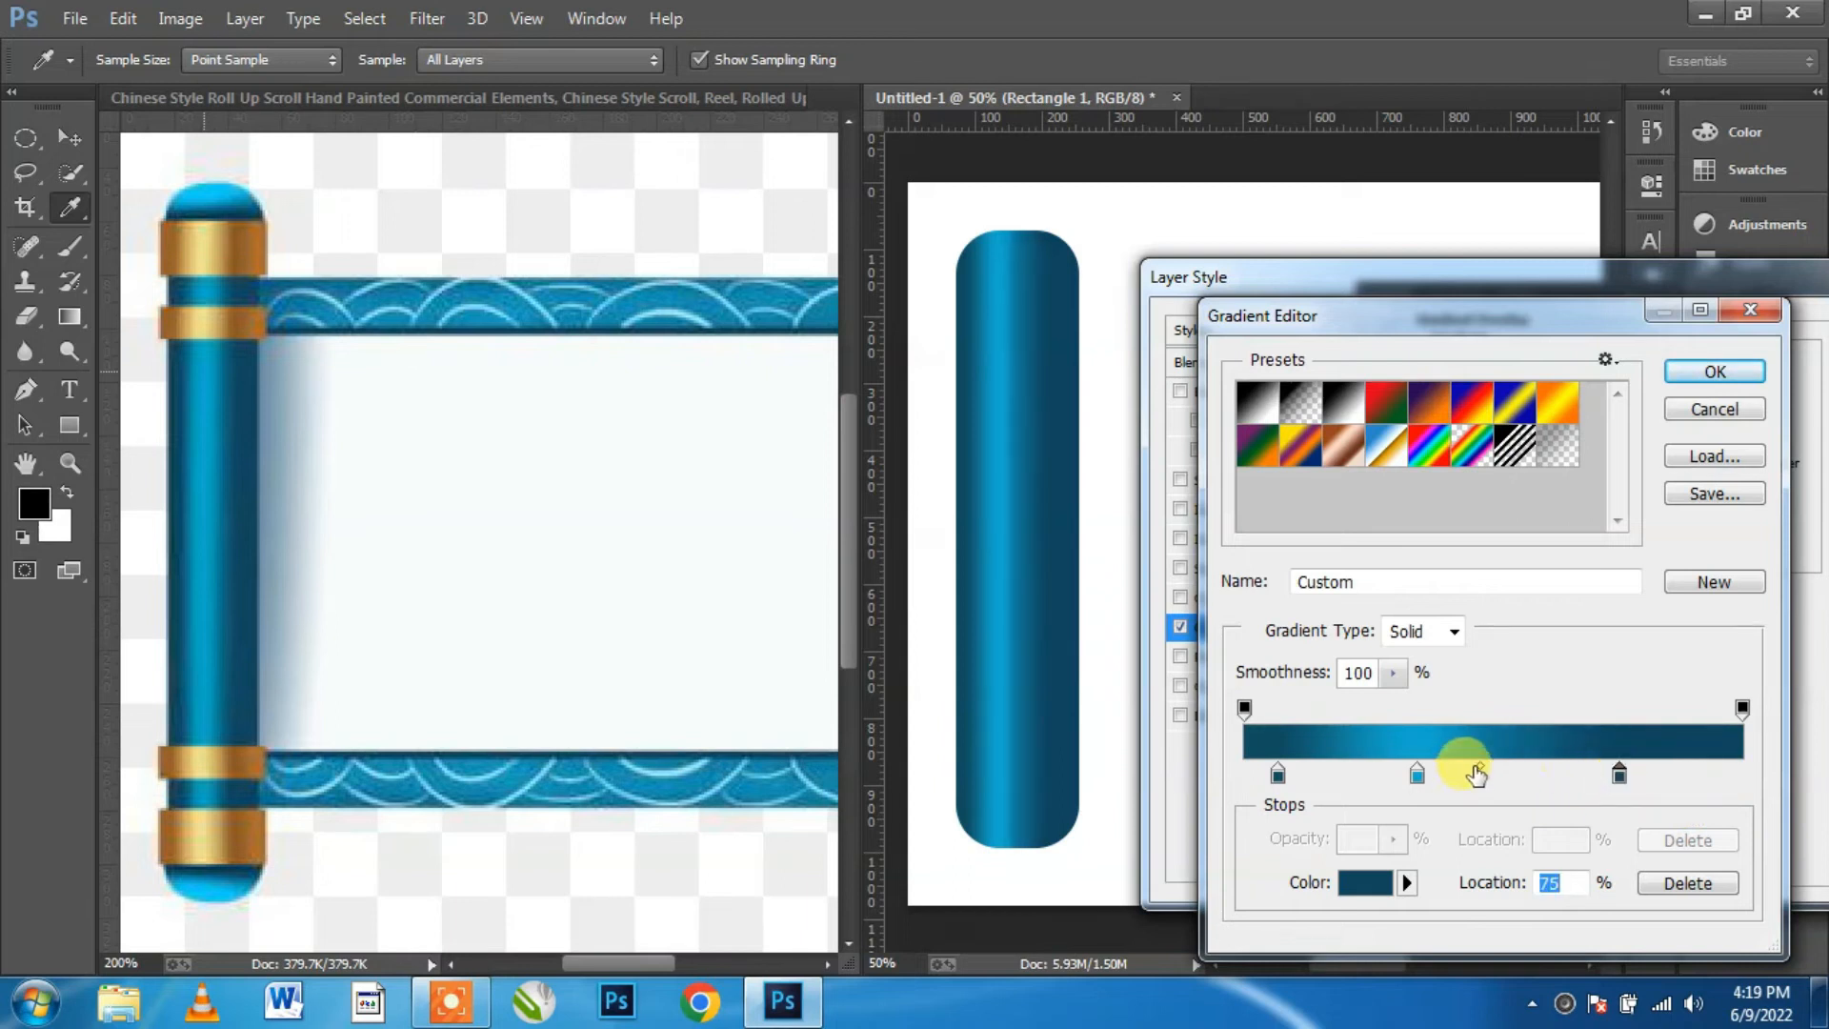
{"action": "mouse_move", "coordinate": [1477, 768]}
{"action": "left_mouse_down"}
{"action": "mouse_move", "coordinate": [1450, 764]}
{"action": "mouse_move", "coordinate": [1500, 765]}
{"action": "left_mouse_up"}
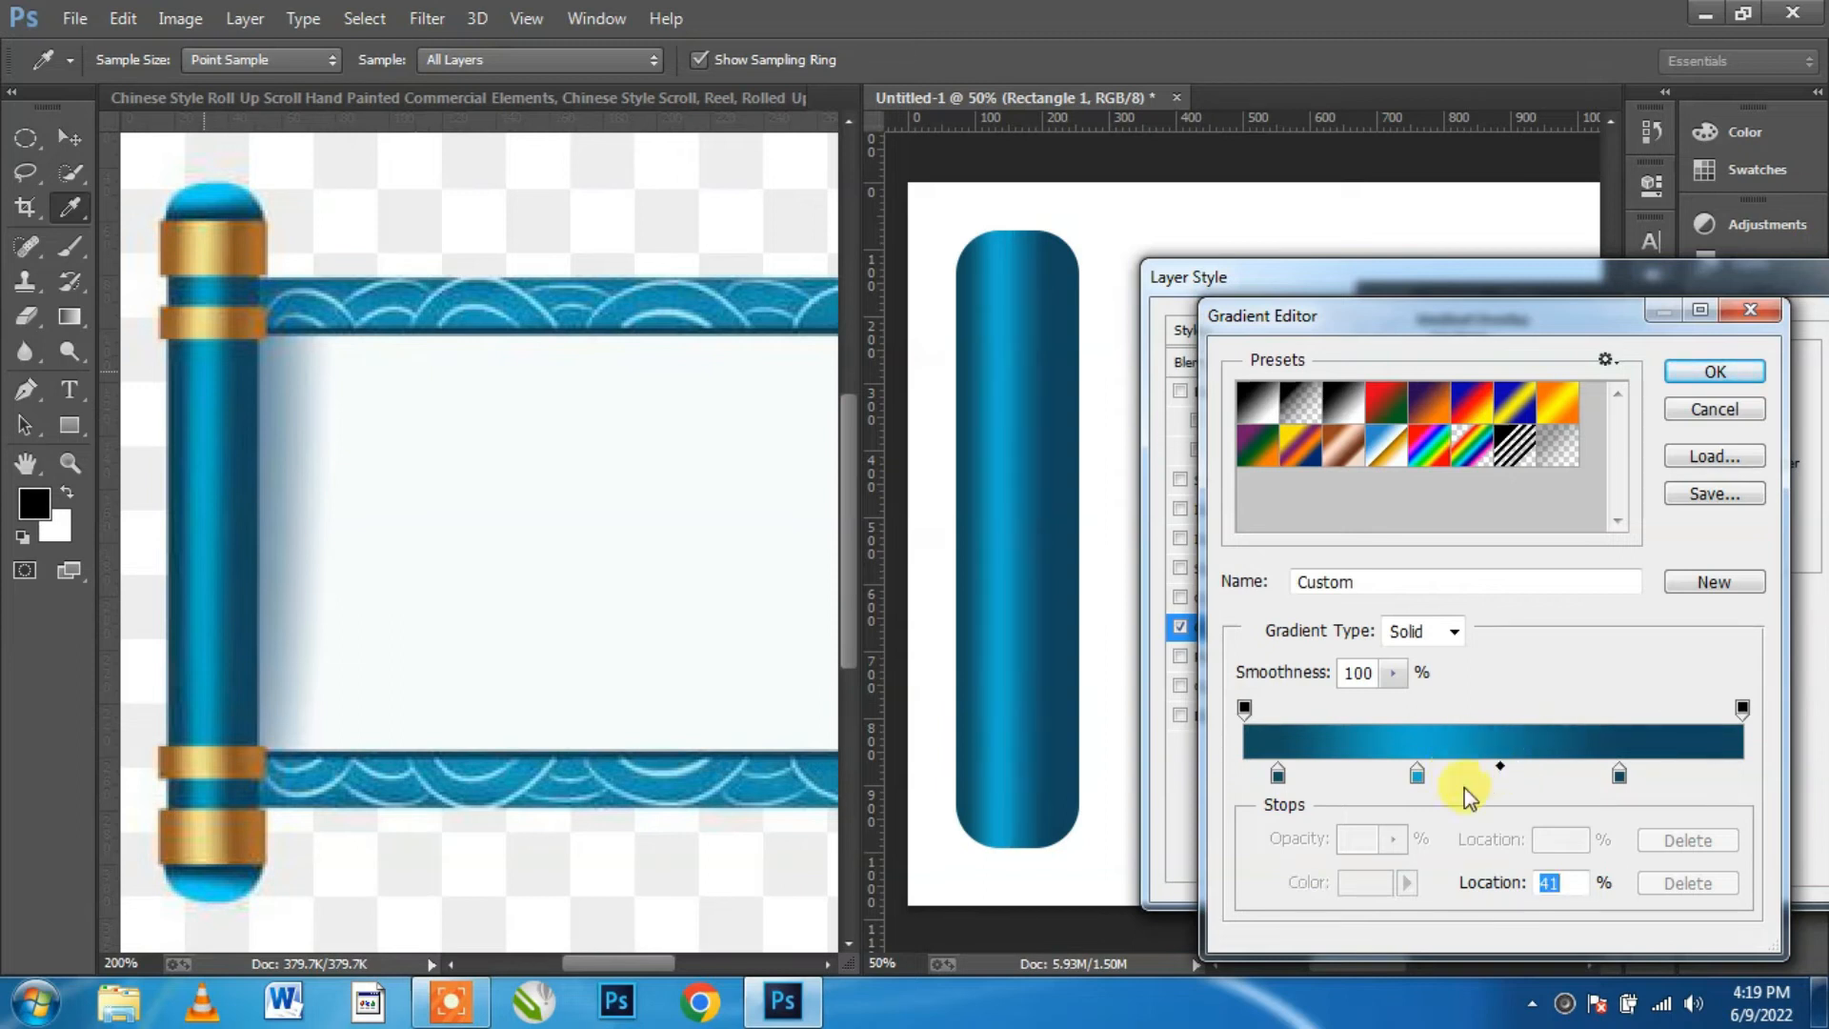
{"action": "left_click", "coordinate": [1714, 371]}
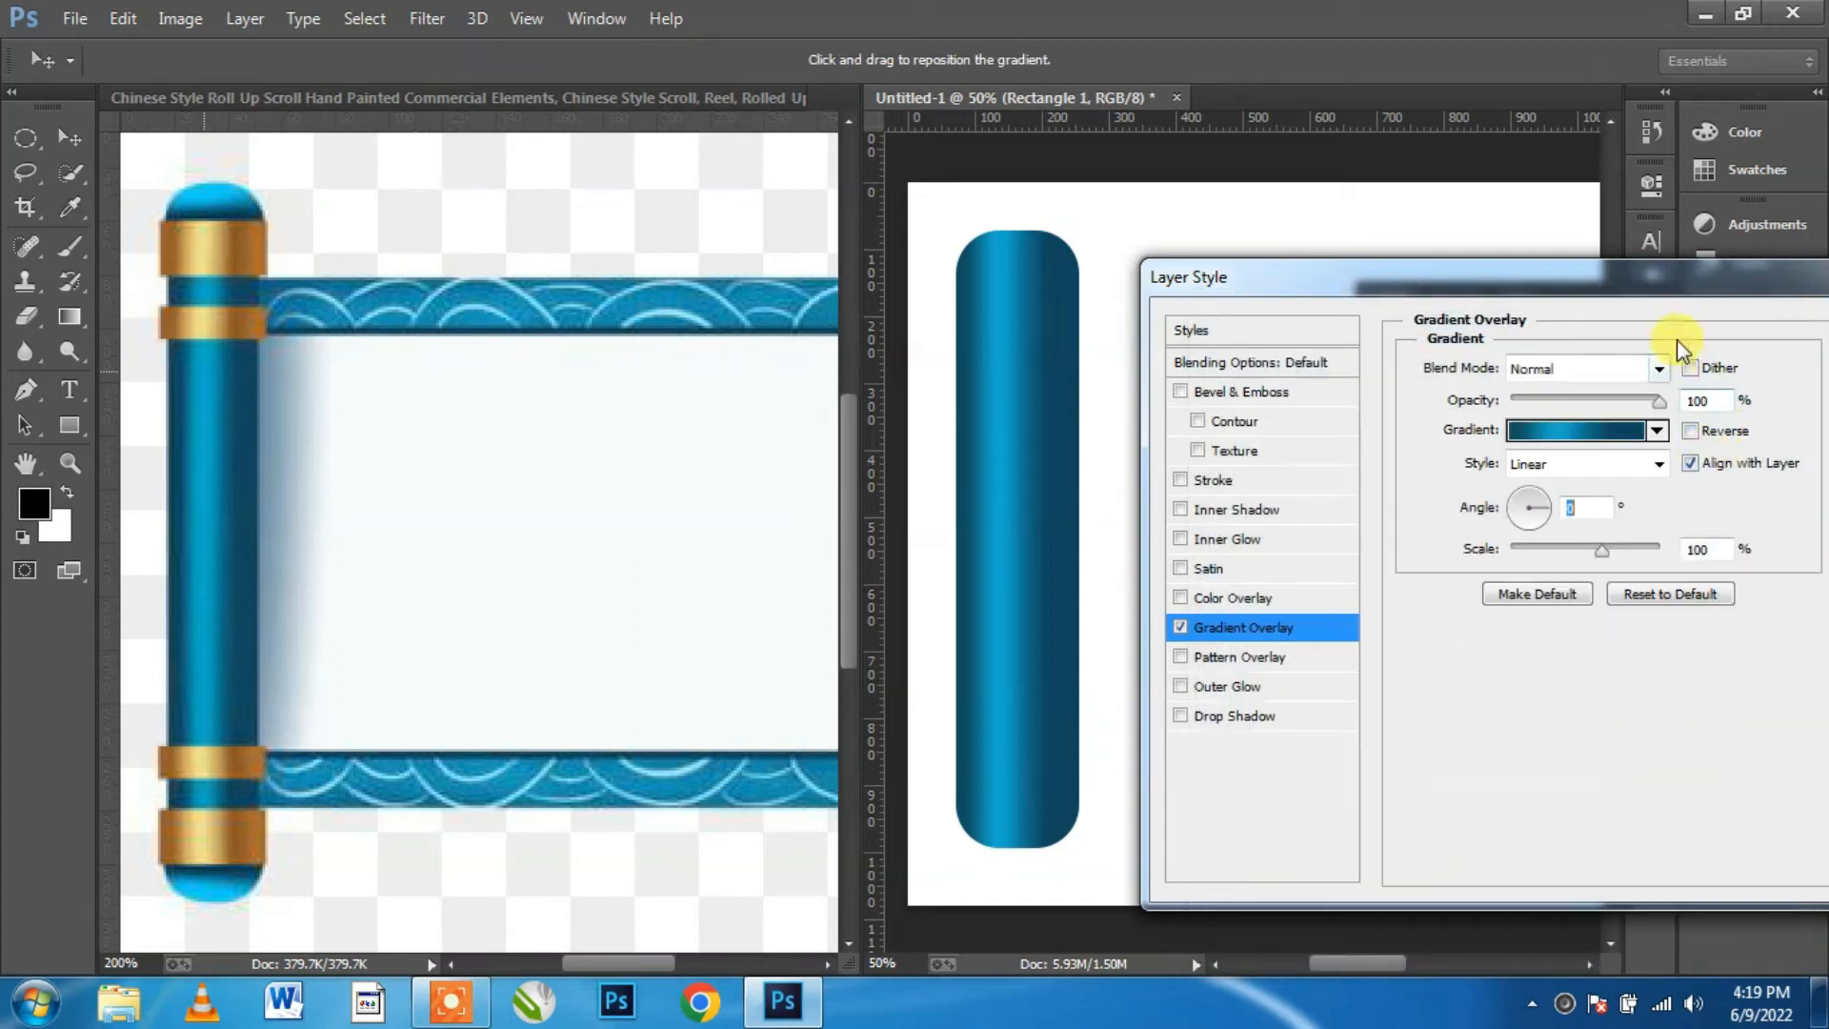
Step: Reduce the bar's Gradient Overlay scale to about 95% and apply the layer style
{"action": "left_click_drag", "start_coordinate": [1748, 291], "coordinate": [1686, 413]}
{"action": "mouse_move", "coordinate": [1545, 677]}
{"action": "left_mouse_down"}
{"action": "mouse_move", "coordinate": [1505, 681]}
{"action": "mouse_move", "coordinate": [1531, 683]}
{"action": "left_mouse_up"}
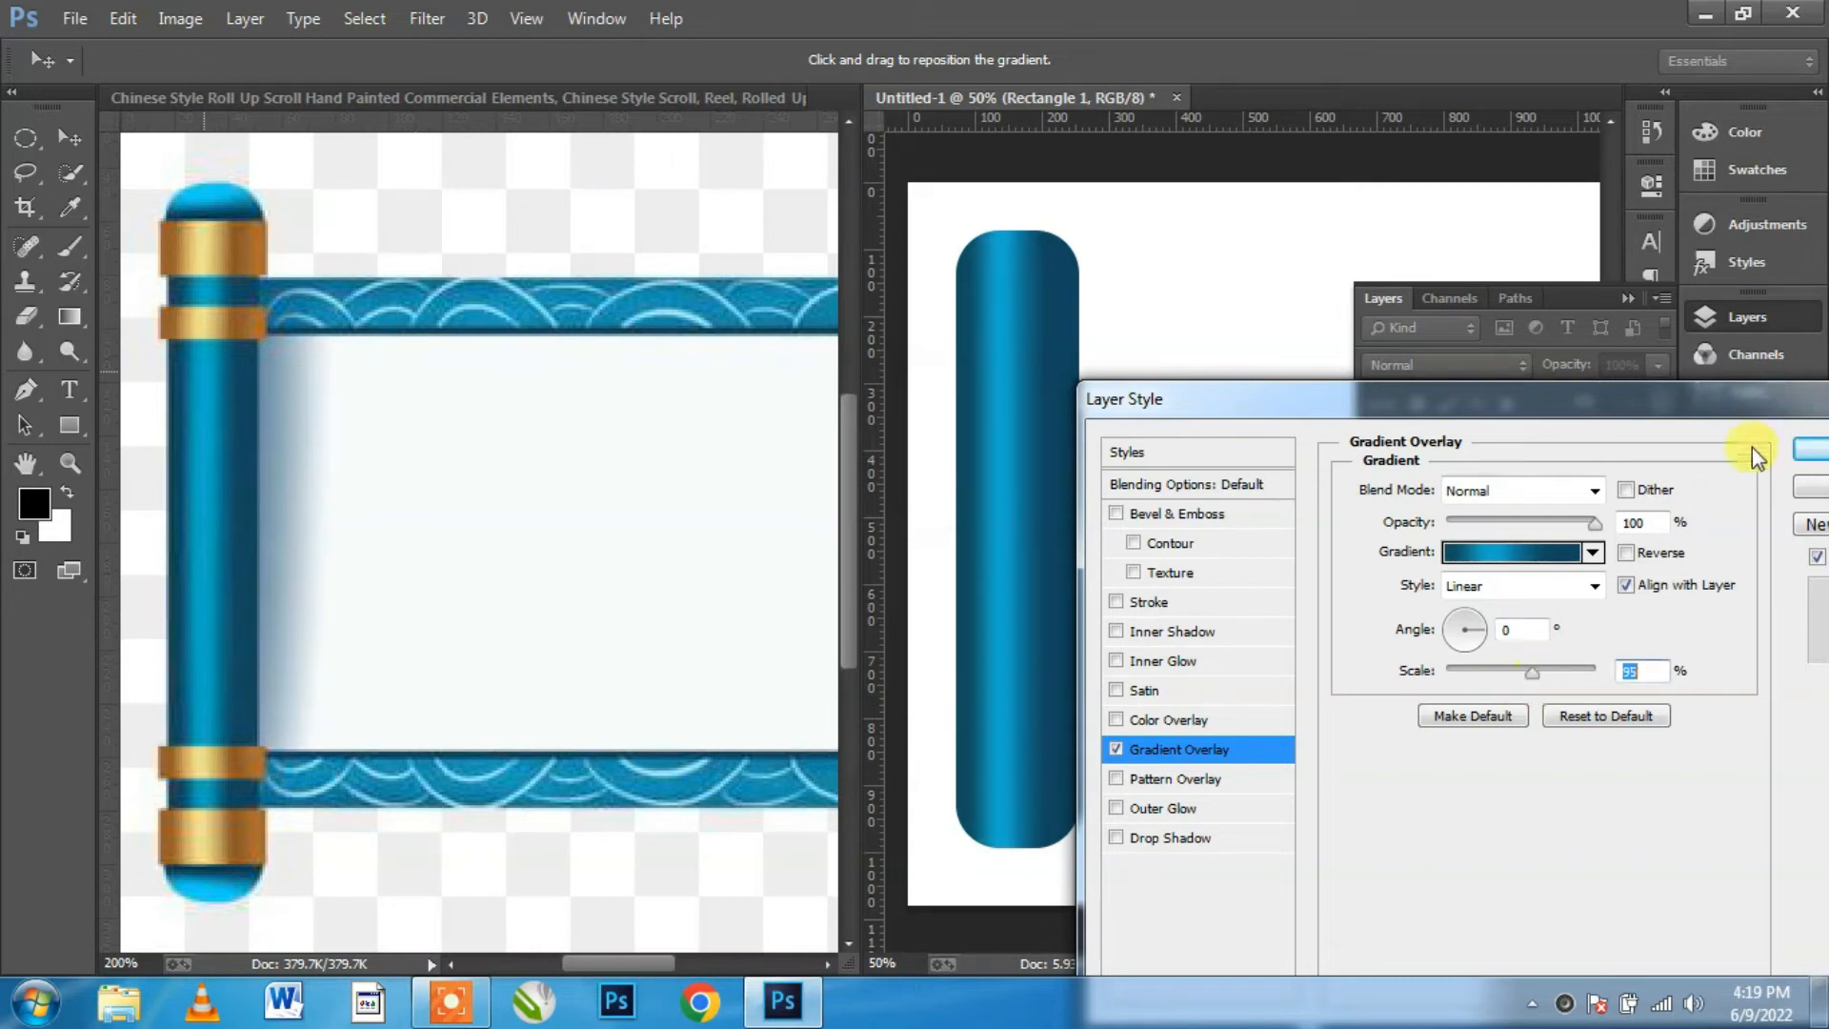
{"action": "left_click", "coordinate": [1810, 451]}
{"action": "left_click", "coordinate": [1045, 505]}
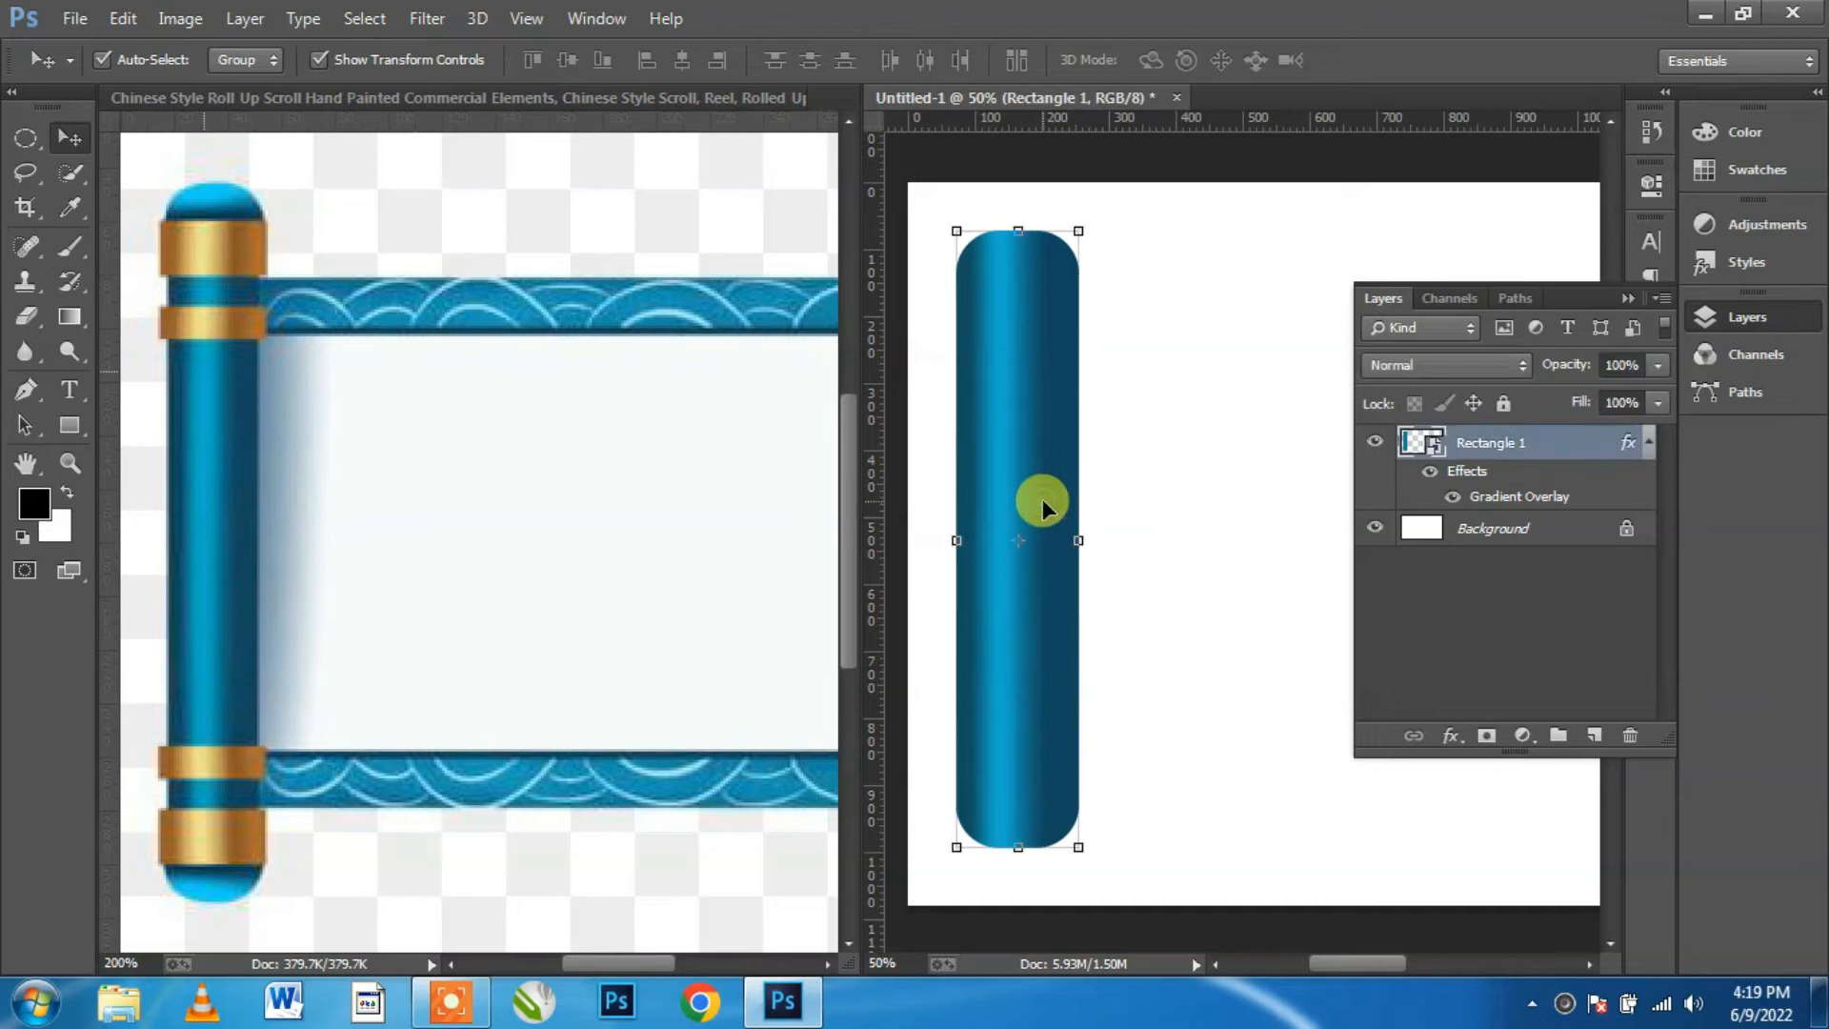
Step: Draw a 194 × 72 px rectangle across the upper end of the bar and round all its corners by 5 px
{"action": "left_click", "coordinate": [69, 426]}
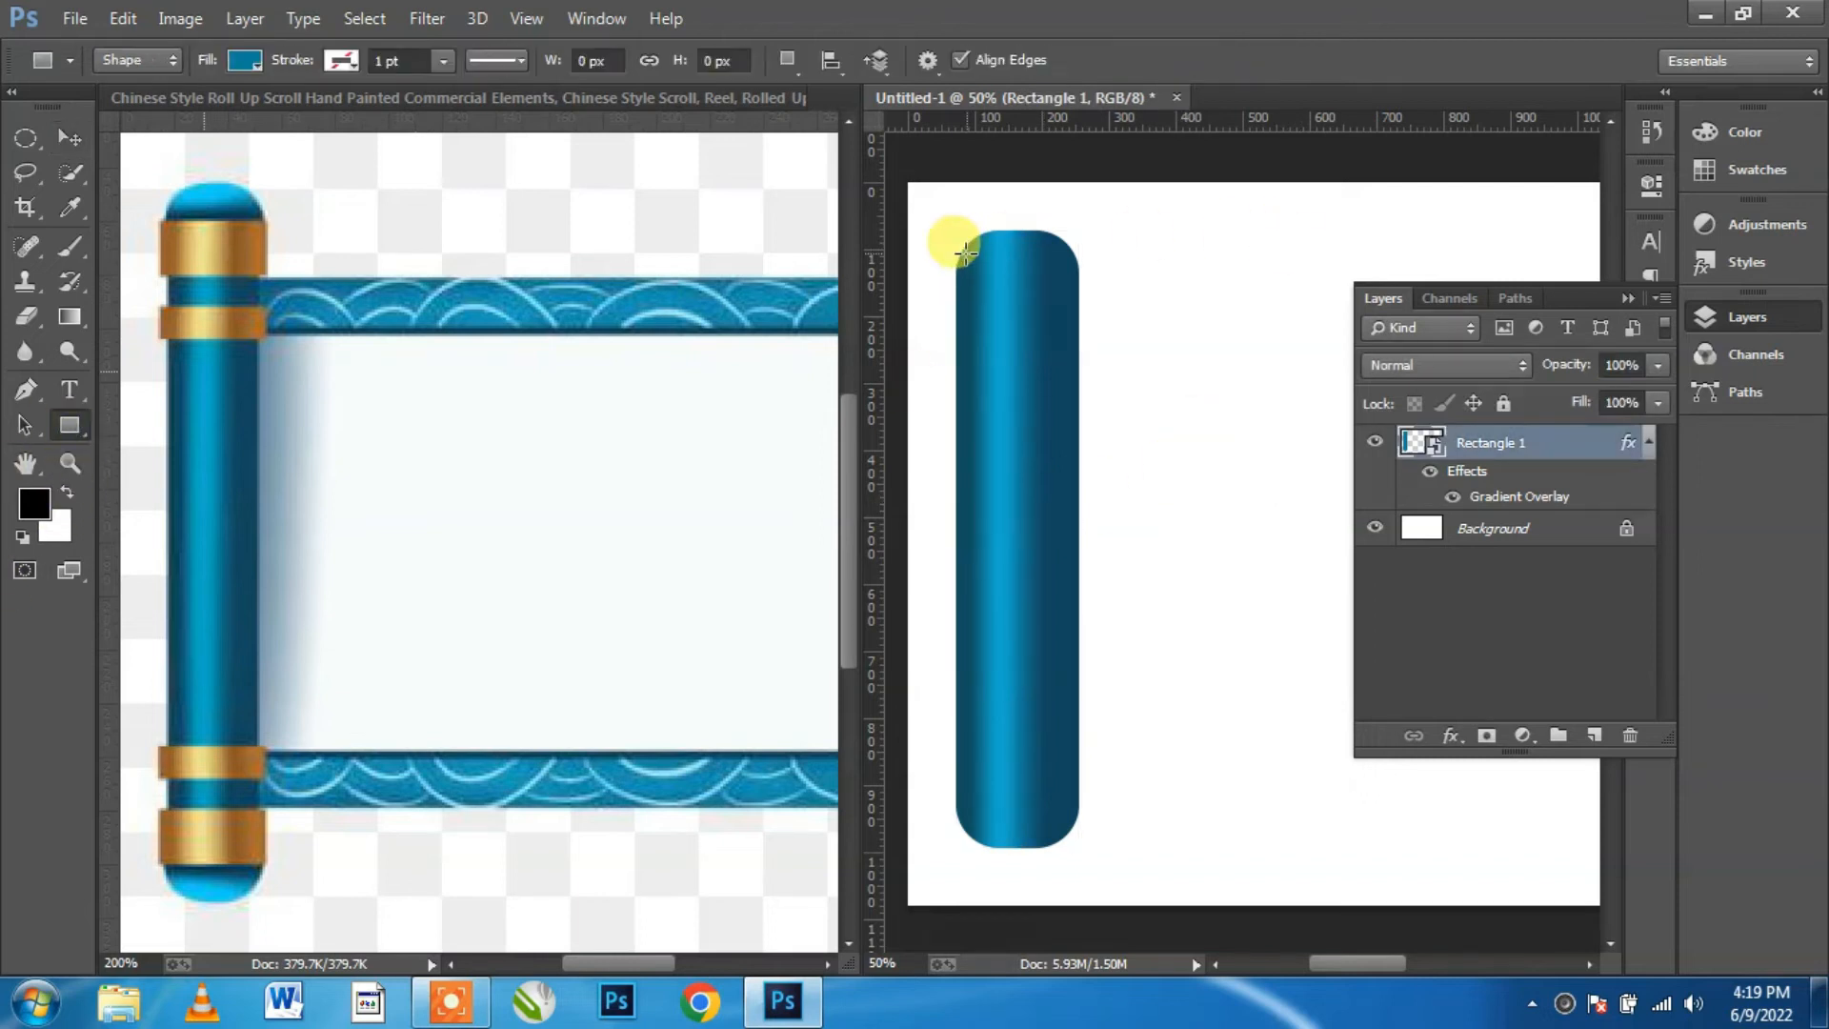
{"action": "mouse_move", "coordinate": [952, 262]}
{"action": "left_mouse_down"}
{"action": "mouse_move", "coordinate": [1076, 286]}
{"action": "mouse_move", "coordinate": [1082, 310]}
{"action": "left_mouse_up"}
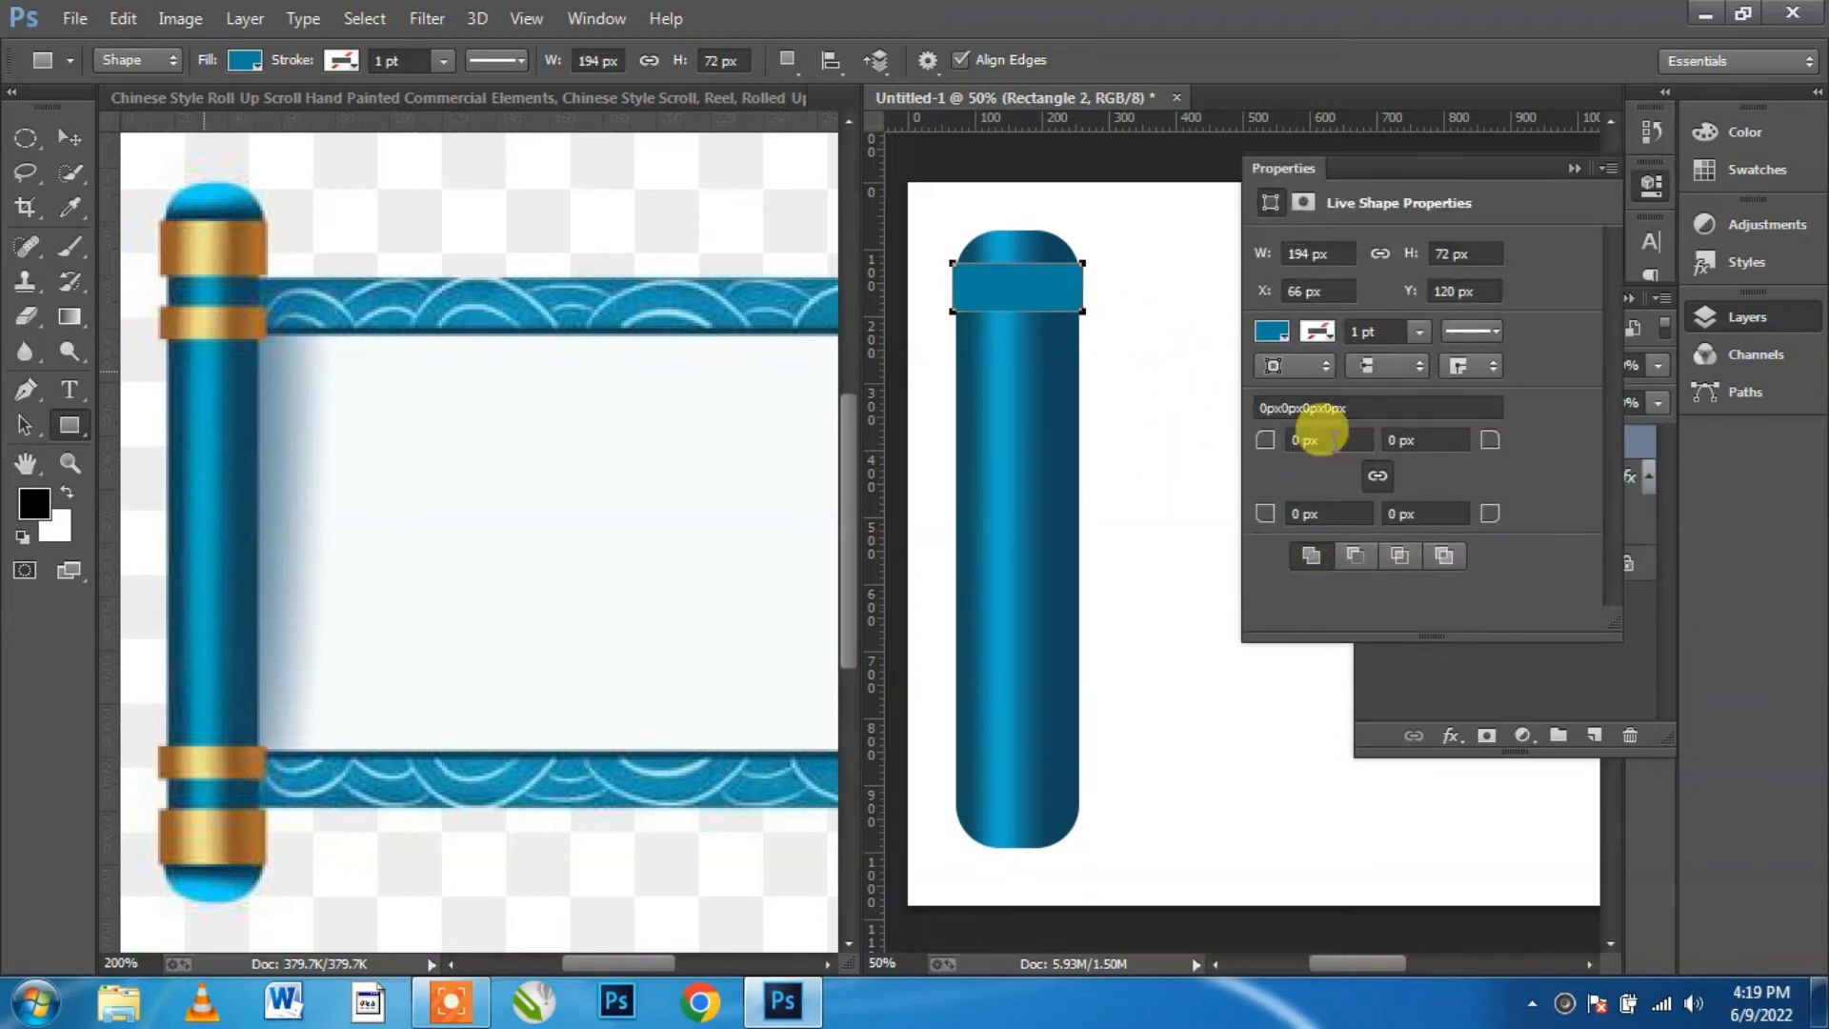
{"action": "left_click", "coordinate": [1331, 439]}
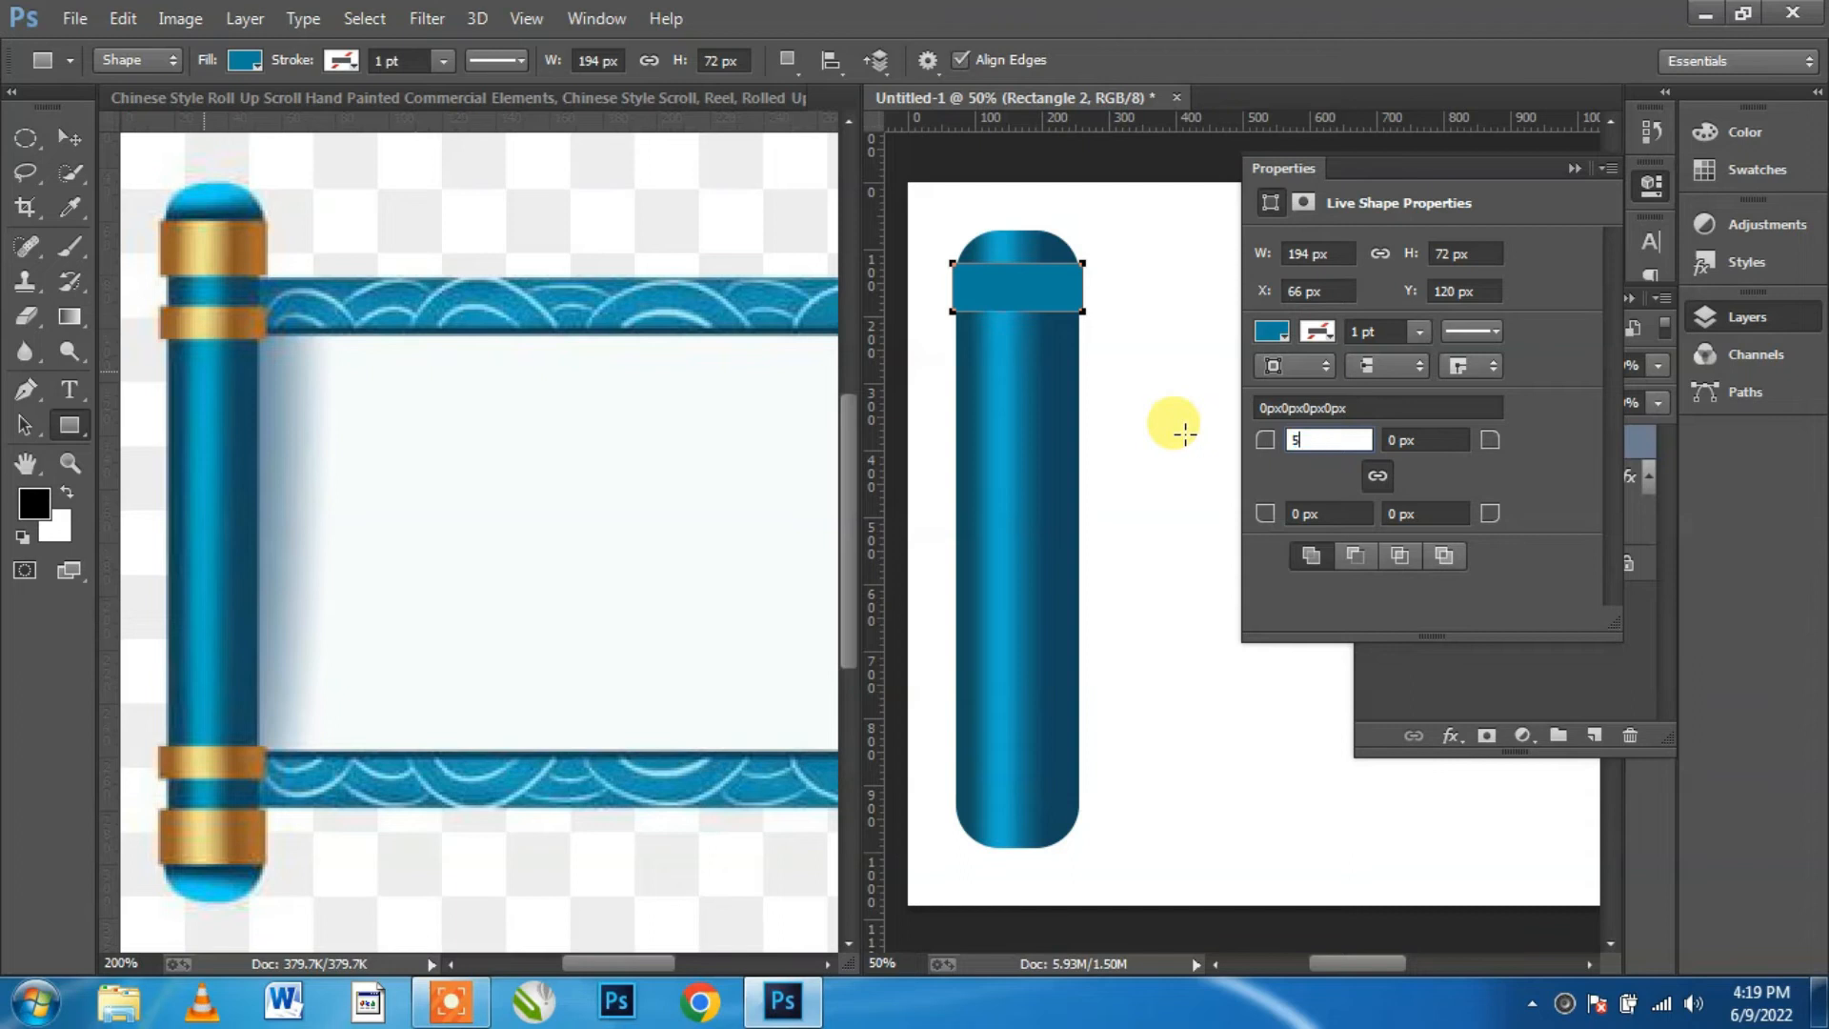
{"action": "key", "text": "Return"}
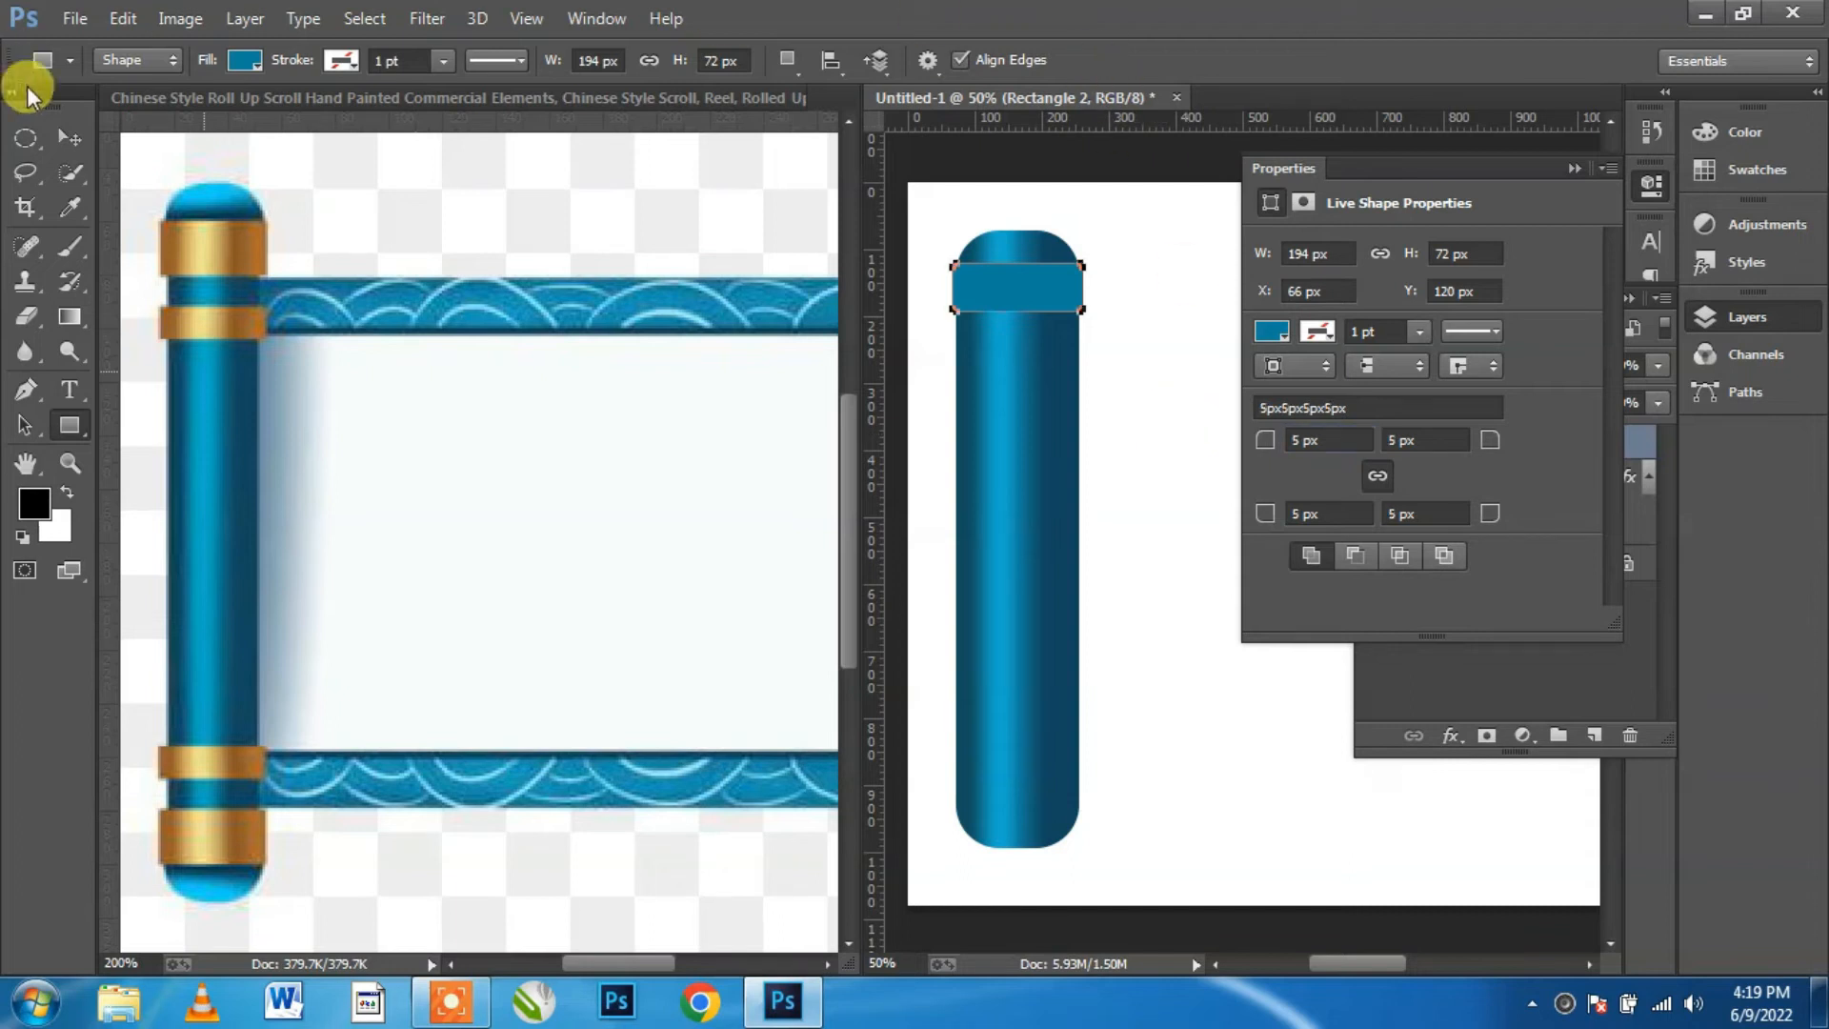
Step: Stretch the band's lower edge to make it about 83 px tall and nudge it down about 13 px along the bar
{"action": "left_click", "coordinate": [59, 139]}
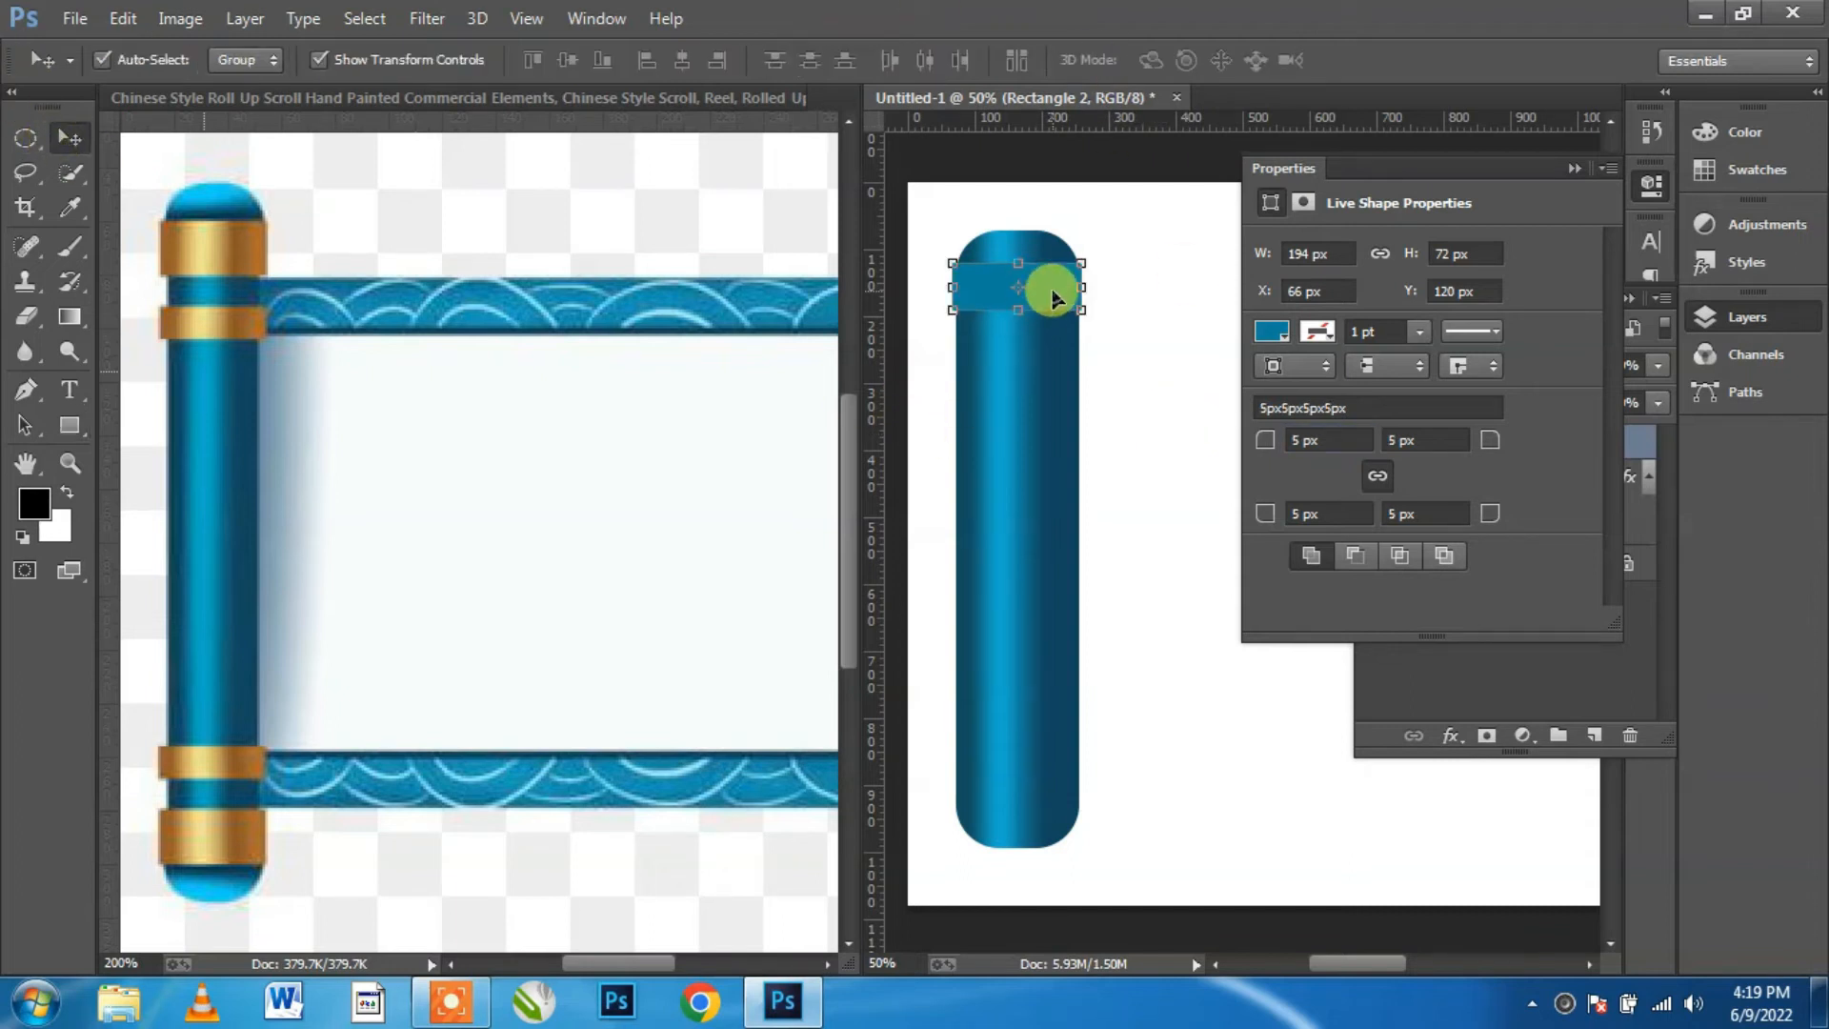
{"action": "scroll", "coordinate": [1038, 286], "scroll_direction": "up", "scroll_amount": 3}
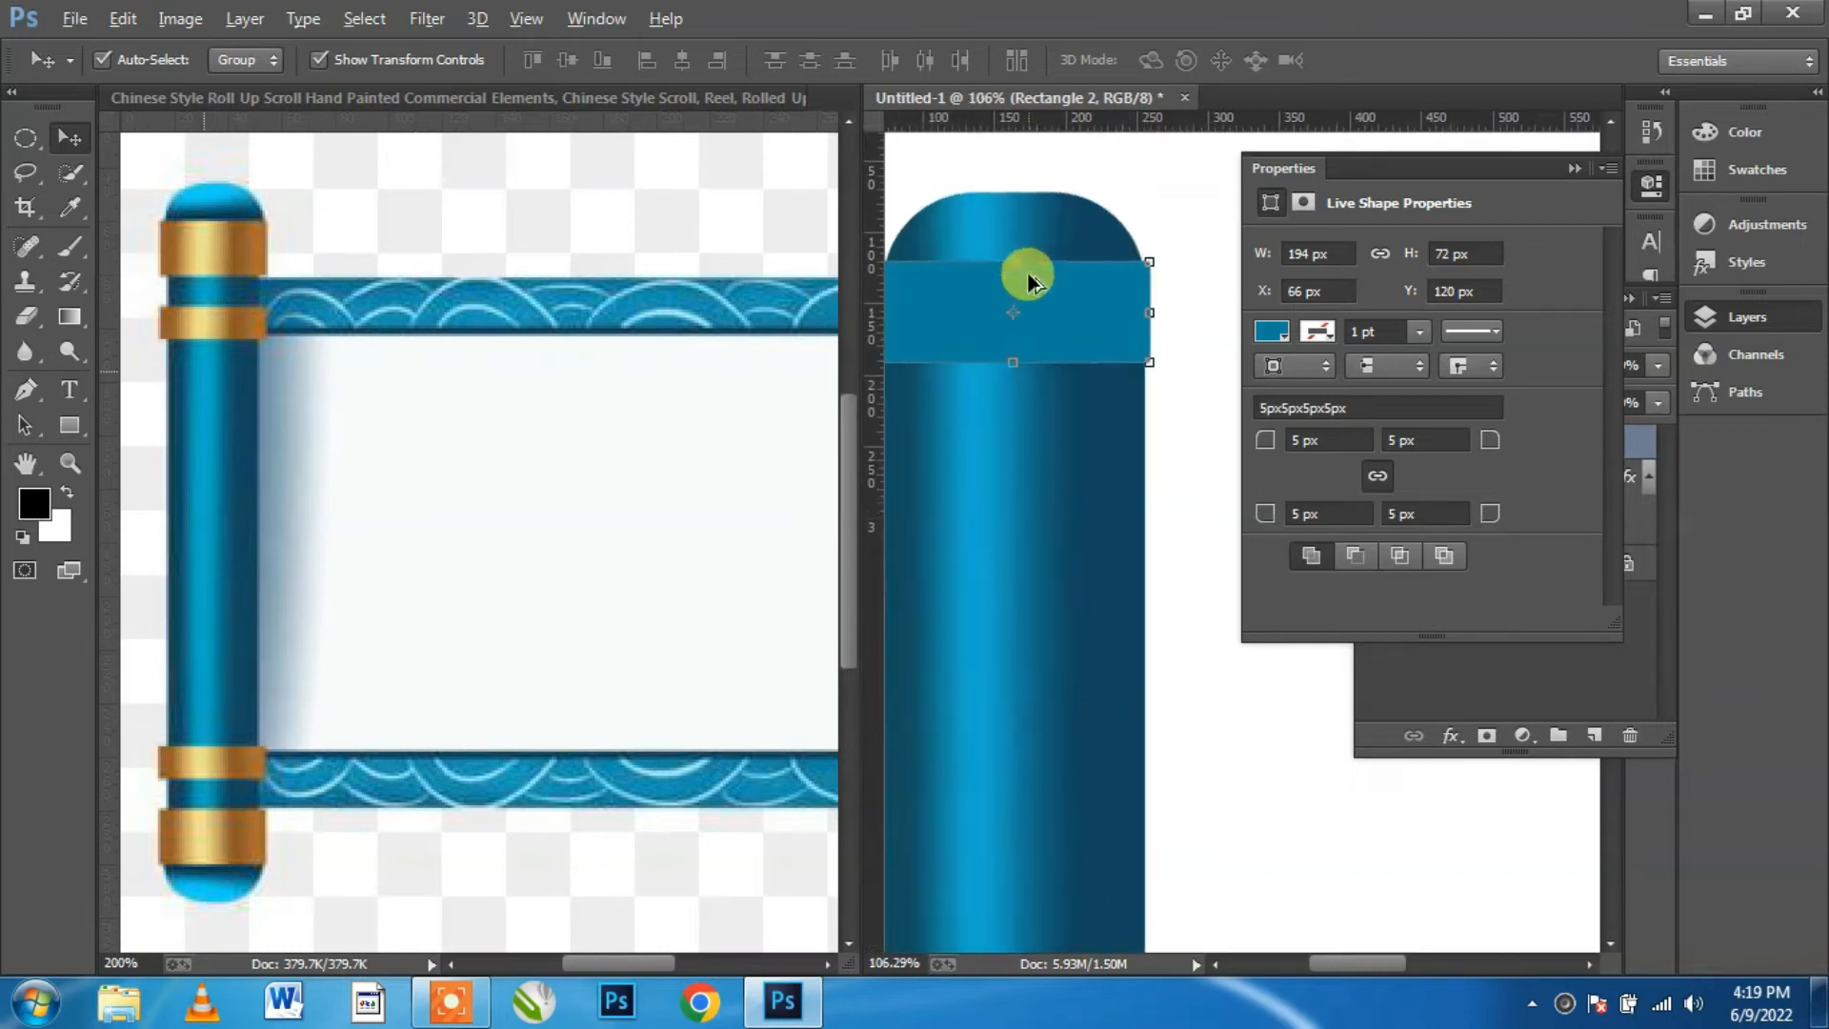
{"action": "left_click_drag", "start_coordinate": [1037, 361], "coordinate": [1065, 391]}
{"action": "key", "text": "Down"}
{"action": "key", "text": "Down"}
{"action": "key", "text": "Down"}
{"action": "key", "text": "Down"}
{"action": "key", "text": "Down"}
{"action": "key", "text": "Down"}
{"action": "key", "text": "Down"}
{"action": "key", "text": "Down"}
{"action": "key", "text": "Down"}
{"action": "key", "text": "Down"}
{"action": "key", "text": "Down"}
{"action": "key", "text": "Down"}
{"action": "key", "text": "Down"}
{"action": "left_click", "coordinate": [1208, 61]}
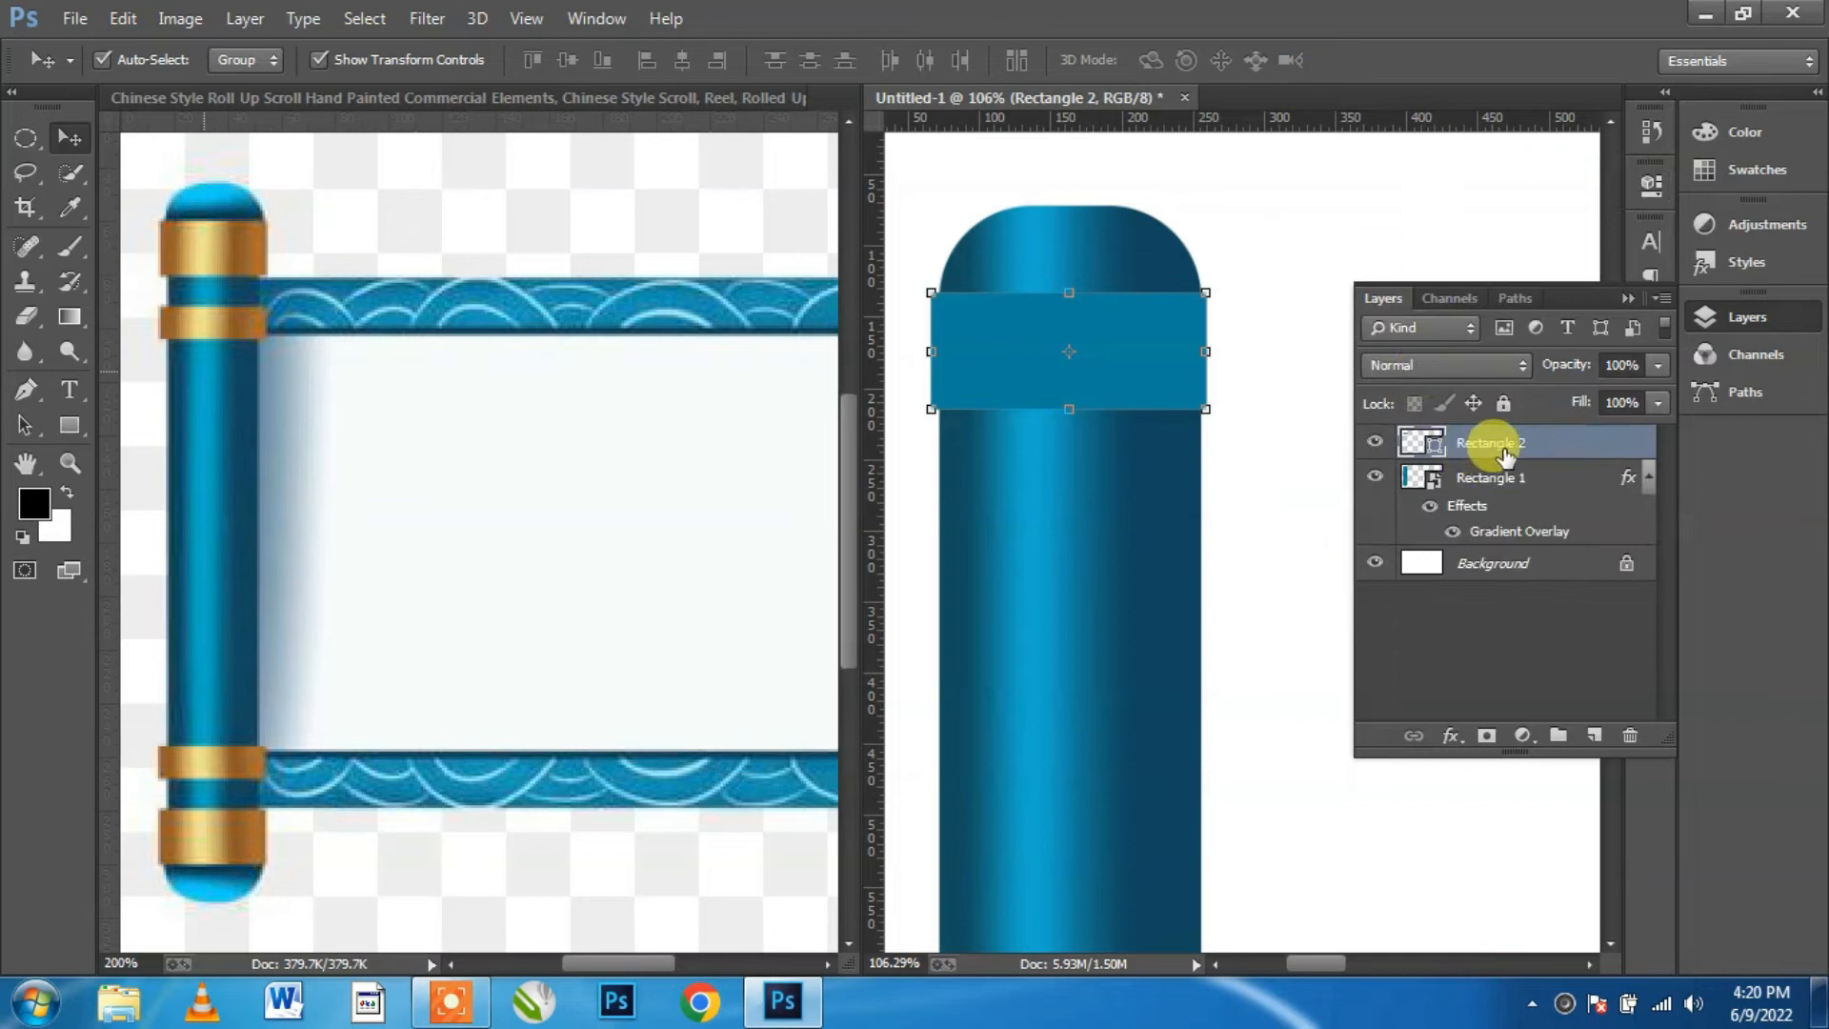
Step: Convert the Rectangle 2 band to a Smart Object and add a linear Gradient Overlay with a 0° angle
{"action": "right_click", "coordinate": [1573, 430]}
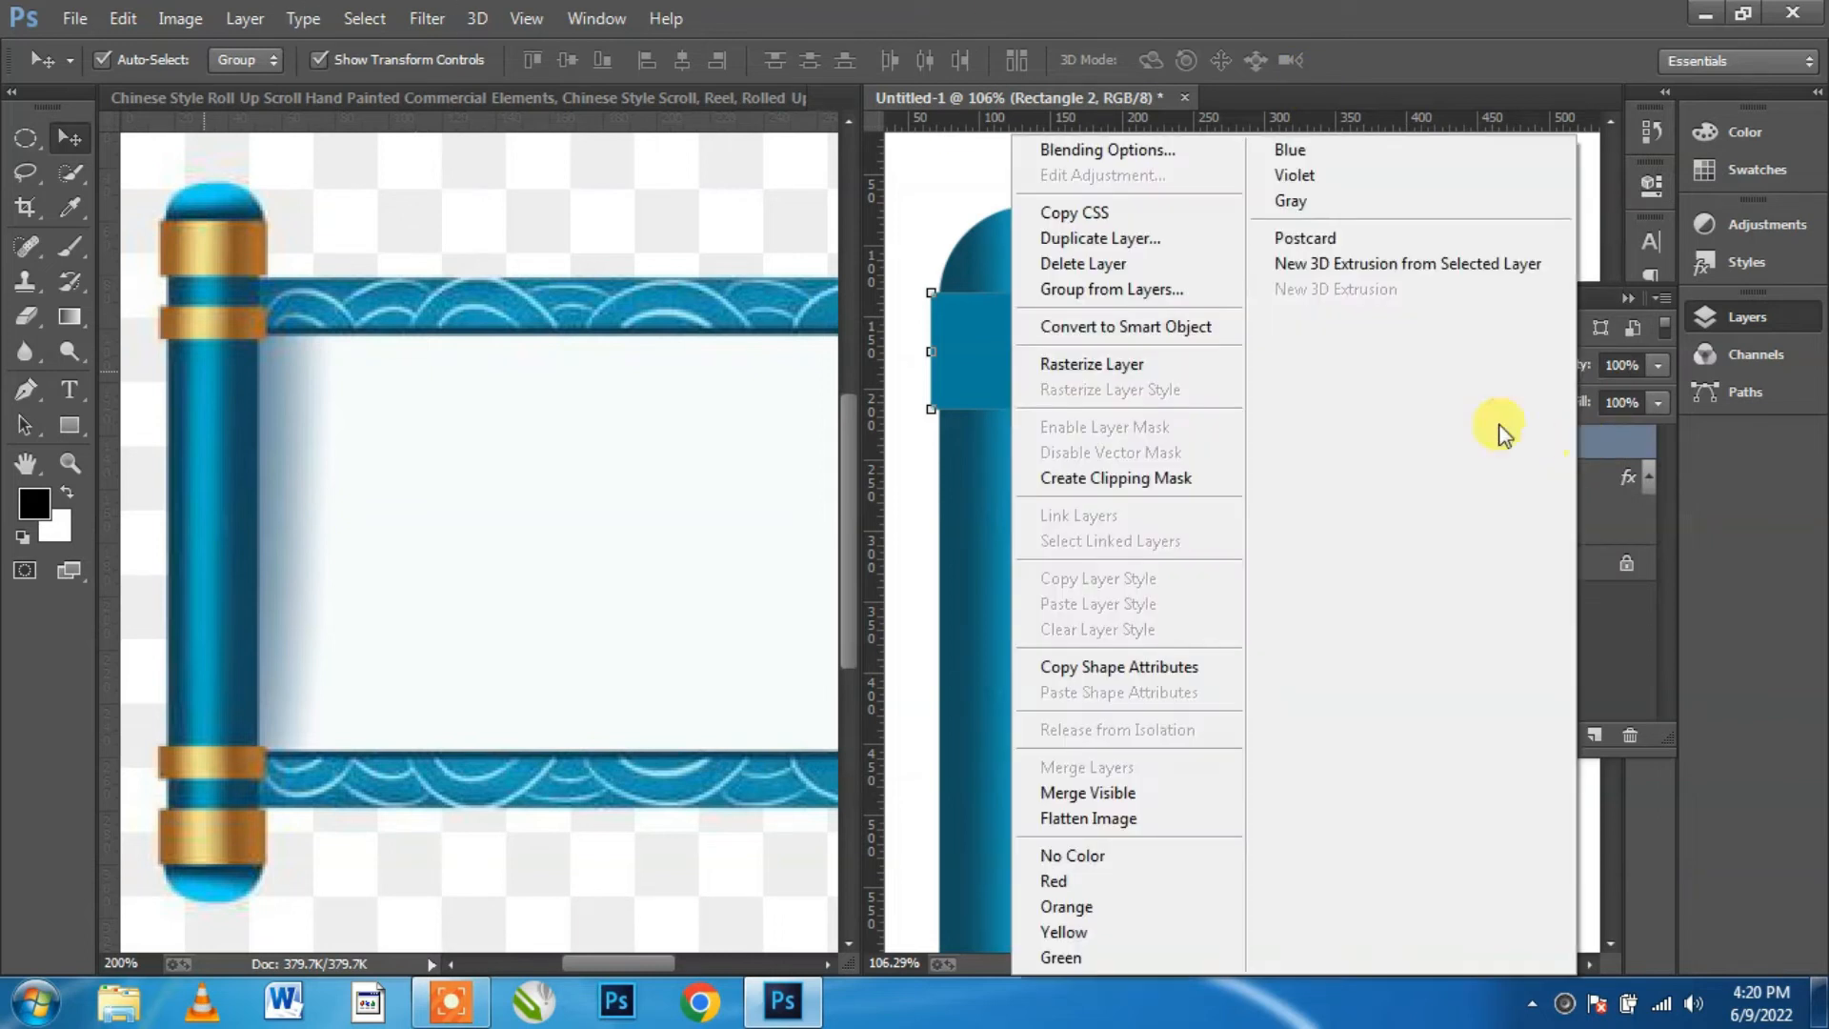
{"action": "left_click", "coordinate": [1106, 326]}
{"action": "left_click", "coordinate": [1448, 739]}
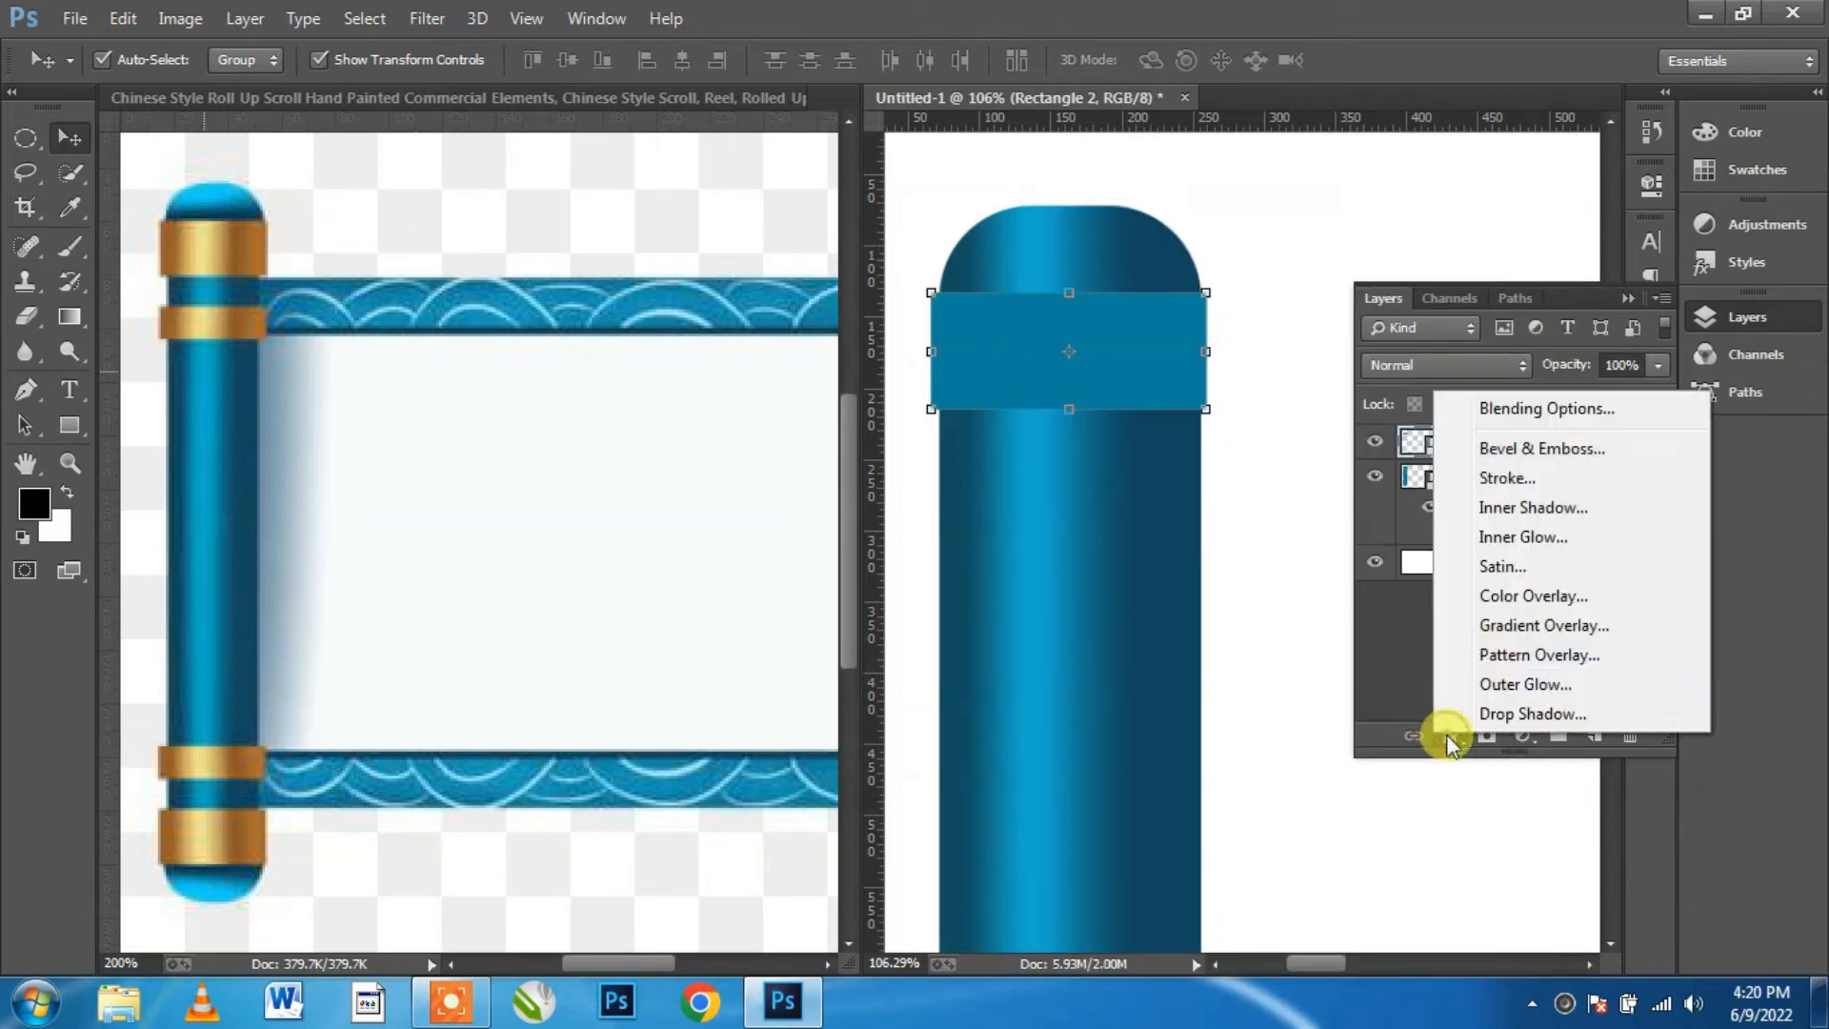
{"action": "left_click", "coordinate": [1519, 622]}
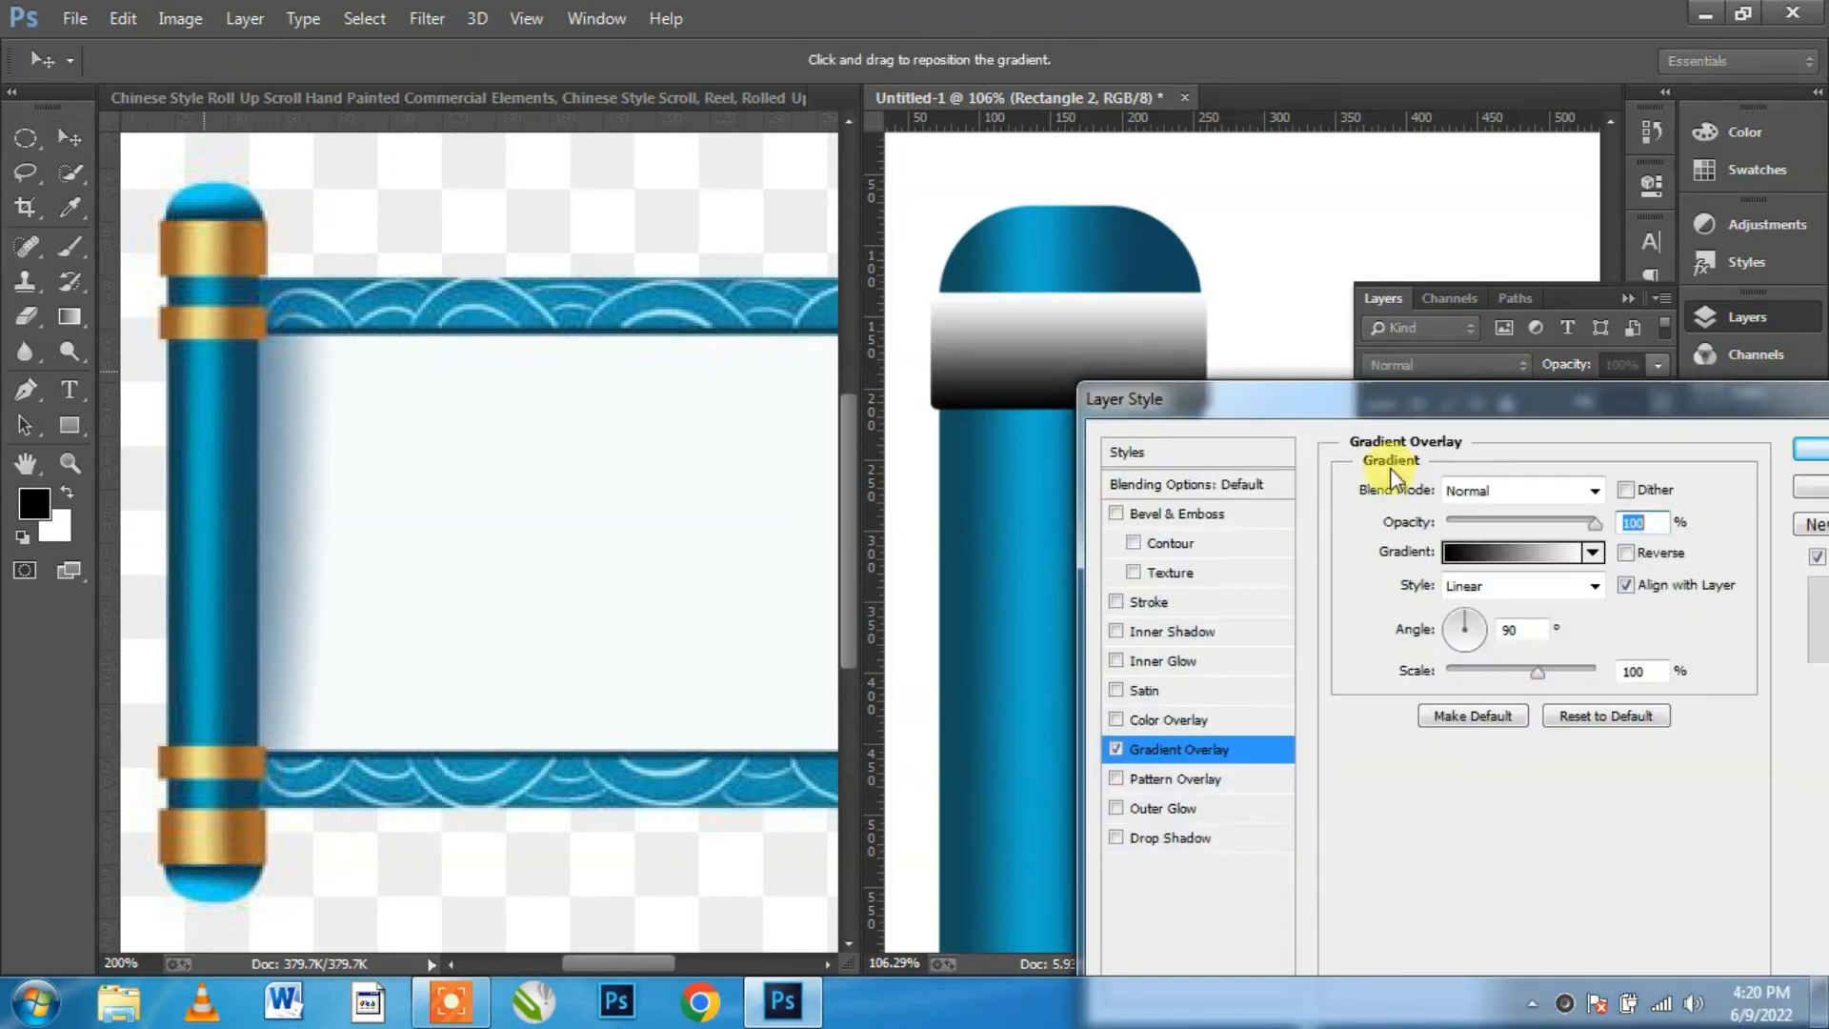
{"action": "type", "text": "0"}
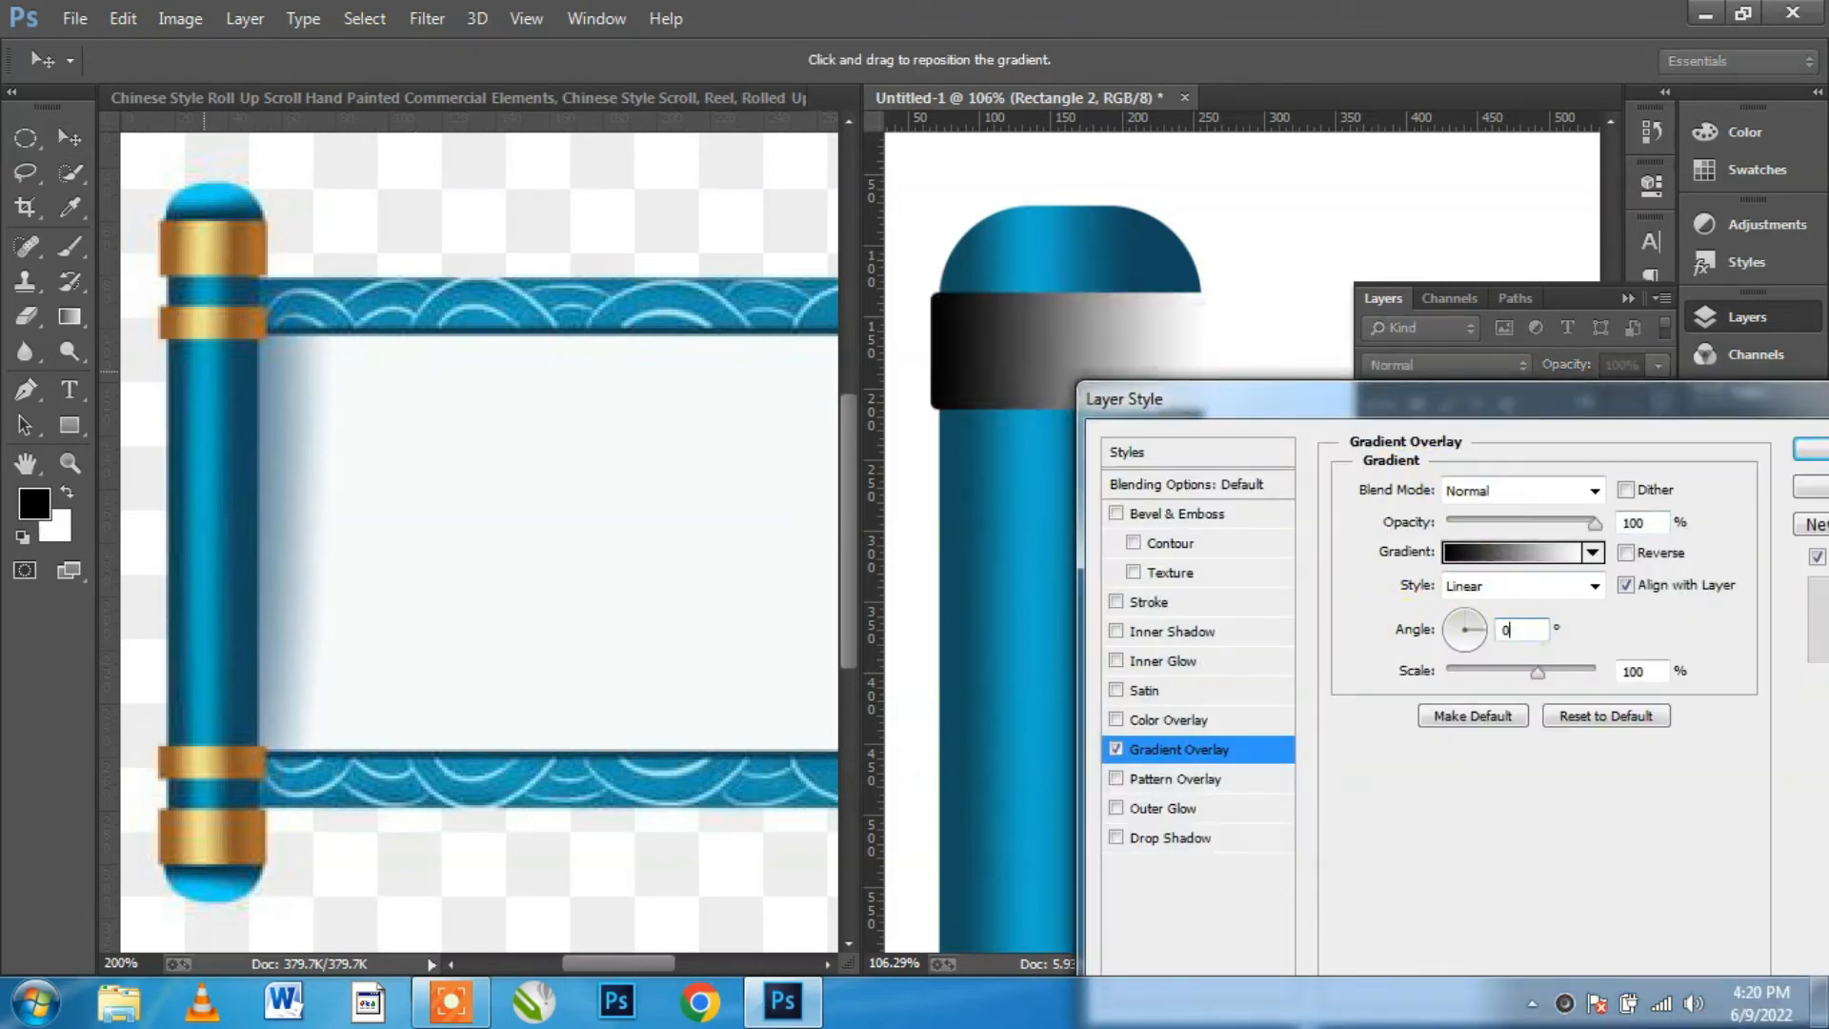
Step: Load the Orange, Yellow, Orange preset for the band and recolor both end stops brown, sampled from the reference gold band's edges
{"action": "left_click", "coordinate": [1514, 552]}
{"action": "left_click", "coordinate": [1558, 401]}
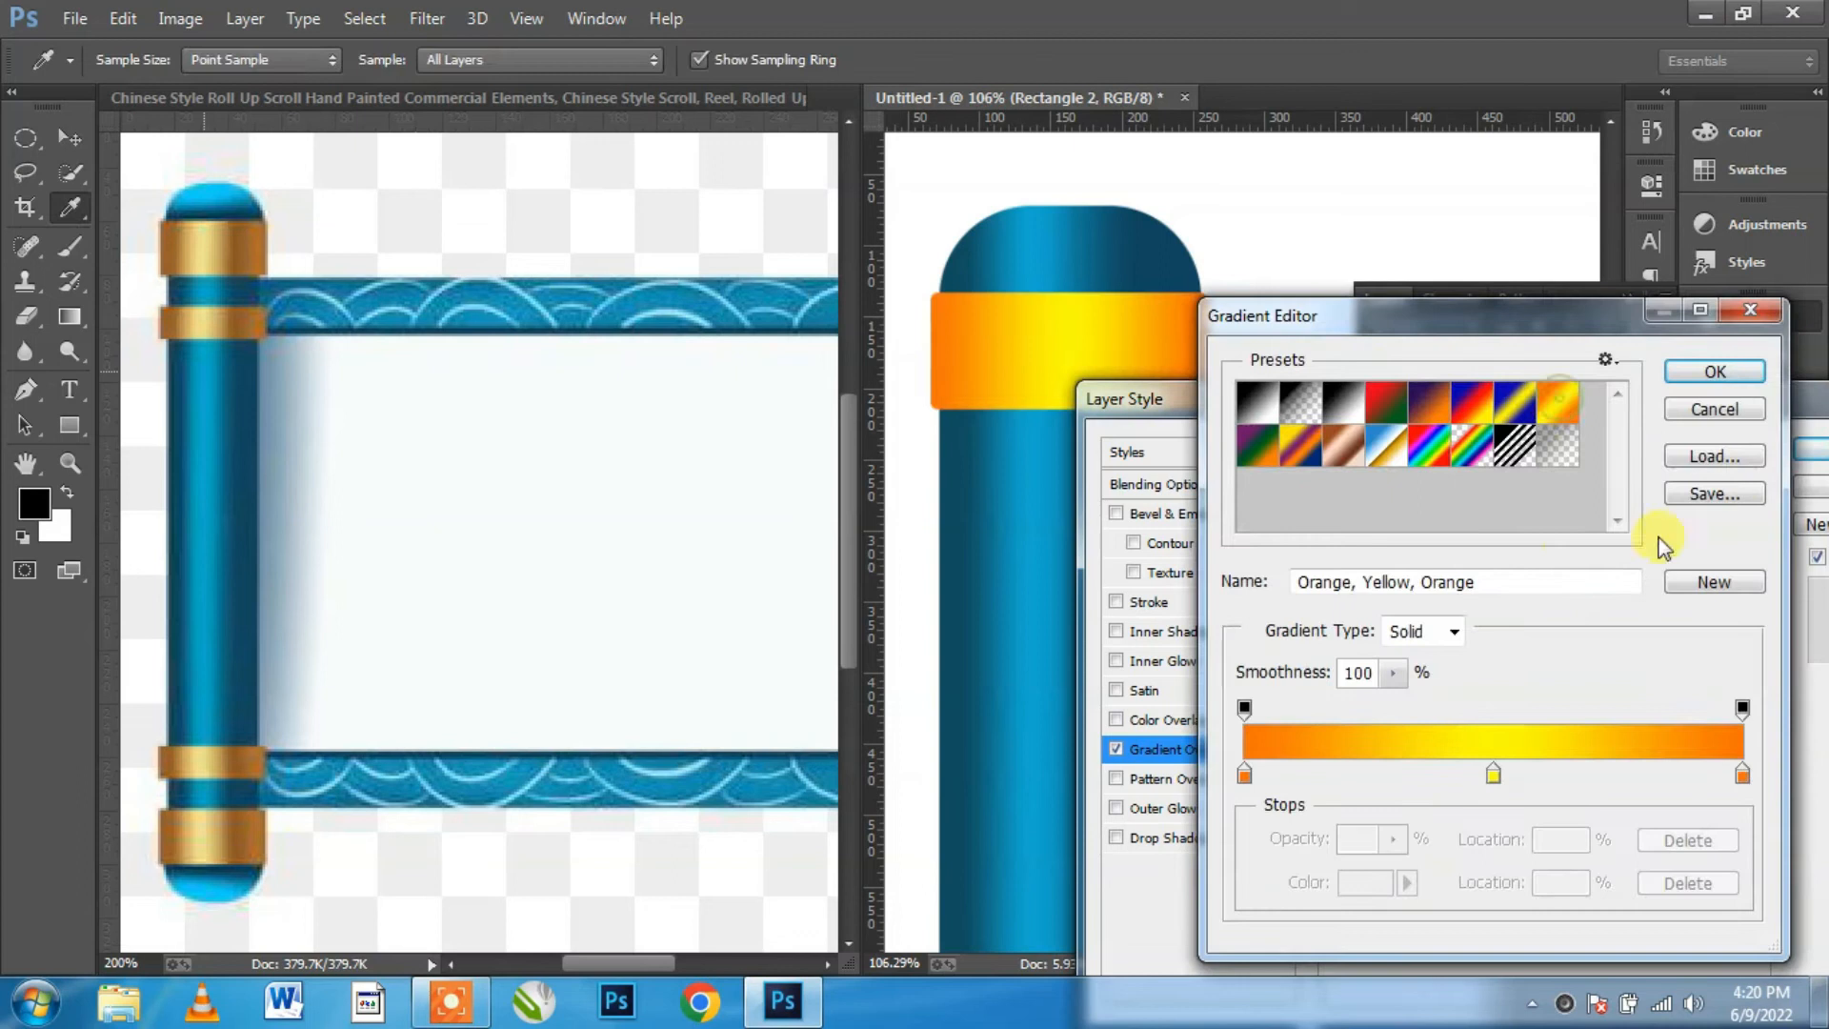
{"action": "left_click", "coordinate": [1741, 774]}
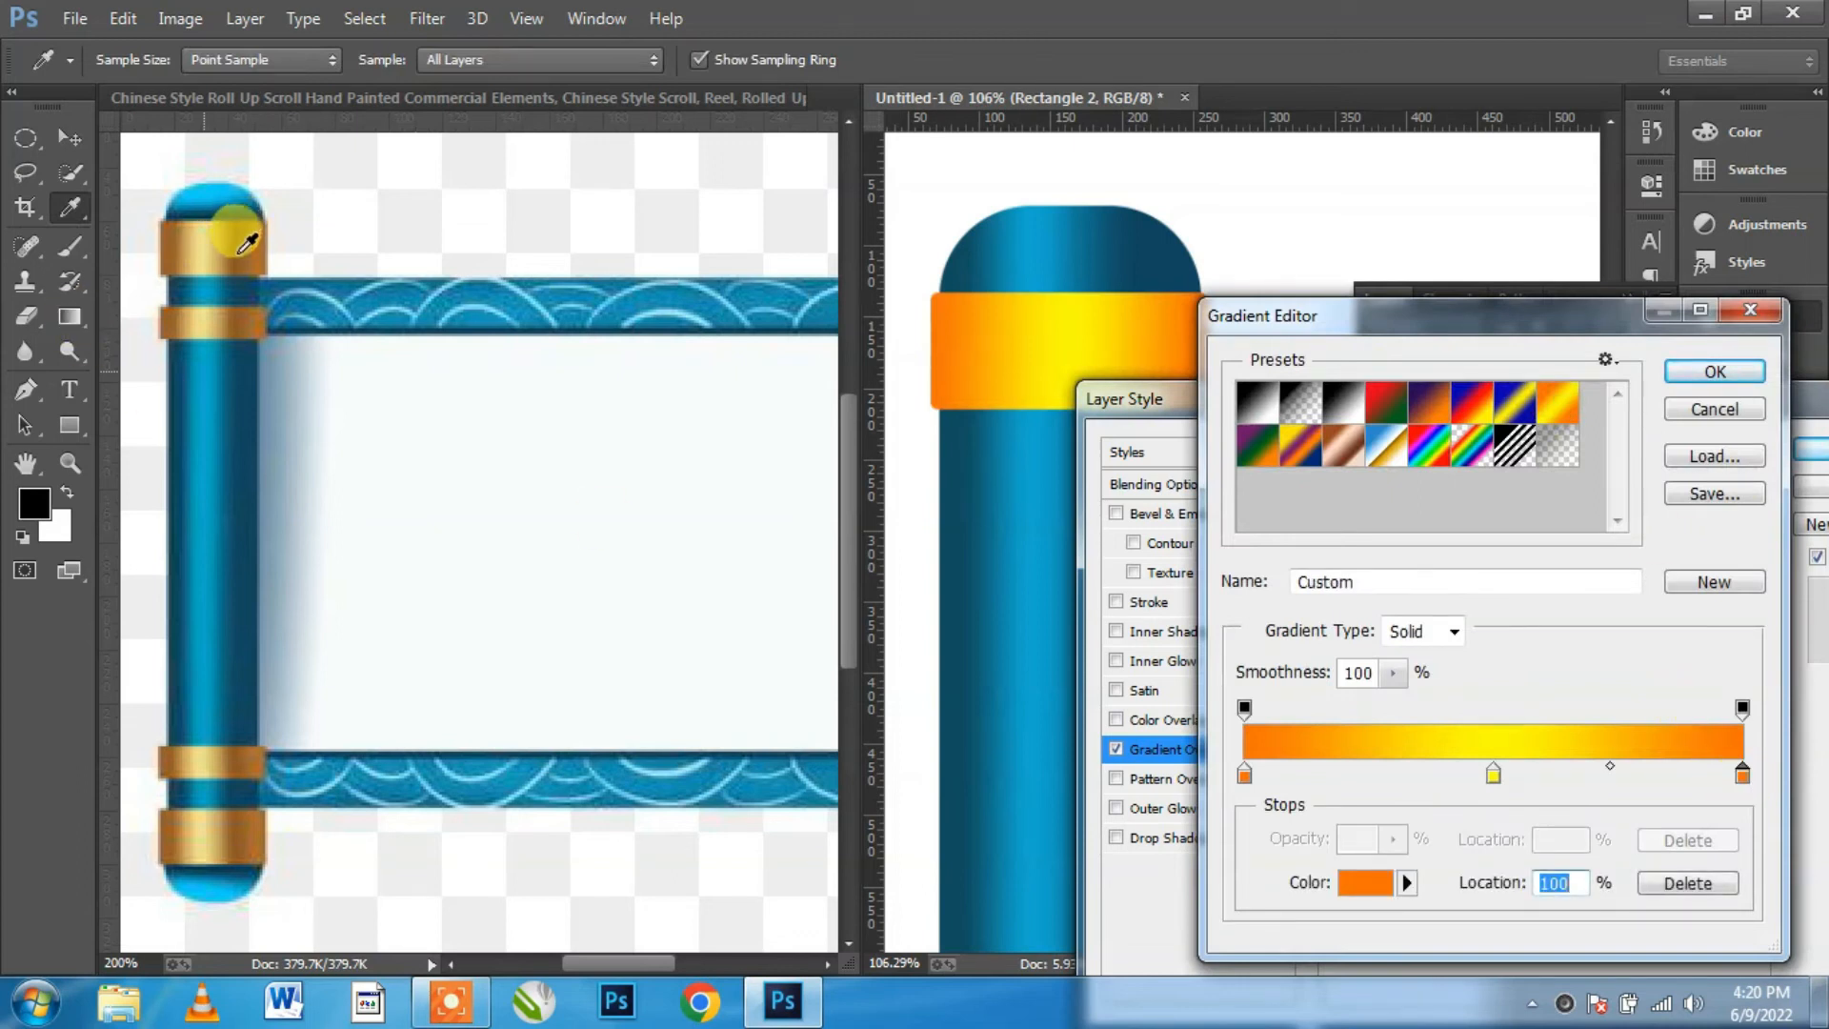
{"action": "left_click", "coordinate": [264, 228]}
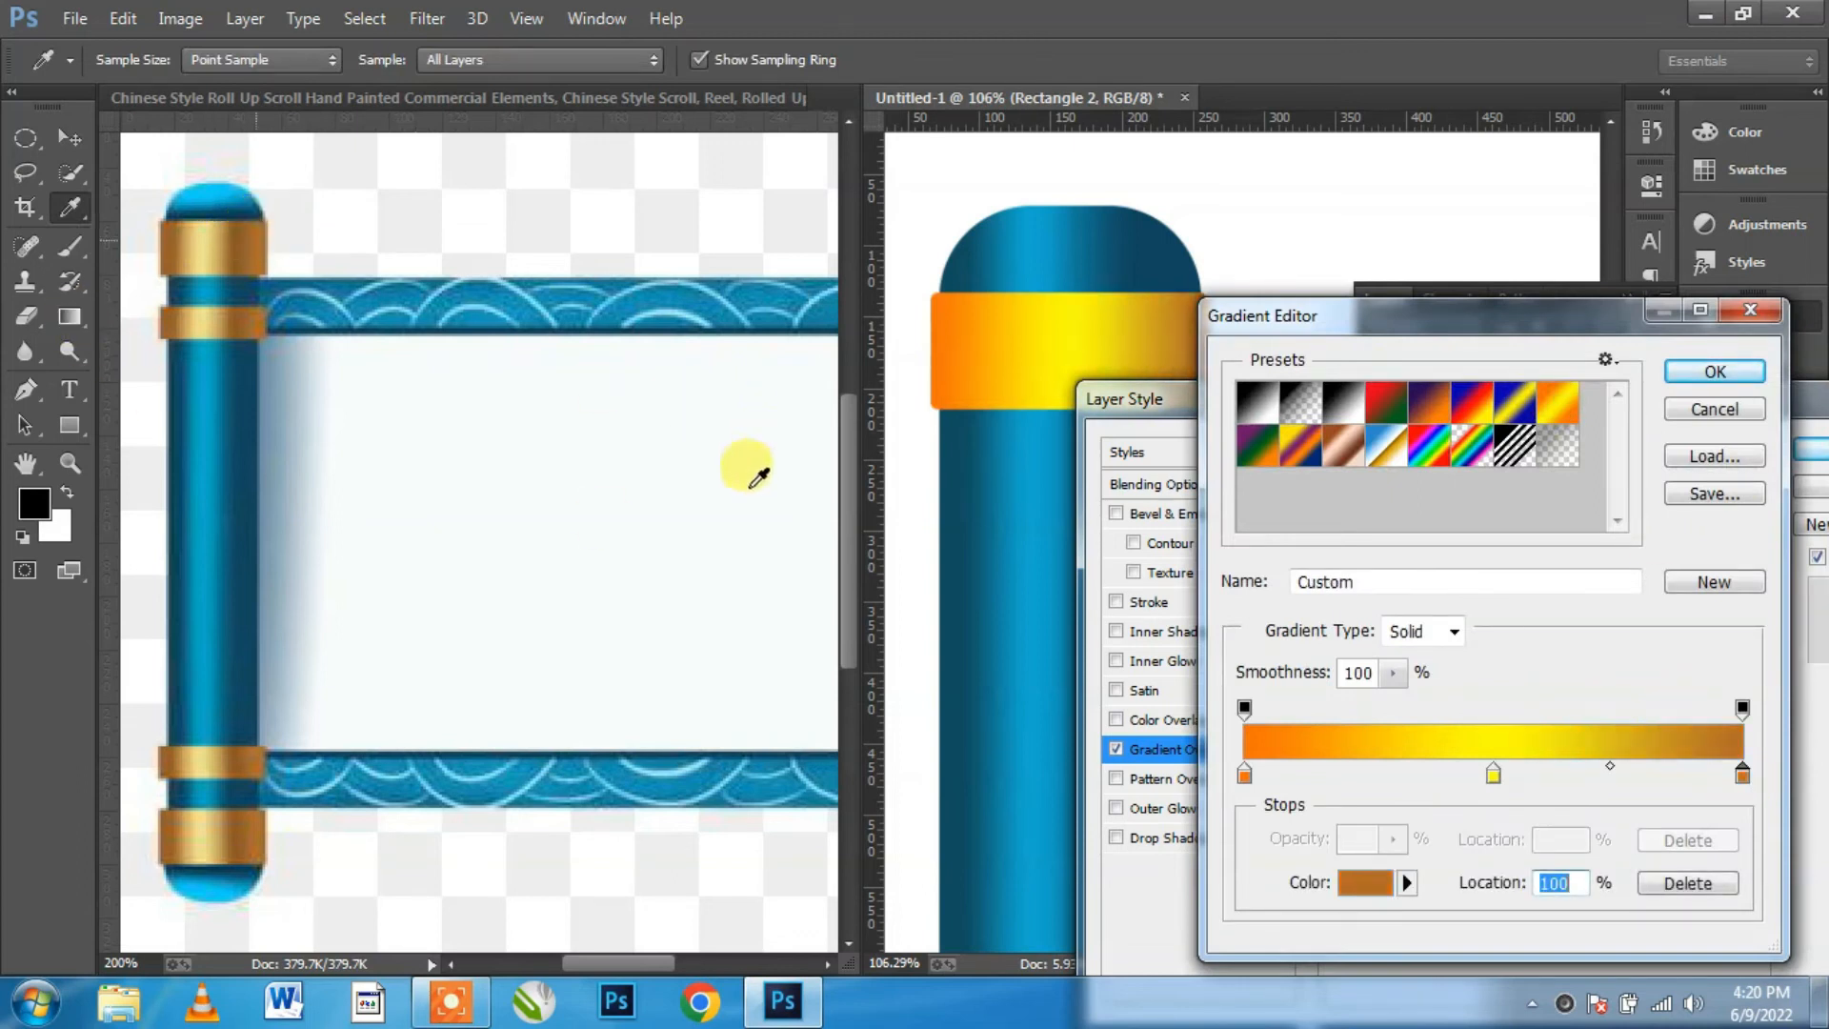
{"action": "left_click", "coordinate": [1245, 774]}
{"action": "left_click", "coordinate": [169, 228]}
Step: Move the band gradient's middle stop to 34% and recolor it pale gold, sampled from the reference band's highlight
{"action": "left_click_drag", "start_coordinate": [1493, 777], "coordinate": [1411, 779]}
{"action": "left_click", "coordinate": [1348, 883]}
{"action": "left_click", "coordinate": [193, 215]}
{"action": "left_click", "coordinate": [1181, 223]}
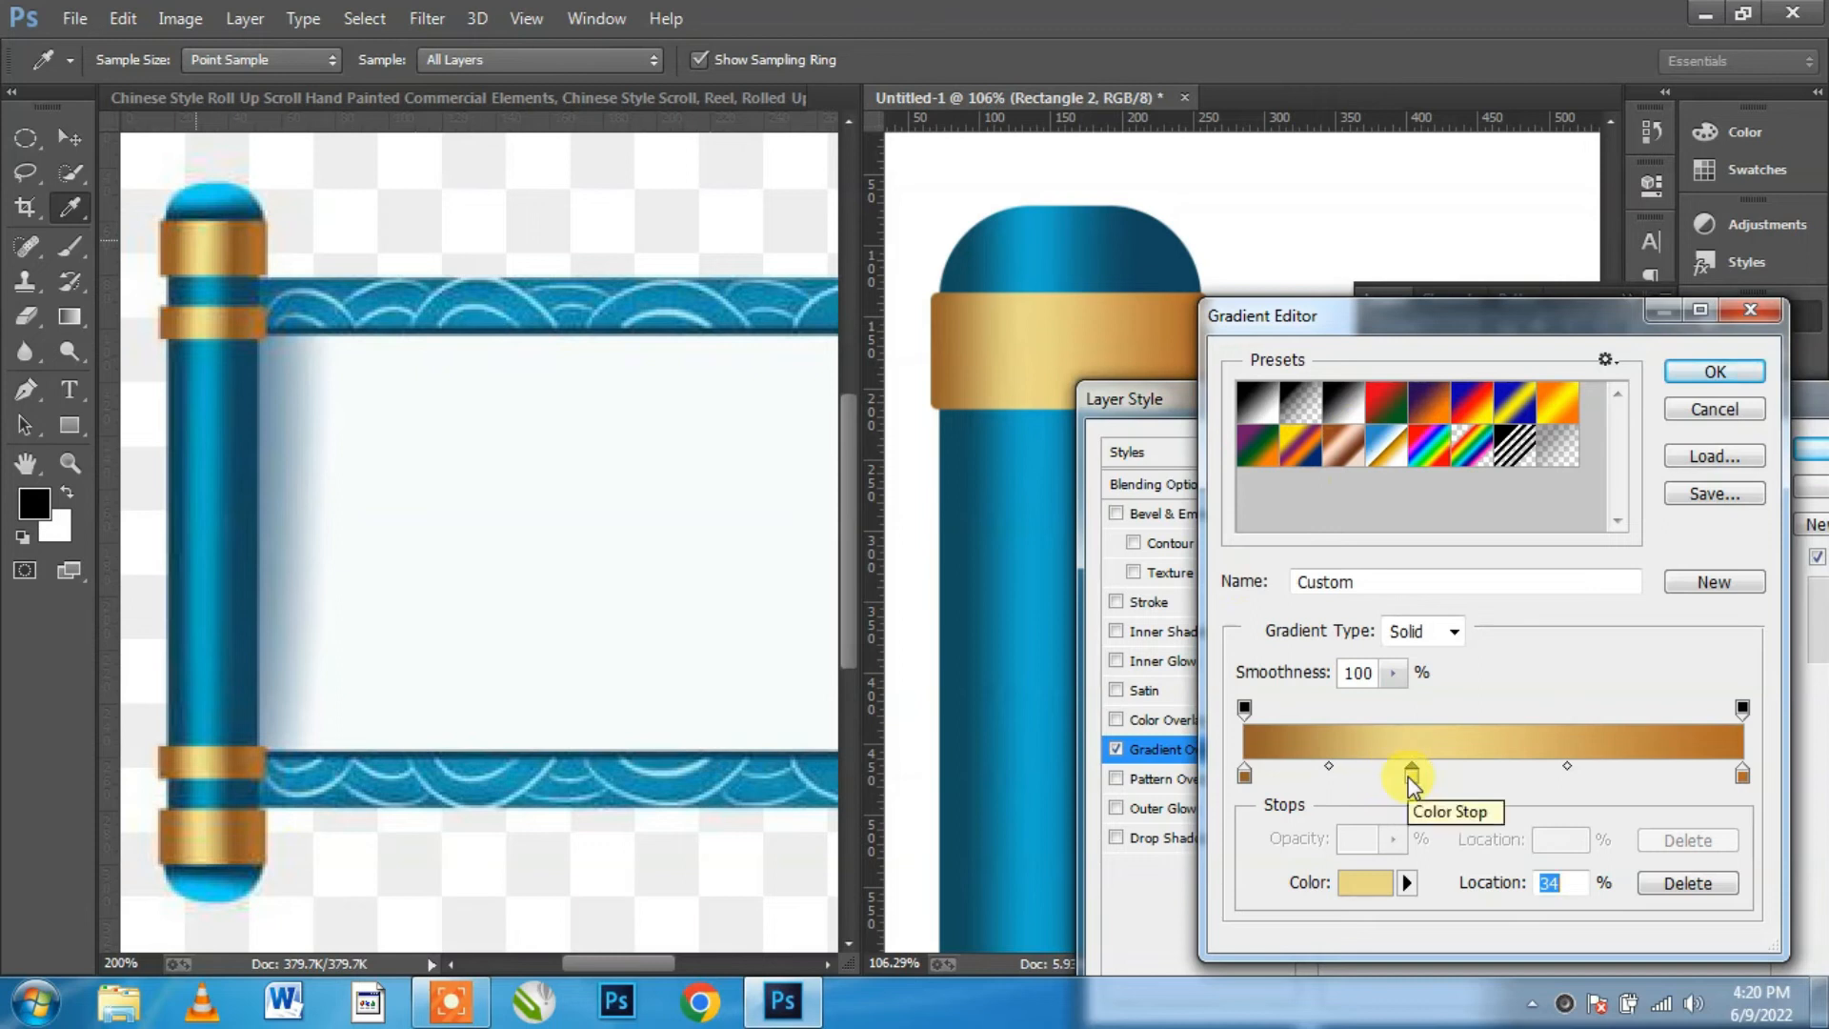
Step: Add a color stop at 67% to the band's gradient and recolor it darker brown, sampled from the reference gold band
{"action": "left_click_drag", "start_coordinate": [1741, 775], "coordinate": [1578, 779]}
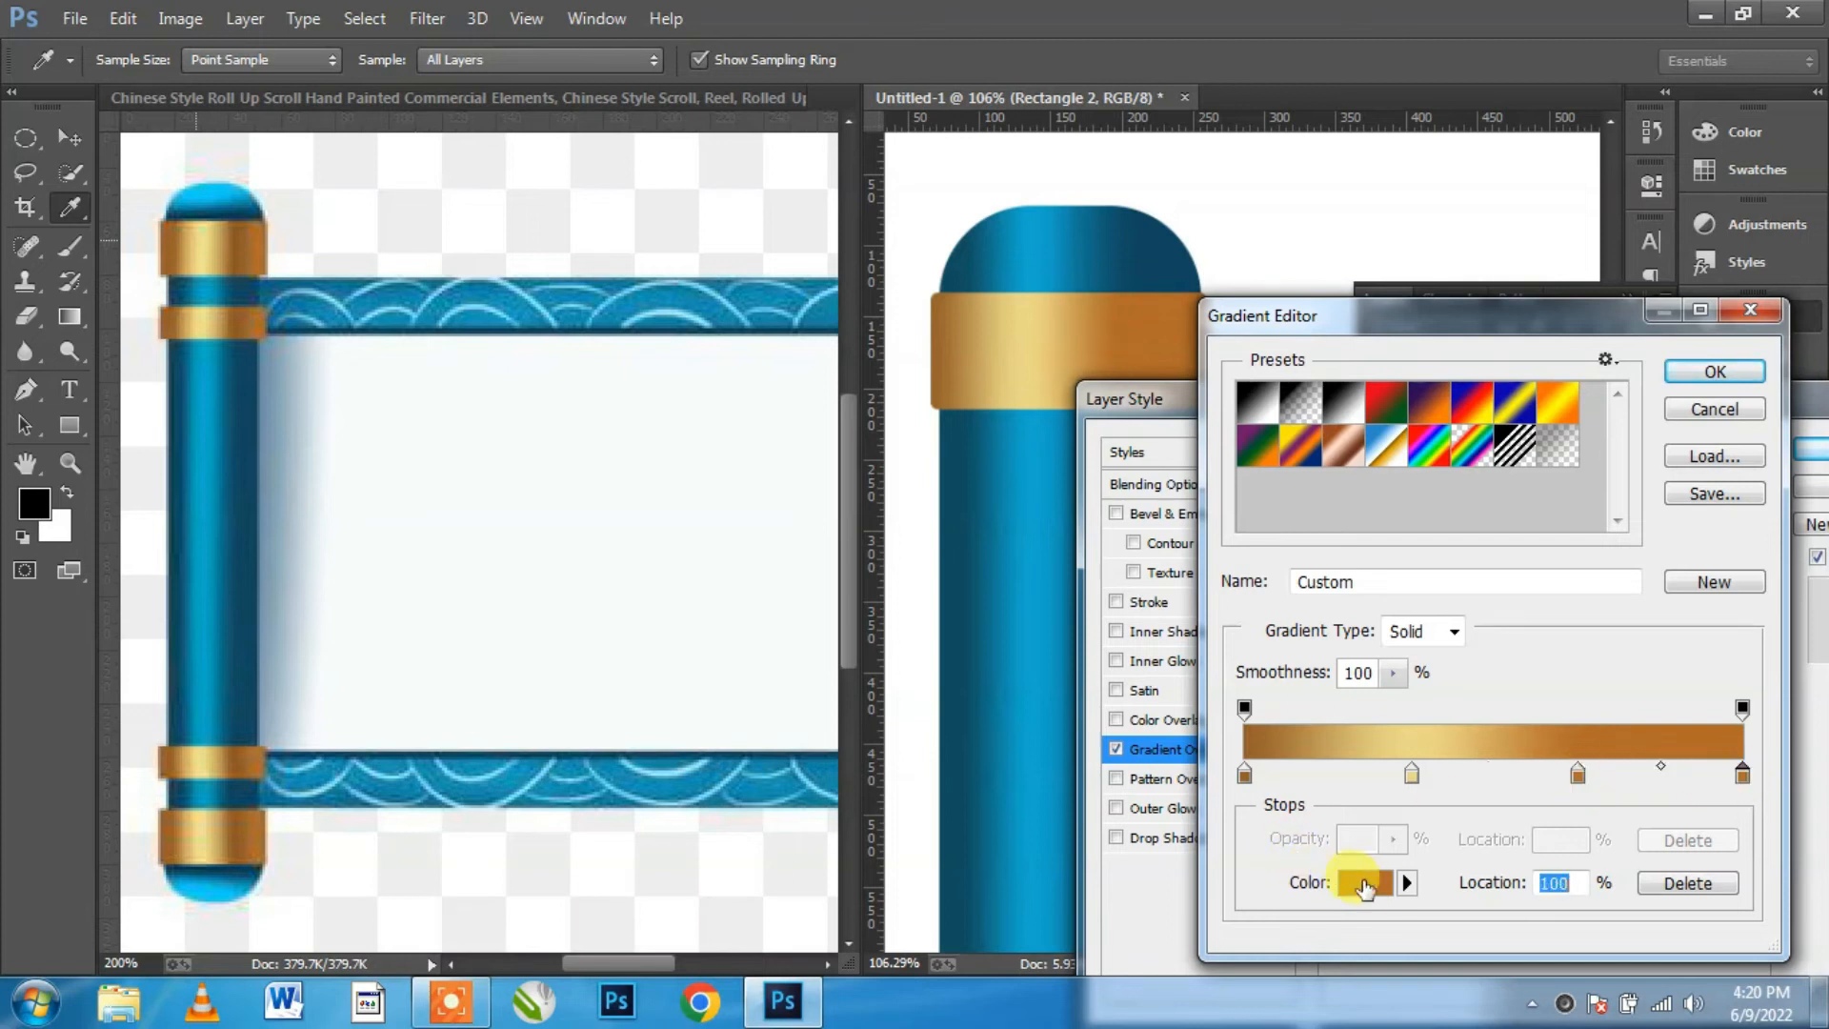
{"action": "left_click", "coordinate": [1364, 884]}
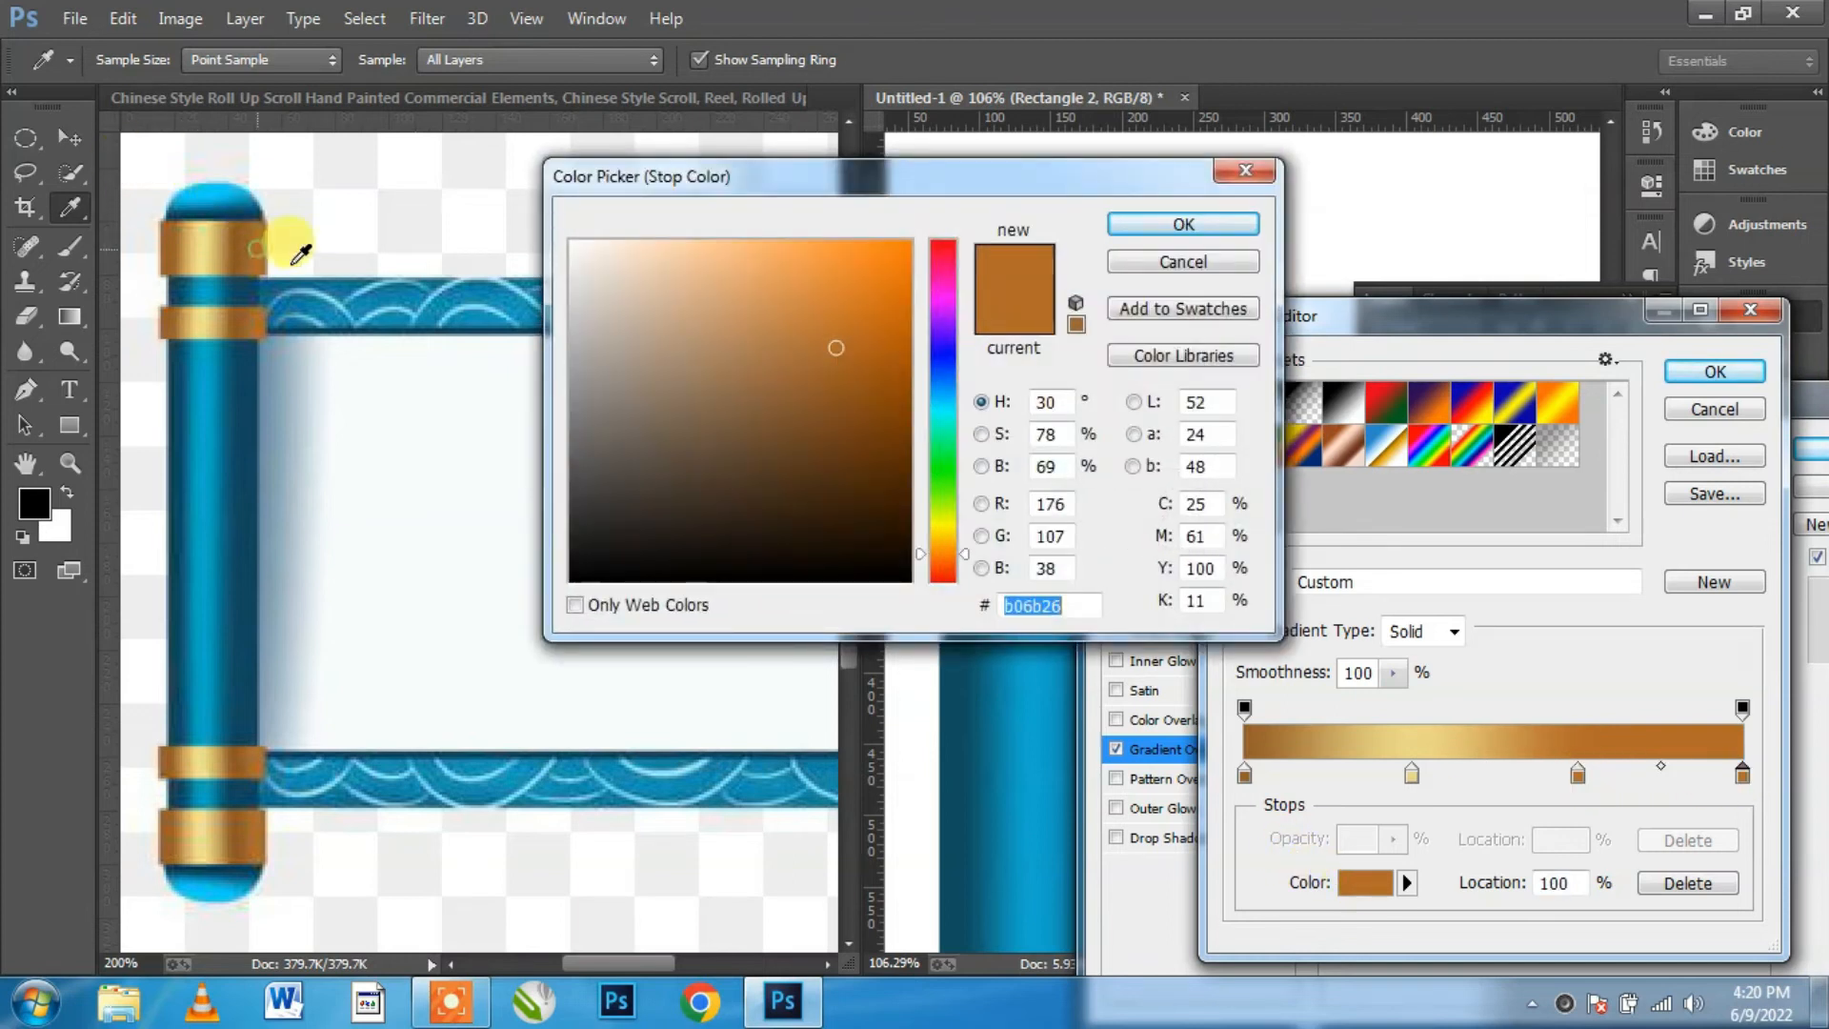
{"action": "left_click", "coordinate": [1143, 225]}
{"action": "left_click", "coordinate": [1578, 776]}
{"action": "left_click", "coordinate": [233, 228]}
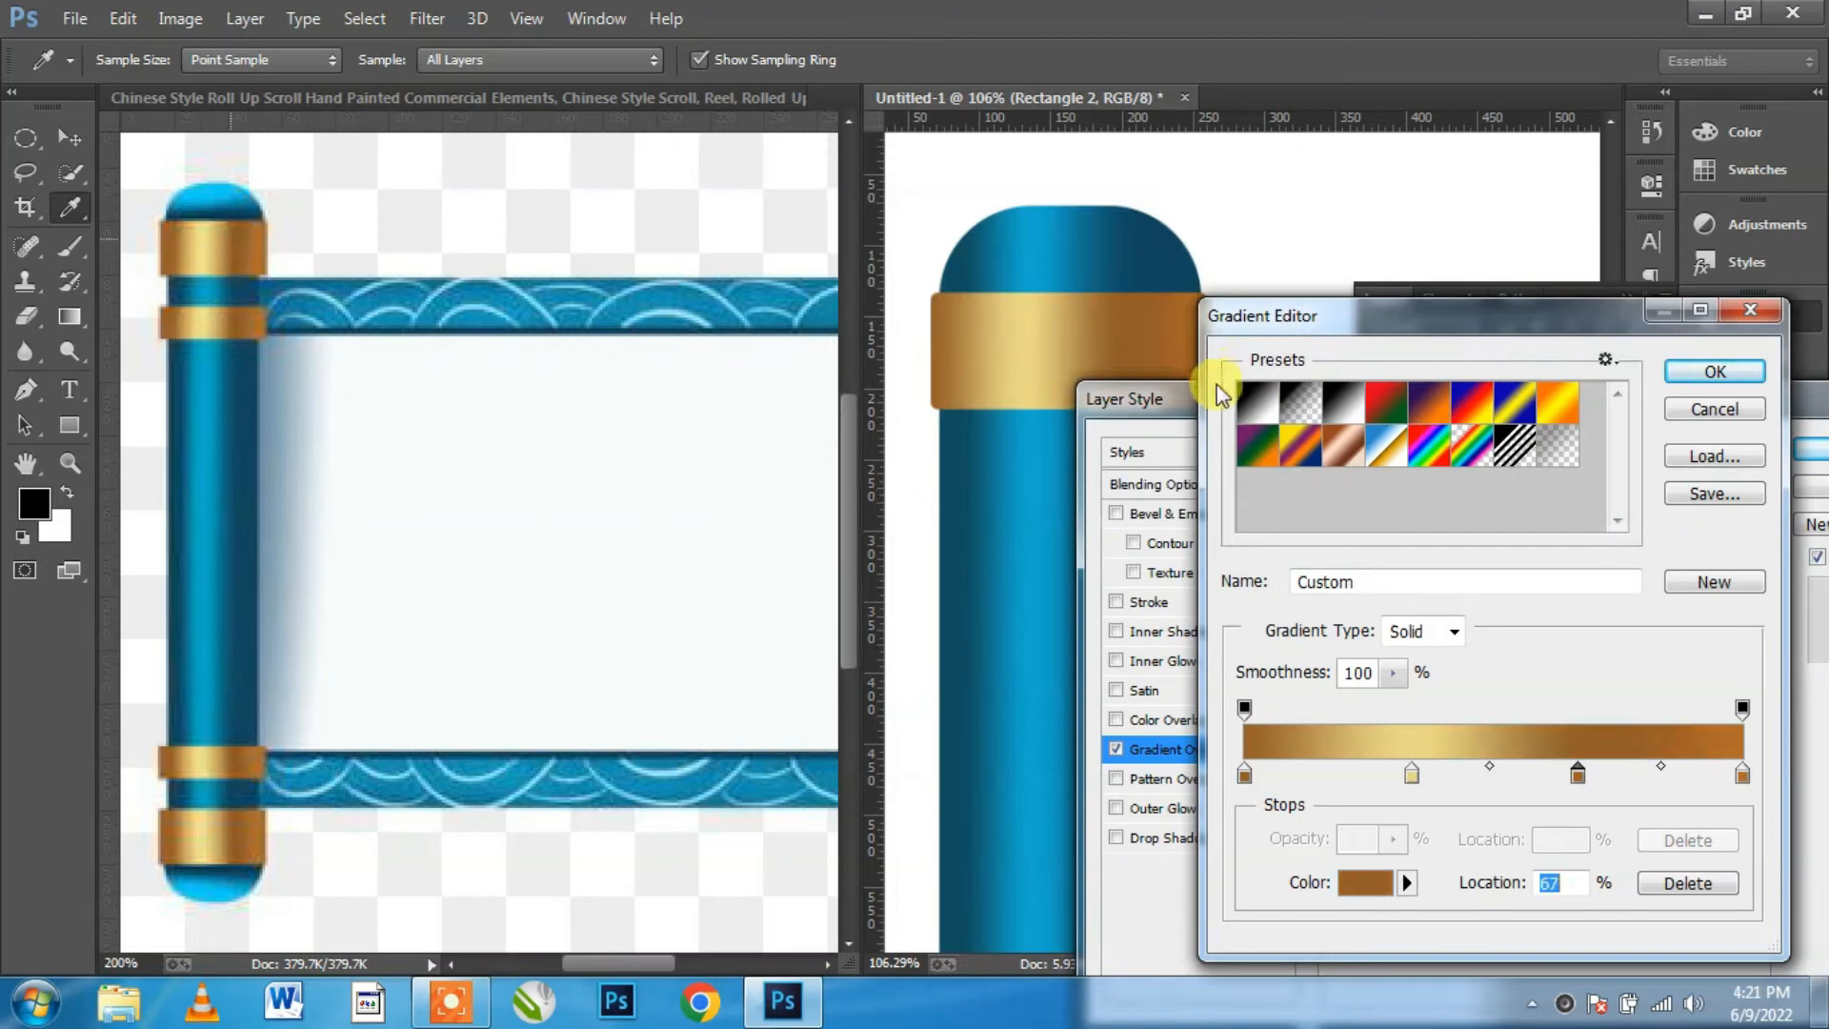
Step: Shift the band gradient's dark brown stop from the 67% position toward the highlight and set the first brown stop to 11%
{"action": "left_click", "coordinate": [1702, 417]}
{"action": "left_click_drag", "start_coordinate": [1292, 411], "coordinate": [1292, 482]}
{"action": "left_click", "coordinate": [1537, 621]}
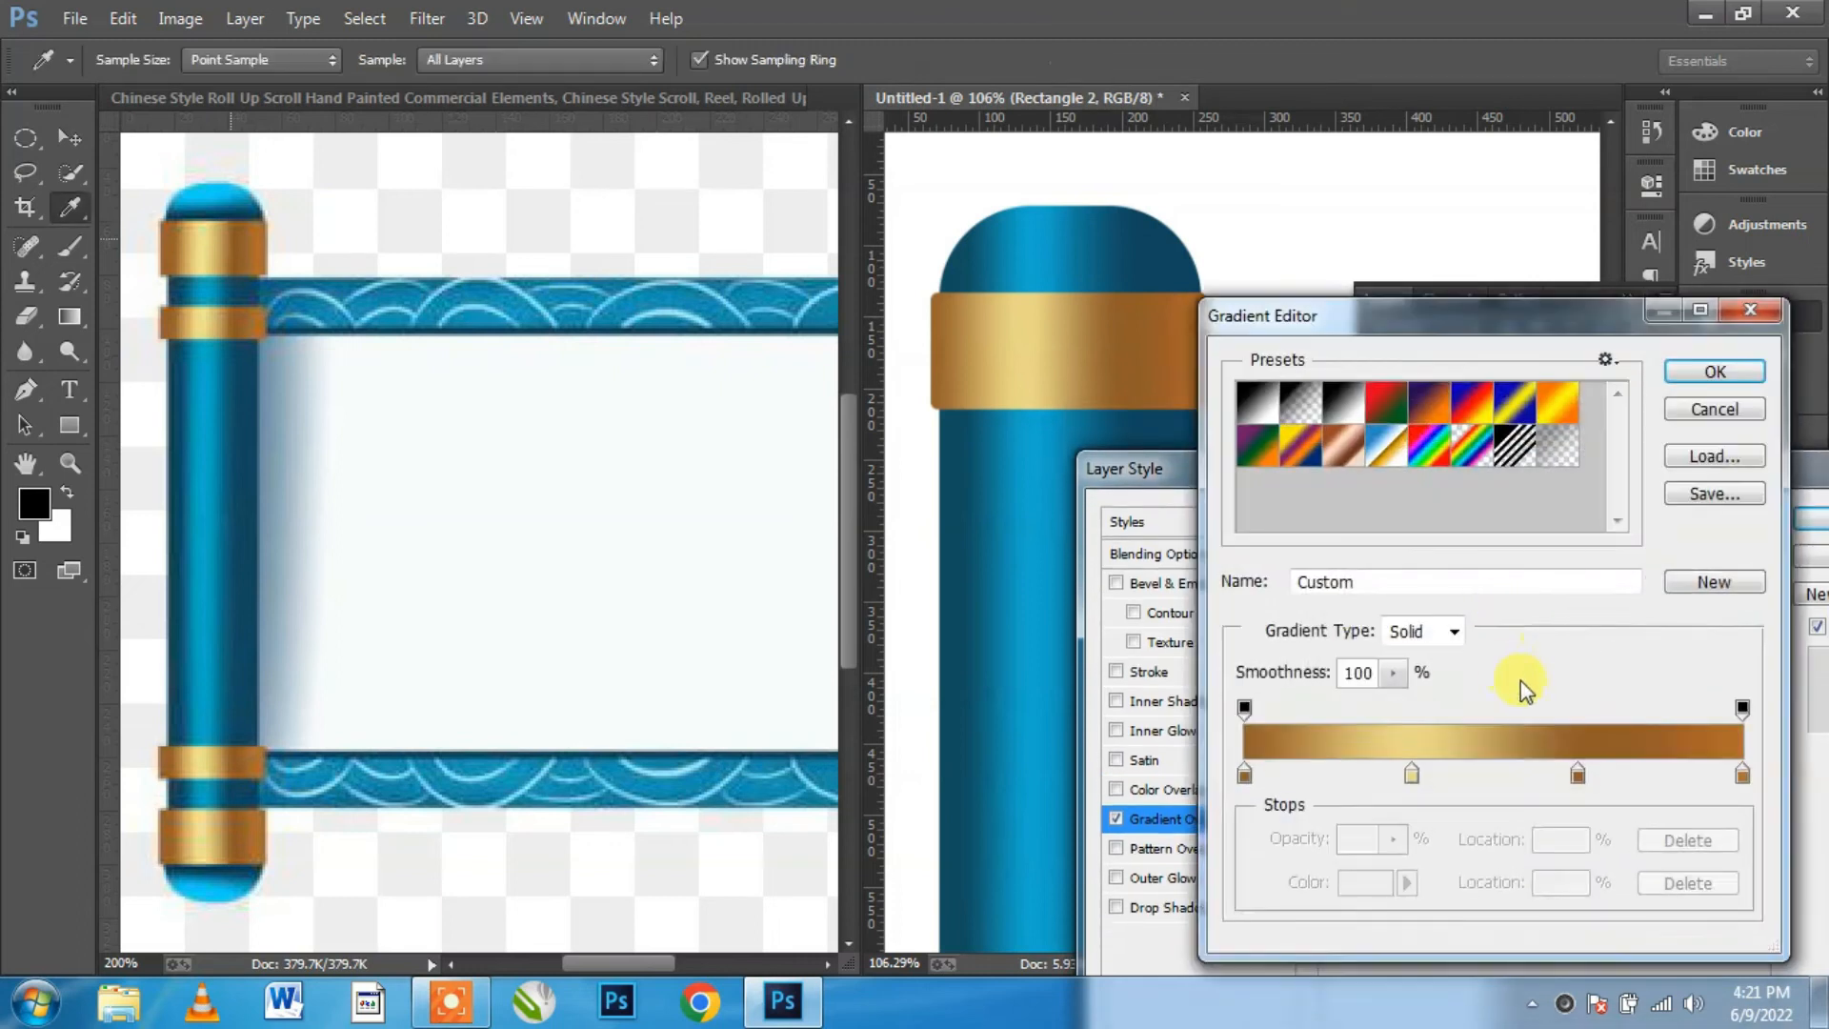
{"action": "left_click_drag", "start_coordinate": [1575, 775], "coordinate": [1546, 777]}
{"action": "left_click_drag", "start_coordinate": [1248, 775], "coordinate": [1302, 782]}
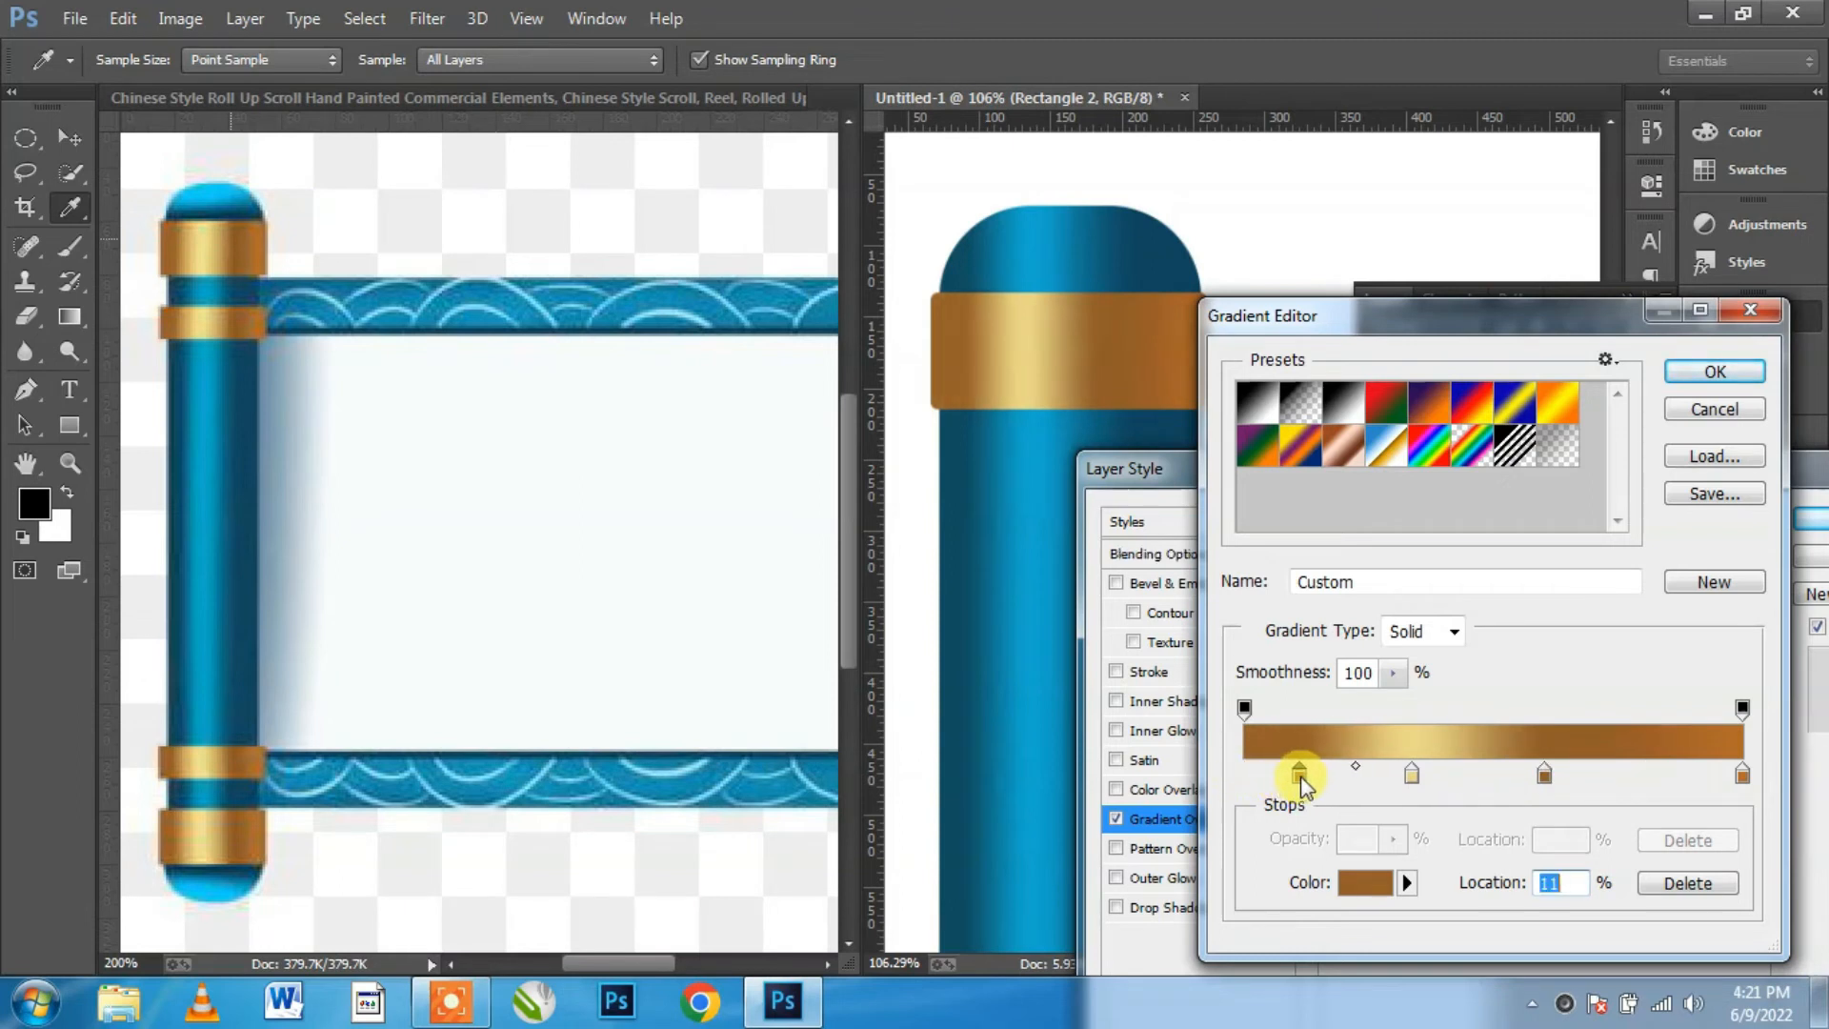
Step: Recolor the band gradient's 100% stop a brighter orange-brown and apply the Gradient Overlay
{"action": "left_click", "coordinate": [1741, 774]}
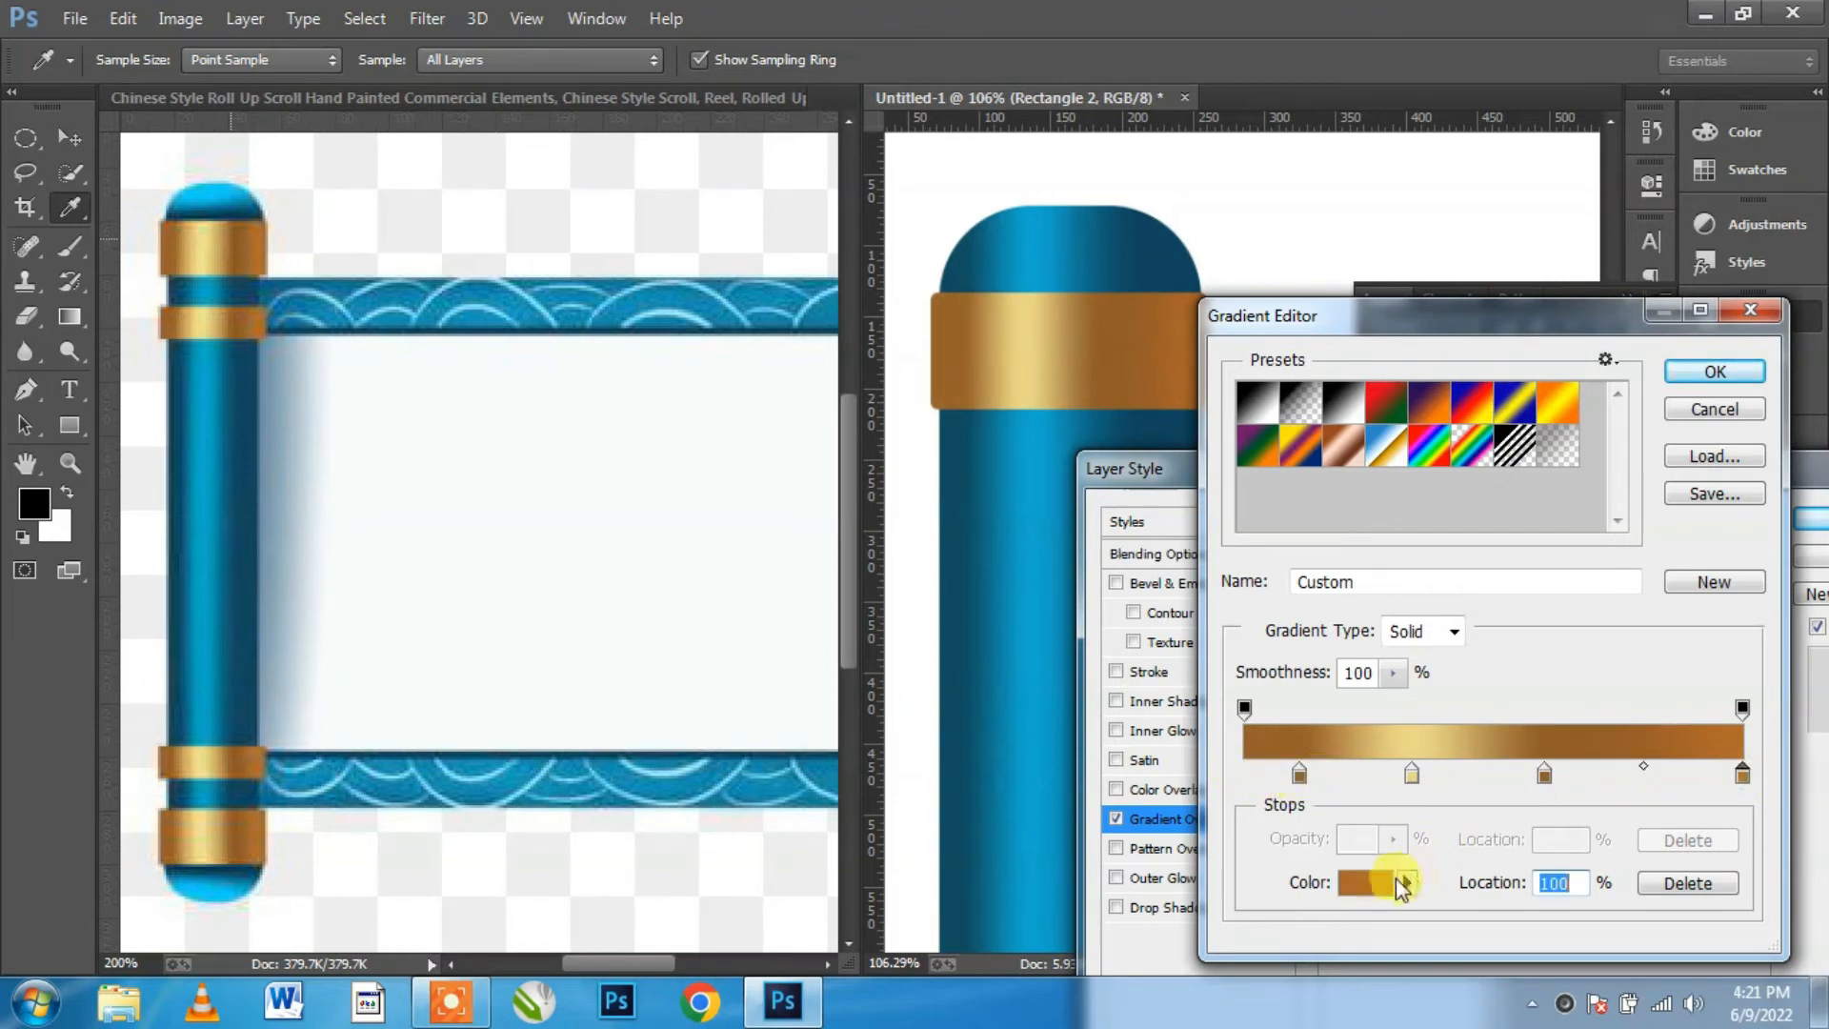
{"action": "left_click", "coordinate": [1365, 882]}
{"action": "left_click_drag", "start_coordinate": [845, 330], "coordinate": [848, 306]}
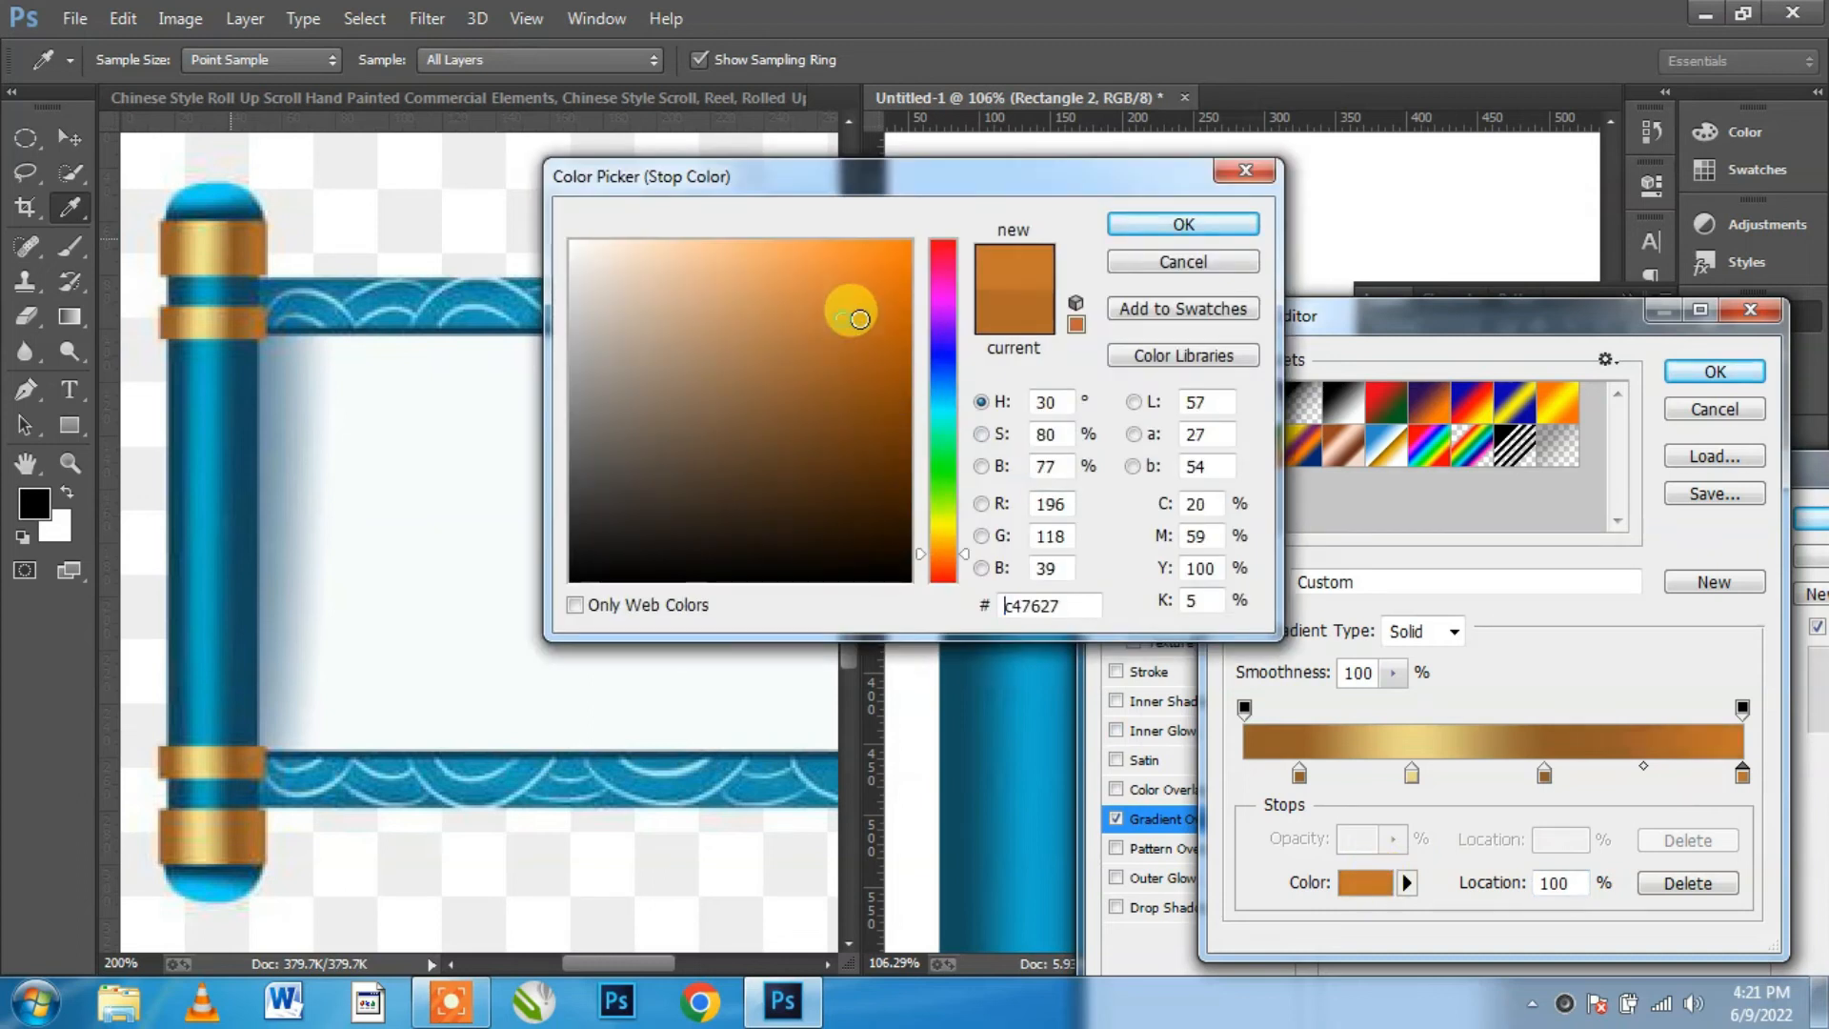
{"action": "left_click", "coordinate": [1181, 227]}
{"action": "left_click", "coordinate": [1698, 378]}
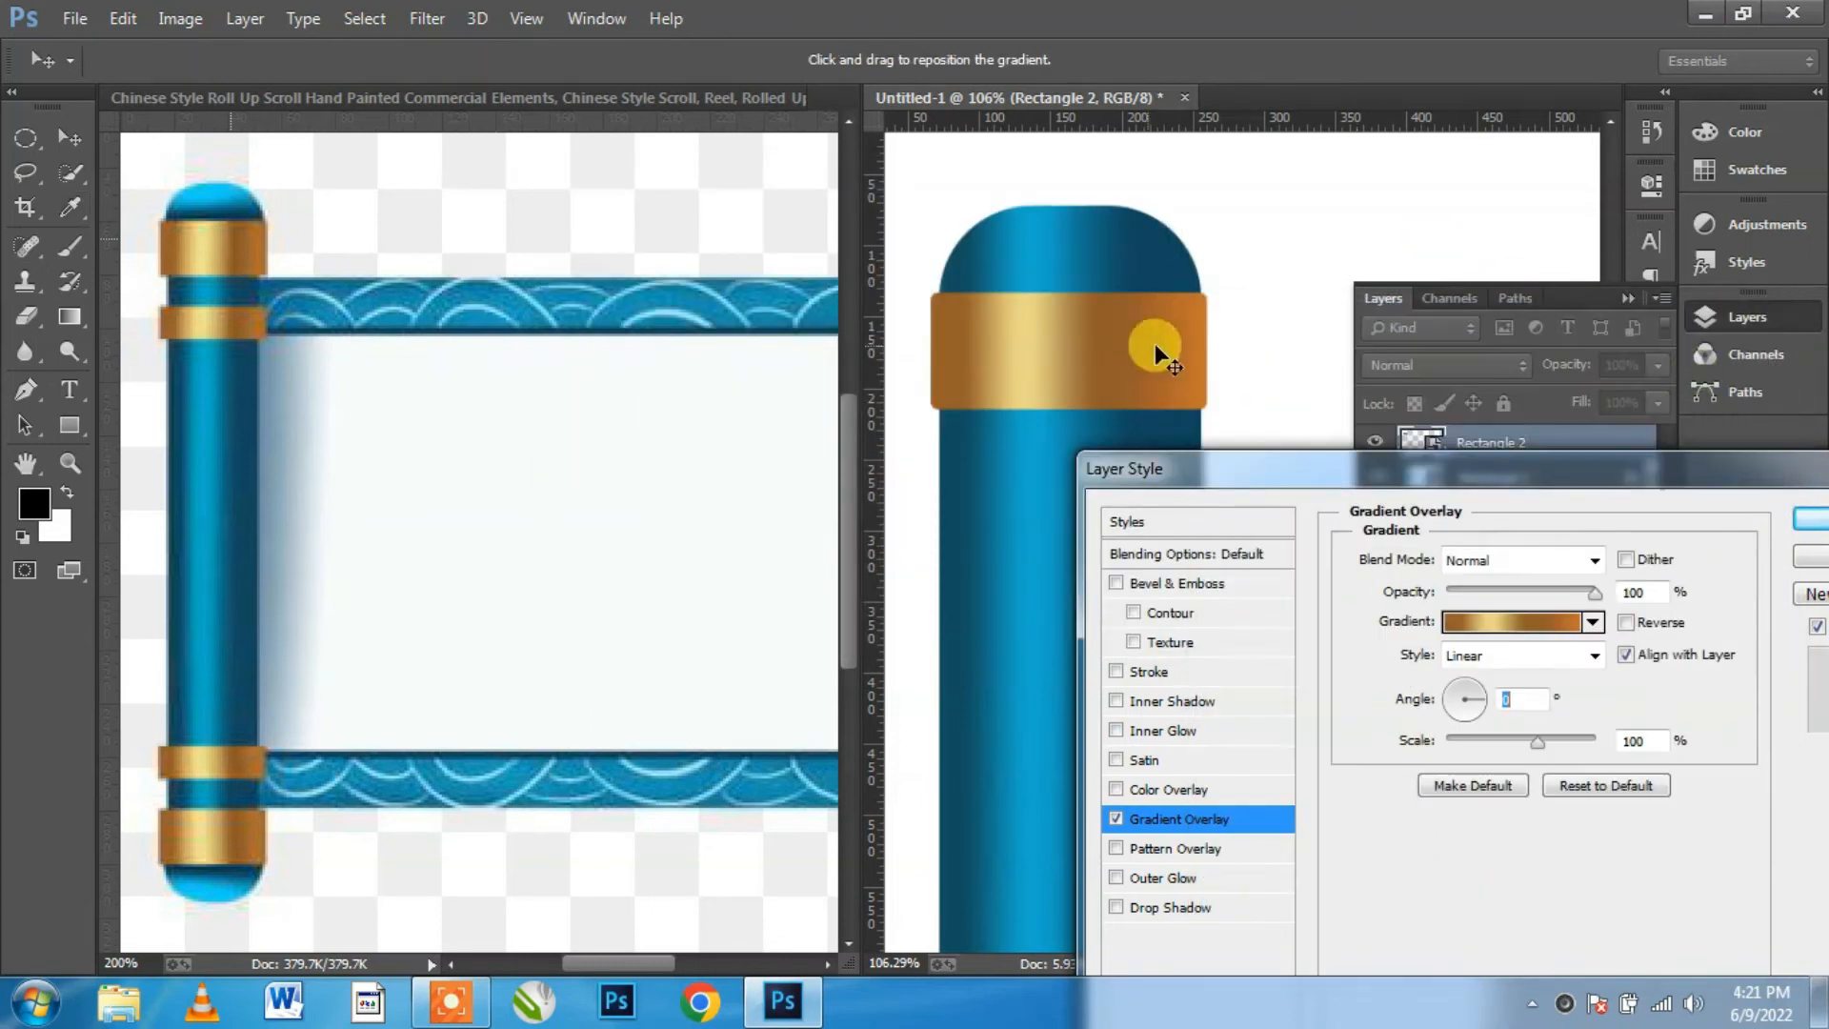
{"action": "left_click_drag", "start_coordinate": [1523, 468], "coordinate": [1114, 441]}
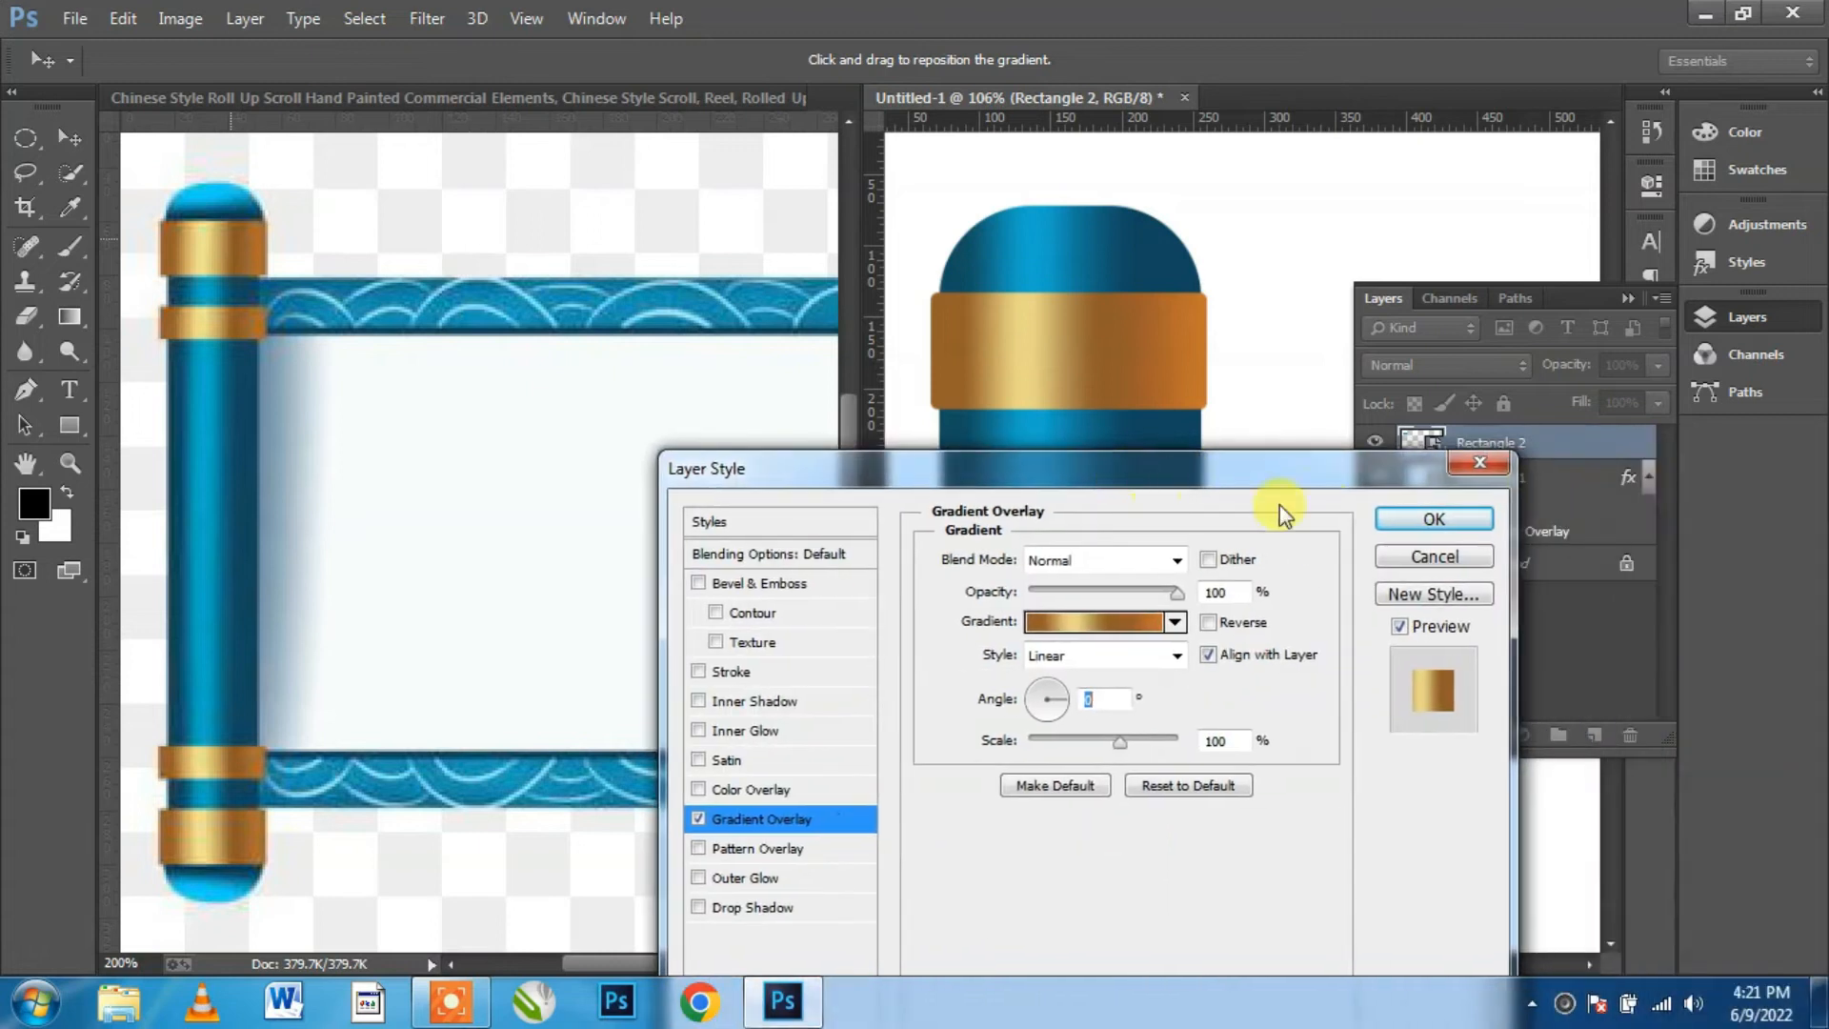
{"action": "left_click", "coordinate": [1433, 519]}
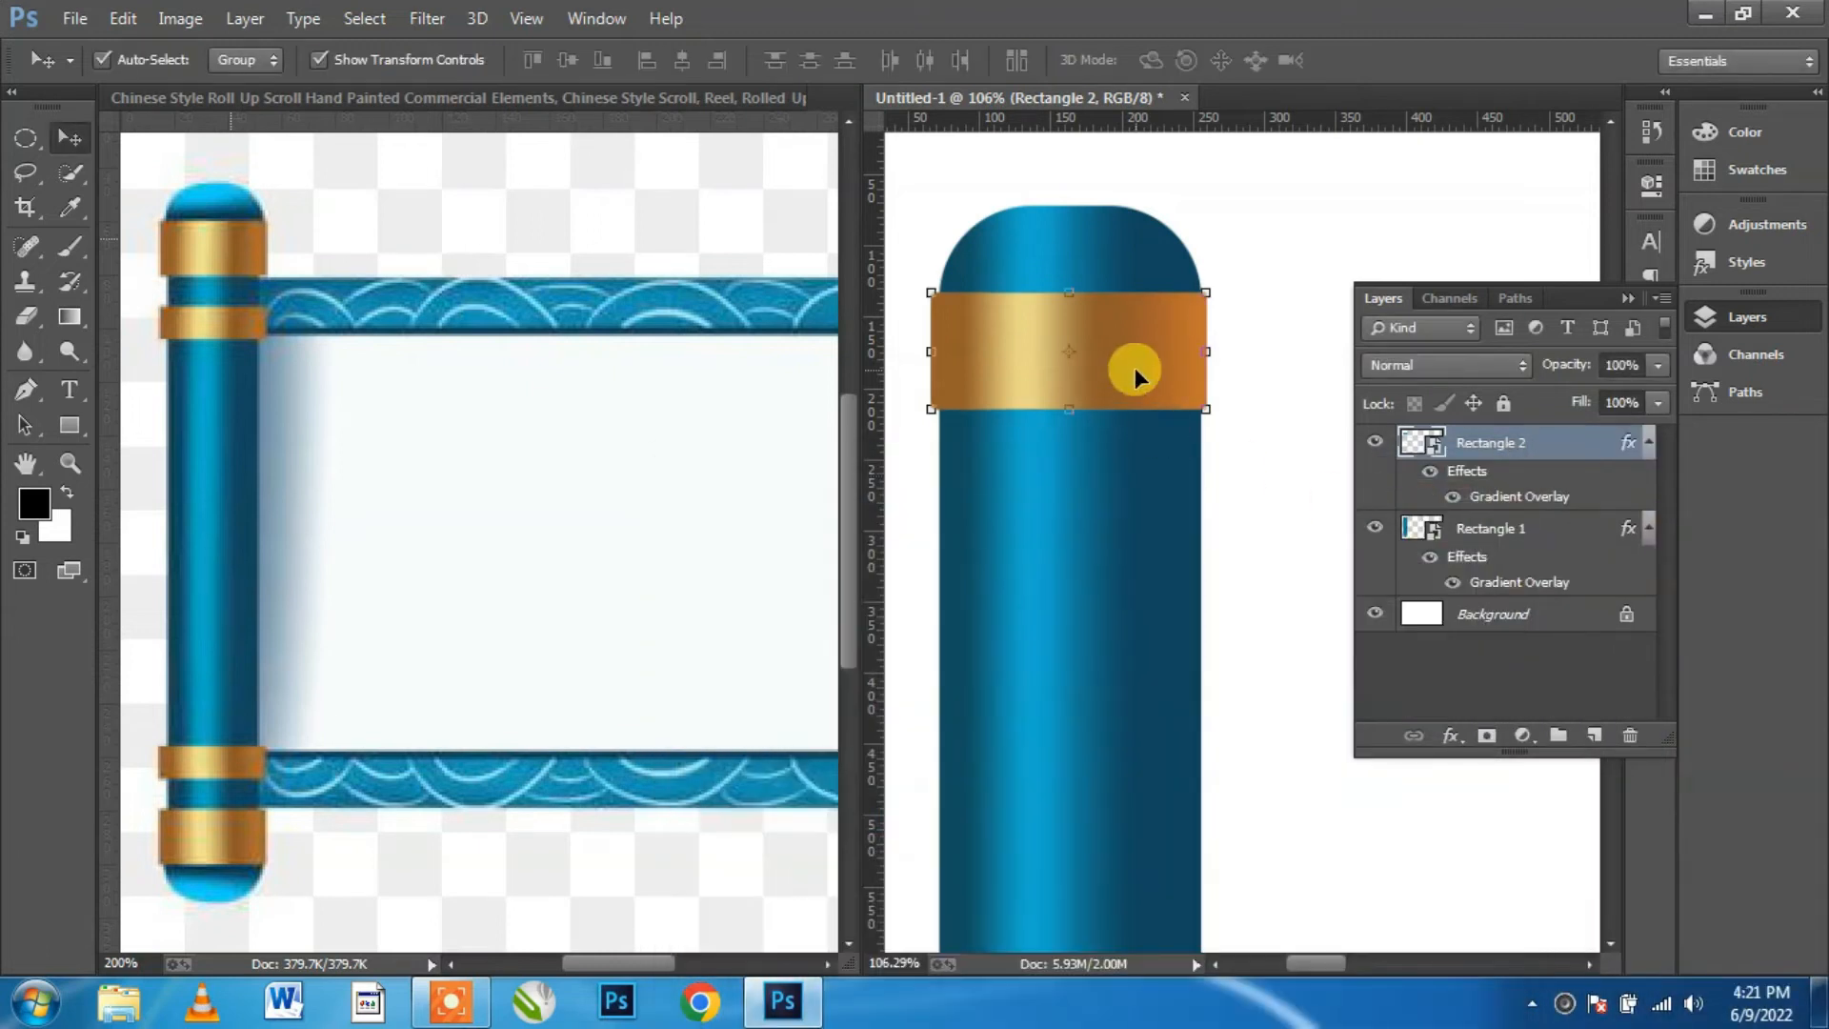
Step: Duplicate the Rectangle 2 gold band and place the copy a short gap below the original on the blue bar
{"action": "right_click", "coordinate": [1556, 448]}
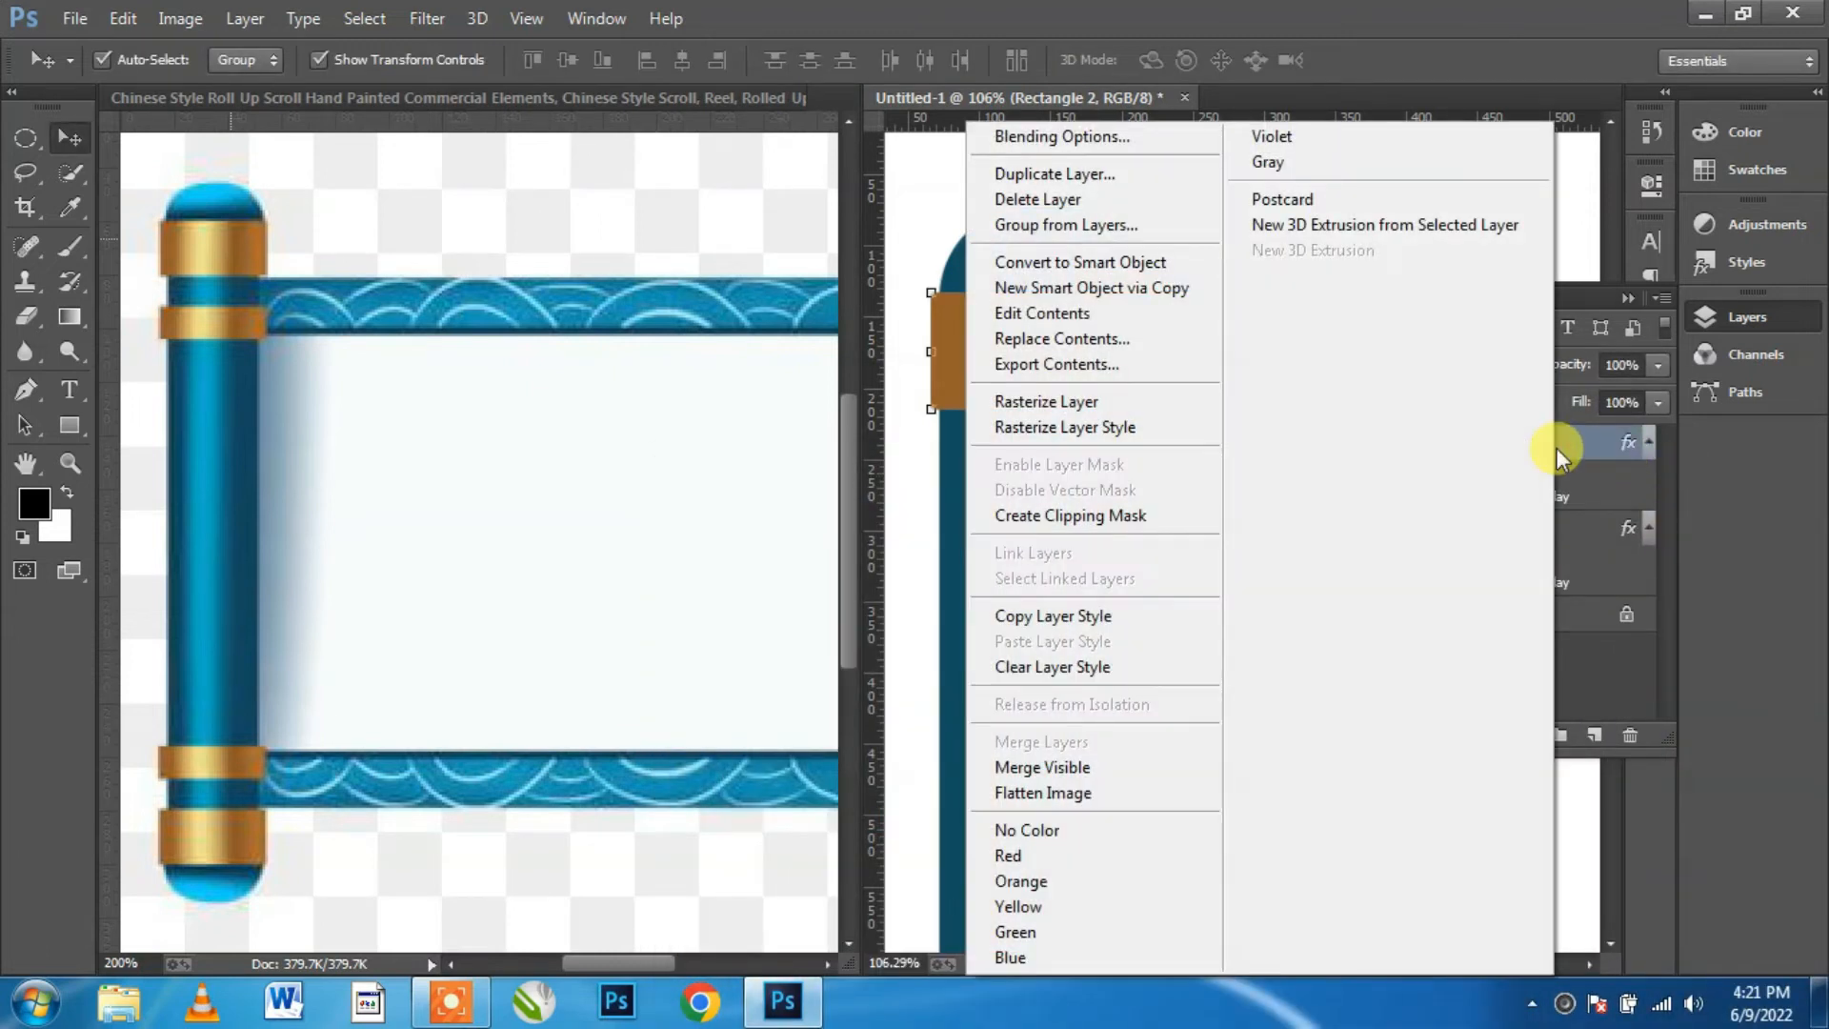
{"action": "left_click", "coordinate": [1139, 175]}
{"action": "left_click", "coordinate": [1127, 300]}
{"action": "left_click_drag", "start_coordinate": [1139, 344], "coordinate": [1141, 512]}
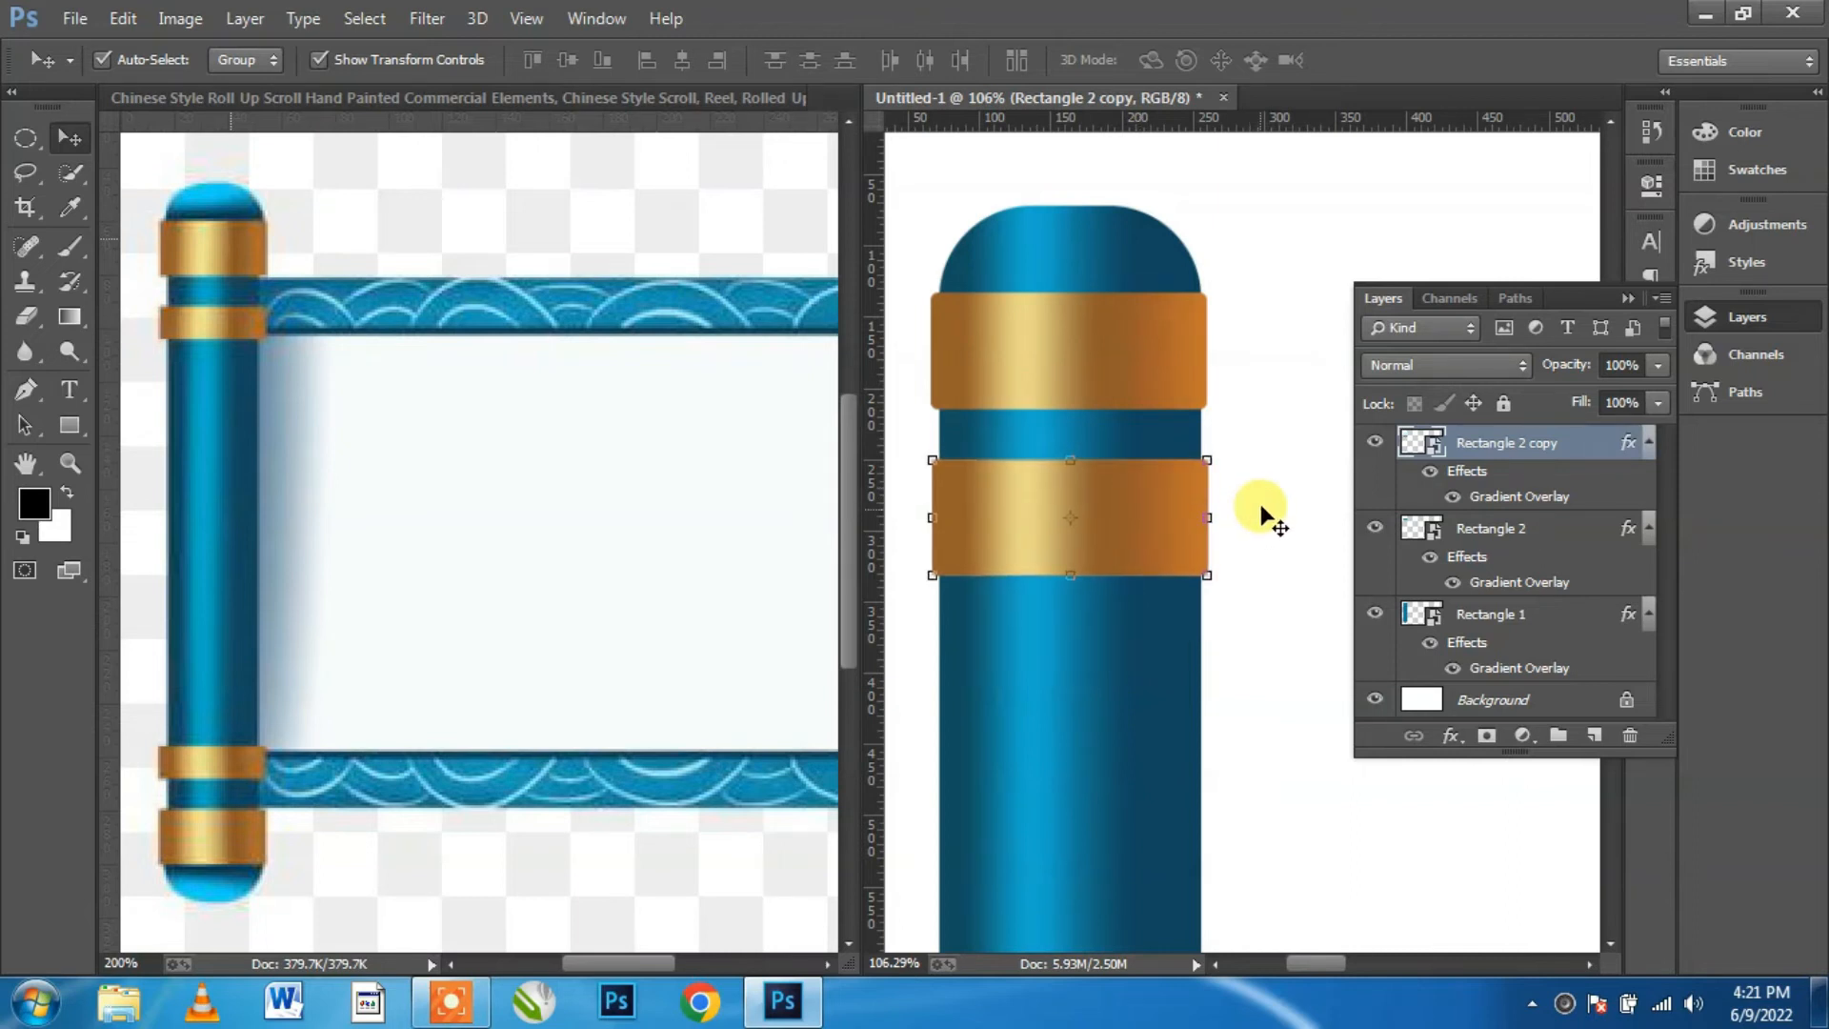
Step: Scale the copied band's height to 50% and nudge the original band slightly right to align with it
{"action": "key", "text": "ctrl+t"}
{"action": "left_click_drag", "start_coordinate": [1070, 574], "coordinate": [1075, 518]}
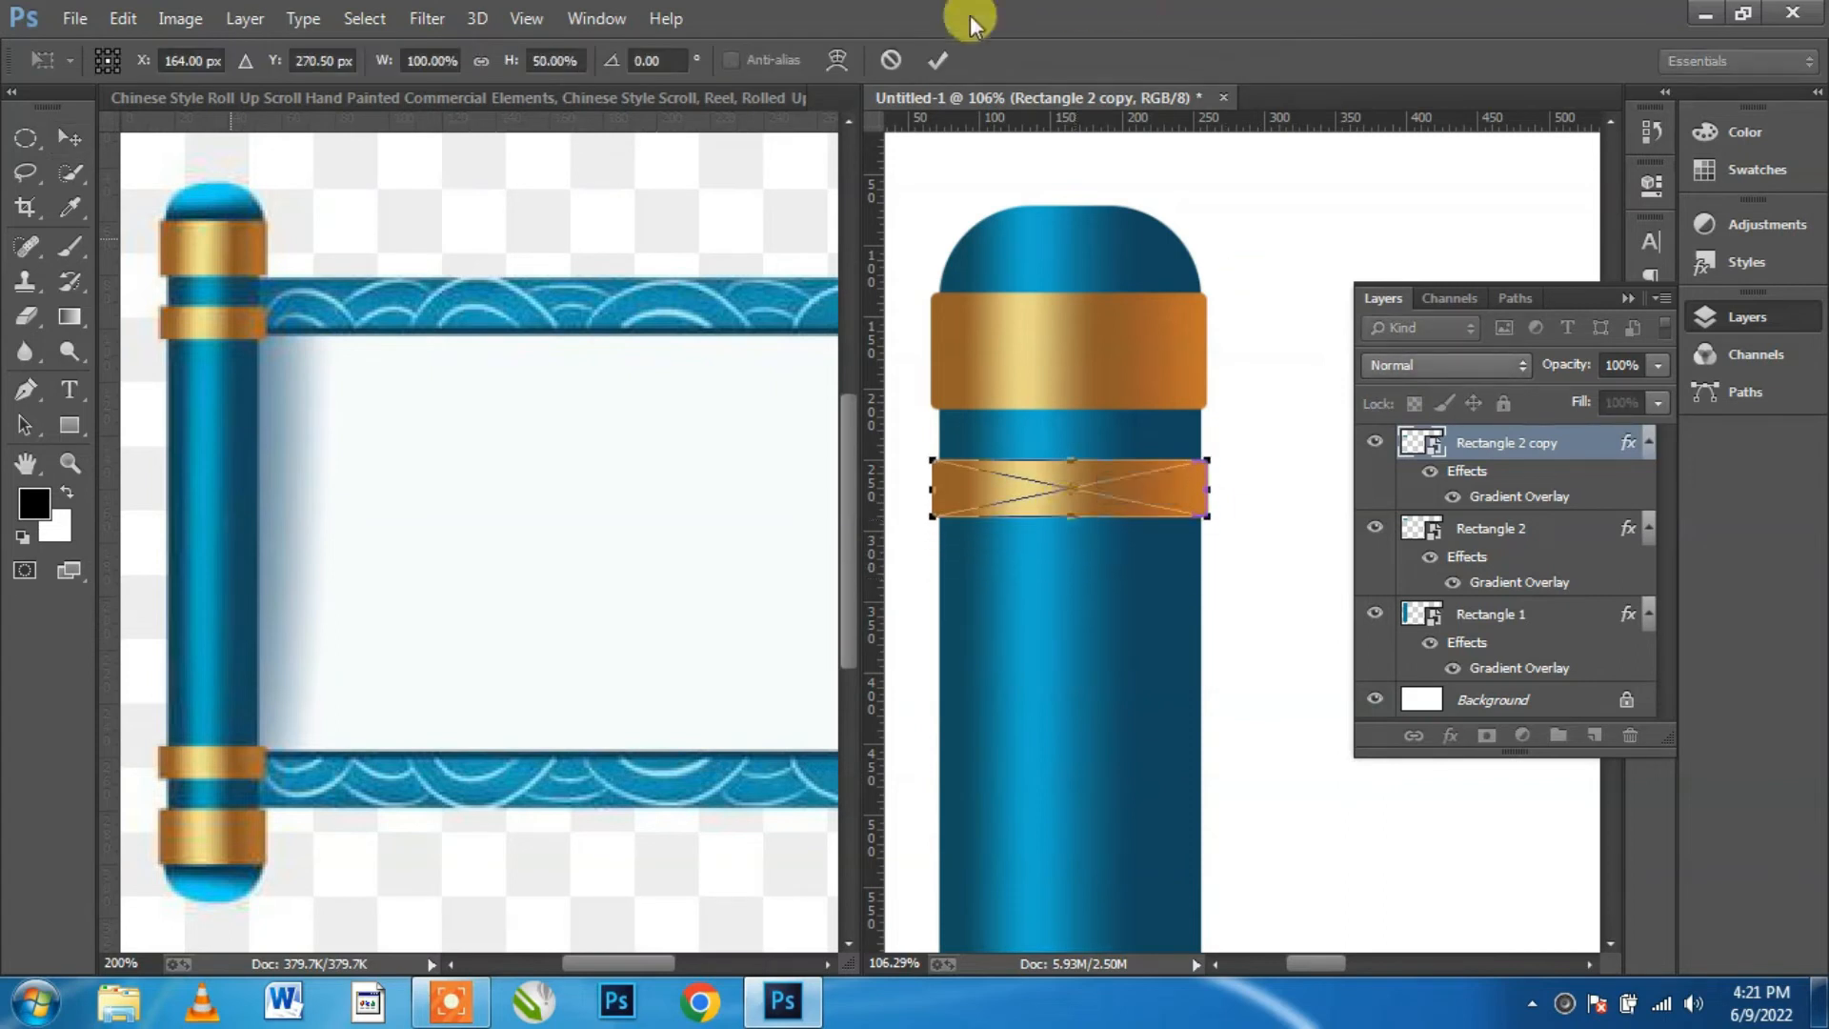
{"action": "left_click", "coordinate": [937, 61]}
{"action": "left_click", "coordinate": [1085, 341]}
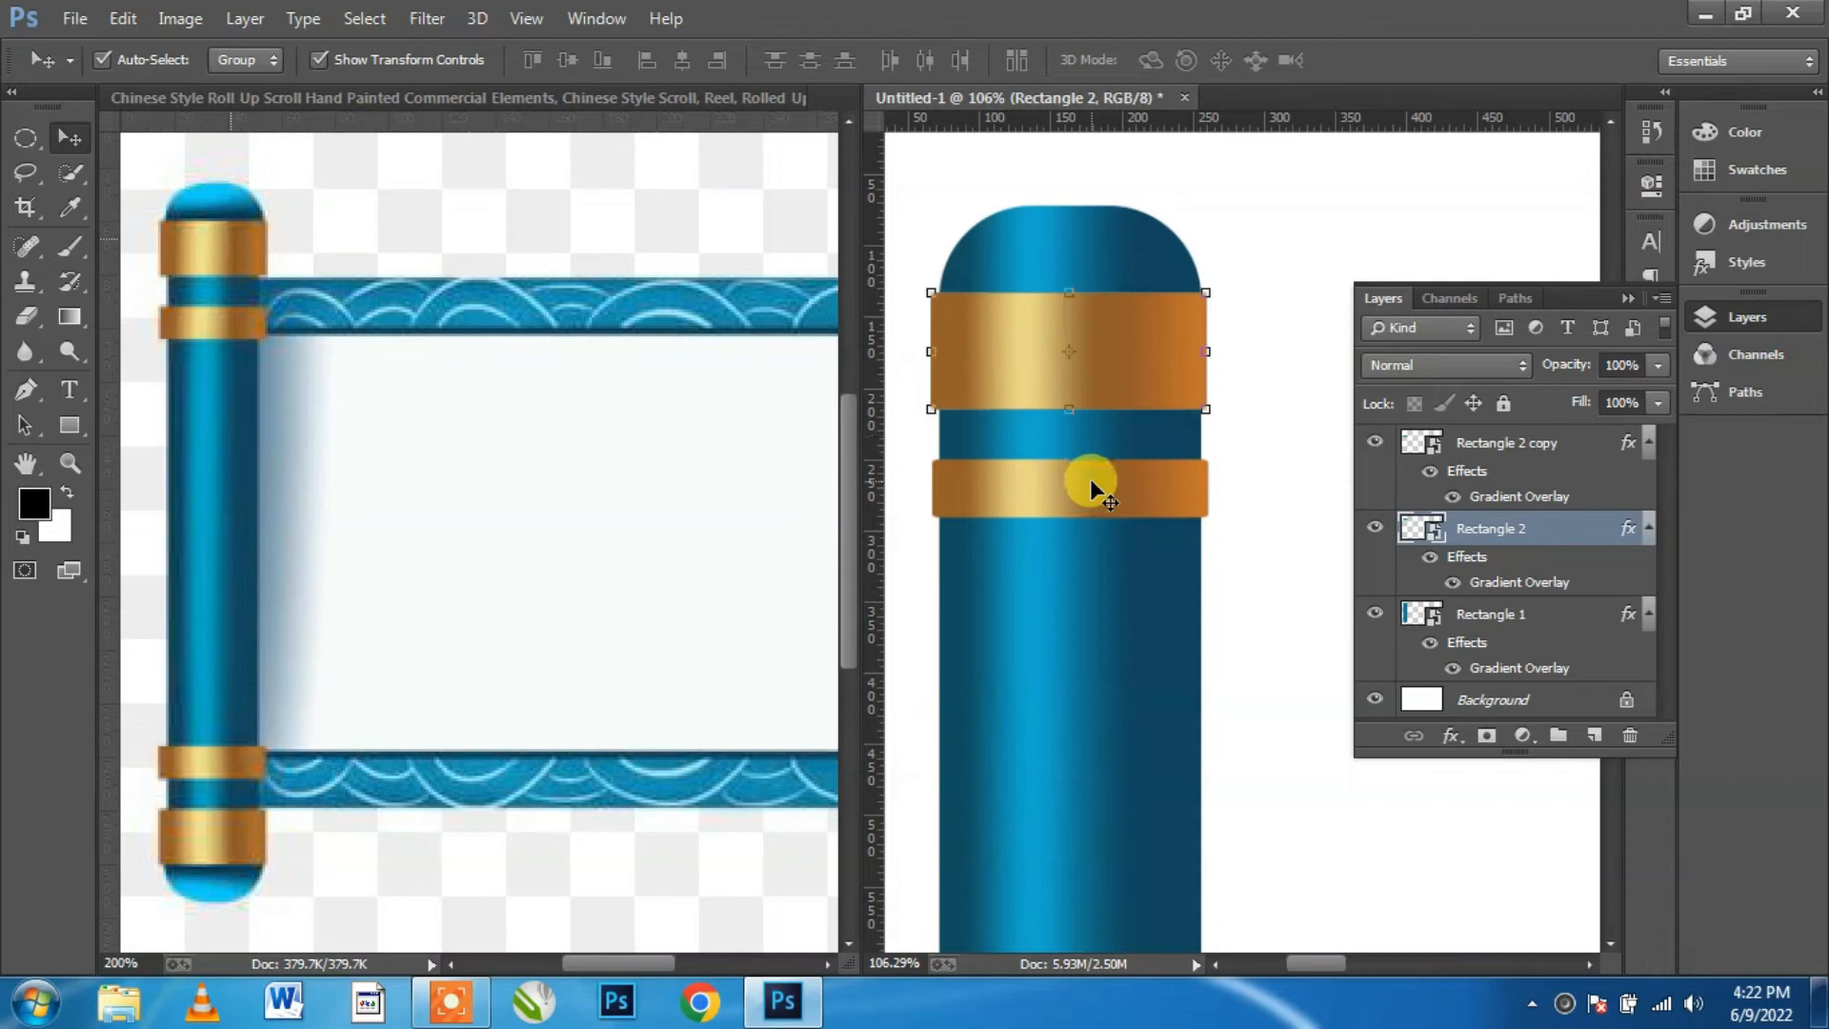
{"action": "key", "text": "Right"}
{"action": "key", "text": "Right"}
{"action": "left_click", "coordinate": [1247, 280]}
Step: Group the two gold bands and place a duplicate of the group near the blue bar's lower end
{"action": "scroll", "coordinate": [1104, 443], "scroll_direction": "down", "scroll_amount": 3}
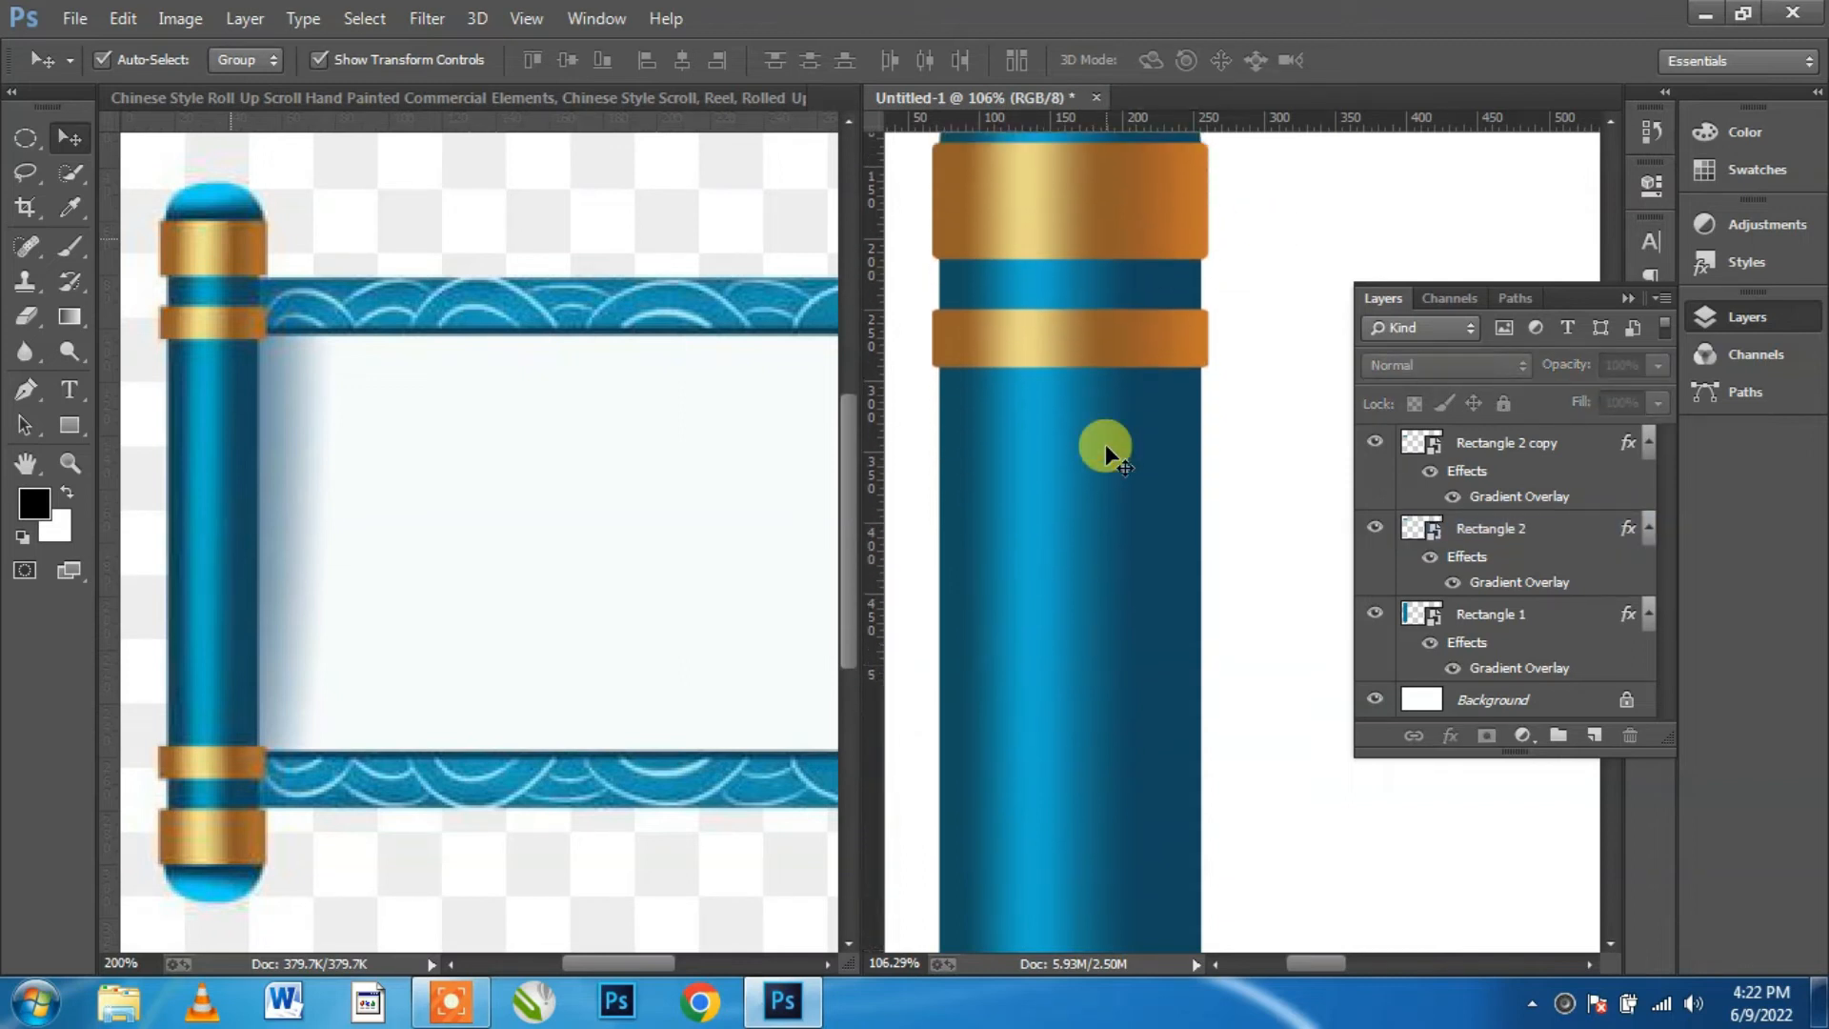
{"action": "key", "text": "ctrl+minus"}
{"action": "key", "text": "ctrl+minus"}
{"action": "scroll", "coordinate": [1110, 504], "scroll_direction": "down", "scroll_amount": 5}
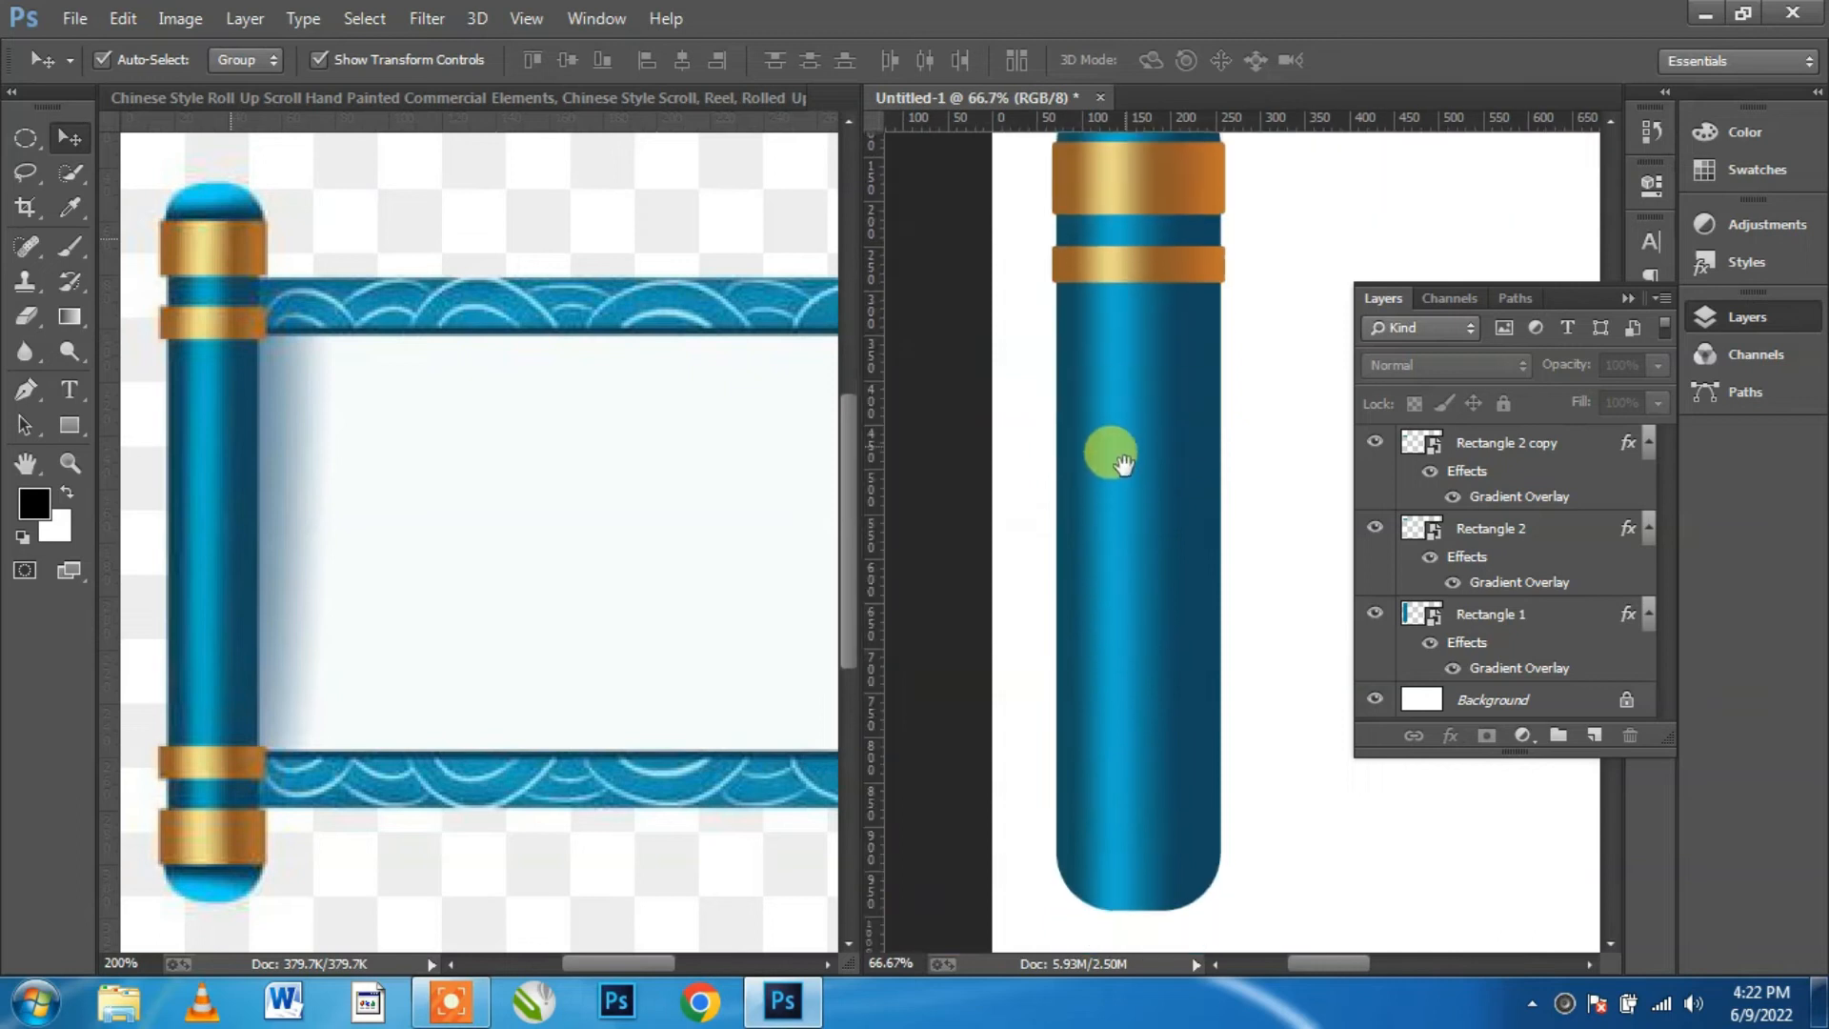
{"action": "scroll", "coordinate": [1112, 458], "scroll_direction": "up", "scroll_amount": 1}
{"action": "left_click", "coordinate": [1162, 243]}
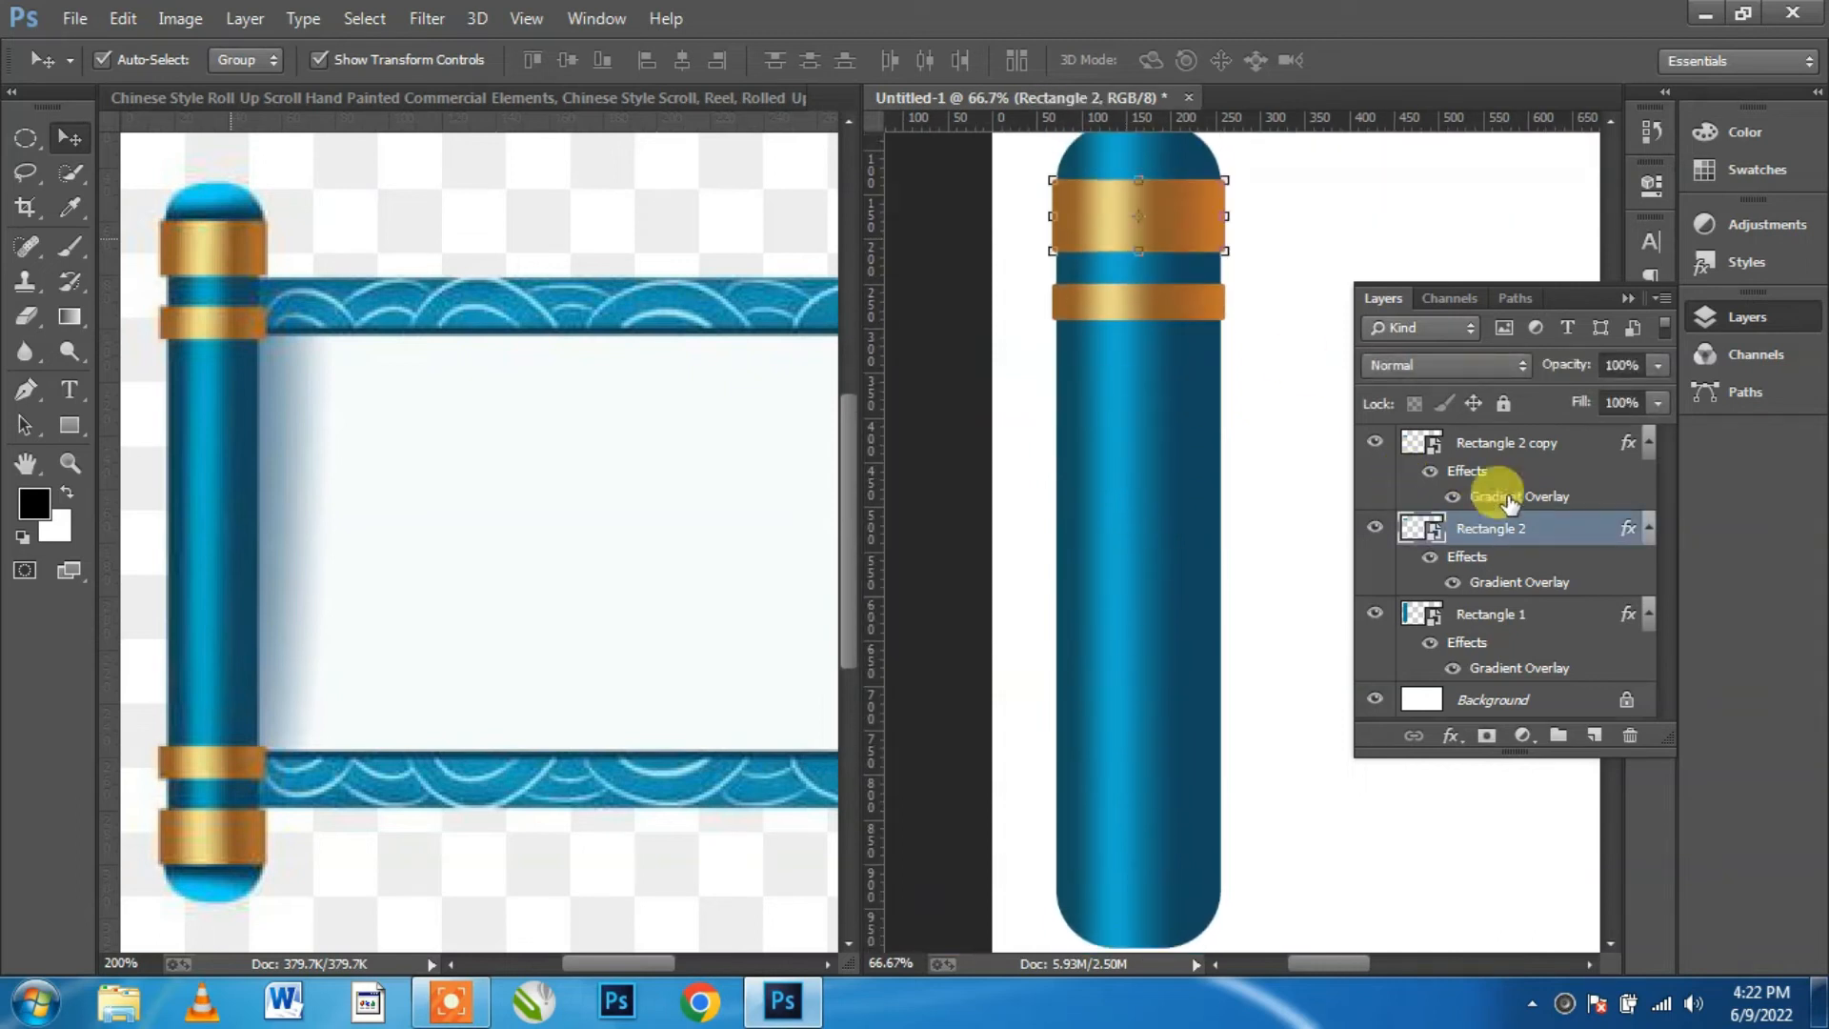
{"action": "left_click", "coordinate": [1495, 443], "text": "ctrl"}
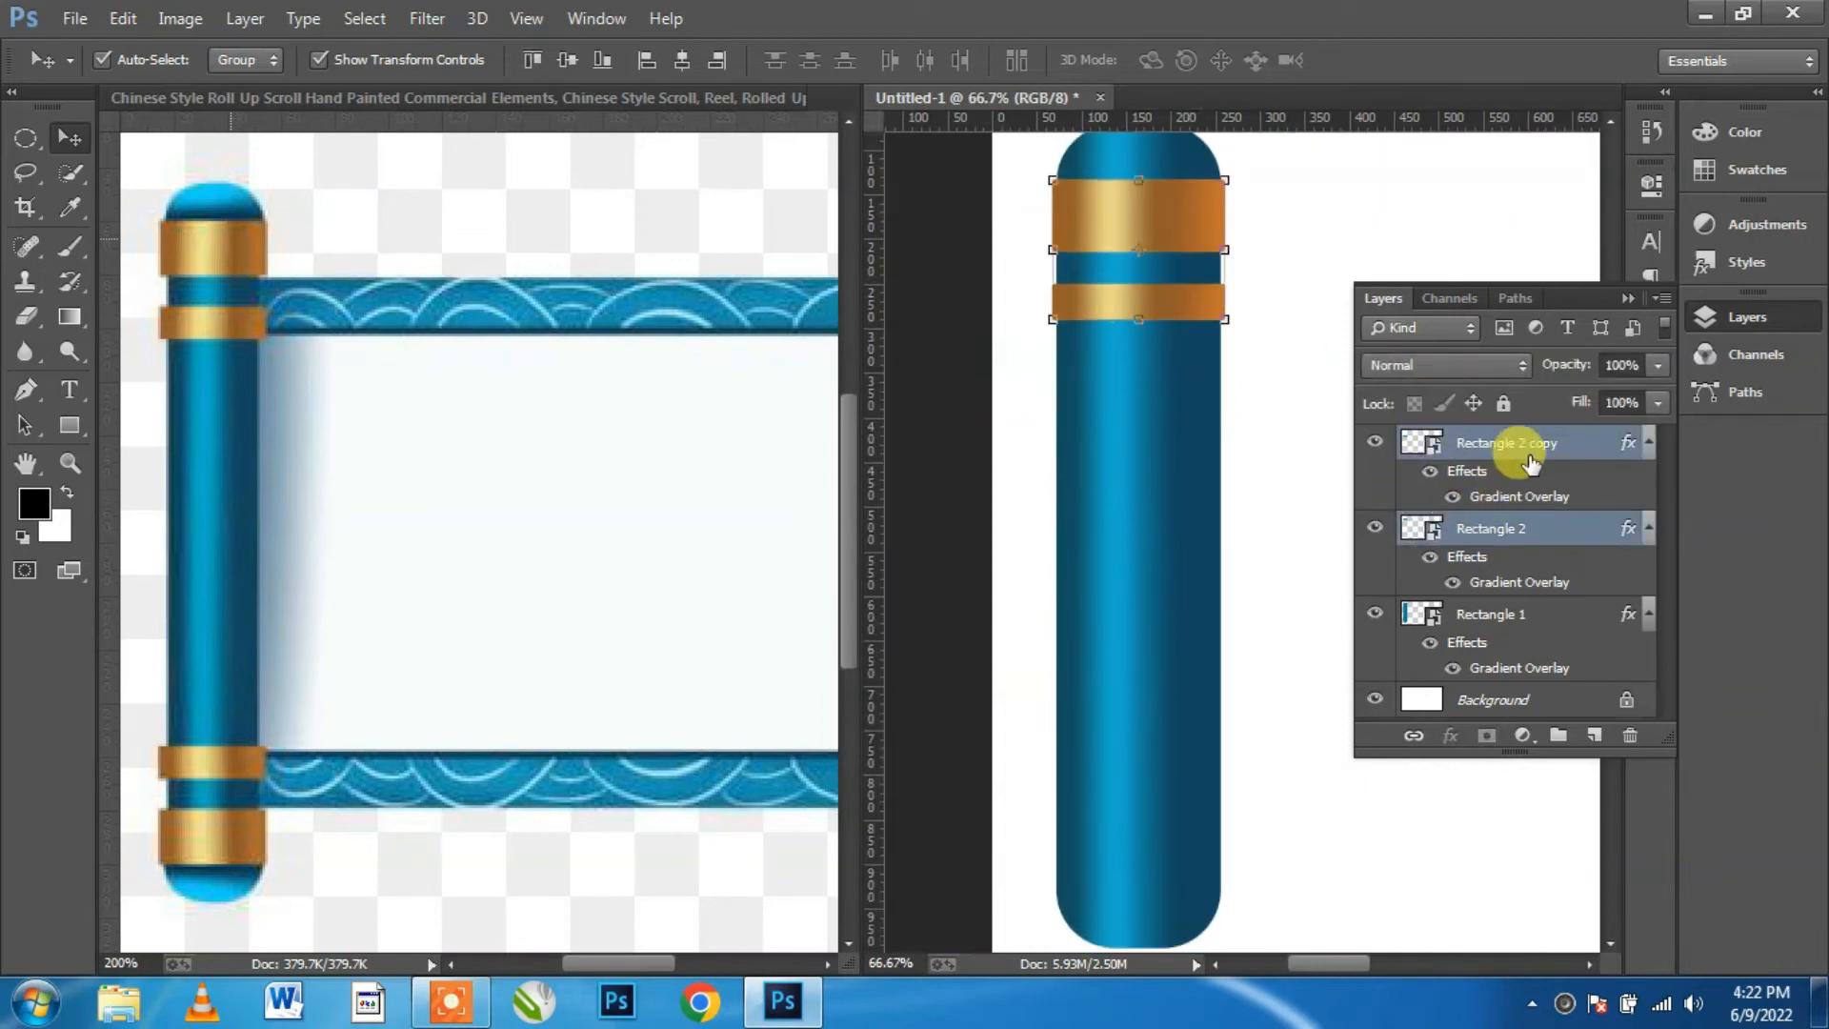
{"action": "key", "text": "ctrl+g"}
{"action": "left_click_drag", "start_coordinate": [1158, 229], "coordinate": [1156, 807], "text": "alt"}
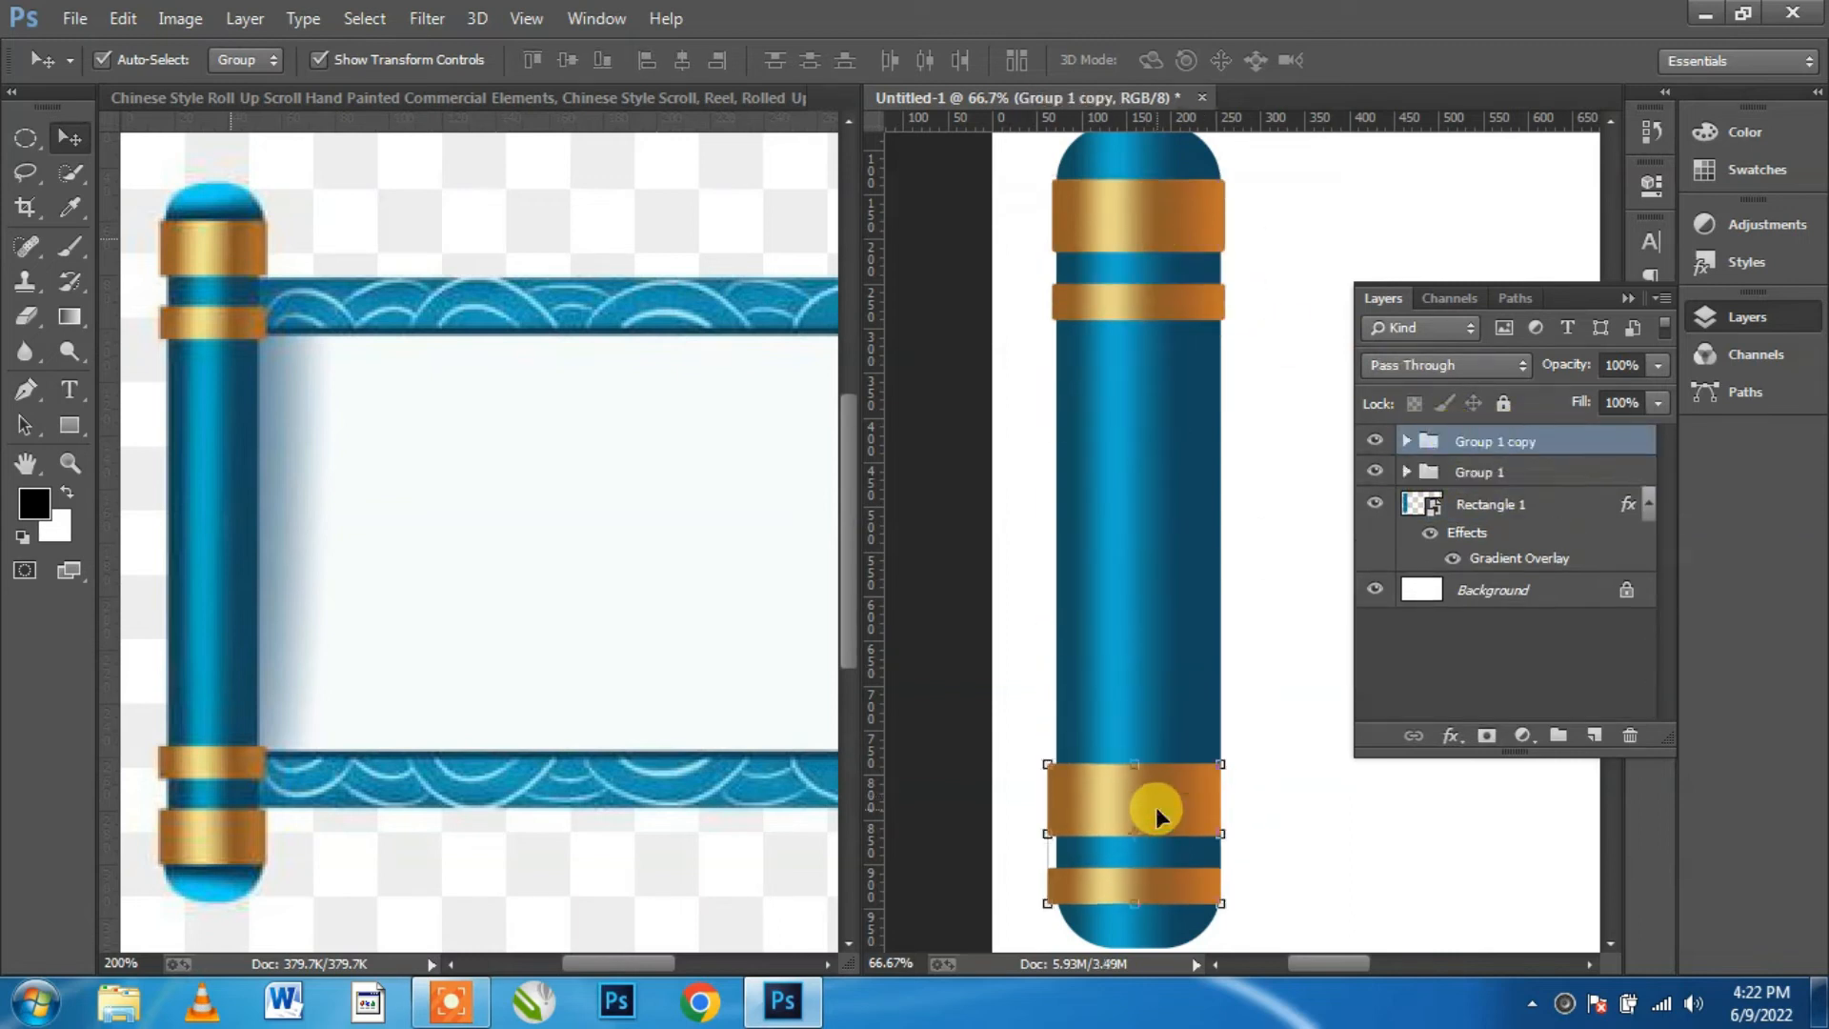
Step: Flip the duplicated band group vertically and nudge it to X 164 px, Y 851 px, in line with the bar
{"action": "key", "text": "ctrl+t"}
{"action": "right_click", "coordinate": [1169, 802]}
{"action": "left_click", "coordinate": [1243, 783]}
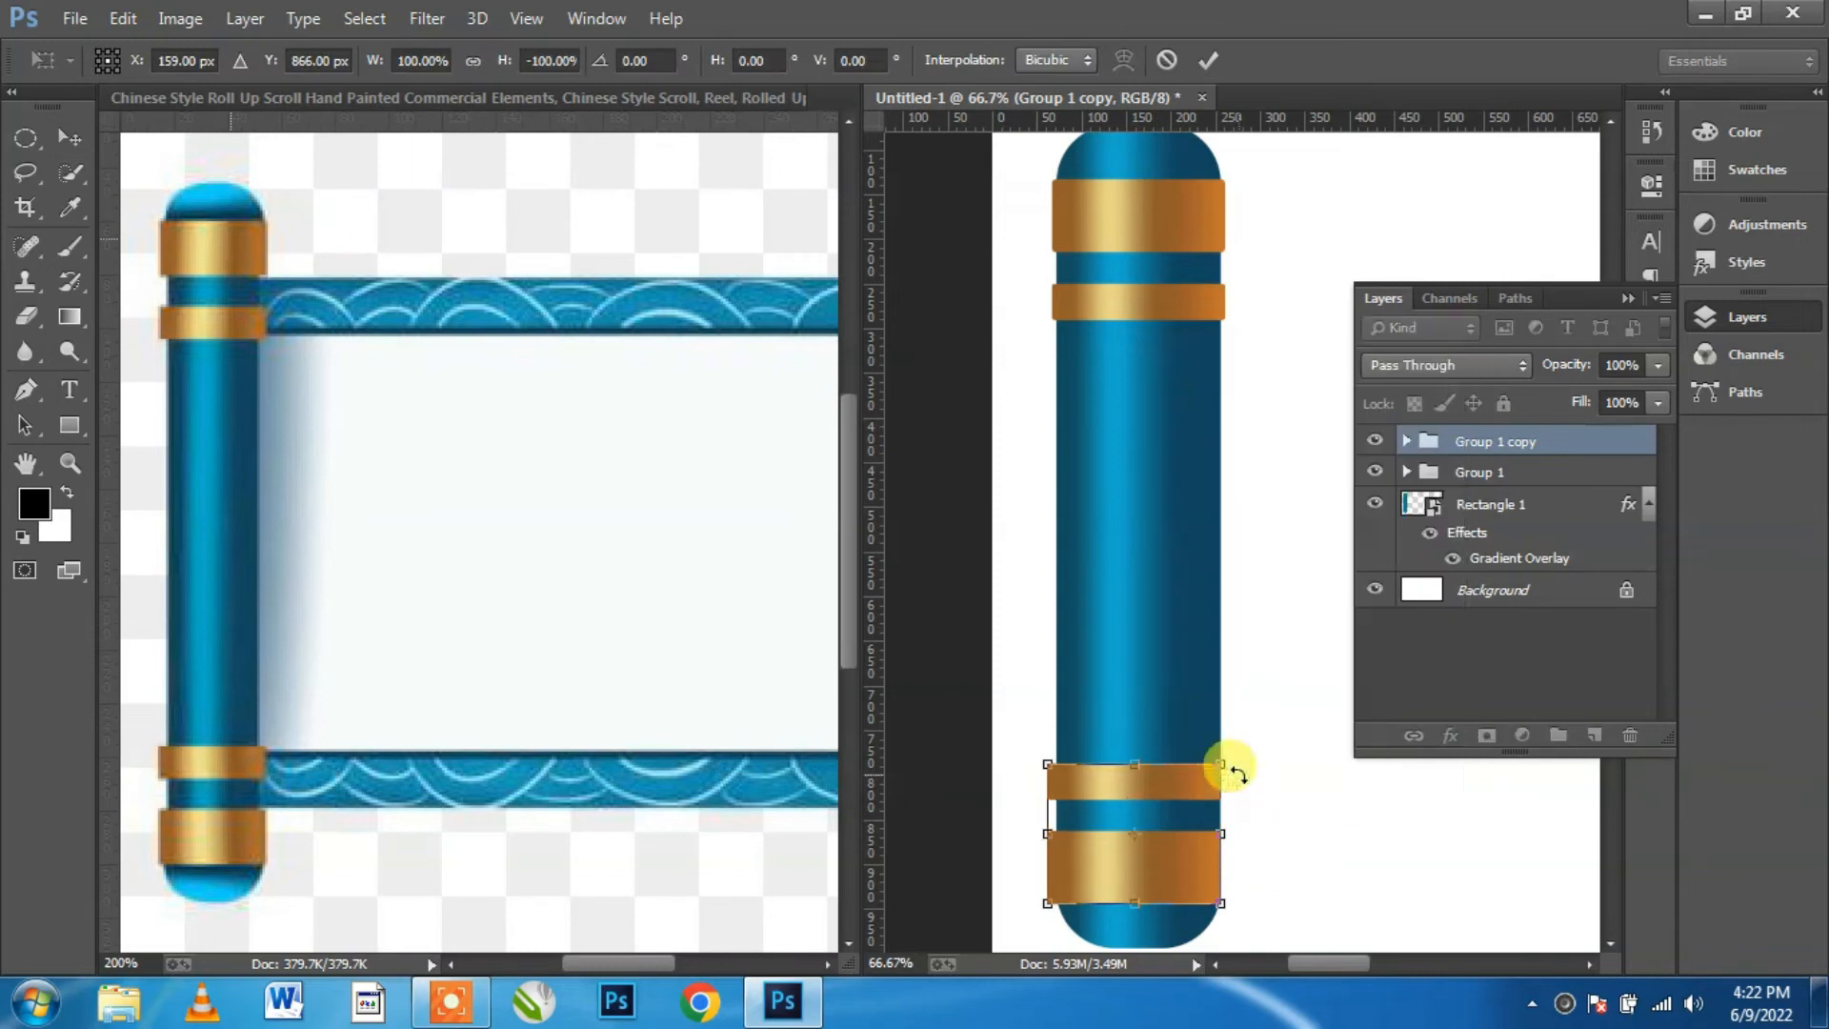
{"action": "key", "text": "Up"}
{"action": "key", "text": "Up"}
{"action": "key", "text": "Up"}
{"action": "key", "text": "Up"}
{"action": "key", "text": "Up"}
{"action": "key", "text": "Up"}
{"action": "key", "text": "Up"}
{"action": "key", "text": "Up"}
{"action": "key", "text": "Up"}
{"action": "key", "text": "Up"}
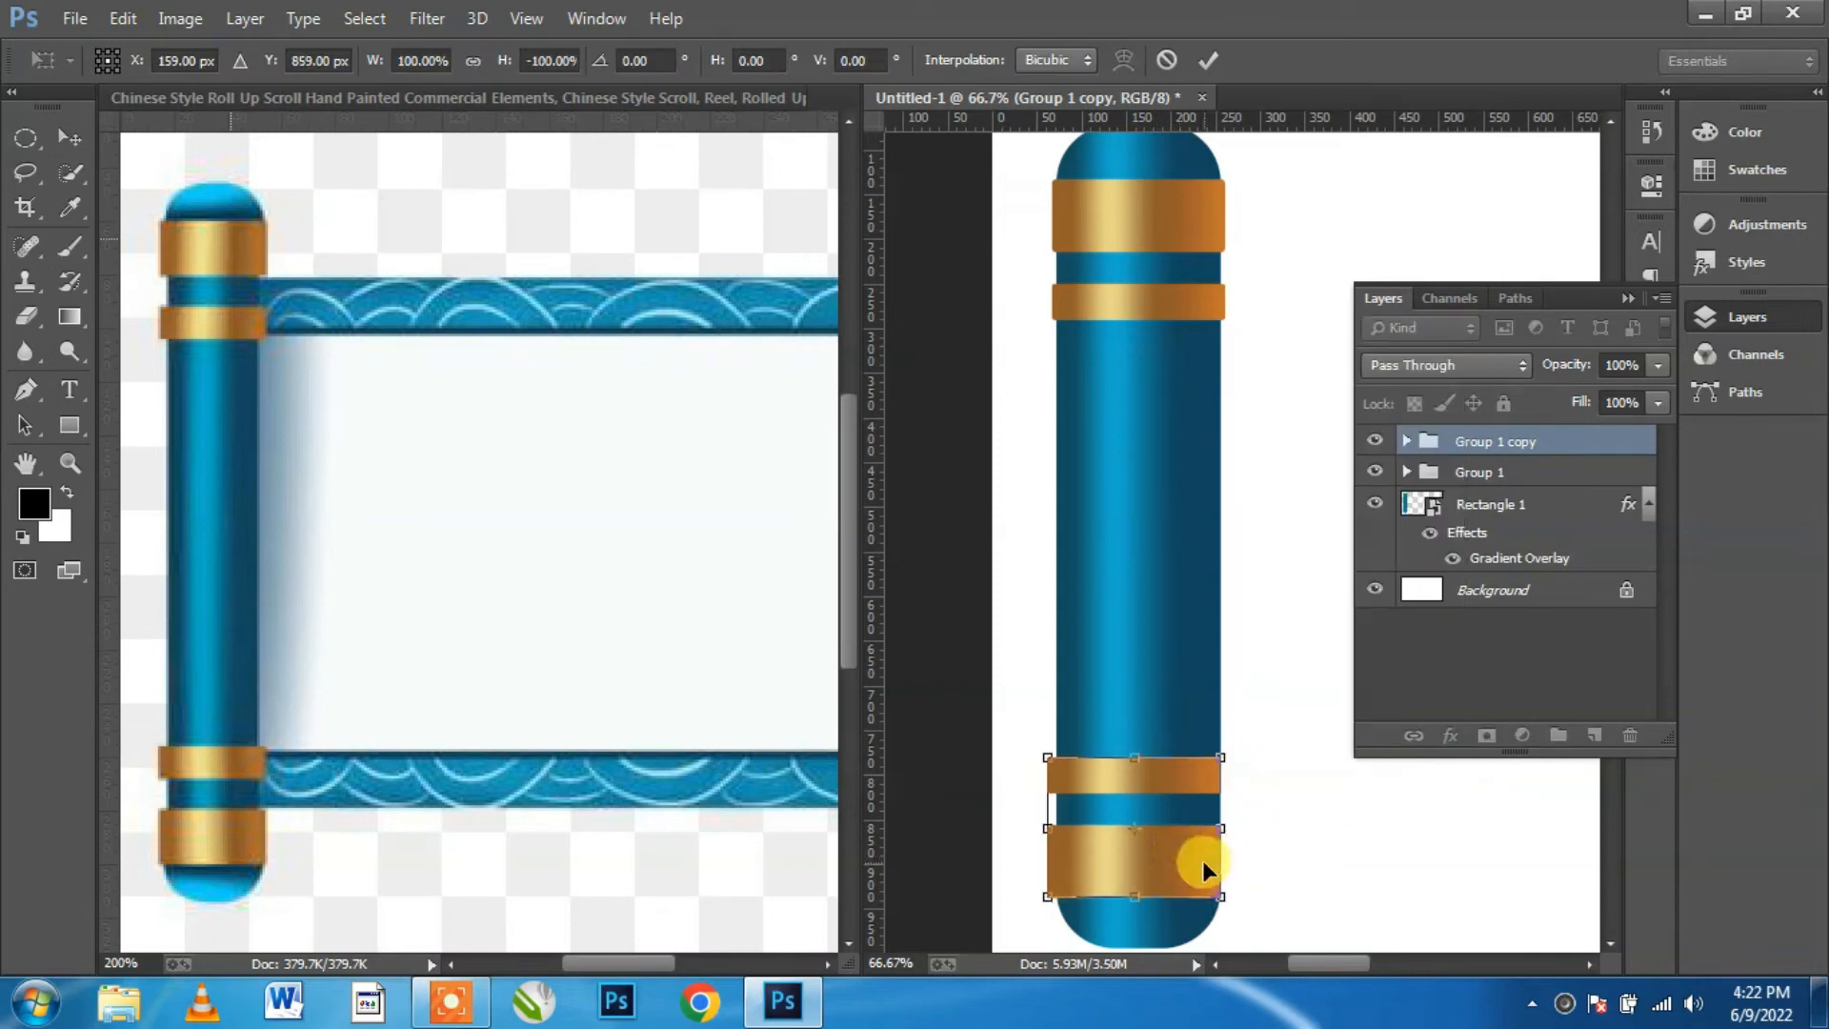
{"action": "key", "text": "Right"}
{"action": "key", "text": "Right"}
{"action": "key", "text": "Right"}
{"action": "key", "text": "Right"}
{"action": "key", "text": "Right"}
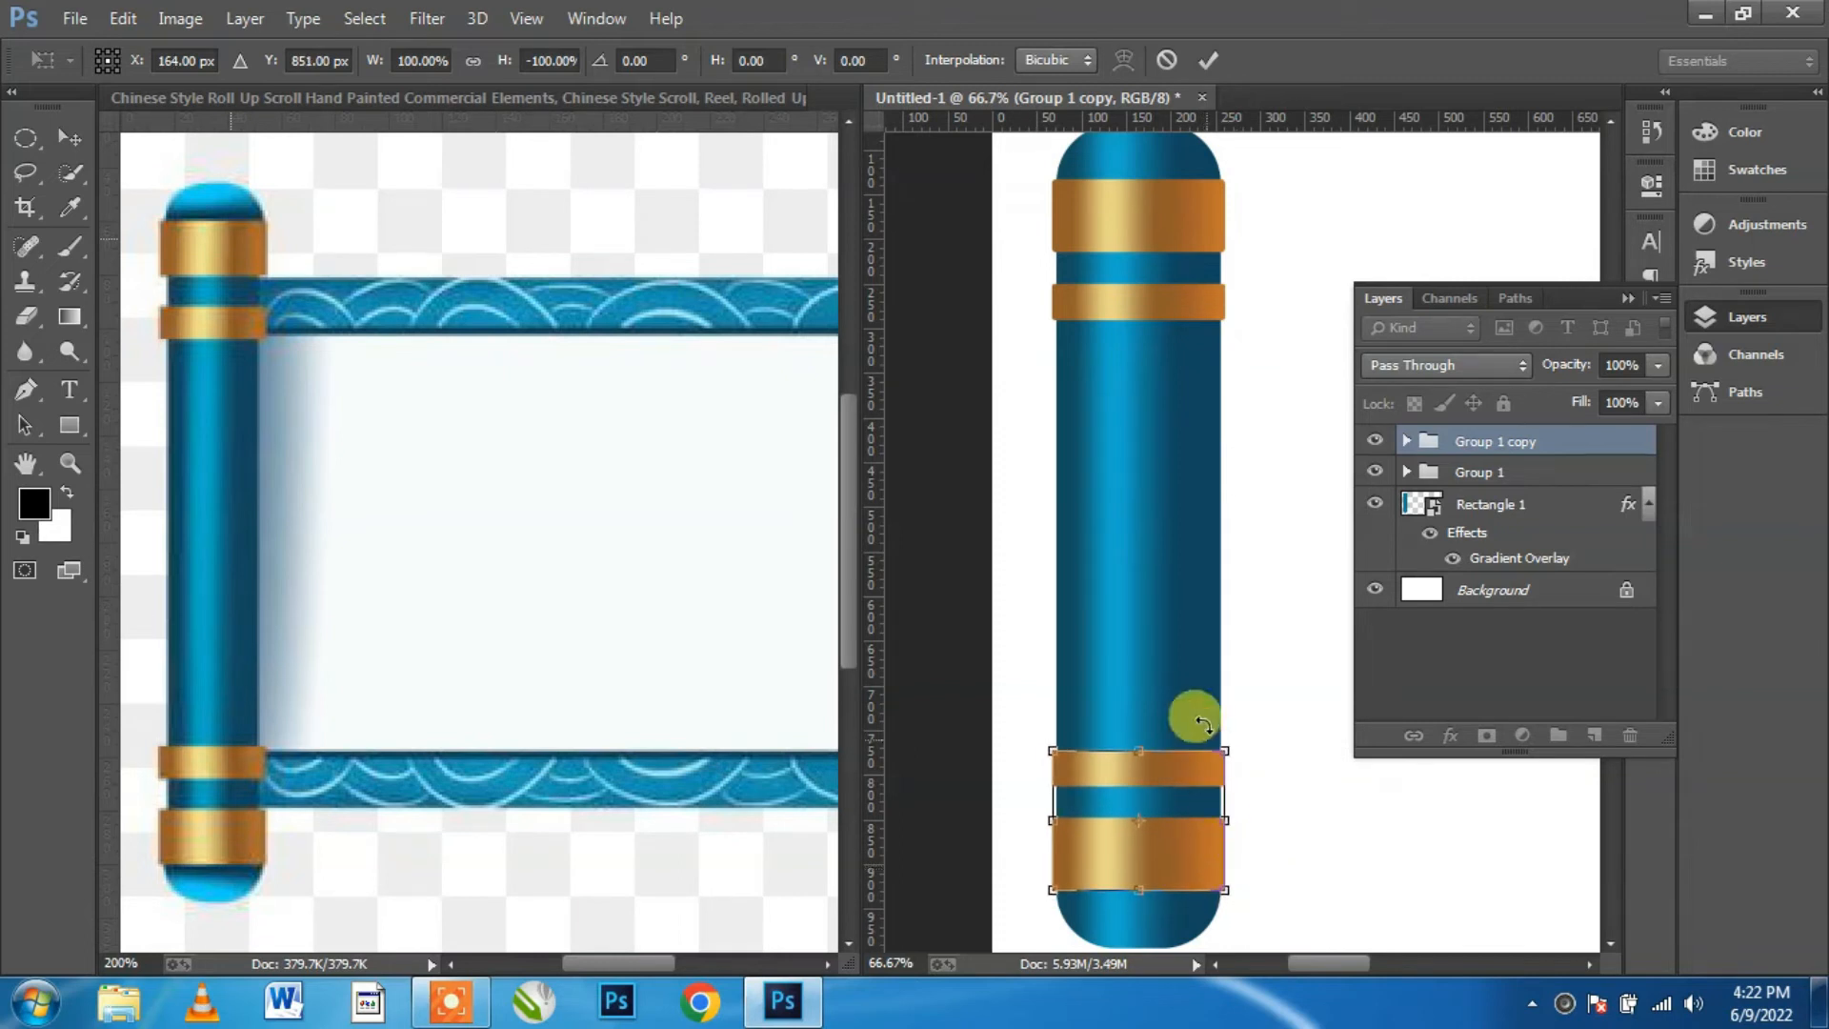
{"action": "key", "text": "Return"}
{"action": "left_click", "coordinate": [1263, 586]}
Step: Add a dark navy #063042 color stop at 100% to the blue bar's Gradient Overlay
{"action": "scroll", "coordinate": [1175, 681], "scroll_direction": "down", "scroll_amount": 1}
{"action": "scroll", "coordinate": [1175, 682], "scroll_direction": "up", "scroll_amount": 3}
{"action": "scroll", "coordinate": [1175, 682], "scroll_direction": "down", "scroll_amount": 3}
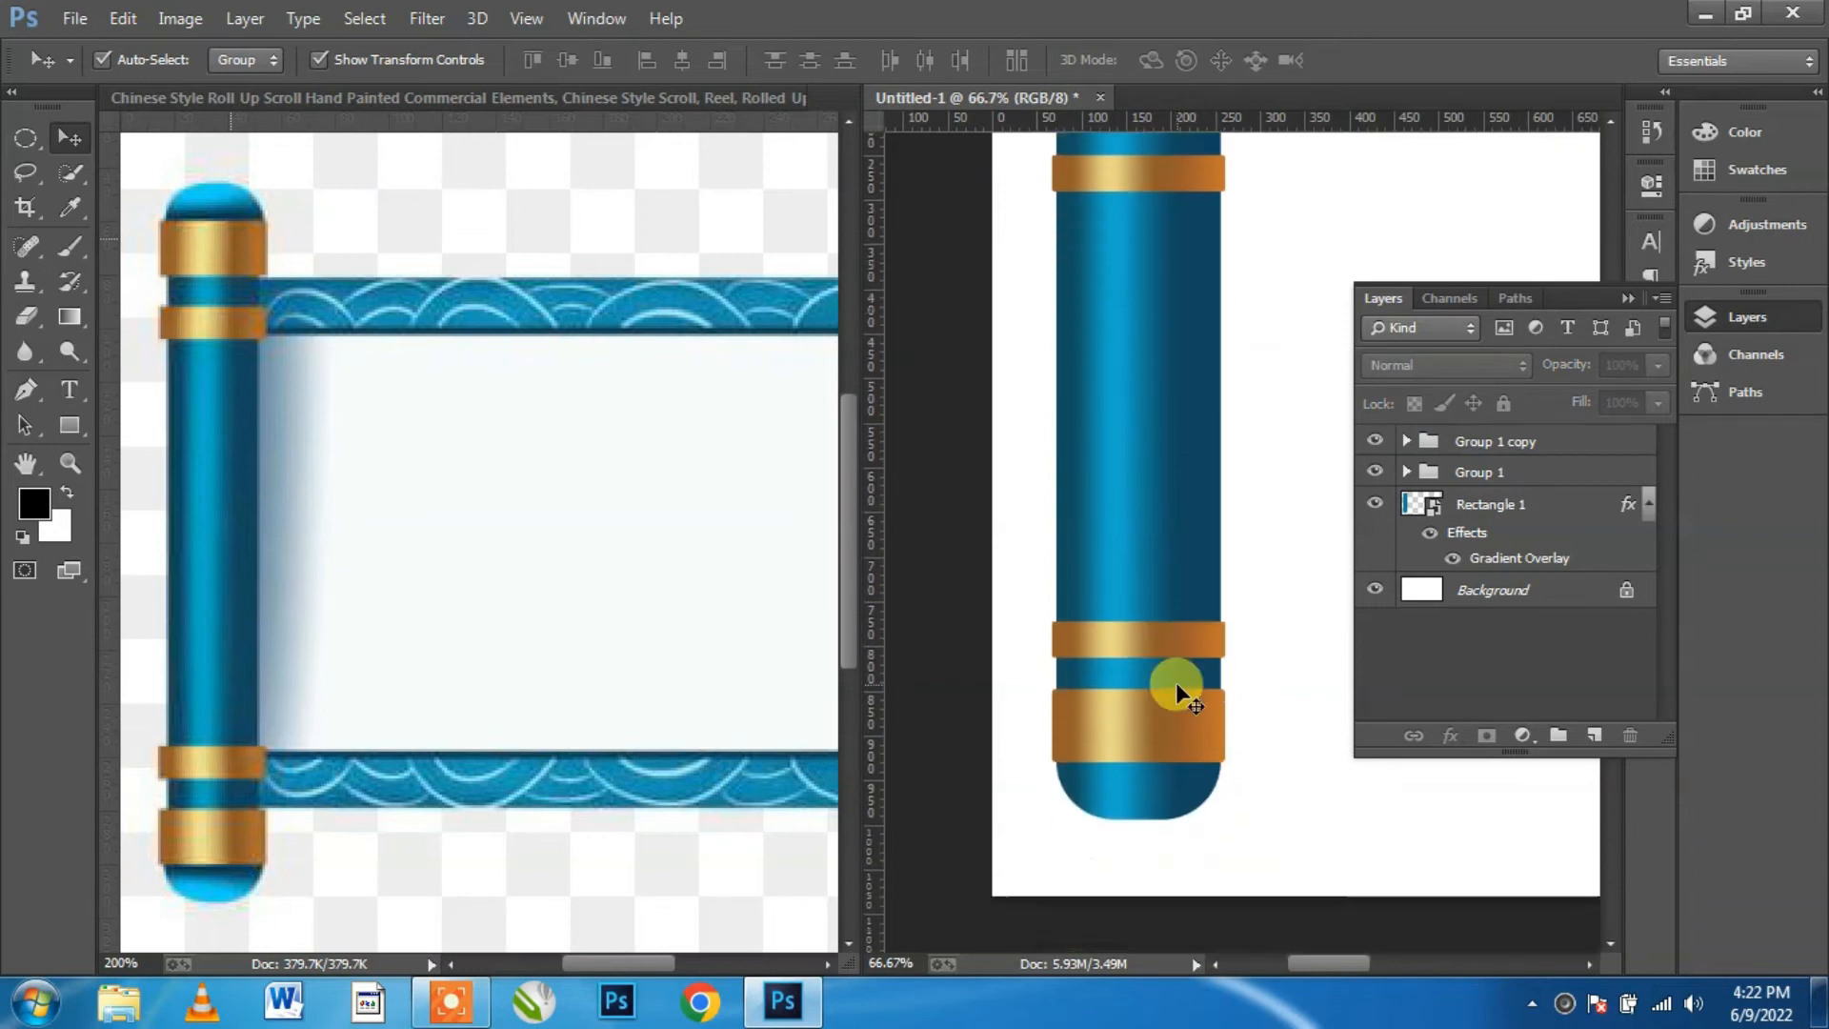
{"action": "scroll", "coordinate": [1175, 682], "scroll_direction": "up", "scroll_amount": 2}
{"action": "left_click", "coordinate": [1168, 592]}
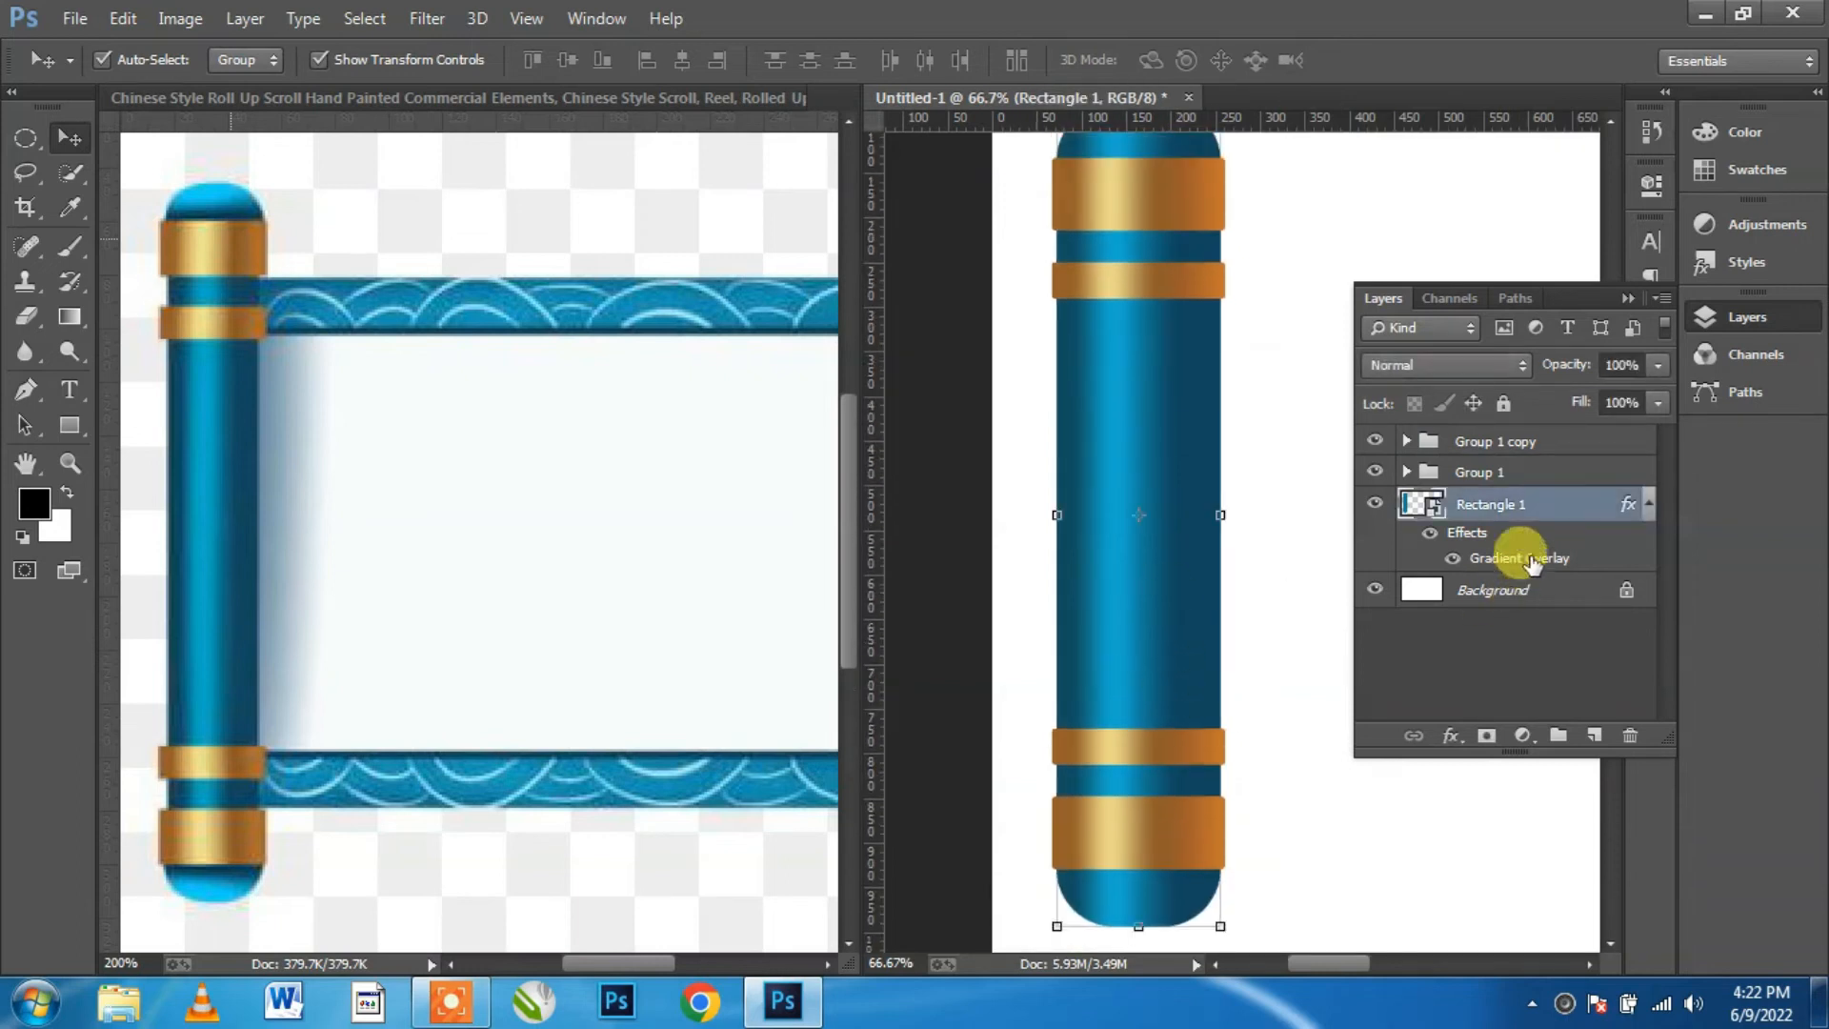
{"action": "double_click", "coordinate": [1518, 559]}
{"action": "left_click", "coordinate": [1136, 621]}
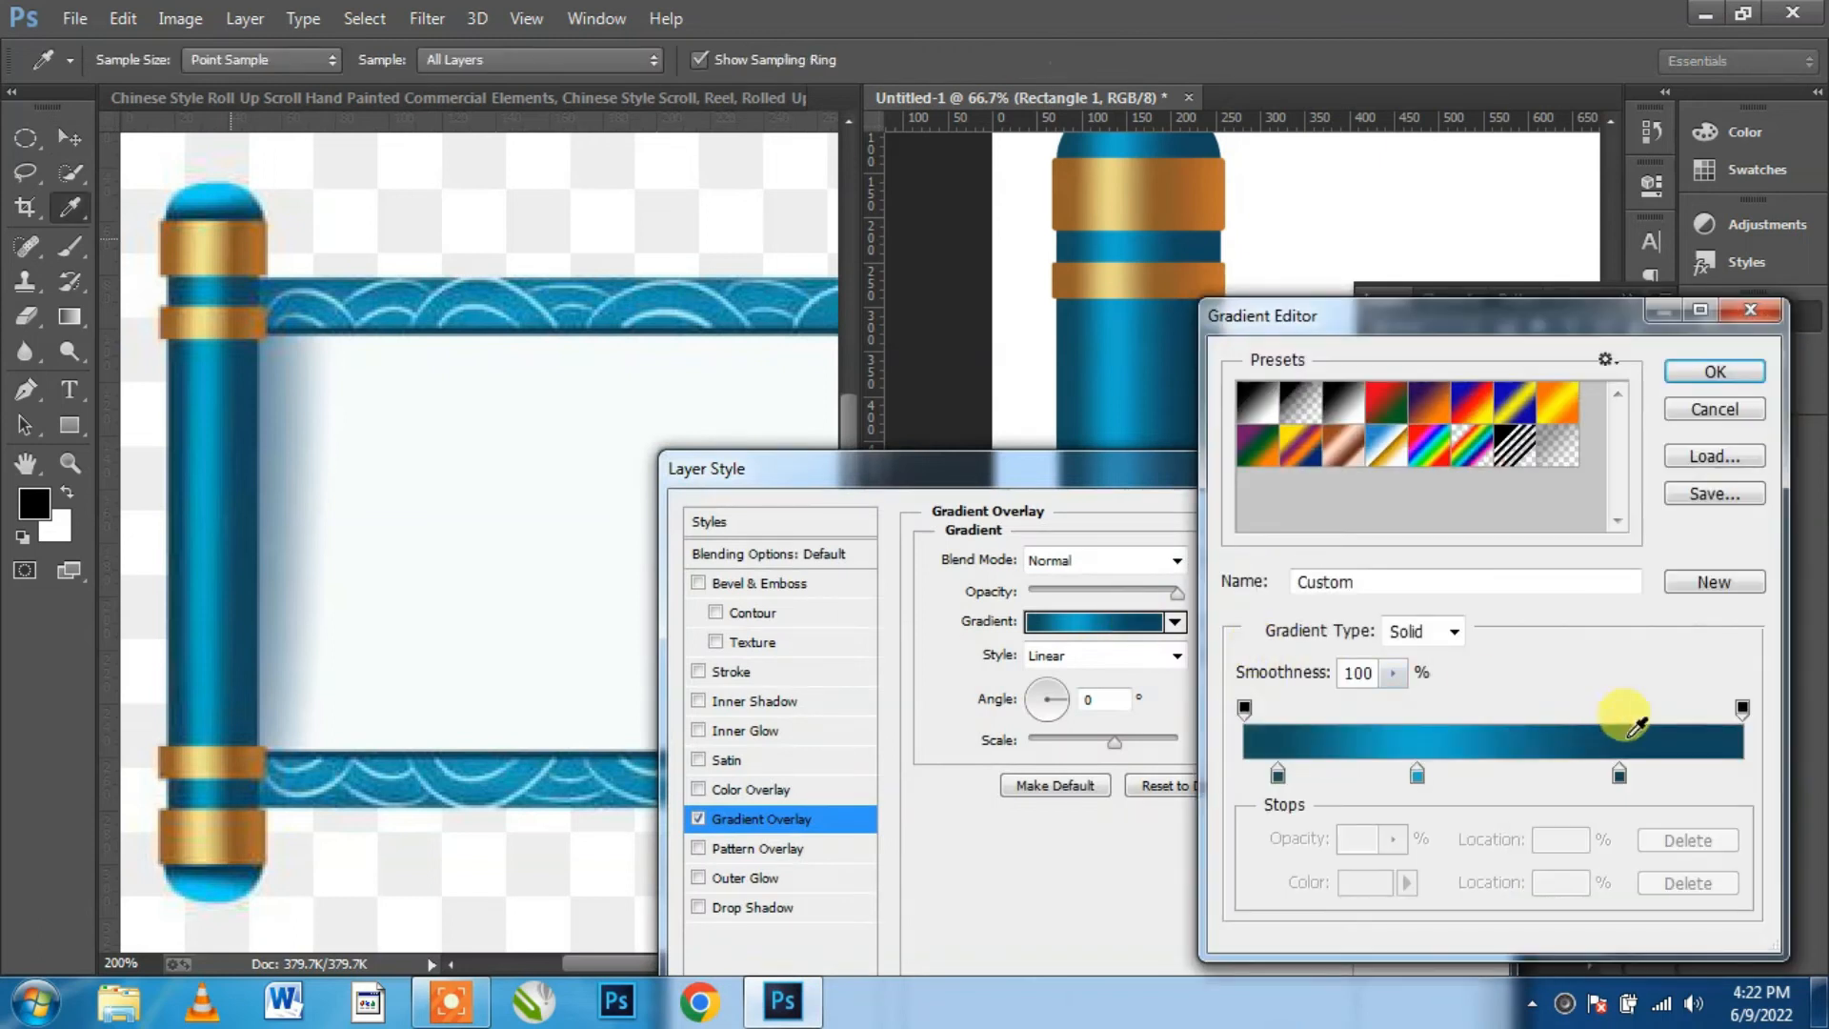
{"action": "left_click", "coordinate": [1619, 773]}
{"action": "left_click", "coordinate": [1742, 773]}
{"action": "left_click", "coordinate": [1364, 882]}
{"action": "left_click", "coordinate": [880, 493]}
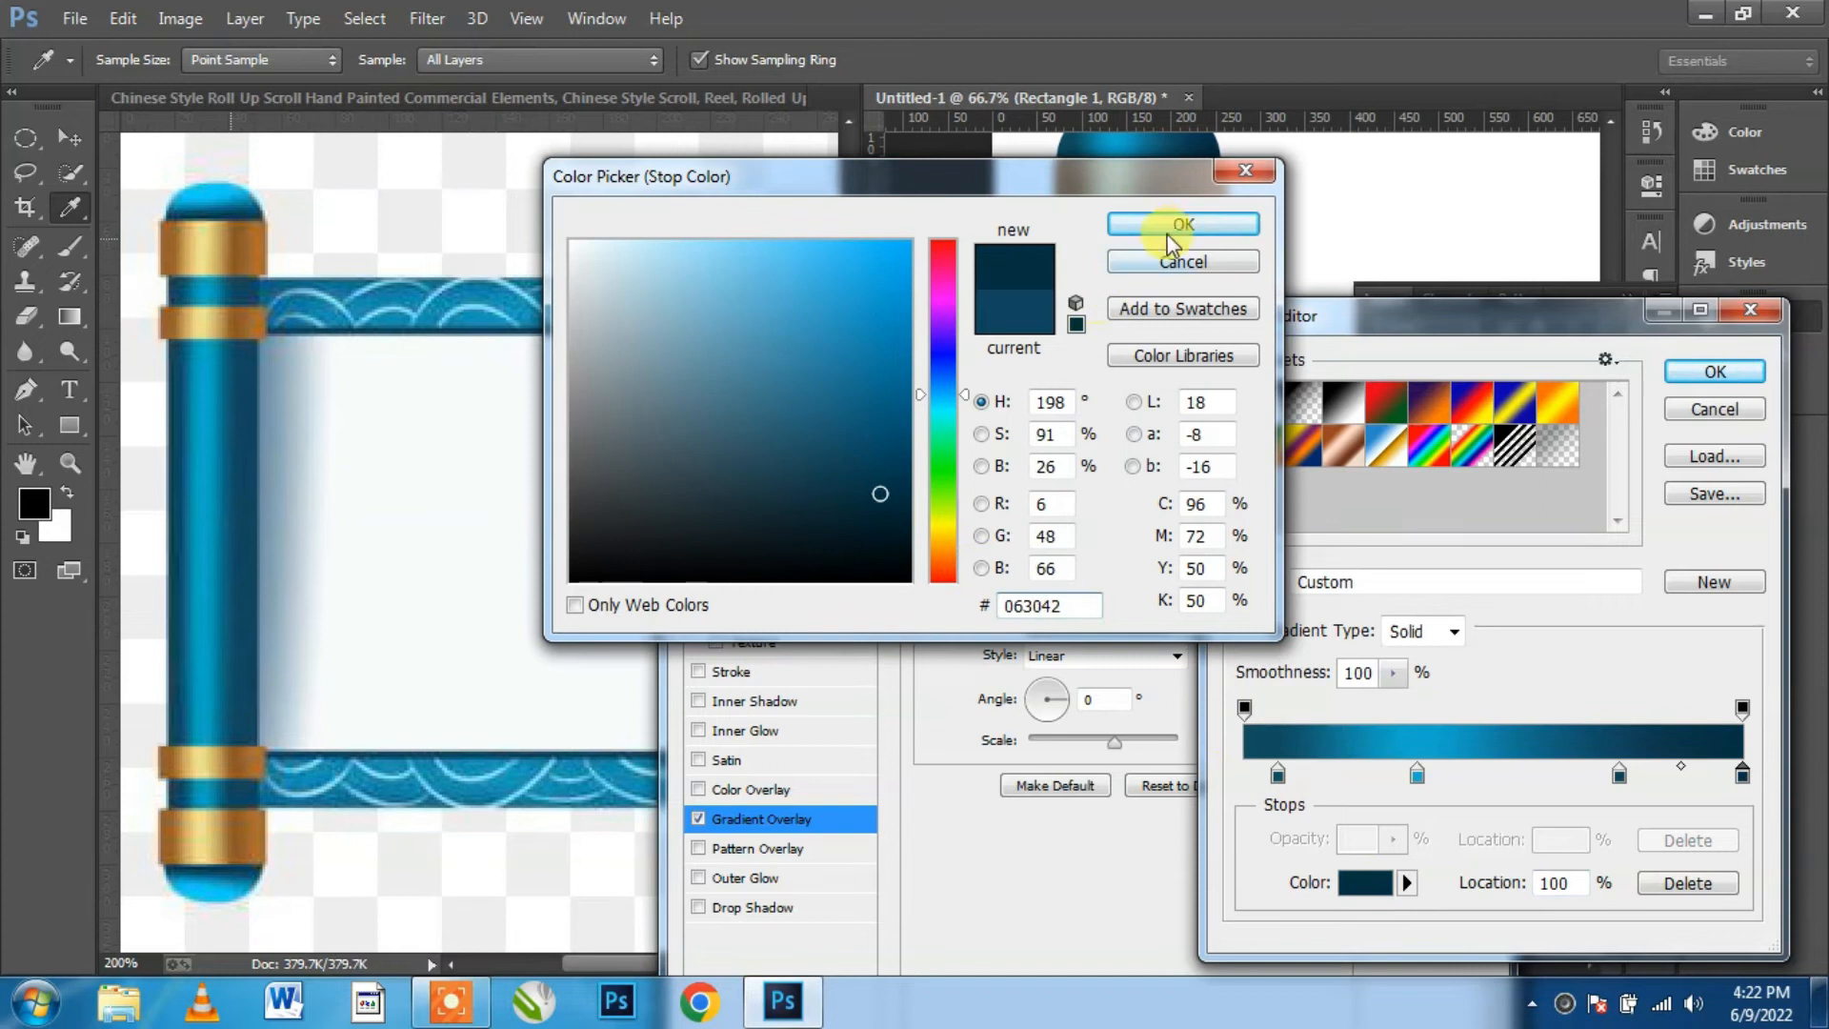
{"action": "left_click", "coordinate": [1169, 231]}
{"action": "left_click", "coordinate": [1715, 370]}
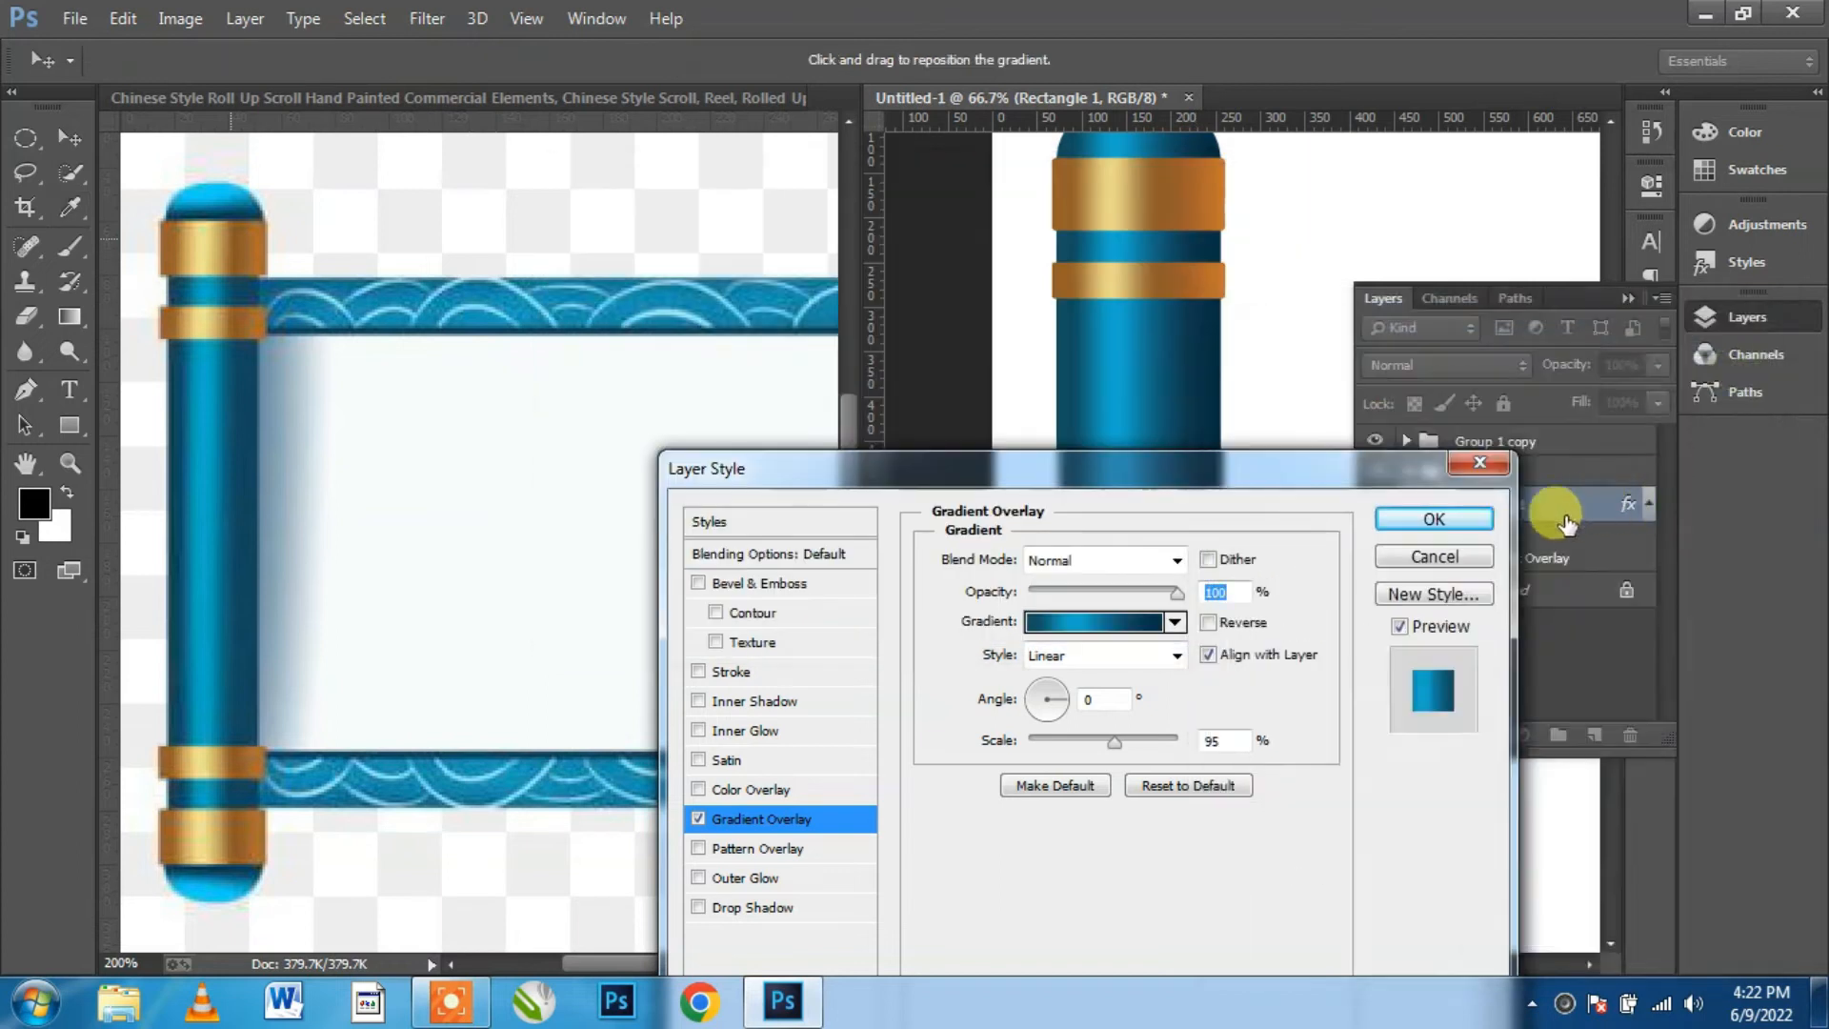
{"action": "left_click", "coordinate": [1433, 522]}
{"action": "left_click", "coordinate": [946, 694]}
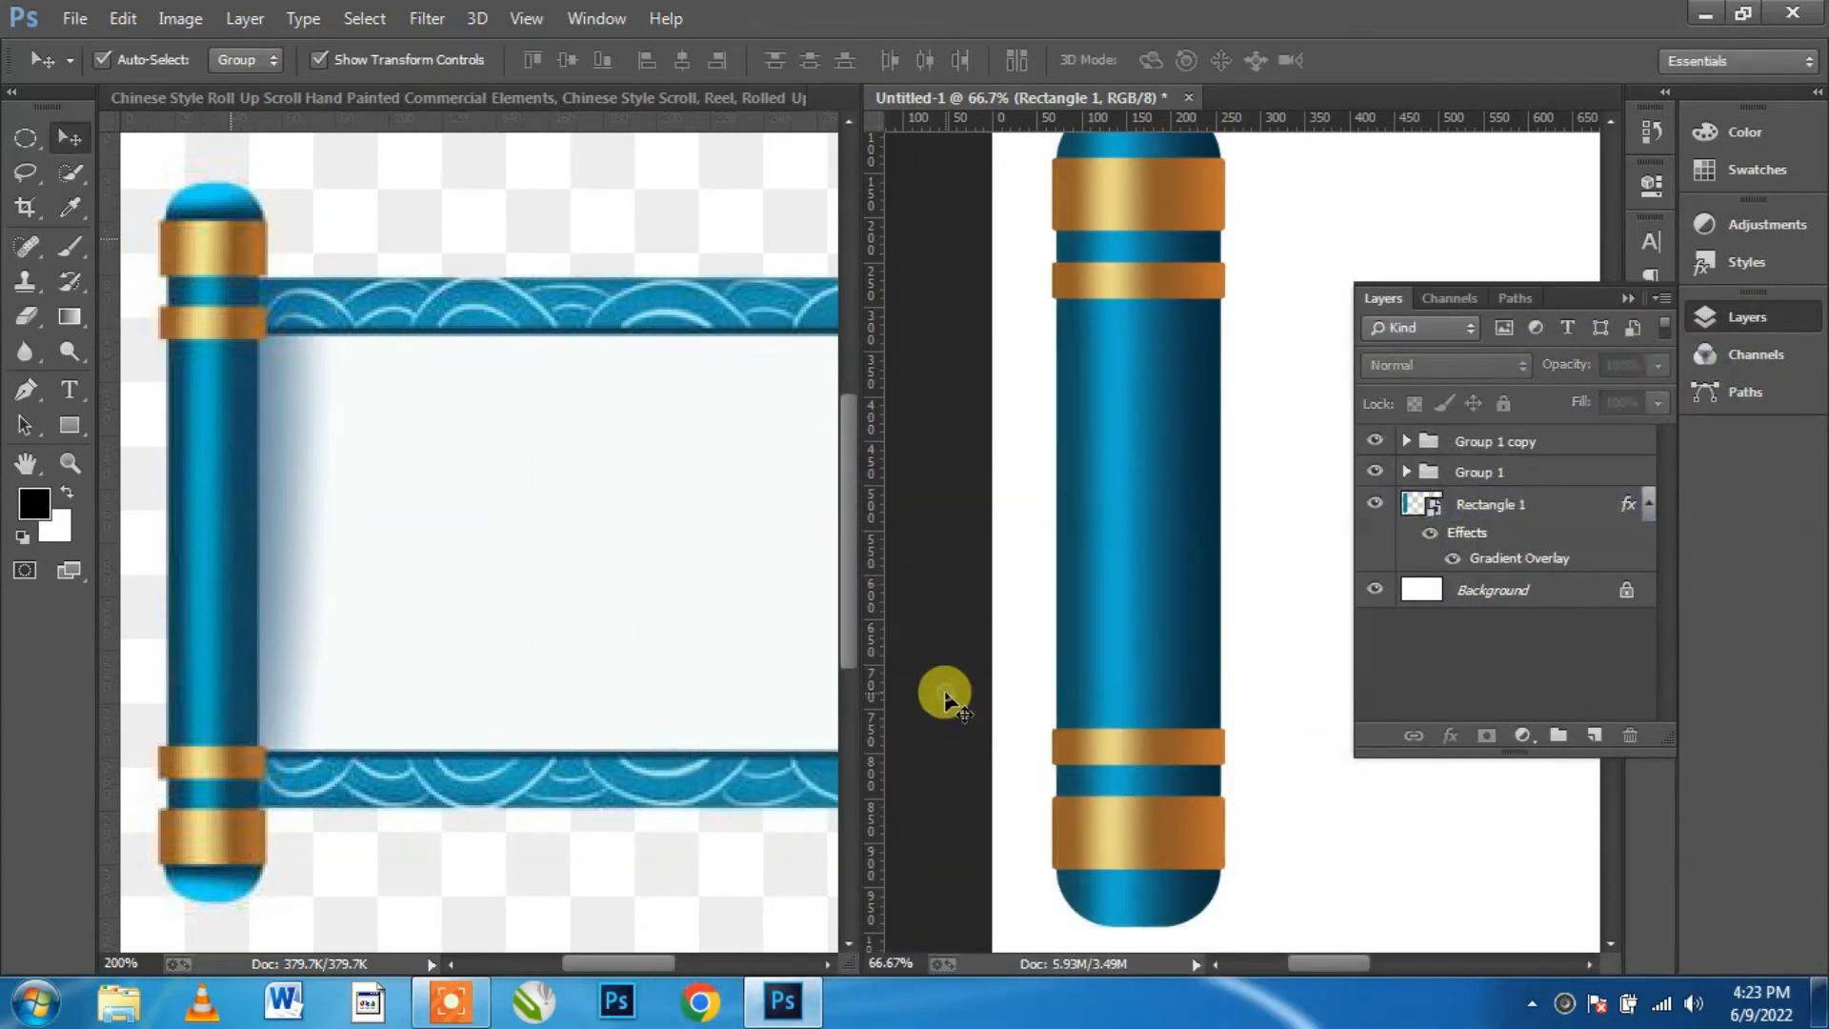
Step: Load the blue bar's outline as a selection and add a new layer between Rectangle 1 and the band groups
{"action": "scroll", "coordinate": [1130, 405], "scroll_direction": "up", "scroll_amount": 2}
{"action": "scroll", "coordinate": [1130, 406], "scroll_direction": "down", "scroll_amount": 1}
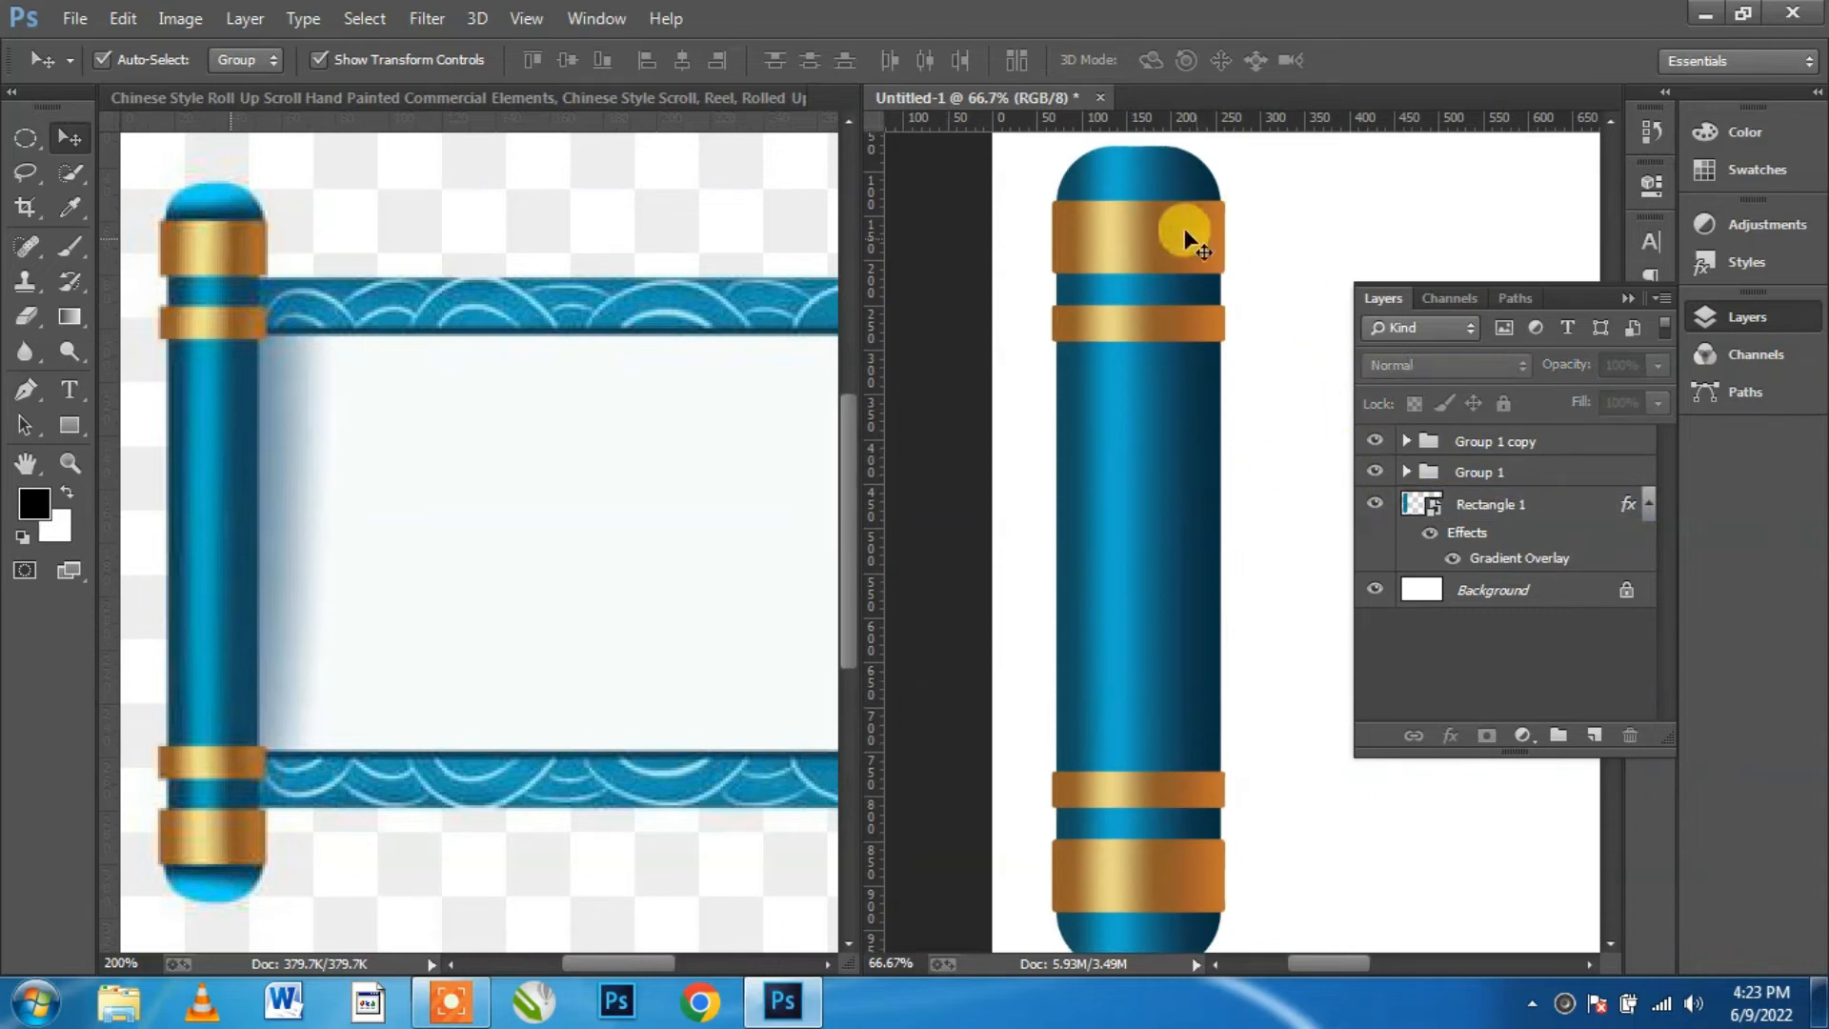
{"action": "left_click", "coordinate": [1429, 510], "text": "ctrl"}
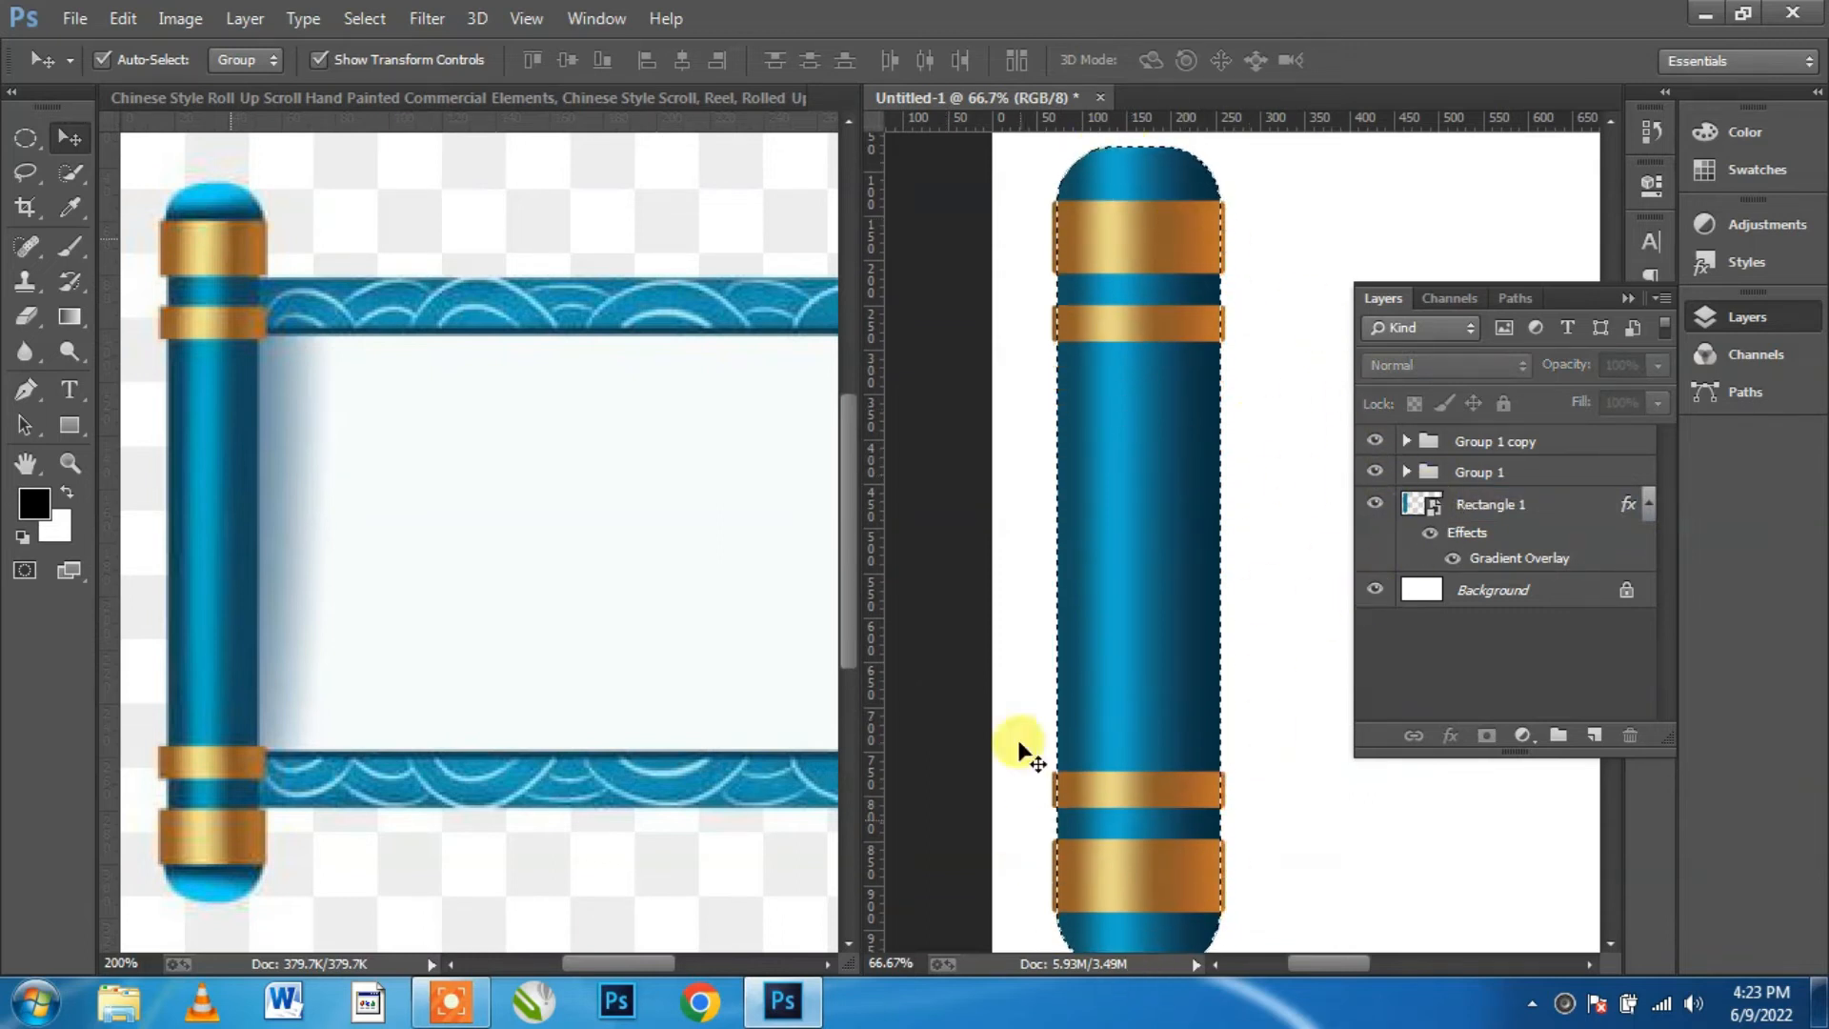
{"action": "left_click", "coordinate": [1592, 738]}
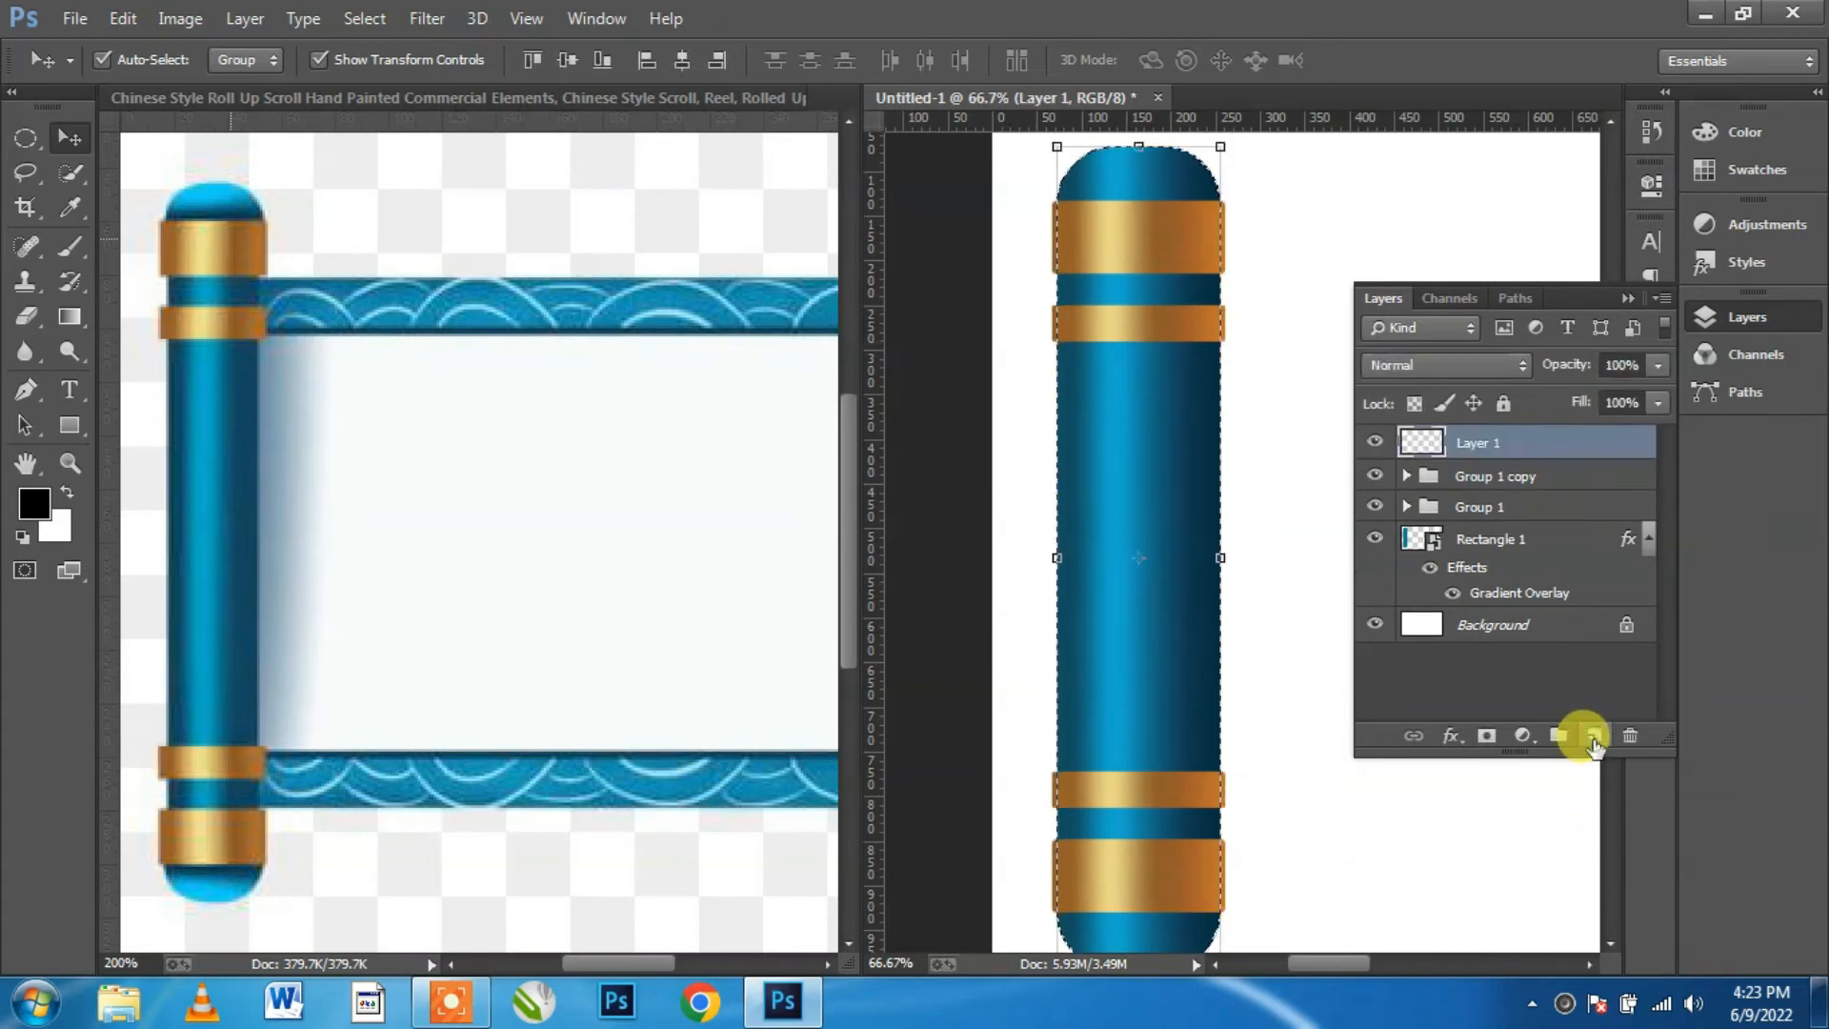
{"action": "left_click", "coordinate": [1497, 446]}
{"action": "left_click_drag", "start_coordinate": [1498, 447], "coordinate": [1491, 520]}
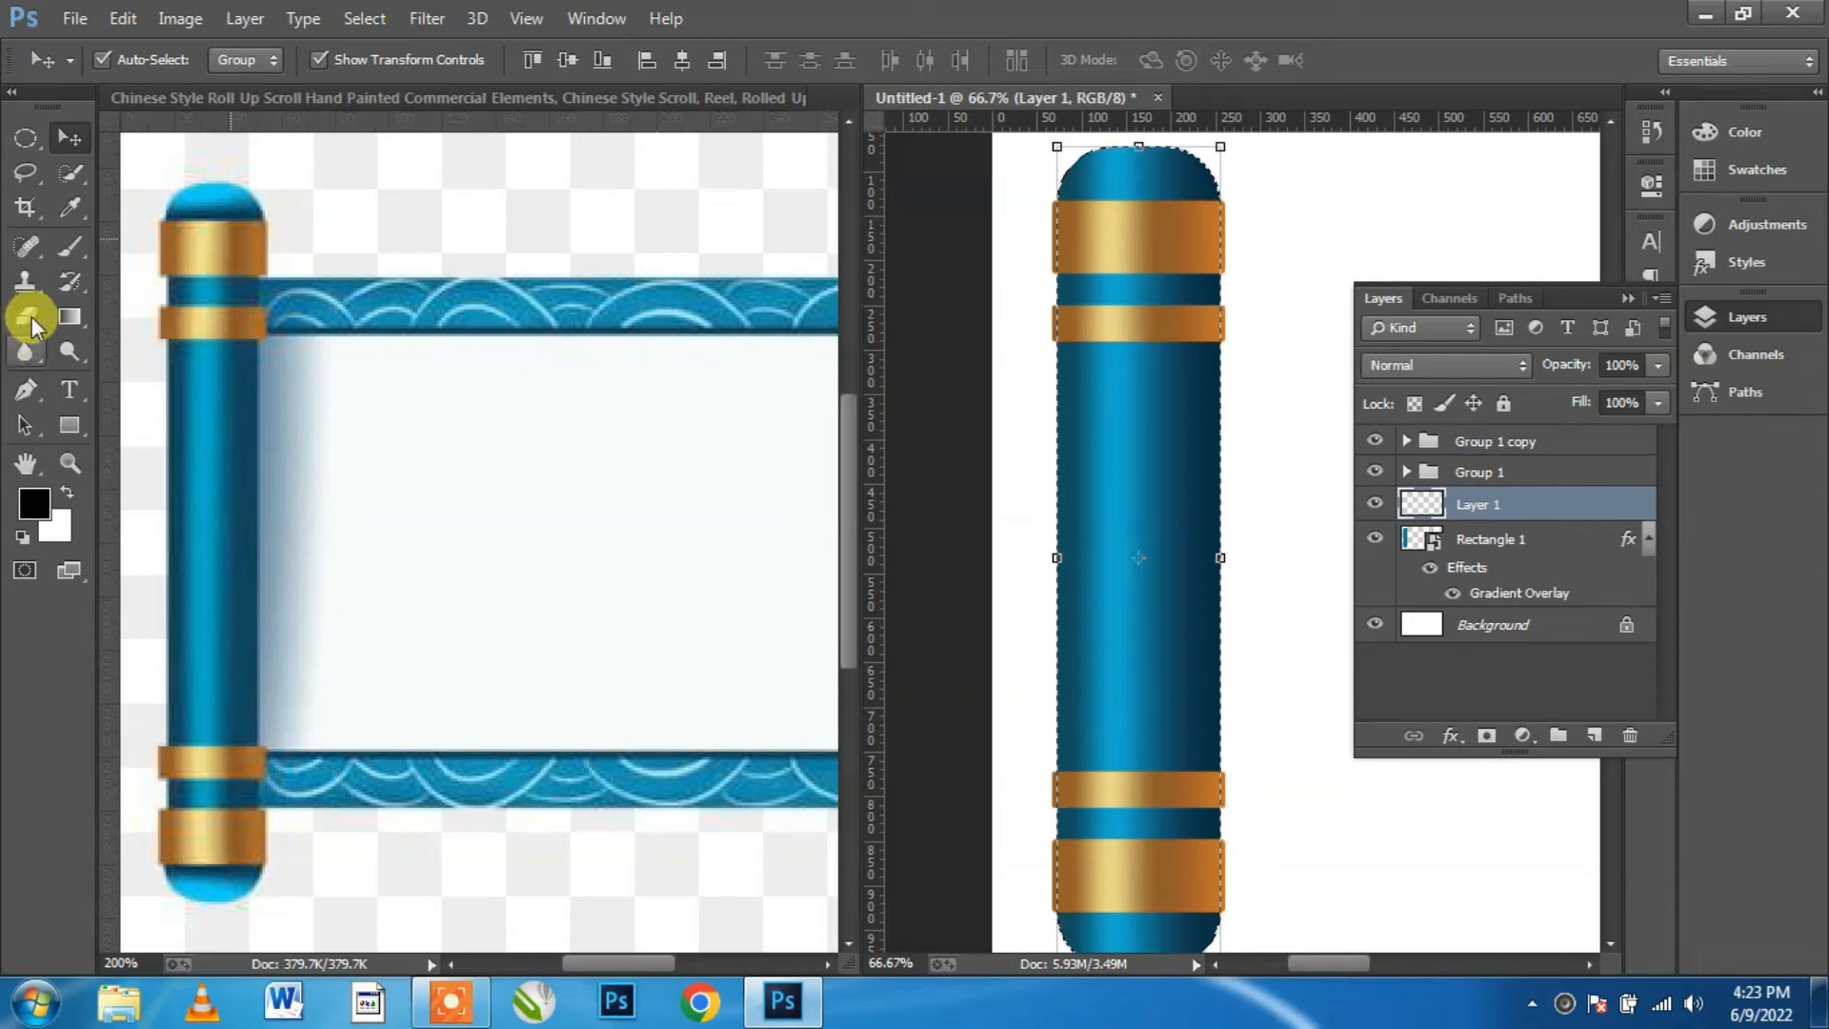
Step: Paint straight black shadow strokes with a 35 px brush on the blue caps and between the gold bands, along the band edges
{"action": "left_click", "coordinate": [67, 247]}
{"action": "left_click", "coordinate": [124, 56]}
{"action": "left_click", "coordinate": [141, 271]}
{"action": "left_click", "coordinate": [141, 271]}
{"action": "scroll", "coordinate": [1155, 262], "scroll_direction": "up", "scroll_amount": 3}
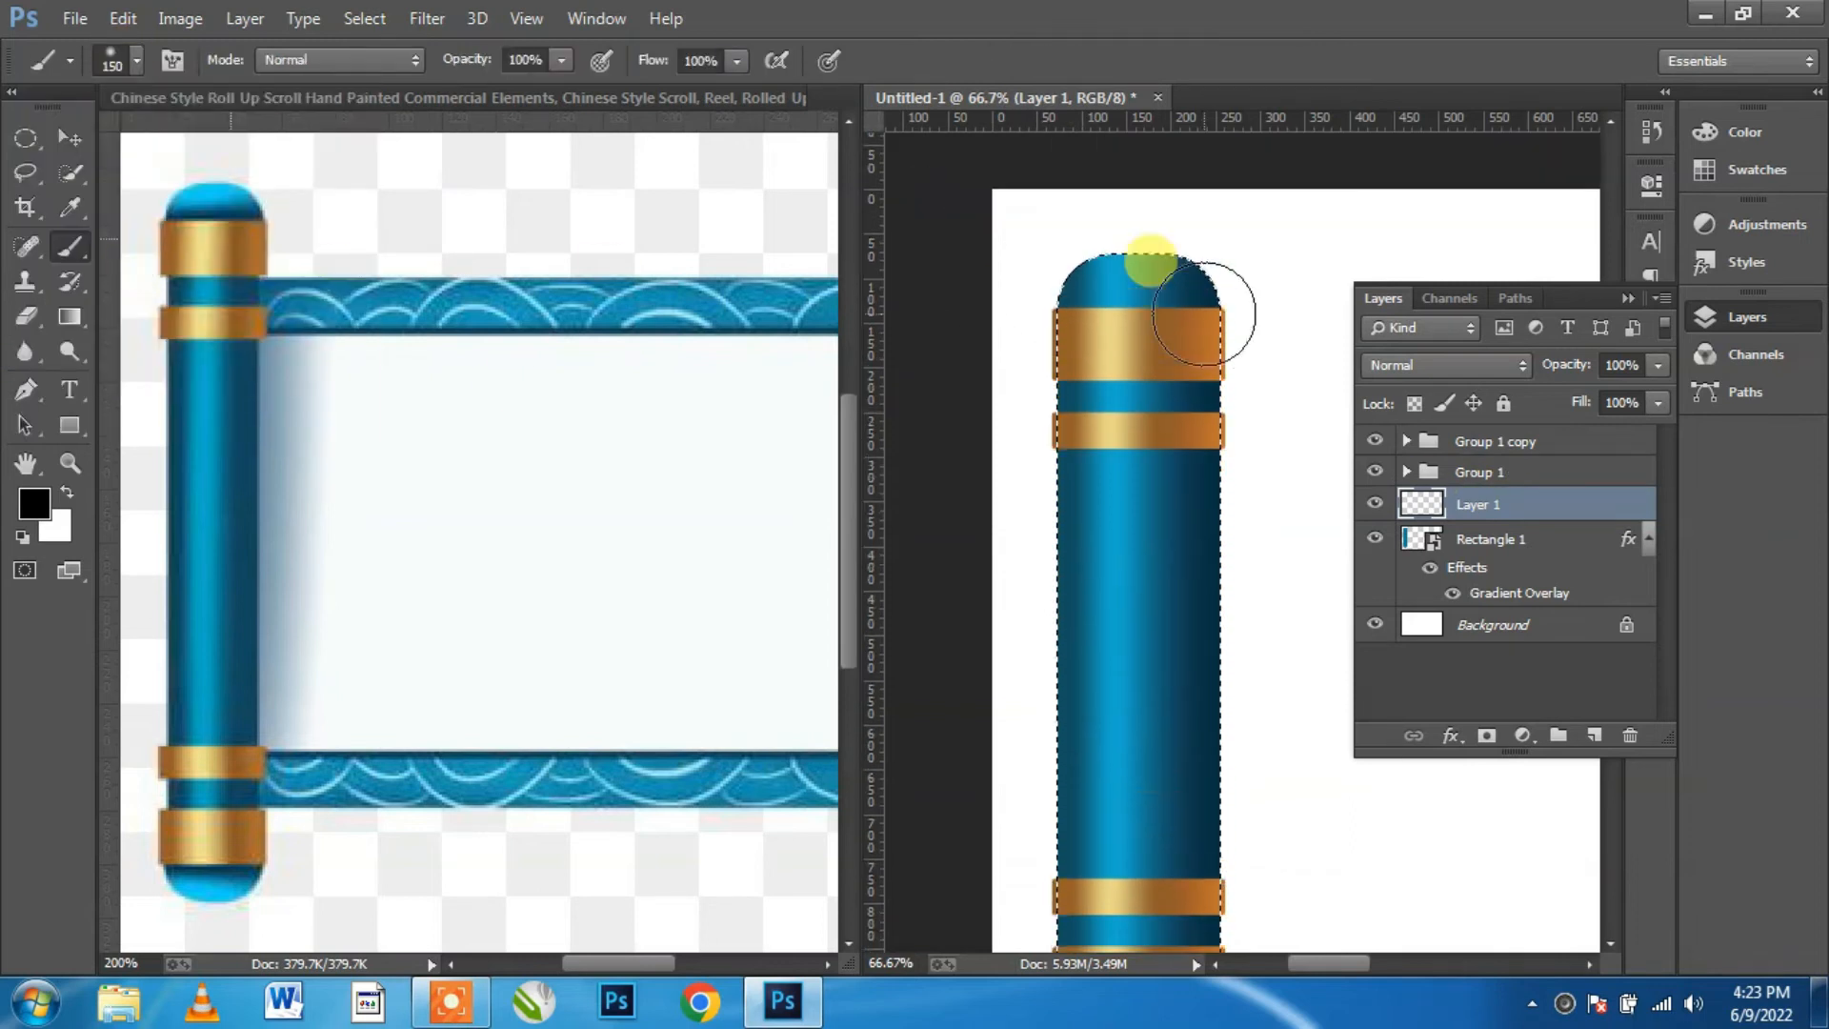
{"action": "key", "text": "bracketleft"}
{"action": "key", "text": "bracketleft"}
{"action": "key", "text": "bracketleft"}
{"action": "key", "text": "bracketleft"}
{"action": "key", "text": "bracketleft"}
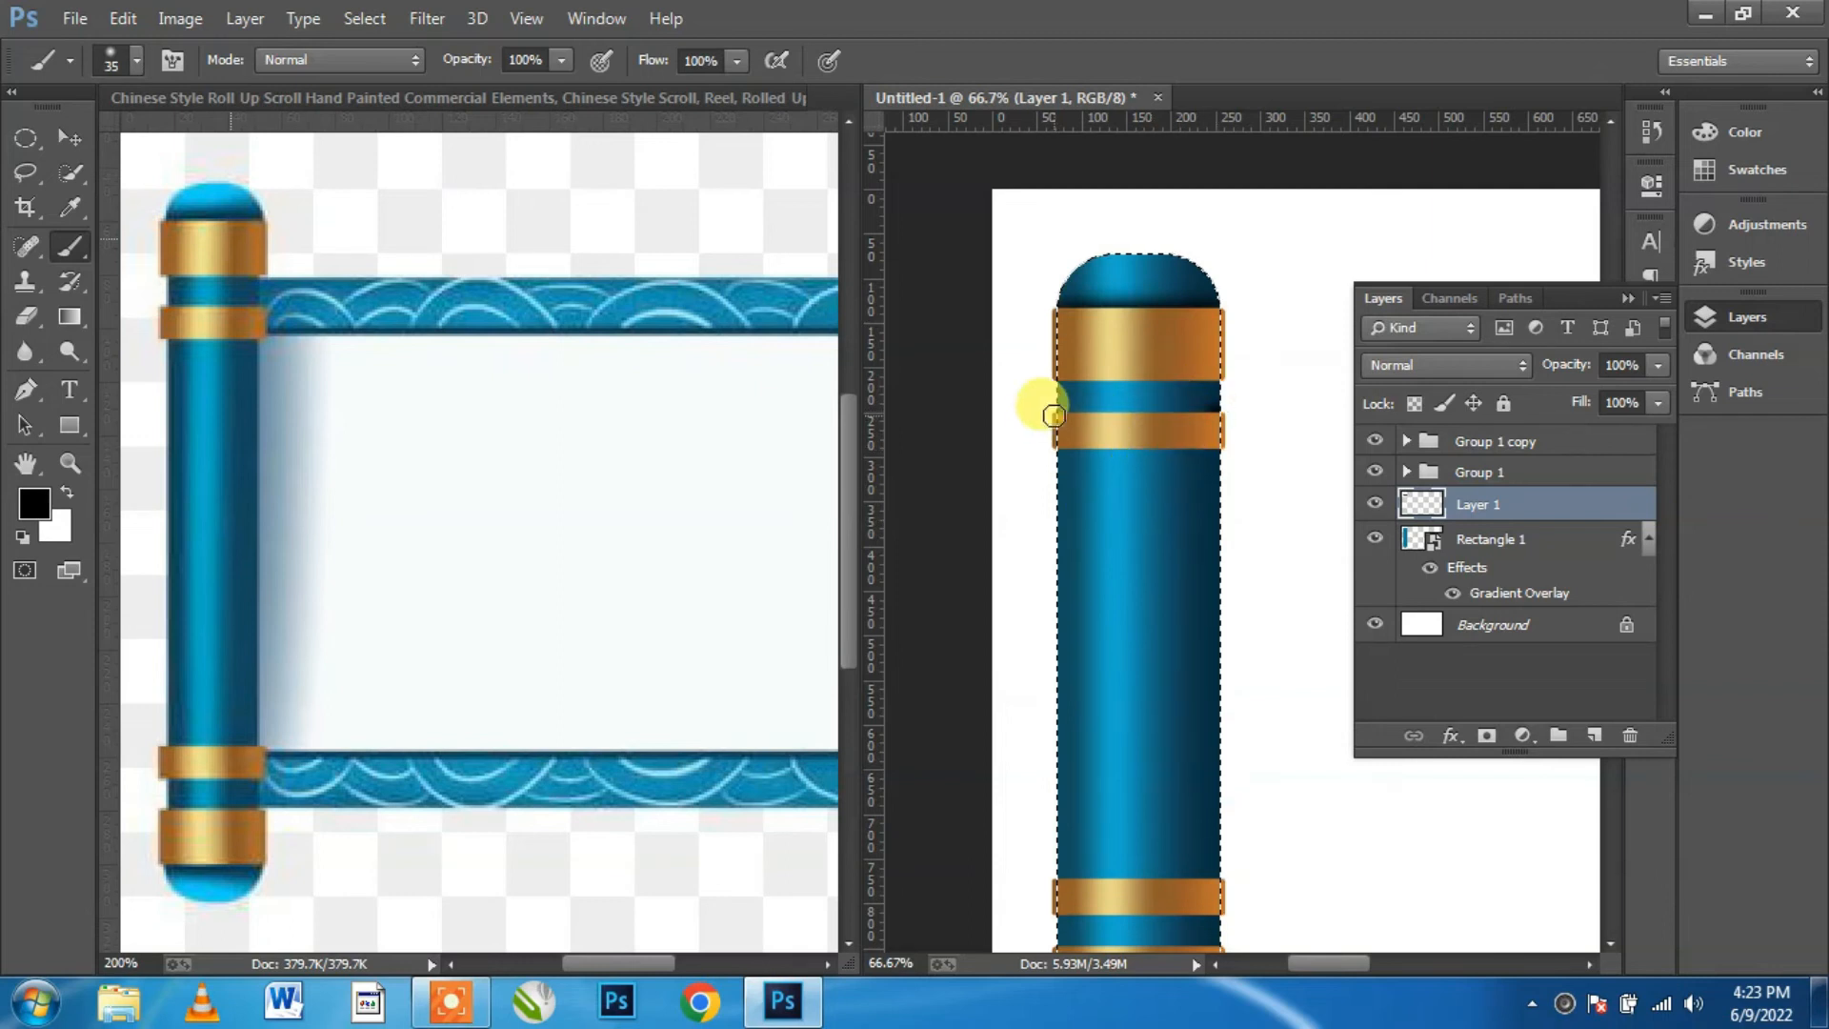
{"action": "scroll", "coordinate": [1274, 510], "scroll_direction": "down", "scroll_amount": 5}
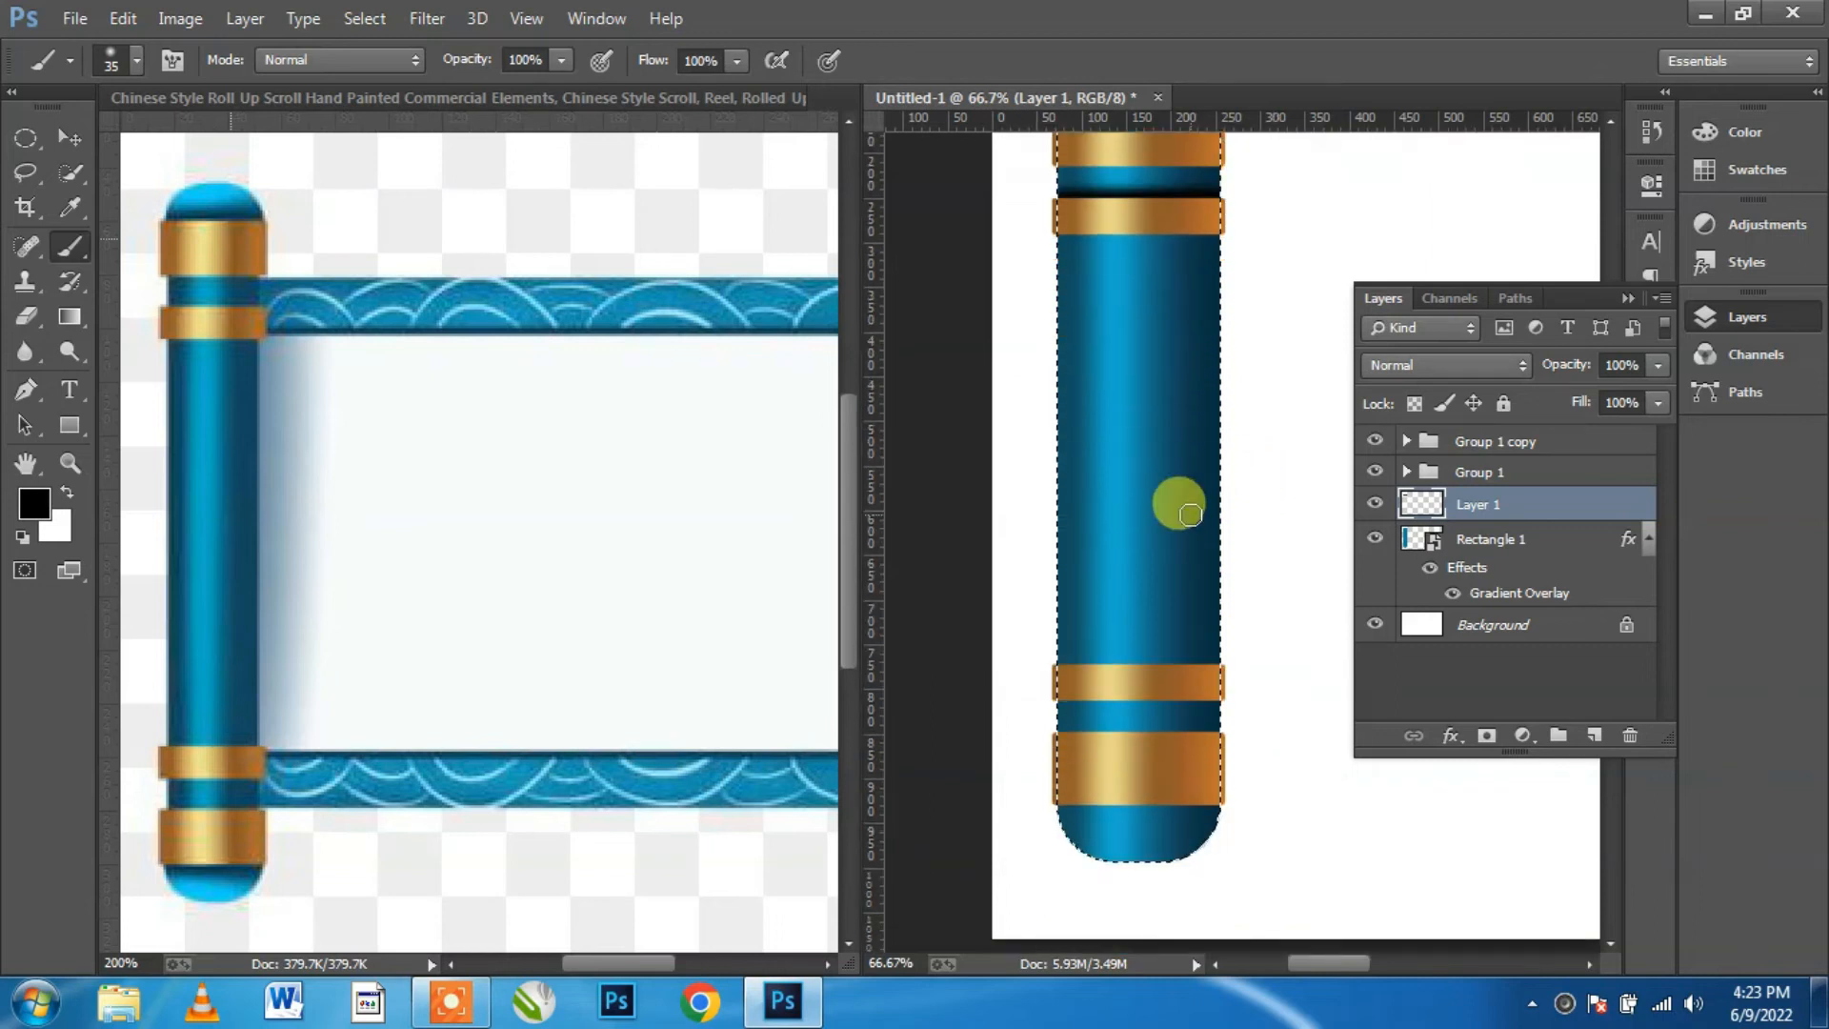
{"action": "left_click", "coordinate": [1062, 810]}
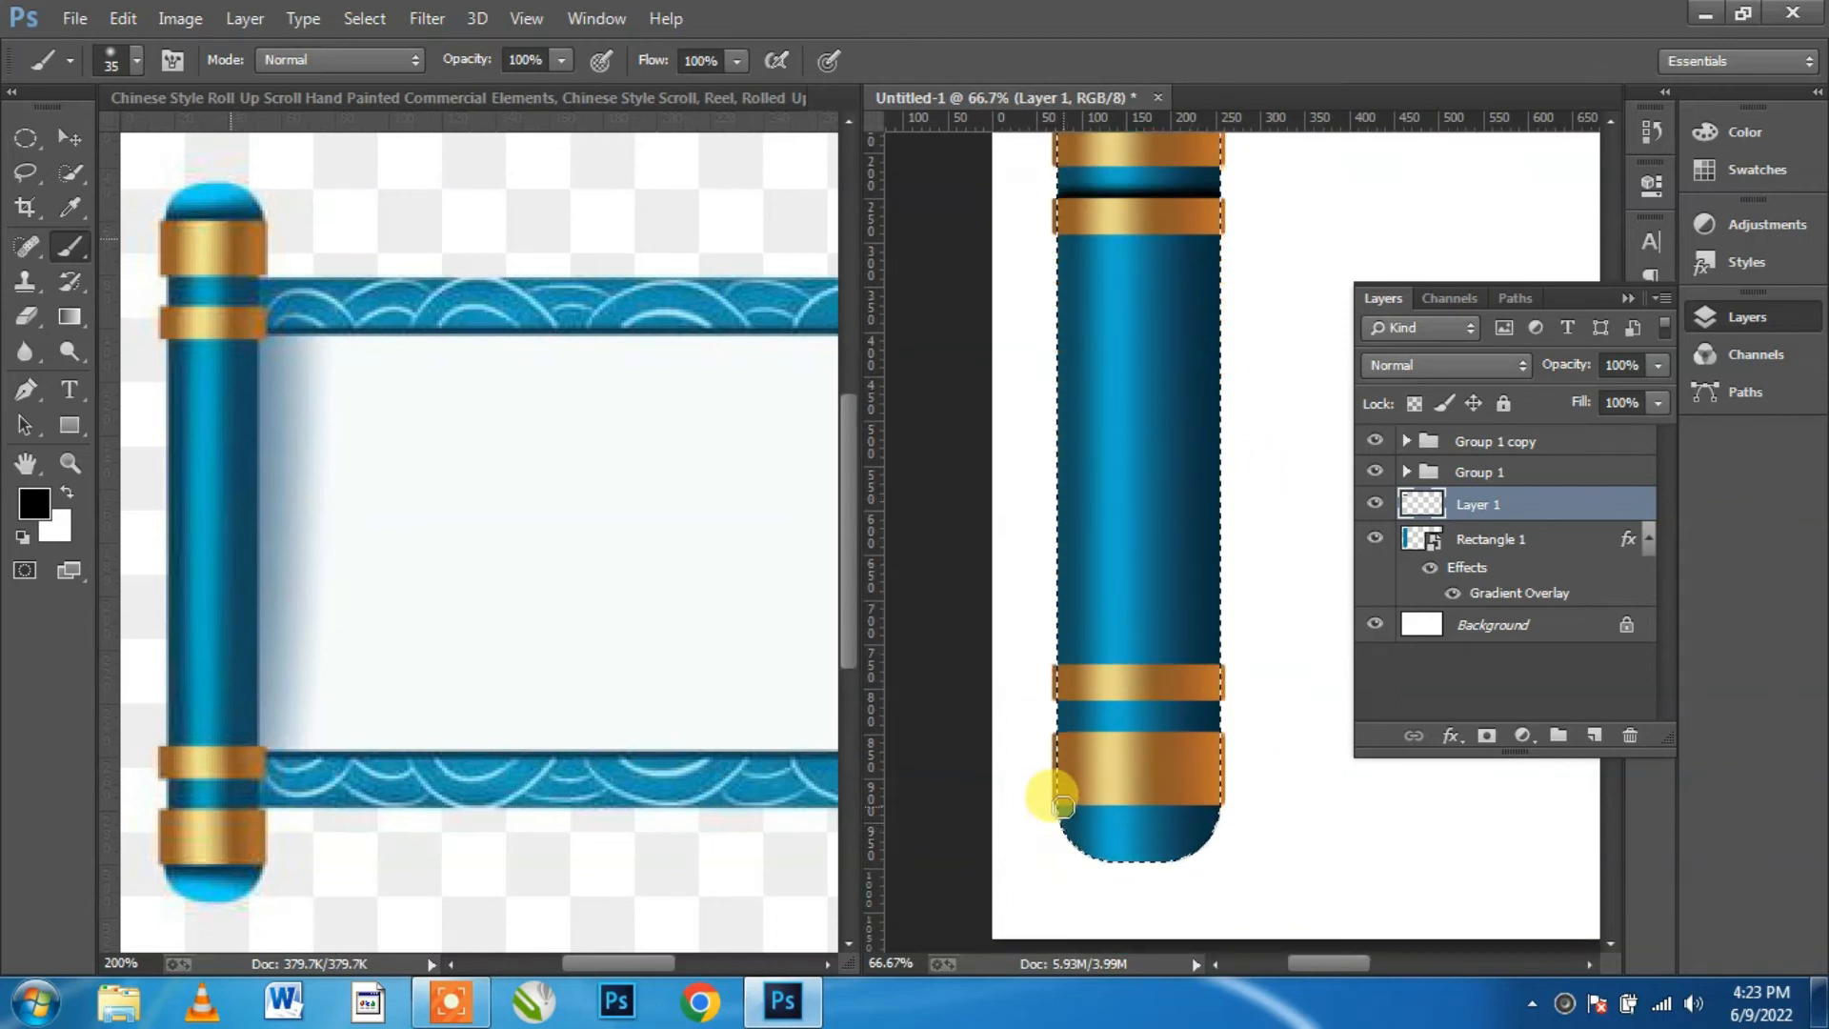
{"action": "left_click", "coordinate": [1221, 803], "text": "shift"}
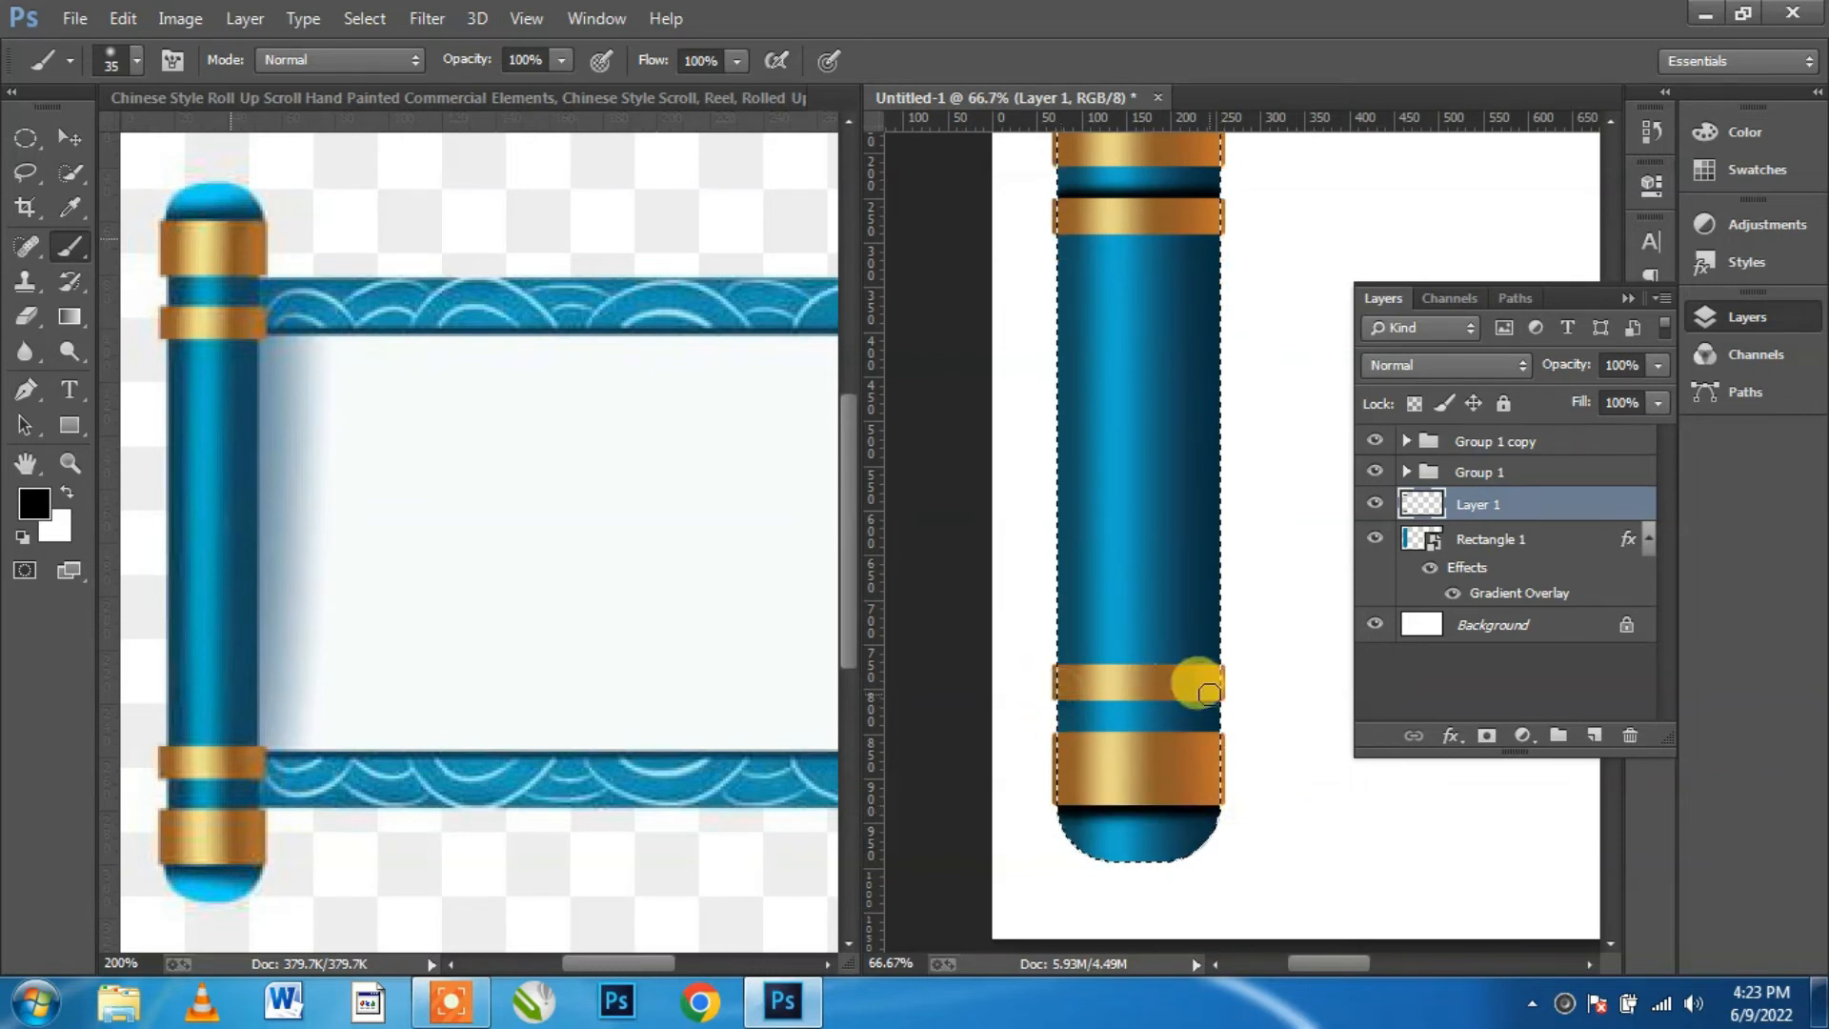
Step: Lower the opacity of the black shadow layer to 50% and deselect the bar's outline
{"action": "left_click", "coordinate": [69, 136]}
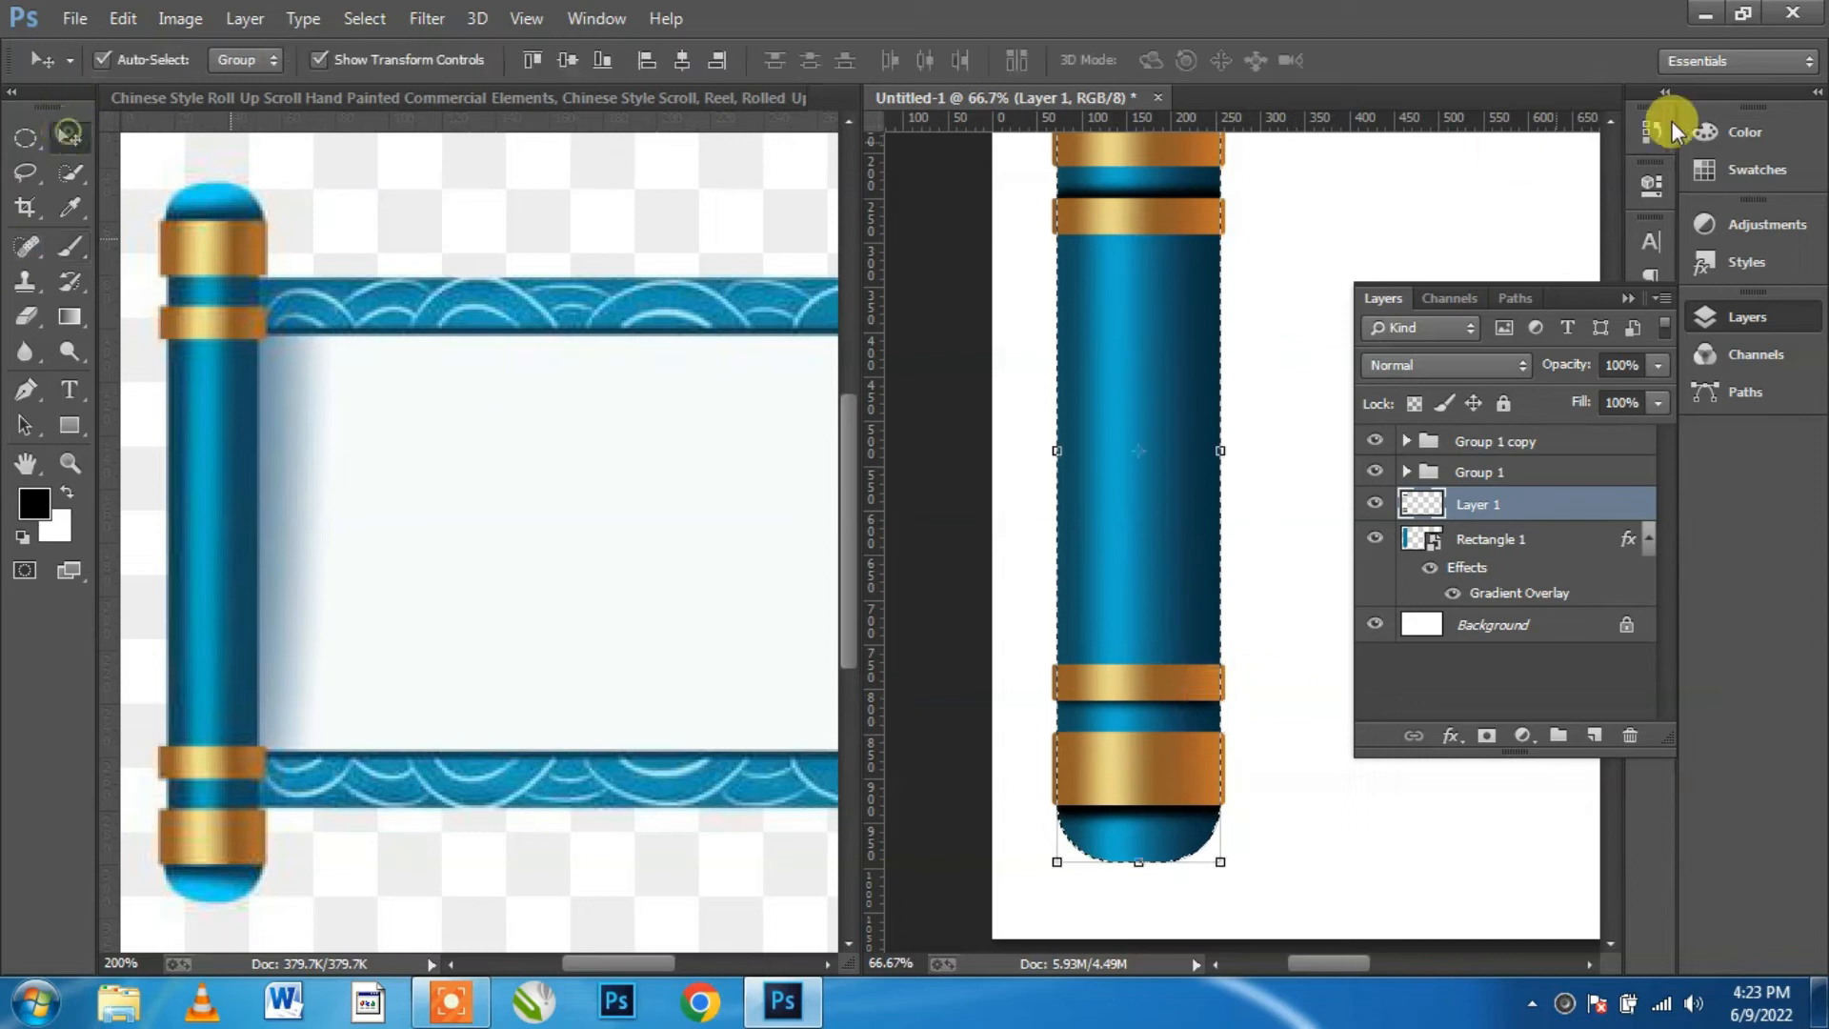
{"action": "left_click", "coordinate": [1622, 364]}
{"action": "type", "text": "50"}
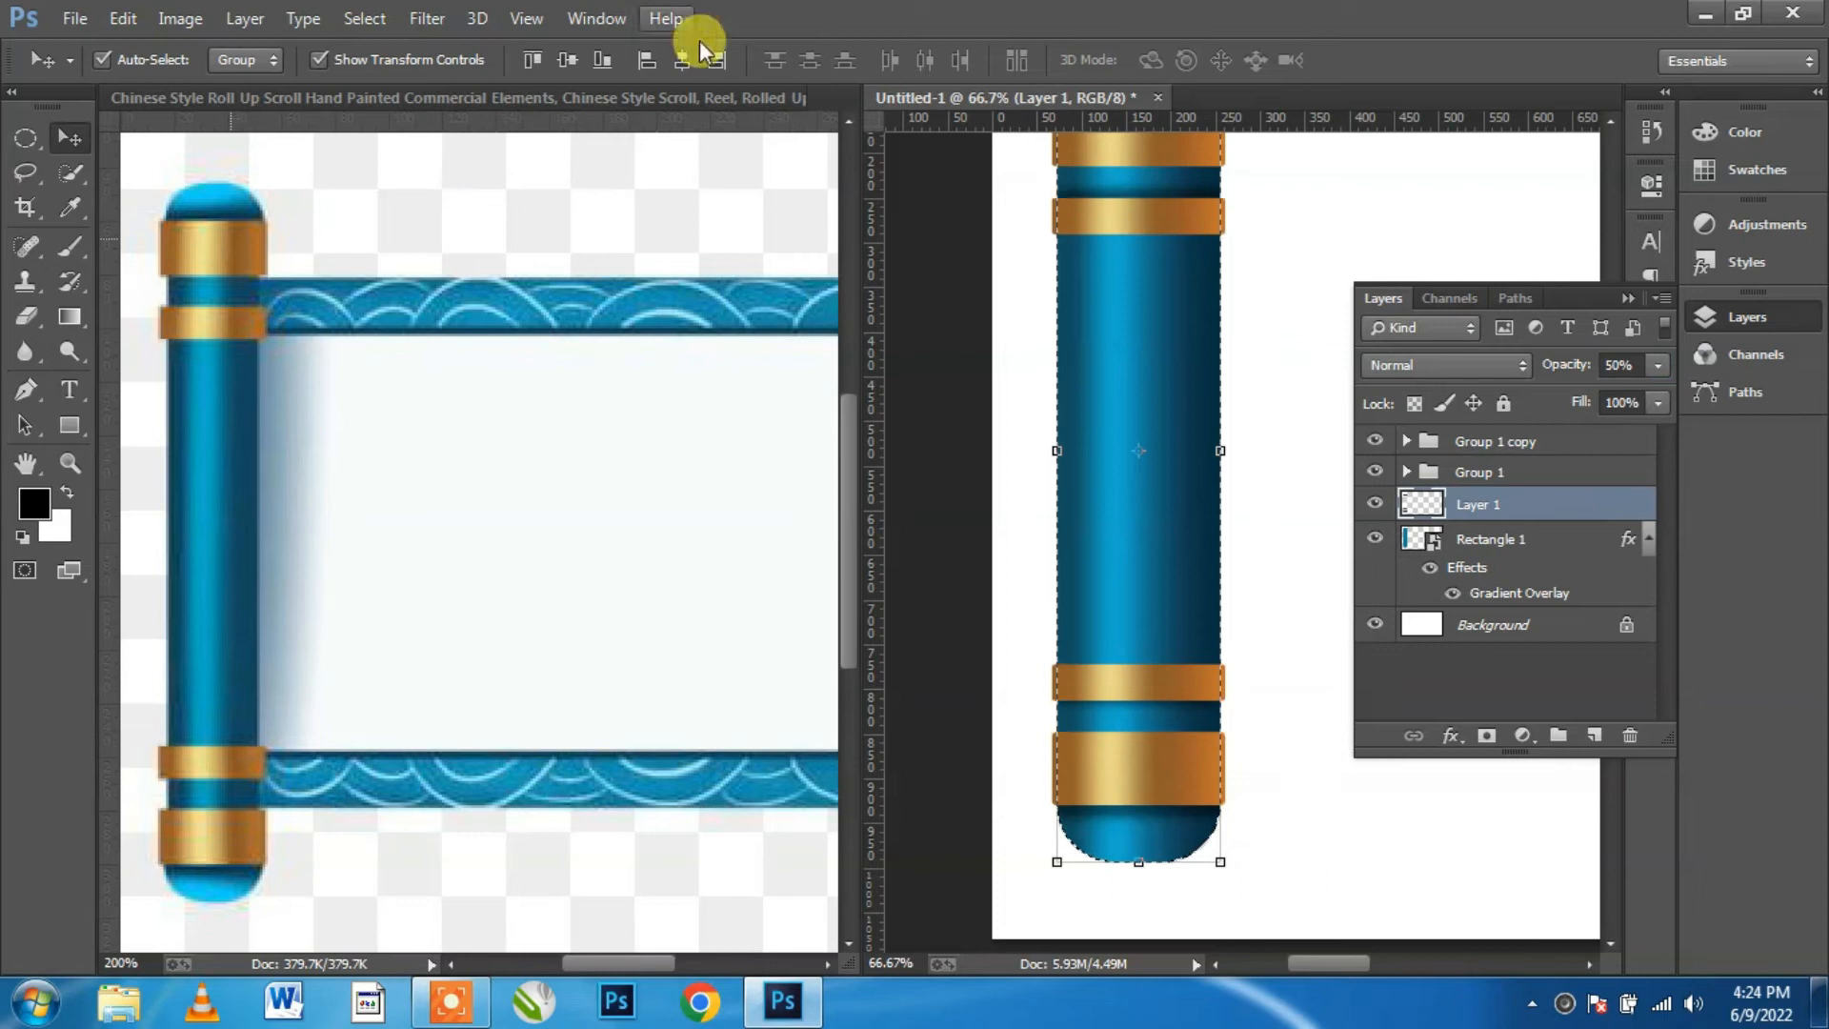
{"action": "left_click", "coordinate": [365, 18]}
{"action": "left_click", "coordinate": [391, 69]}
{"action": "left_click", "coordinate": [991, 438]}
Step: Add a new layer directly above Rectangle 1 and load the blue bar's outline as a selection
{"action": "scroll", "coordinate": [1128, 442], "scroll_direction": "up", "scroll_amount": 4}
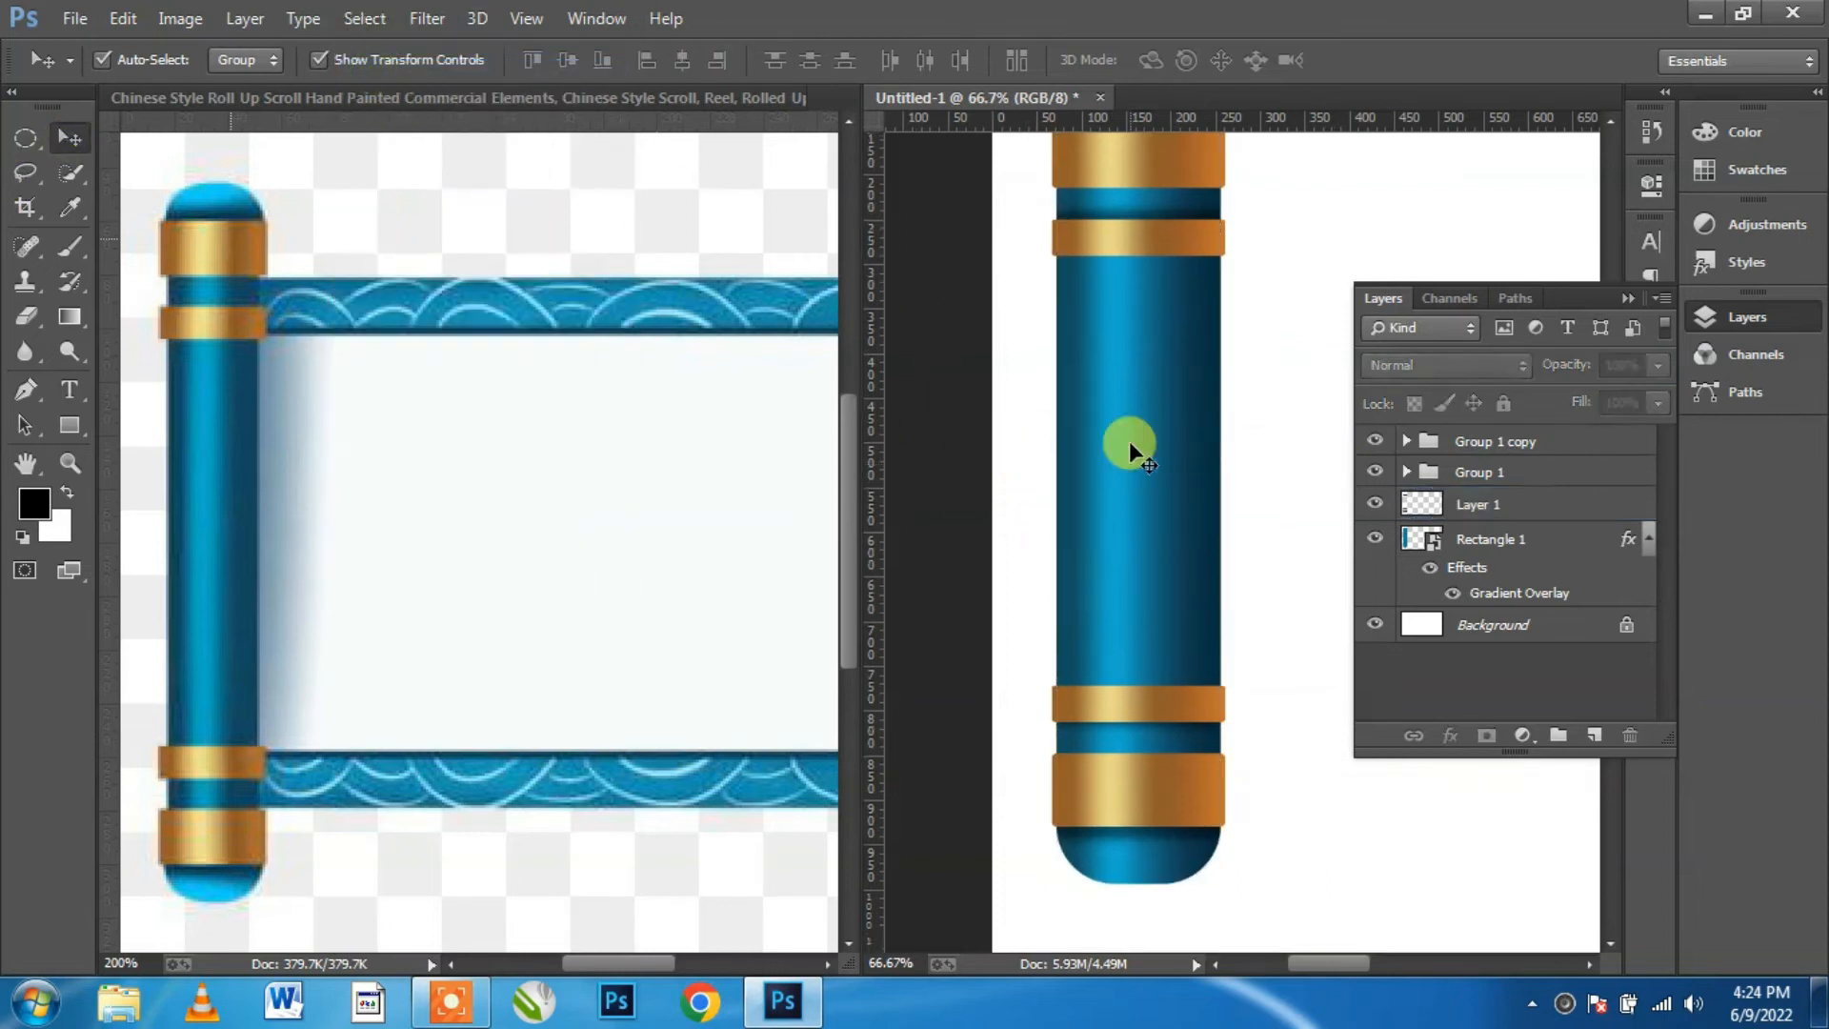
{"action": "scroll", "coordinate": [1129, 442], "scroll_direction": "up", "scroll_amount": 1}
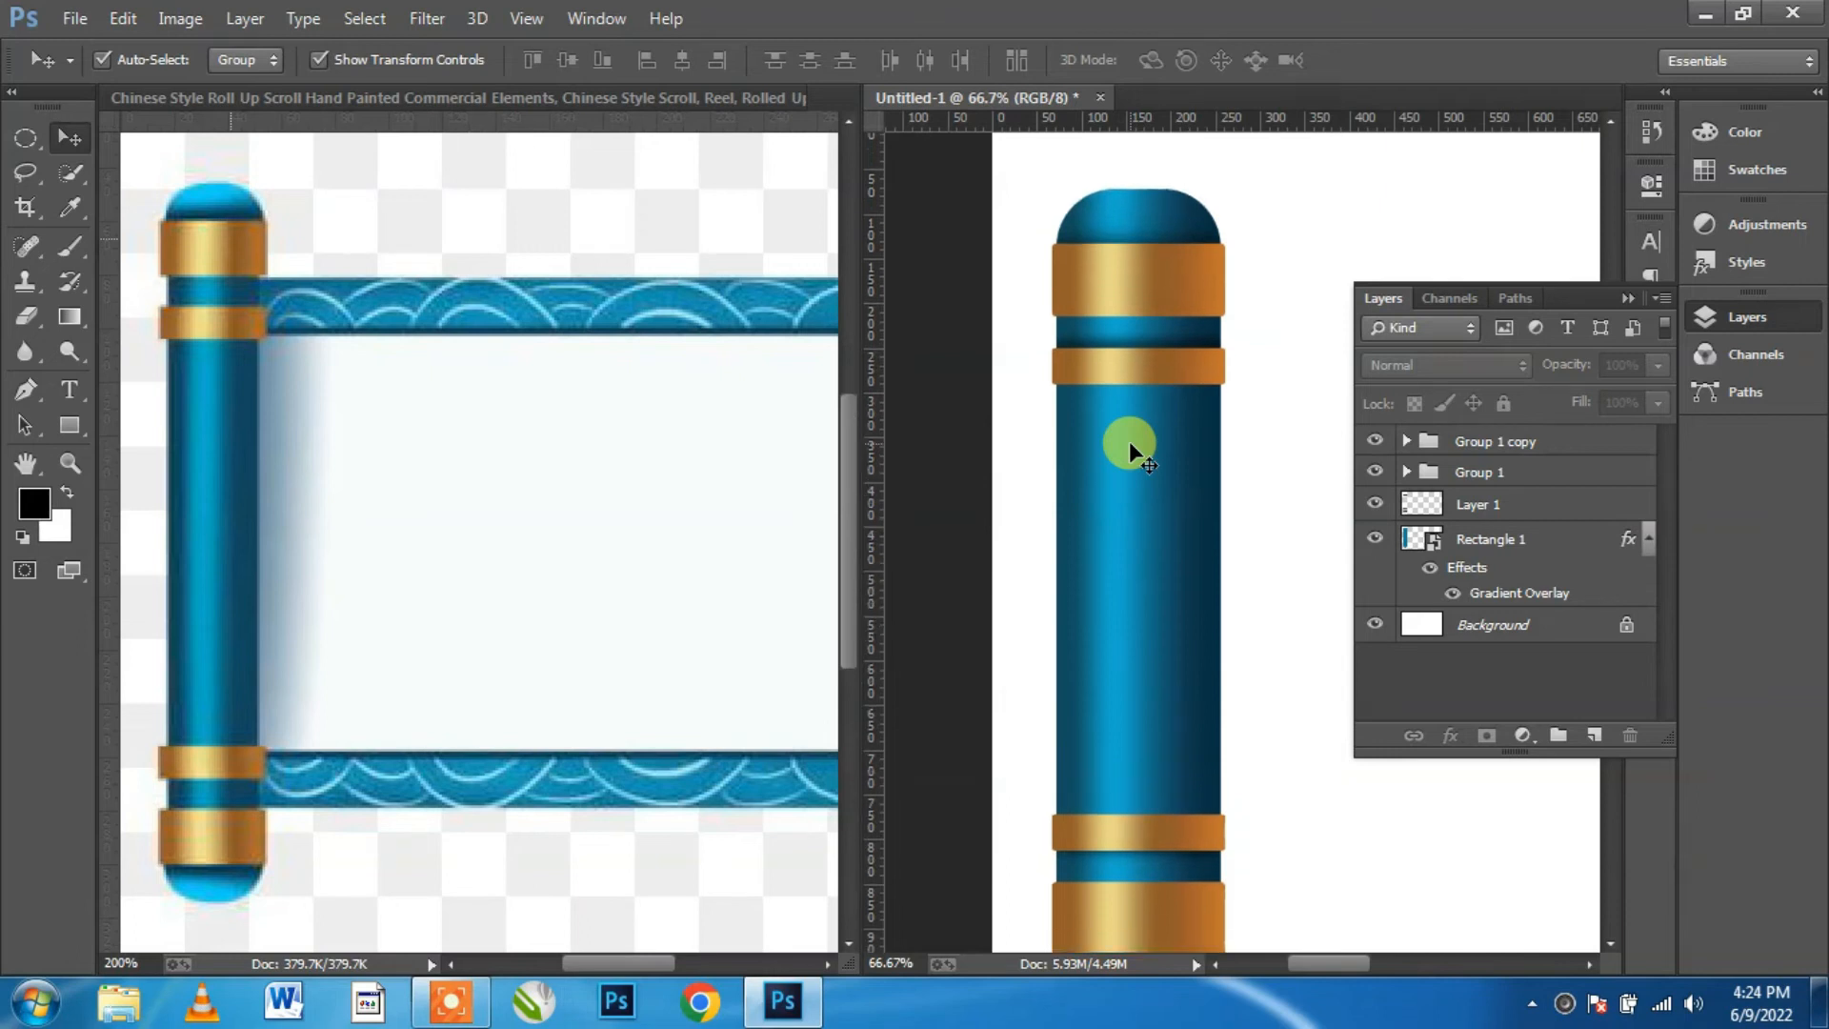
{"action": "scroll", "coordinate": [1129, 442], "scroll_direction": "down", "scroll_amount": 6}
{"action": "scroll", "coordinate": [1129, 442], "scroll_direction": "down", "scroll_amount": 3}
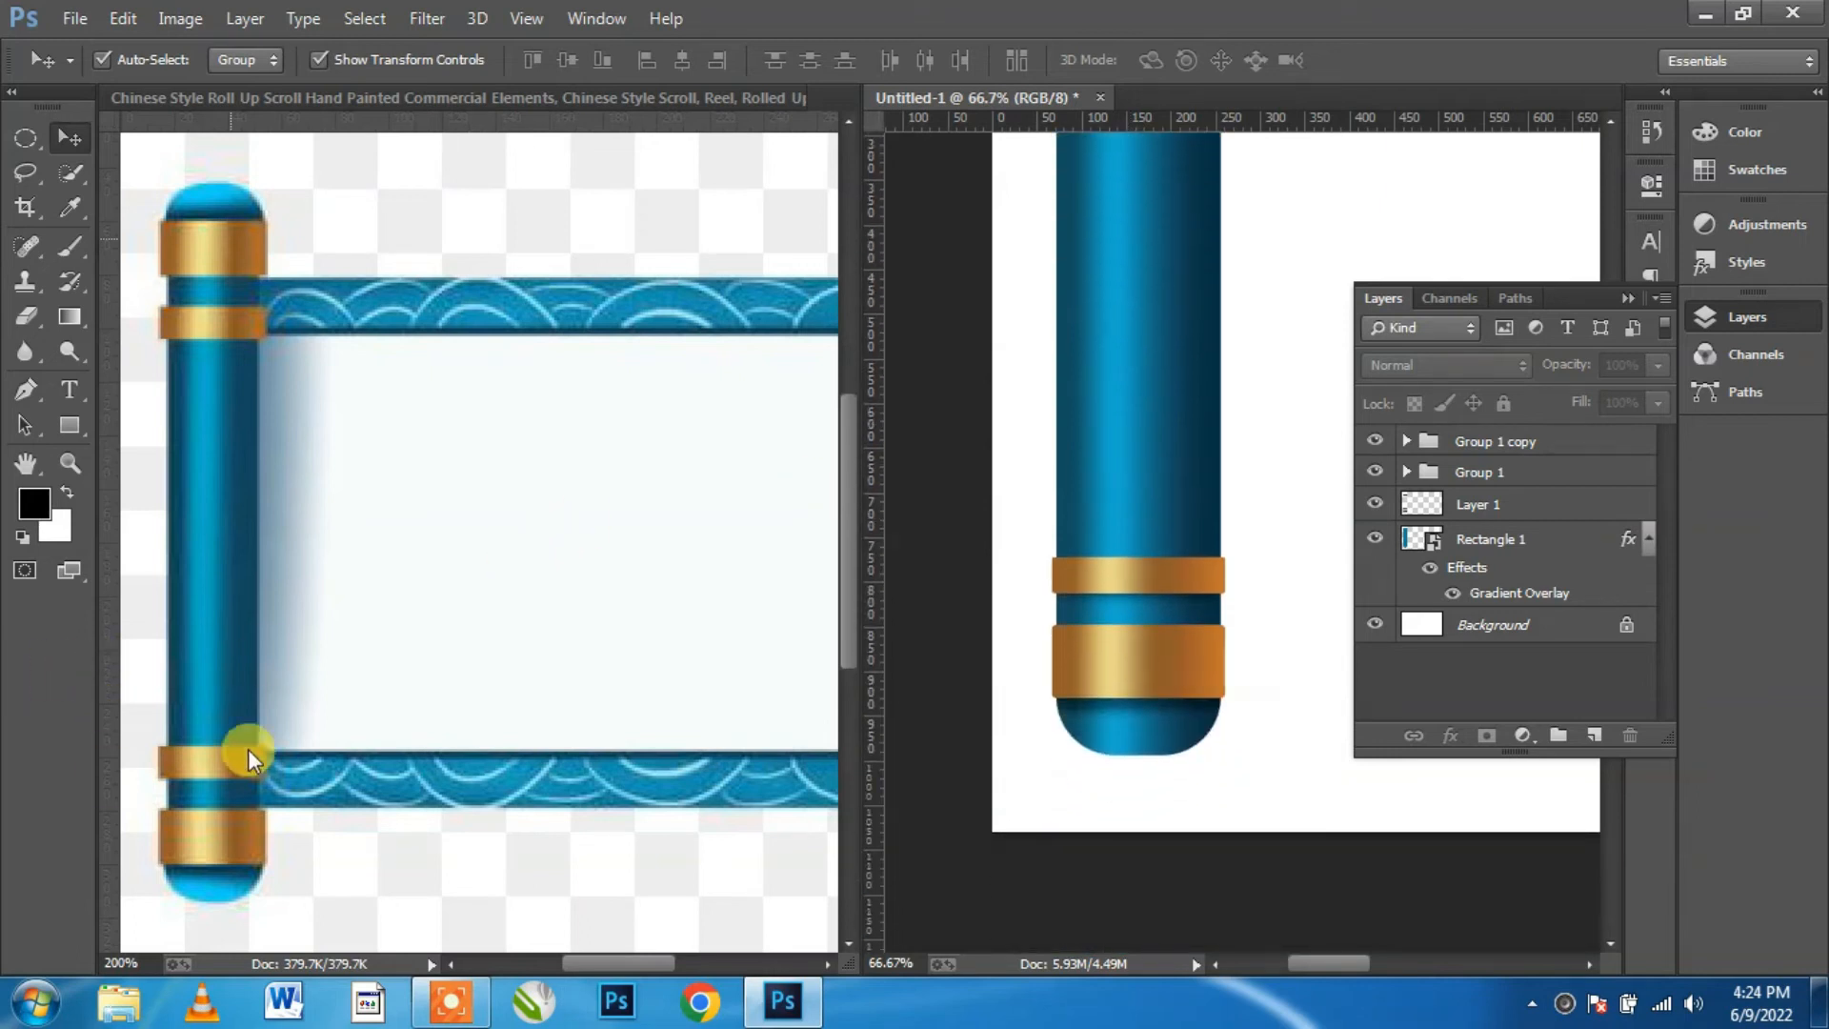
{"action": "scroll", "coordinate": [1162, 642], "scroll_direction": "up", "scroll_amount": 10}
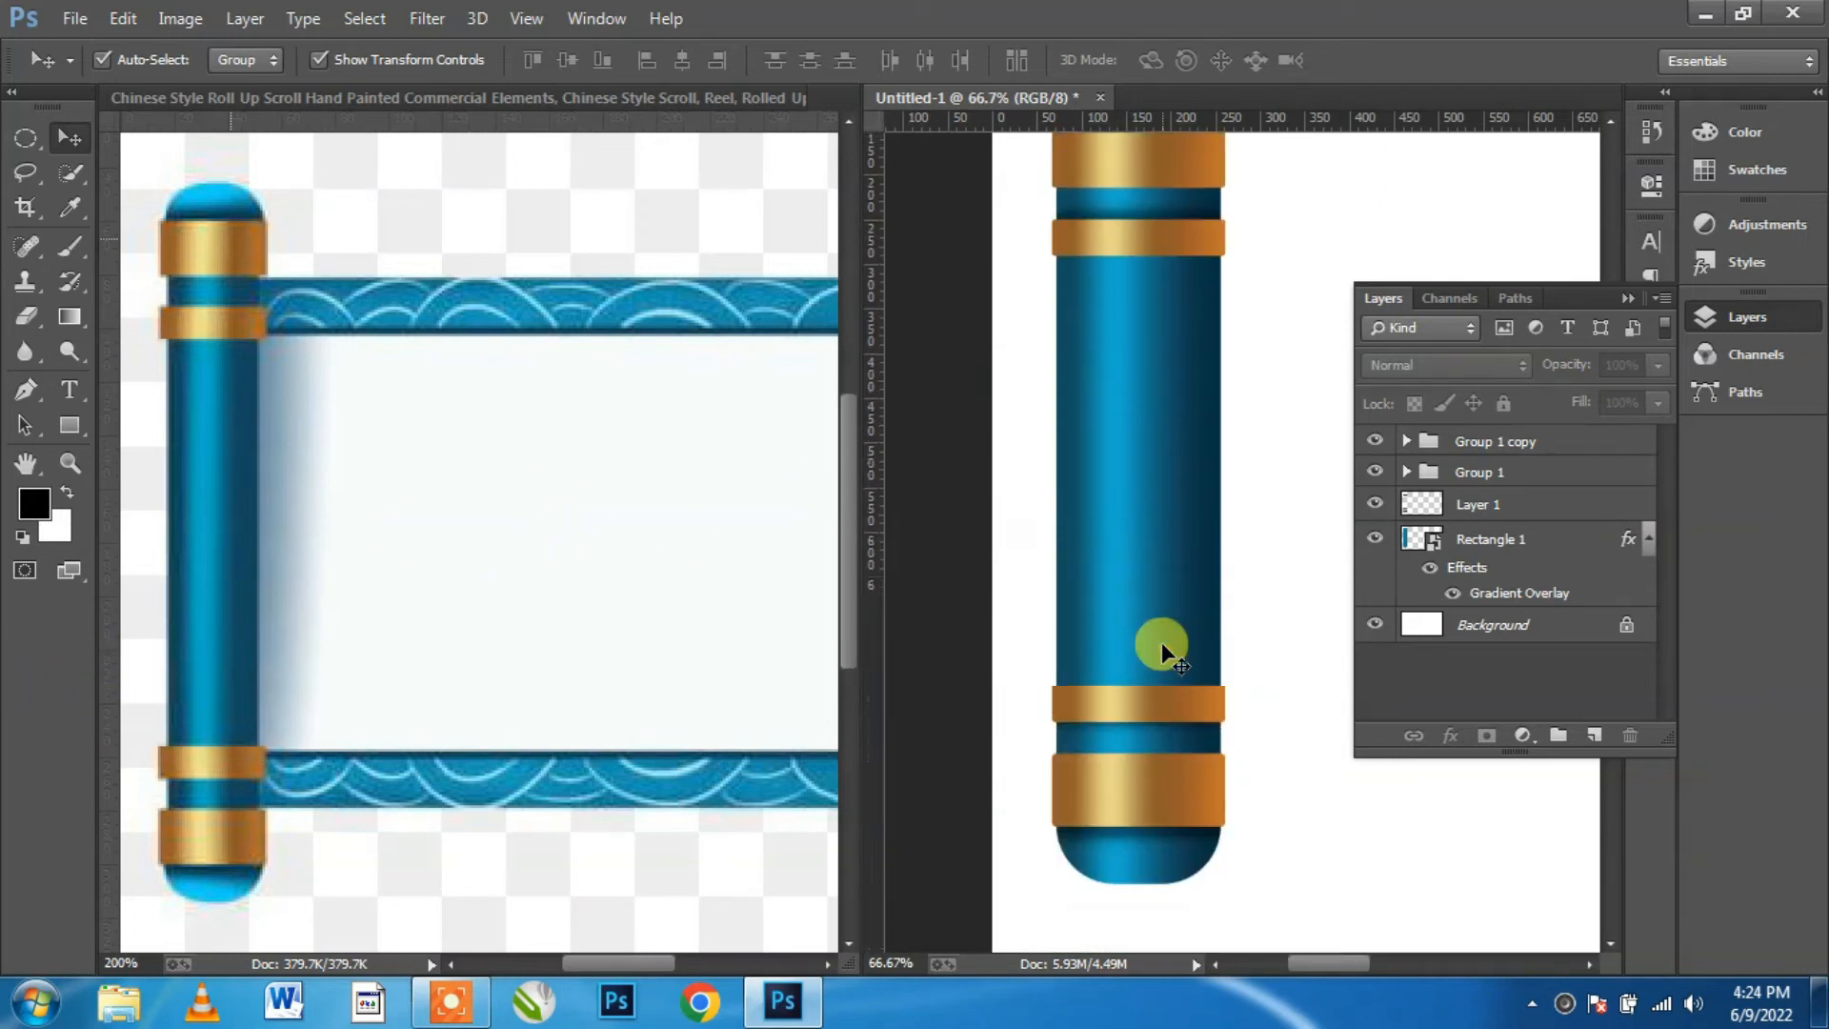
{"action": "left_click", "coordinate": [1505, 504]}
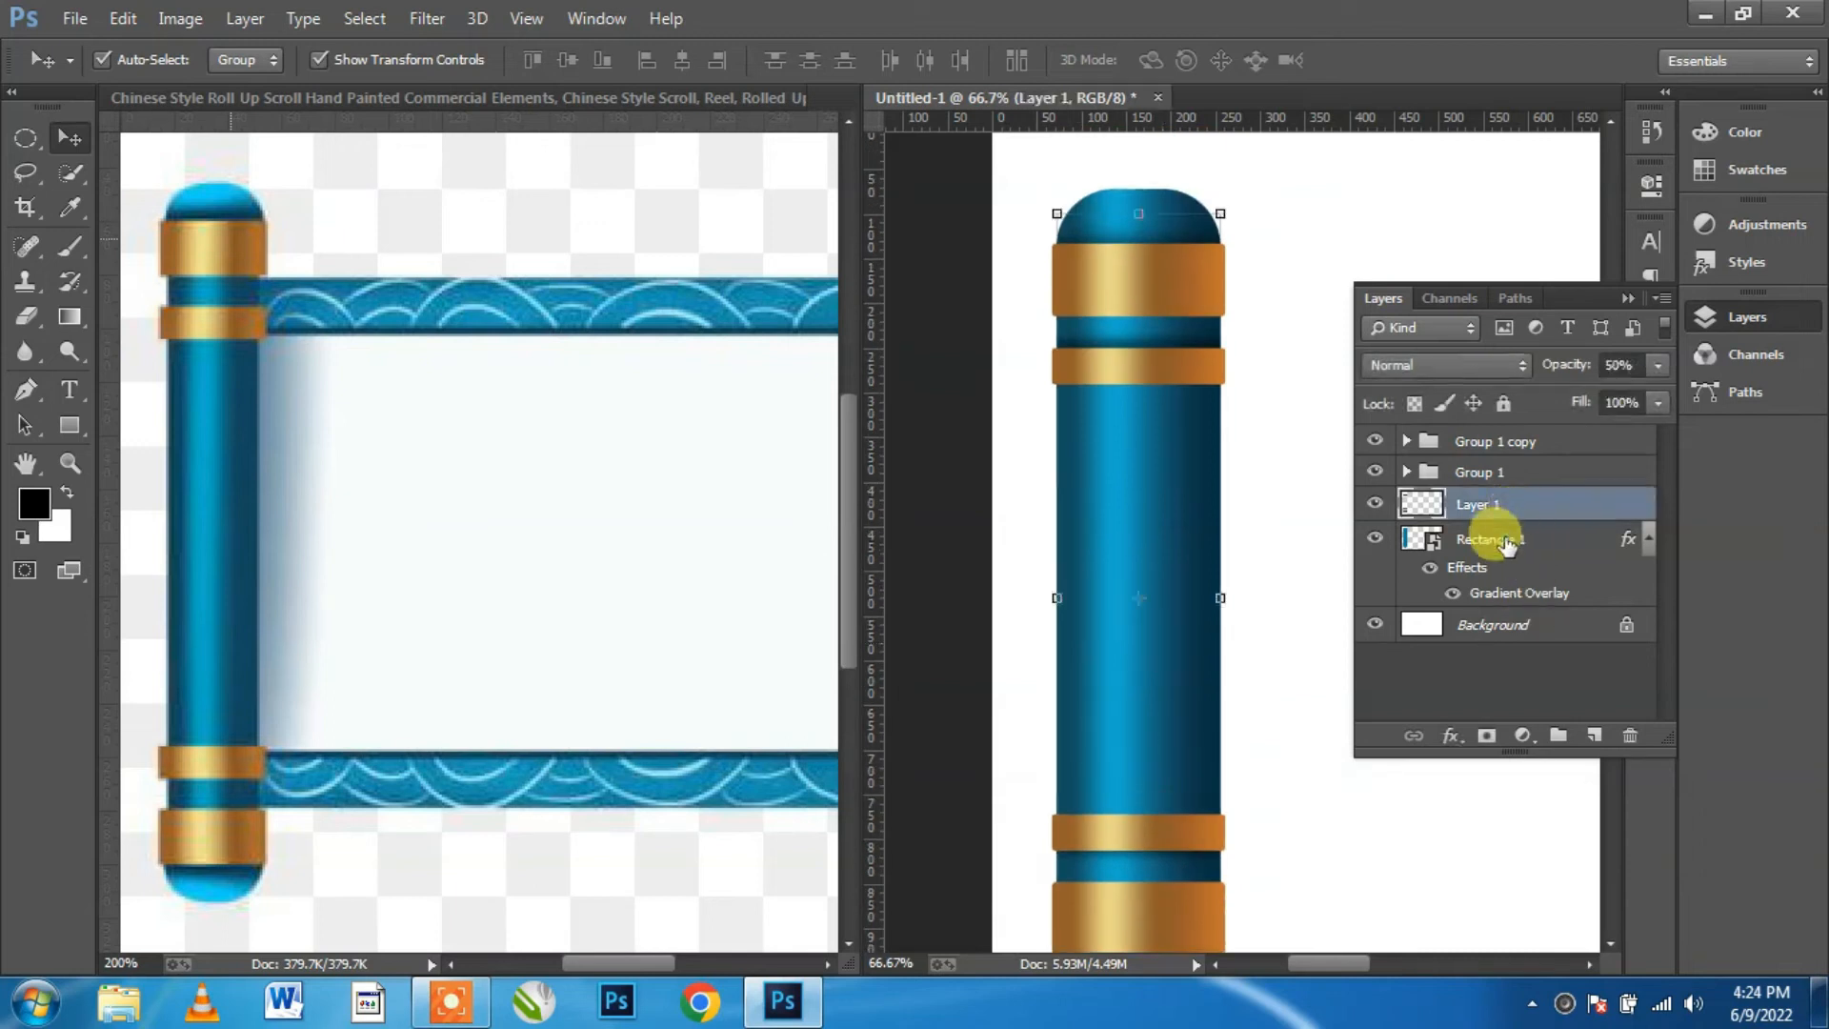
{"action": "left_click", "coordinate": [1487, 536]}
{"action": "left_click", "coordinate": [1594, 737]}
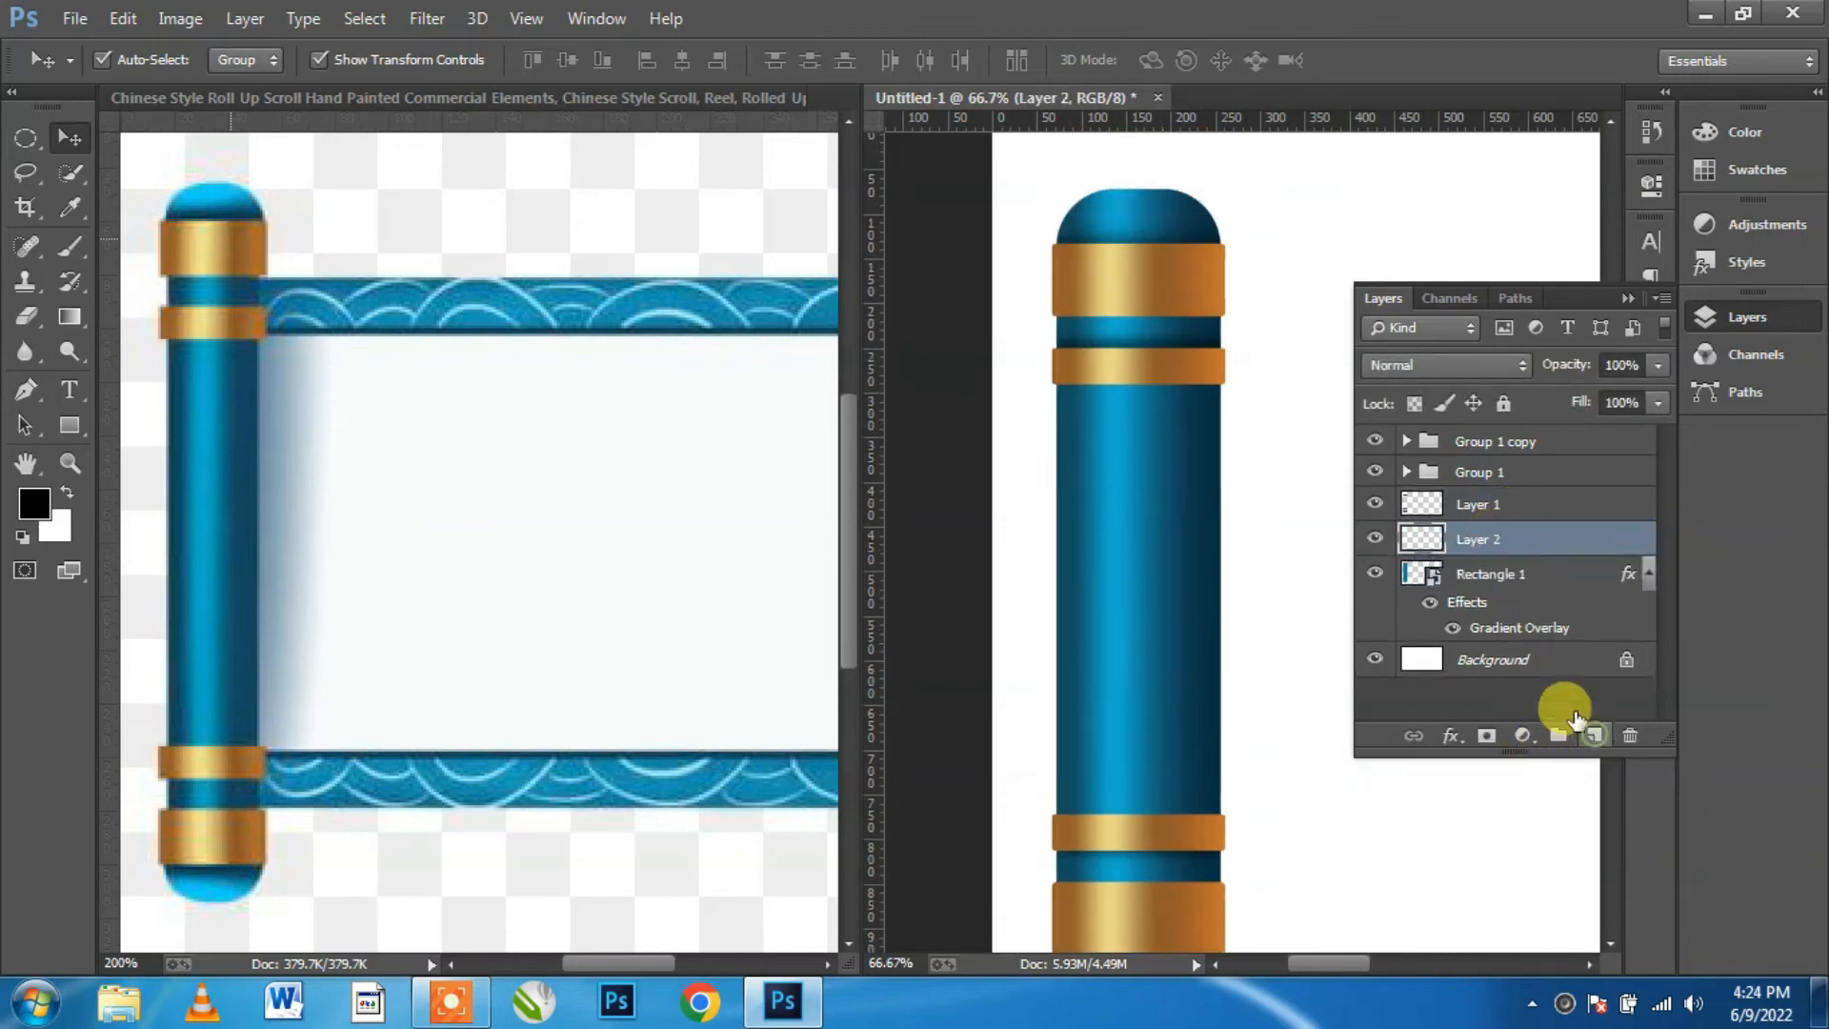
{"action": "left_click", "coordinate": [1416, 574], "text": "ctrl"}
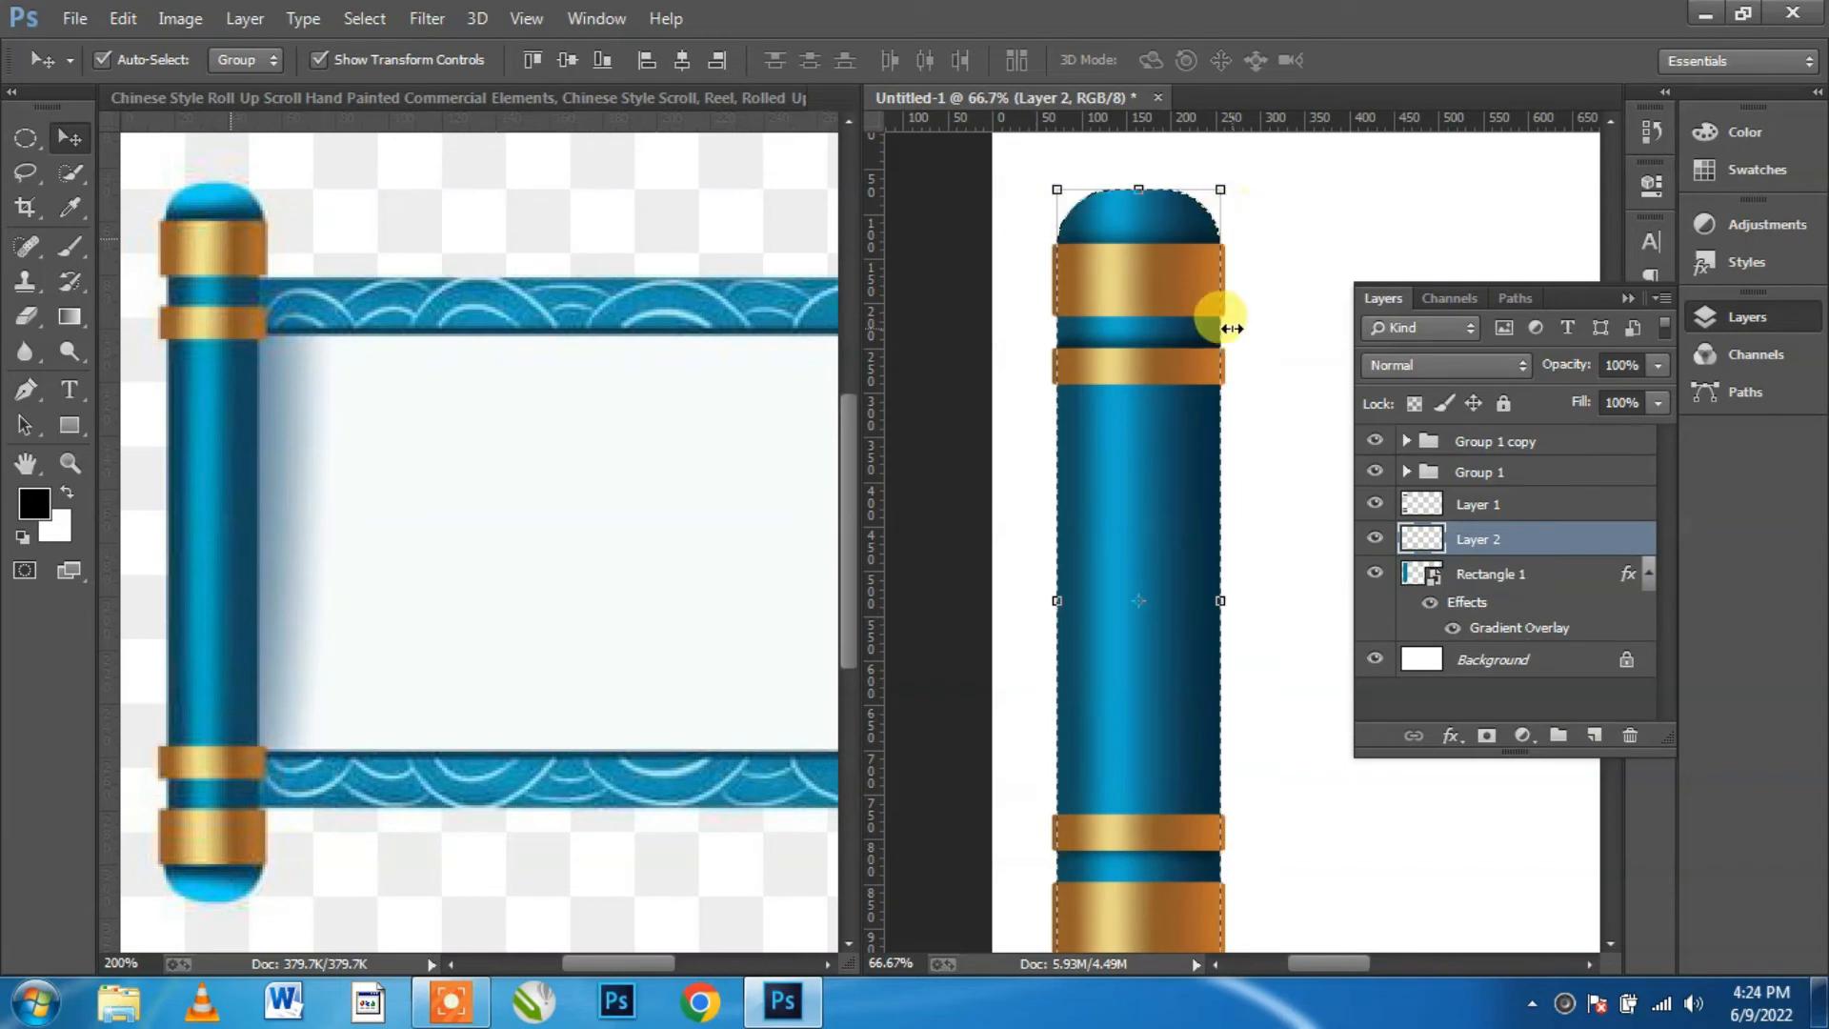
Step: Brighten both rounded ends of the bar with a 90 px brush in the light blue sampled from the bar, and remove the selection
{"action": "left_click", "coordinate": [66, 242]}
{"action": "left_click", "coordinate": [61, 487]}
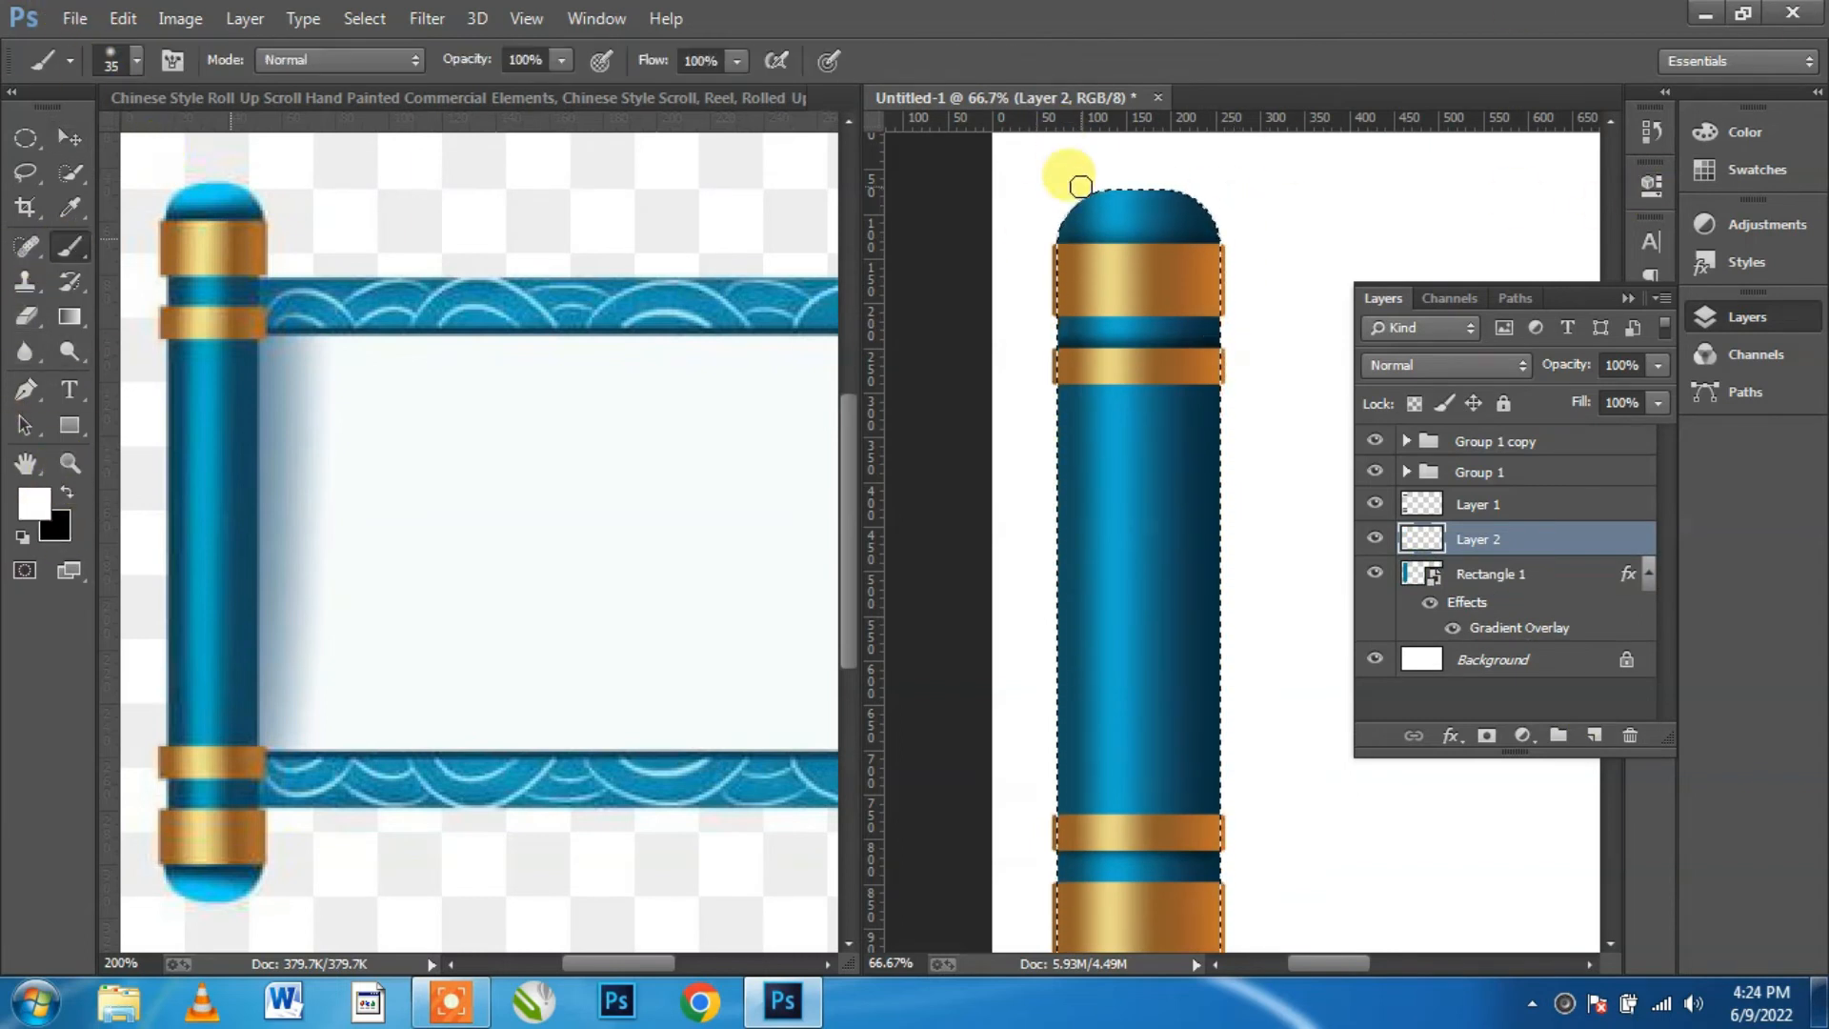
{"action": "key", "text": "bracketright"}
{"action": "key", "text": "bracketright"}
{"action": "key", "text": "bracketright"}
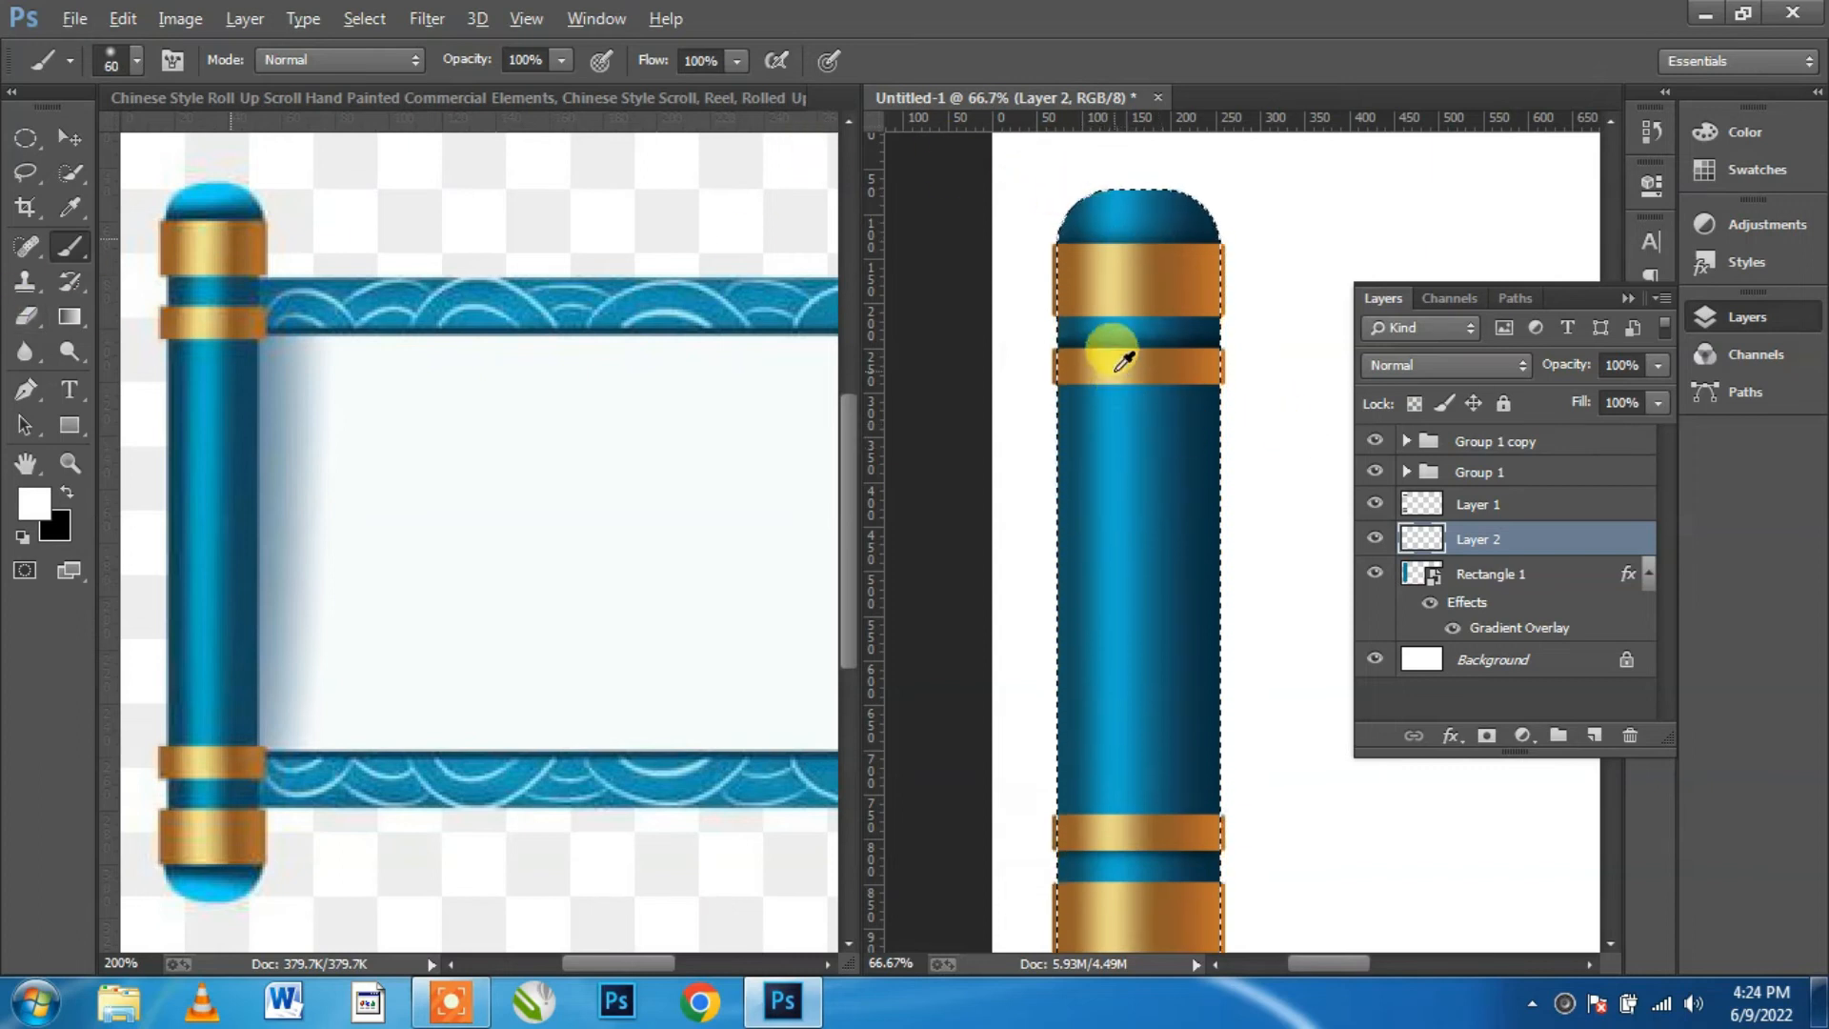
{"action": "left_click", "coordinate": [1104, 576], "text": "alt"}
{"action": "key", "text": "bracketright"}
{"action": "key", "text": "bracketright"}
{"action": "key", "text": "bracketright"}
{"action": "mouse_move", "coordinate": [1161, 187]}
{"action": "left_mouse_down"}
{"action": "mouse_move", "coordinate": [1127, 169]}
{"action": "mouse_move", "coordinate": [1175, 159]}
{"action": "mouse_move", "coordinate": [1114, 189]}
{"action": "left_mouse_up"}
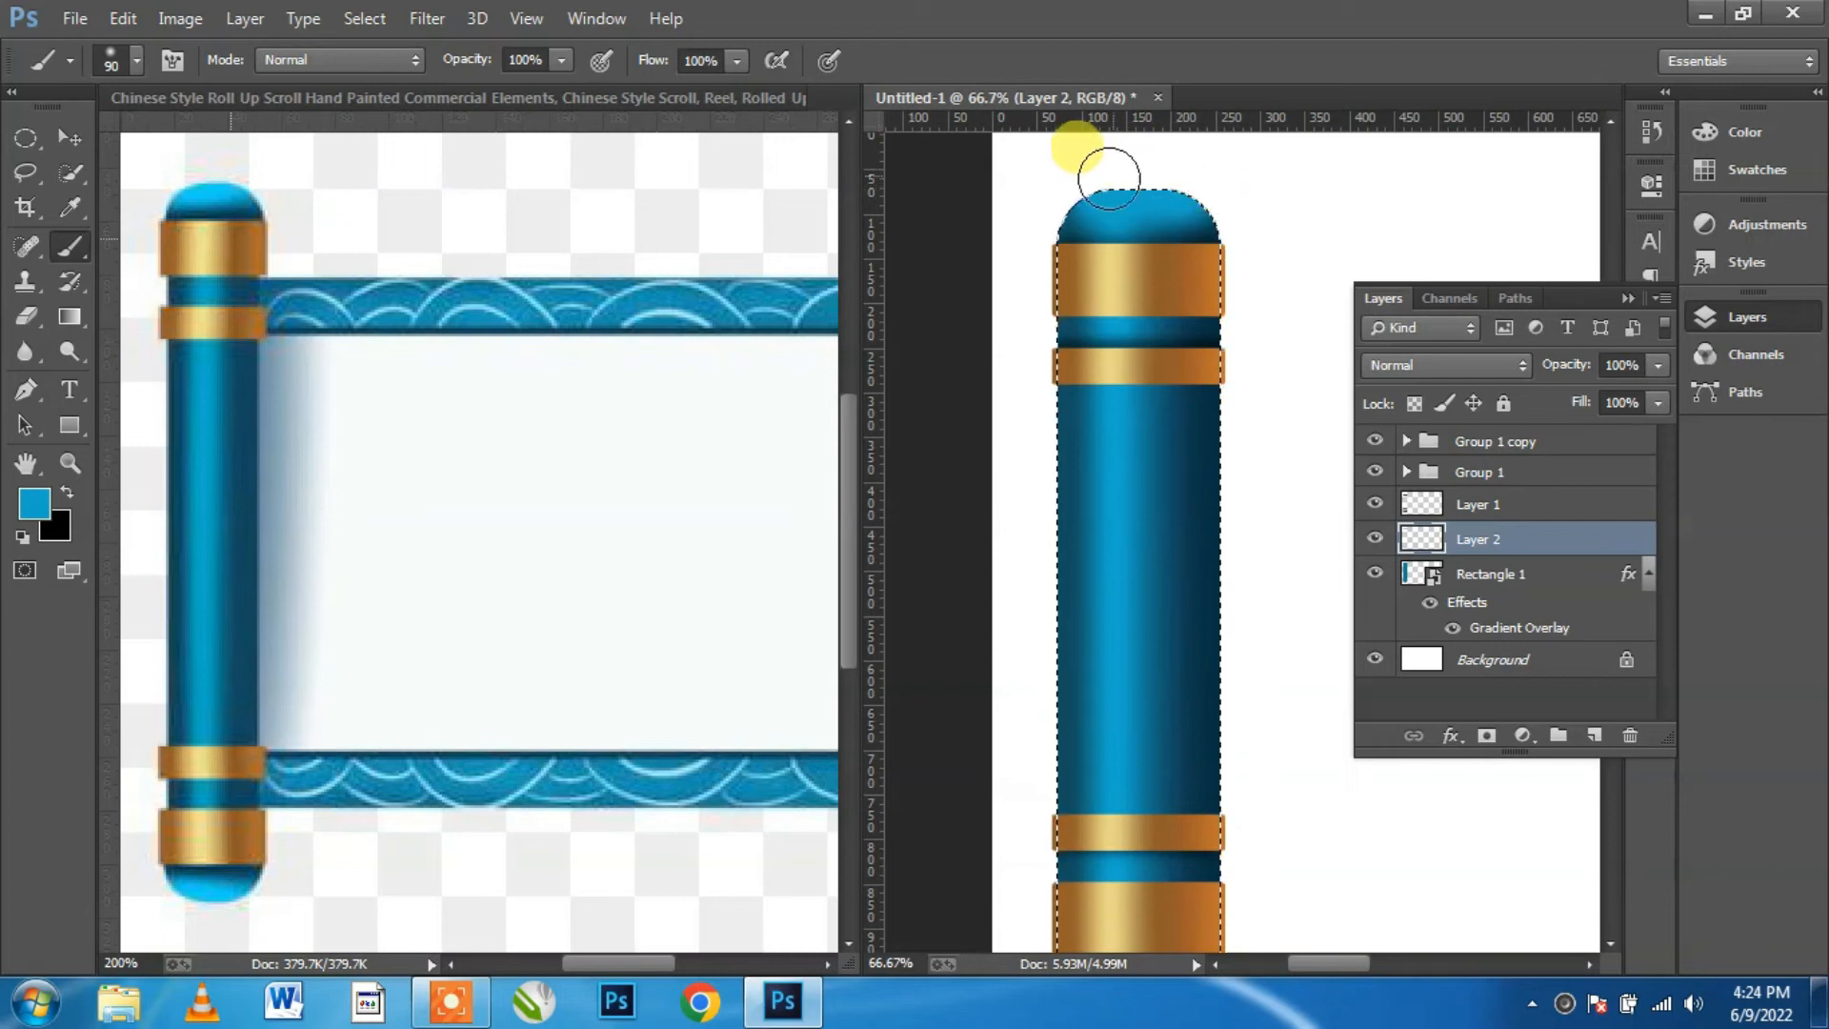
{"action": "scroll", "coordinate": [1082, 584], "scroll_direction": "down", "scroll_amount": 4}
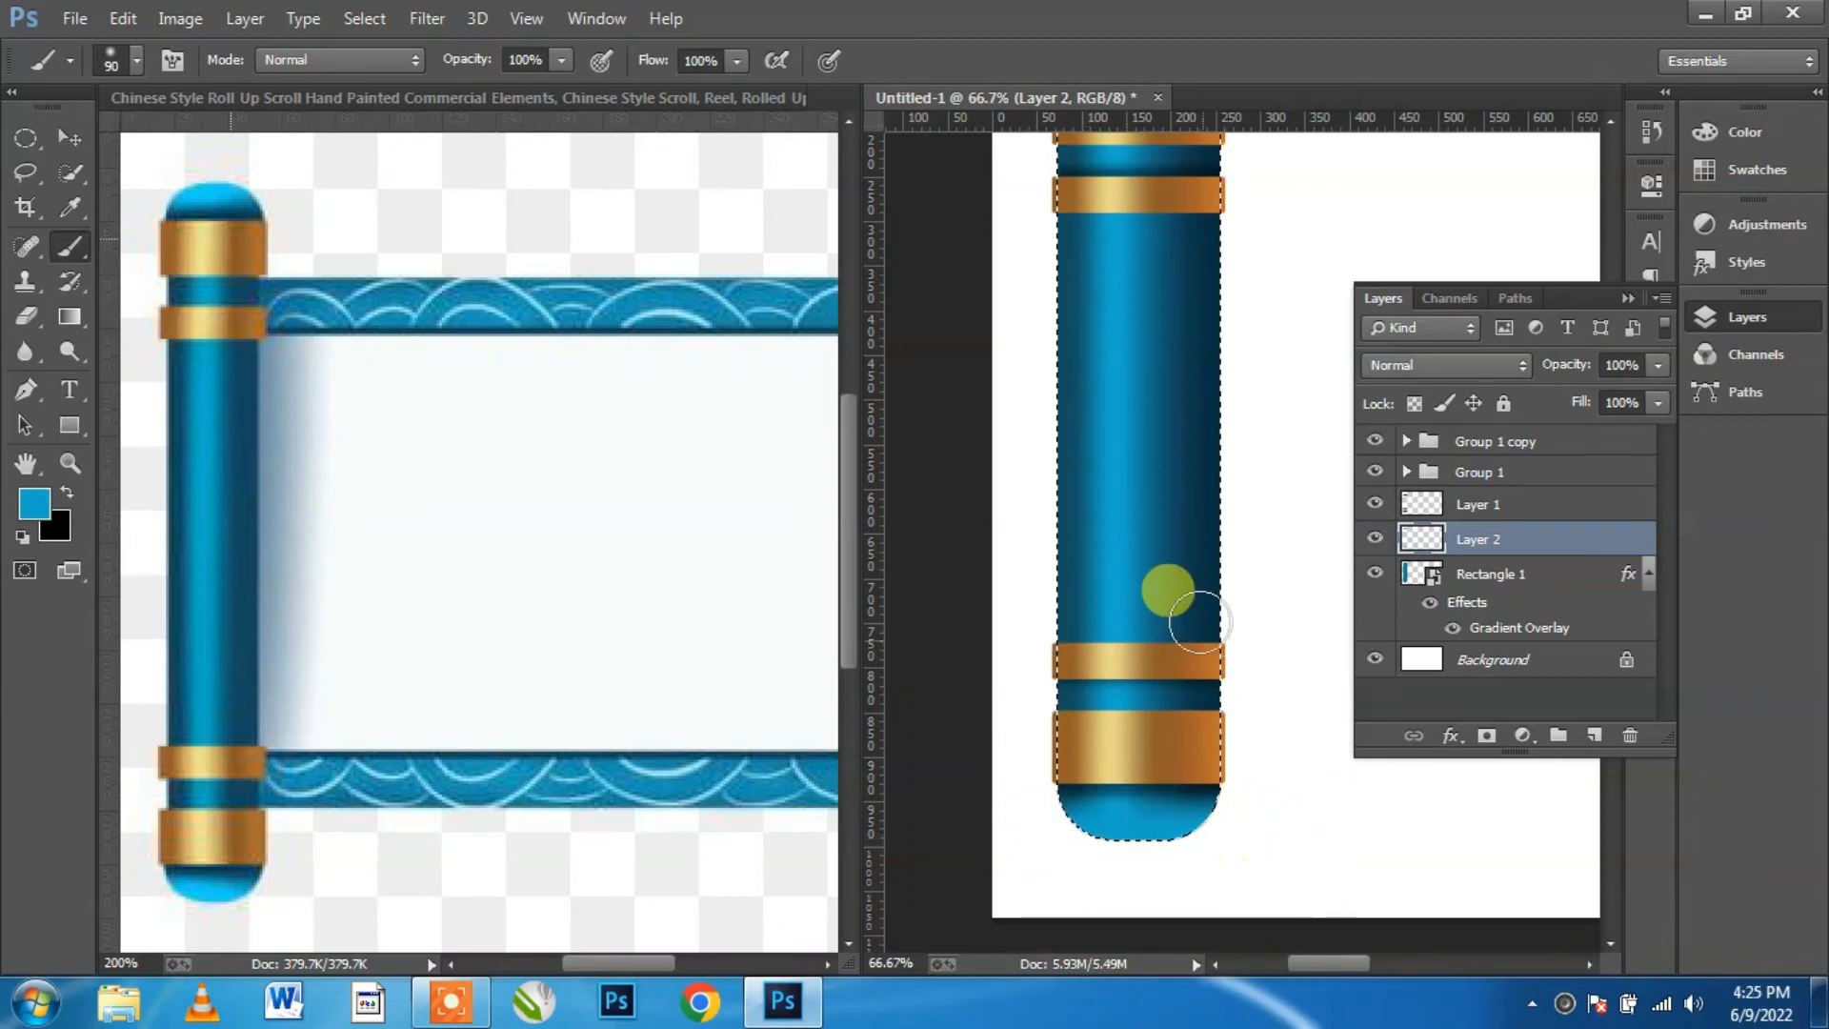
{"action": "scroll", "coordinate": [1199, 622], "scroll_direction": "up", "scroll_amount": 3}
{"action": "left_click", "coordinate": [365, 19]}
{"action": "left_click", "coordinate": [423, 70]}
{"action": "left_click", "coordinate": [67, 143]}
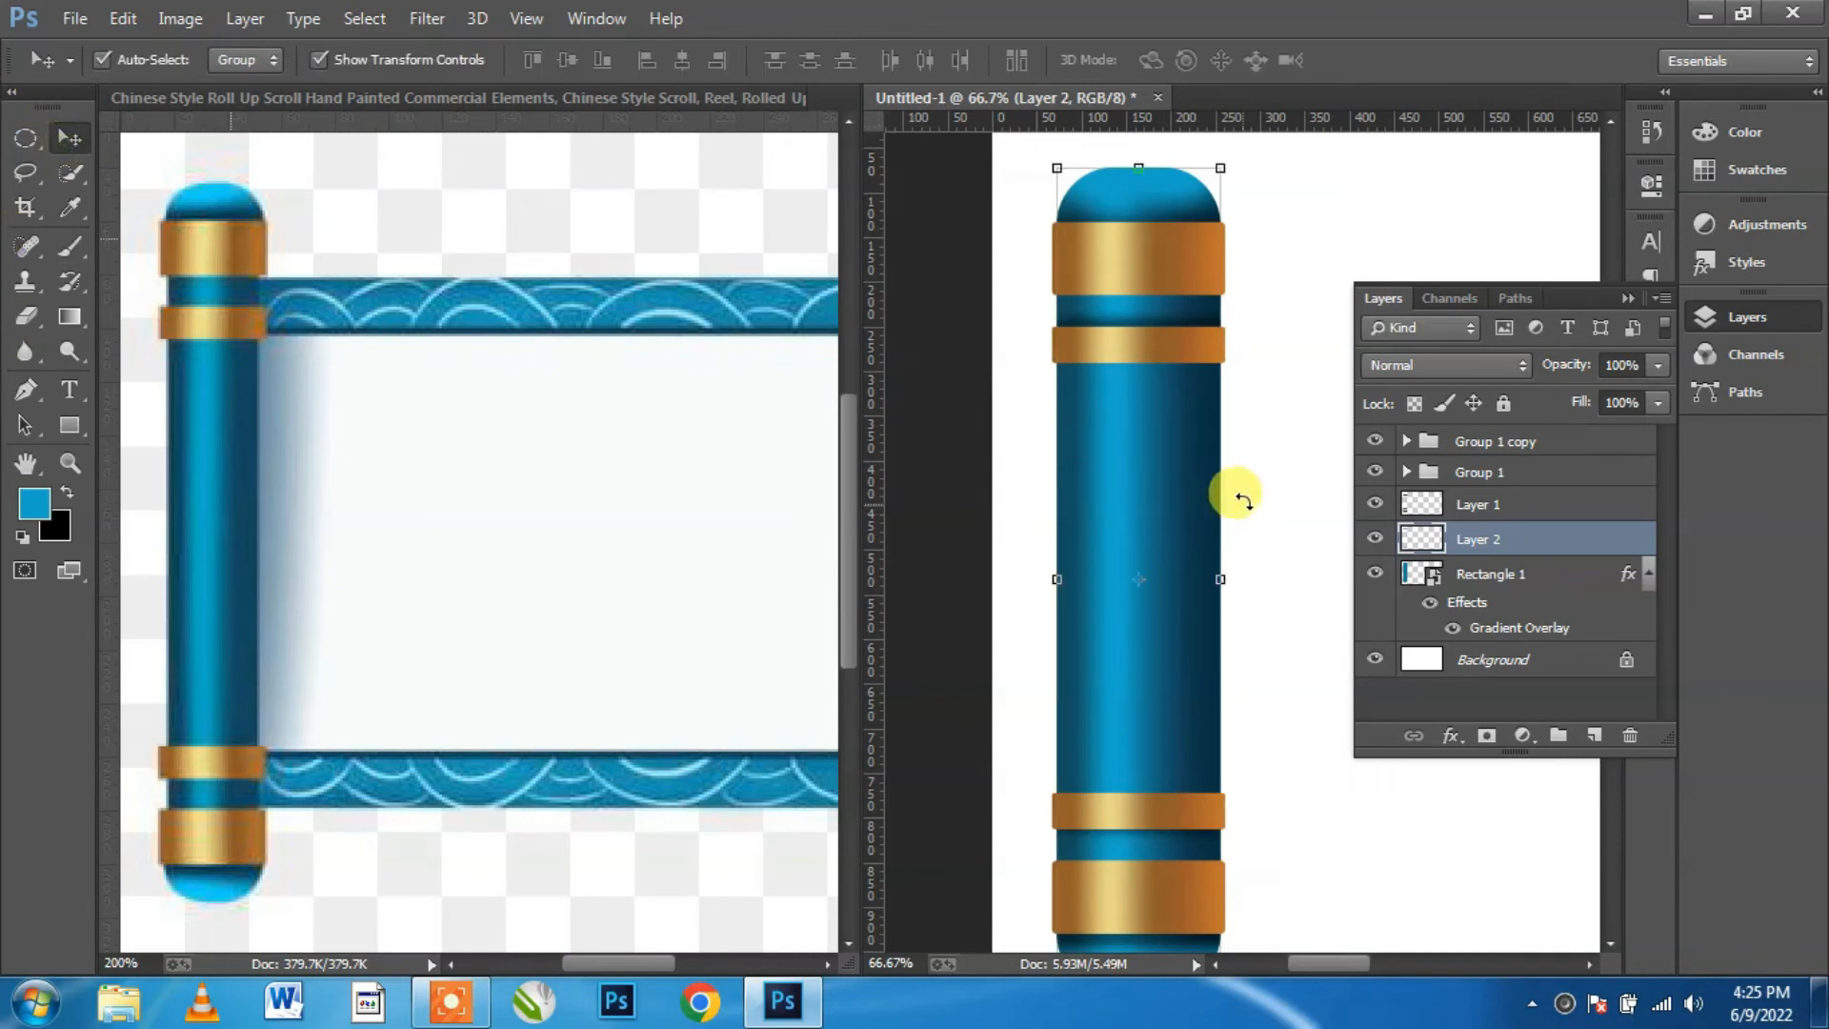
Step: Group Layer 1, Layer 2 and Rectangle 1 so the blue bar and its shading form one group
{"action": "left_click_drag", "start_coordinate": [1224, 490], "coordinate": [1225, 425]}
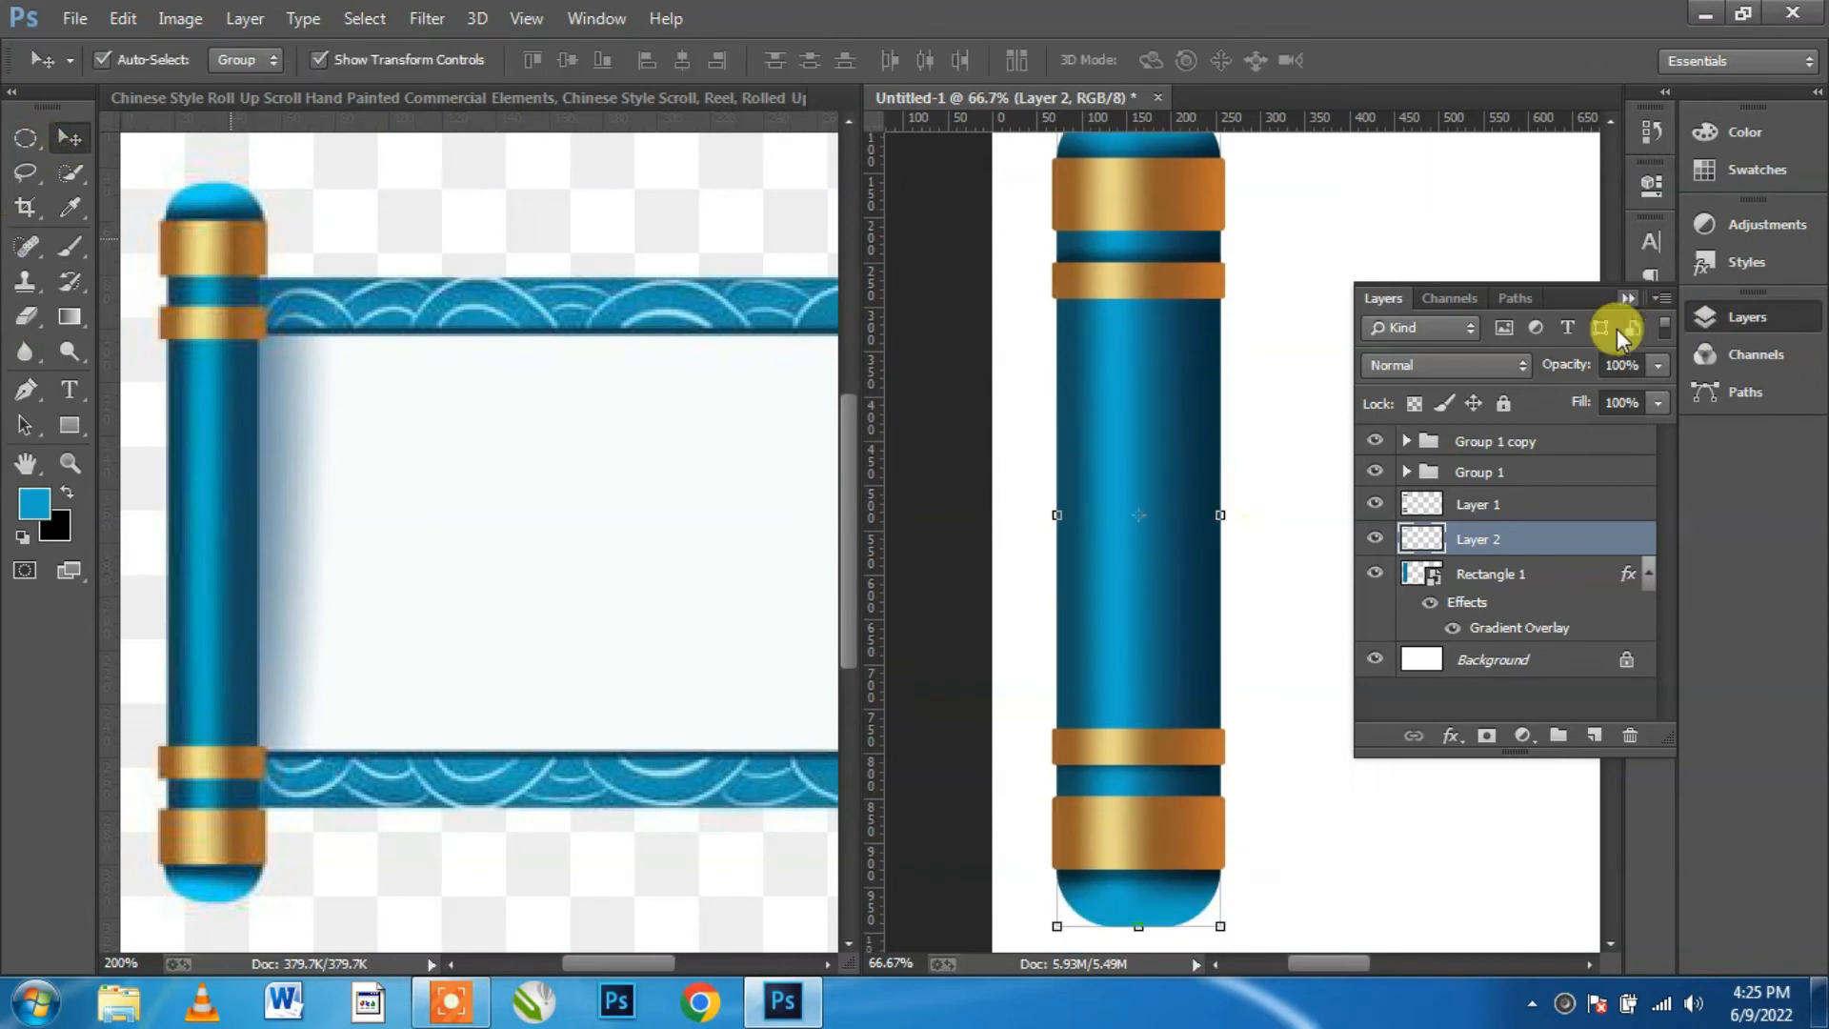
{"action": "left_click", "coordinate": [1376, 505]}
{"action": "left_click", "coordinate": [1376, 505]}
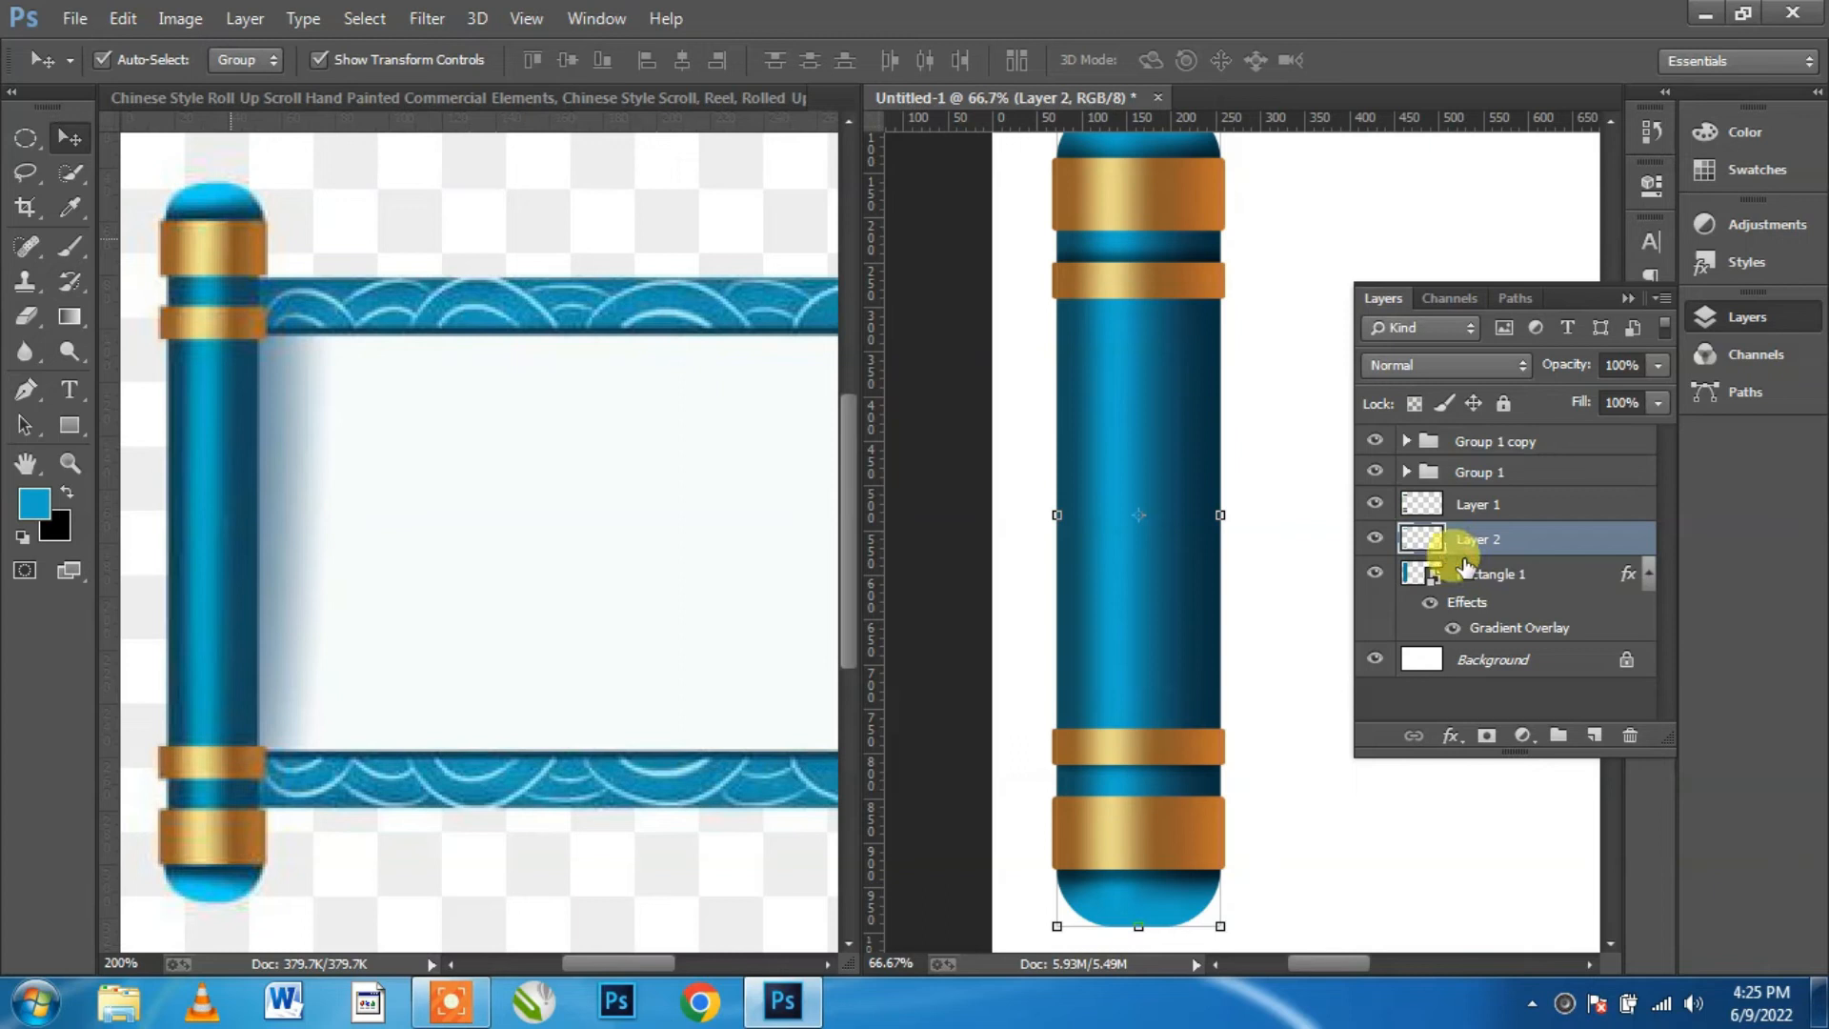
{"action": "left_click", "coordinate": [1495, 510]}
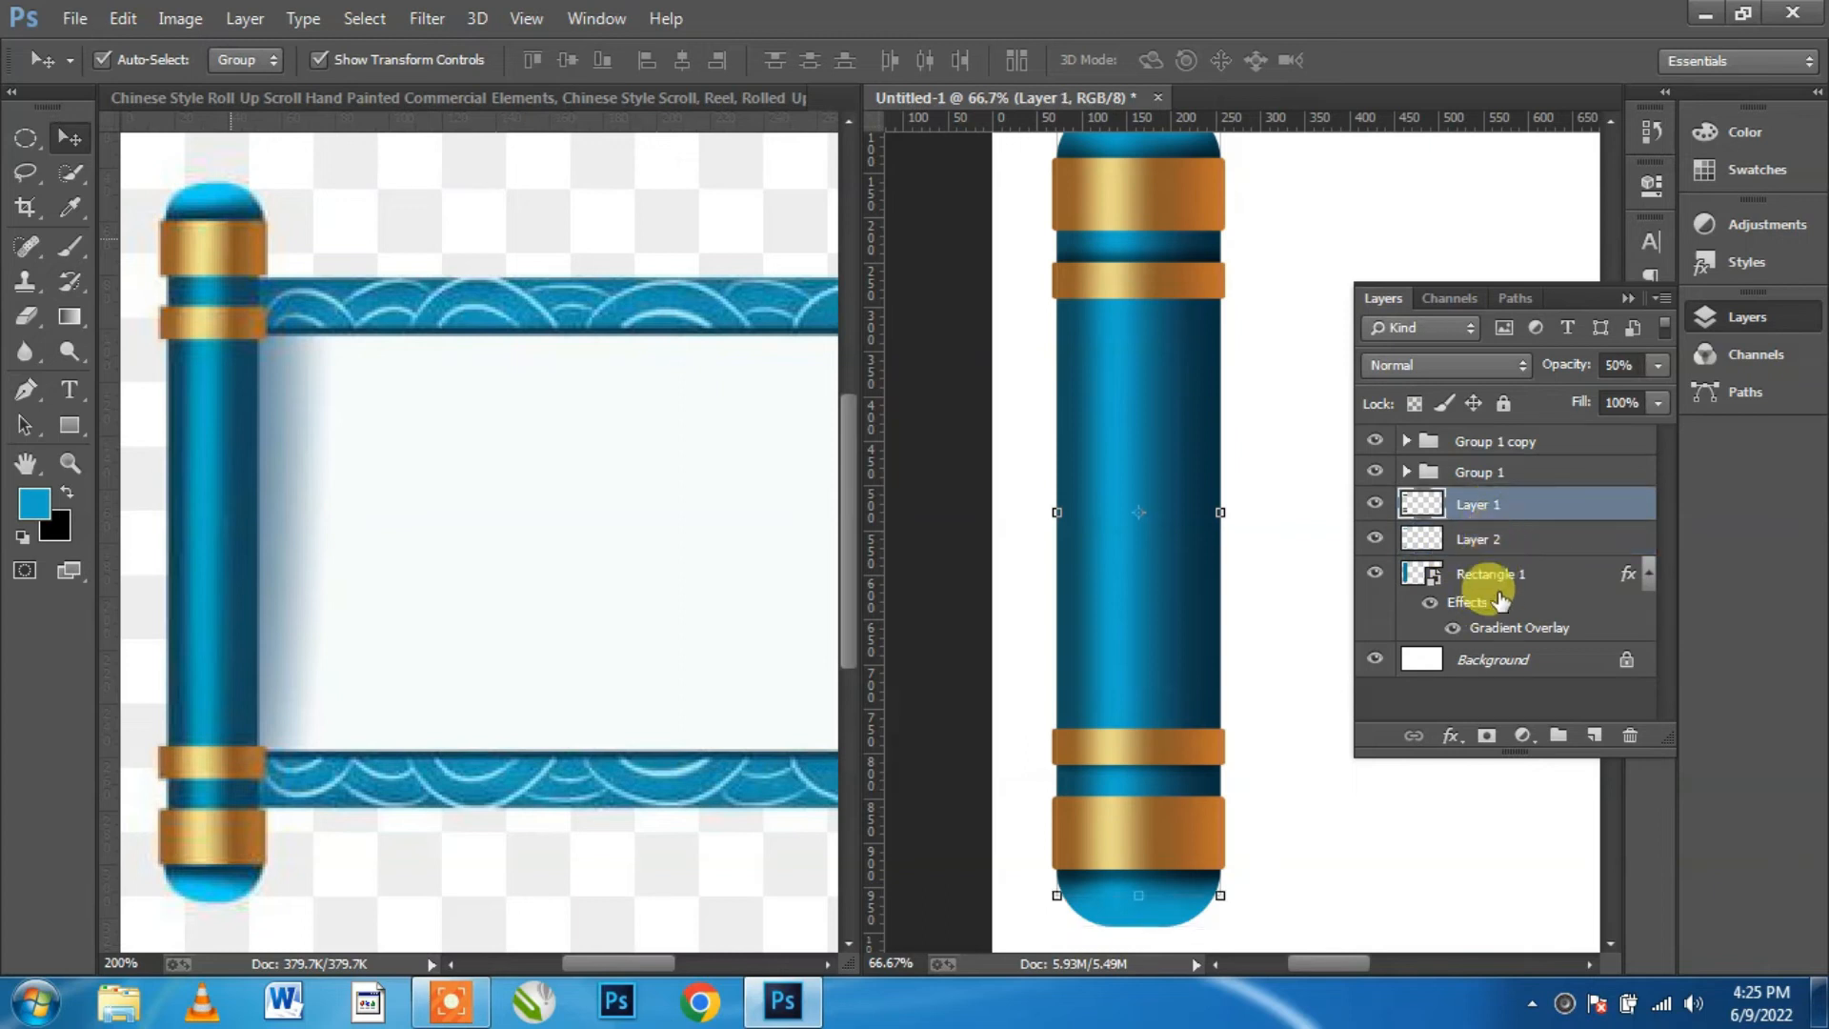
{"action": "left_click", "coordinate": [1522, 575], "text": "shift"}
{"action": "key", "text": "ctrl+g"}
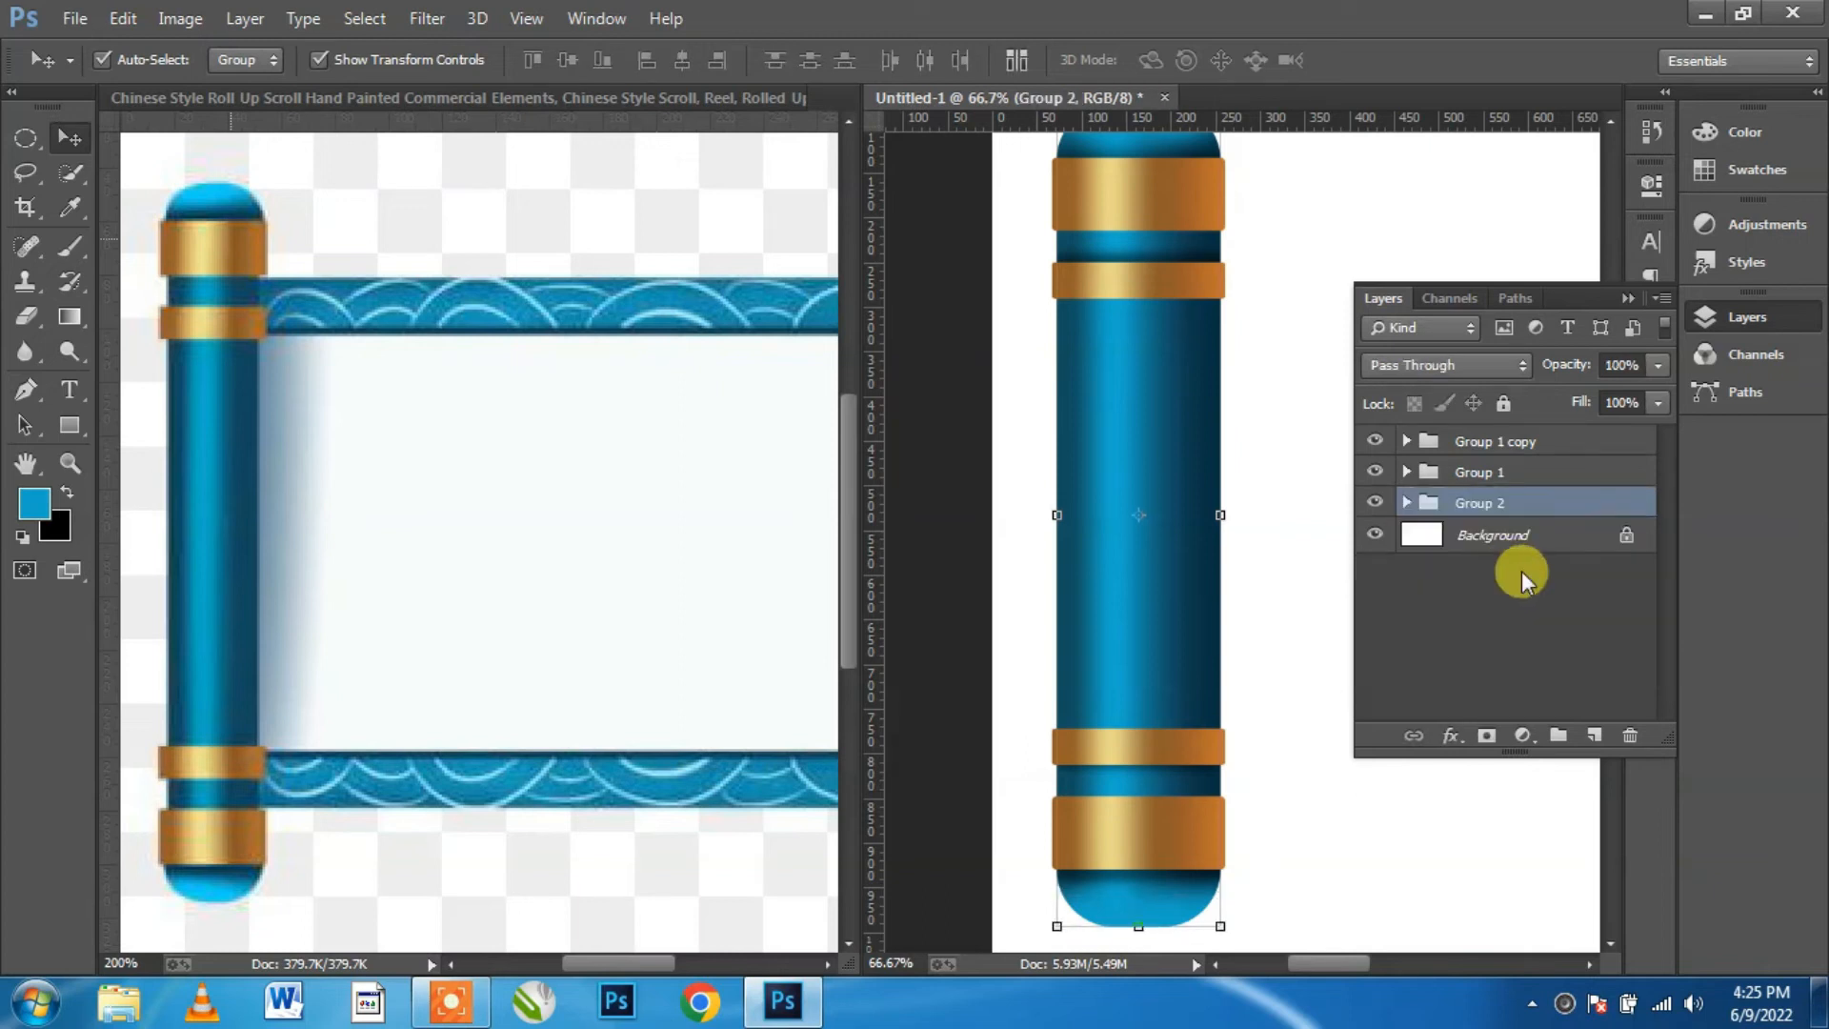
Step: Group the upper and lower gold band groups together and check both groups' contents by toggling their visibility
{"action": "left_click", "coordinate": [1515, 470]}
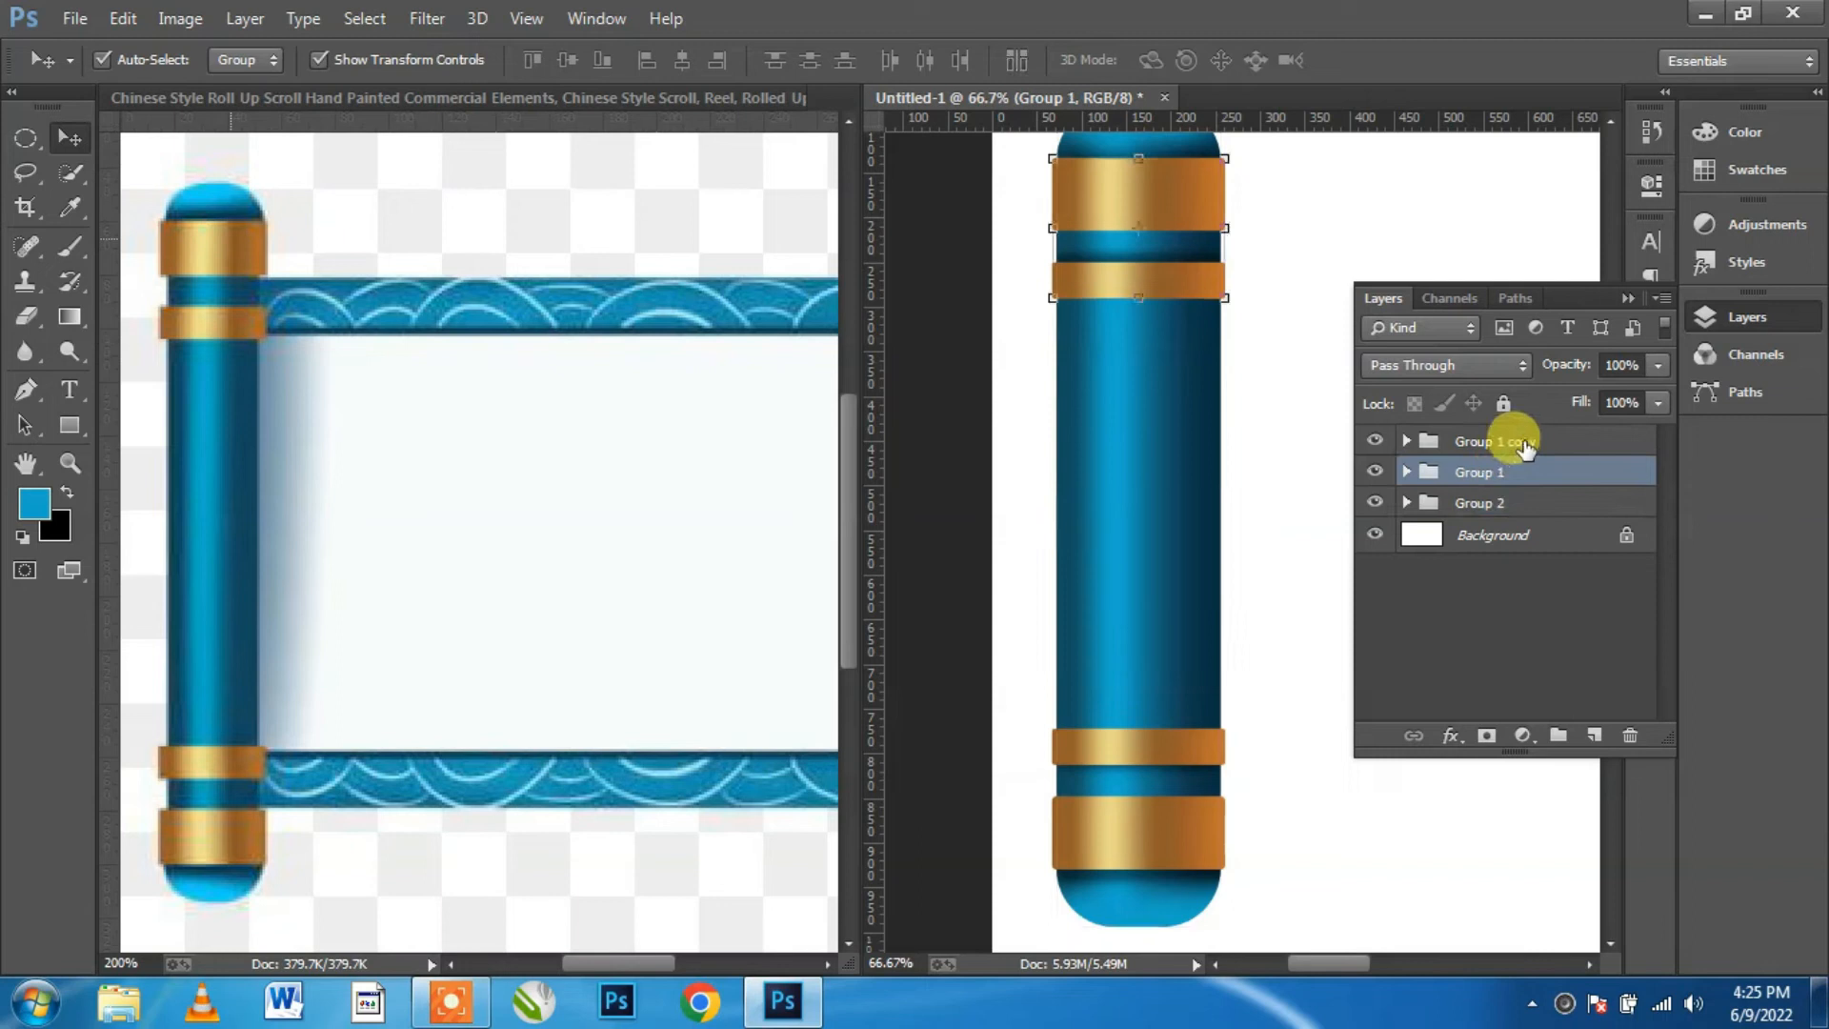
{"action": "left_click", "coordinate": [1525, 448], "text": "shift"}
{"action": "key", "text": "ctrl+g"}
{"action": "left_click", "coordinate": [1375, 441]}
{"action": "left_click", "coordinate": [1375, 441]}
{"action": "left_click", "coordinate": [1375, 472]}
{"action": "left_click", "coordinate": [1374, 471]}
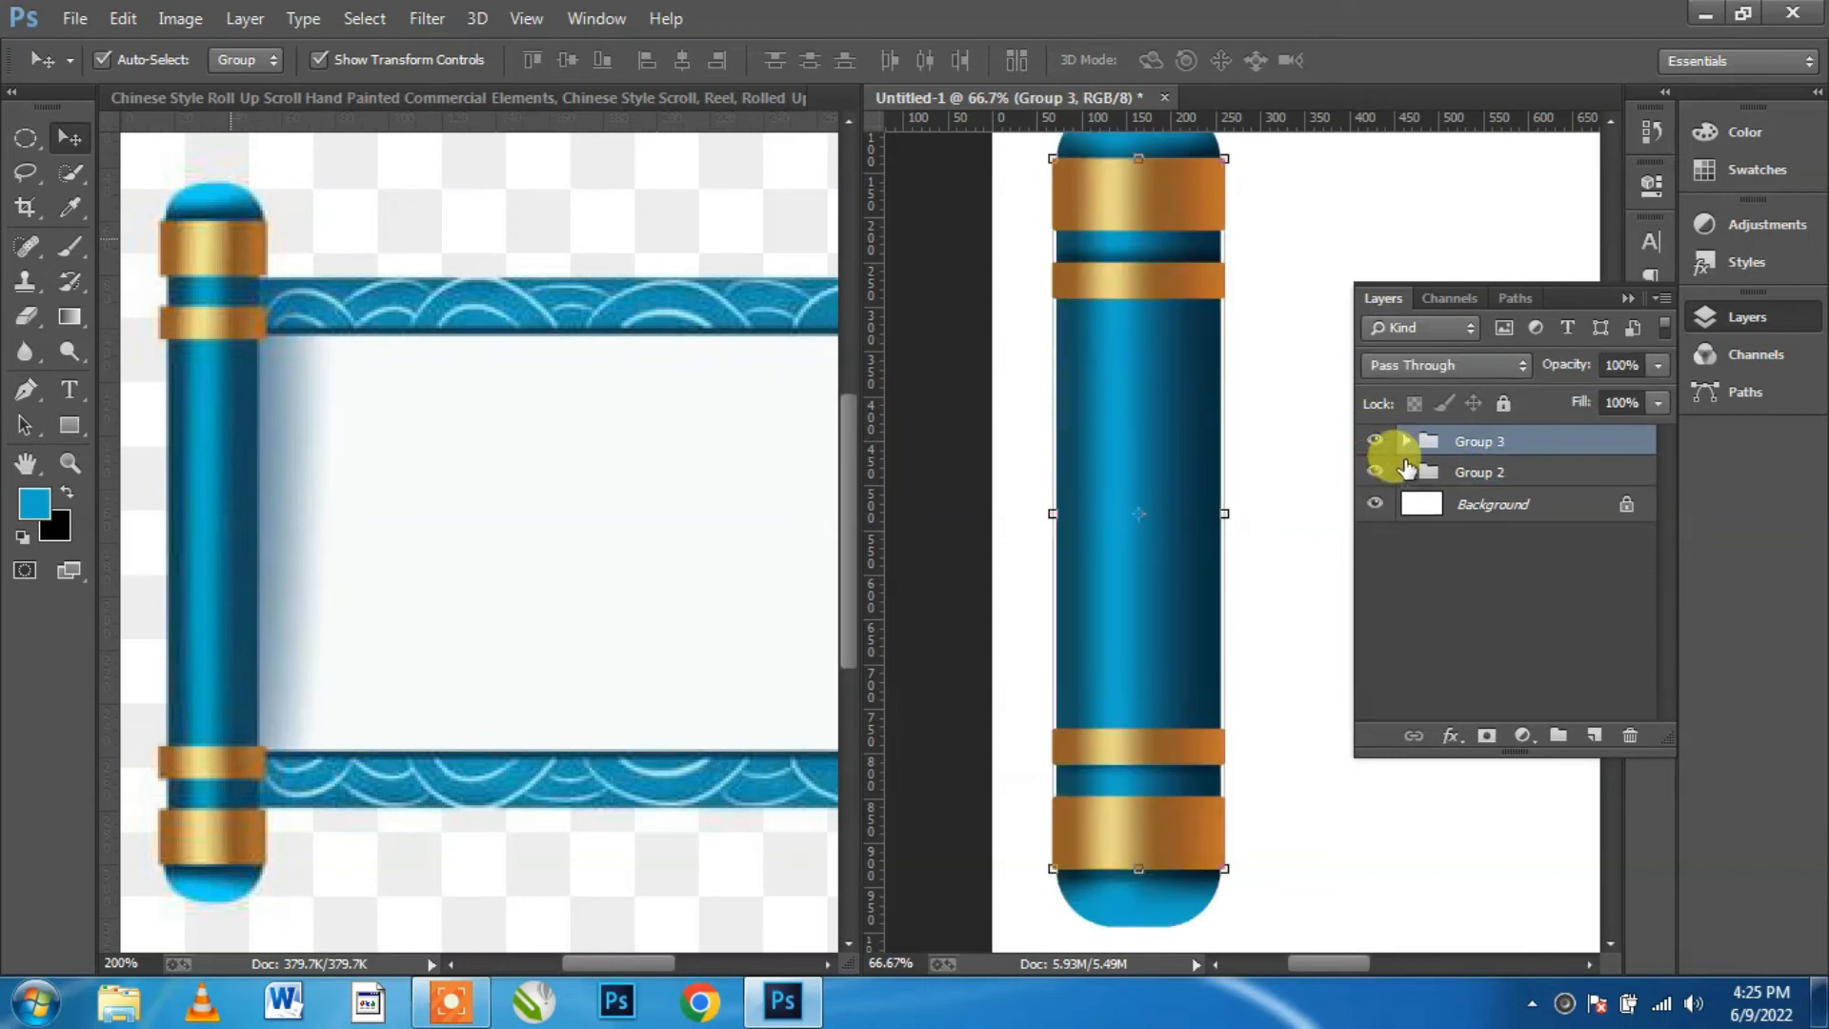
{"action": "scroll", "coordinate": [1278, 388], "scroll_direction": "up", "scroll_amount": 2}
{"action": "left_click", "coordinate": [1619, 309]}
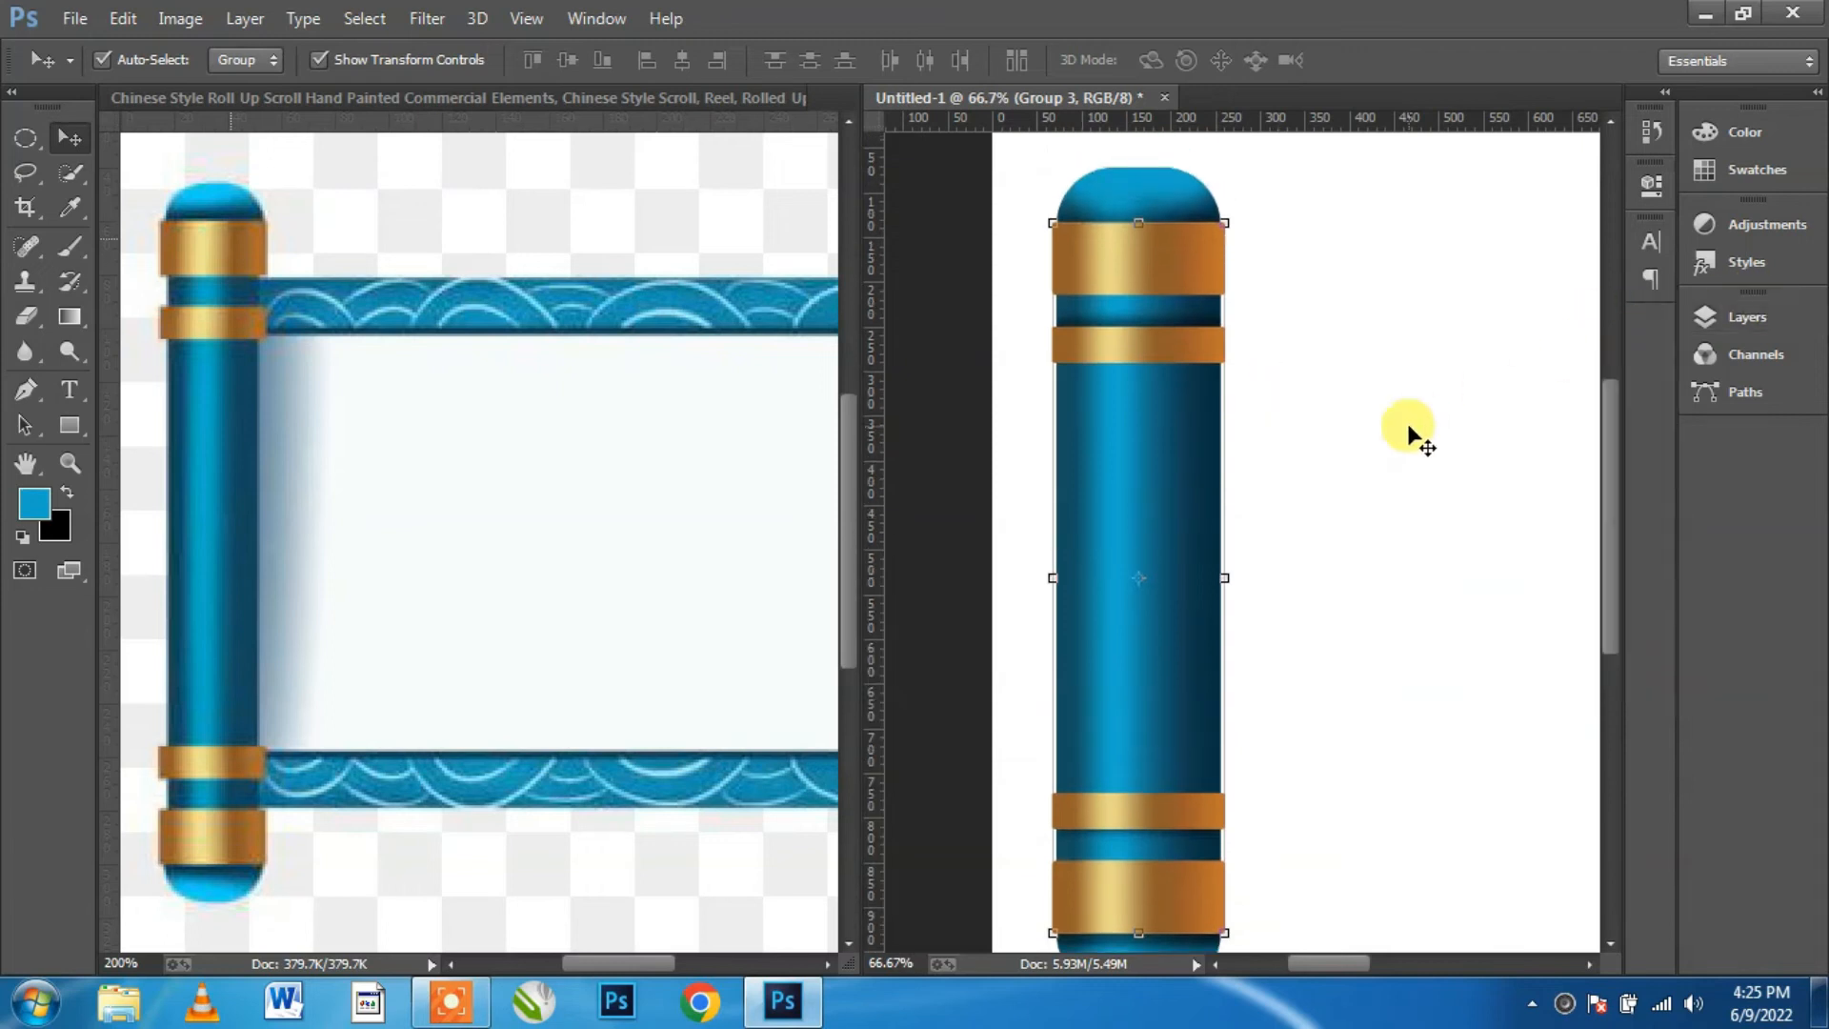
Step: Scale the bar group and the band group together from the center to about 107.5%
{"action": "scroll", "coordinate": [1407, 428], "scroll_direction": "down", "scroll_amount": 3}
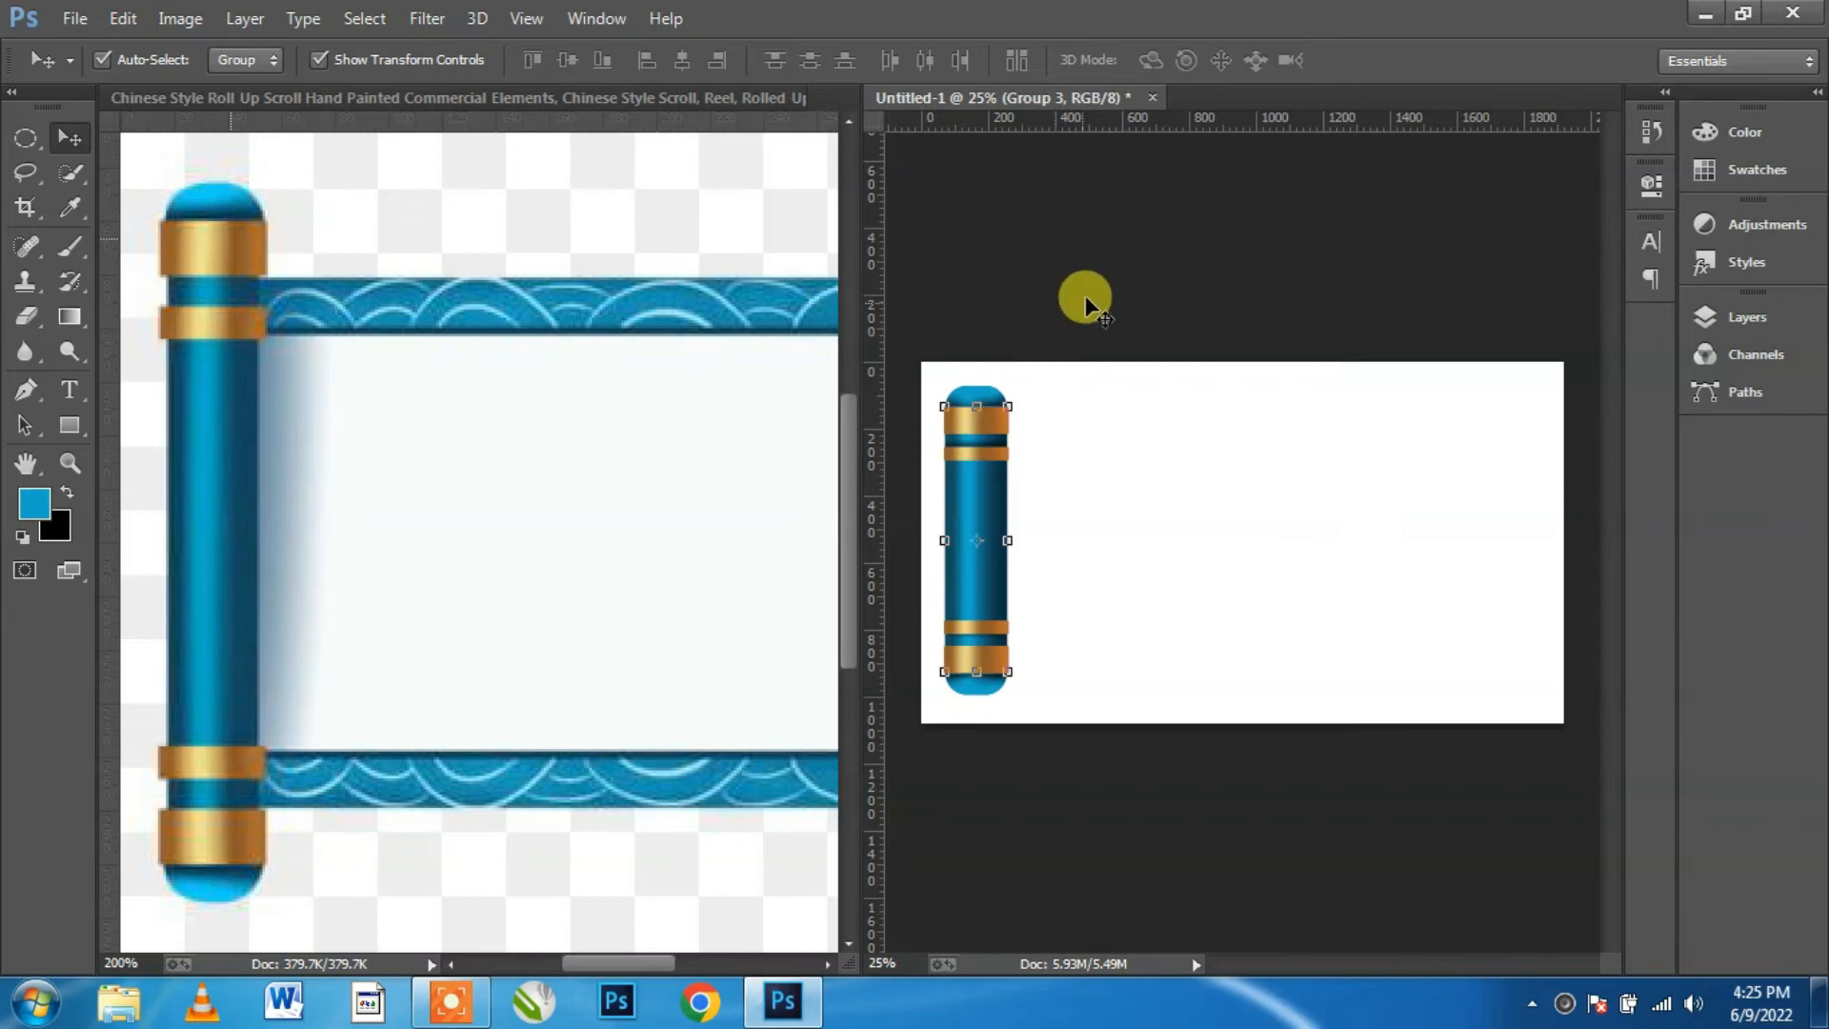
{"action": "left_click", "coordinate": [1743, 316]}
{"action": "left_click", "coordinate": [1510, 471], "text": "shift"}
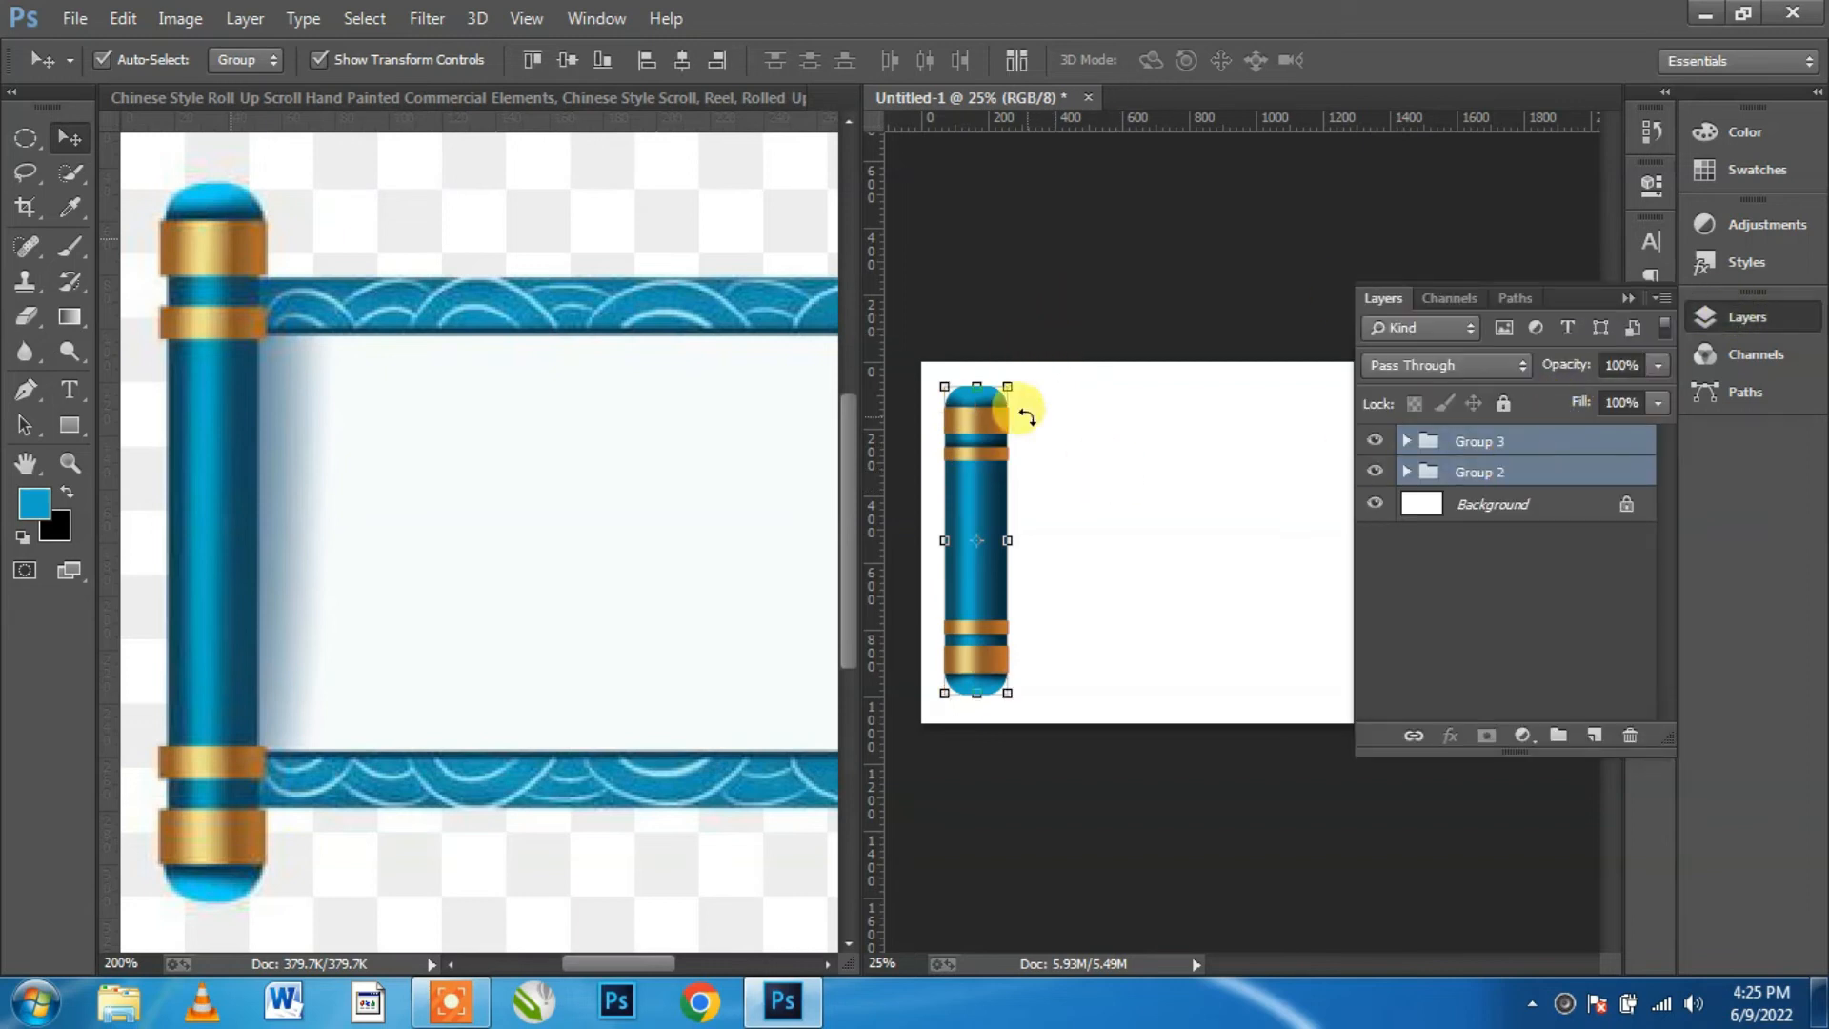
{"action": "left_click", "coordinate": [1010, 387]}
{"action": "left_click_drag", "start_coordinate": [1010, 386], "coordinate": [1010, 375]}
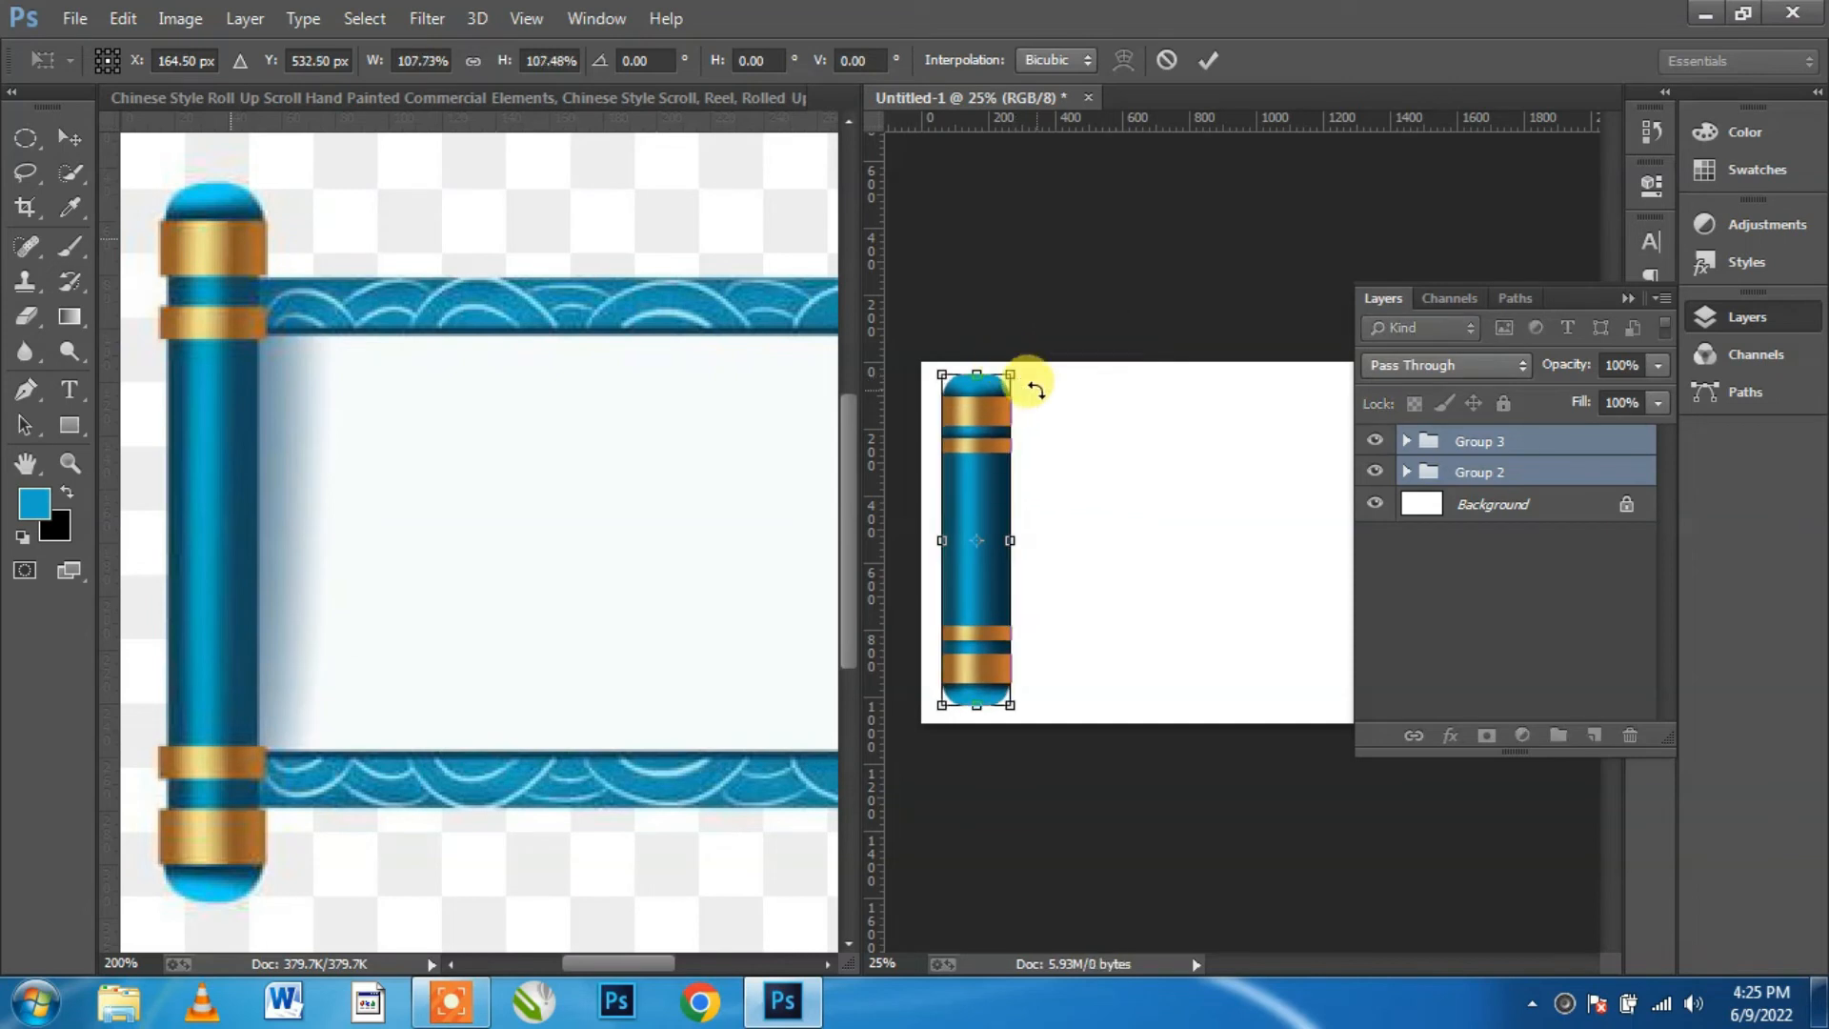
{"action": "key", "text": "Return"}
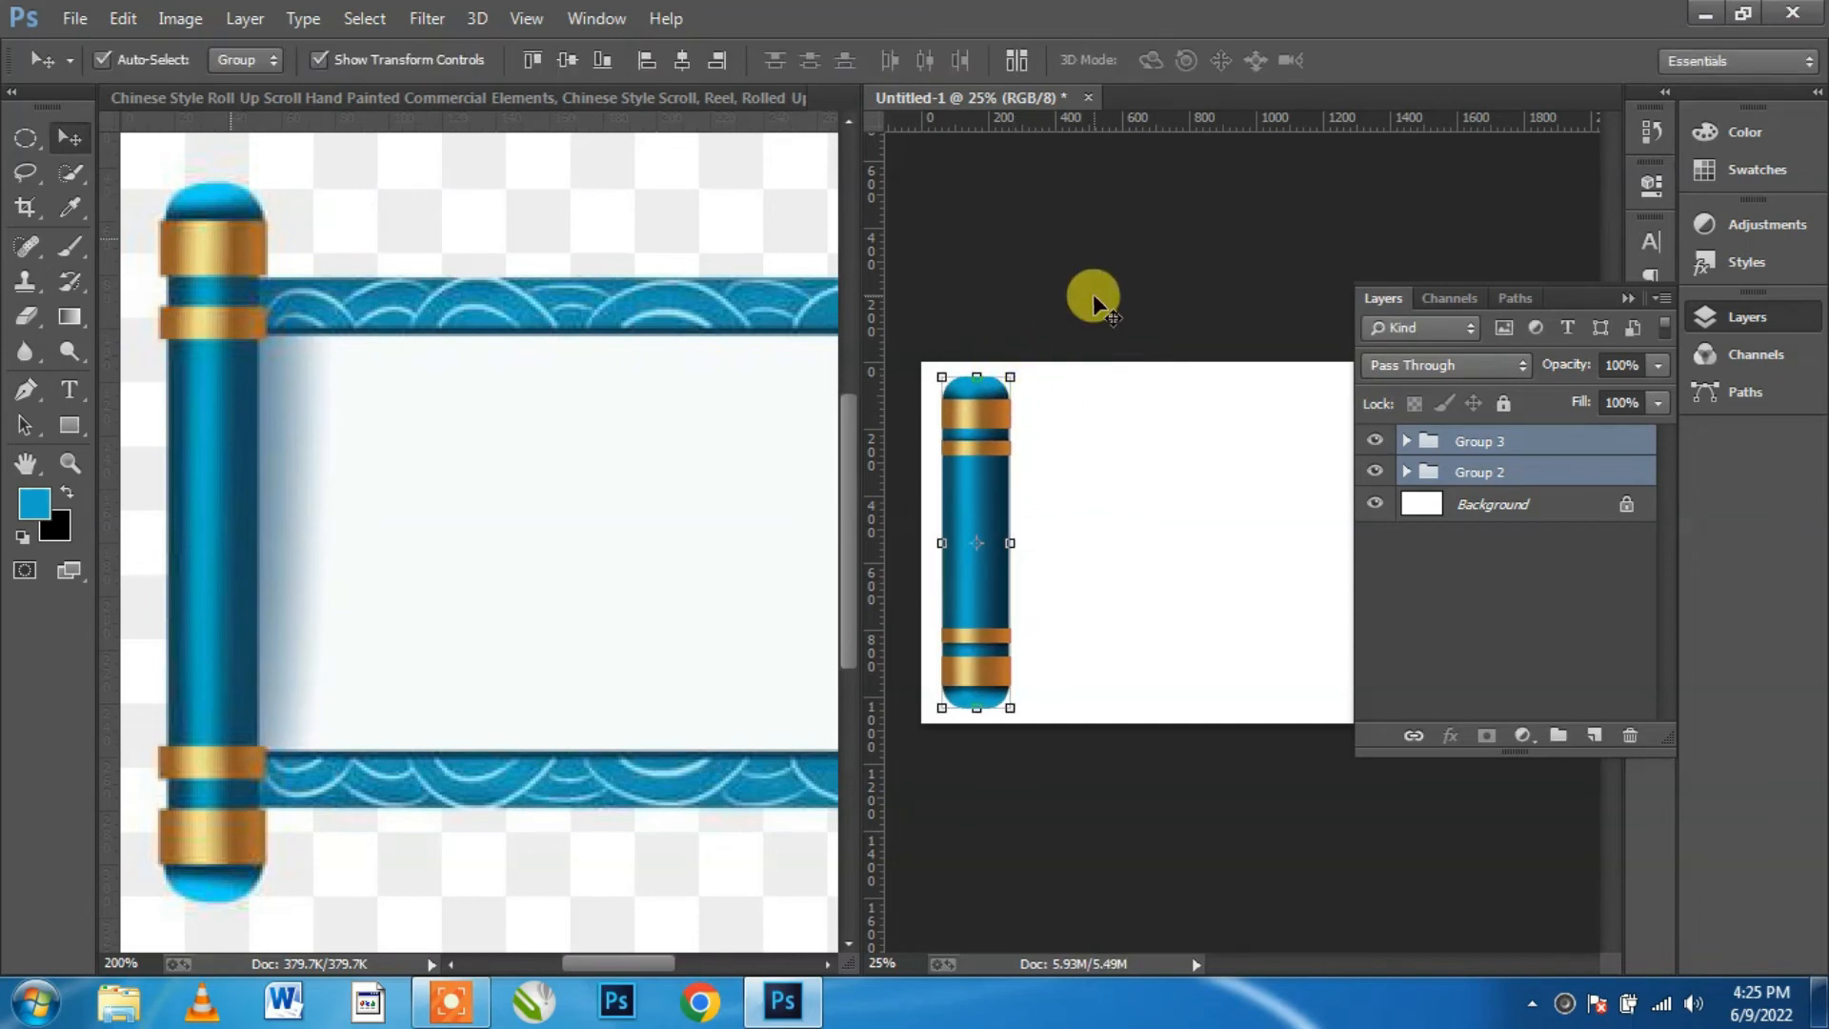
Step: Combine the bar group and the band group into one group and place a duplicate near the canvas's right edge, level with the original
{"action": "left_click", "coordinate": [1478, 472]}
{"action": "left_click", "coordinate": [1503, 511]}
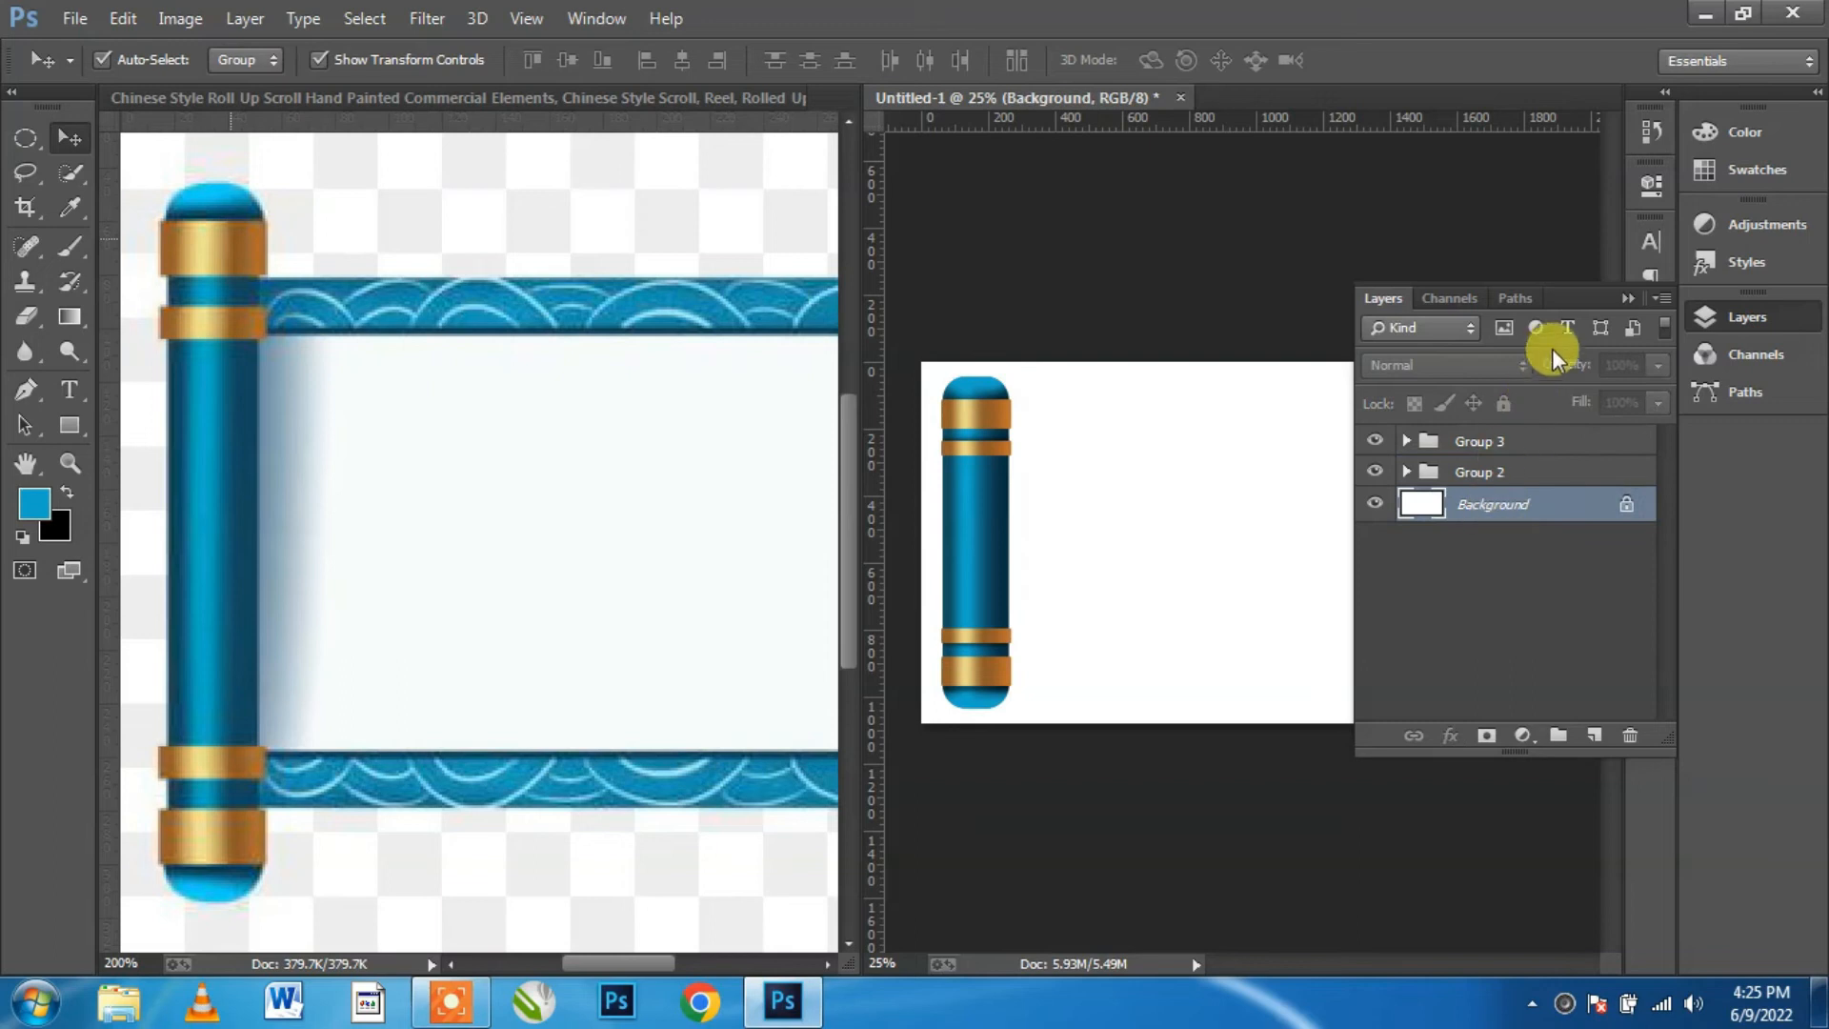
{"action": "left_click", "coordinate": [1627, 299]}
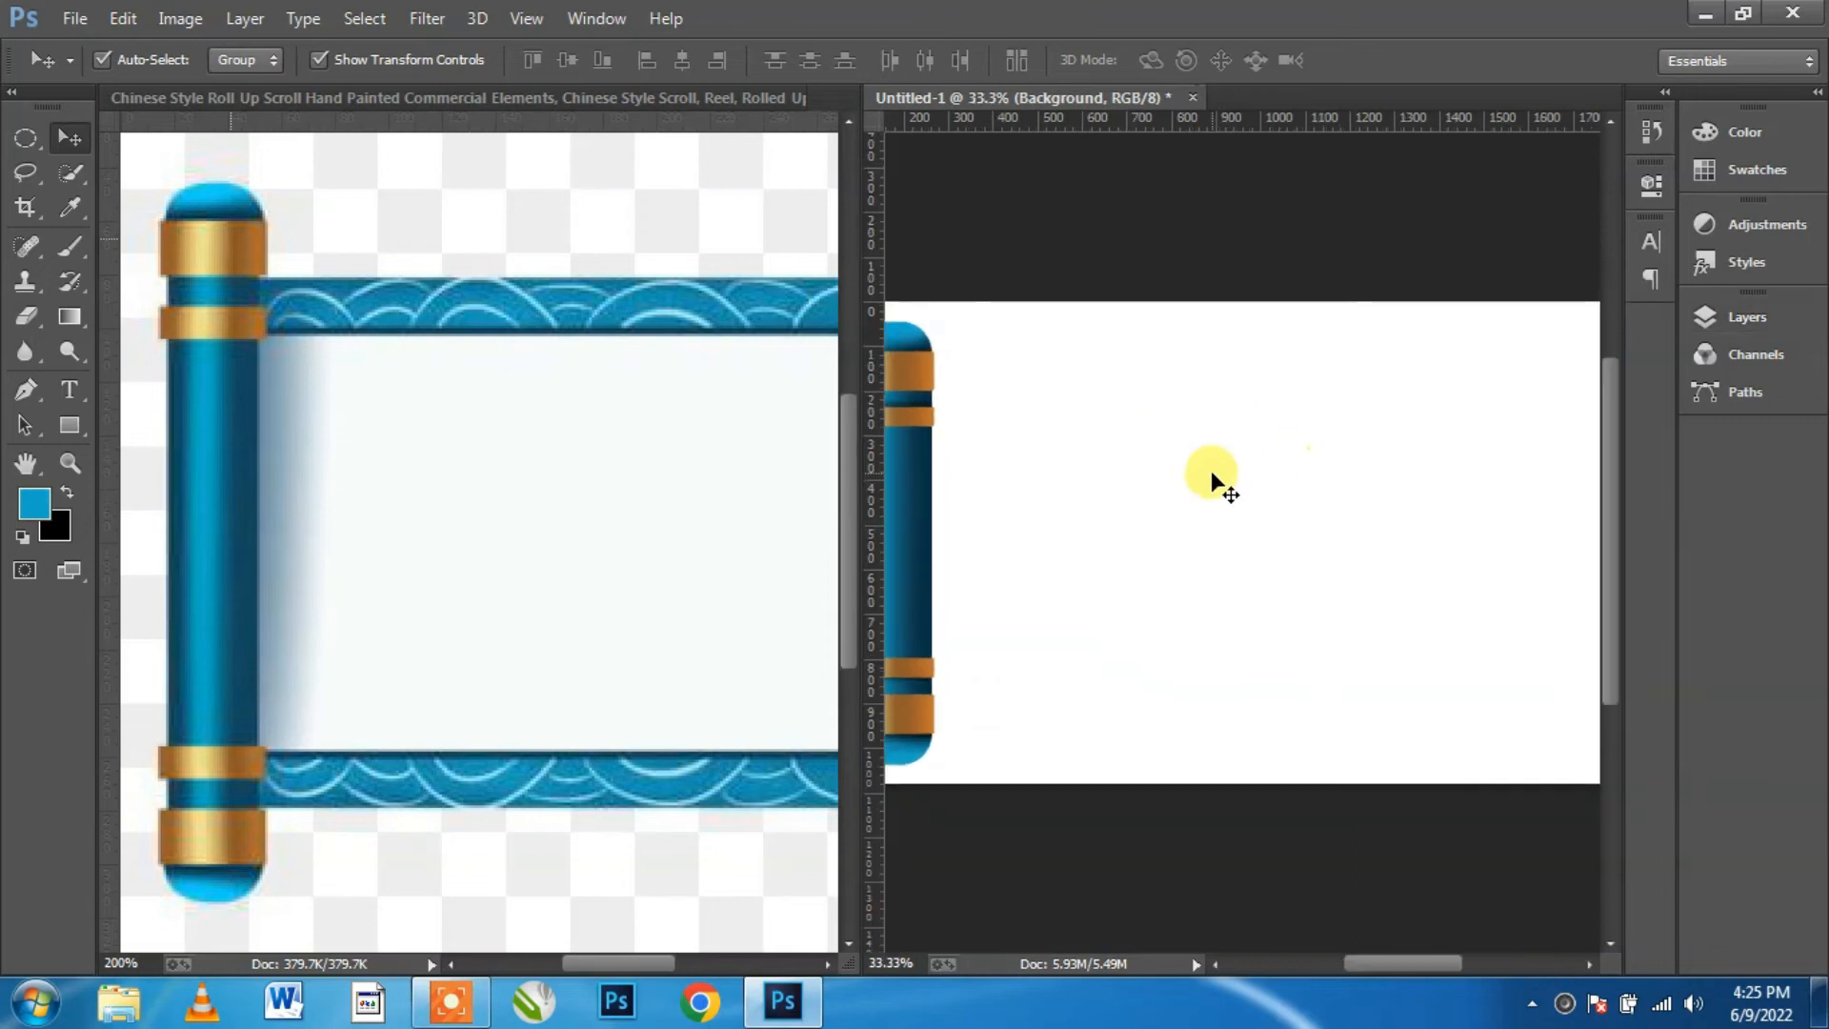
{"action": "left_click", "coordinate": [1752, 319]}
{"action": "left_click", "coordinate": [1536, 472]}
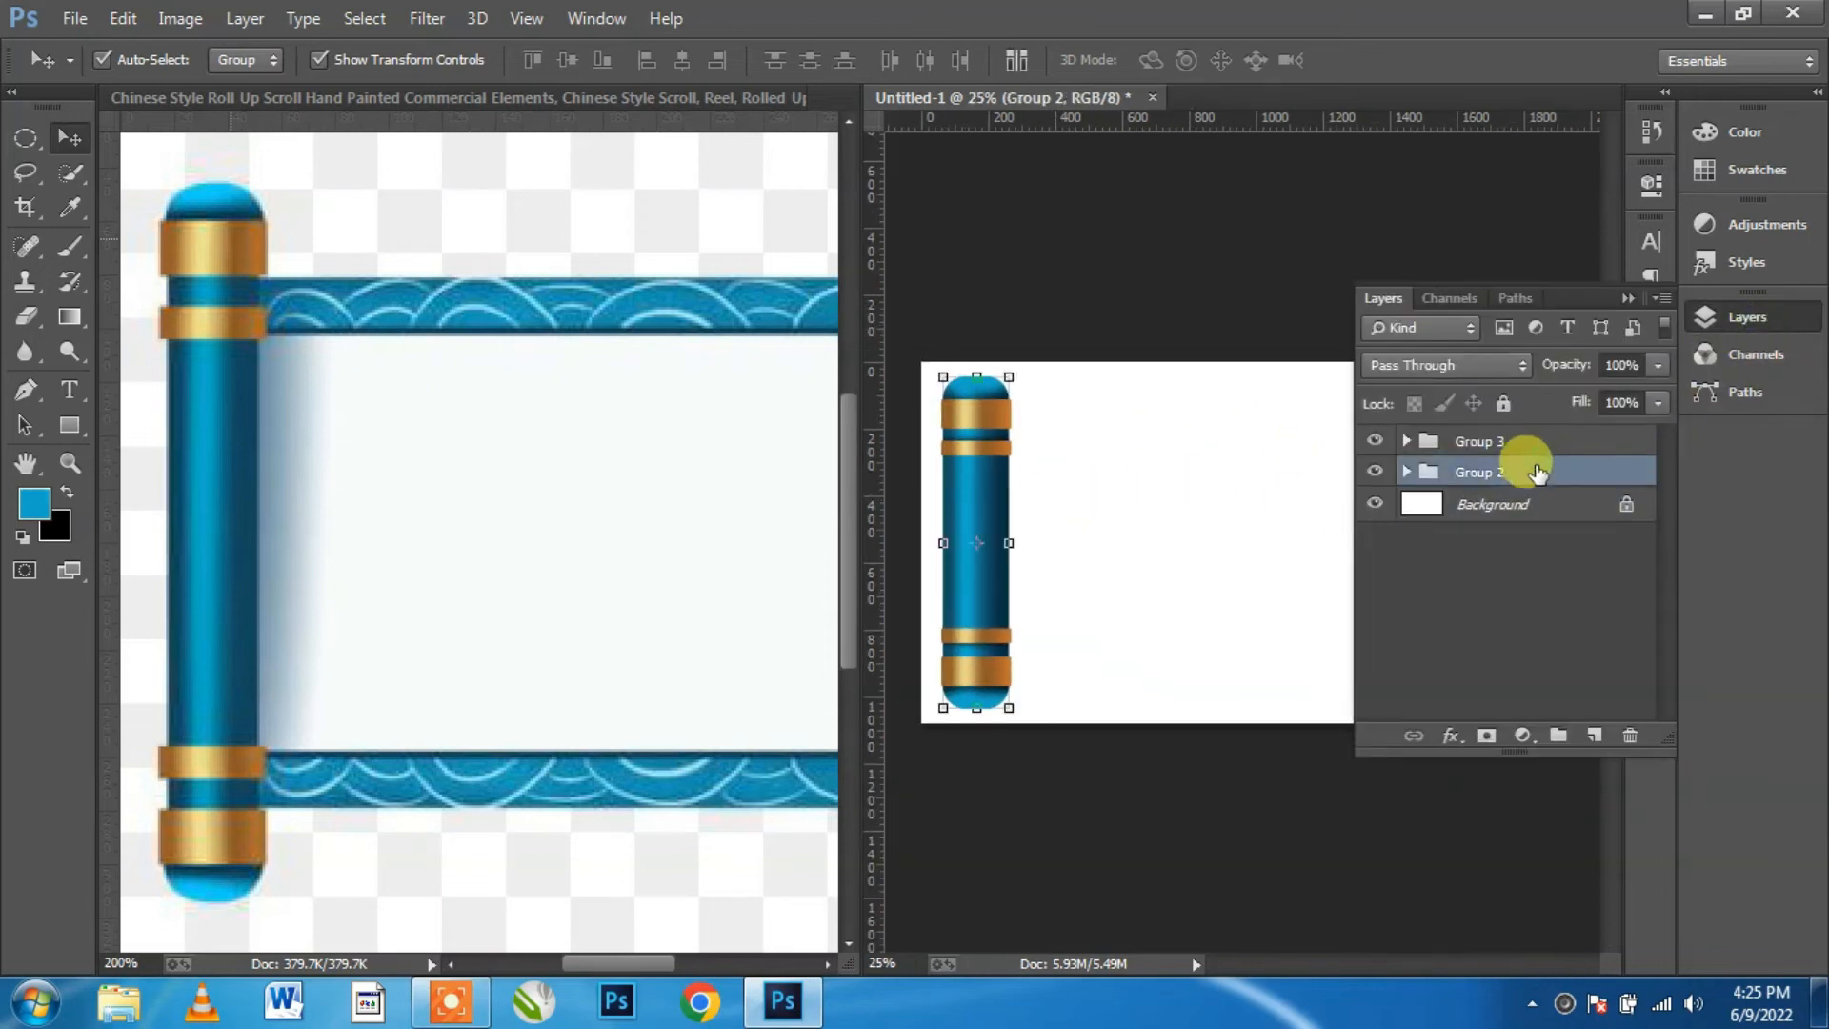
{"action": "left_click", "coordinate": [1561, 440], "text": "shift"}
{"action": "key", "text": "ctrl+g"}
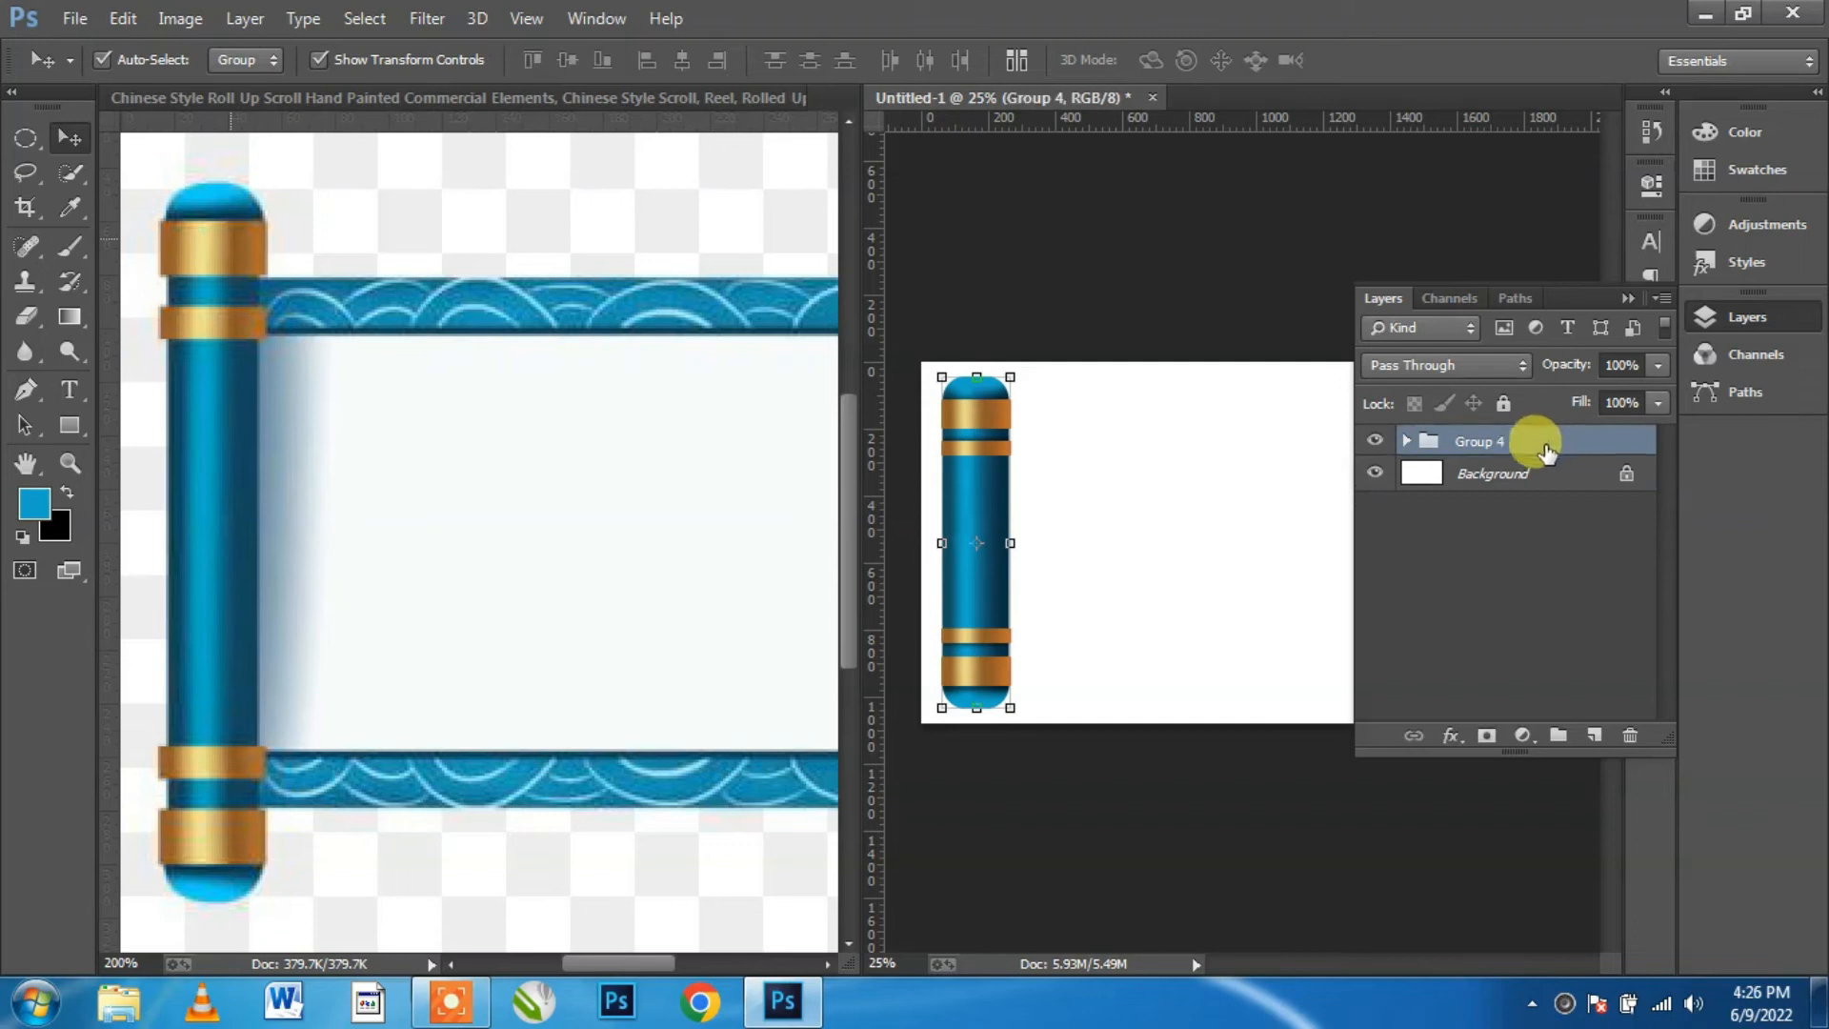
{"action": "left_click", "coordinate": [1627, 298]}
{"action": "left_click_drag", "start_coordinate": [1009, 496], "coordinate": [1518, 506]}
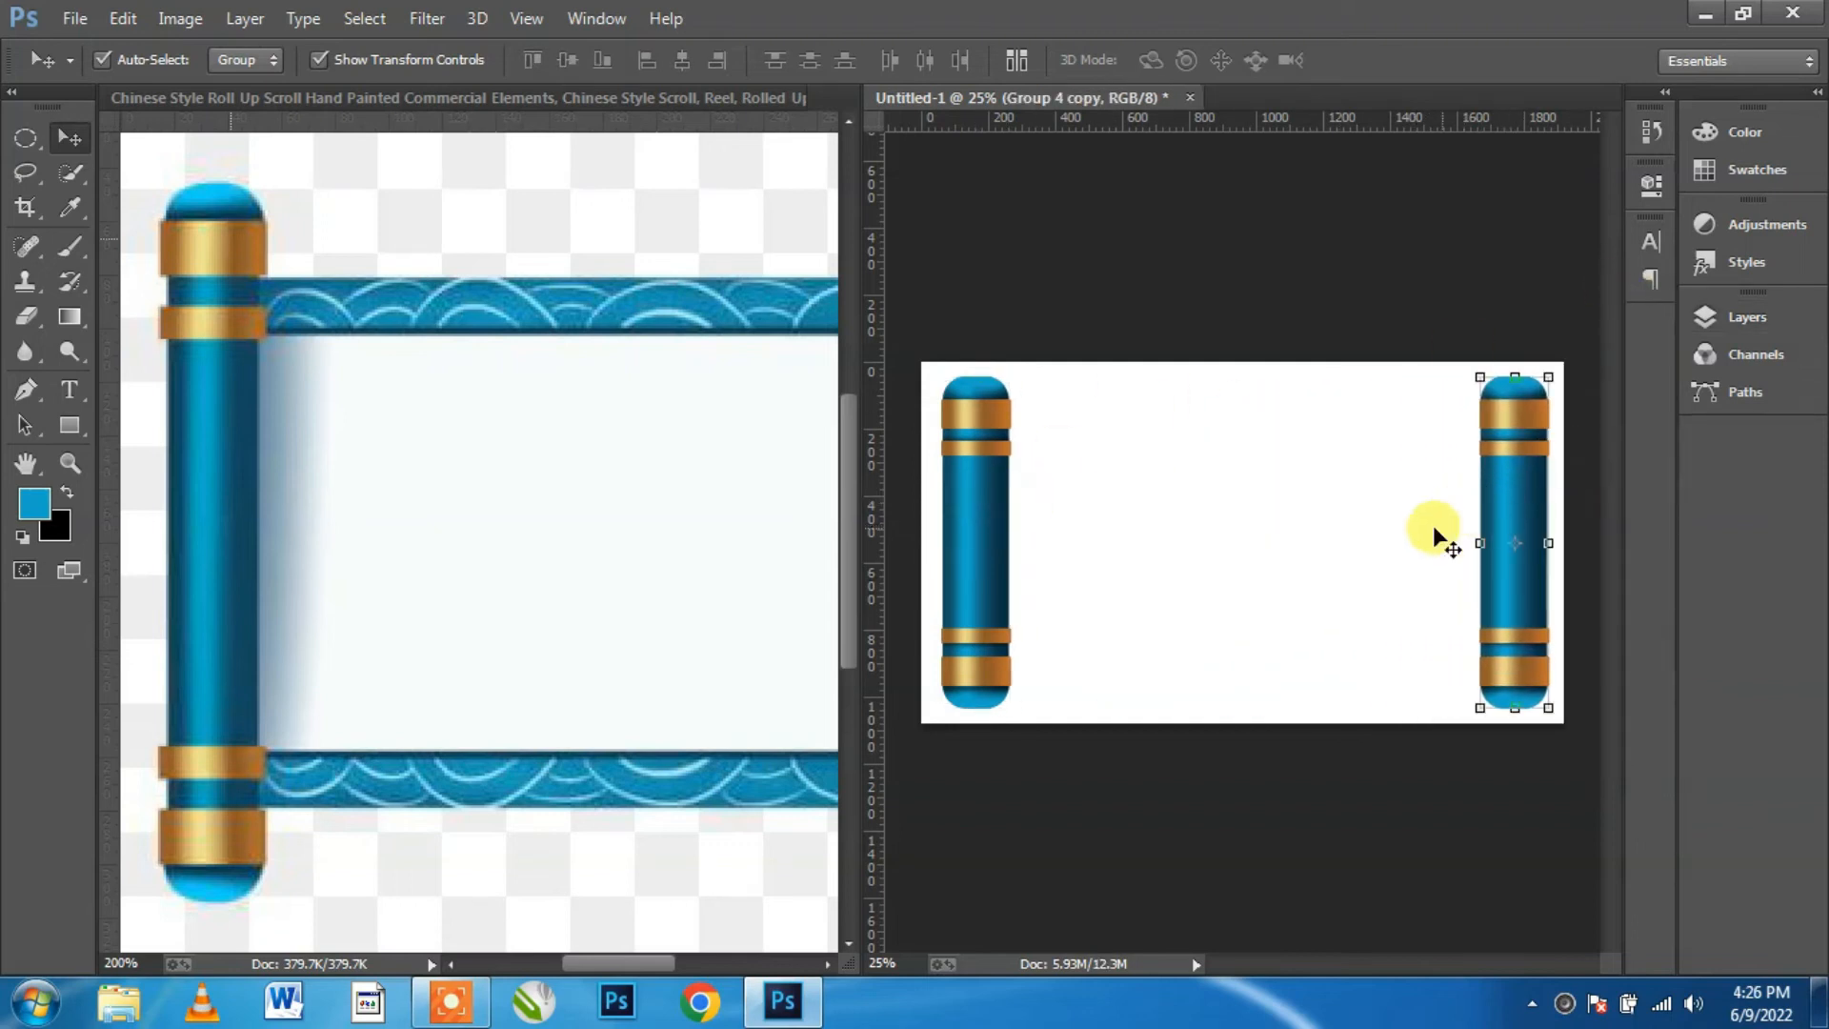
Step: Add a new empty layer directly above the Background layer, beneath both bar groups
{"action": "left_click", "coordinate": [1244, 273]}
{"action": "left_click", "coordinate": [1753, 319]}
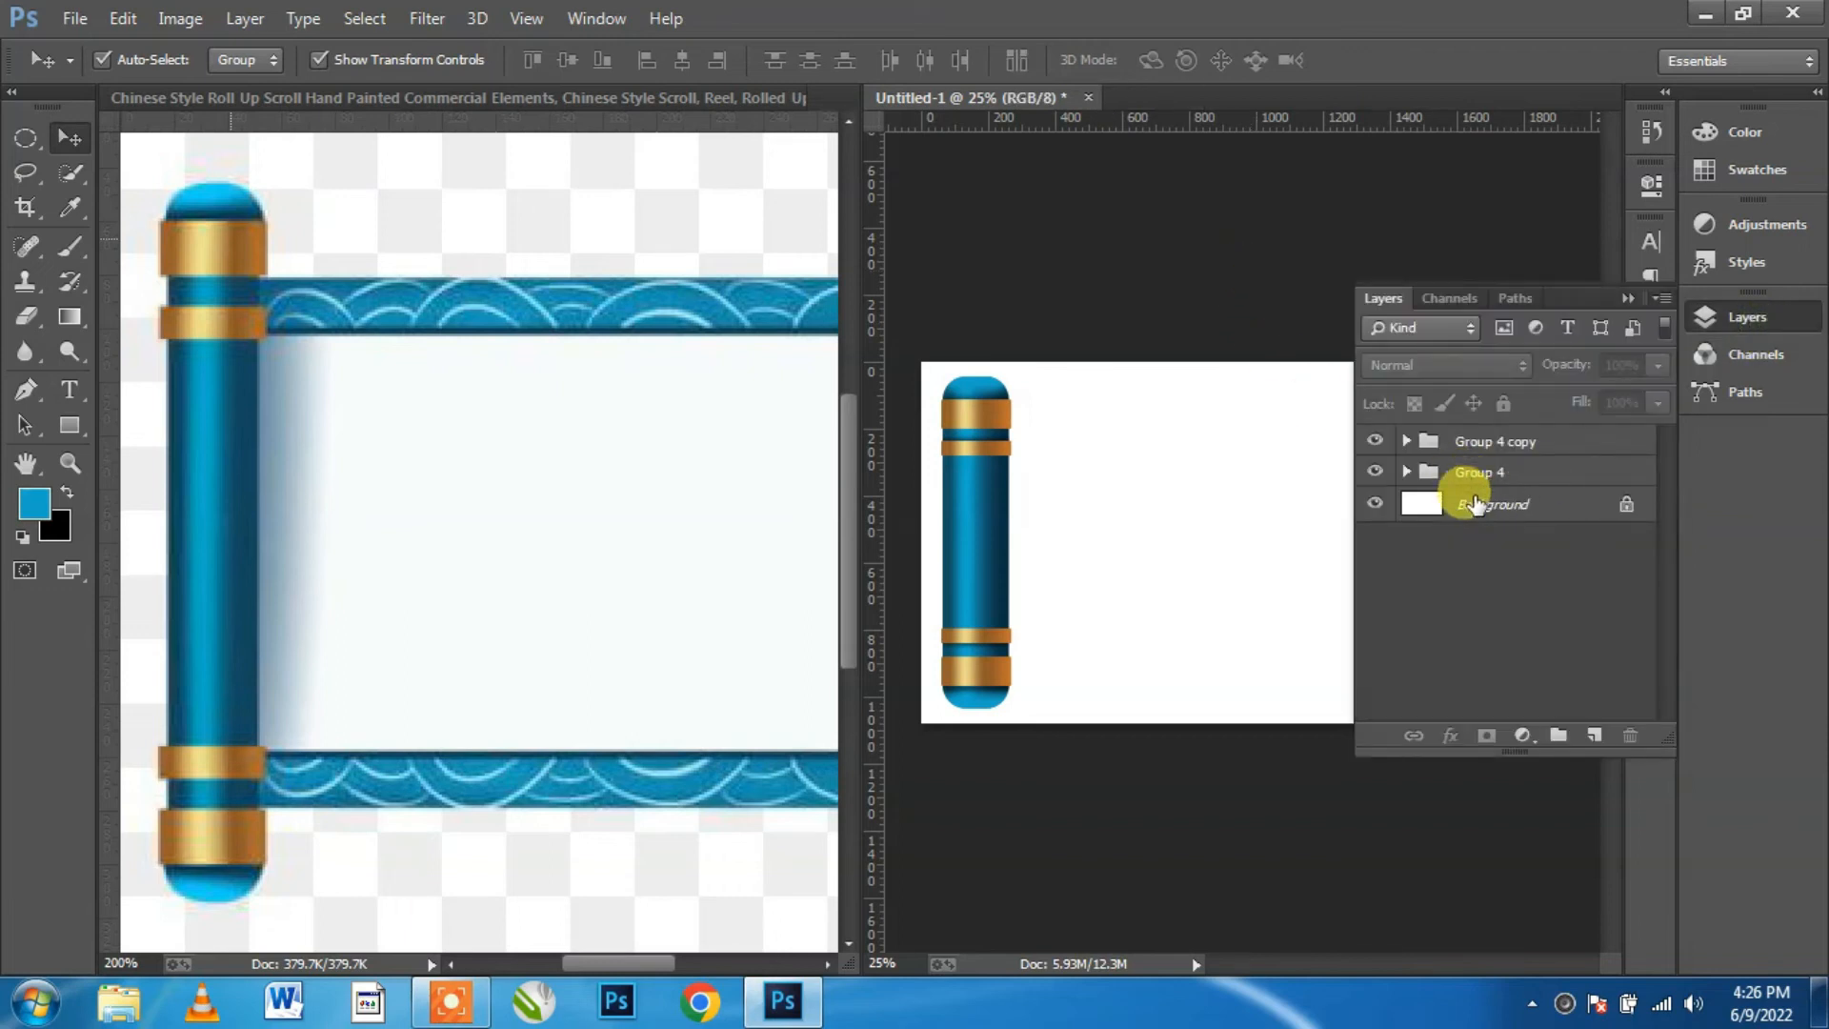
{"action": "left_click", "coordinate": [1473, 503]}
{"action": "left_click", "coordinate": [1593, 734]}
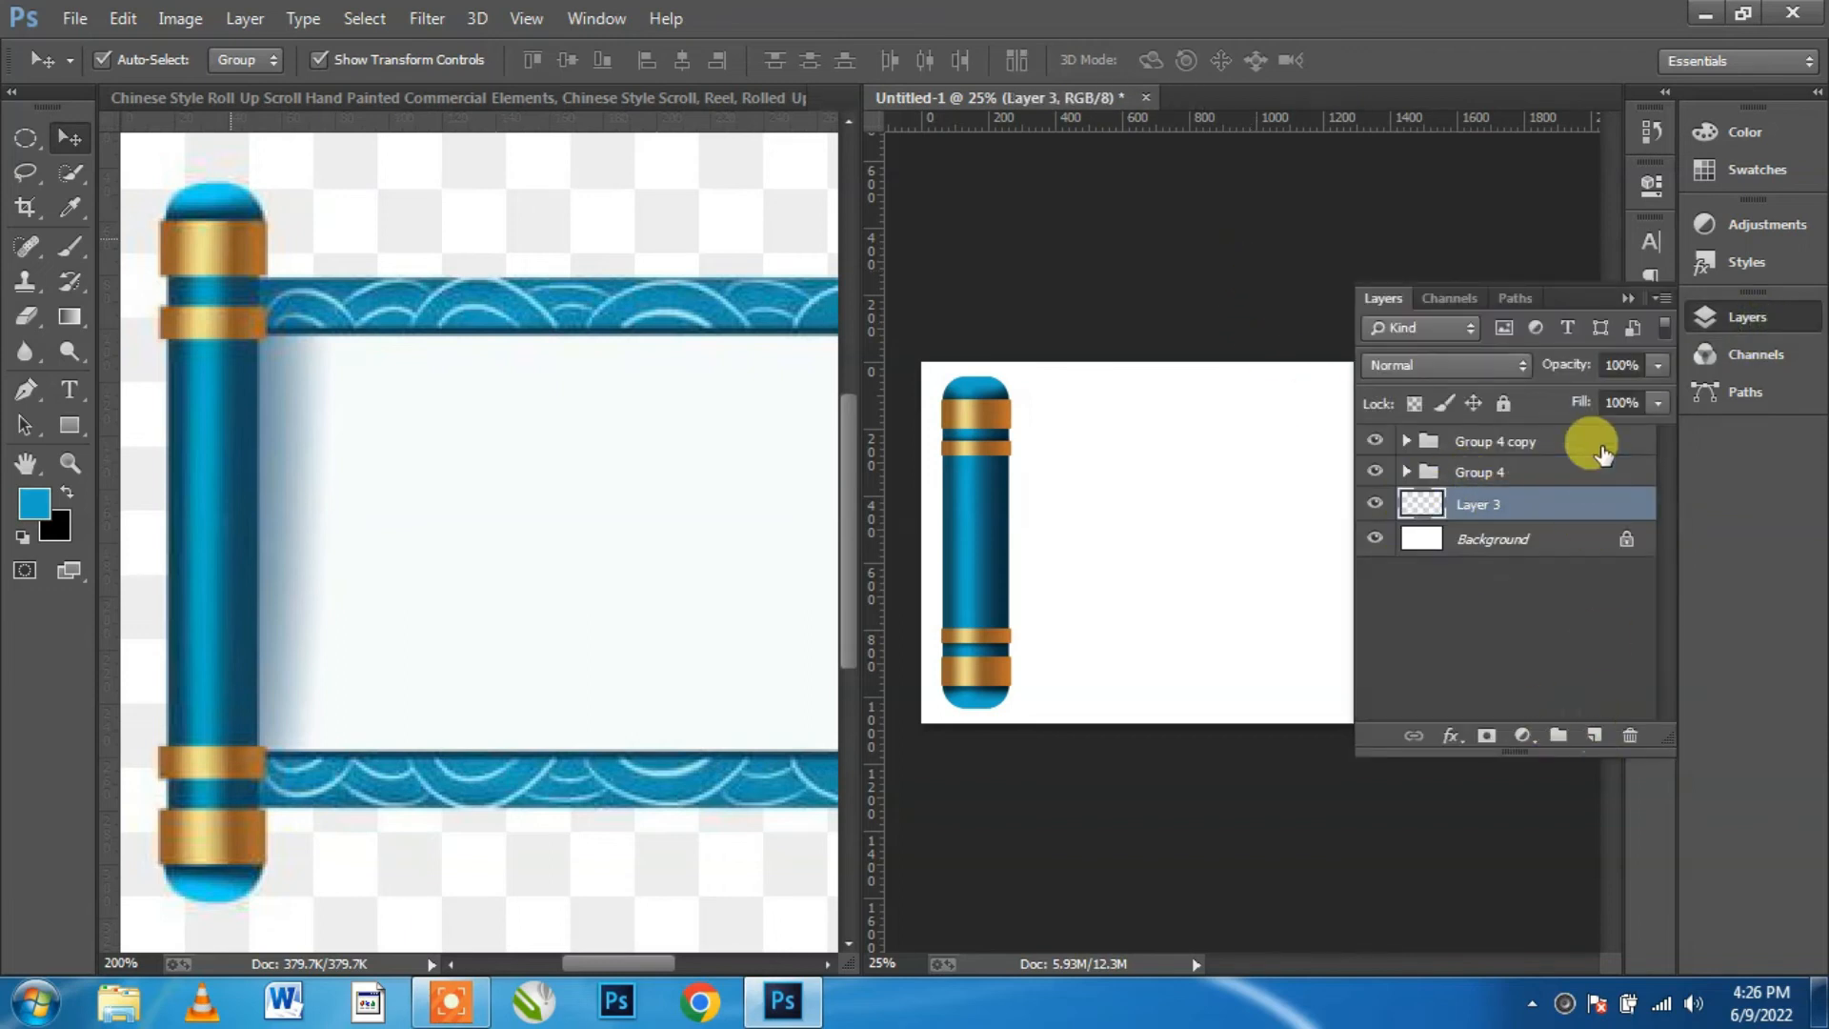
{"action": "left_click", "coordinate": [1628, 300]}
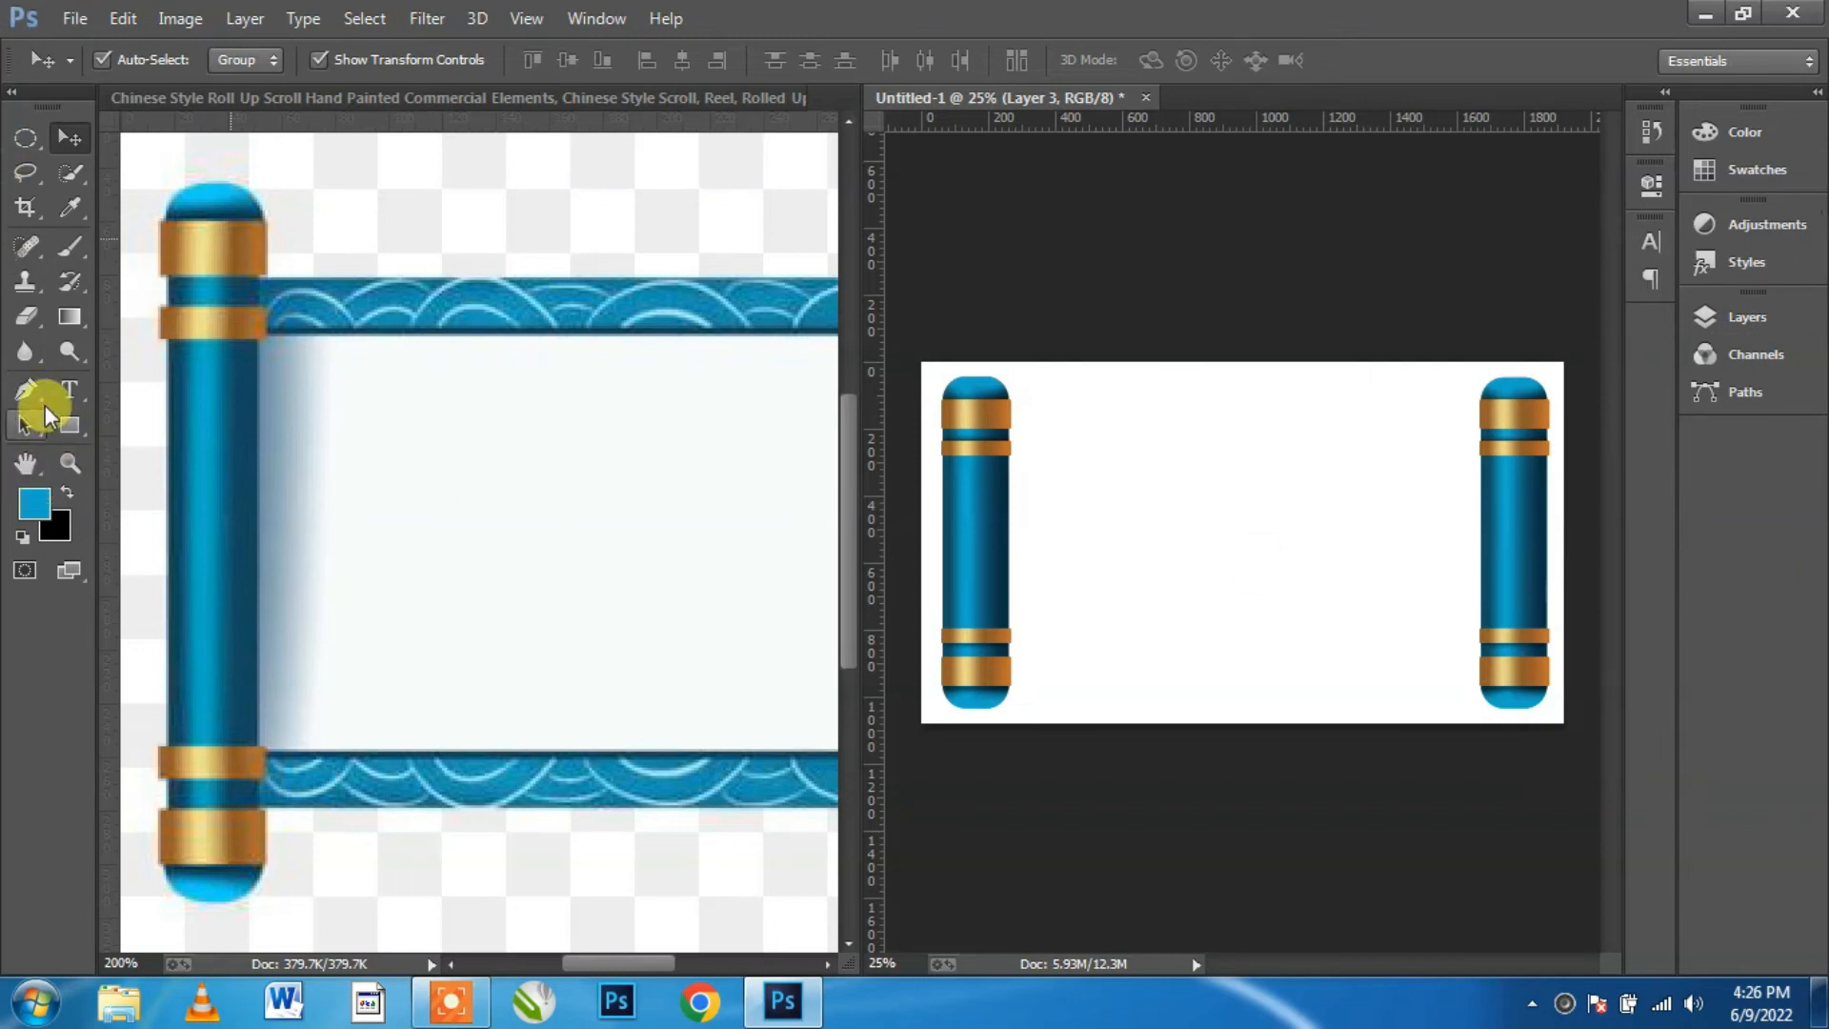
Step: Make a rectangular selection spanning from the left bar to the right bar, overlapping both, between their outer gold bands
{"action": "left_click", "coordinate": [25, 138]}
{"action": "left_click", "coordinate": [95, 143]}
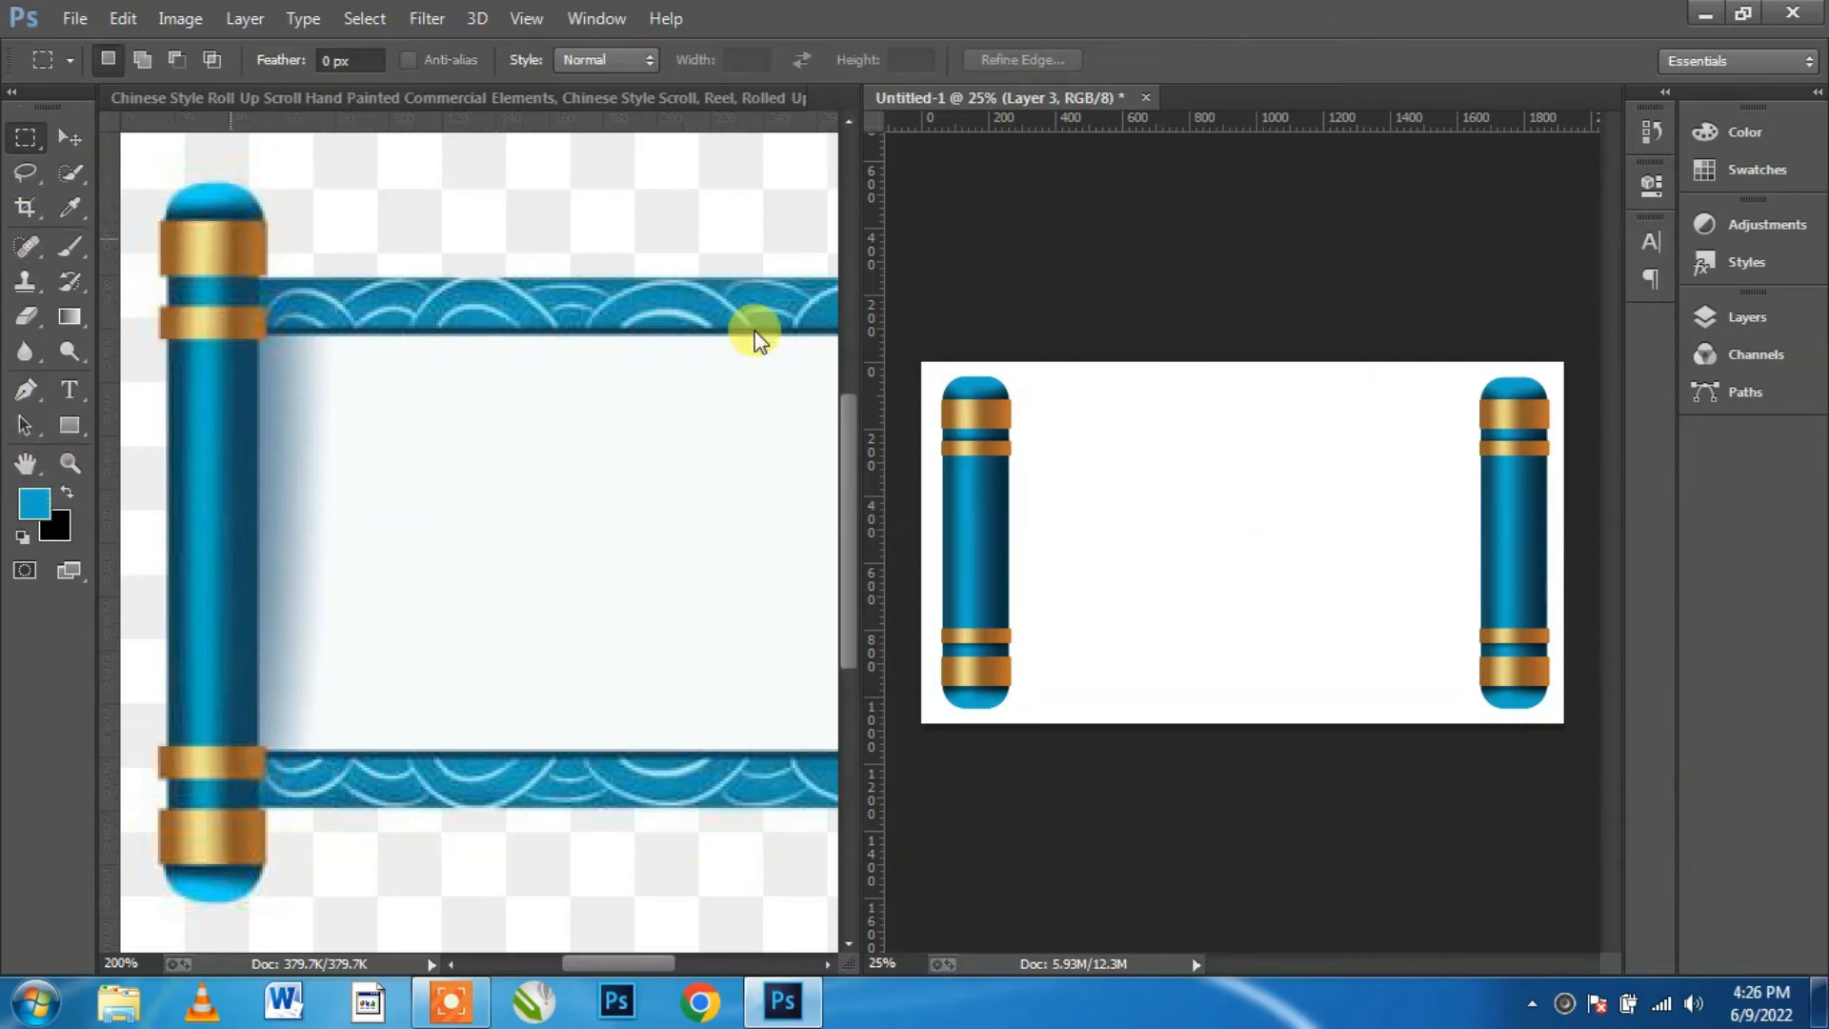
{"action": "left_click_drag", "start_coordinate": [954, 426], "coordinate": [1528, 653]}
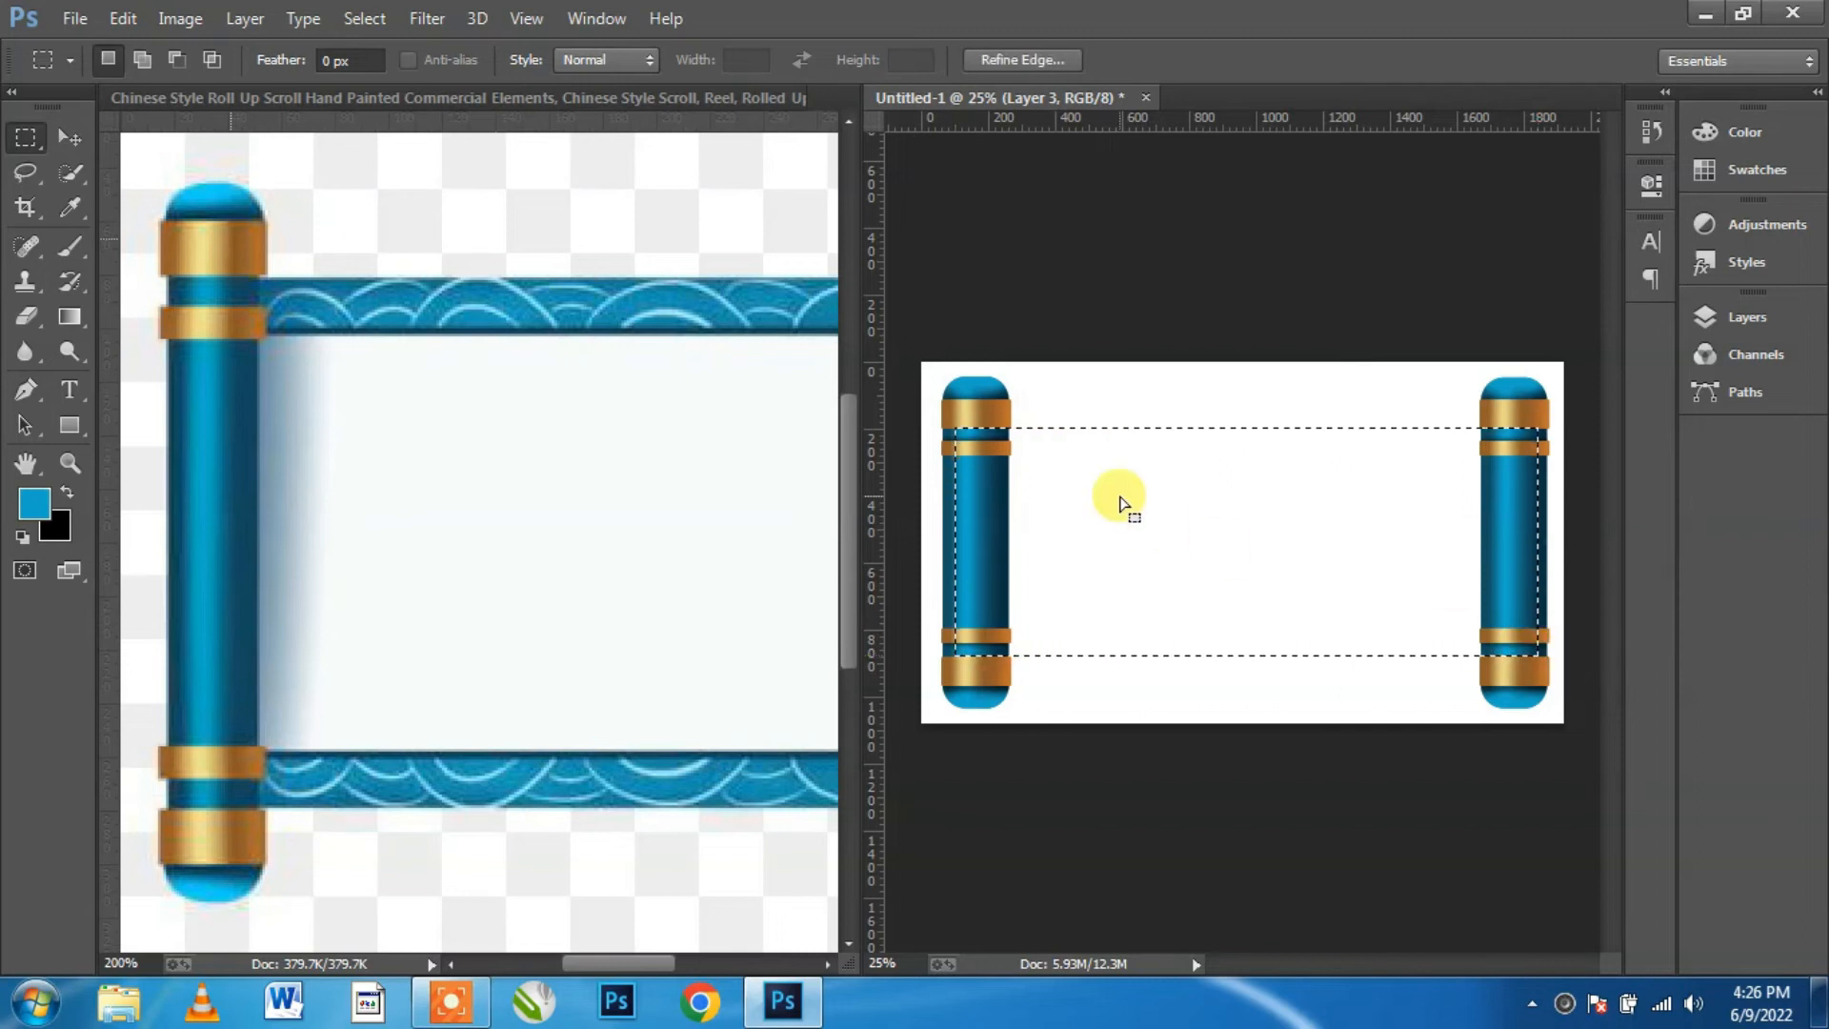
Step: Fill the selection with the blue #0e7c97 sampled from the reference bar, at Normal mode and 100% opacity, and deselect
{"action": "right_click", "coordinate": [1120, 501]}
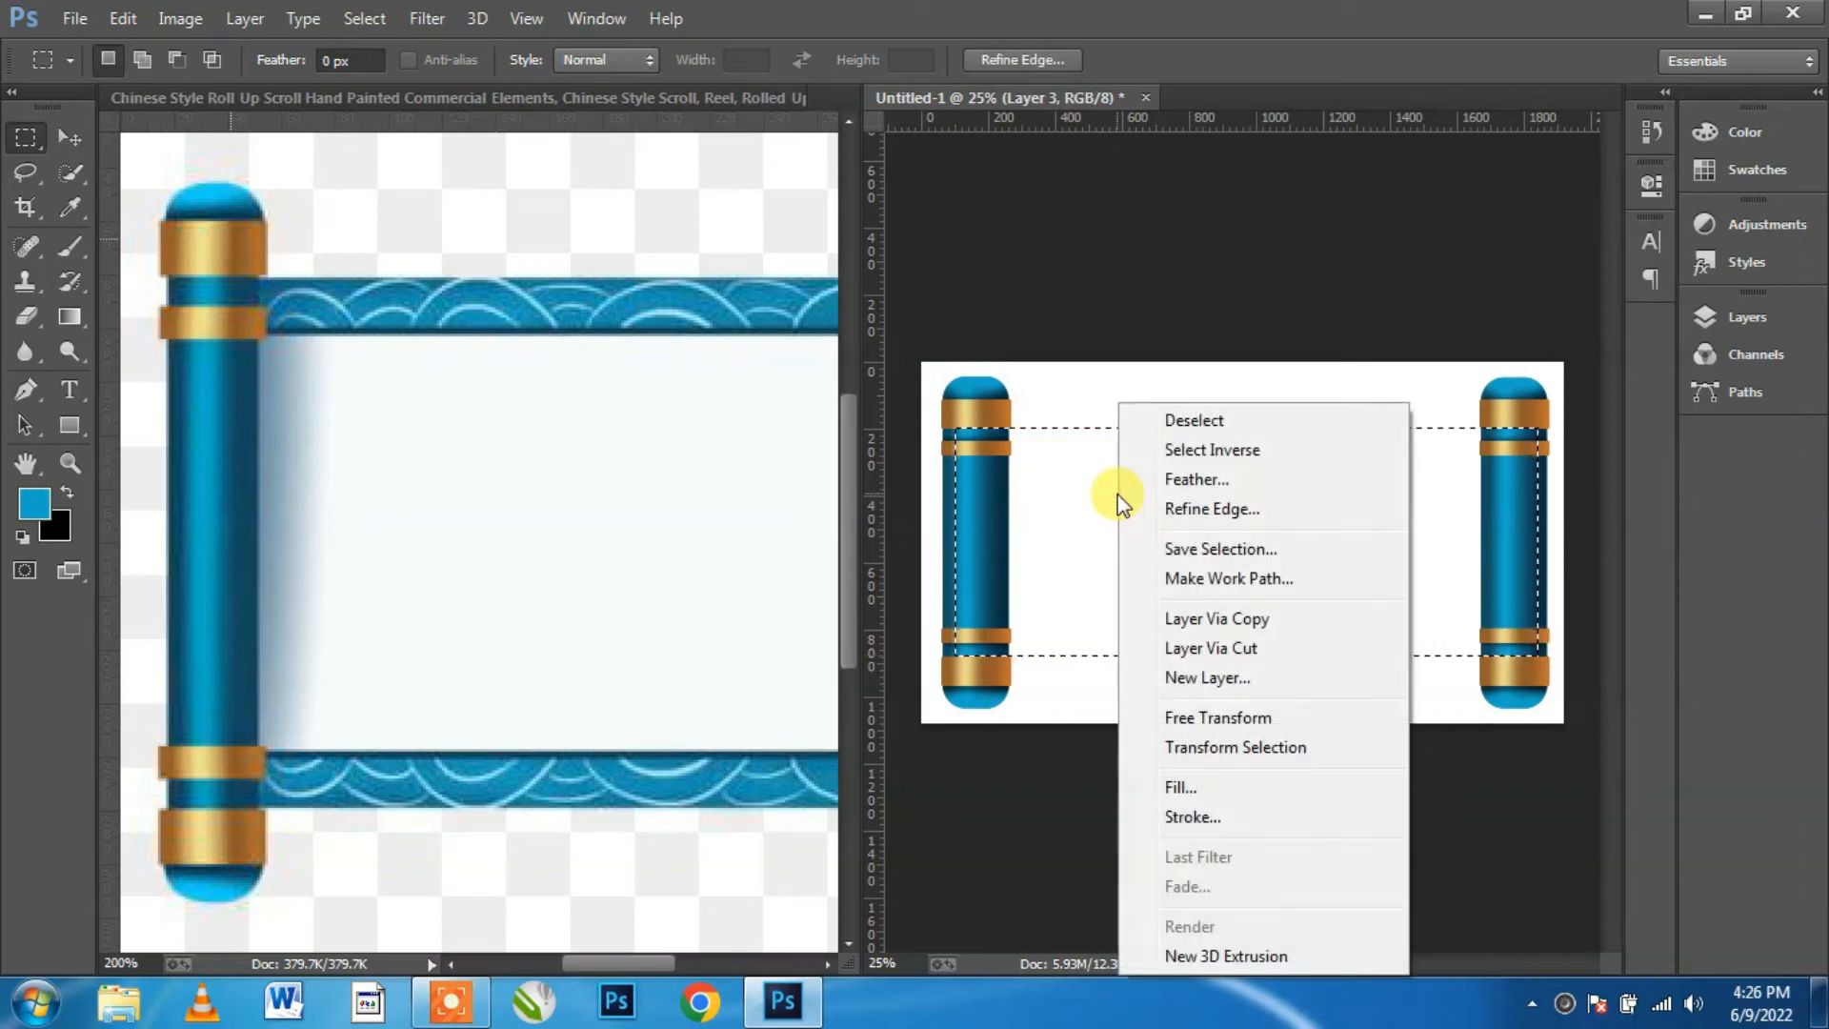
{"action": "left_click", "coordinate": [1177, 787]}
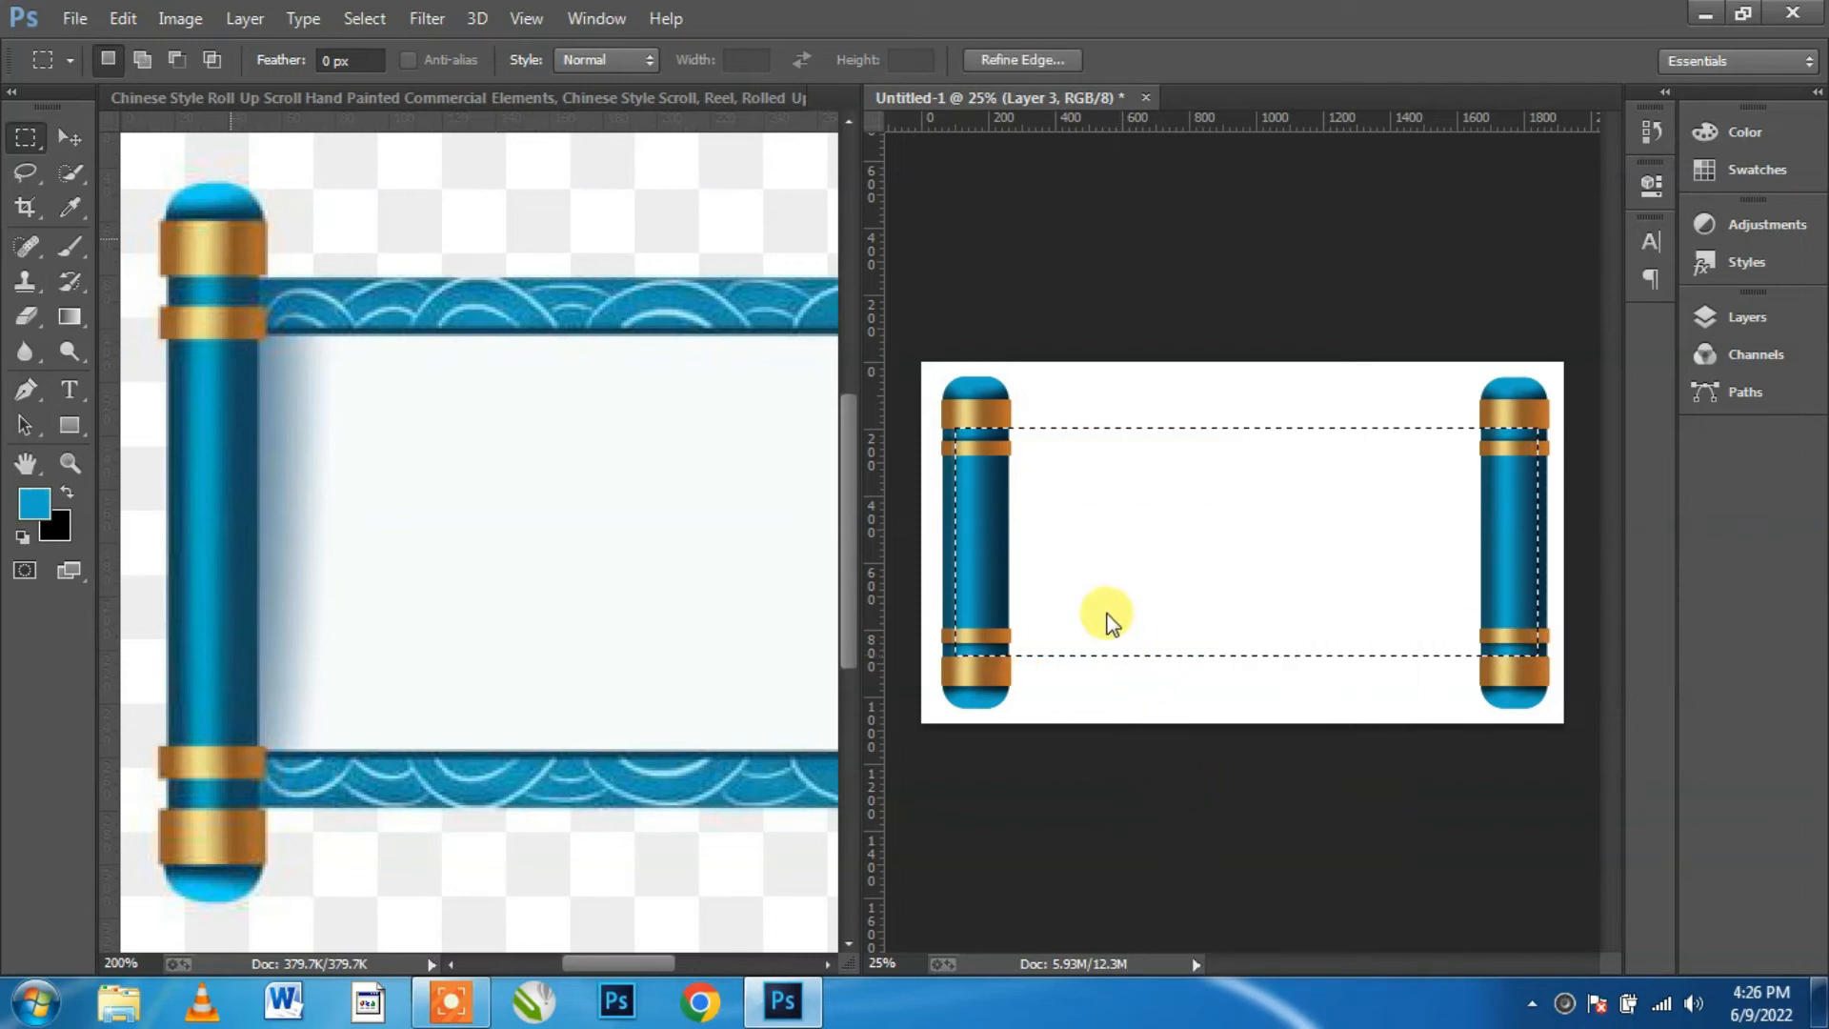
{"action": "left_click", "coordinate": [900, 301]}
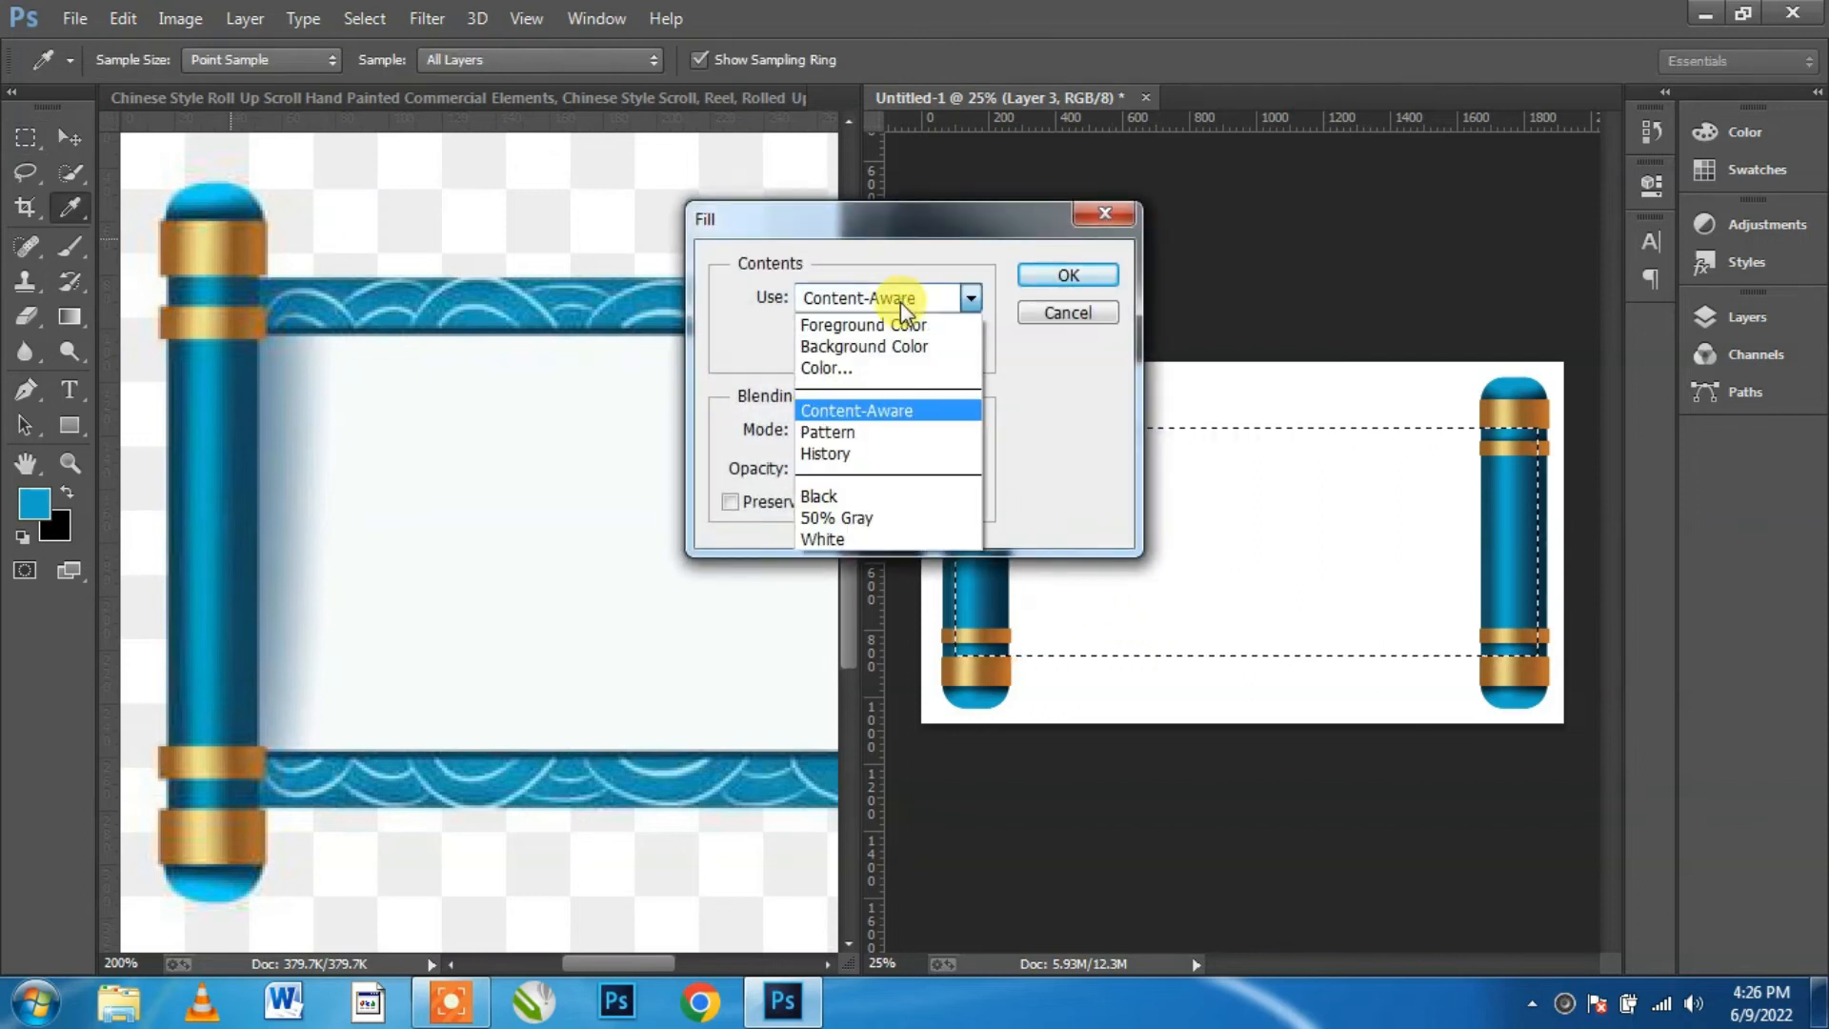
{"action": "left_click", "coordinate": [827, 368]}
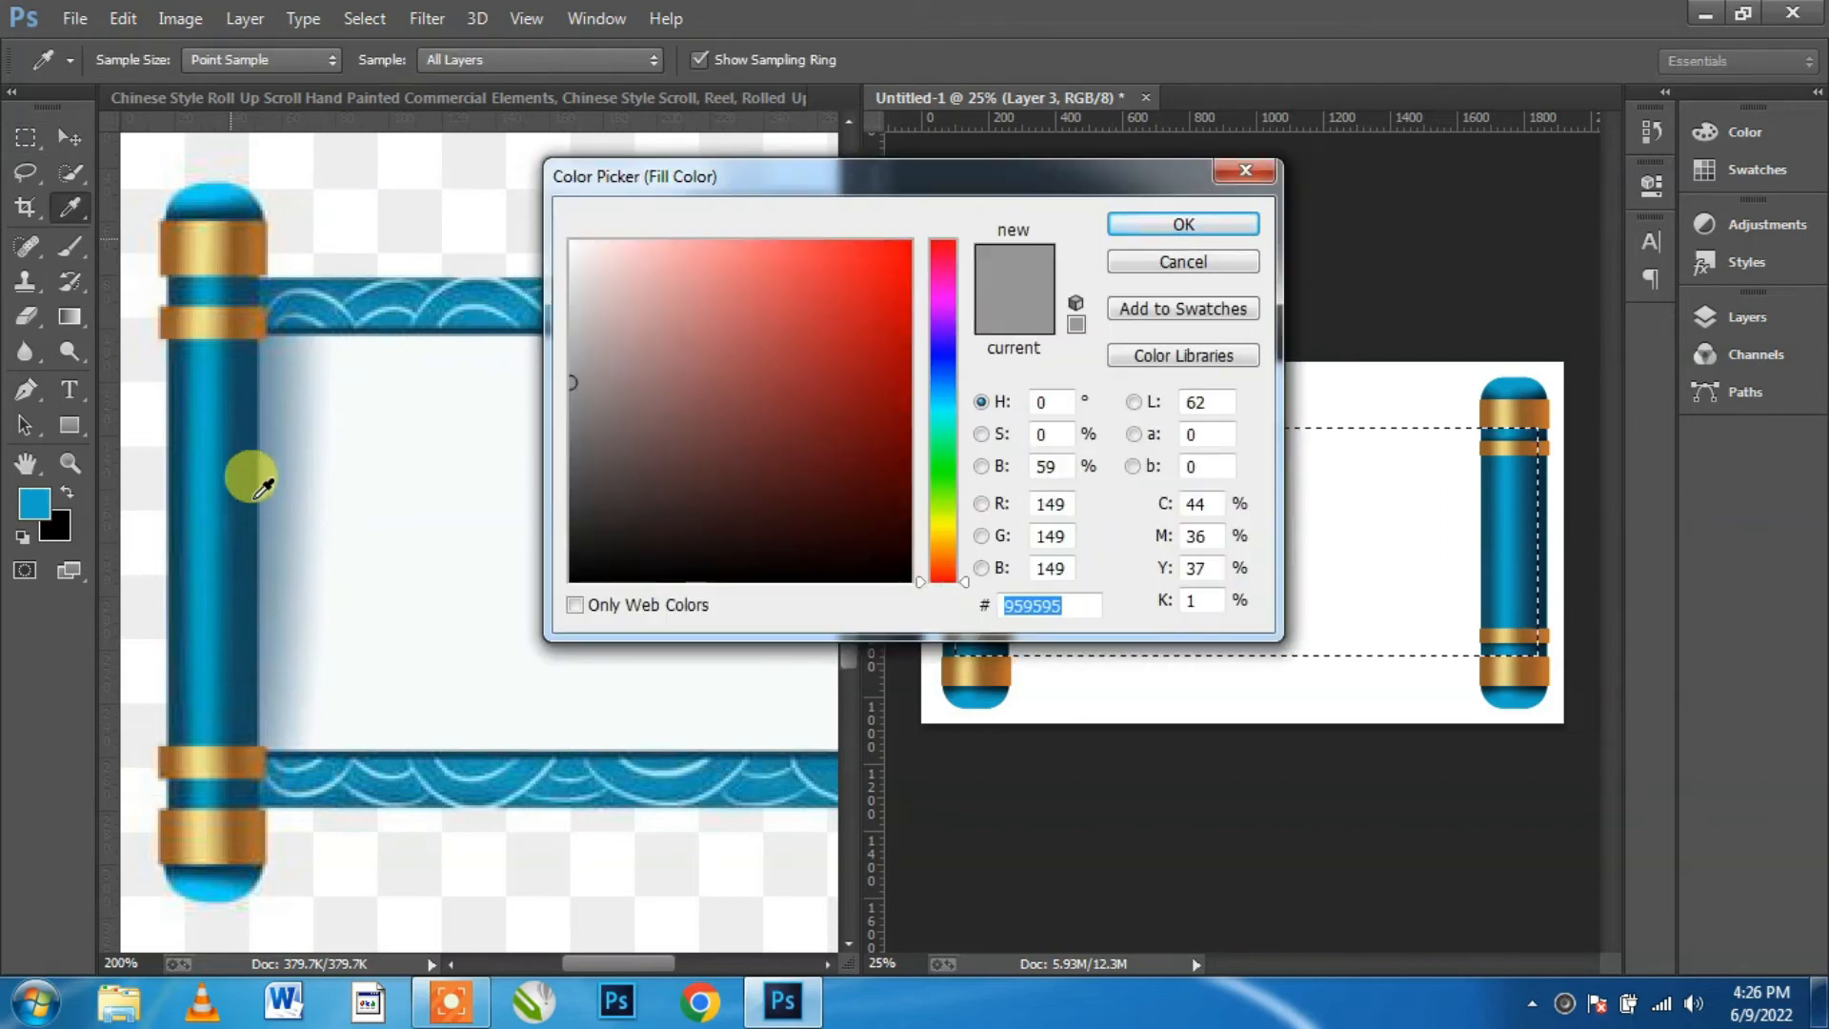
{"action": "left_click", "coordinate": [229, 393]}
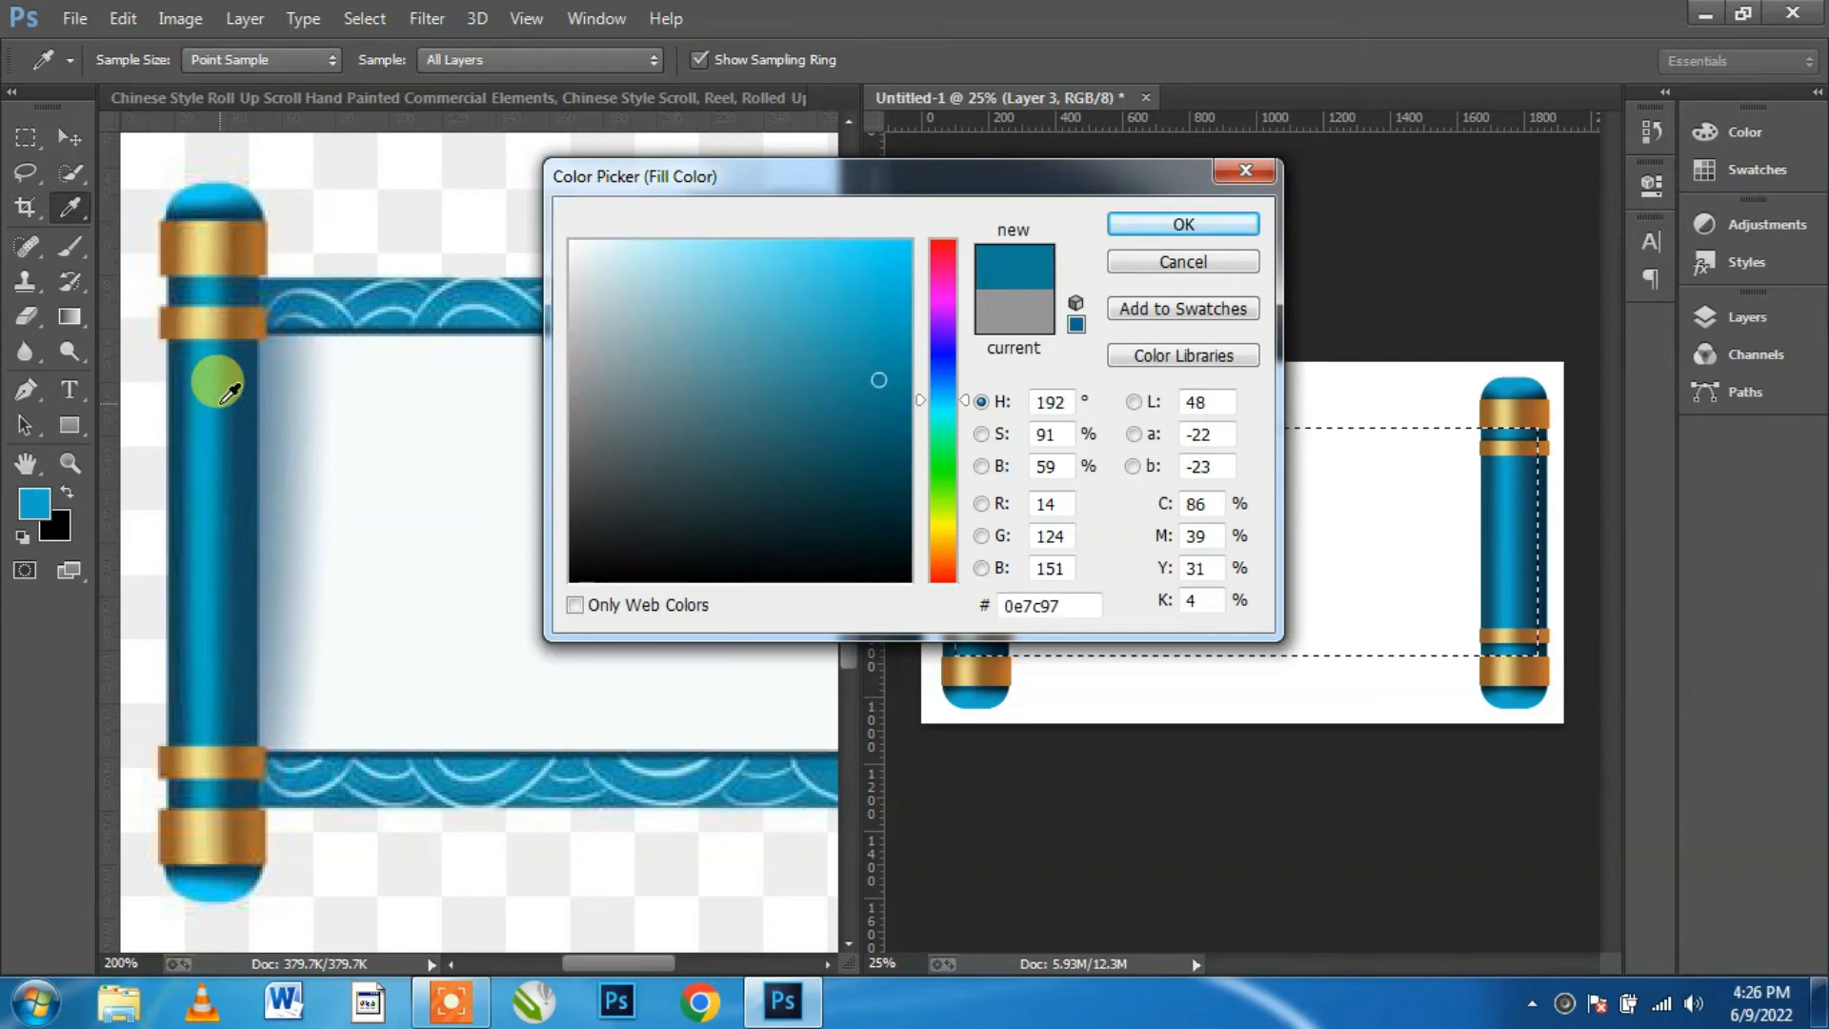
{"action": "left_click", "coordinate": [1136, 228]}
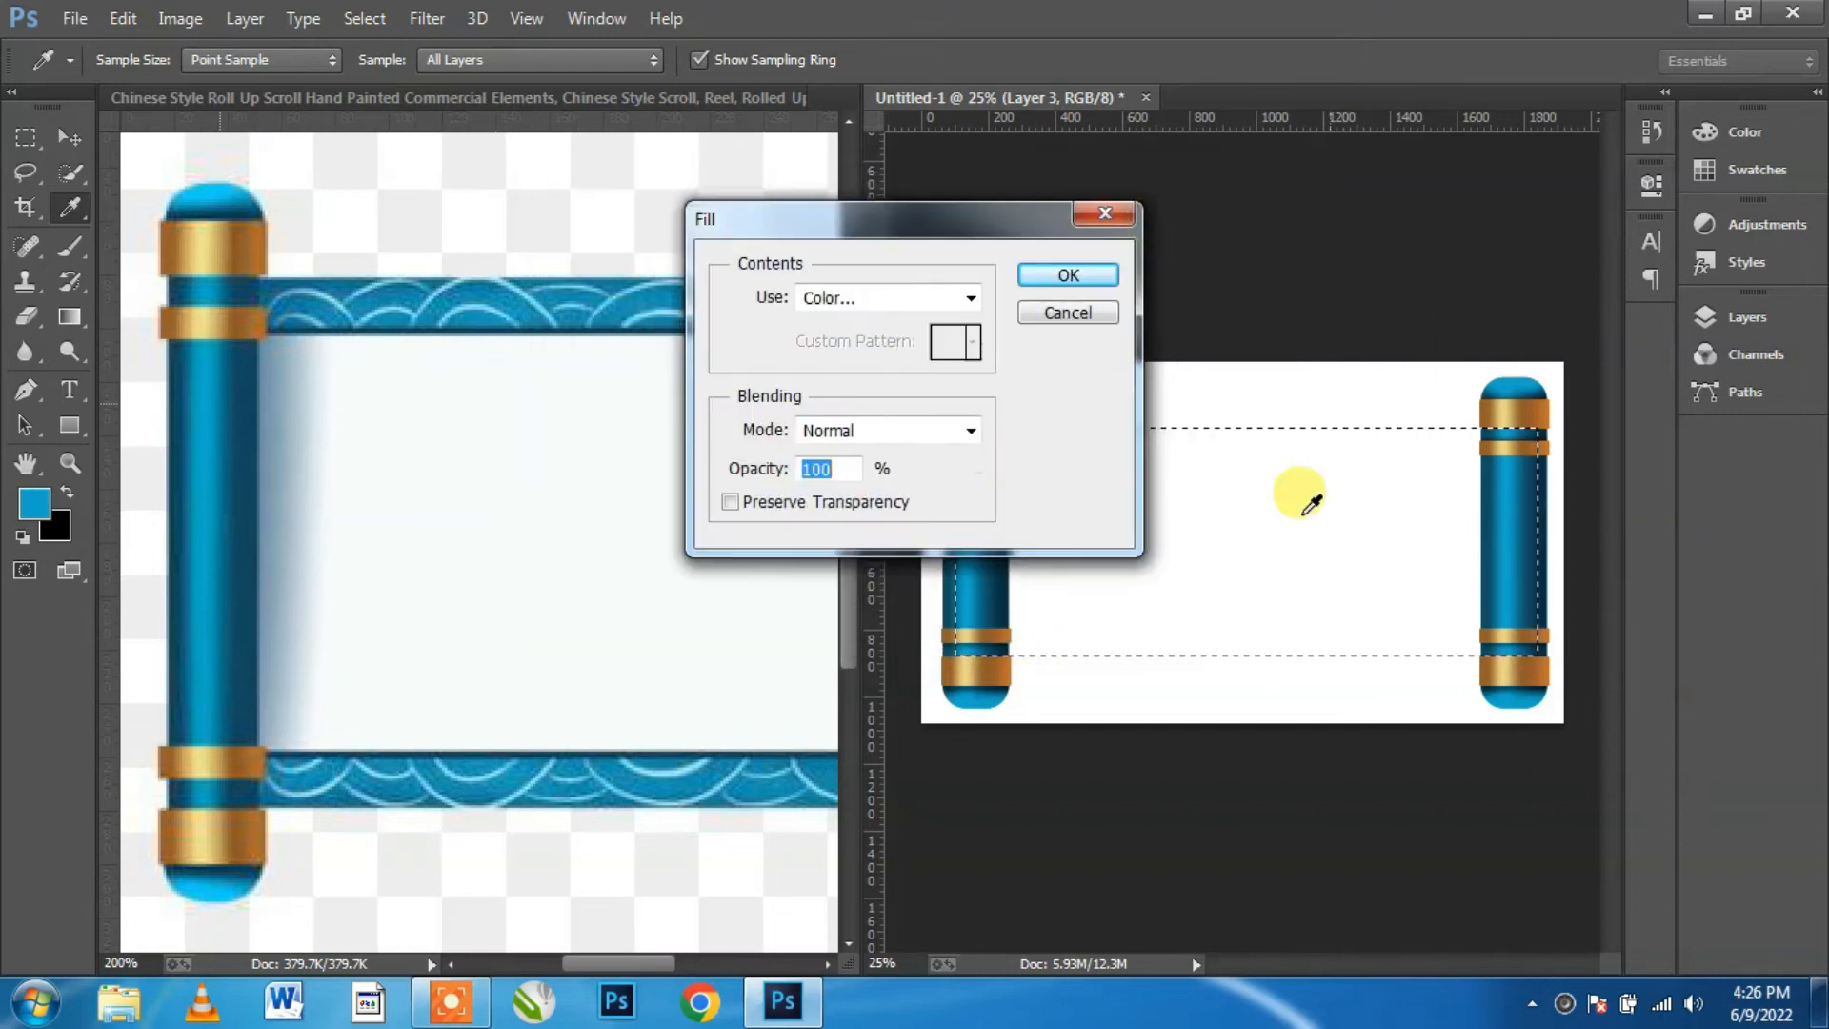
{"action": "left_click", "coordinate": [1096, 282]}
{"action": "left_click", "coordinate": [355, 24]}
{"action": "left_click", "coordinate": [379, 73]}
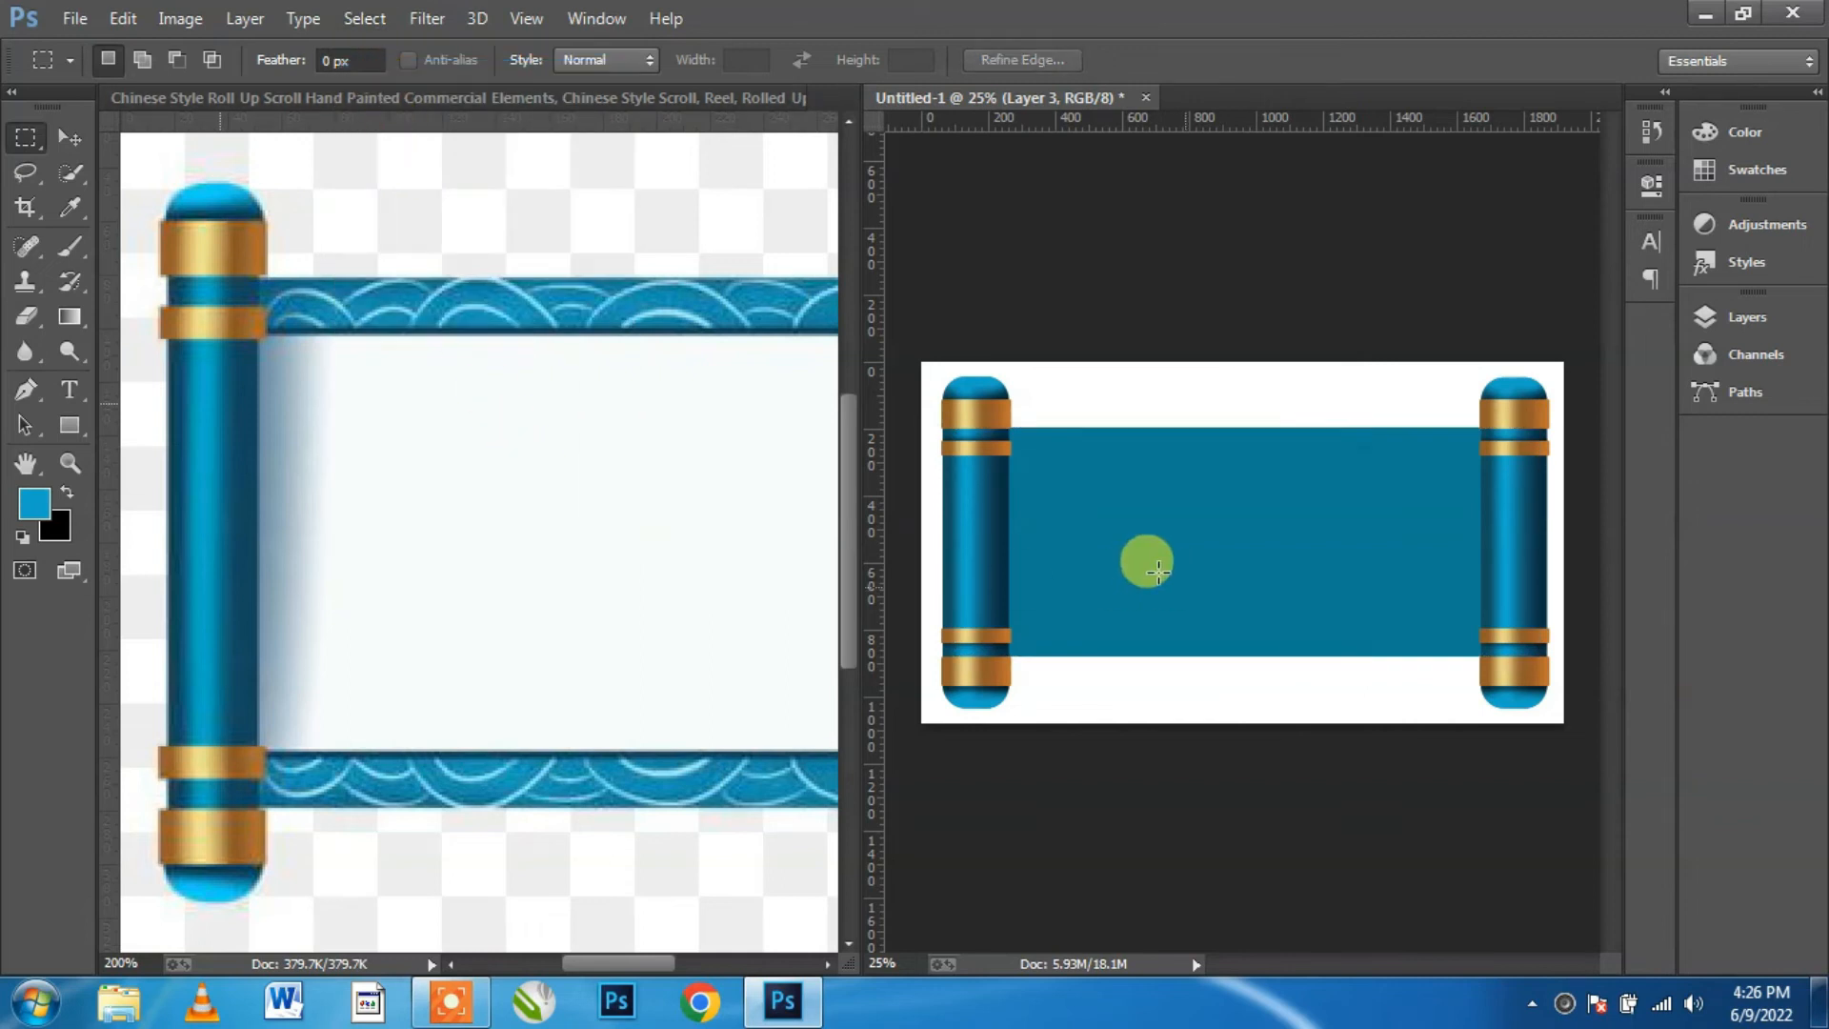
Step: Add another empty layer and place it directly above the blue panel layer, below the bar groups
{"action": "left_click", "coordinate": [68, 136]}
{"action": "left_click", "coordinate": [1194, 266]}
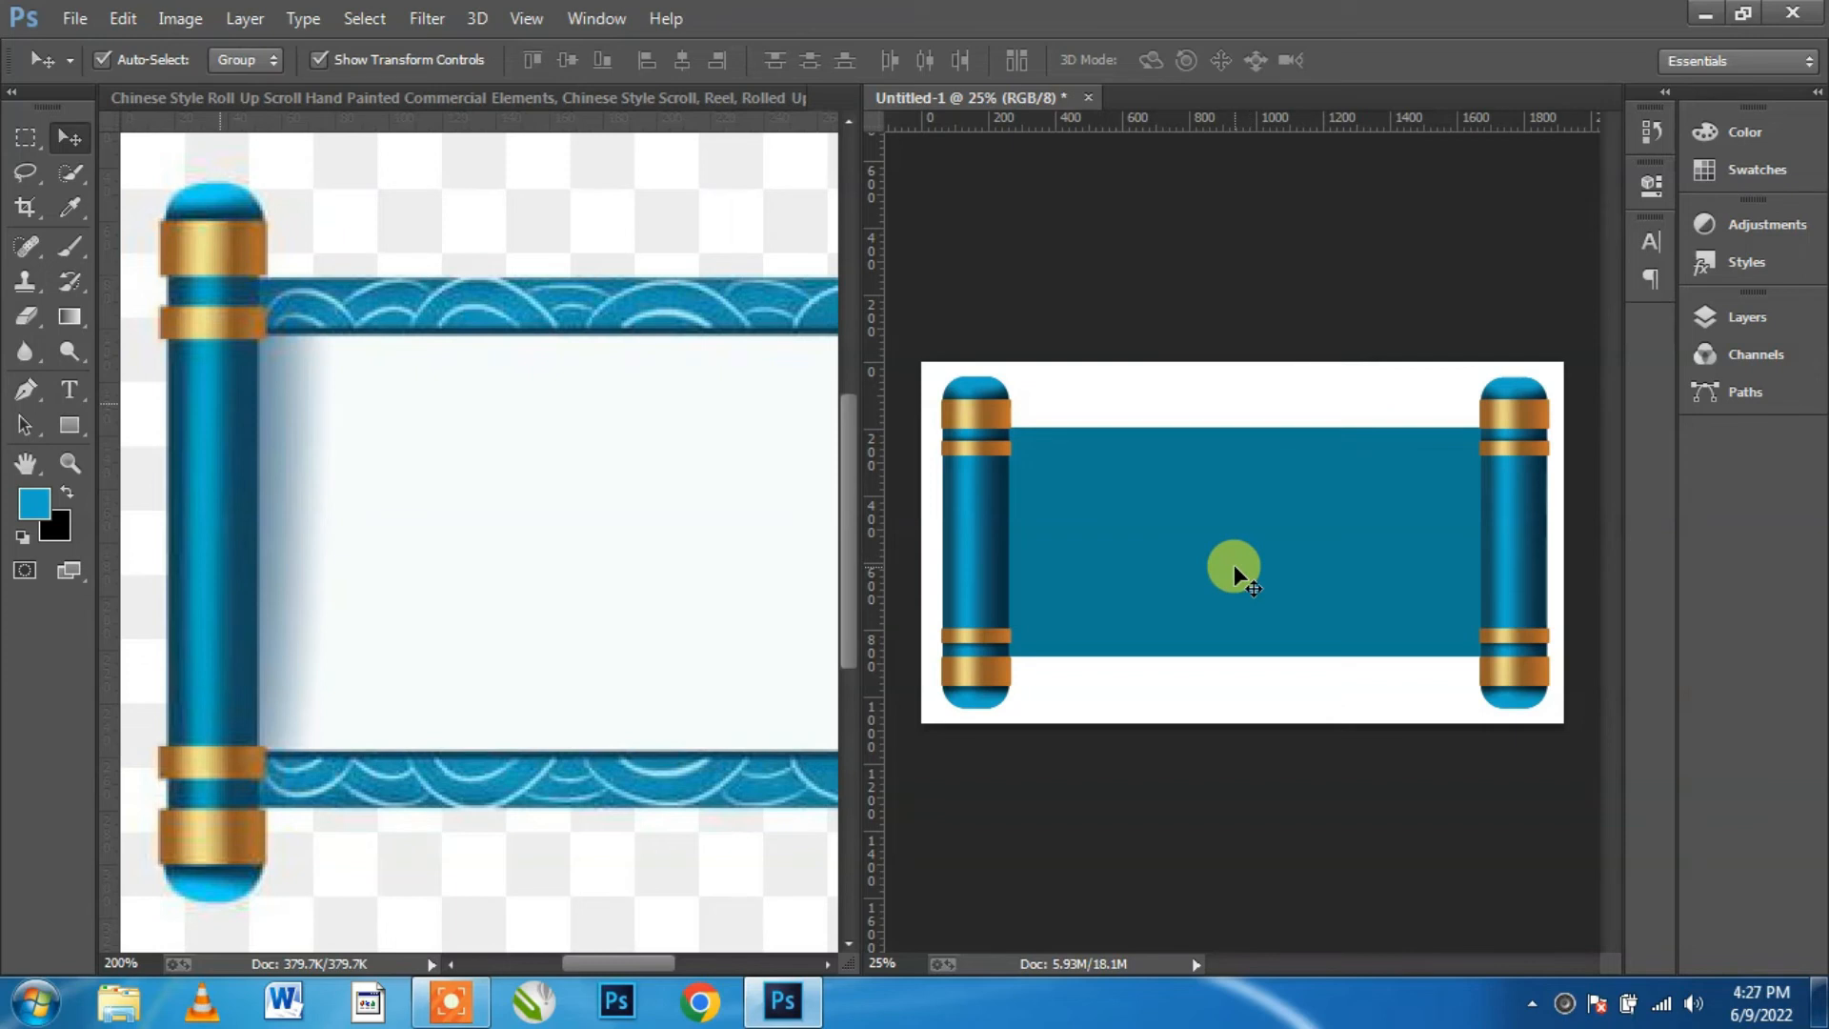
{"action": "key", "text": "ctrl+plus"}
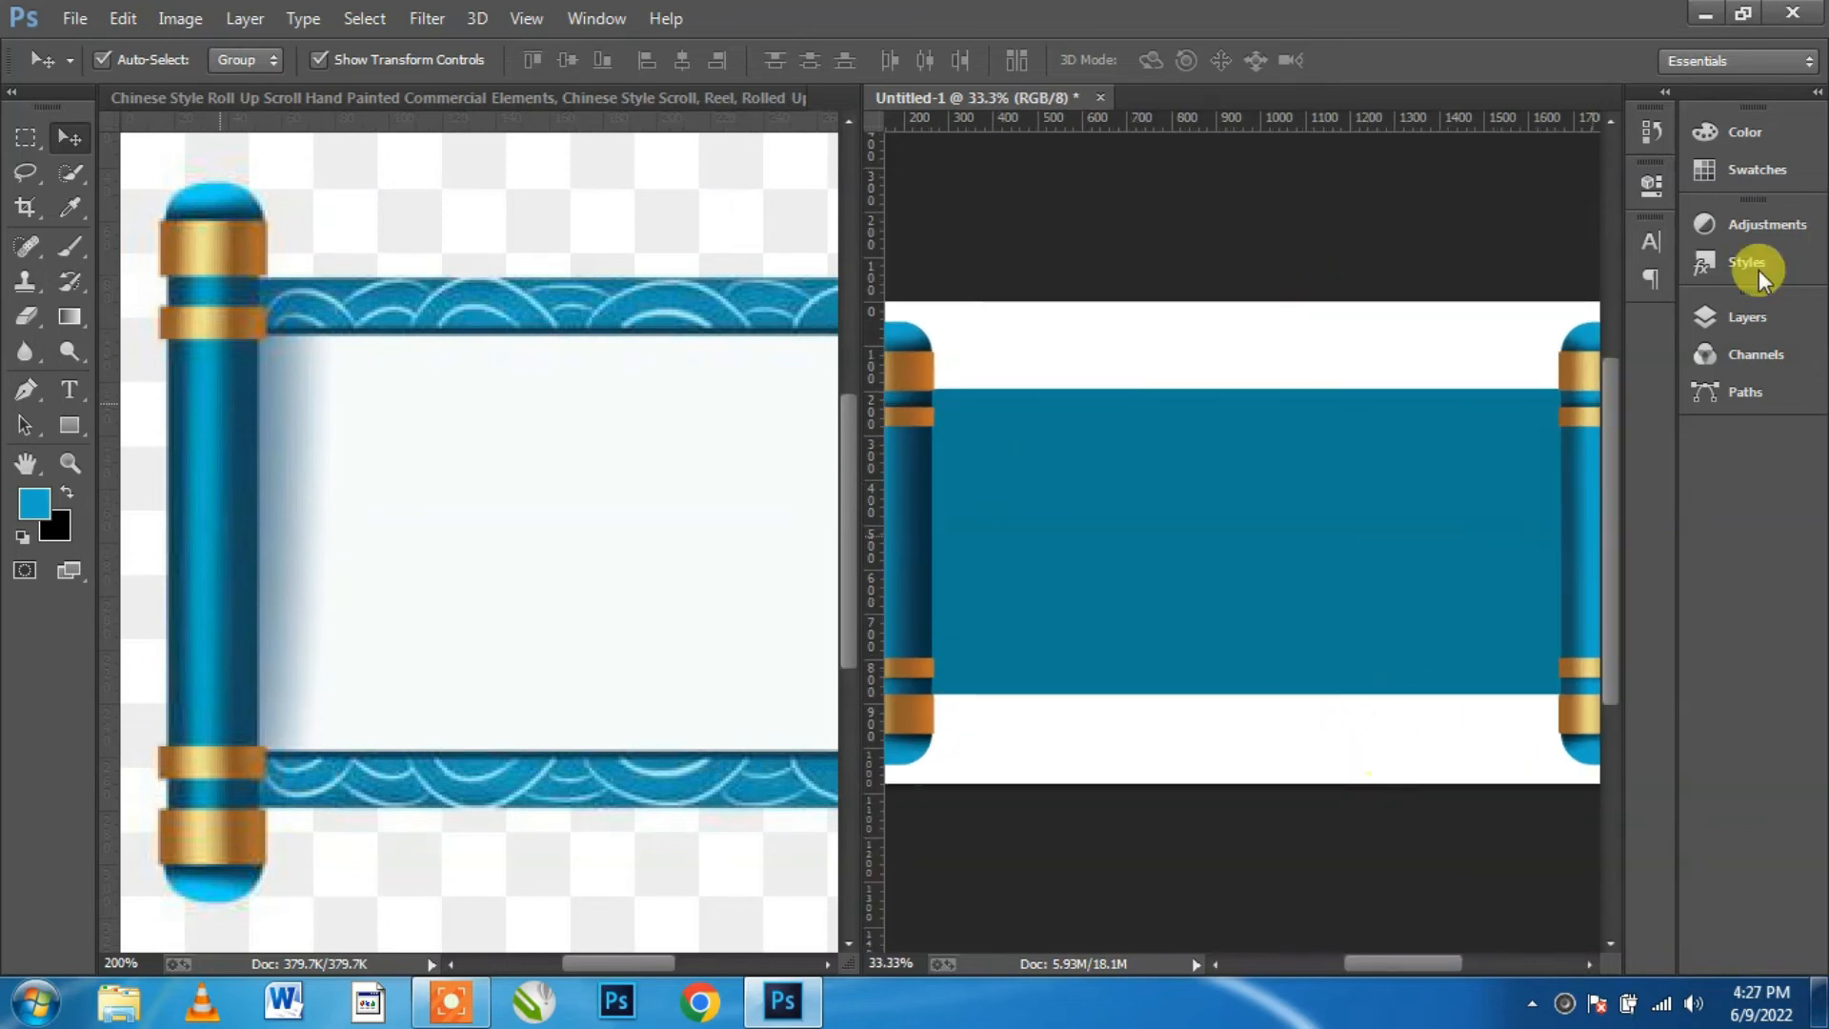
{"action": "left_click", "coordinate": [1738, 316]}
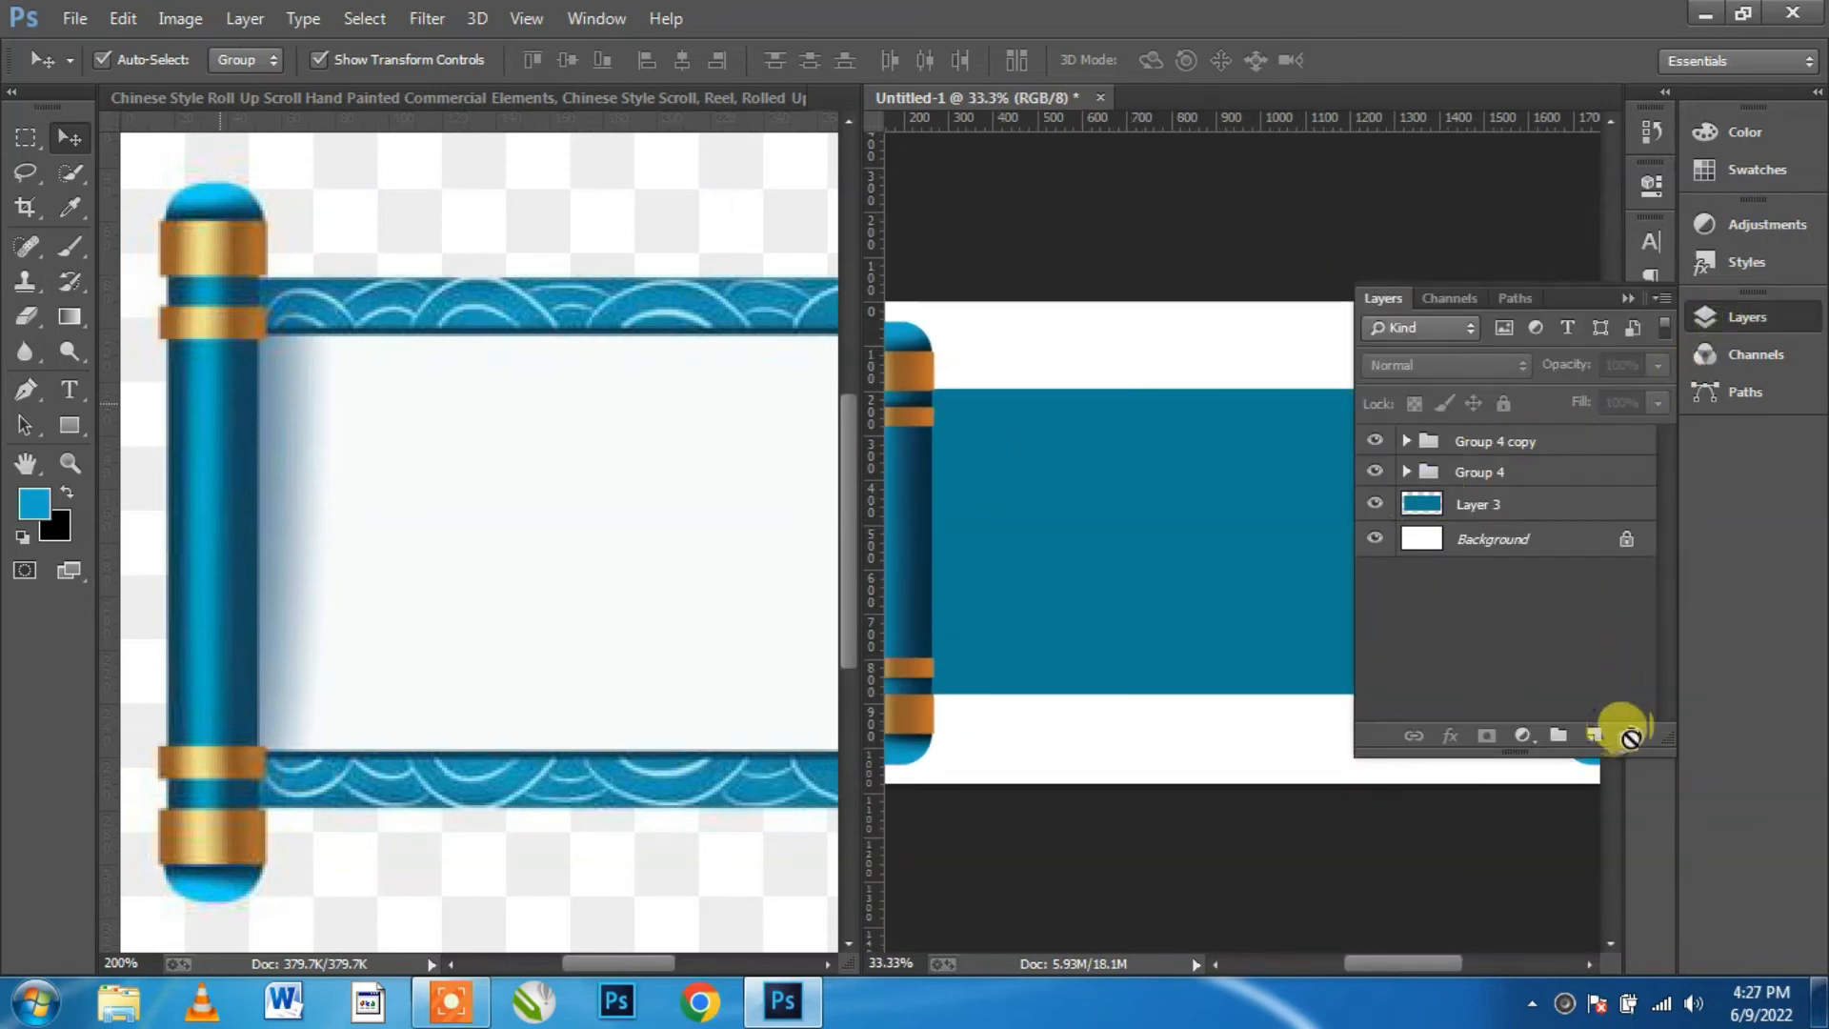
{"action": "left_click", "coordinate": [1591, 735]}
{"action": "left_click_drag", "start_coordinate": [1545, 464], "coordinate": [1524, 540]}
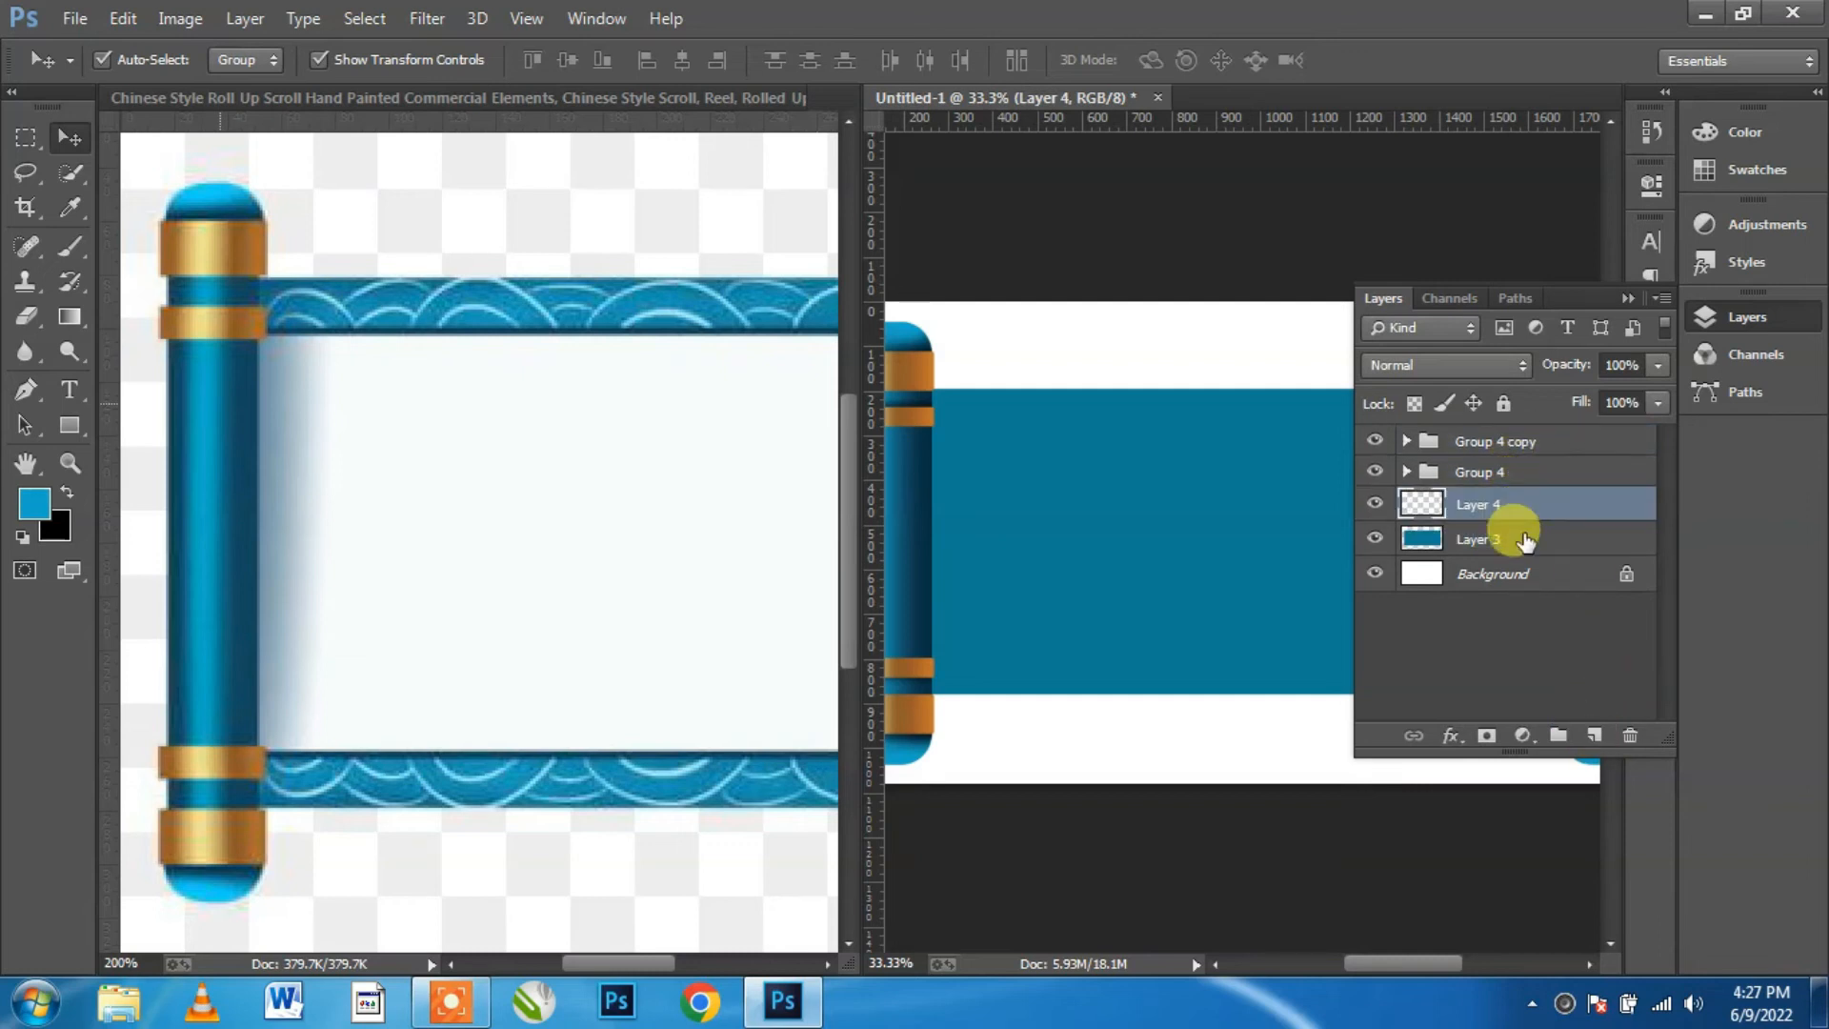
{"action": "left_click", "coordinate": [1628, 298]}
Step: Draw a circle about 543 px in diameter on the blue panel with no fill and a 1 pt white stroke
{"action": "left_click", "coordinate": [65, 422]}
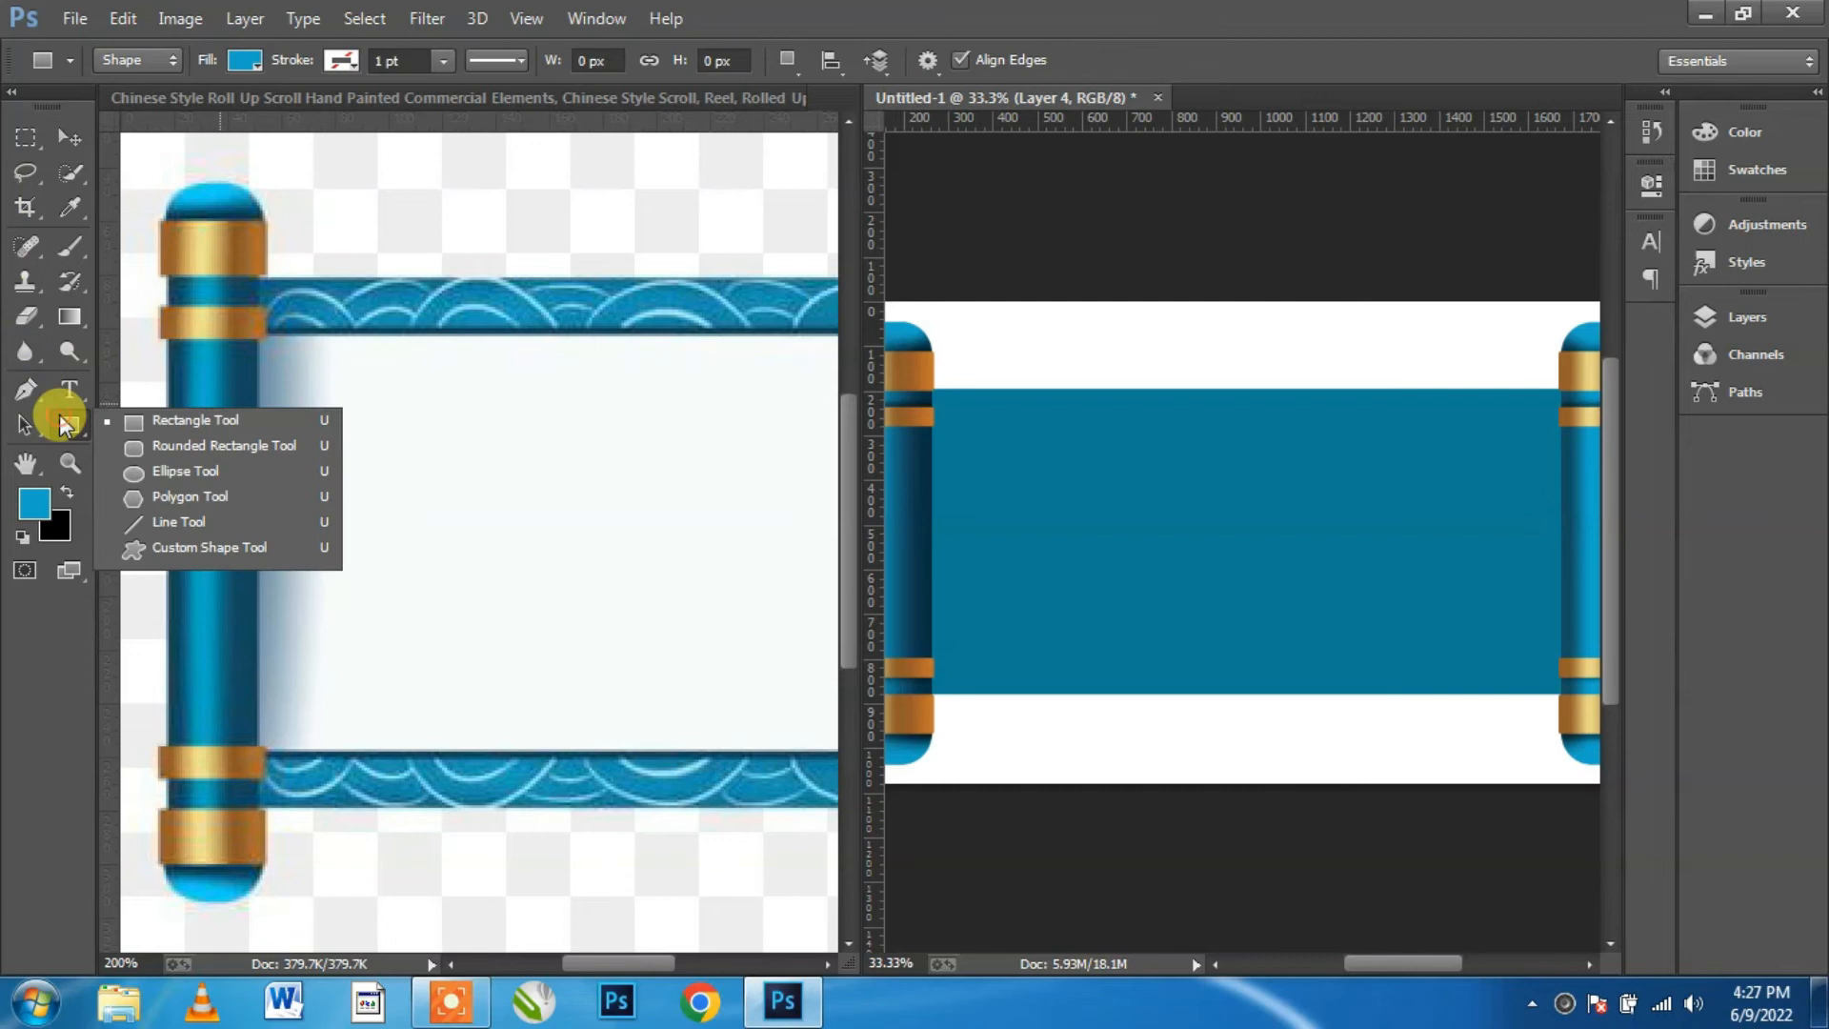
{"action": "left_click", "coordinate": [168, 475]}
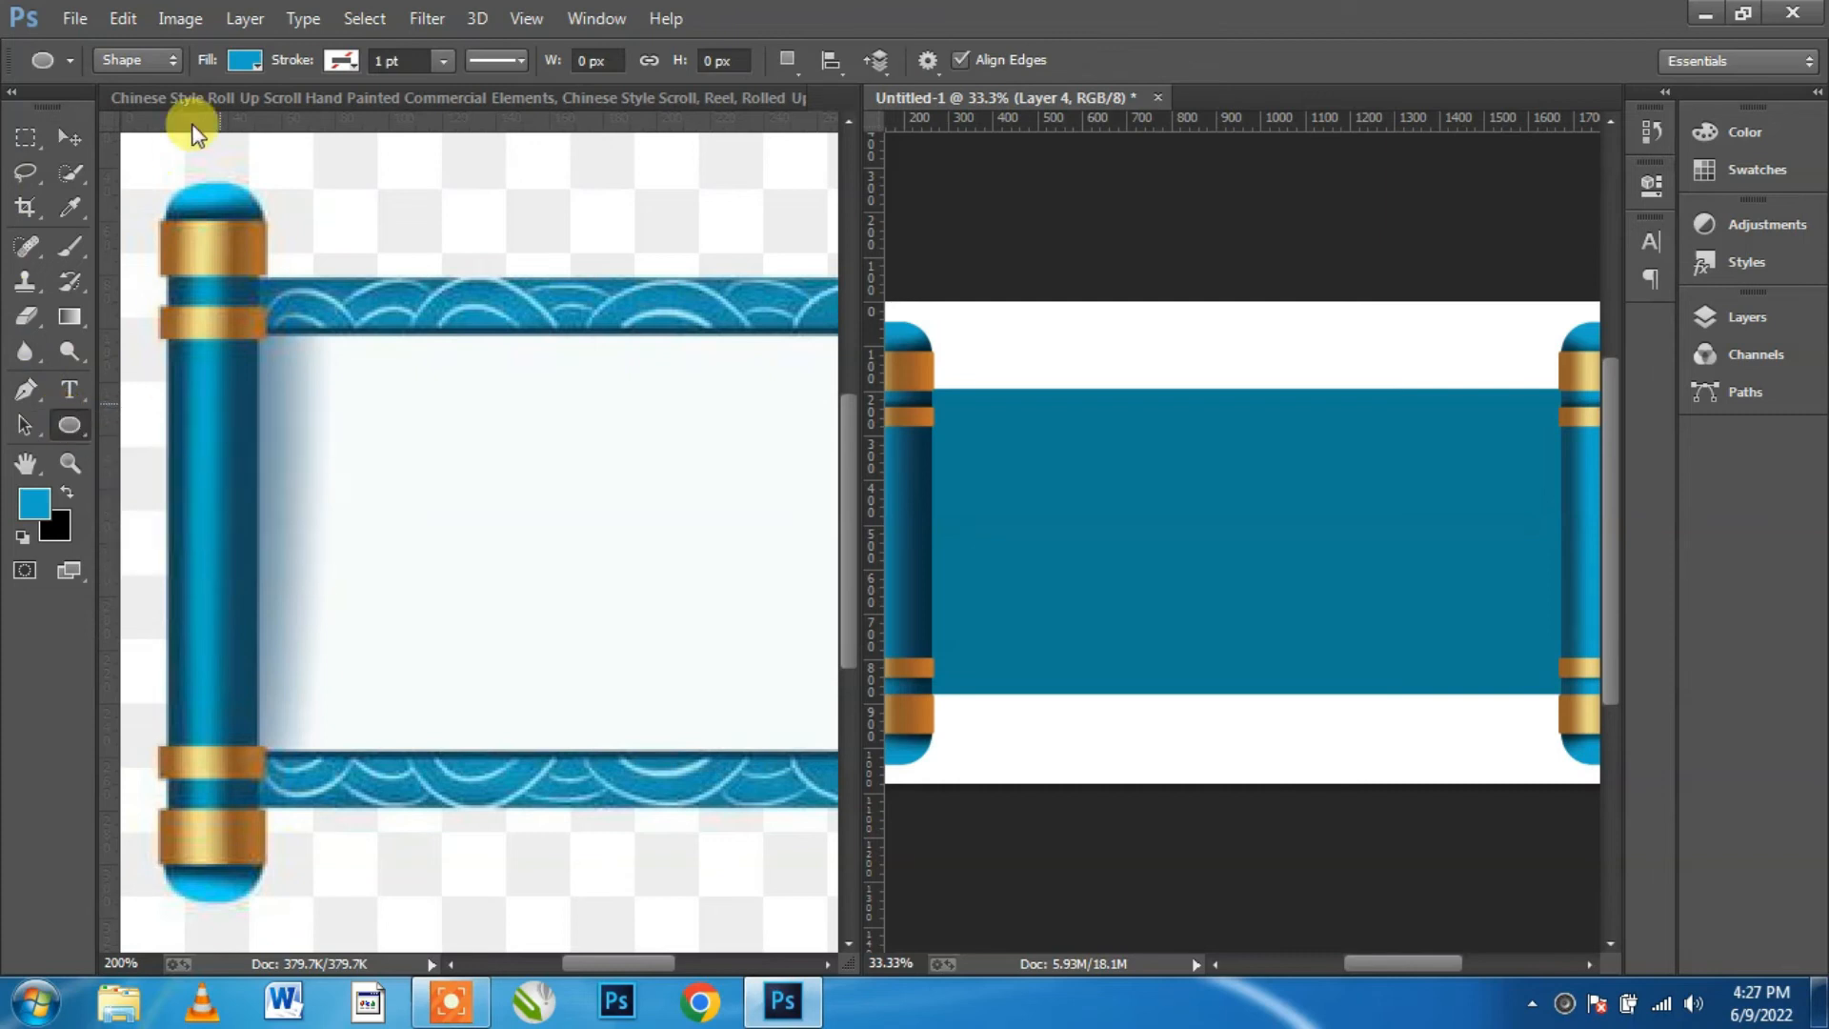
{"action": "left_click", "coordinate": [238, 63]}
{"action": "left_click", "coordinate": [126, 110]}
{"action": "left_click", "coordinate": [338, 59]}
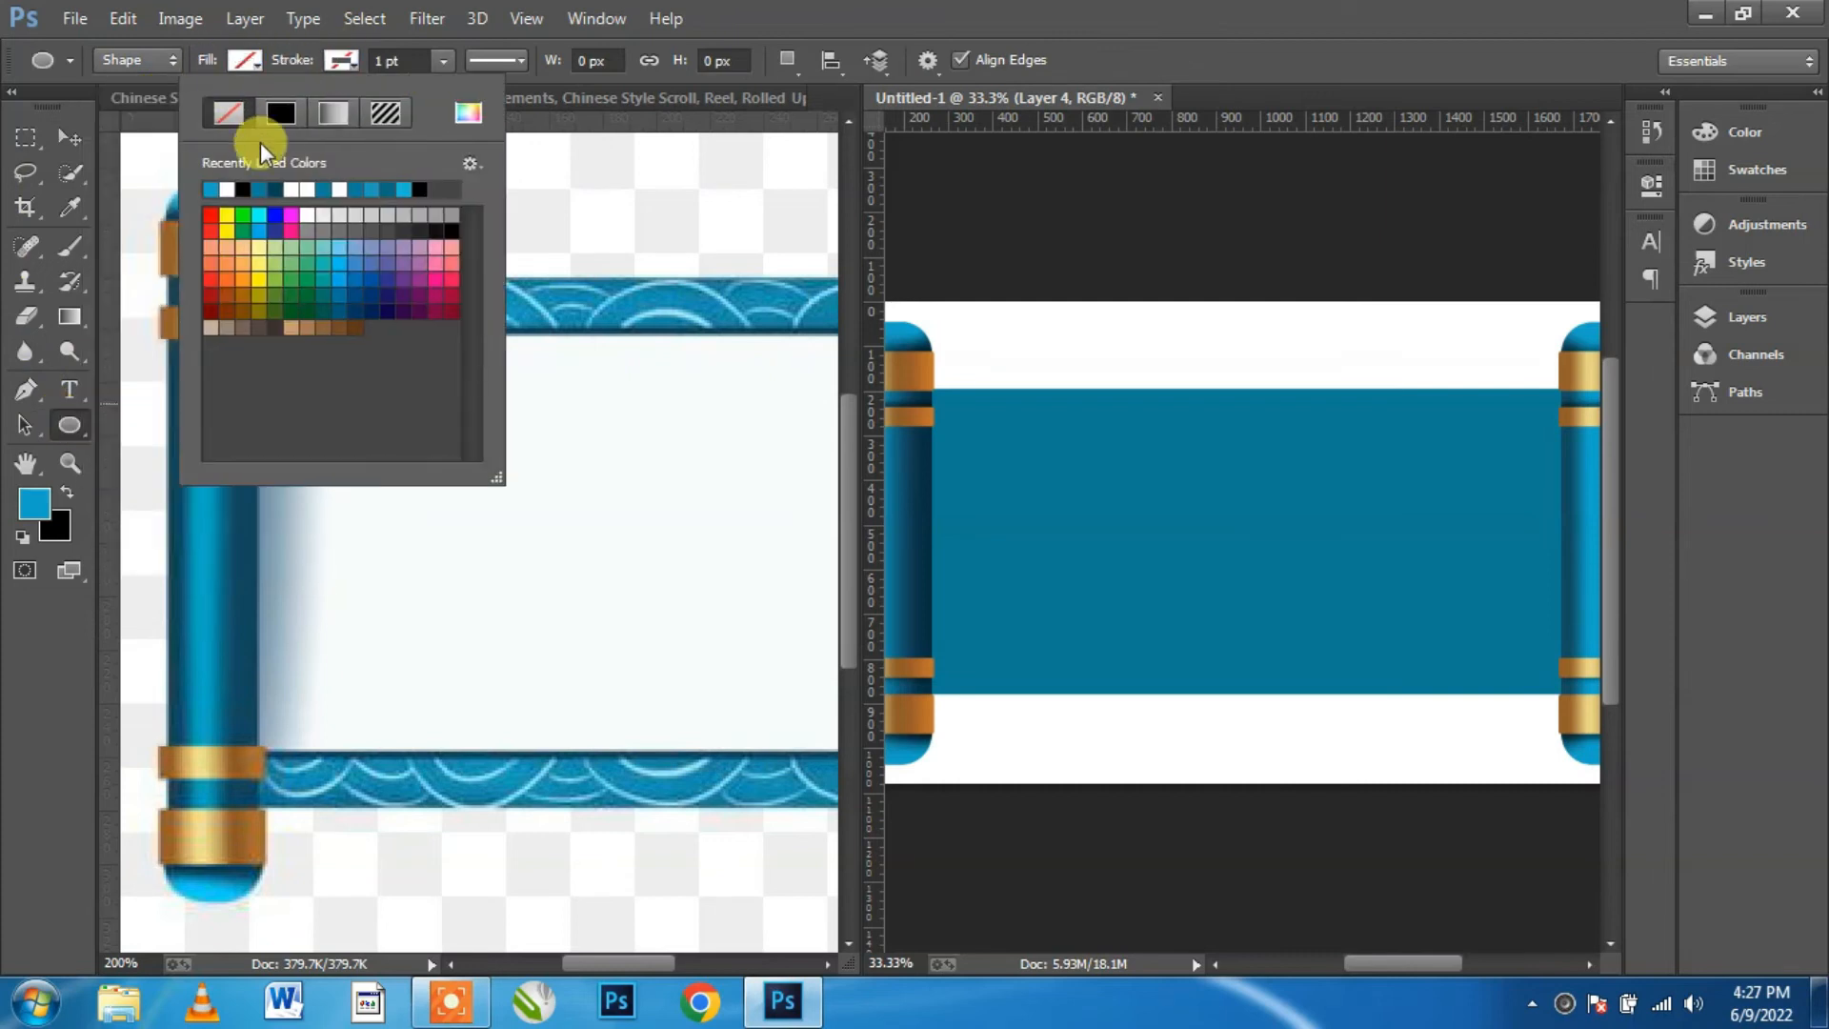
{"action": "left_click", "coordinate": [847, 12]}
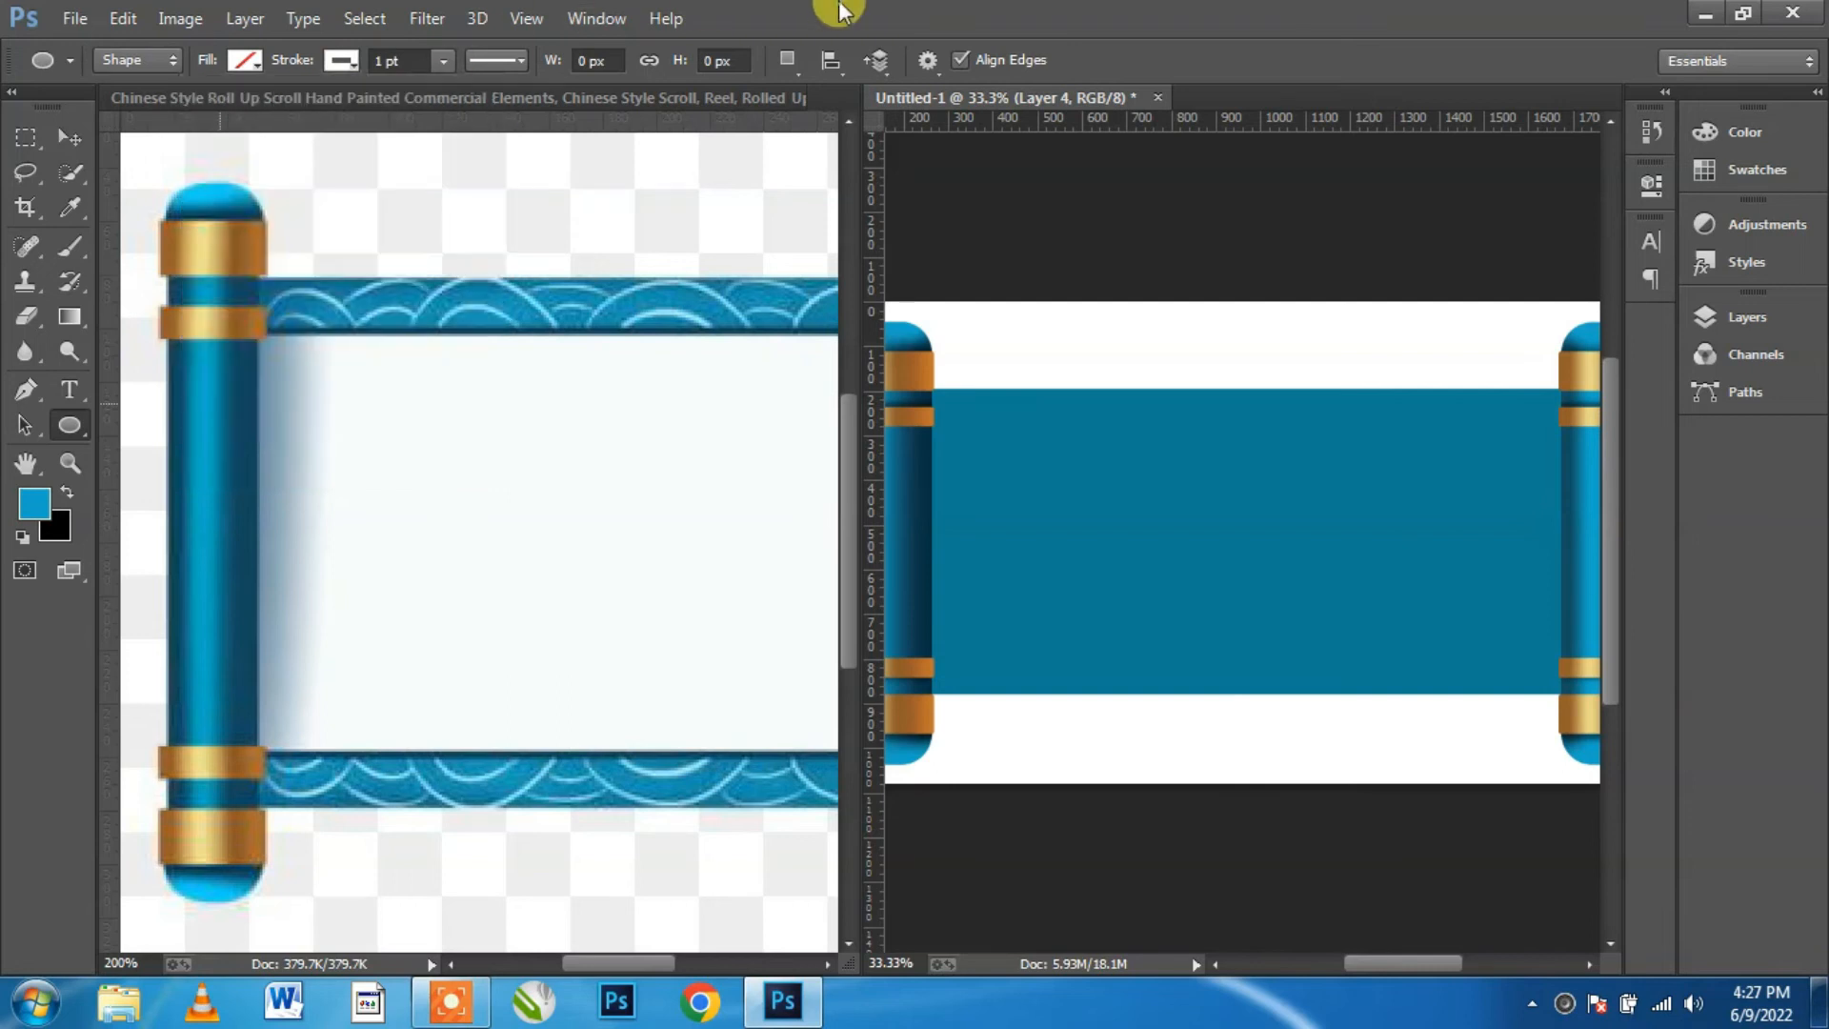
{"action": "mouse_move", "coordinate": [1048, 434]}
{"action": "left_mouse_down"}
{"action": "mouse_move", "coordinate": [1110, 555]}
{"action": "mouse_move", "coordinate": [1291, 759]}
{"action": "left_mouse_up"}
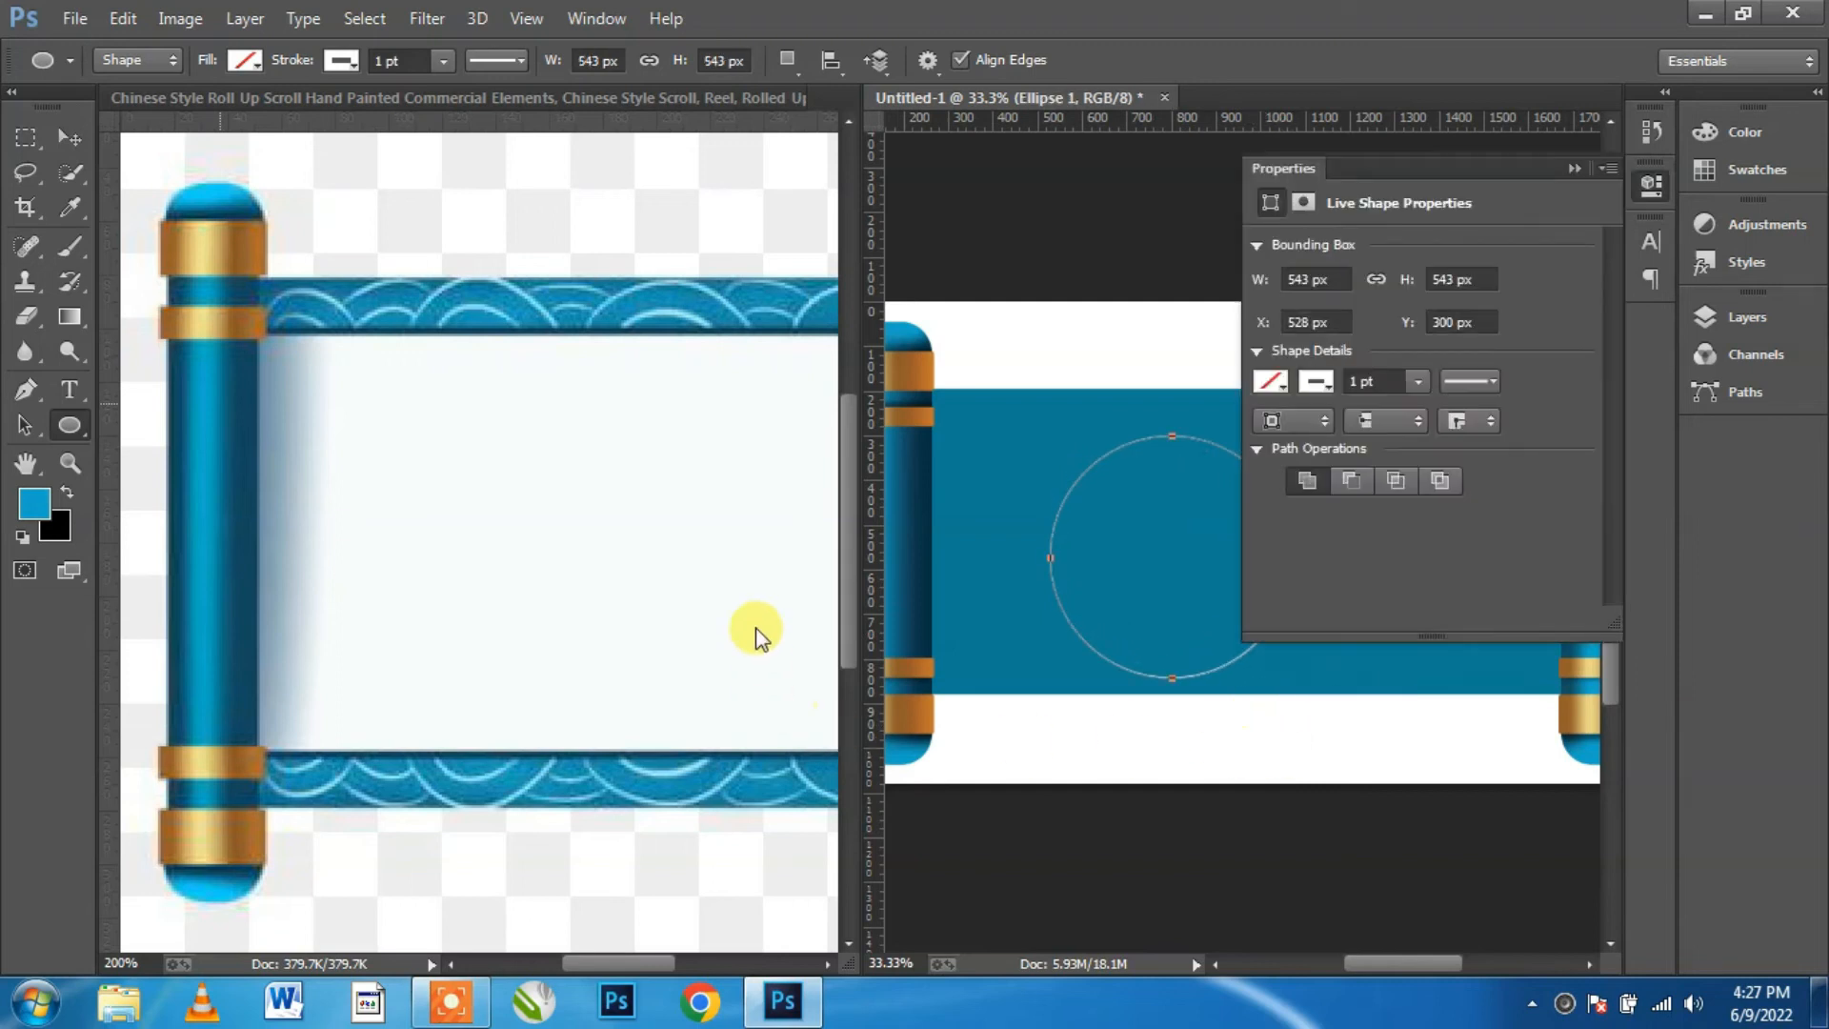
{"action": "left_click", "coordinate": [1574, 169]}
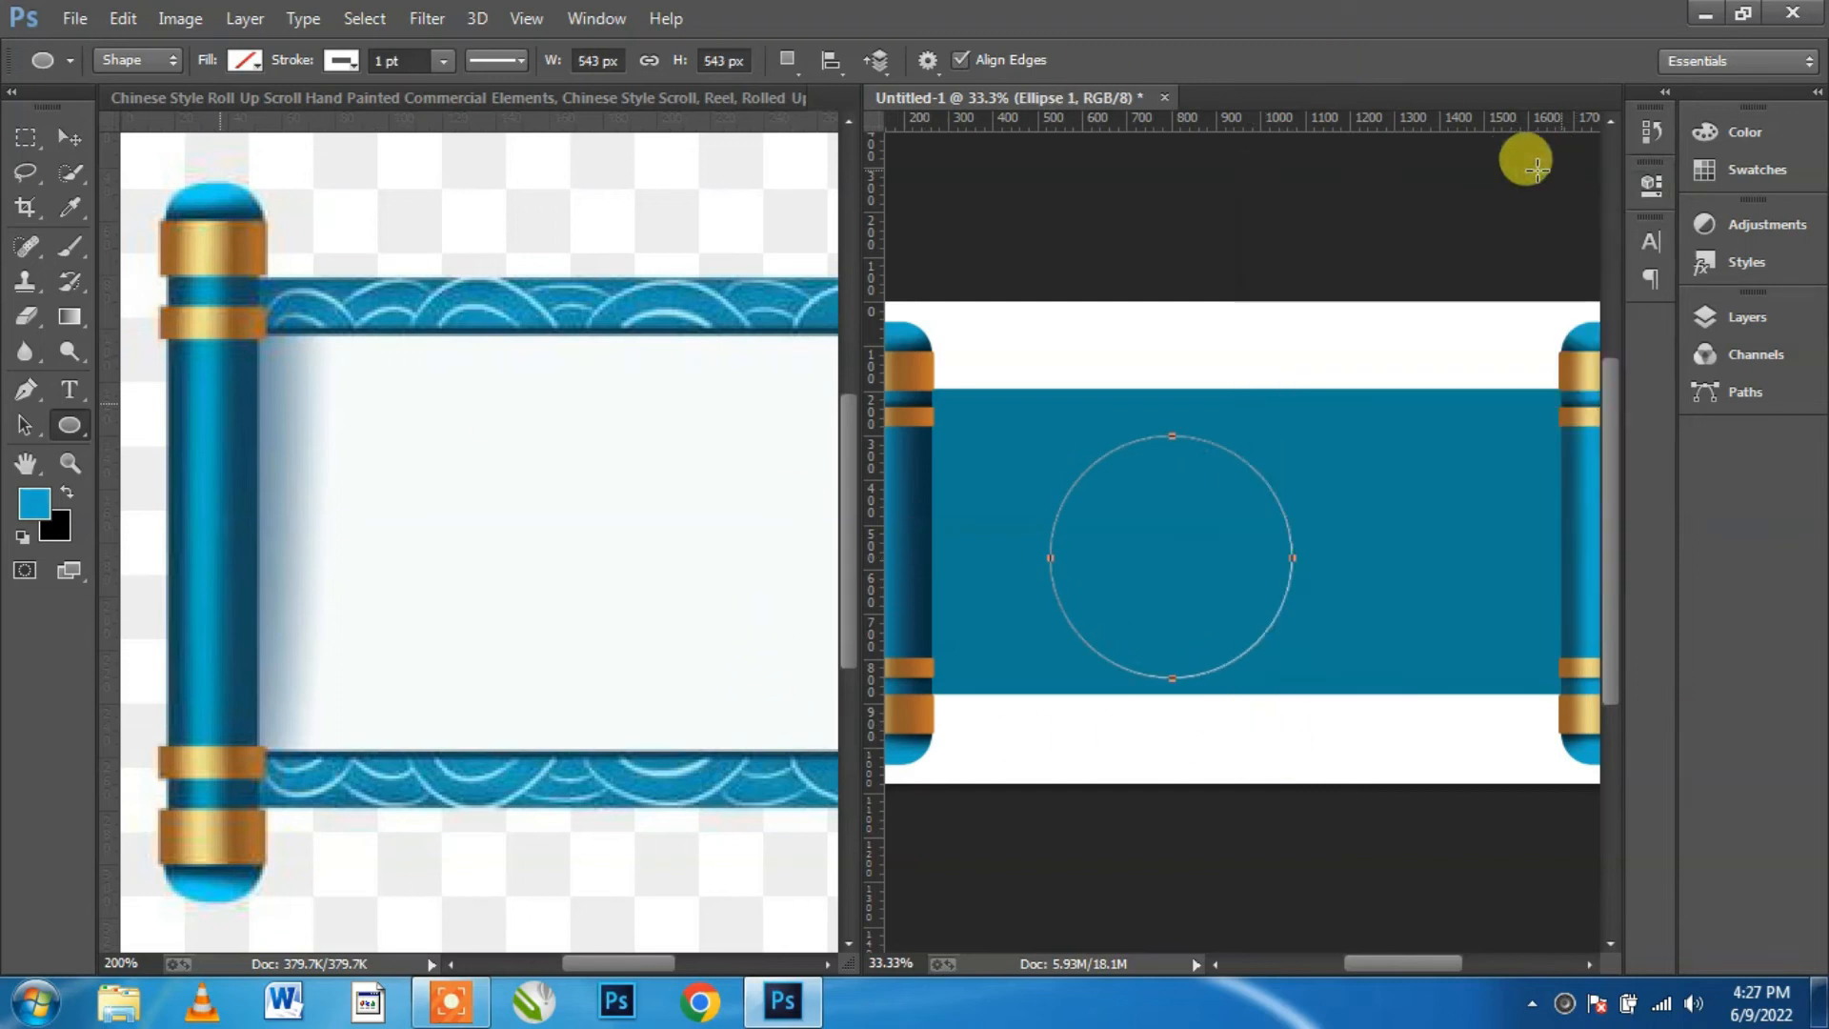
Step: Scale the white circle down proportionally around its center
{"action": "left_click", "coordinate": [73, 136]}
{"action": "key", "text": "ctrl+plus"}
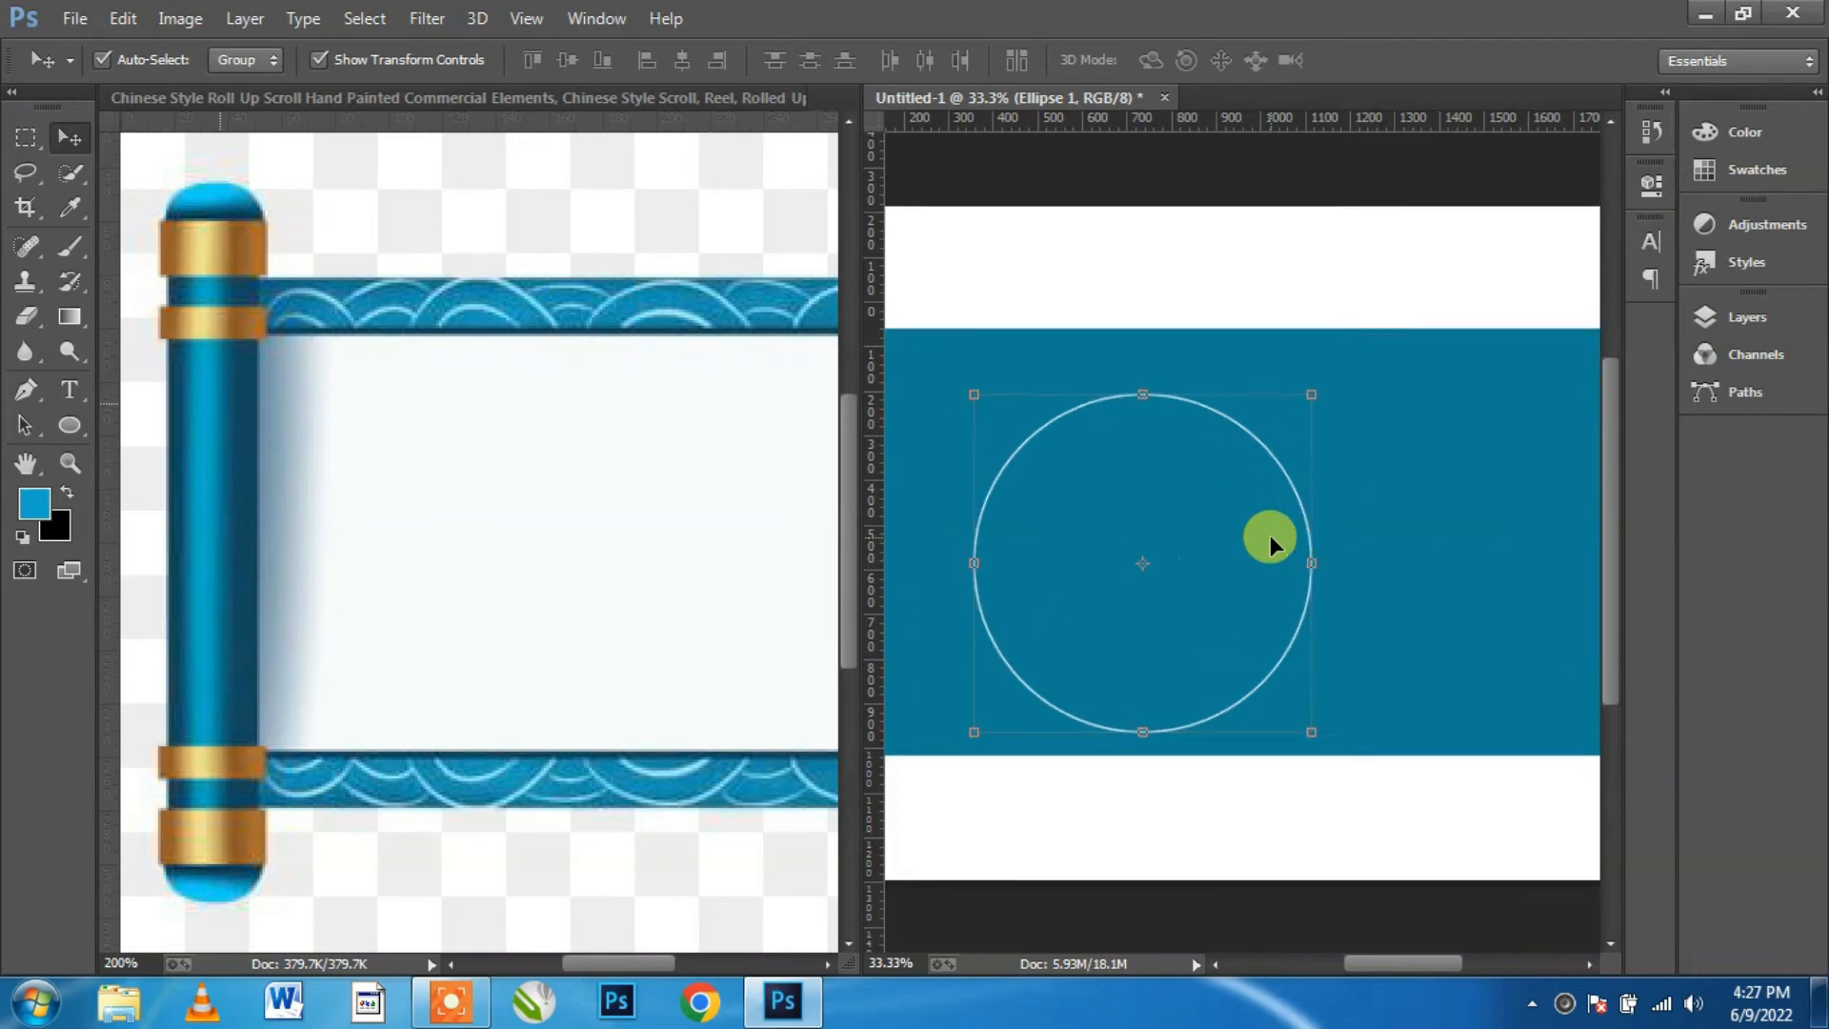
{"action": "left_click_drag", "start_coordinate": [1312, 377], "coordinate": [1272, 418]}
{"action": "key", "text": "Return"}
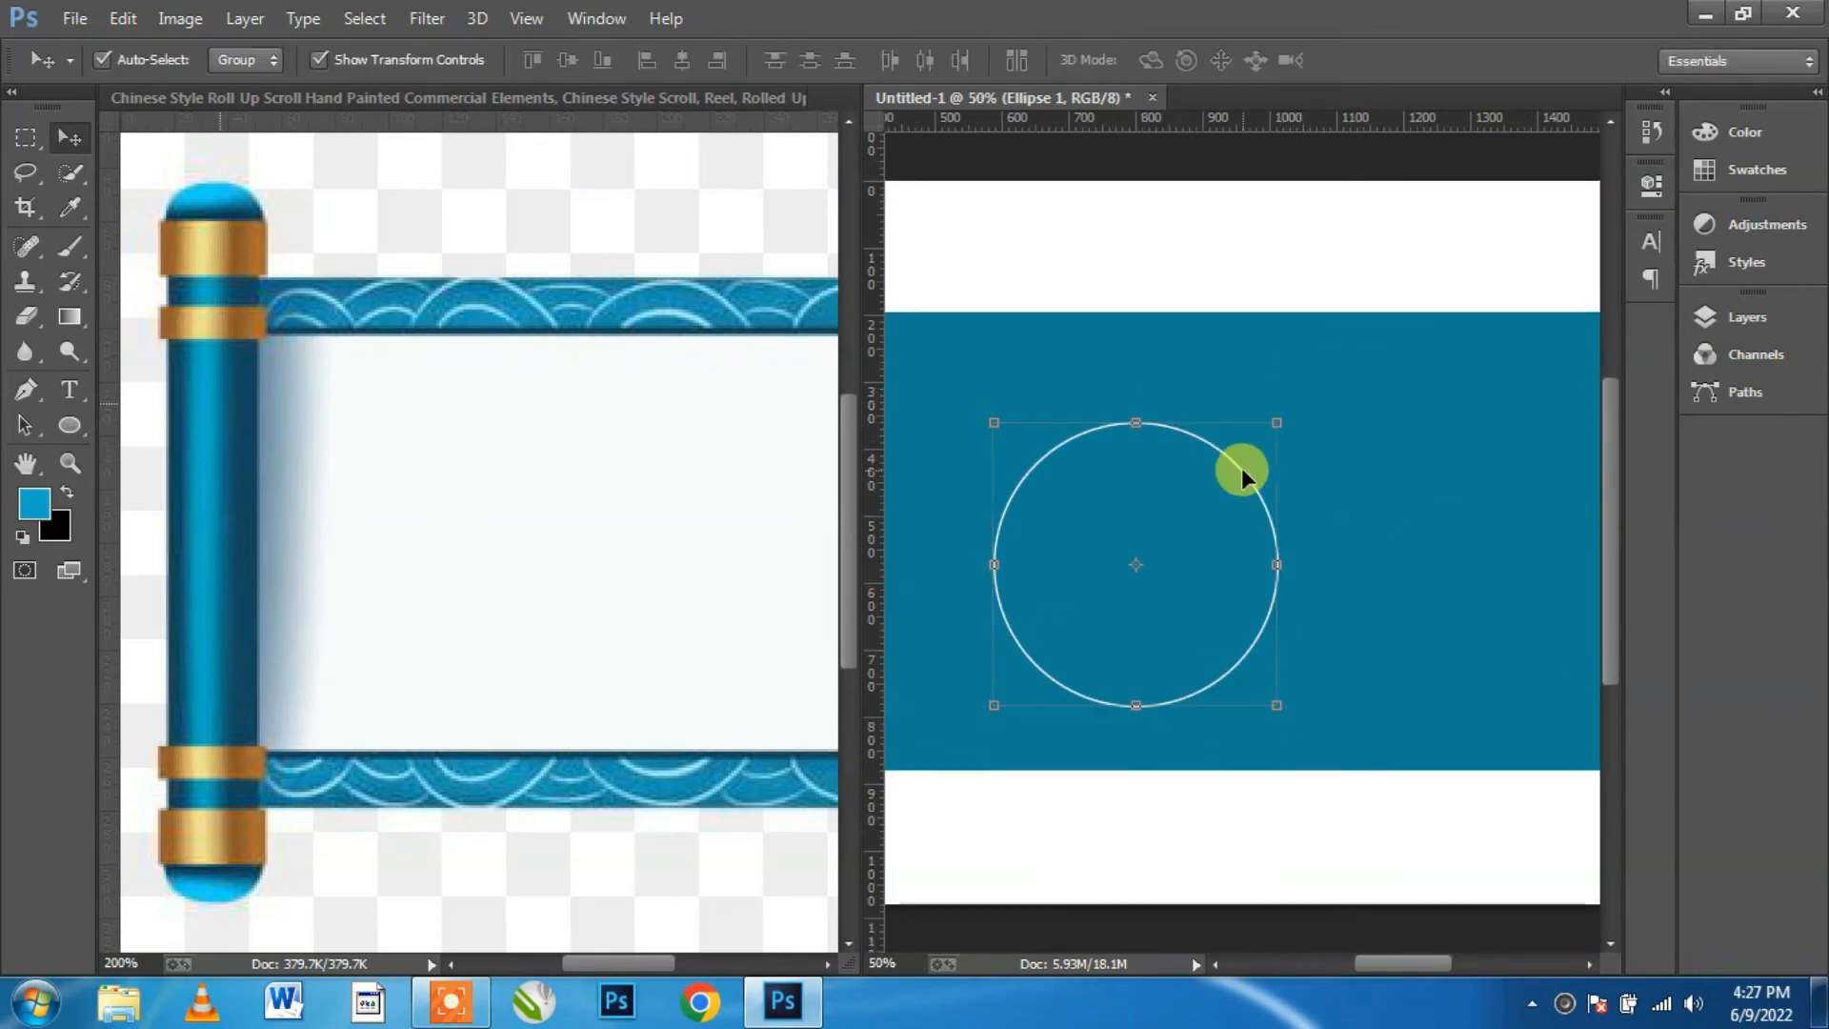
Step: Move the circle's transform reference point to its bottom edge and rotate the circle by 10°
{"action": "key", "text": "ctrl+plus"}
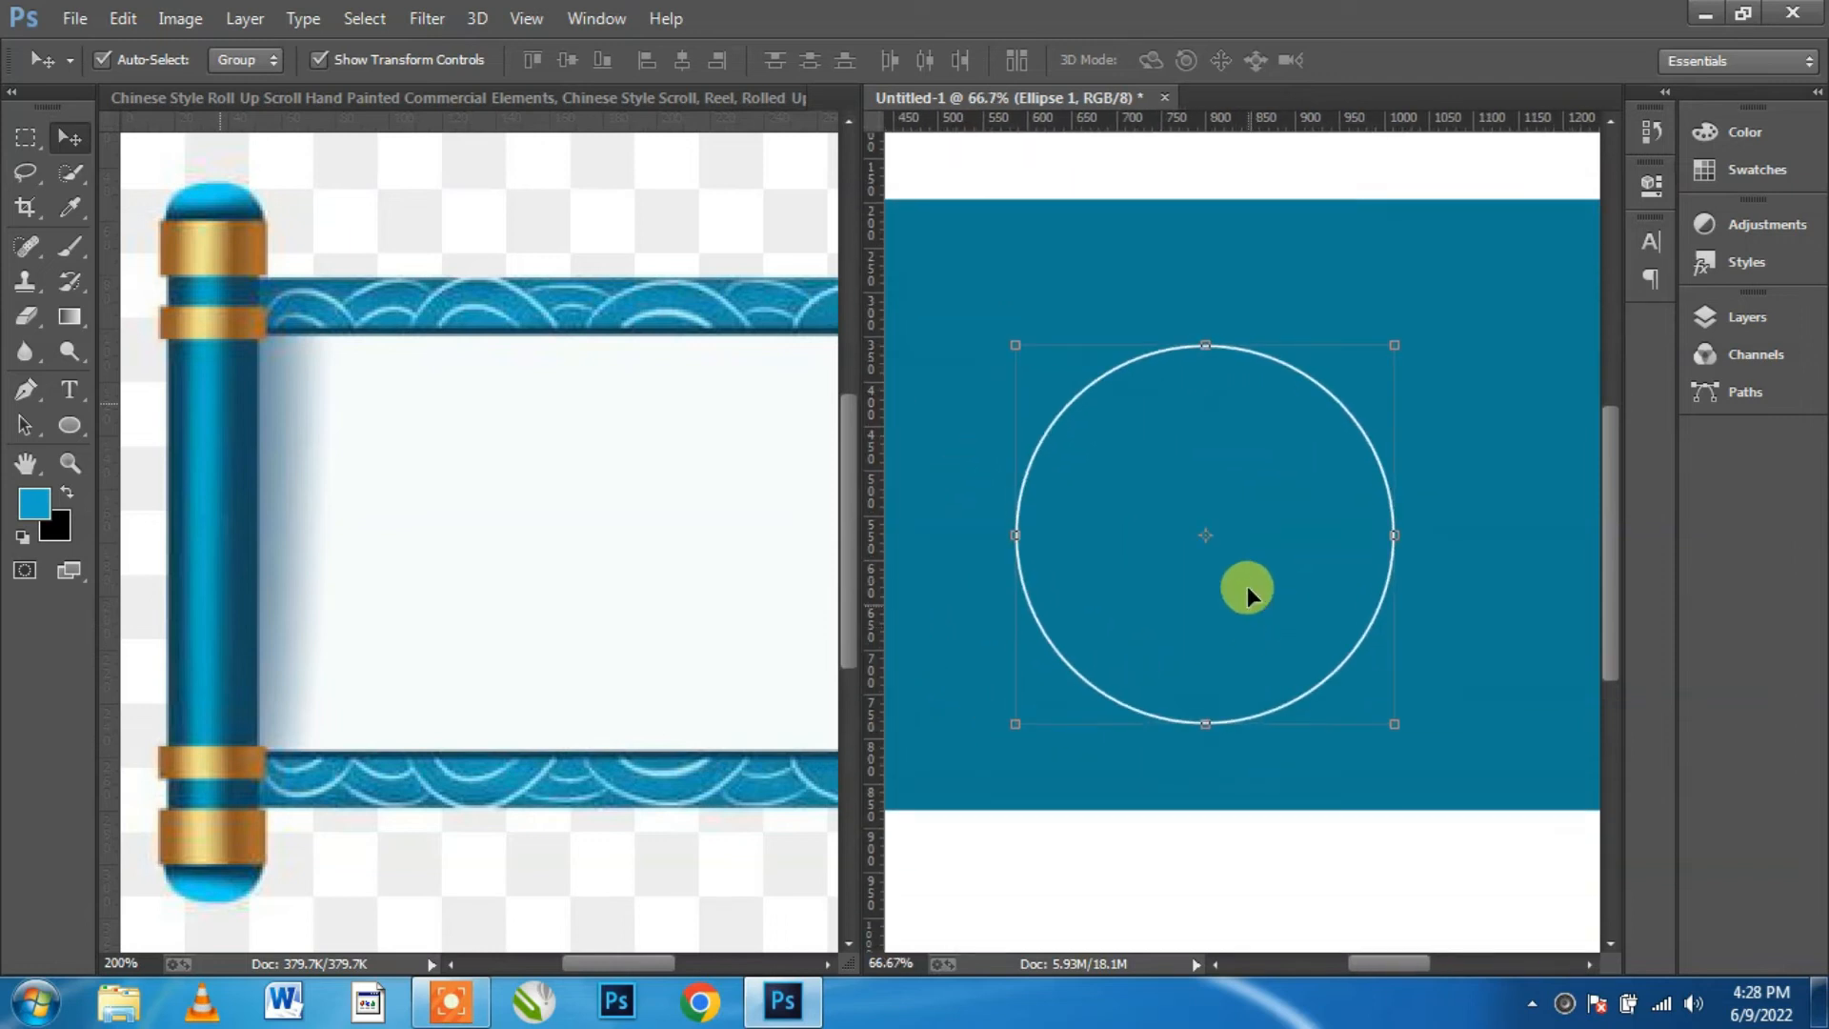
{"action": "left_click_drag", "start_coordinate": [1204, 534], "coordinate": [1206, 724]}
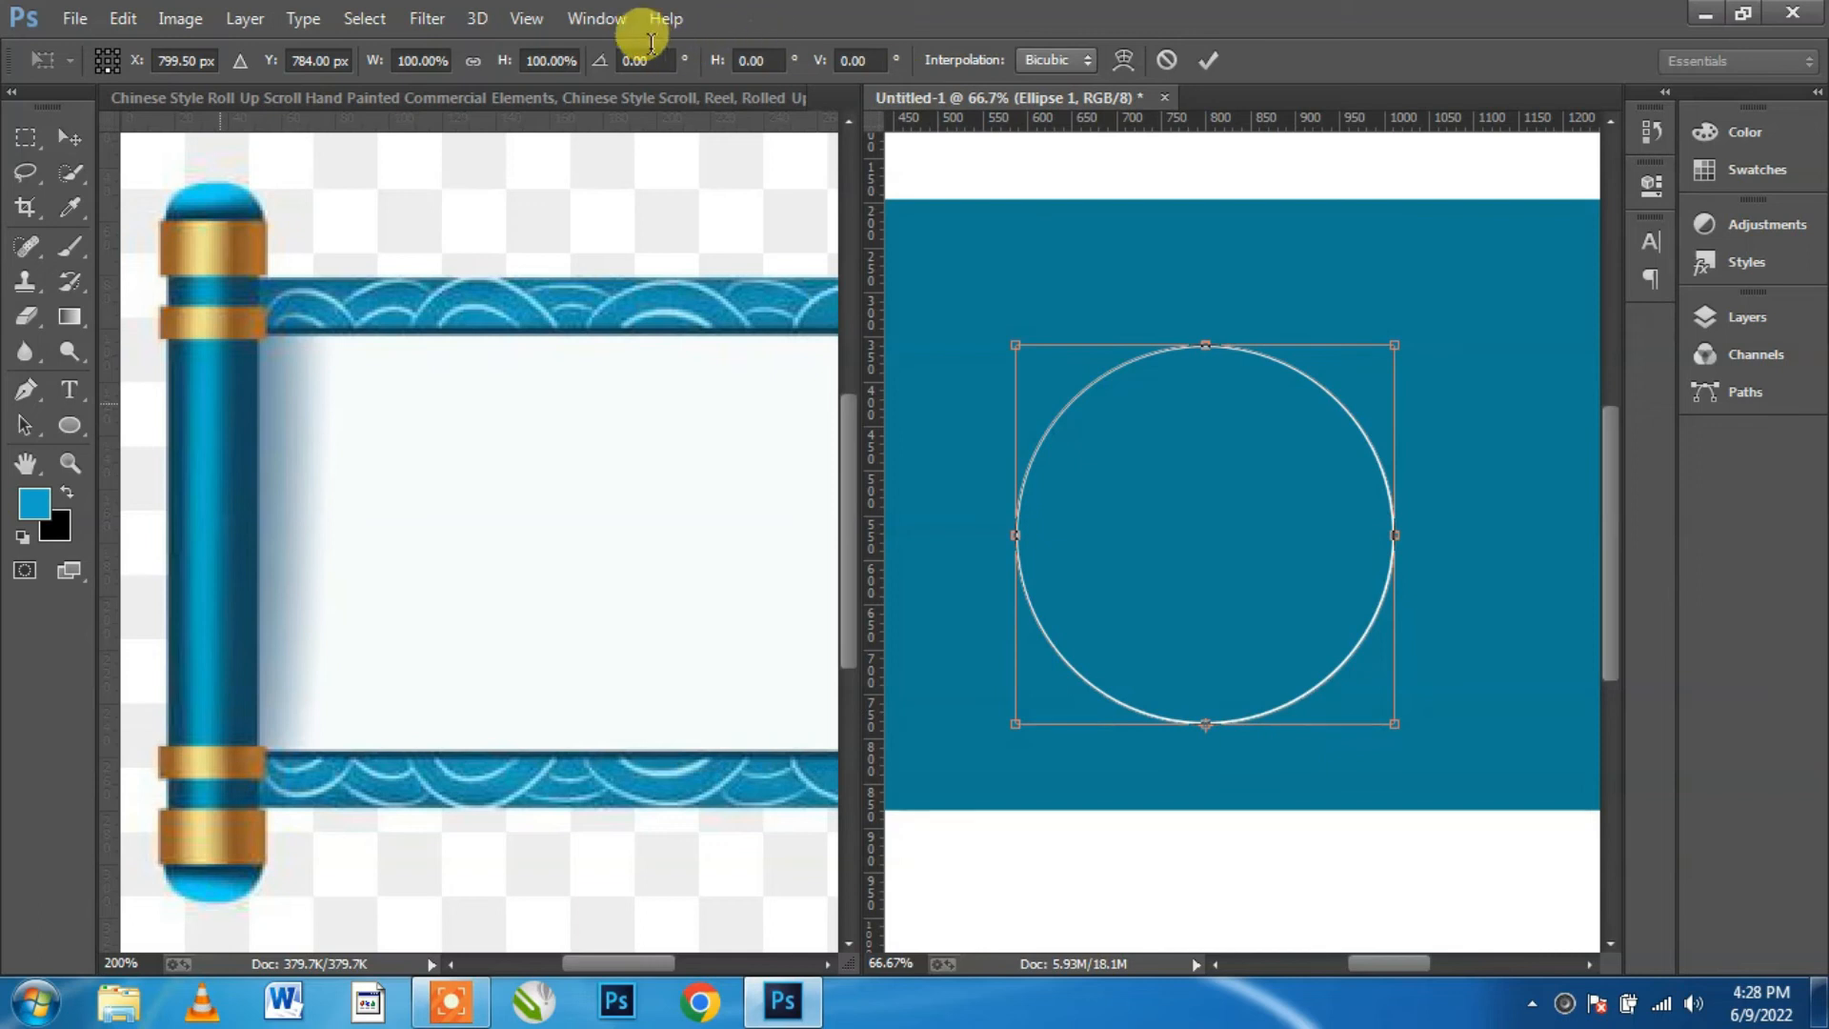
{"action": "left_click", "coordinate": [651, 60]}
{"action": "type", "text": "10"}
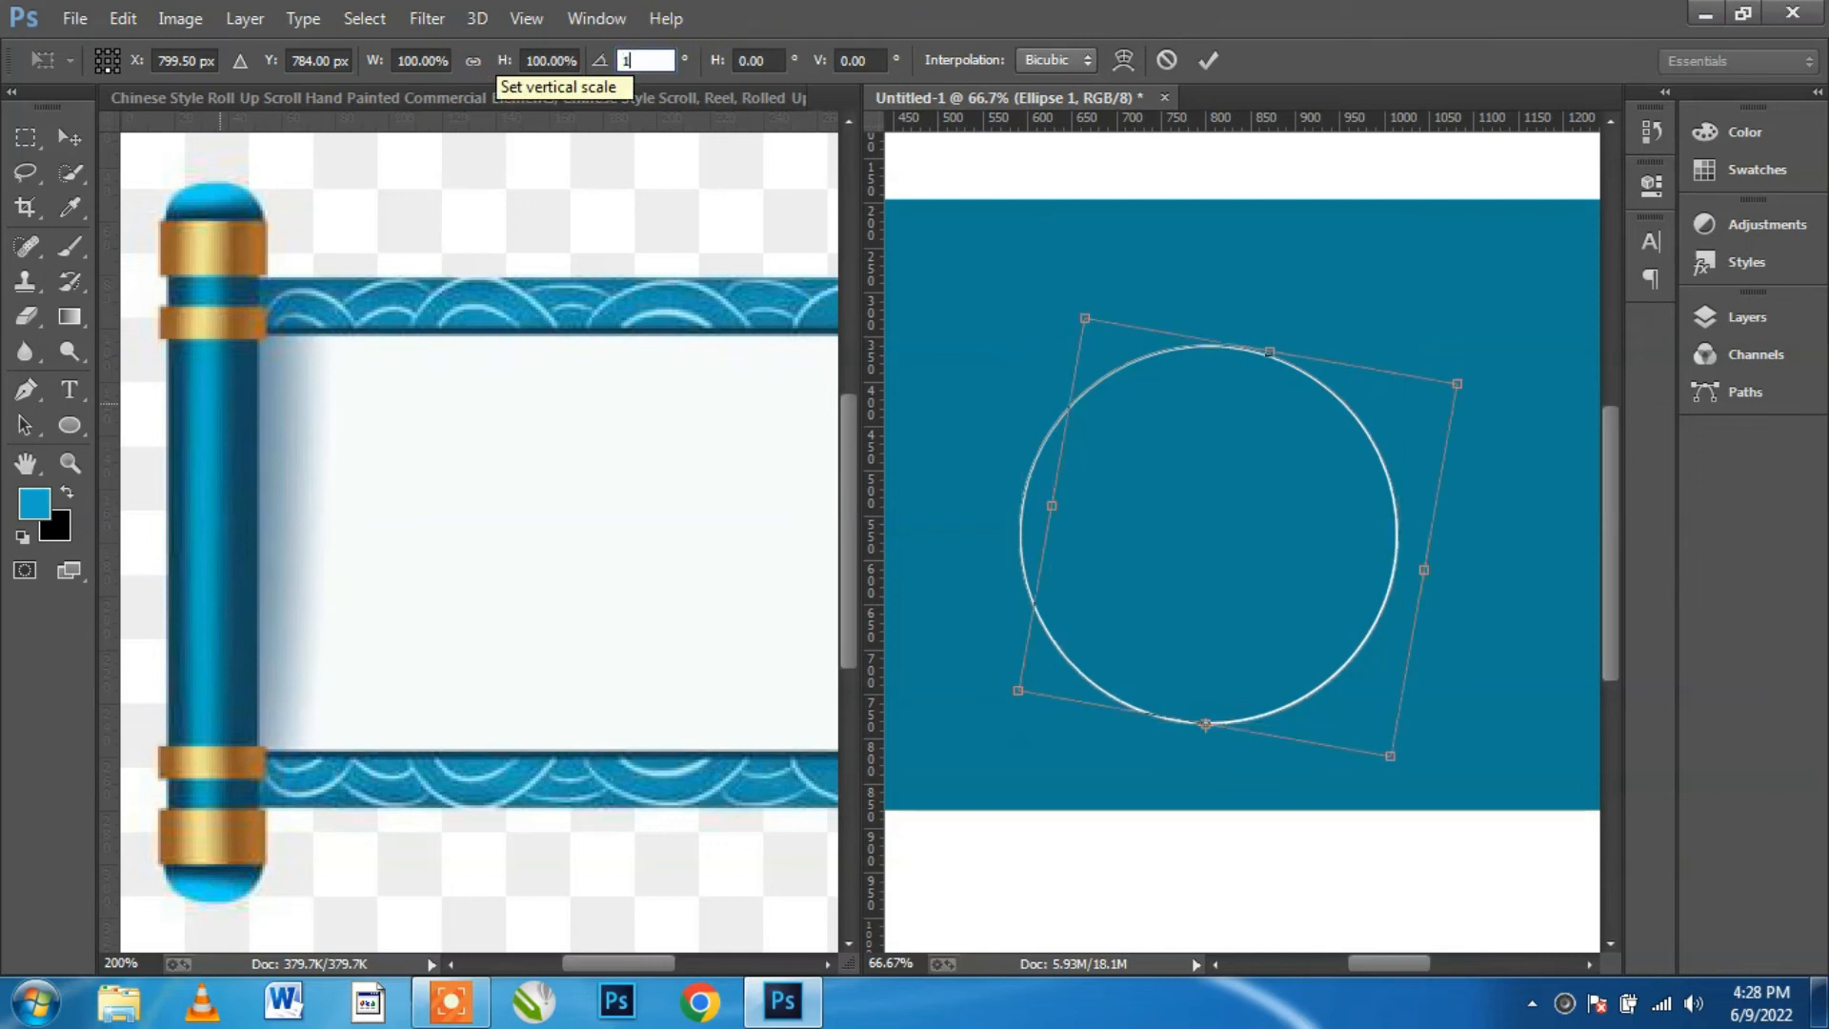
{"action": "left_click", "coordinate": [1218, 67]}
Step: Repeat the 10° rotation on successive copies of the circle until 35 copies complete a full spirograph rosette
{"action": "key", "text": "ctrl+minus"}
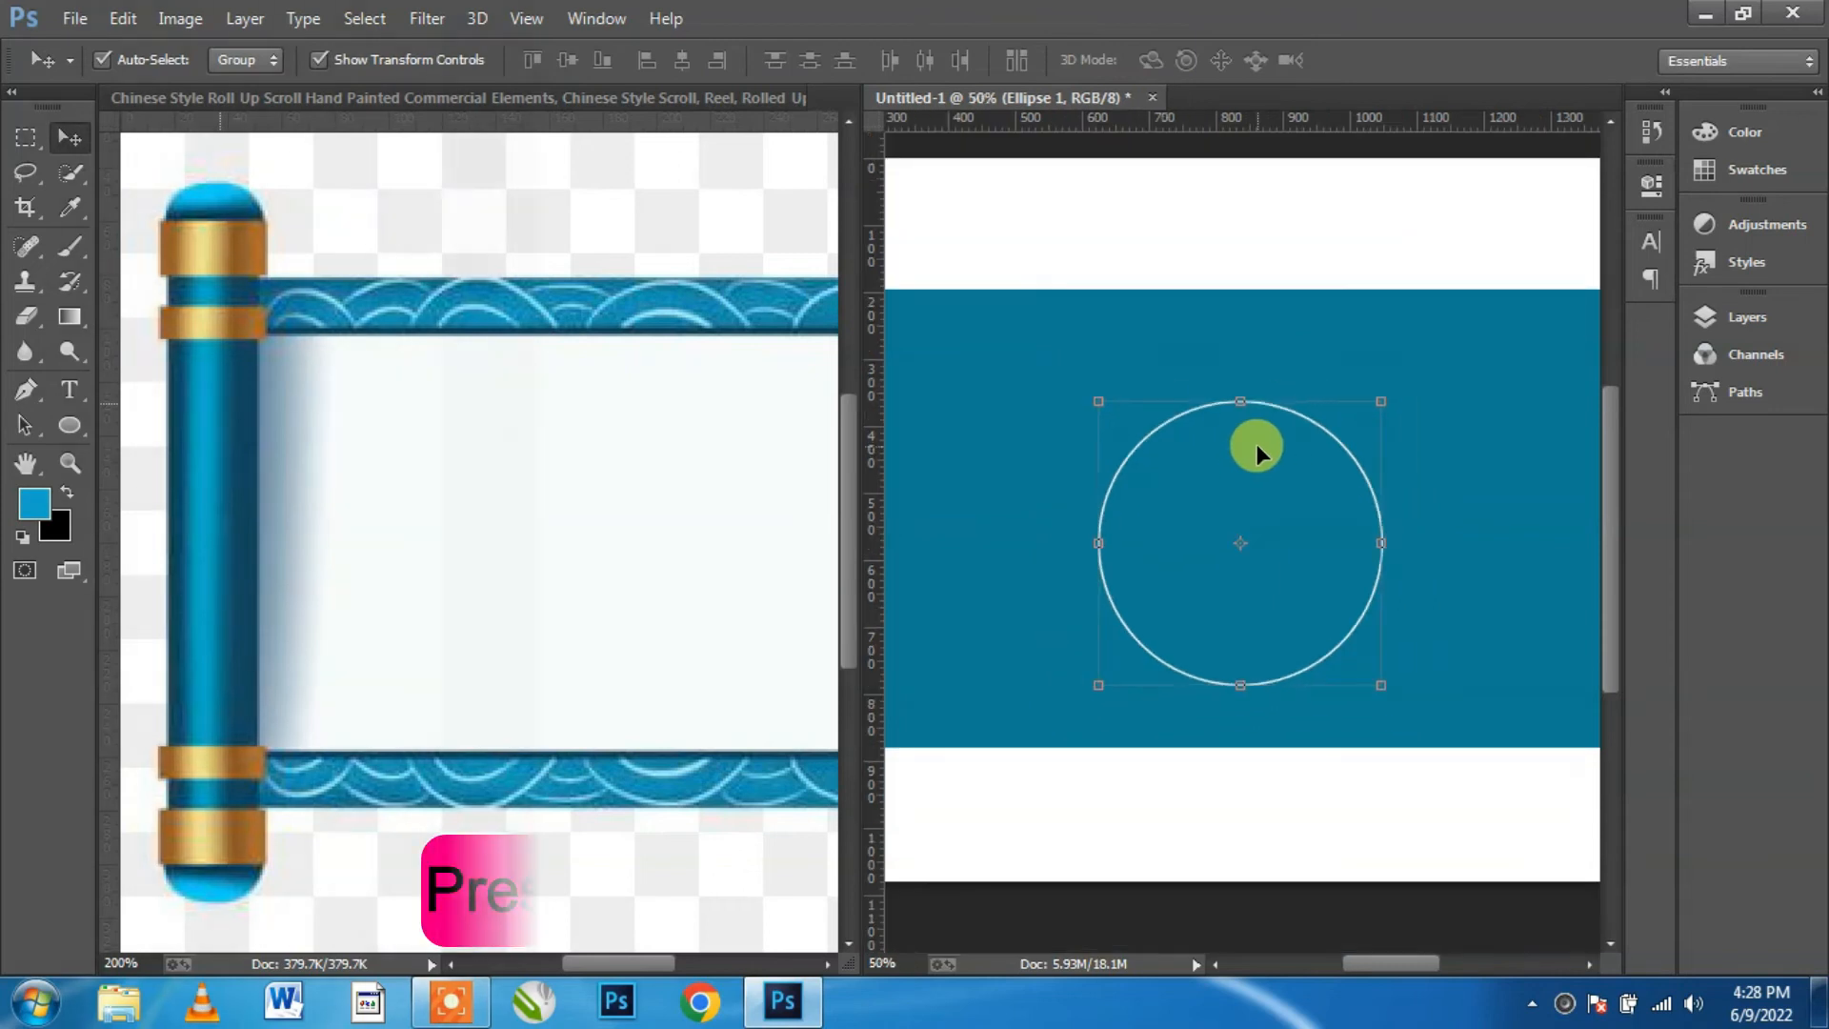
{"action": "key", "text": "ctrl+minus"}
{"action": "key", "text": "ctrl+shift+alt+t"}
{"action": "key", "text": "ctrl+shift+alt+t"}
{"action": "key", "text": "ctrl+shift+alt+t"}
{"action": "key", "text": "ctrl+shift+alt+t"}
{"action": "key", "text": "ctrl+shift+alt+t"}
{"action": "key", "text": "ctrl+shift+alt+t"}
{"action": "key", "text": "ctrl+shift+alt+t"}
{"action": "key", "text": "ctrl+shift+alt+t"}
{"action": "key", "text": "ctrl+shift+alt+t"}
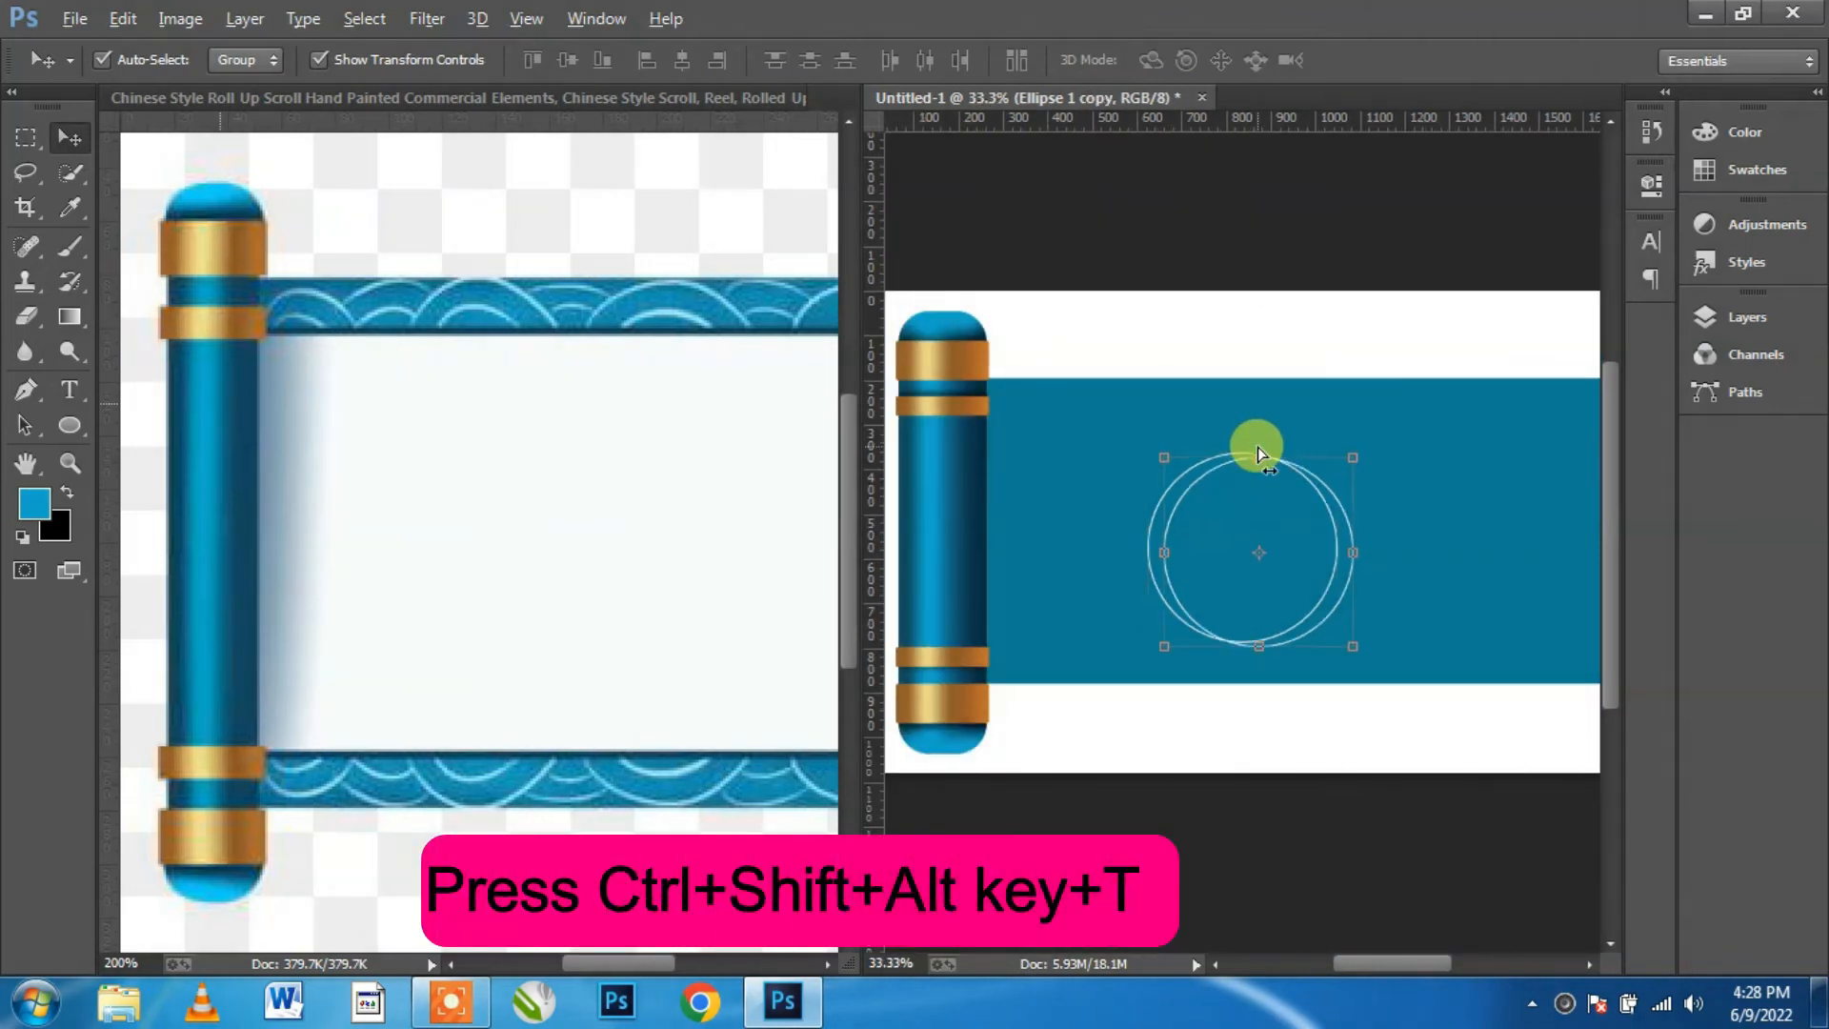
{"action": "key", "text": "ctrl+shift+alt+t"}
{"action": "key", "text": "ctrl+shift+alt+t"}
{"action": "key", "text": "ctrl+shift+alt+t"}
{"action": "key", "text": "ctrl+shift+alt+t"}
{"action": "key", "text": "ctrl+shift+alt+t"}
{"action": "key", "text": "ctrl+shift+alt+t"}
{"action": "key", "text": "ctrl+shift+alt+t"}
{"action": "key", "text": "ctrl+shift+alt+t"}
{"action": "key", "text": "ctrl+shift+alt+t"}
{"action": "key", "text": "ctrl+shift+alt+t"}
{"action": "key", "text": "ctrl+shift+alt+t"}
{"action": "key", "text": "ctrl+shift+alt+t"}
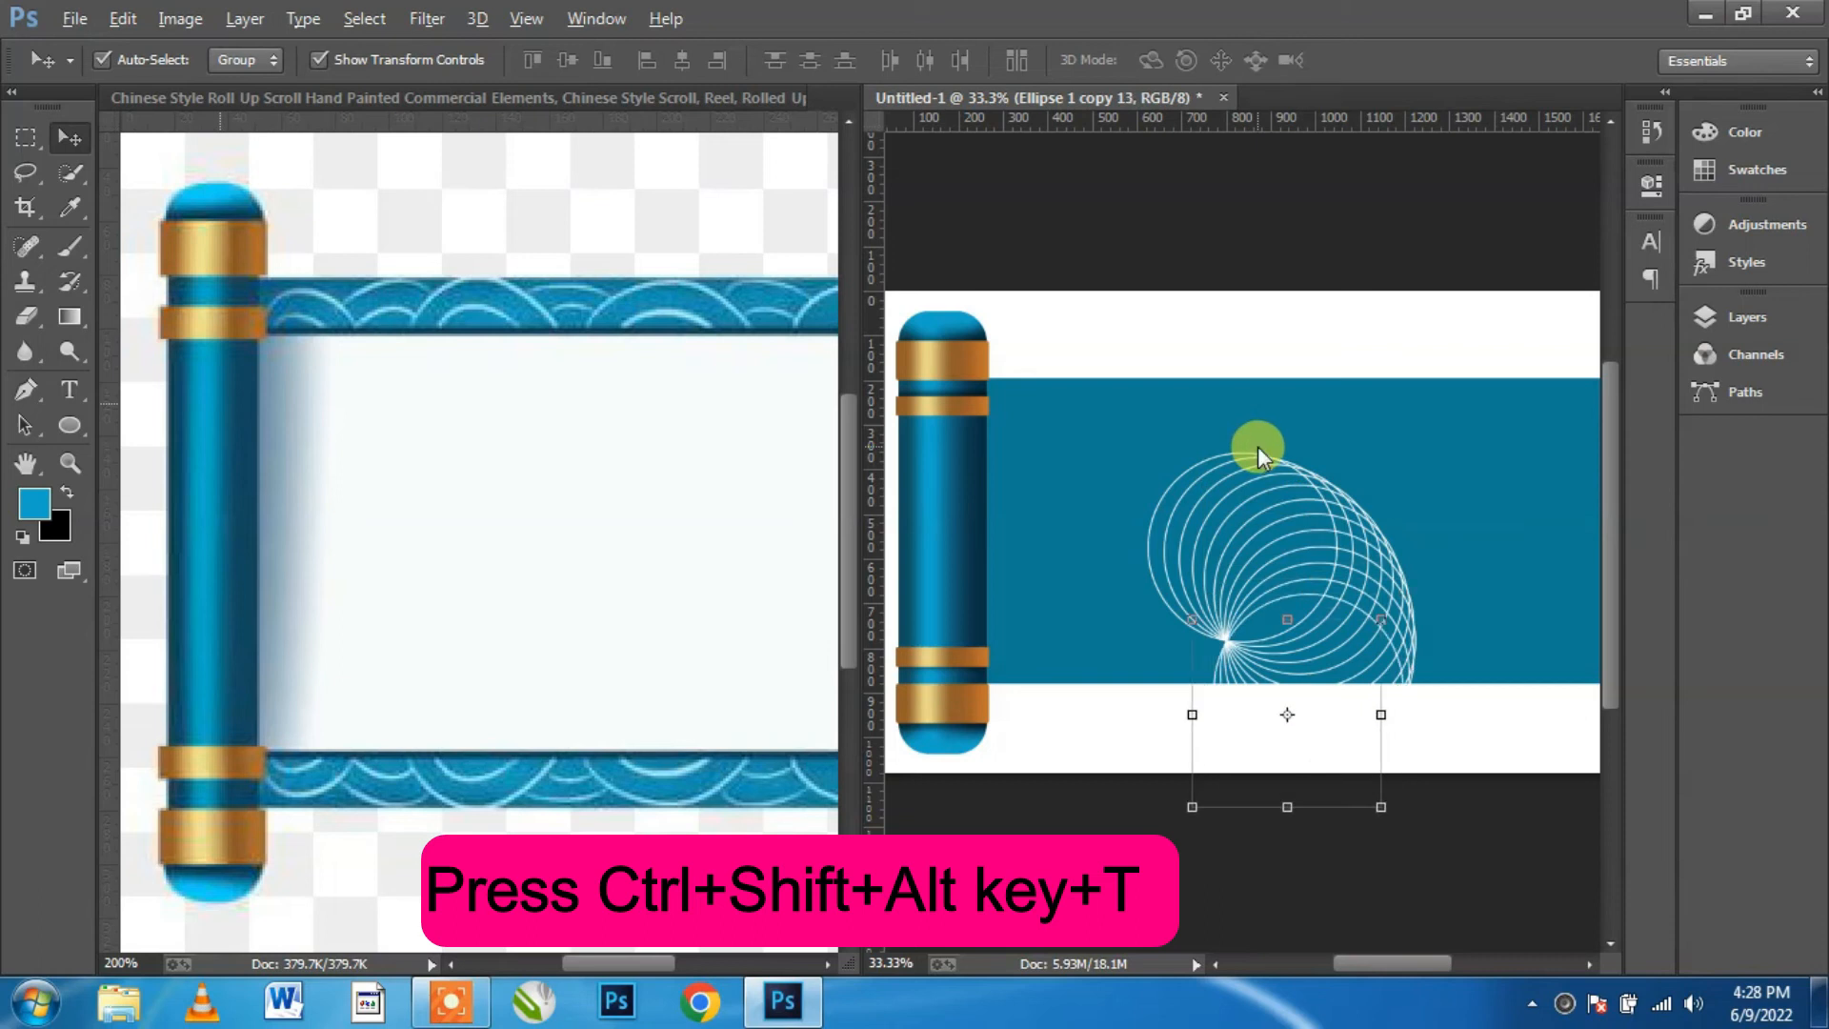
{"action": "key", "text": "ctrl+shift+alt+t"}
{"action": "key", "text": "ctrl+shift+alt+t"}
{"action": "key", "text": "ctrl+shift+alt+t"}
{"action": "key", "text": "ctrl+shift+alt+t"}
{"action": "key", "text": "ctrl+shift+alt+t"}
{"action": "key", "text": "ctrl+shift+alt+t"}
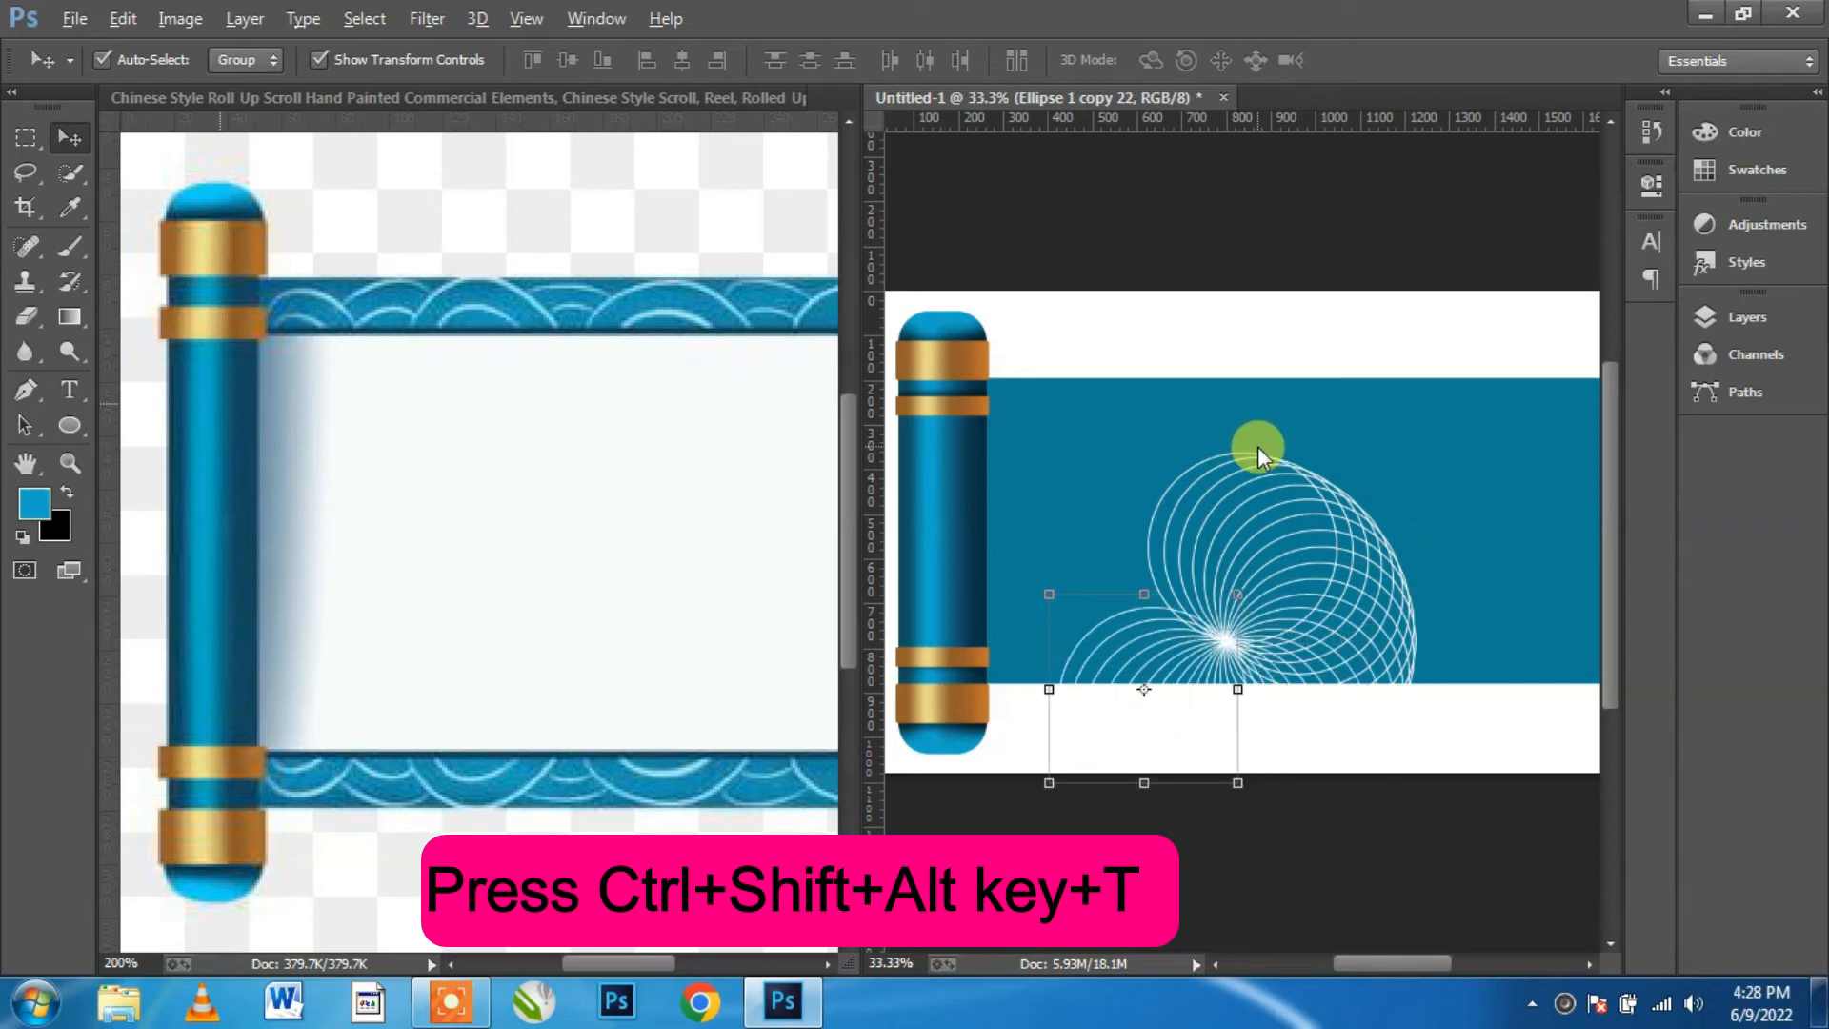
{"action": "key", "text": "ctrl+shift+alt+t"}
{"action": "key", "text": "ctrl+shift+alt+t"}
{"action": "key", "text": "ctrl+shift+alt+t"}
{"action": "key", "text": "ctrl+shift+alt+t"}
{"action": "key", "text": "ctrl+shift+alt+t"}
{"action": "key", "text": "ctrl+shift+alt+t"}
{"action": "key", "text": "ctrl+shift+alt+t"}
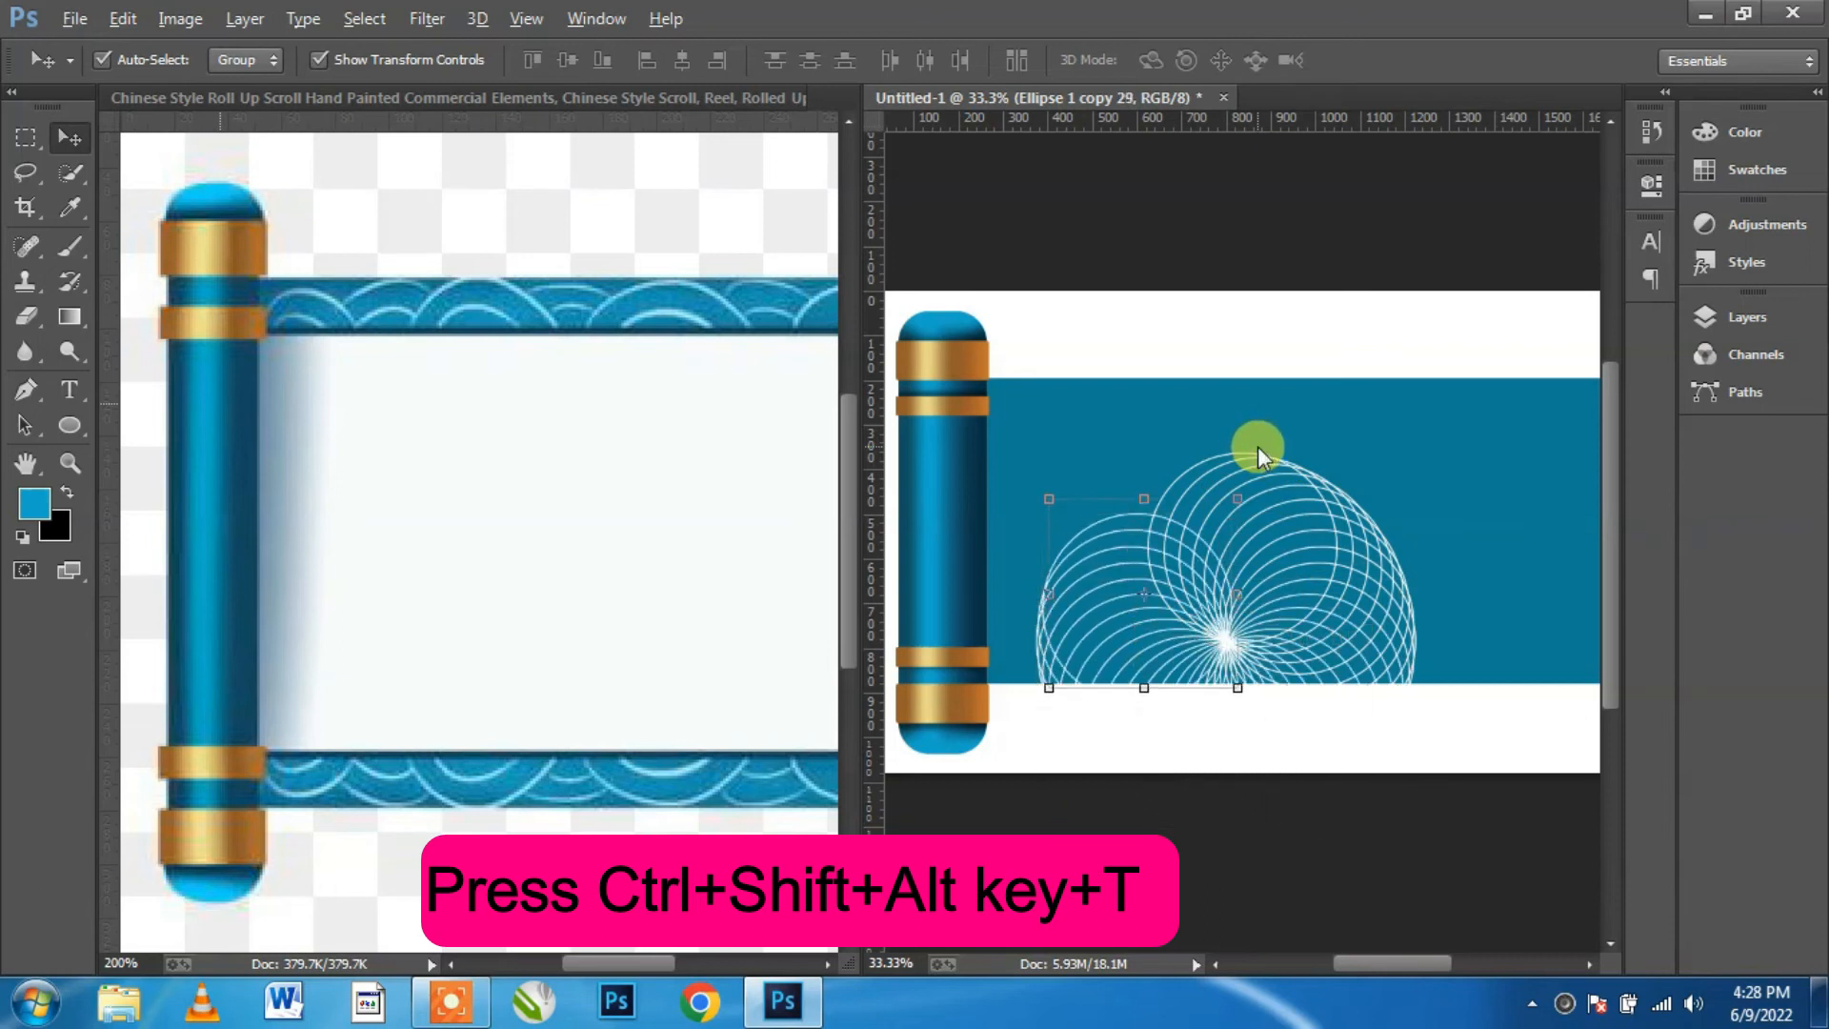
{"action": "key", "text": "ctrl+shift+alt+t"}
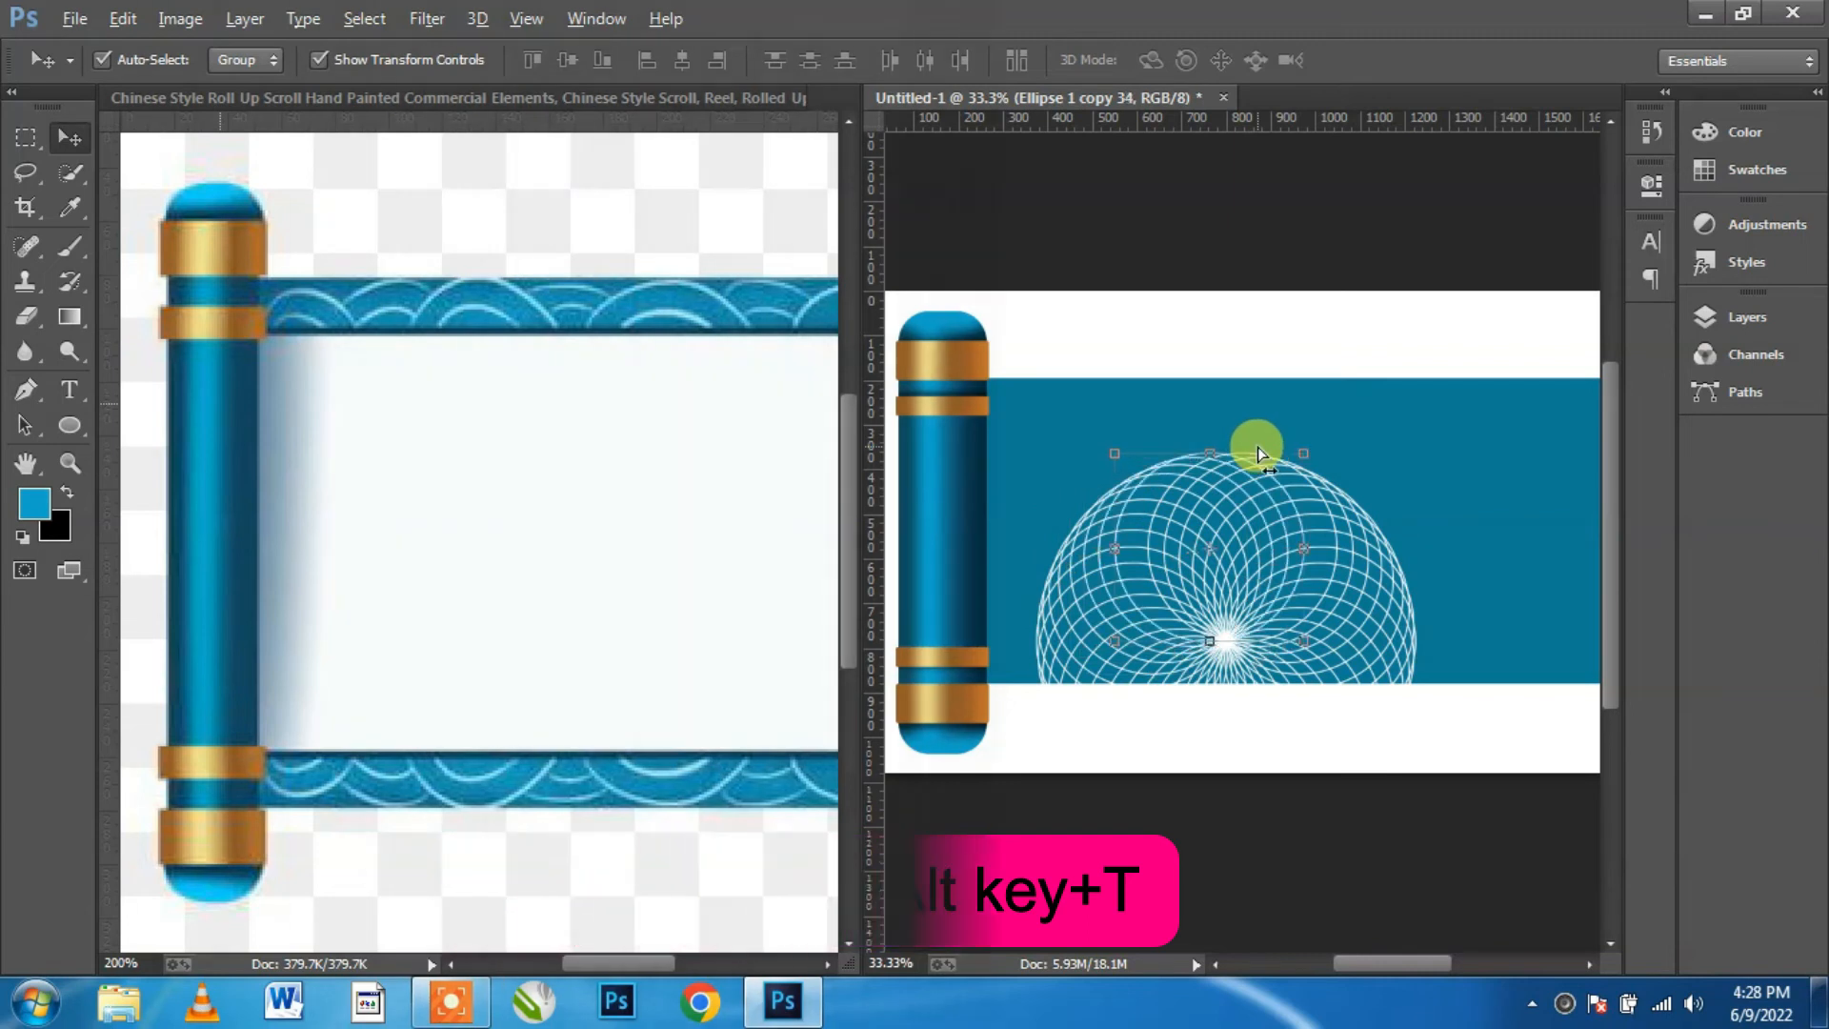
Step: Group all the rosette's ellipse layers, from Ellipse 1 copy 35 down to Ellipse 1, and convert the group to a smart object
{"action": "left_click", "coordinate": [1756, 324]}
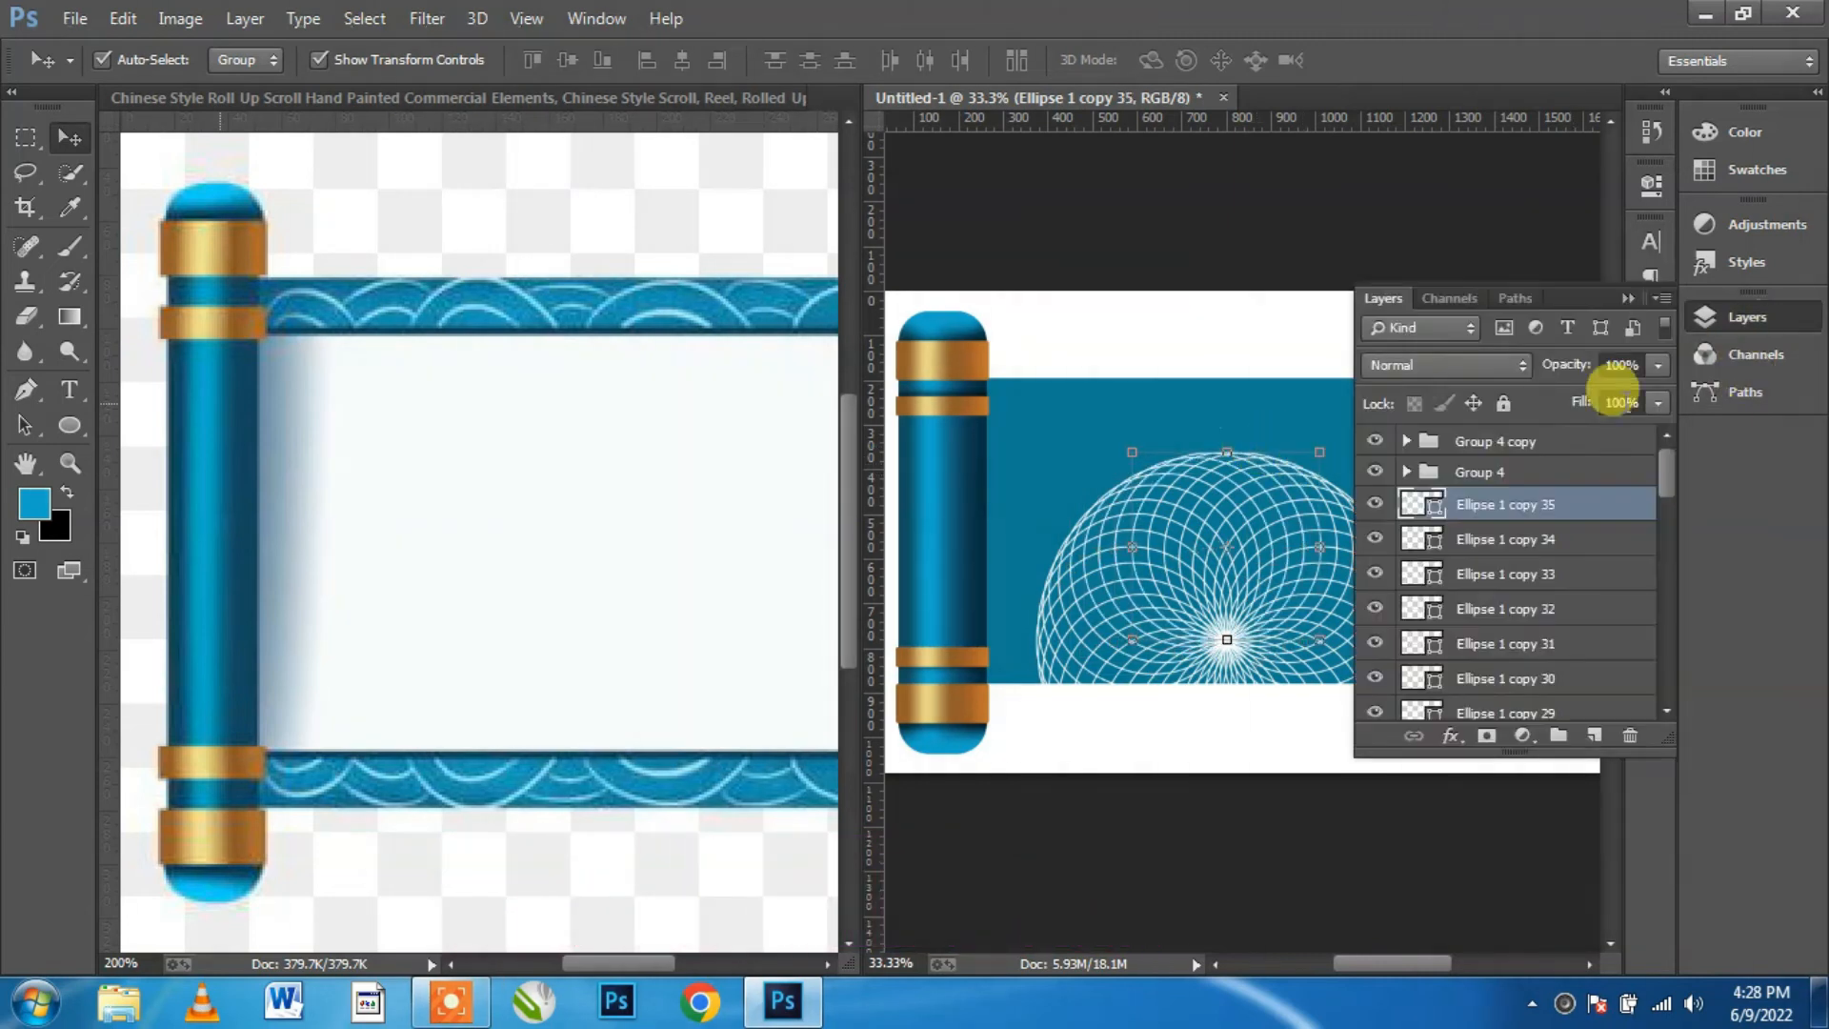
{"action": "scroll", "coordinate": [1498, 571], "scroll_direction": "down", "scroll_amount": 5}
{"action": "scroll", "coordinate": [1509, 603], "scroll_direction": "down", "scroll_amount": 5}
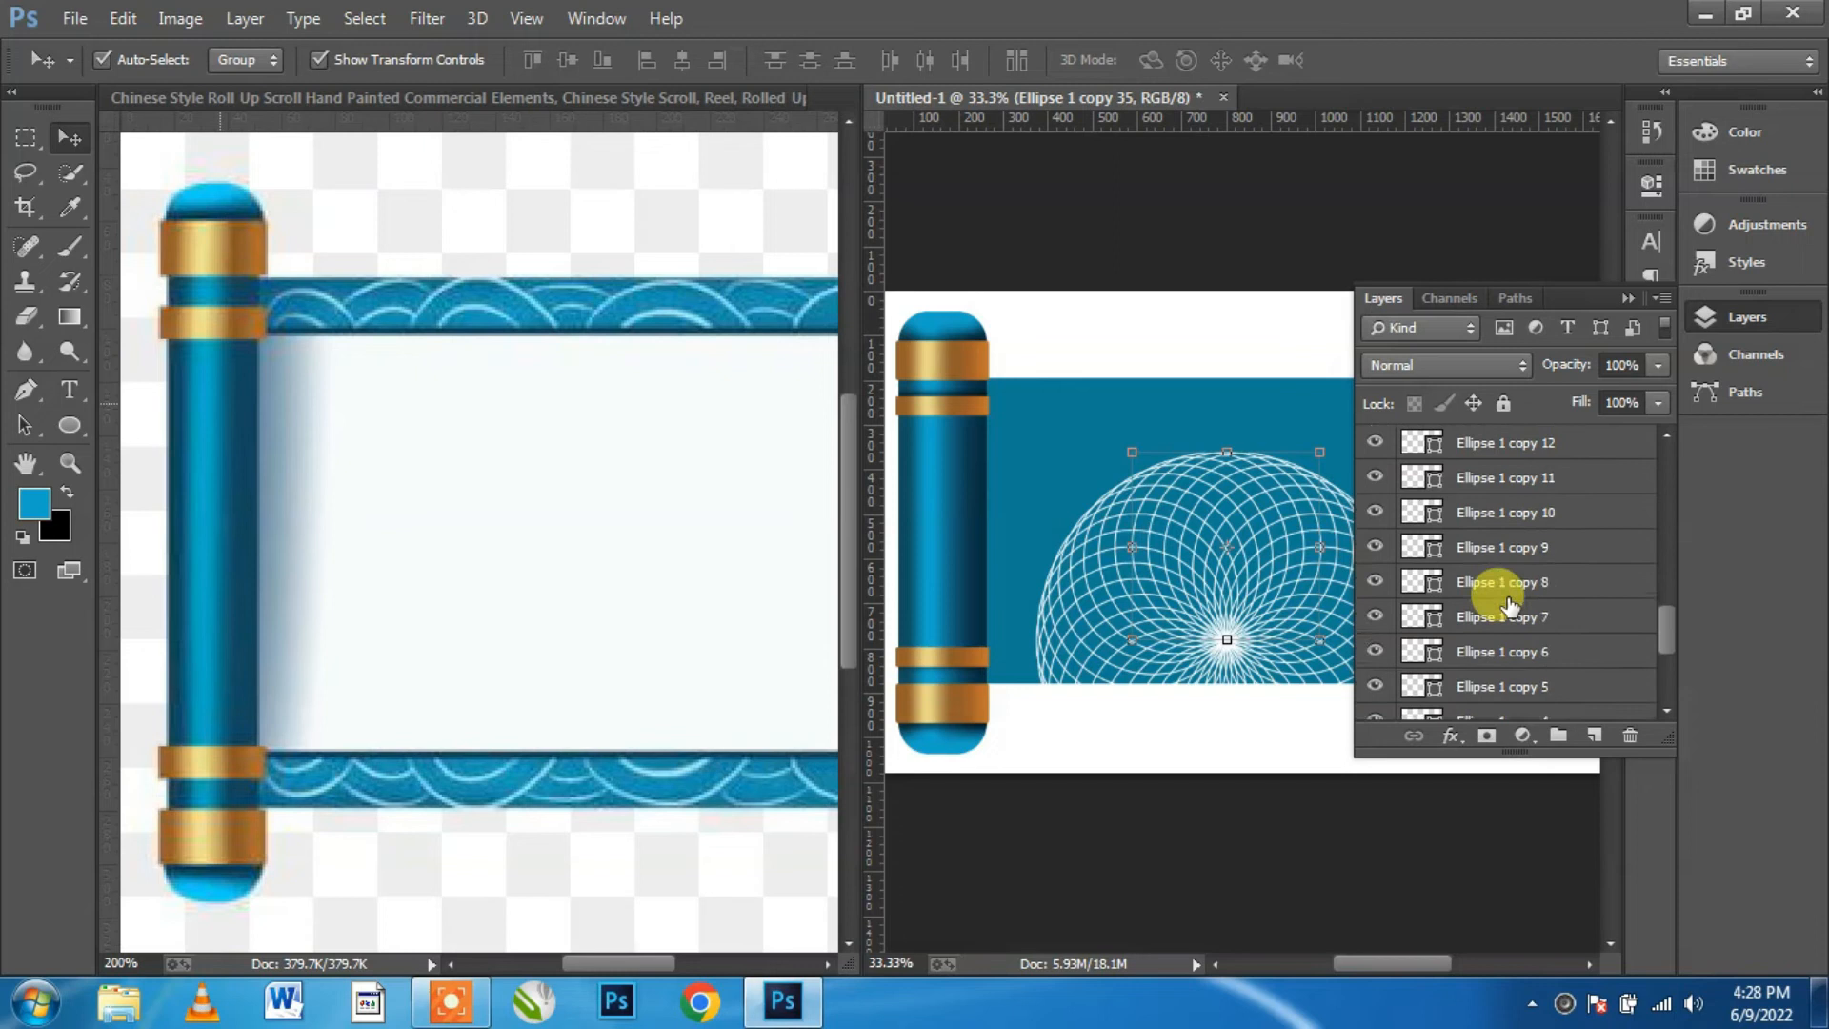
{"action": "left_click", "coordinate": [1512, 629], "text": "shift"}
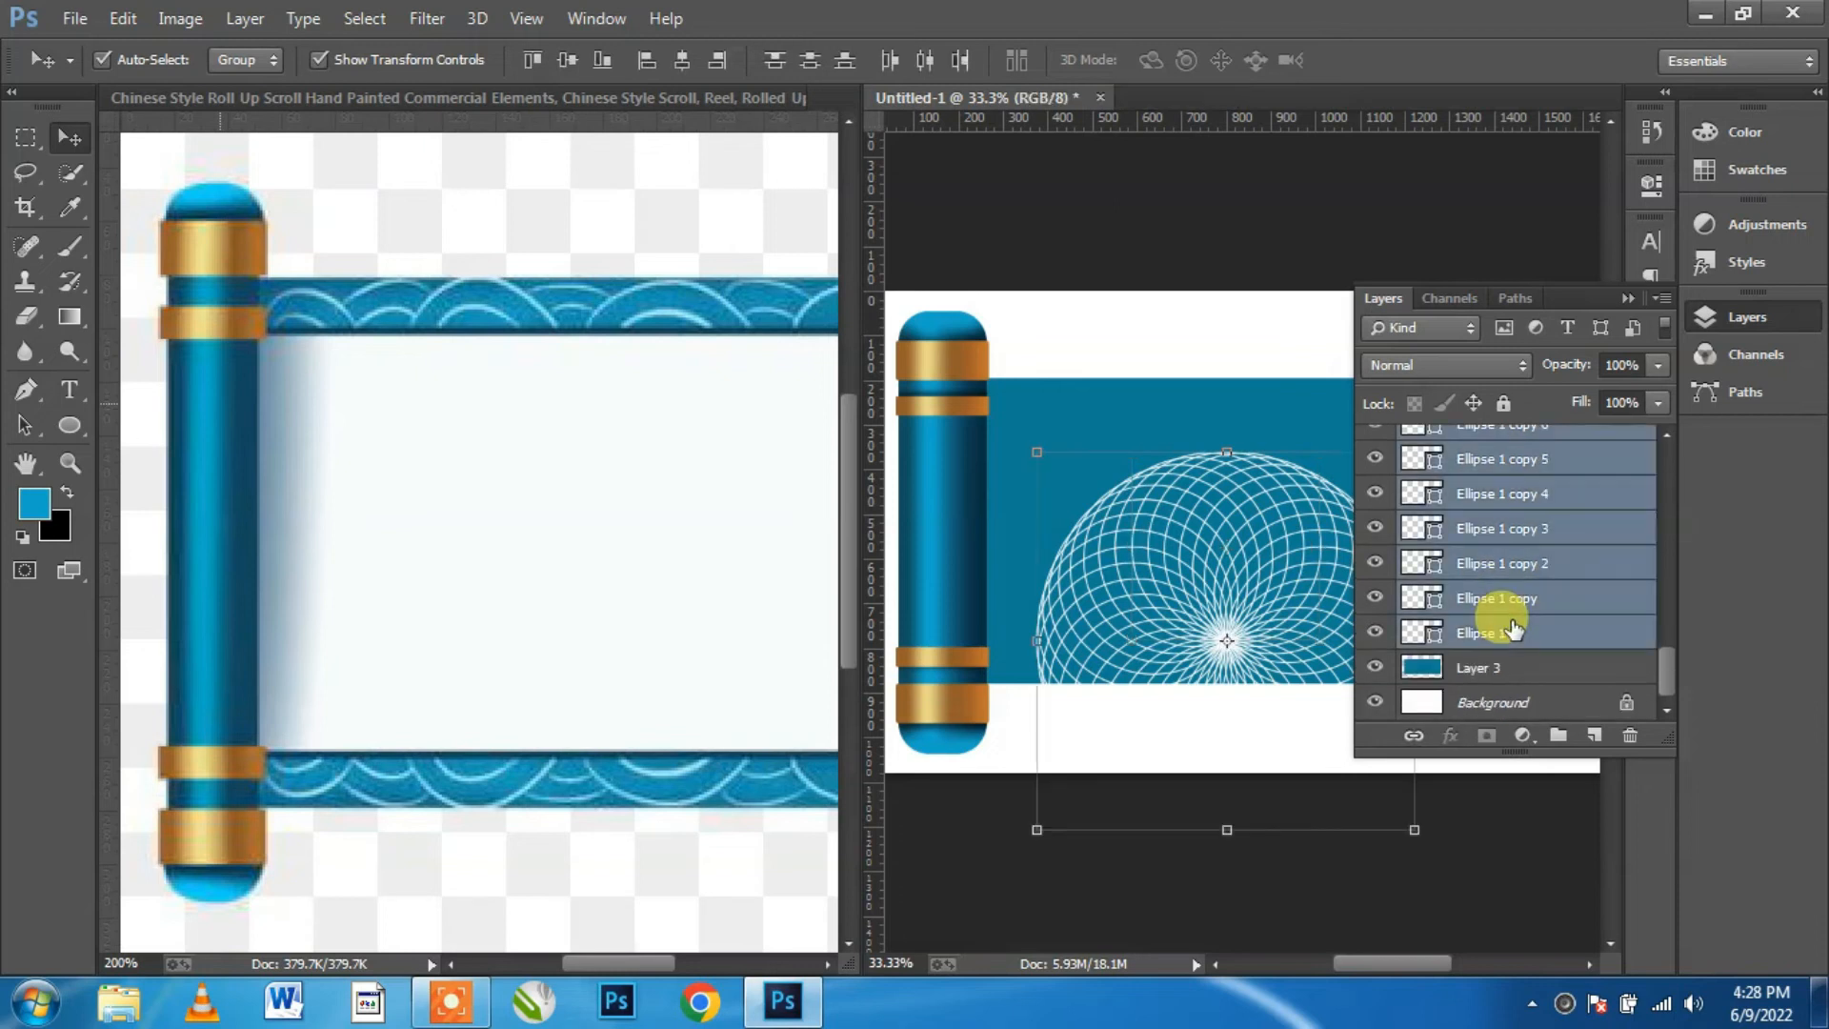
{"action": "key", "text": "ctrl+g"}
{"action": "right_click", "coordinate": [1551, 497]}
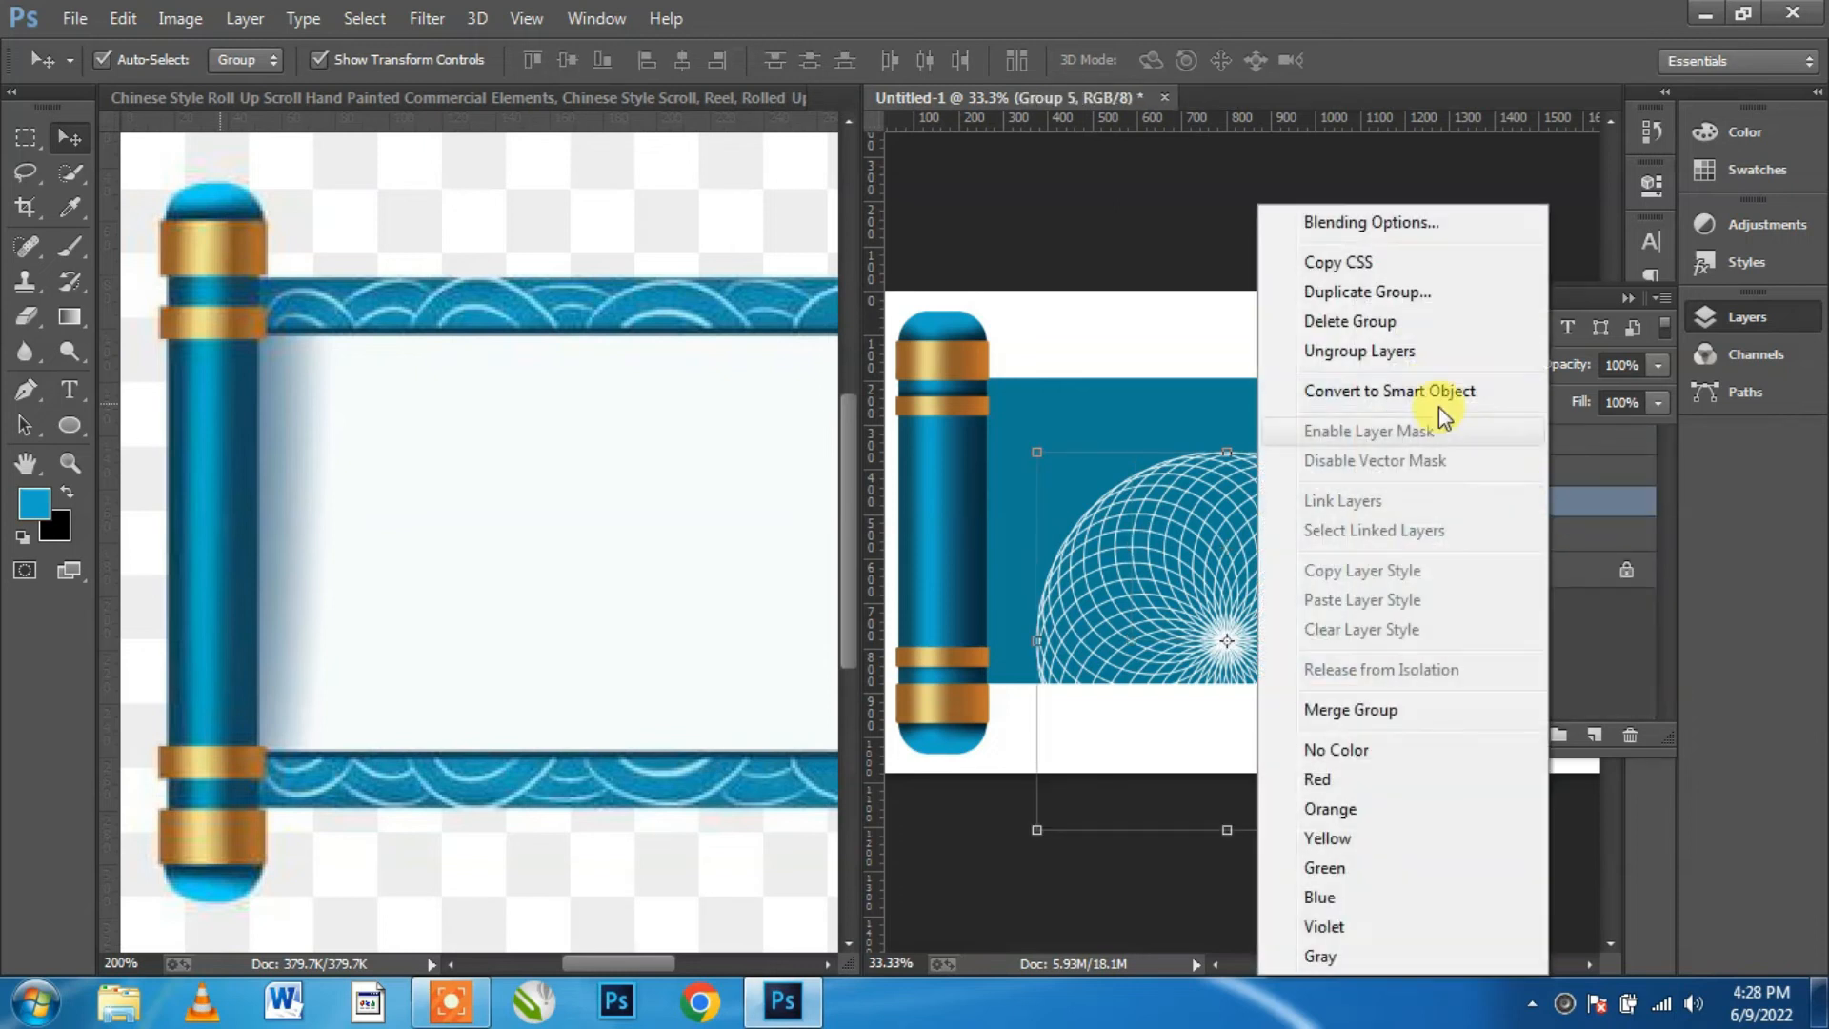
{"action": "left_click", "coordinate": [1438, 399]}
{"action": "left_click", "coordinate": [1630, 300]}
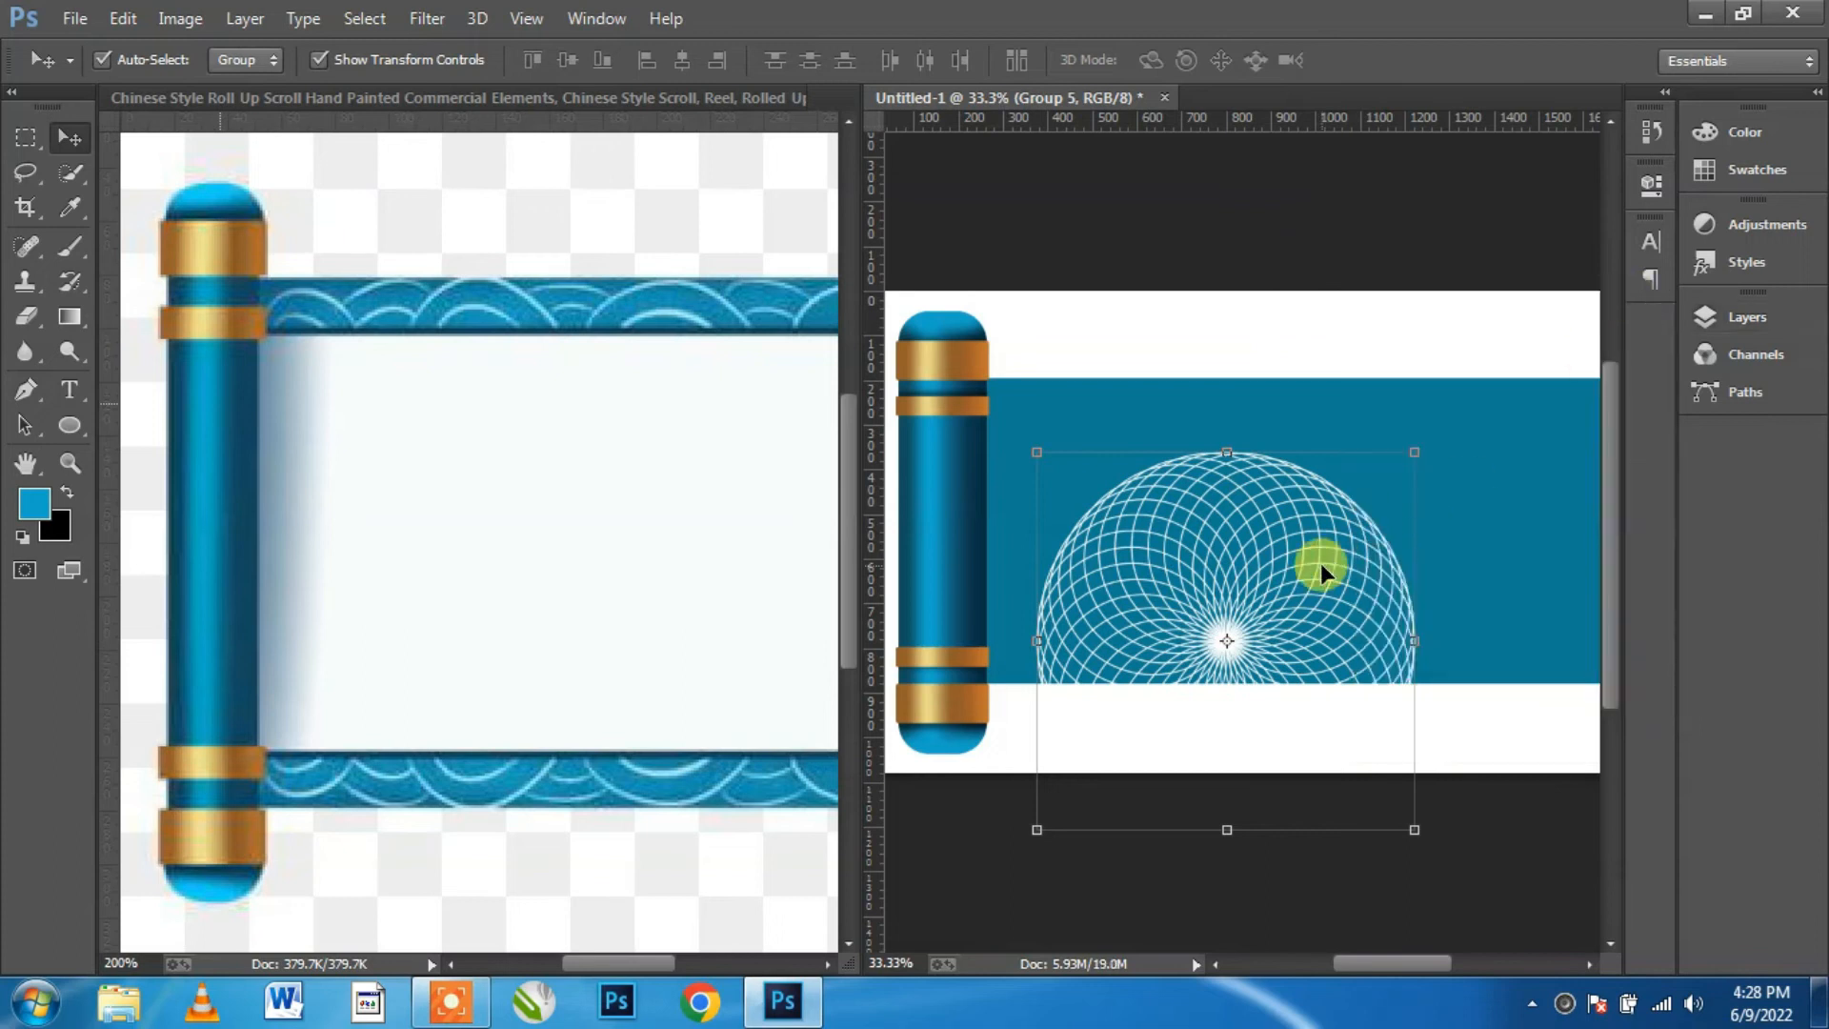
Step: Lock both scroll roller groups, Group 4 copy and Group 4, and the blue panel layer, Layer 3
{"action": "left_click", "coordinate": [1747, 317]}
{"action": "left_click", "coordinate": [1597, 438]}
{"action": "left_click", "coordinate": [1505, 403]}
{"action": "key", "text": "alt+bracketleft"}
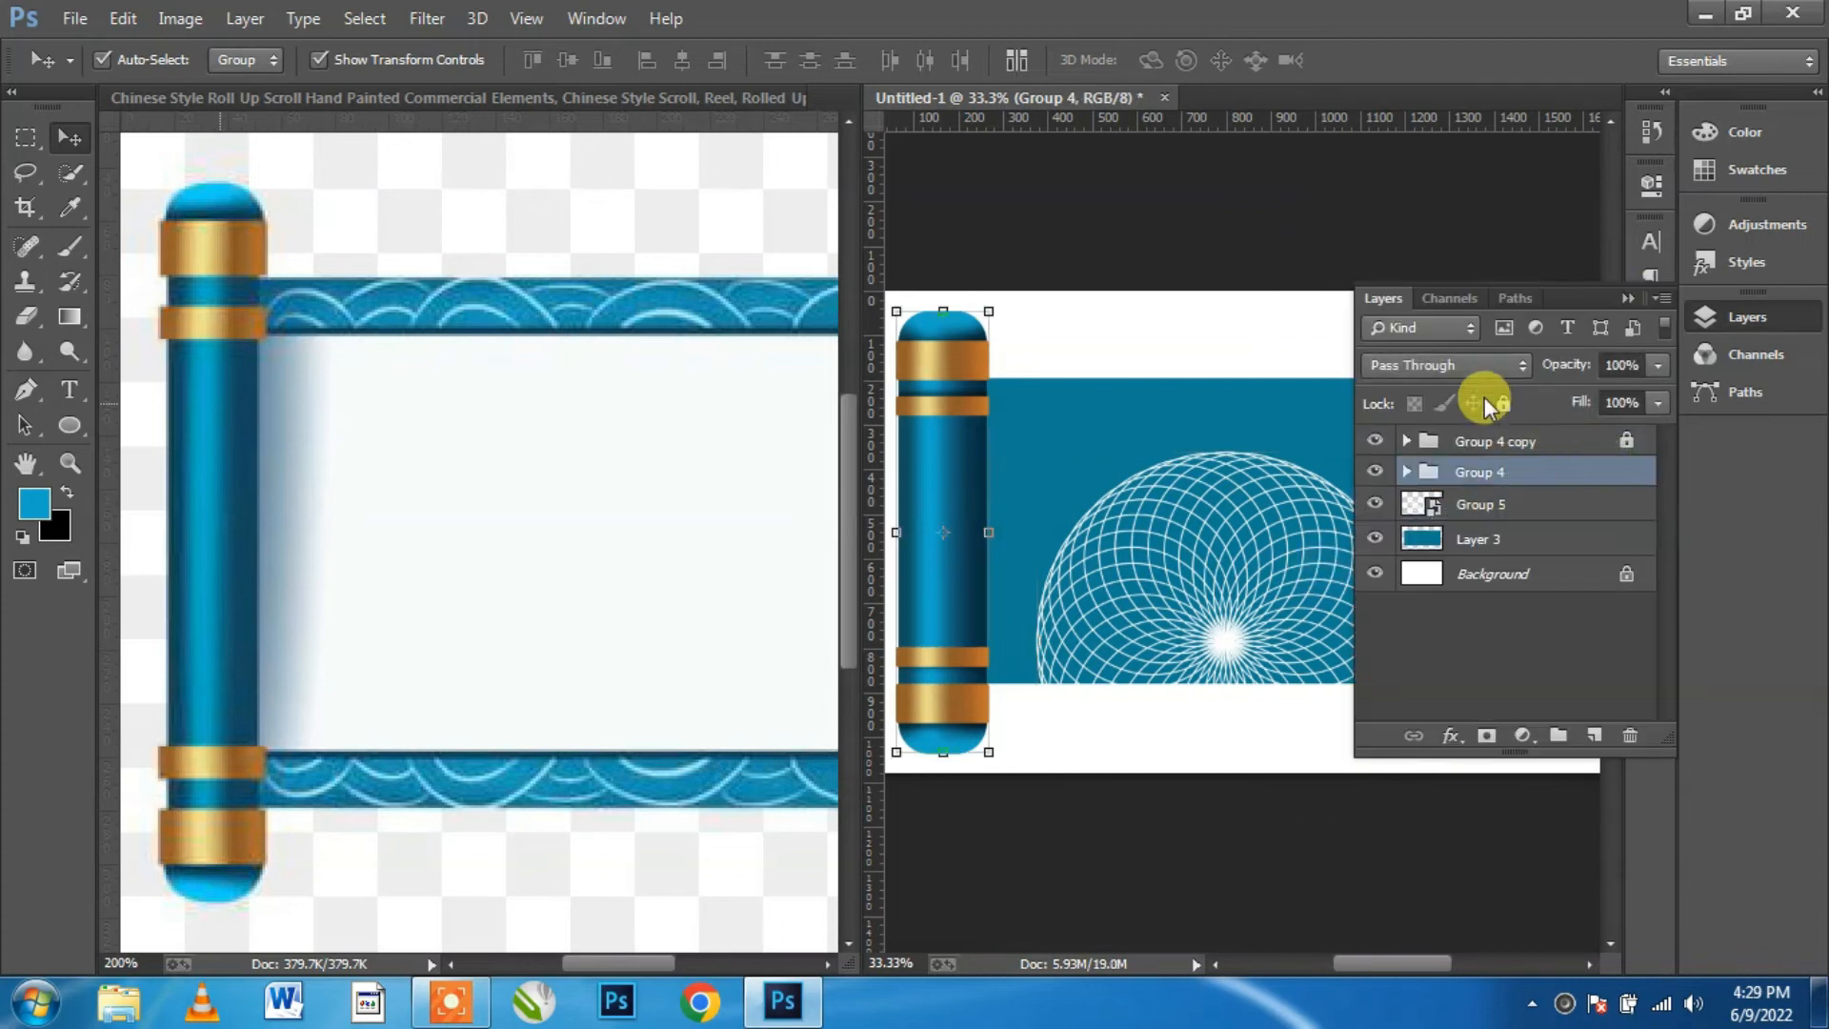
{"action": "left_click", "coordinate": [1504, 408]}
{"action": "left_click", "coordinate": [1610, 533]}
{"action": "left_click", "coordinate": [1503, 402]}
{"action": "left_click", "coordinate": [1622, 297]}
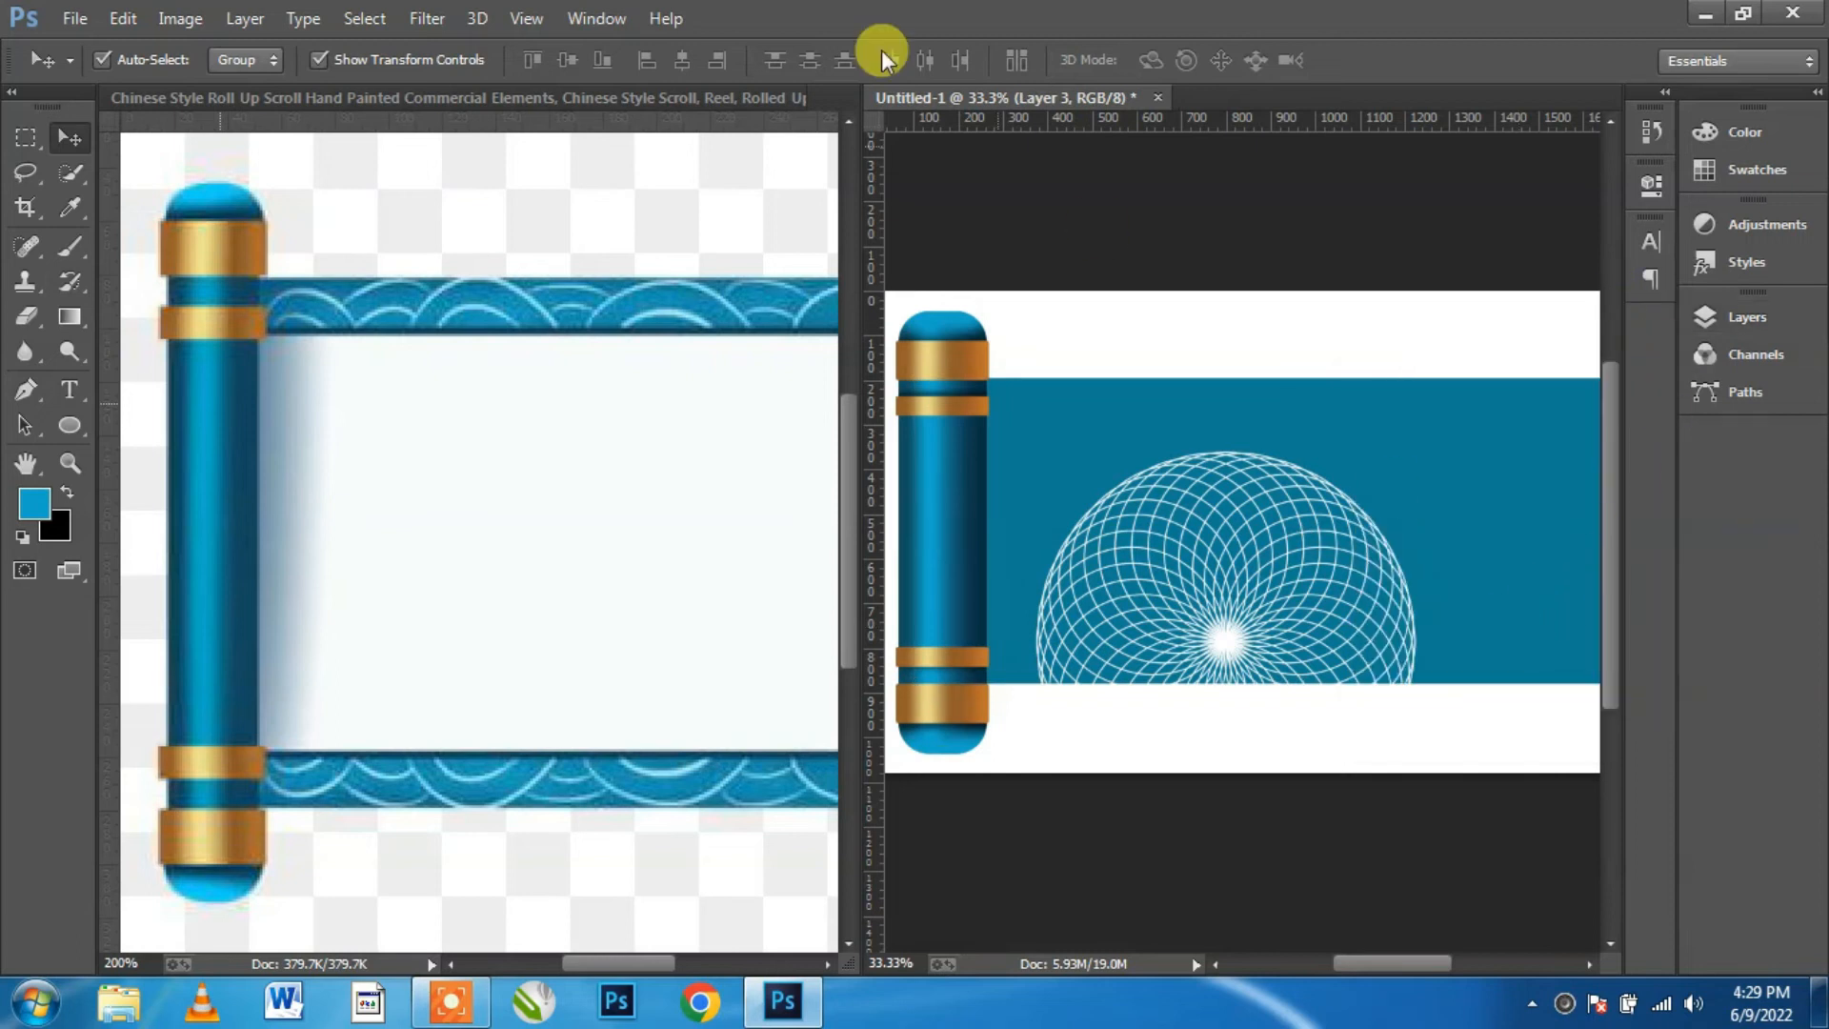
Step: Enlarge the scroll document's view area and move the rosette to the left end of the blue panel
{"action": "left_click_drag", "start_coordinate": [860, 213], "coordinate": [490, 237]}
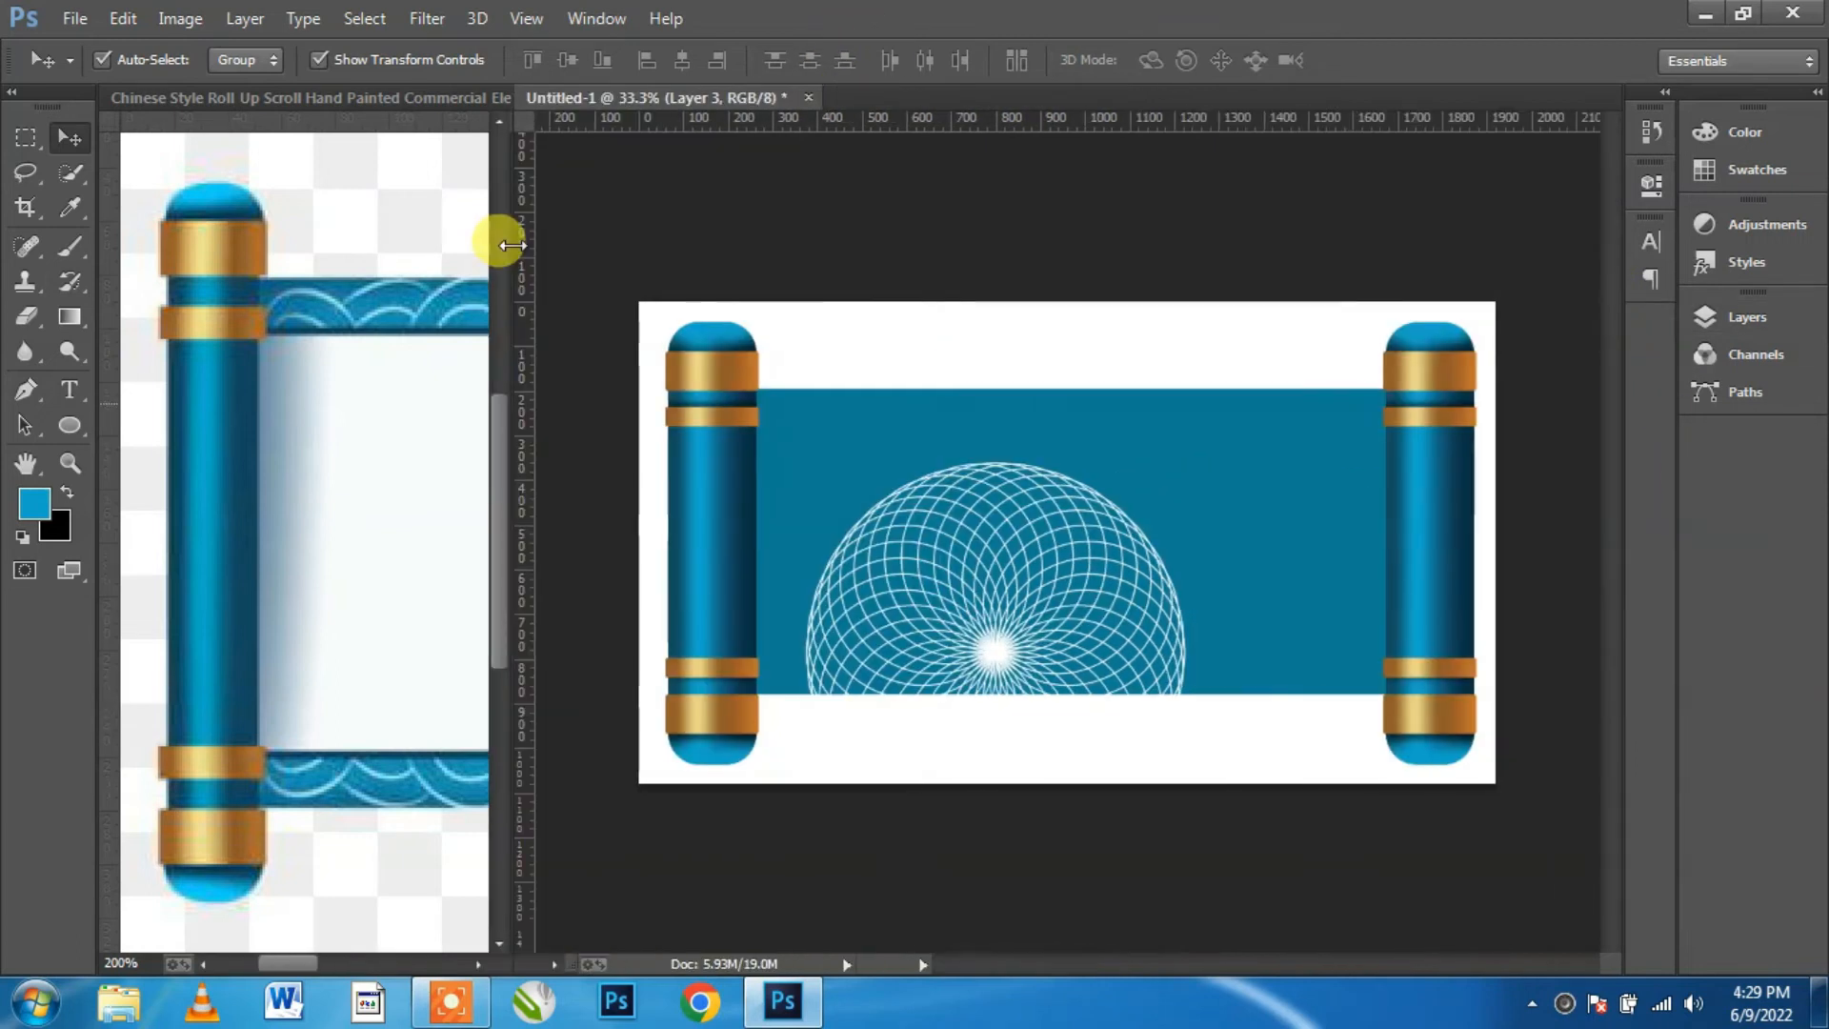
{"action": "left_click", "coordinate": [1083, 545]}
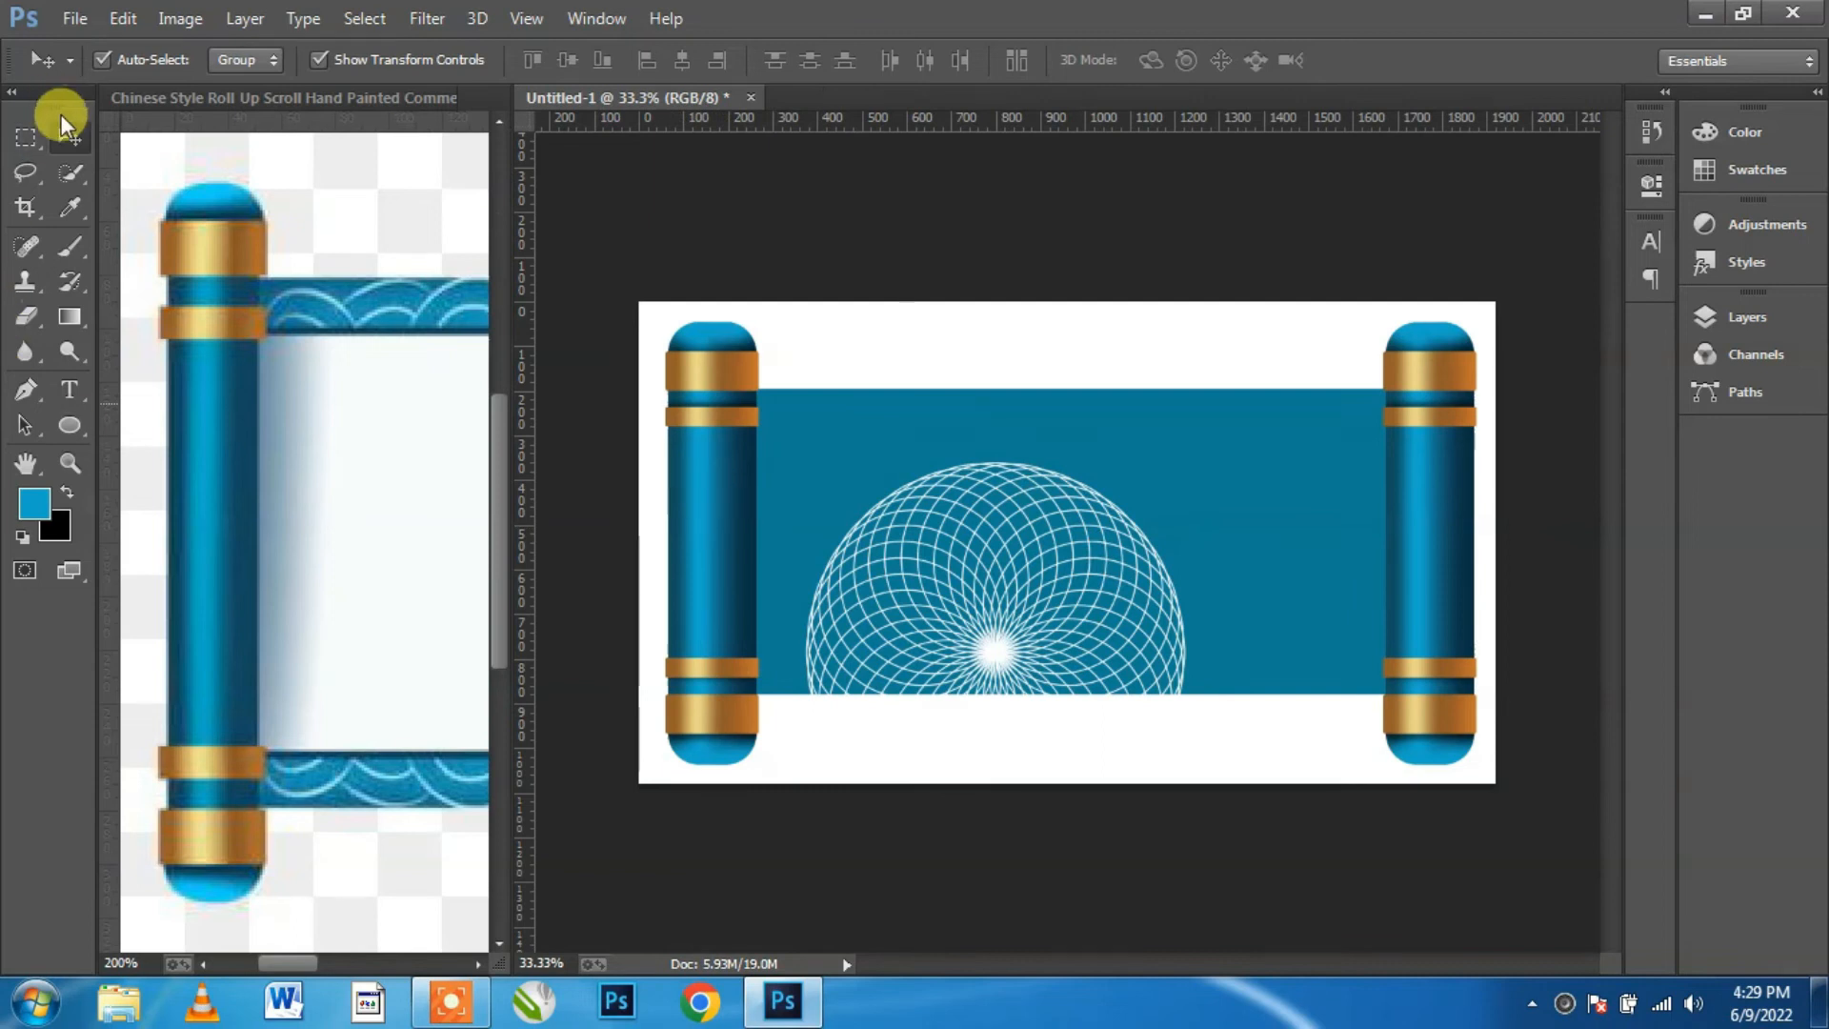
{"action": "left_click", "coordinate": [1791, 319]}
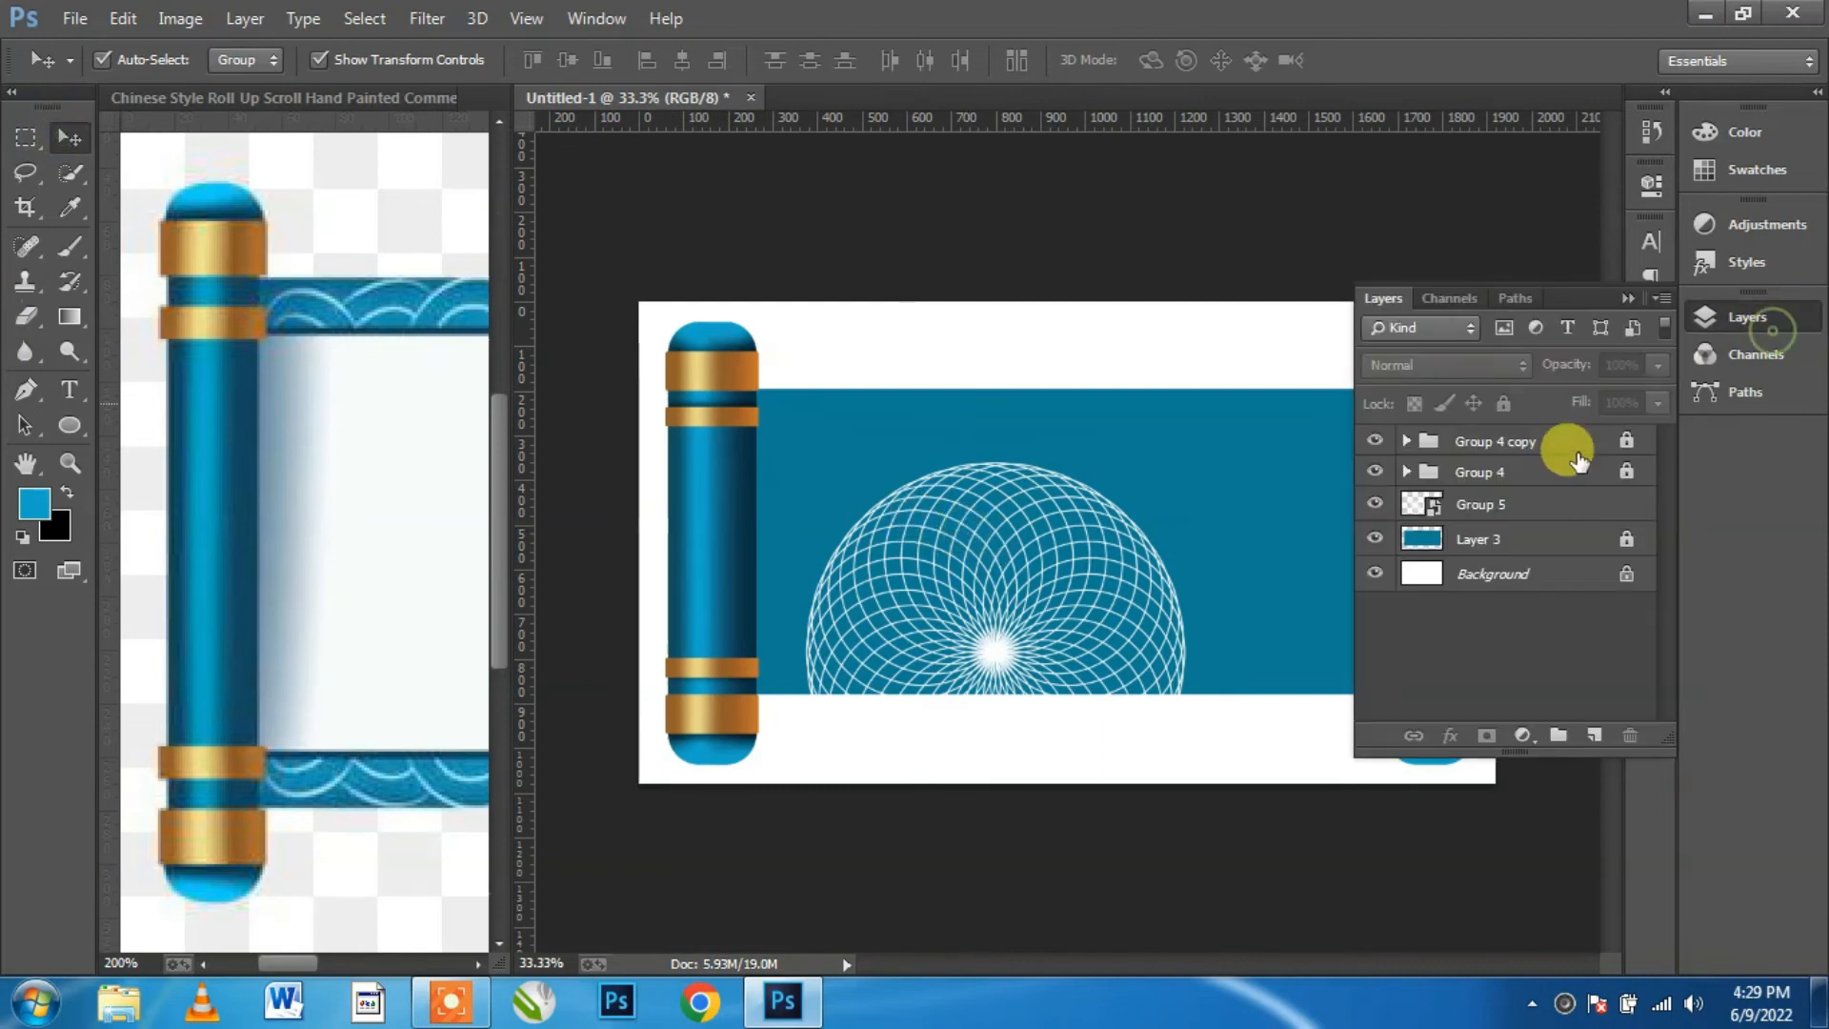
{"action": "left_click", "coordinate": [1488, 499]}
{"action": "left_click", "coordinate": [1628, 303]}
{"action": "left_click_drag", "start_coordinate": [1103, 551], "coordinate": [1054, 450]}
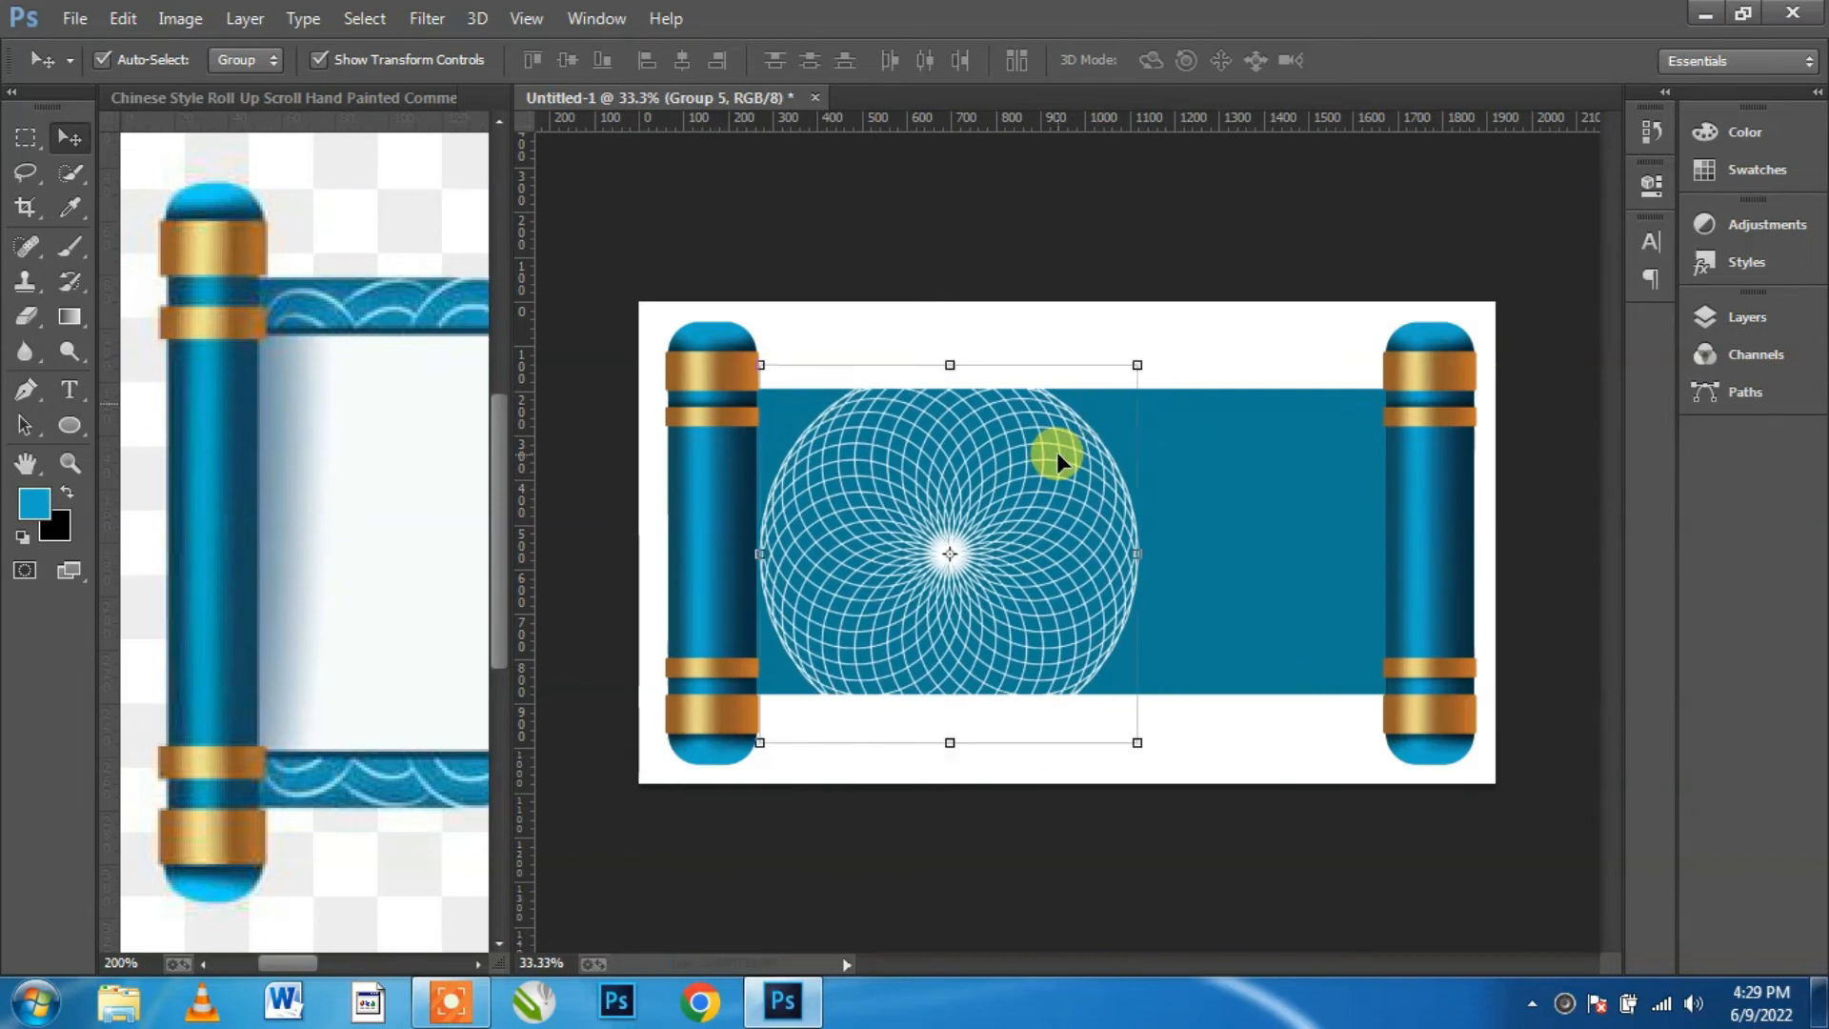
Step: Scale the rosette down slightly and place two overlapping copies of it in a row toward the right roller
{"action": "key", "text": "ctrl+t"}
{"action": "left_click_drag", "start_coordinate": [1132, 358], "coordinate": [1123, 381]}
{"action": "left_click_drag", "start_coordinate": [1028, 460], "coordinate": [1305, 465]}
{"action": "key", "text": "Return"}
Step: Shift the leftmost rosette, Group 5, slightly farther left so its edge tucks behind the left roller
{"action": "left_click", "coordinate": [859, 487]}
{"action": "key", "text": "F7"}
{"action": "left_click", "coordinate": [1487, 575]}
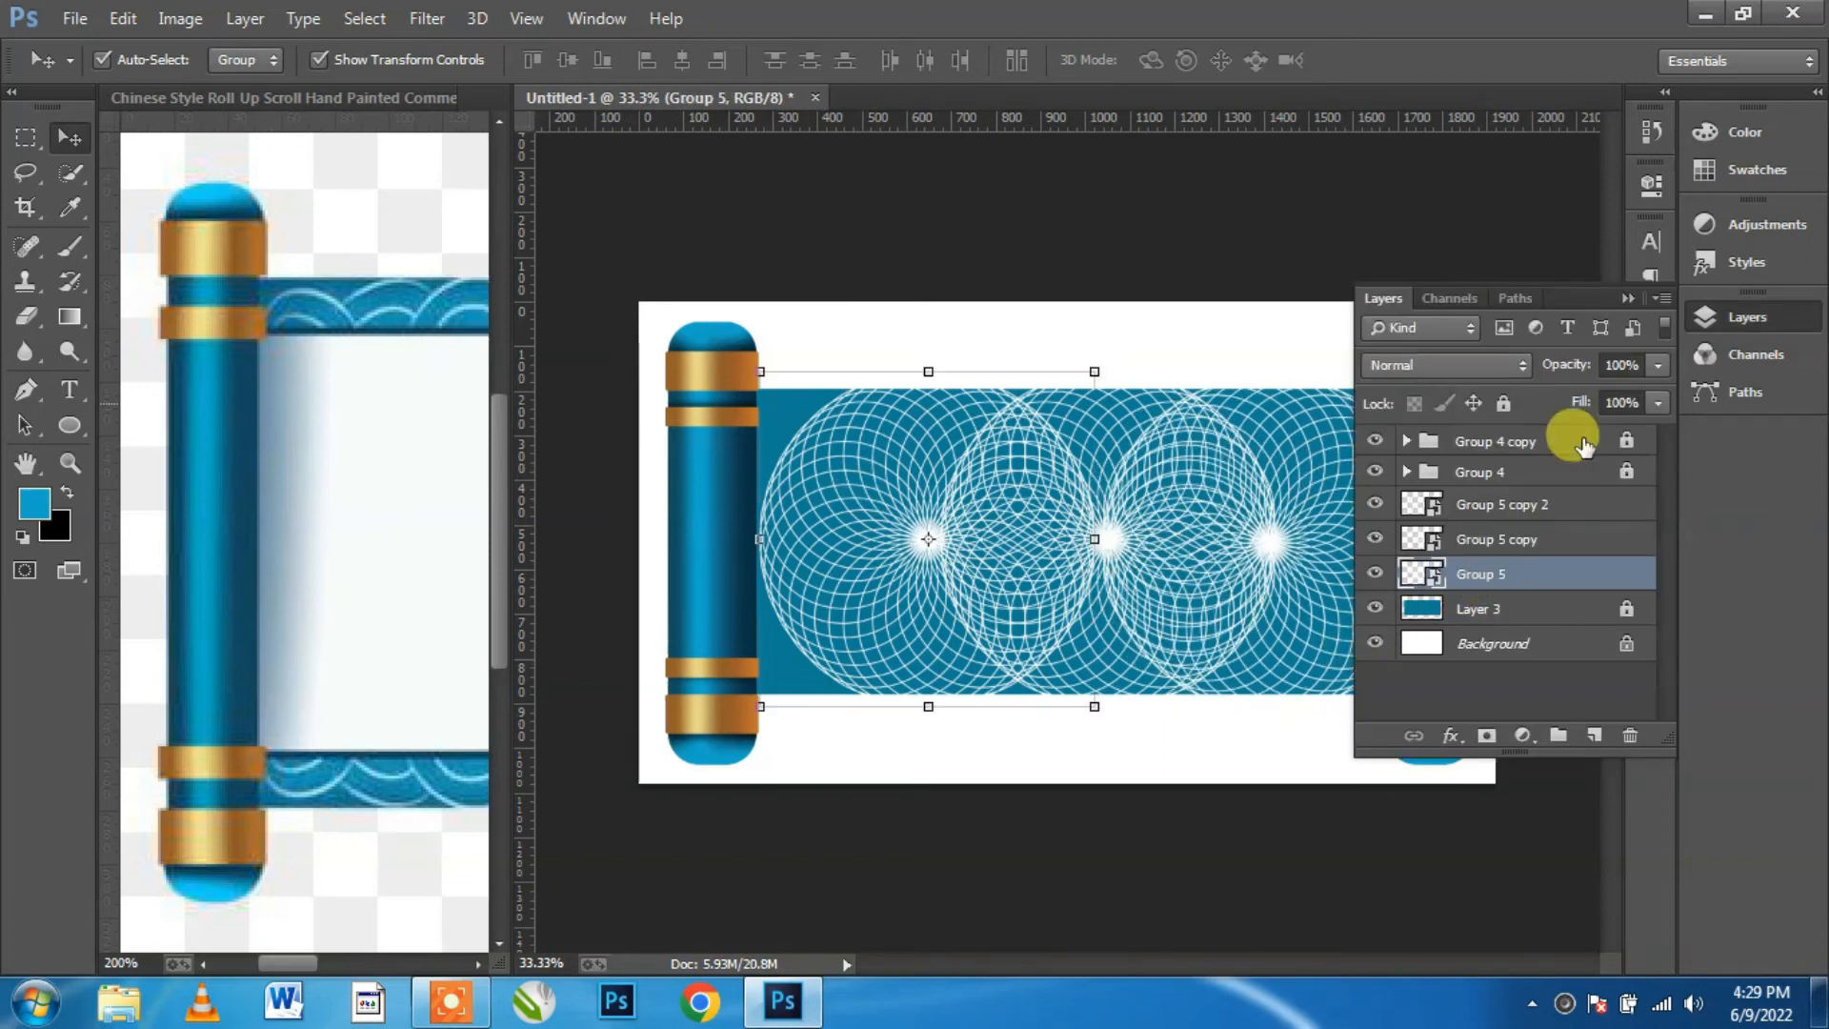
{"action": "left_click", "coordinate": [1631, 301]}
{"action": "left_click_drag", "start_coordinate": [836, 582], "coordinate": [819, 585]}
Step: Move the middle rosette, Group 5 copy, so it sits evenly between the two outer rosettes
{"action": "left_click", "coordinate": [1242, 477]}
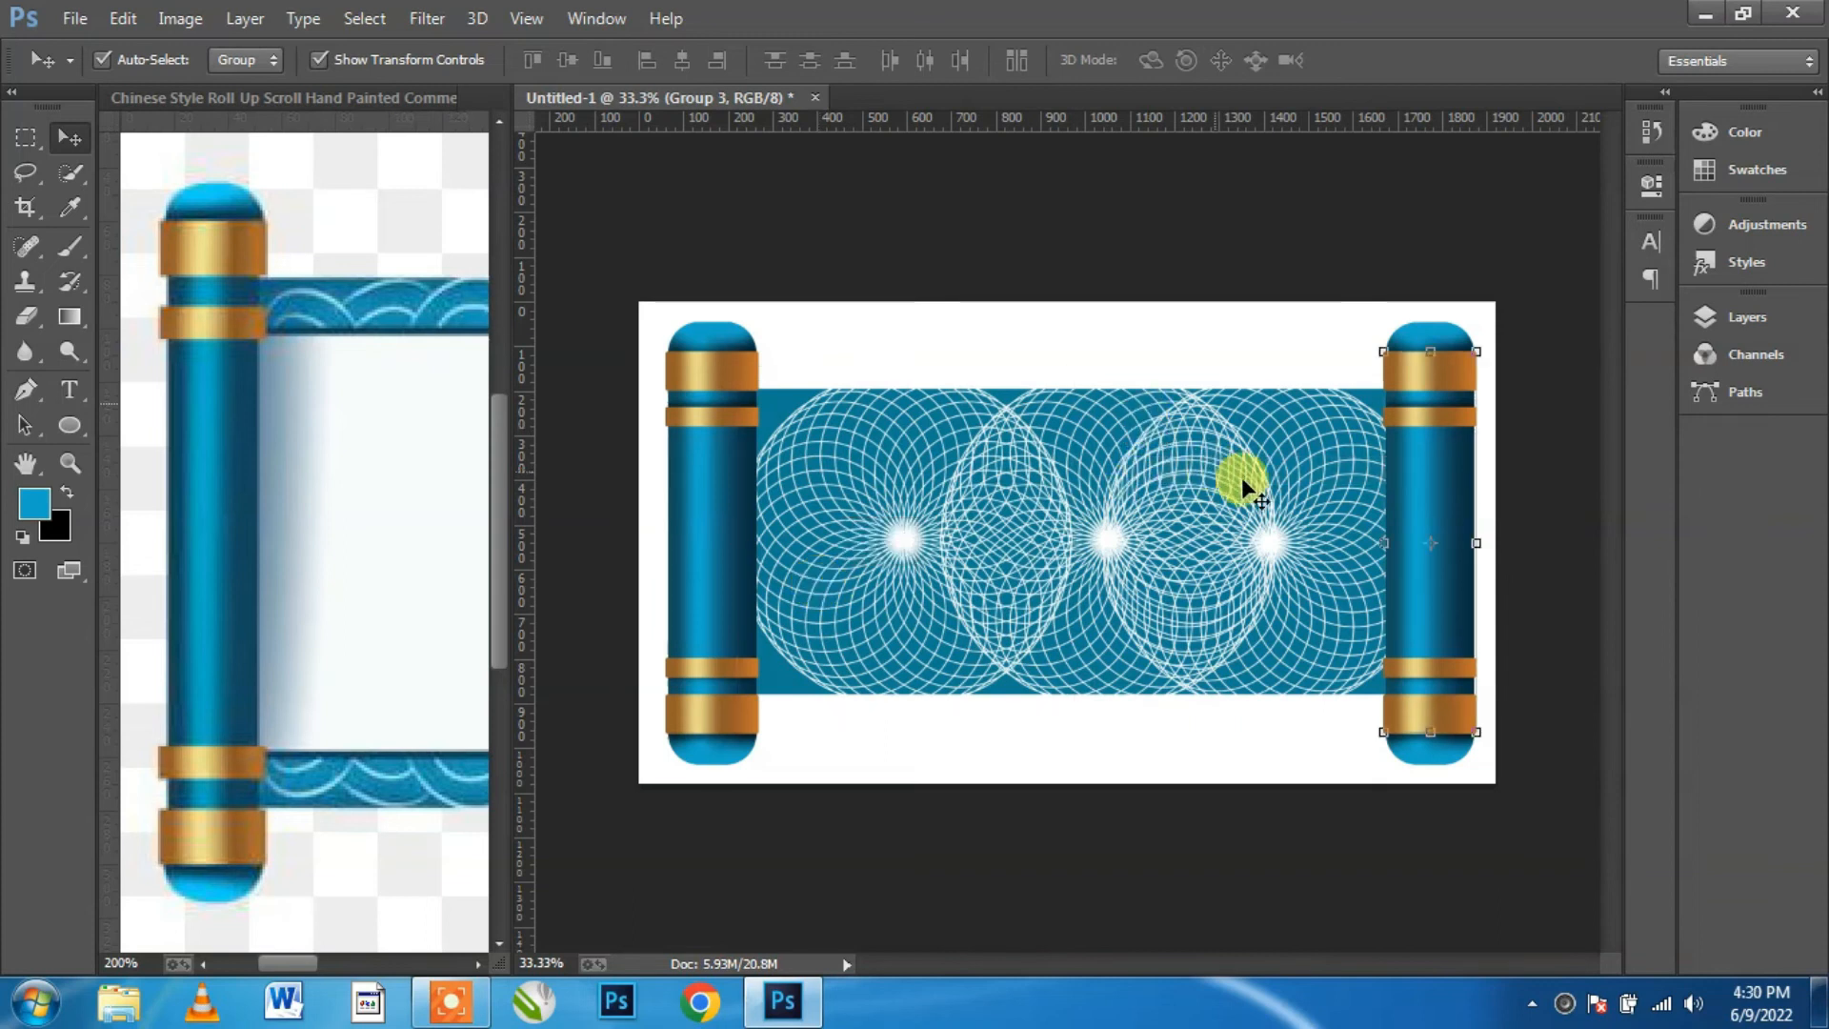
{"action": "left_click", "coordinate": [1739, 333]}
{"action": "left_click", "coordinate": [1474, 539]}
{"action": "left_click", "coordinate": [1631, 301]}
{"action": "left_click_drag", "start_coordinate": [1061, 604], "coordinate": [1020, 467]}
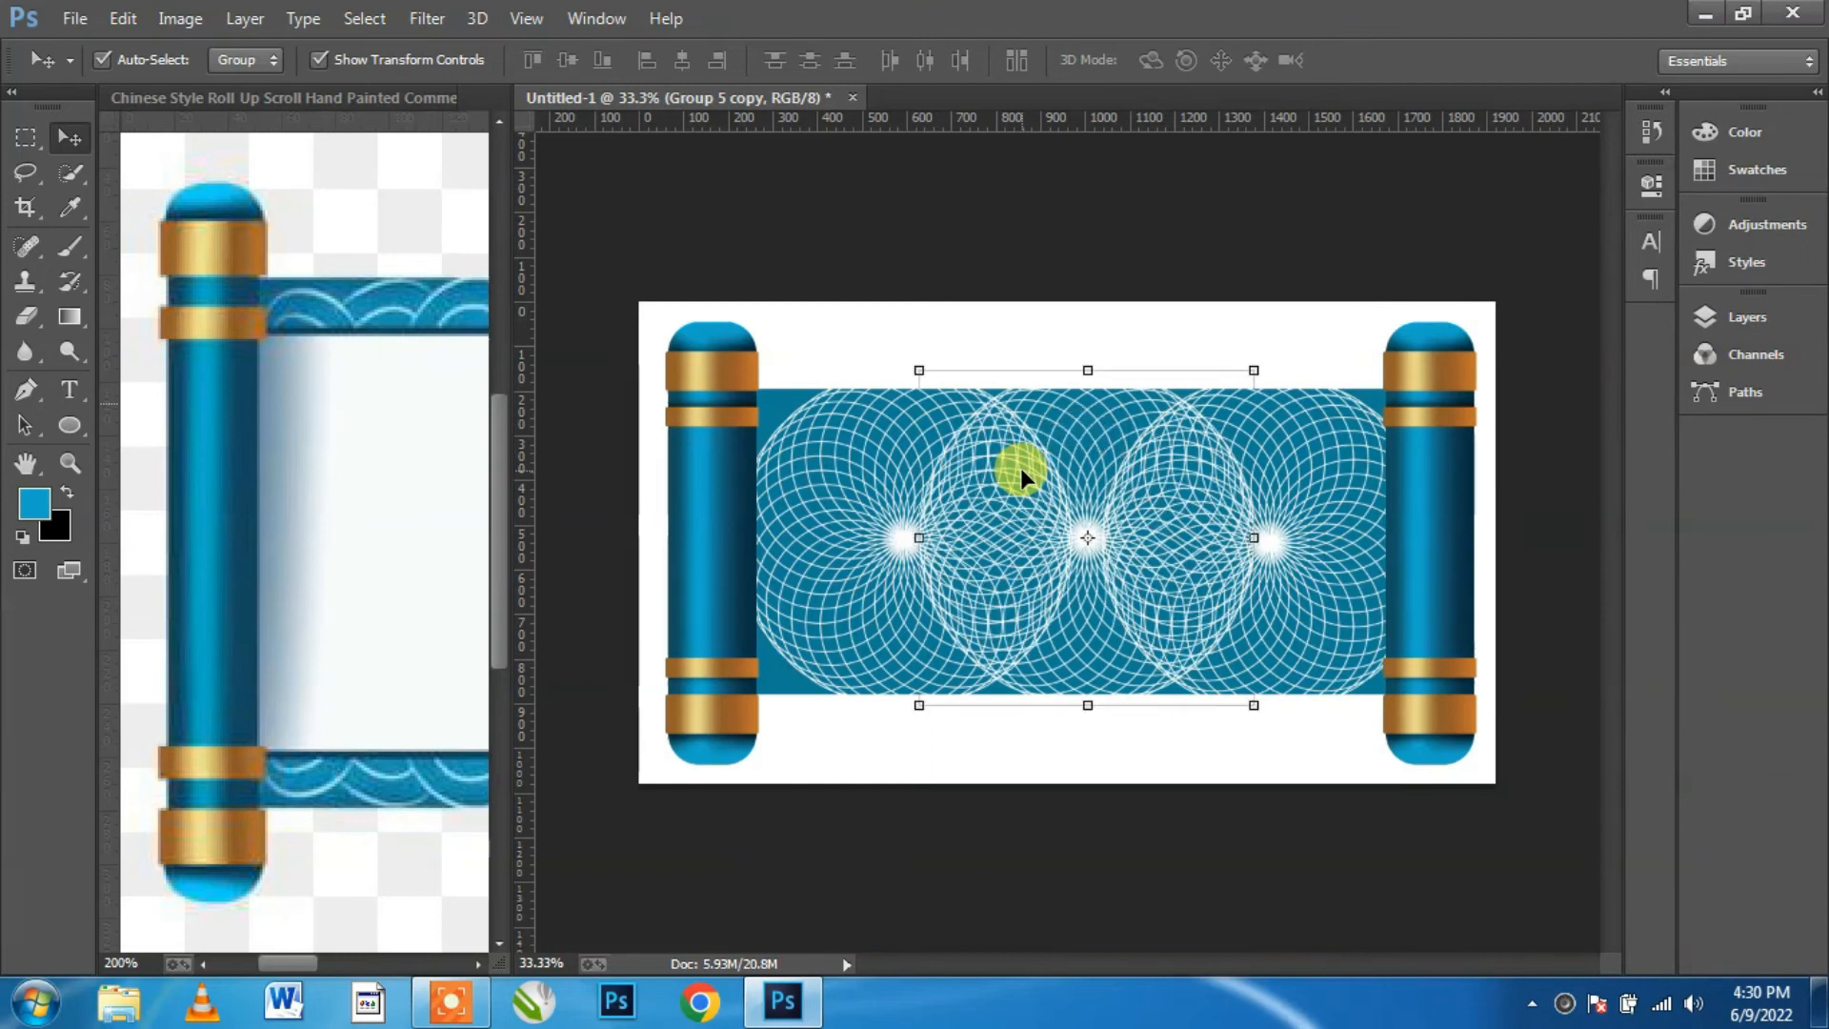
{"action": "left_click", "coordinate": [1398, 234]}
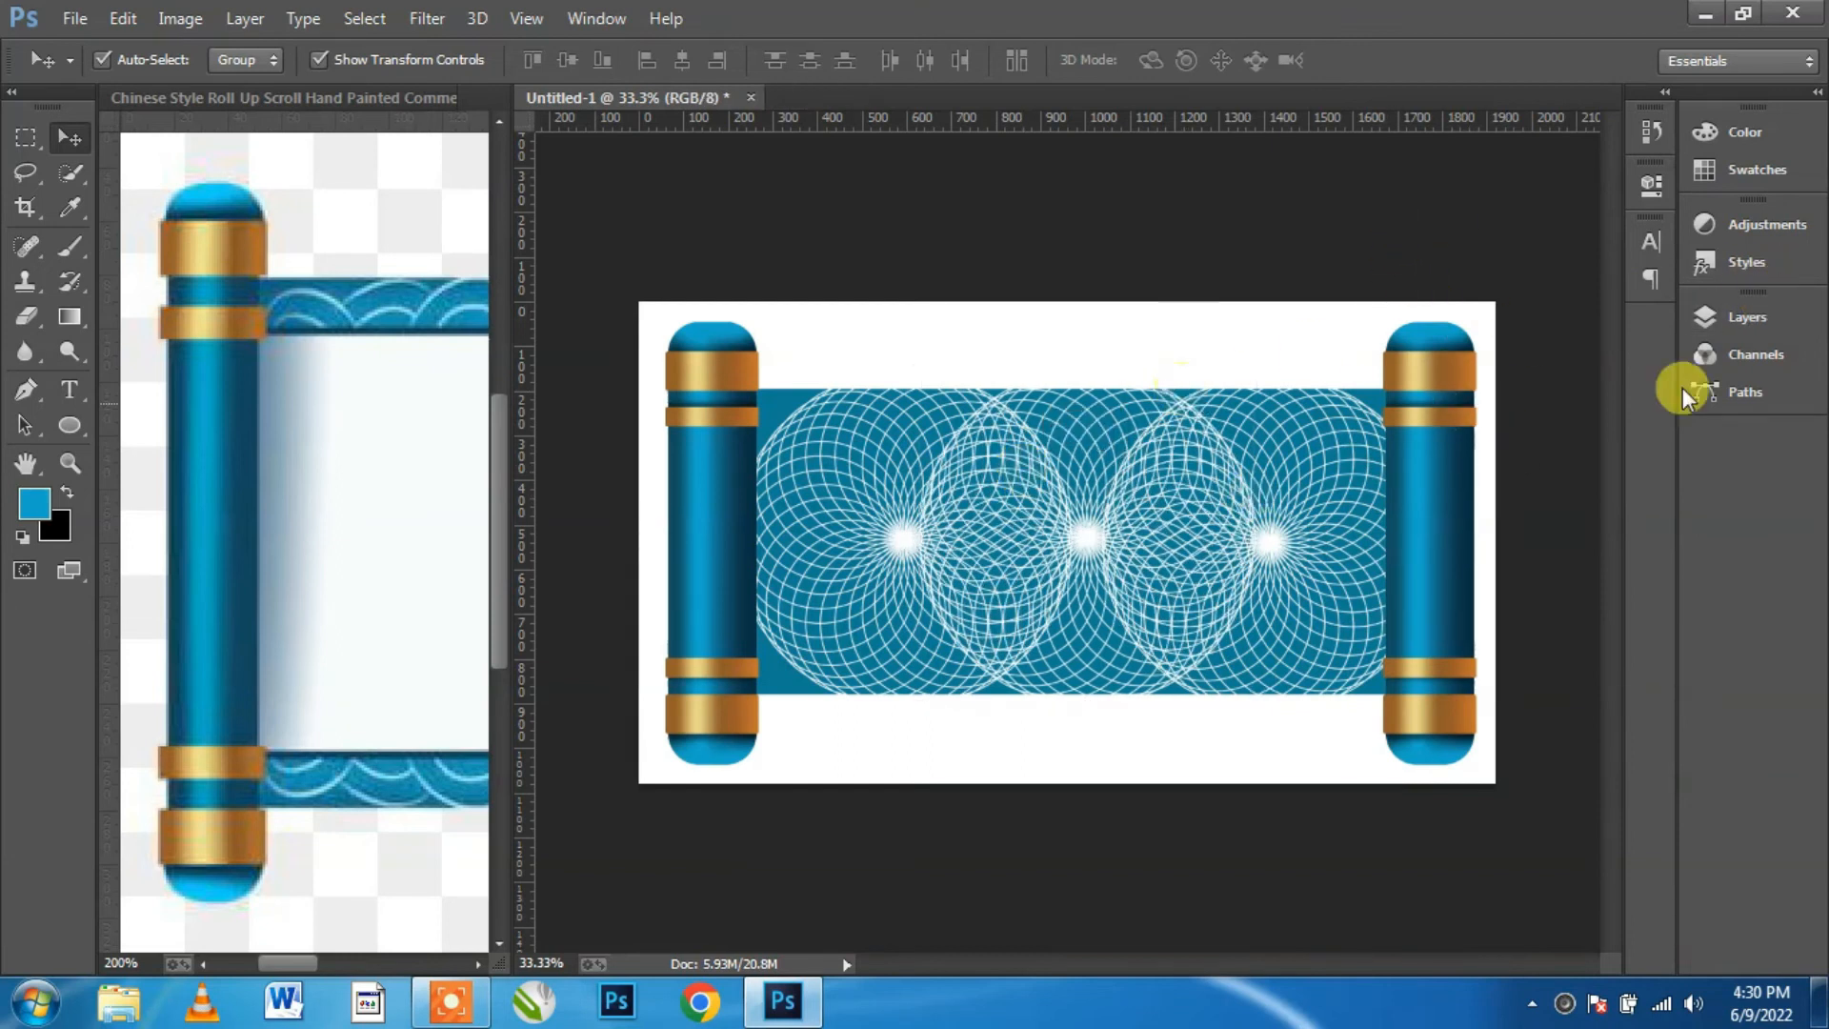
Step: Group the three rosette layers and convert the group to a single smart object
{"action": "left_click", "coordinate": [1741, 316]}
{"action": "left_click", "coordinate": [1467, 504]}
{"action": "left_click", "coordinate": [1495, 575], "text": "shift"}
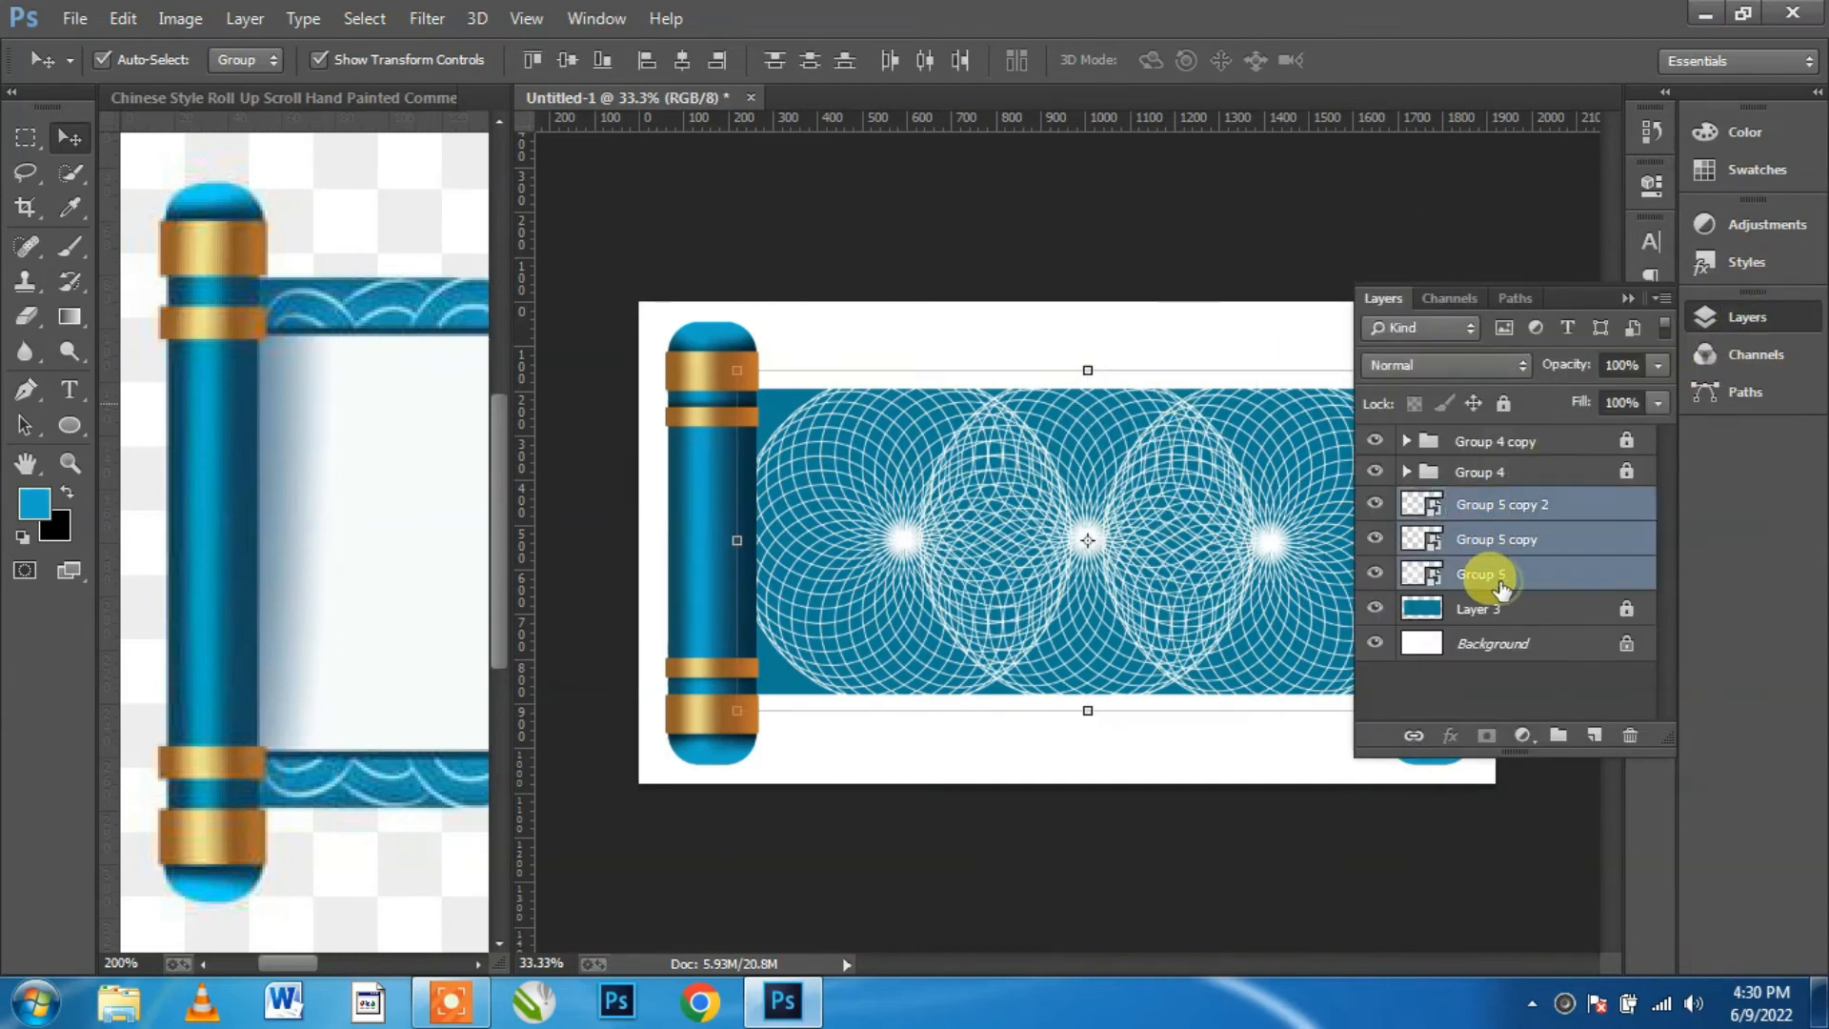
{"action": "key", "text": "ctrl+g"}
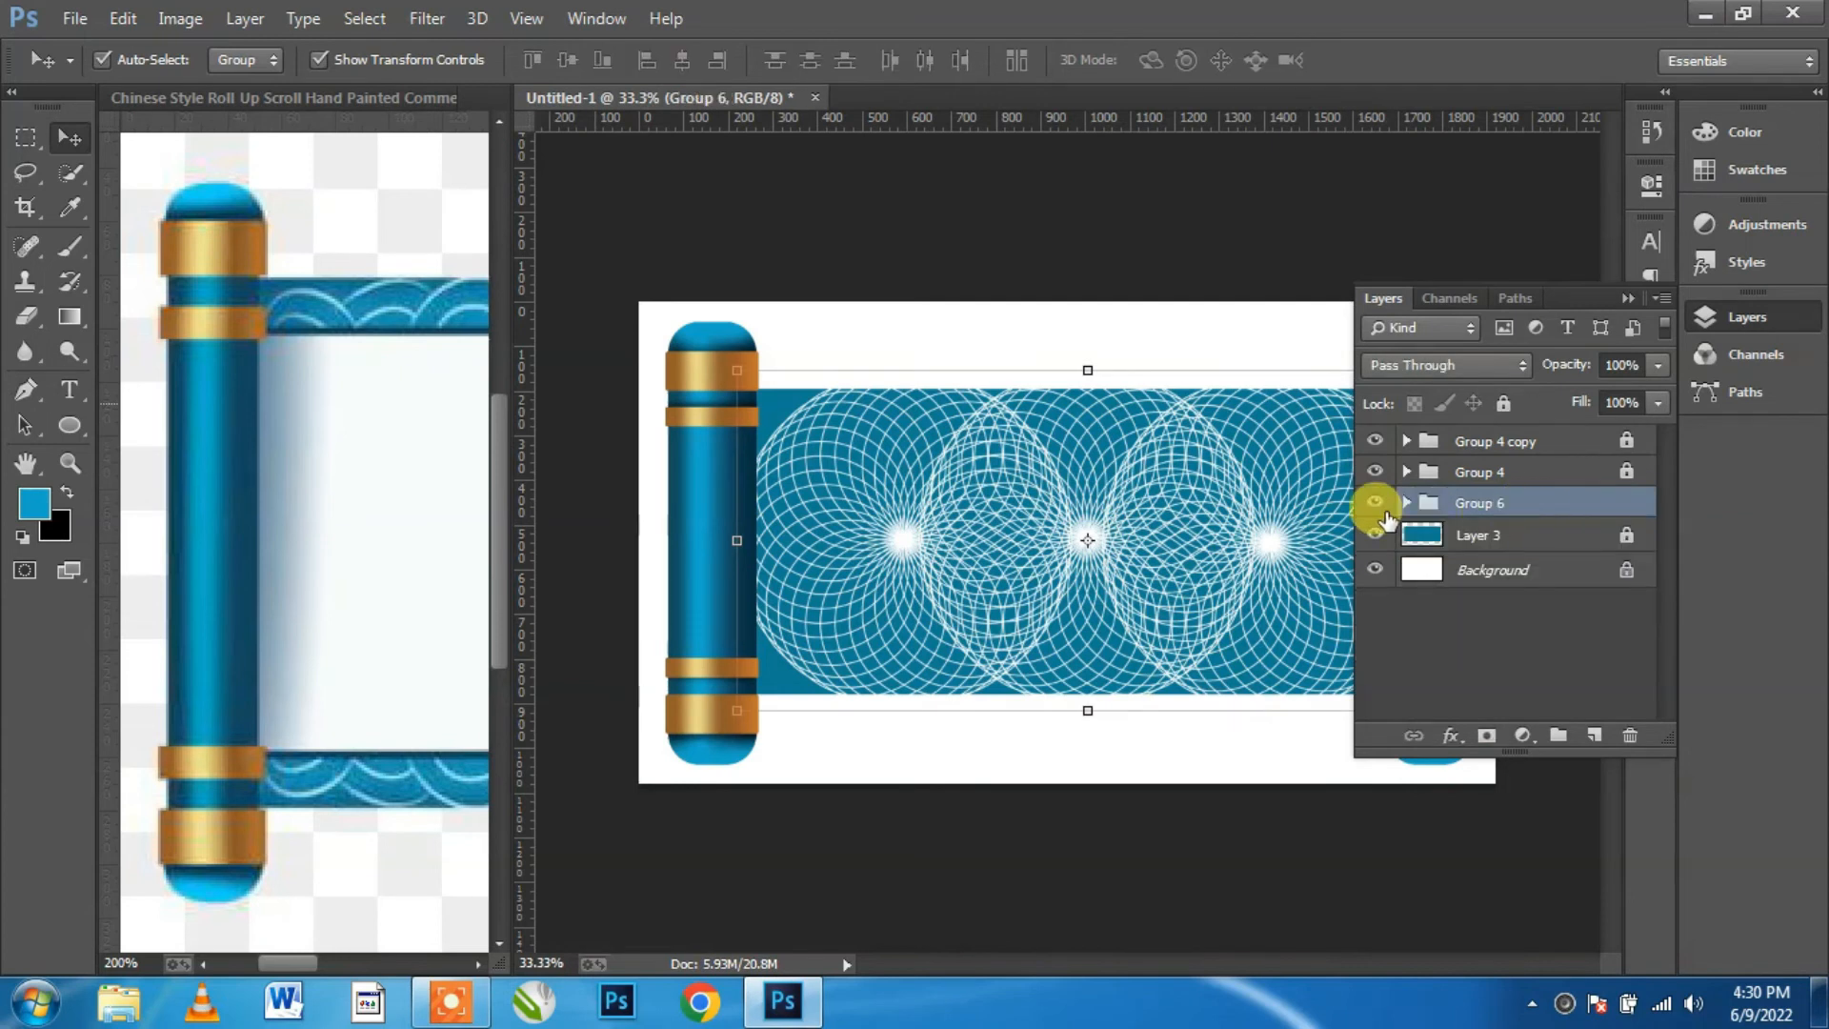
{"action": "left_click", "coordinate": [1375, 502]}
{"action": "left_click", "coordinate": [1374, 502]}
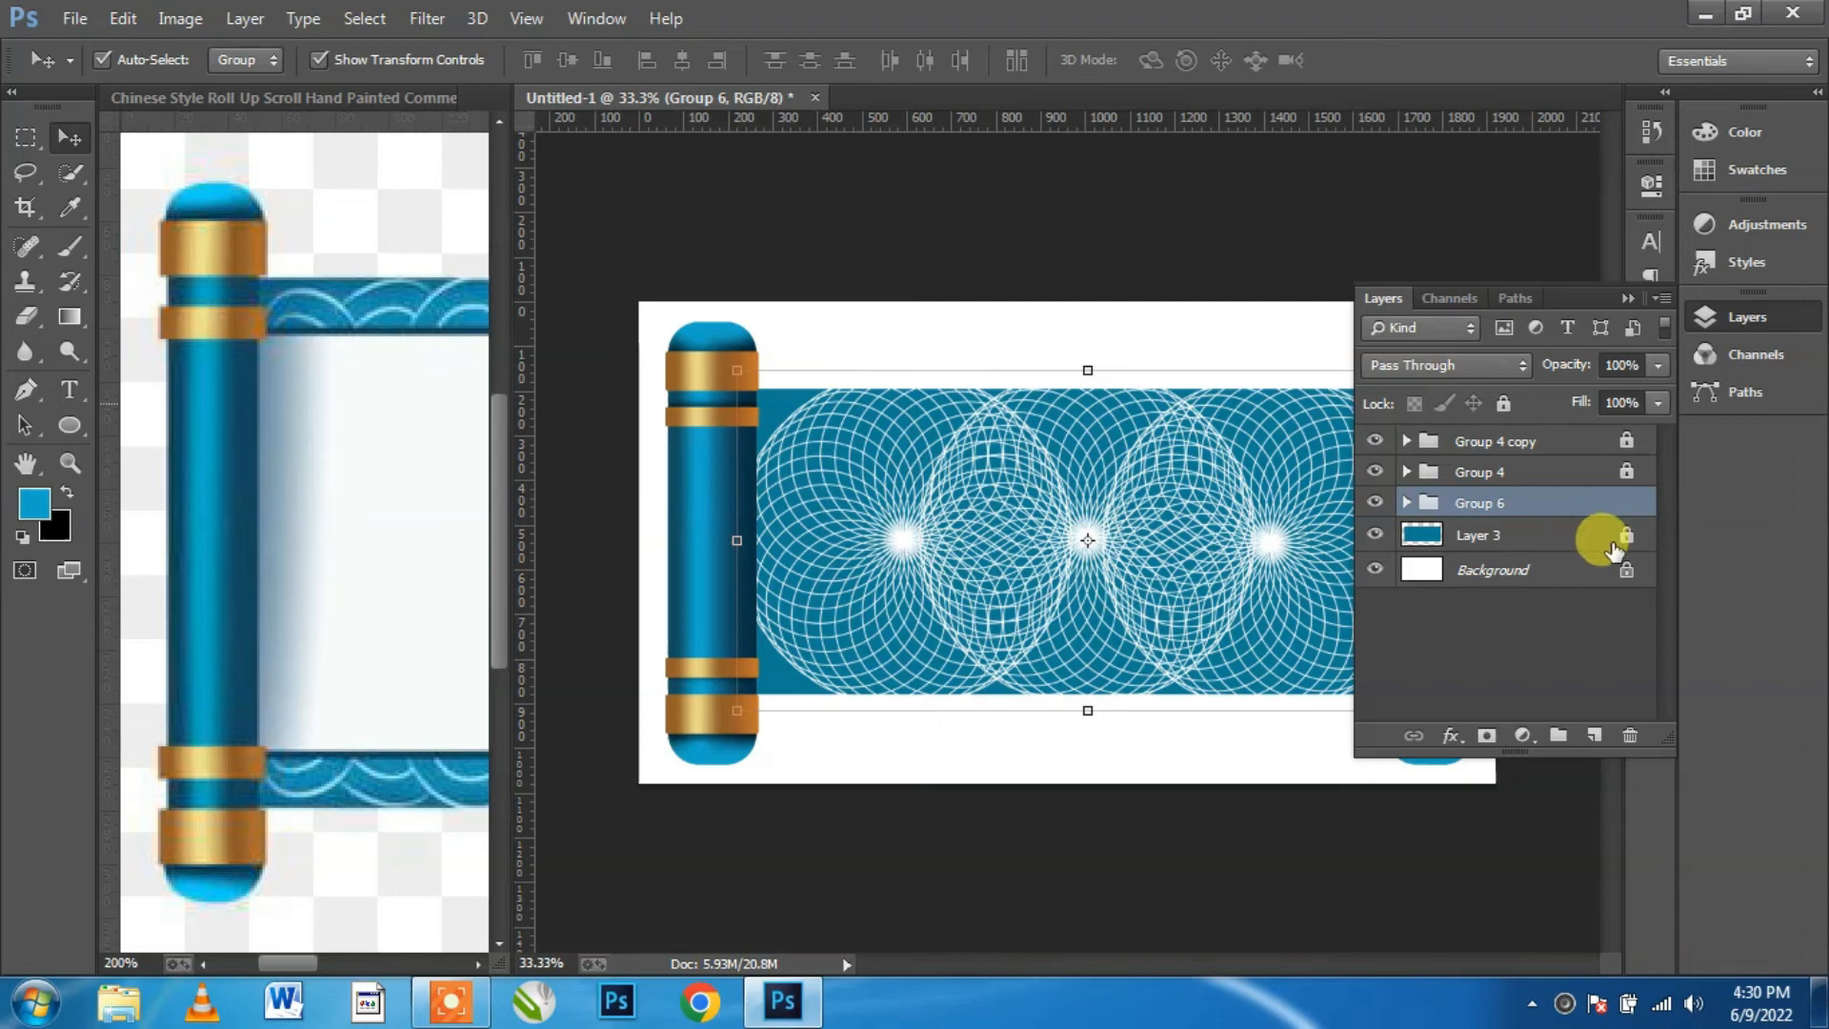
{"action": "right_click", "coordinate": [1528, 505]}
{"action": "left_click", "coordinate": [1507, 502]}
{"action": "right_click", "coordinate": [1533, 502]}
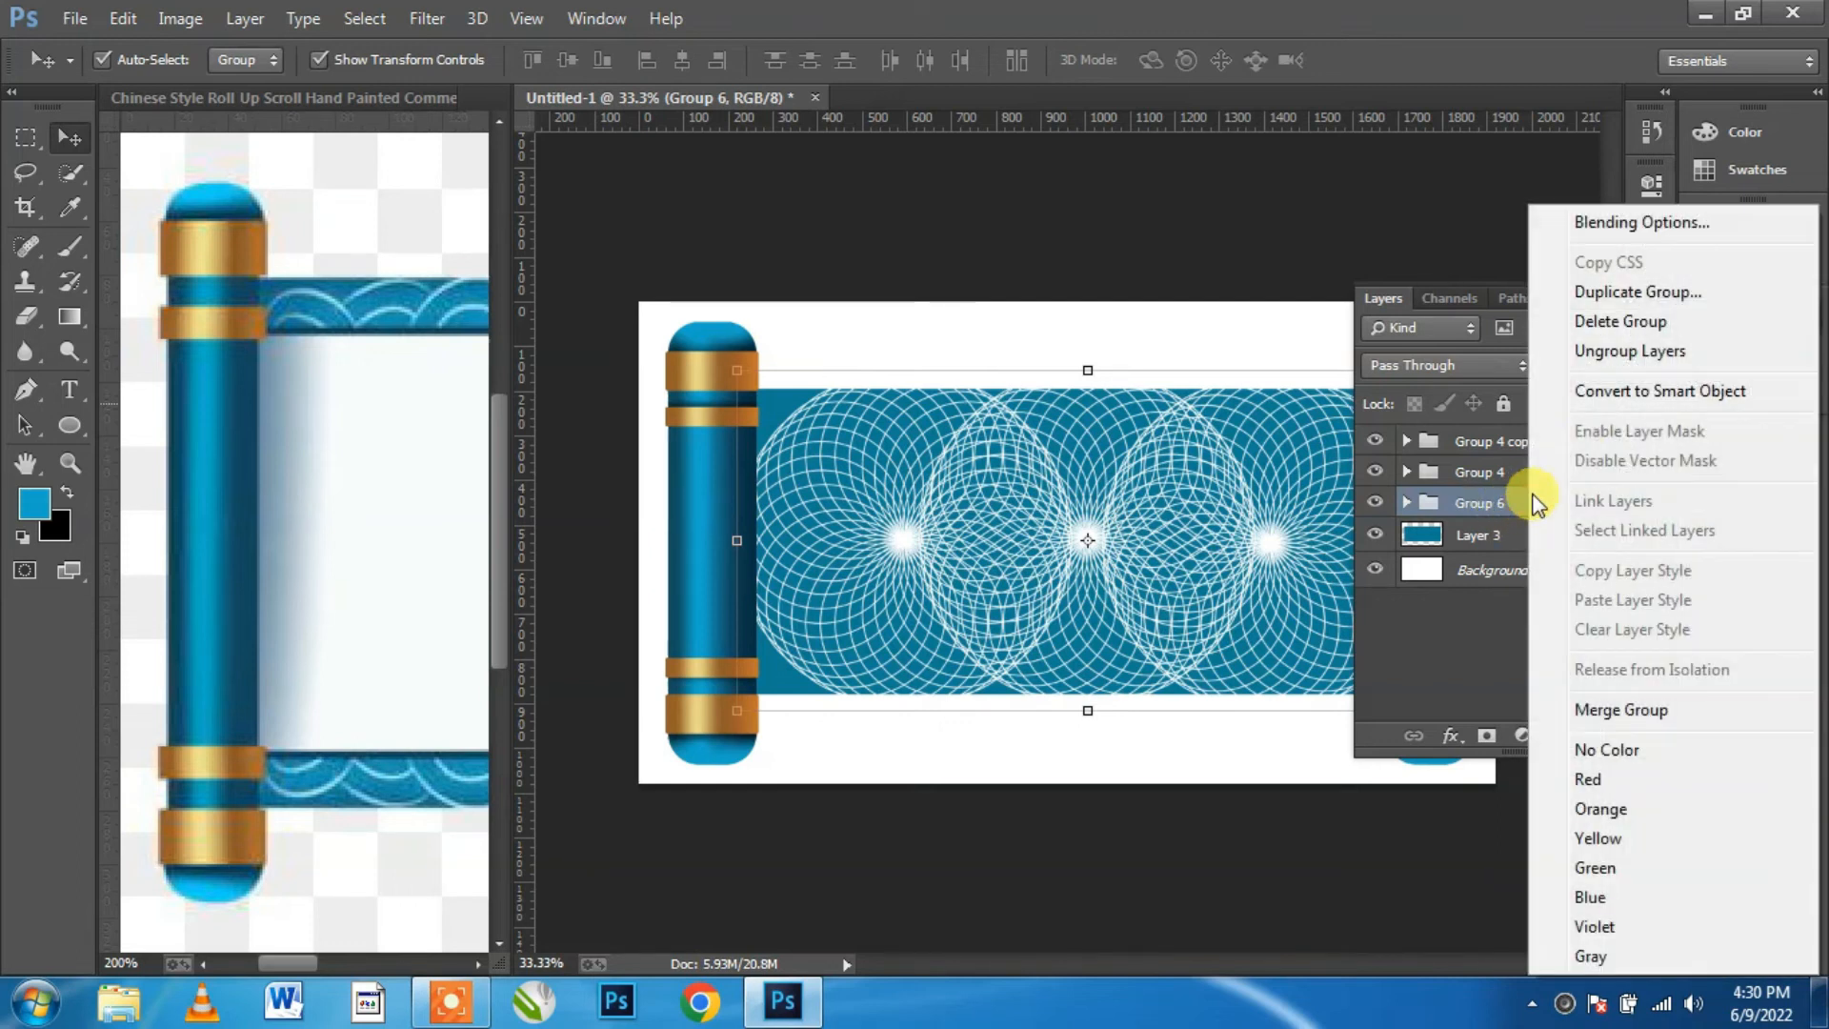
{"action": "left_click", "coordinate": [1635, 398]}
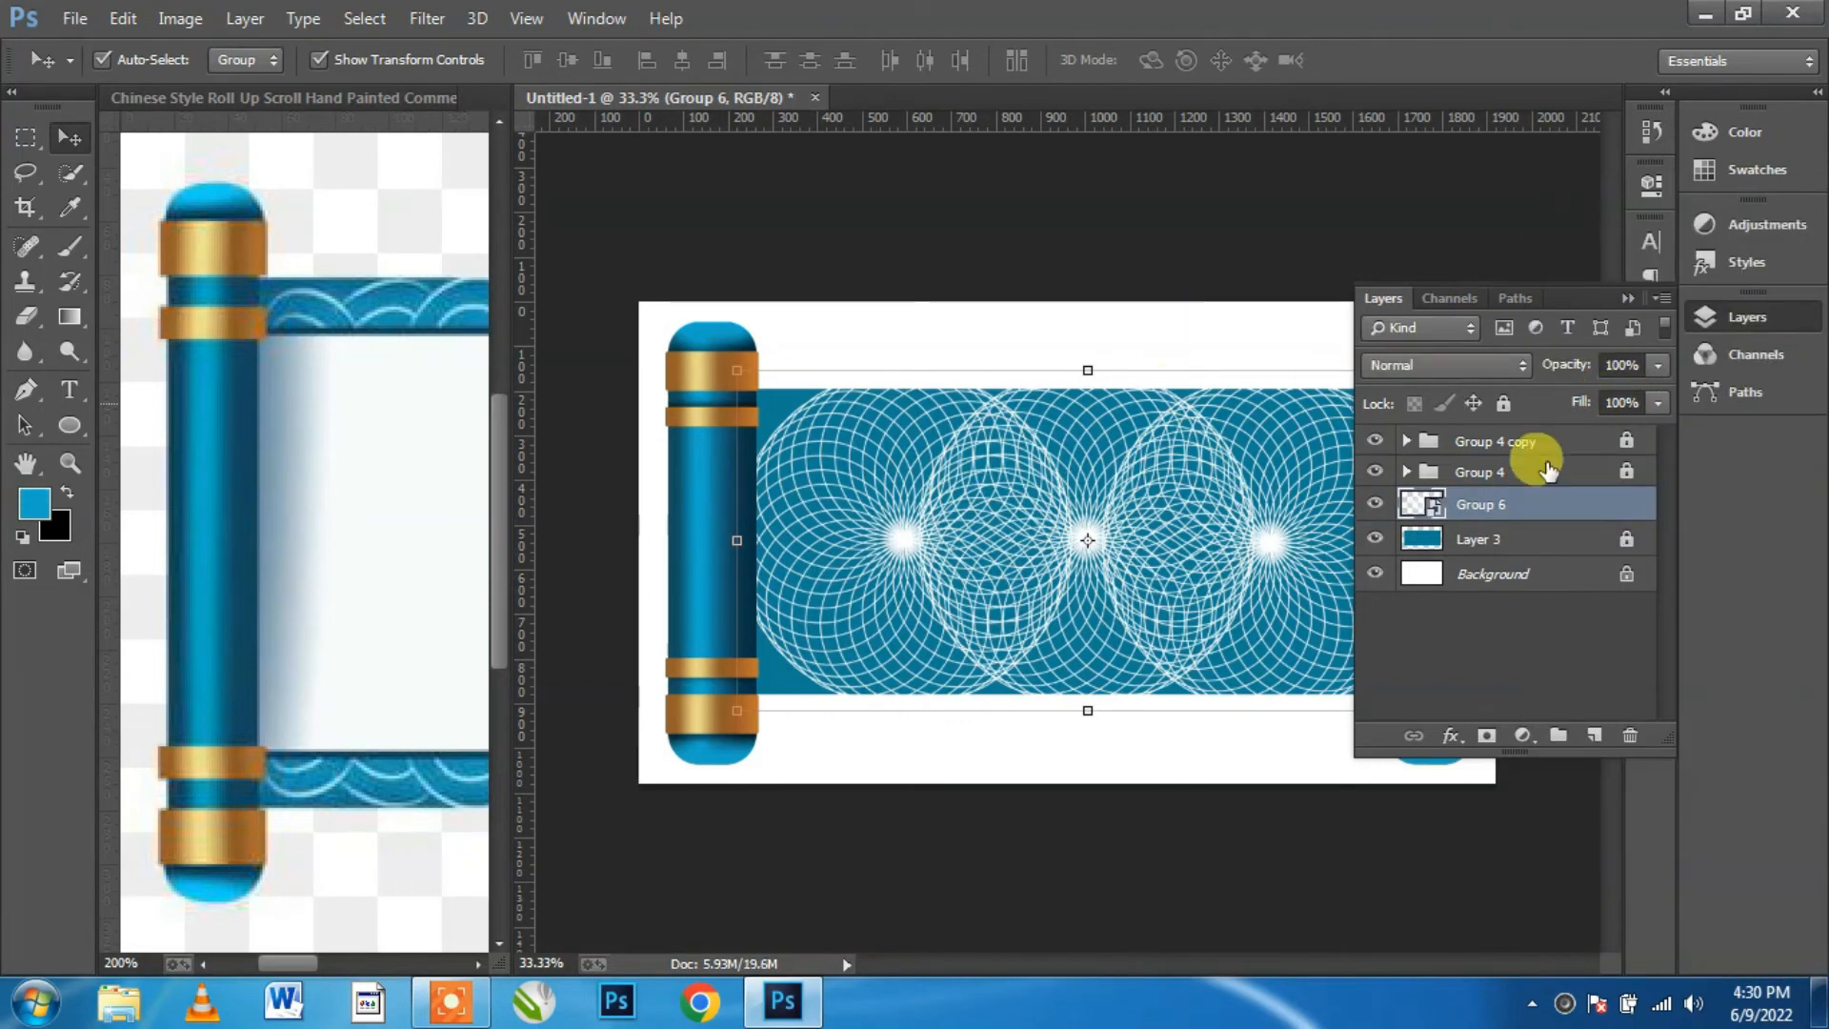
Step: Clip the combined rosette layer, Group 6, to the blue panel layer with a clipping mask
{"action": "right_click", "coordinate": [1522, 504]}
{"action": "left_click", "coordinate": [1027, 516]}
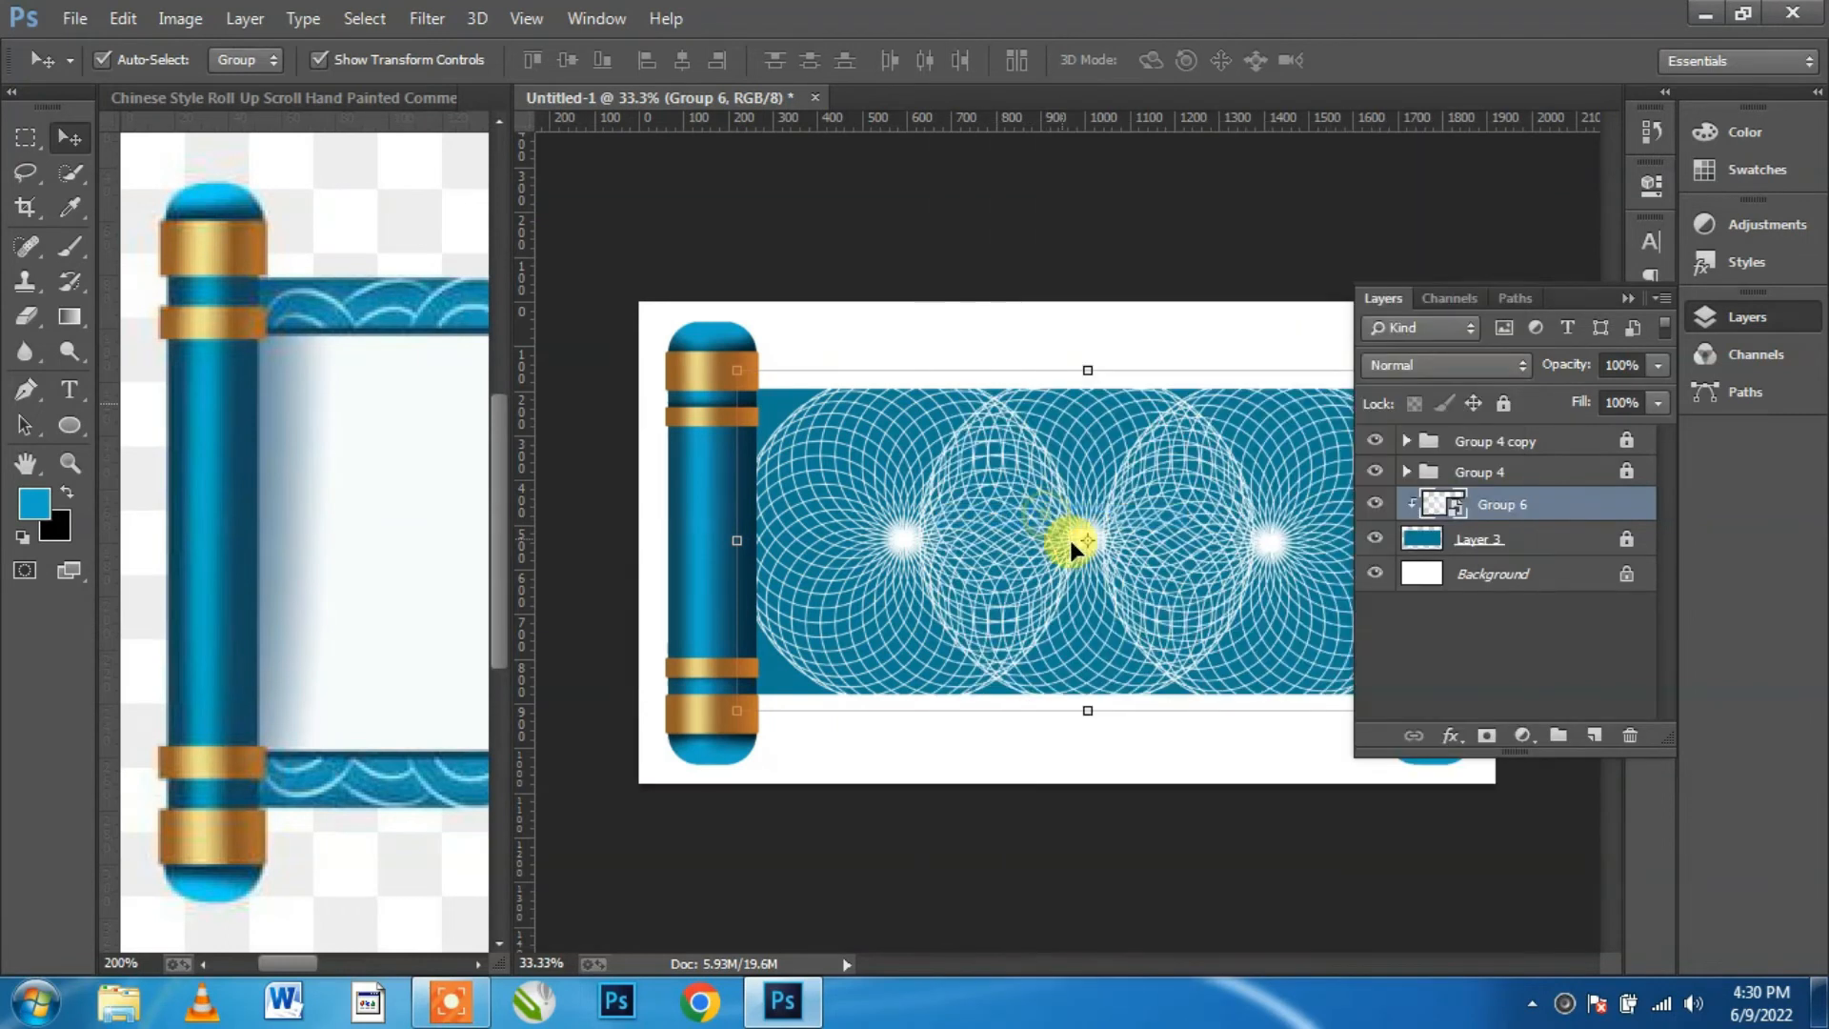
{"action": "left_click", "coordinate": [1500, 668]}
Step: Unlock both roller groups, Group 4 and Group 4 copy, and the blue panel layer, Layer 3
{"action": "left_click", "coordinate": [1631, 443]}
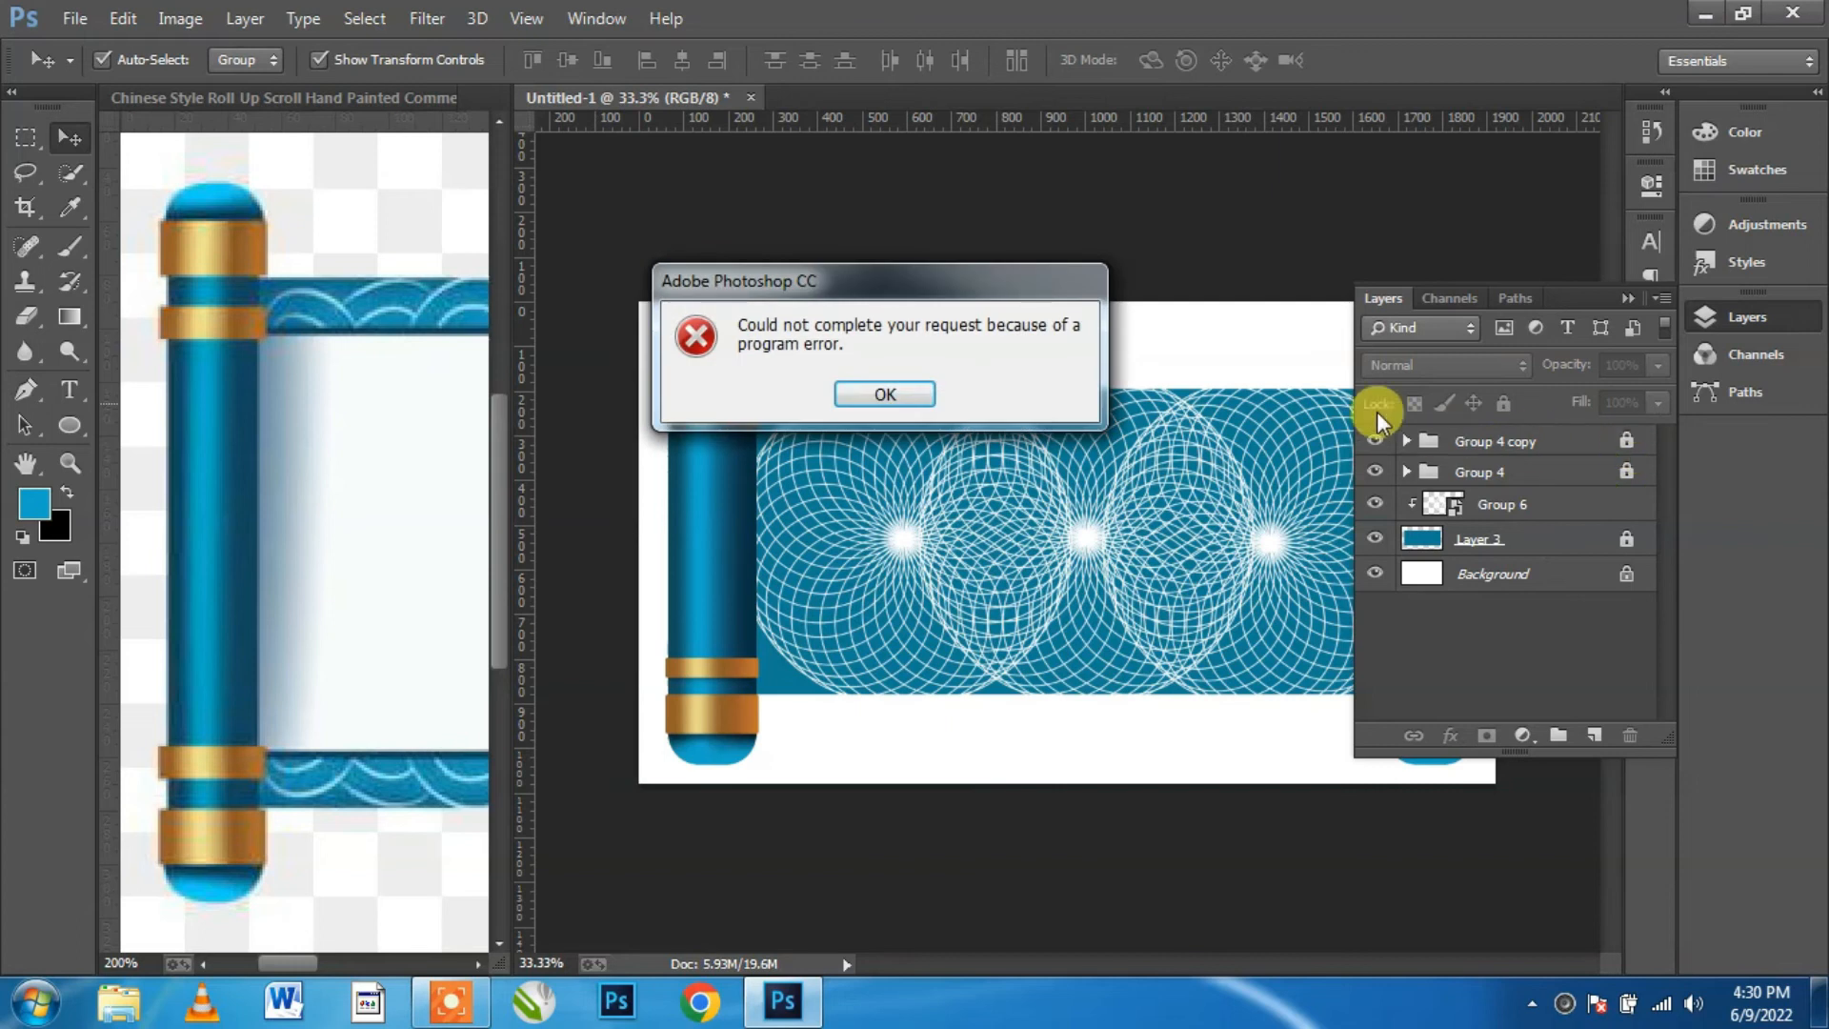
{"action": "left_click", "coordinate": [869, 400]}
{"action": "left_click", "coordinate": [1626, 471]}
{"action": "left_click", "coordinate": [878, 392]}
{"action": "left_click", "coordinate": [1646, 479]}
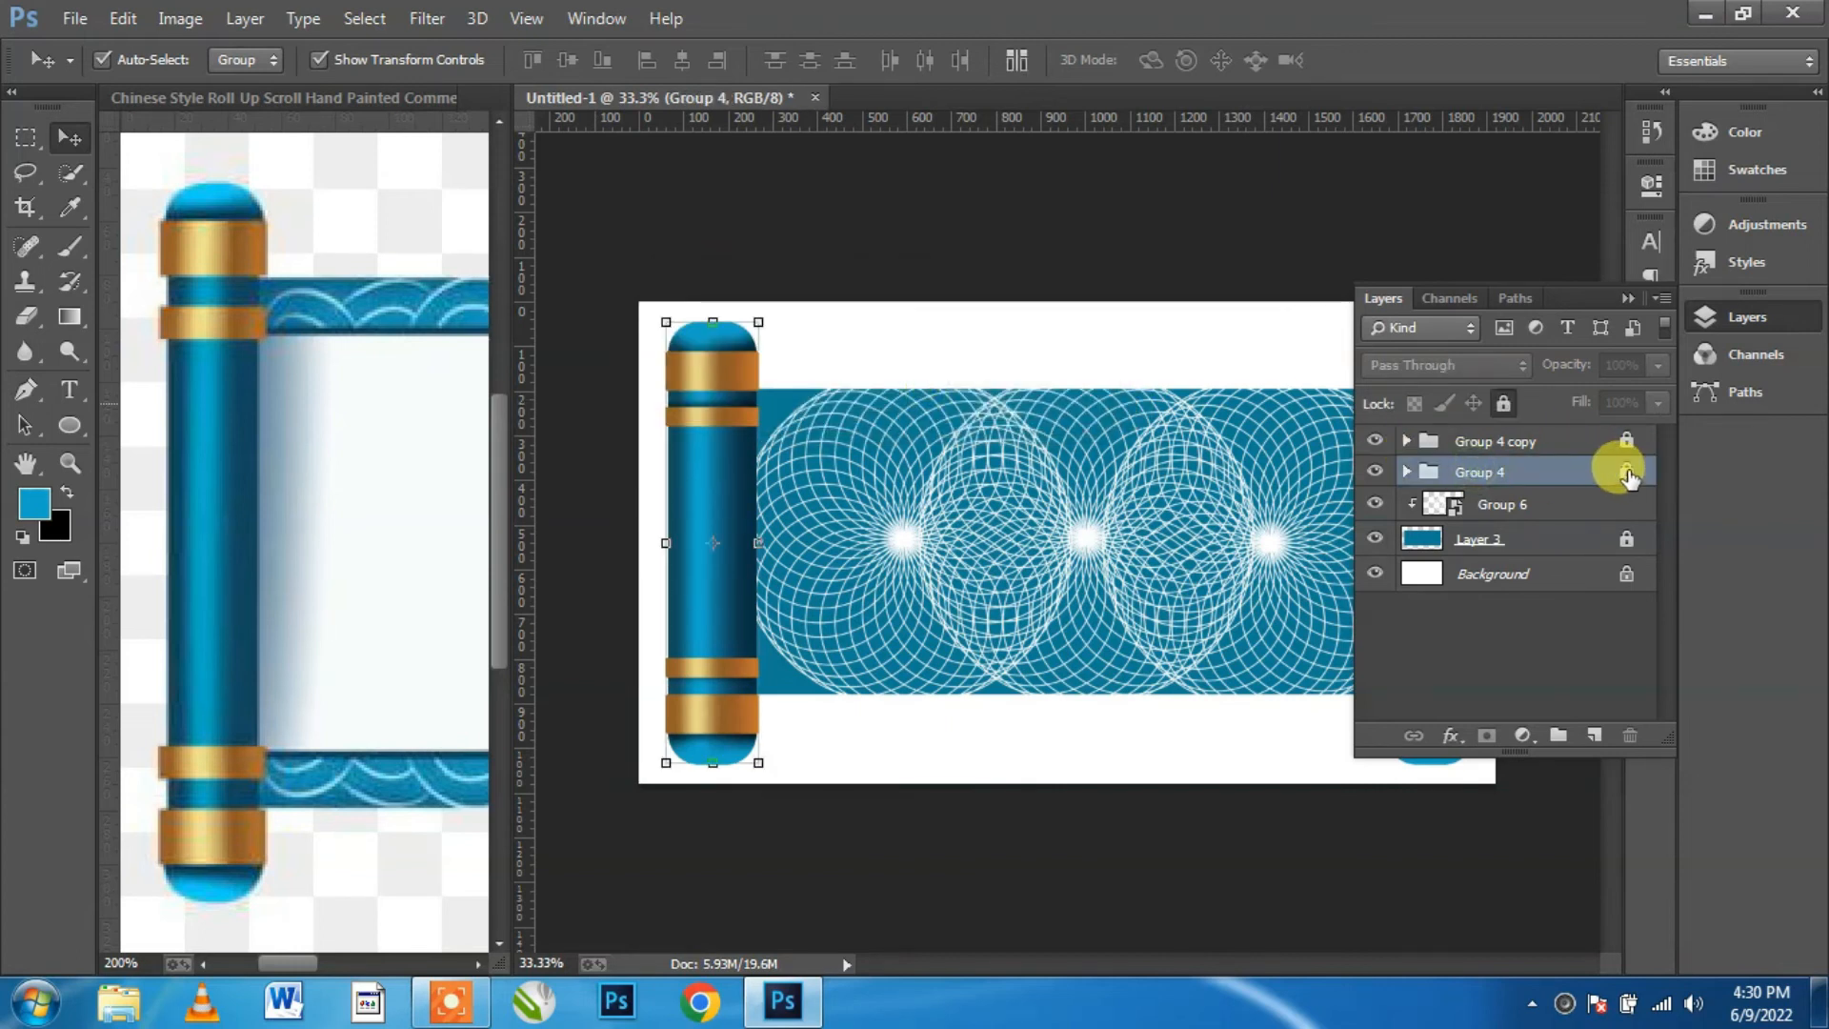
{"action": "left_click", "coordinate": [1502, 403]}
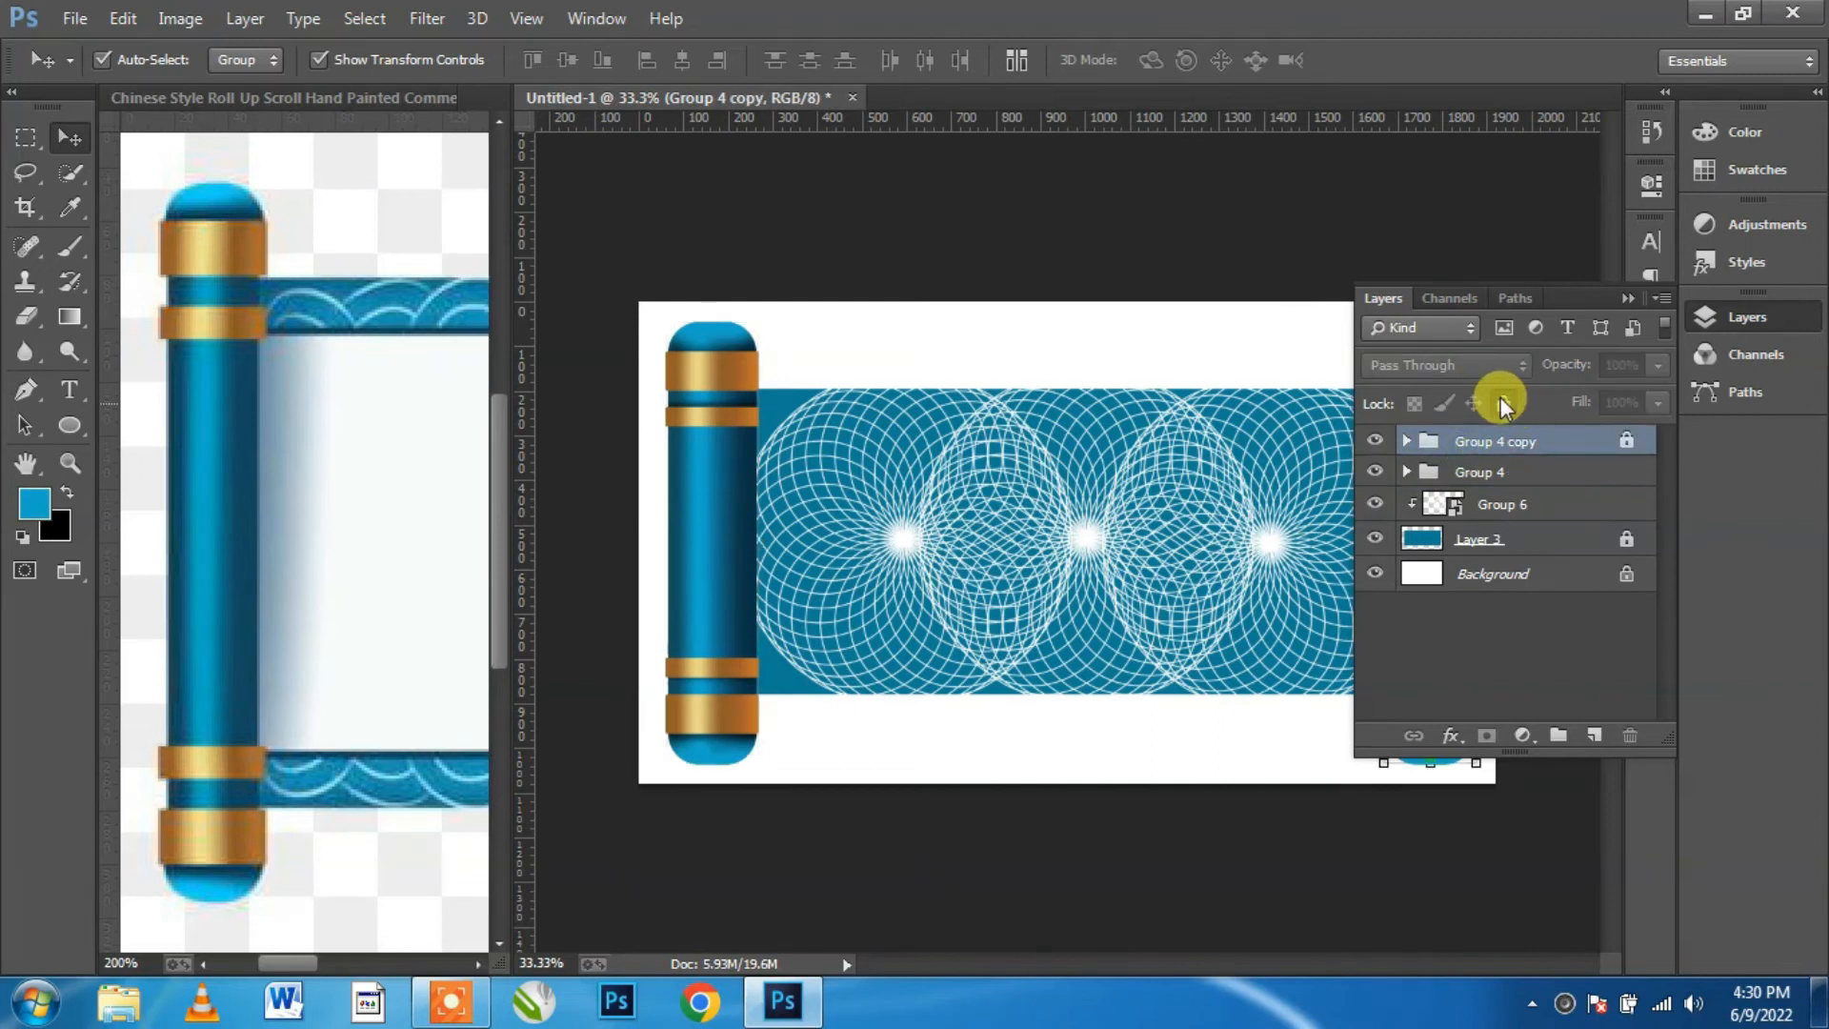
{"action": "left_click", "coordinate": [1438, 541]}
{"action": "left_click", "coordinate": [1503, 404]}
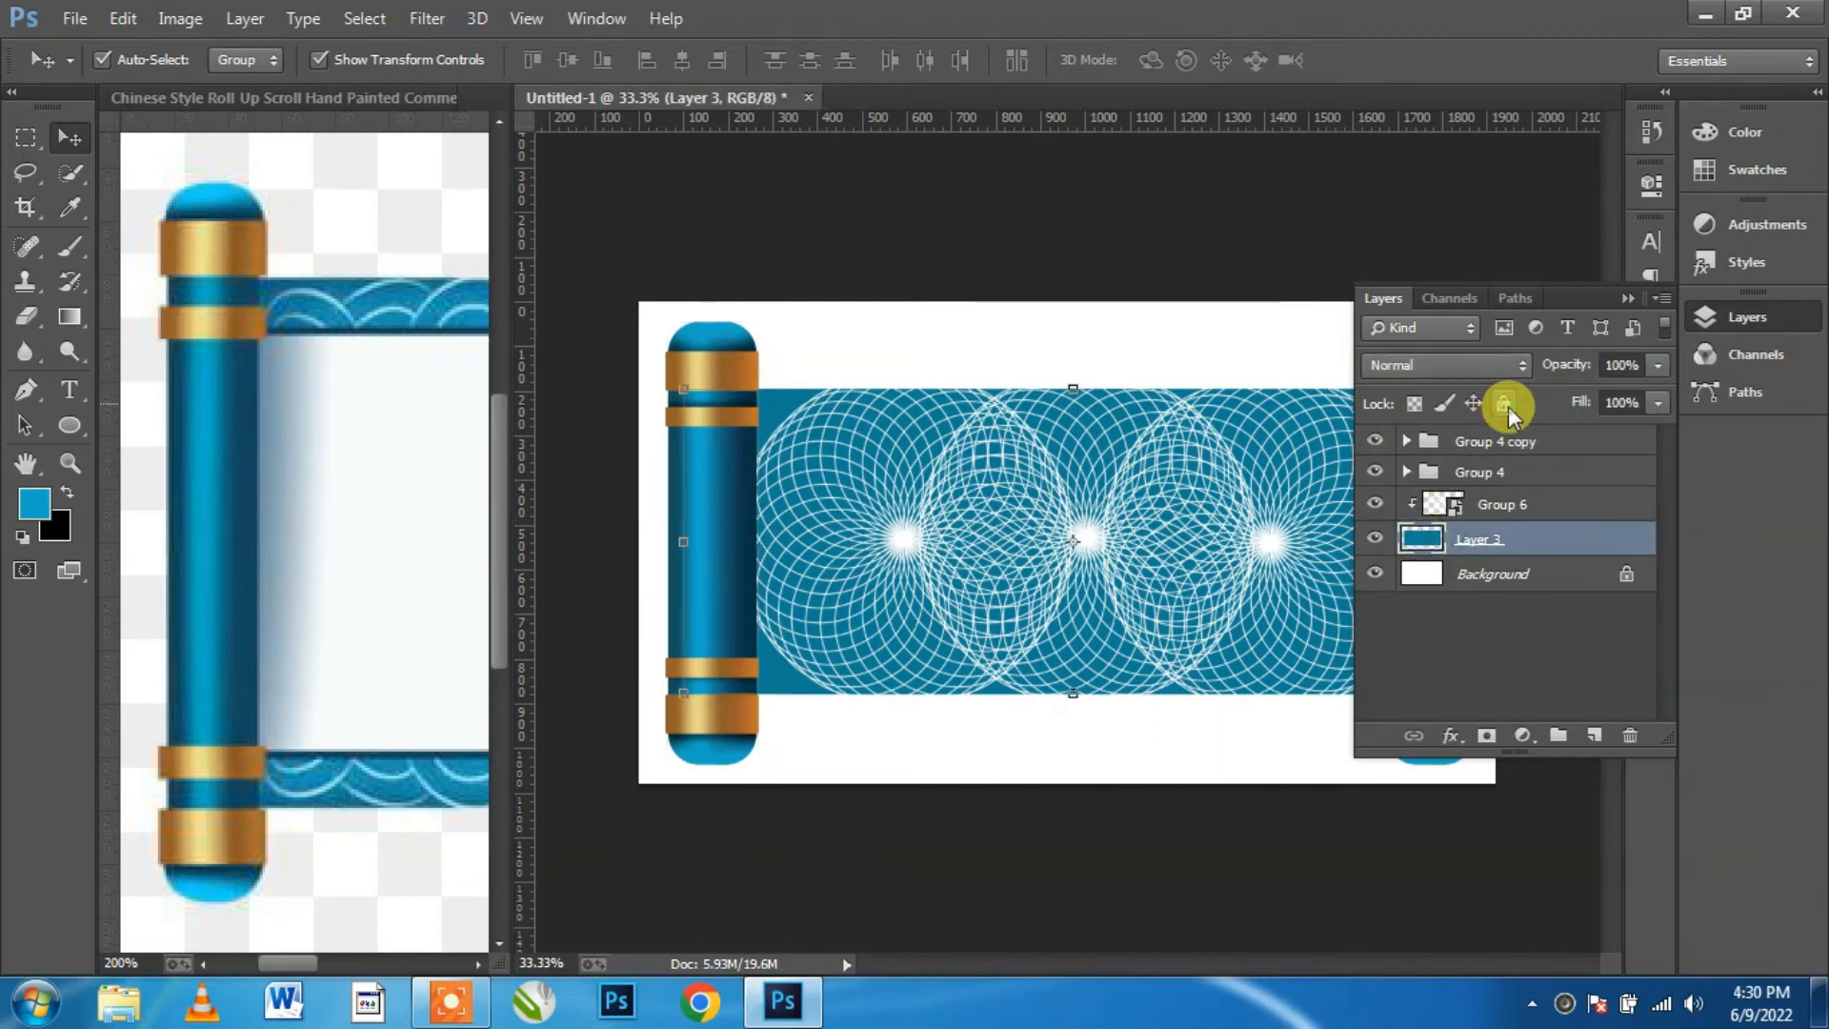
{"action": "left_click", "coordinate": [1515, 660]}
{"action": "left_click", "coordinate": [1622, 299]}
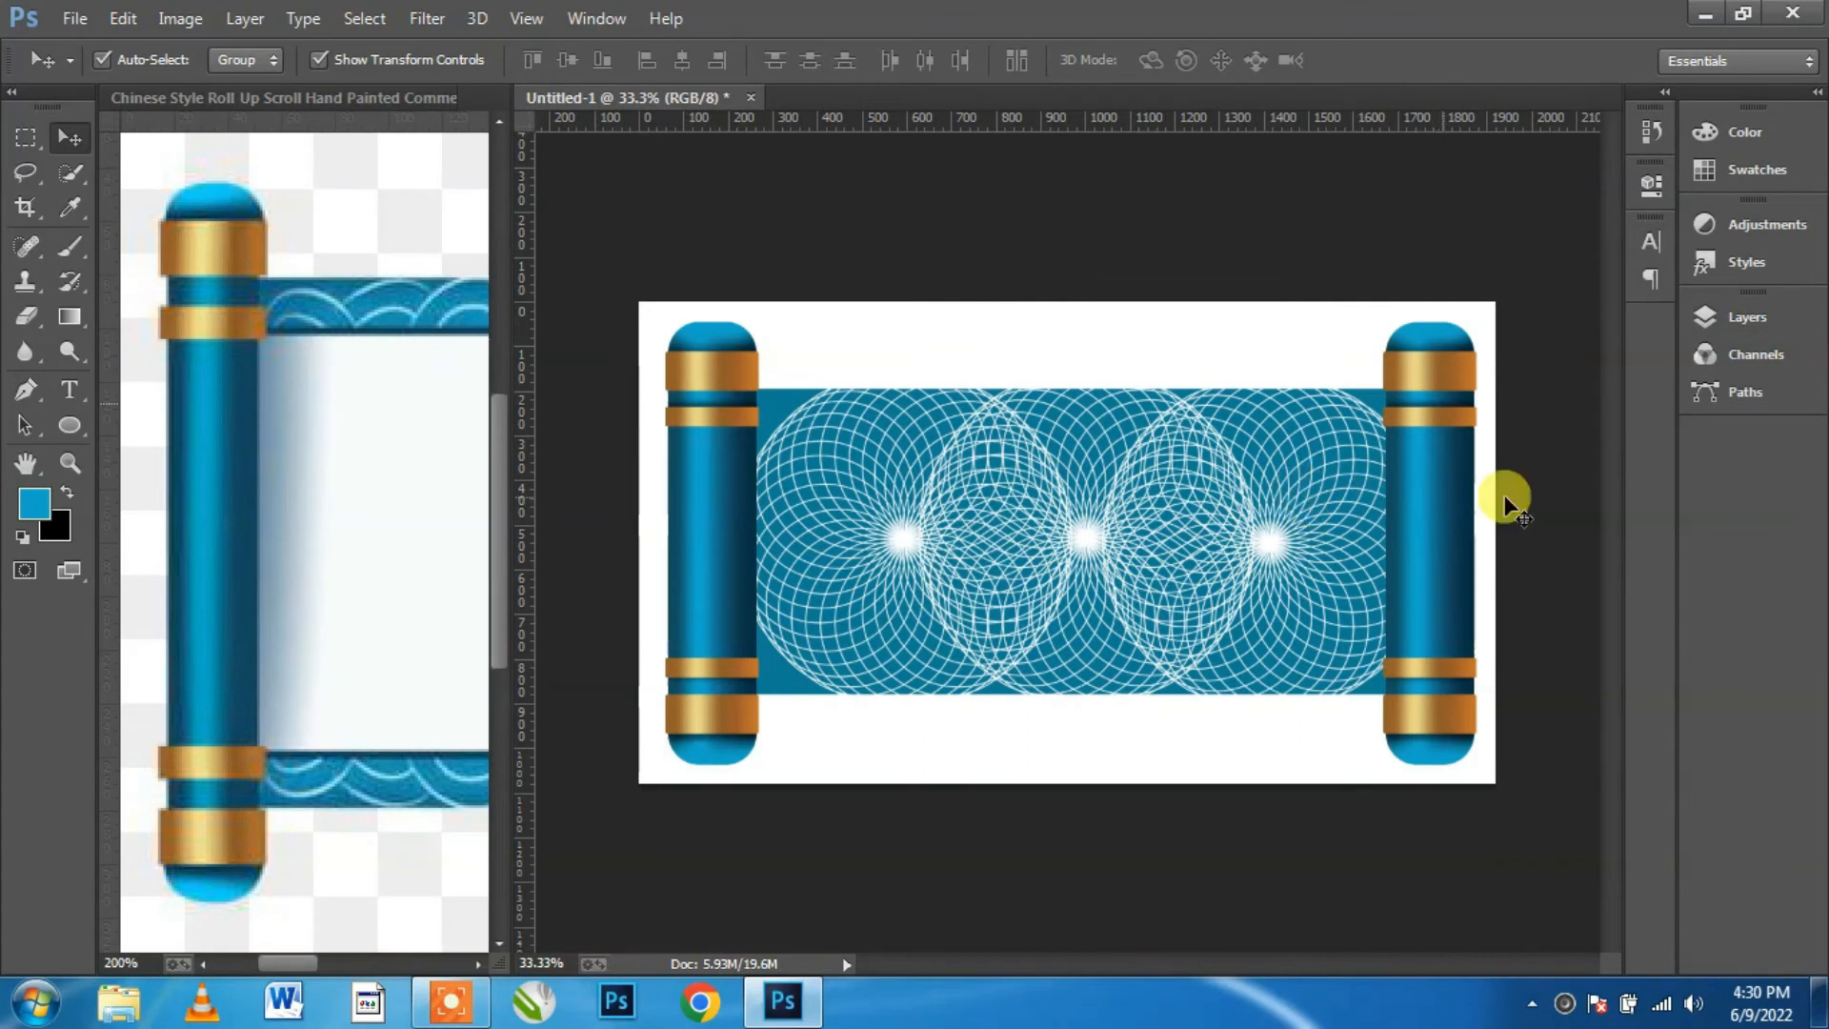
Step: Duplicate the blue panel layer, Layer 3, and move the copy above the rosette layer, Group 6
{"action": "left_click", "coordinate": [1763, 328]}
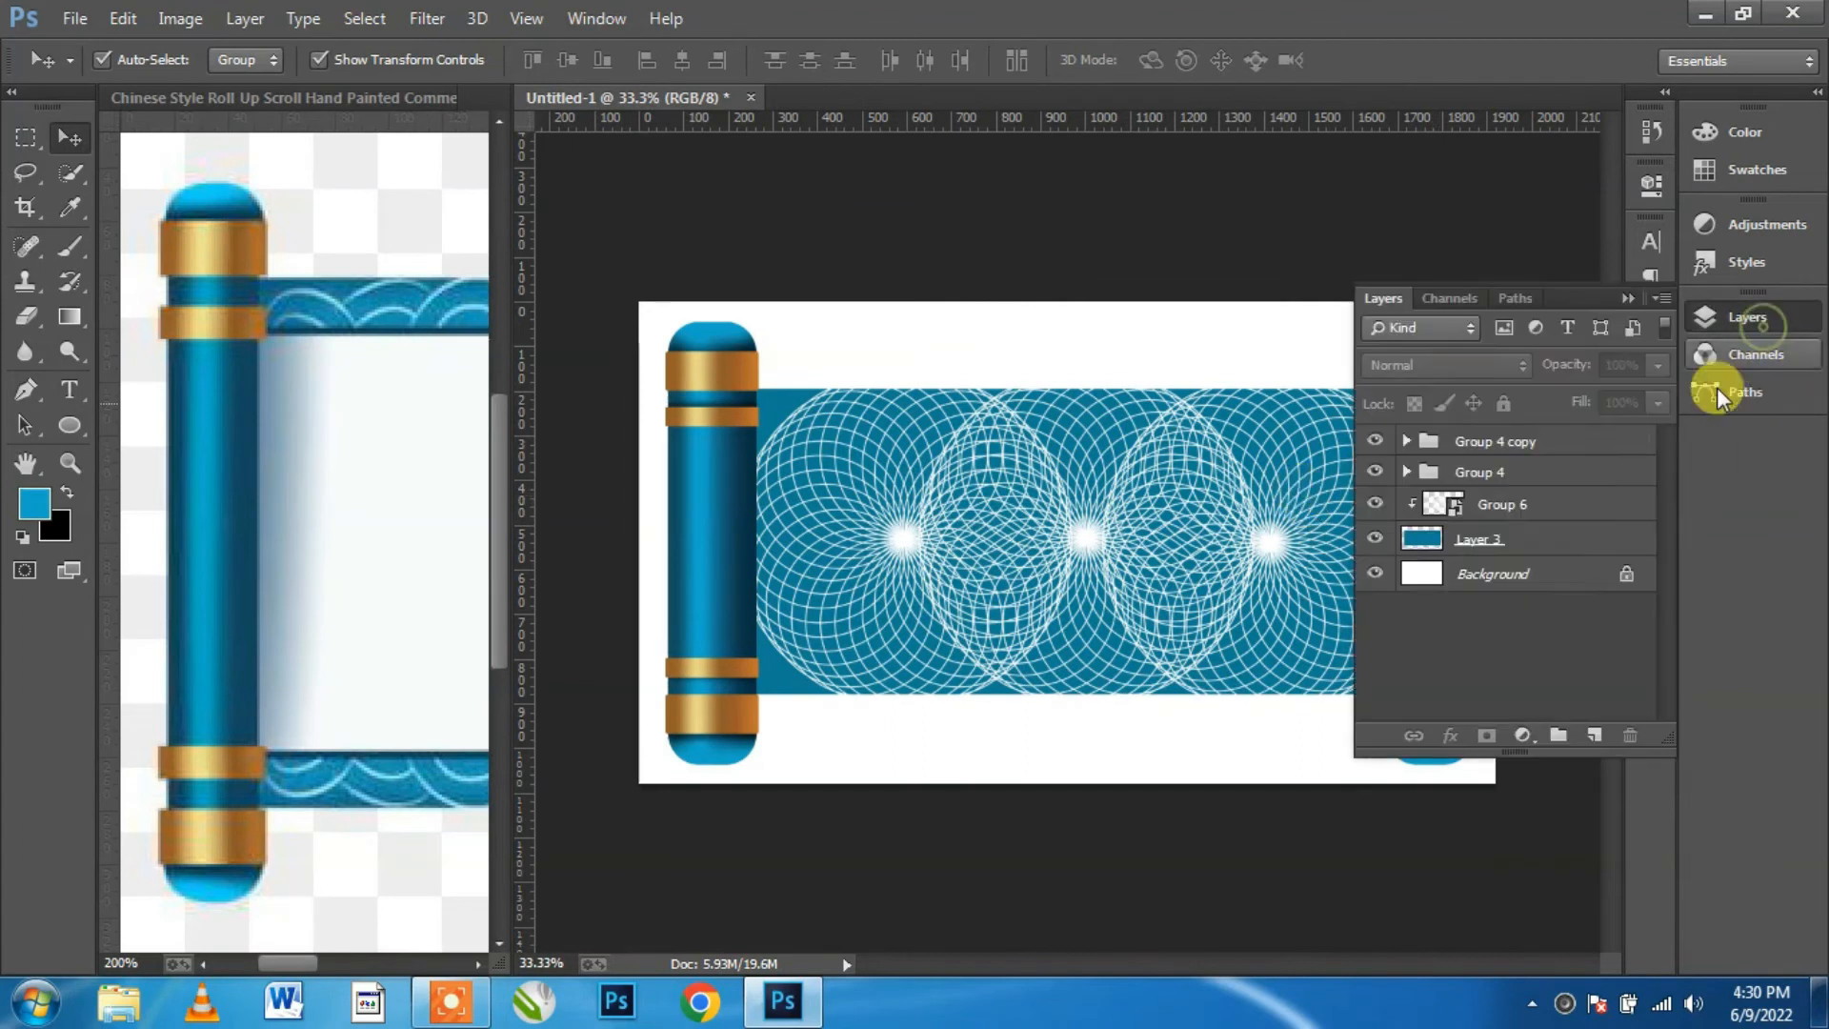
{"action": "left_click", "coordinate": [1497, 539]}
{"action": "right_click", "coordinate": [1581, 539]}
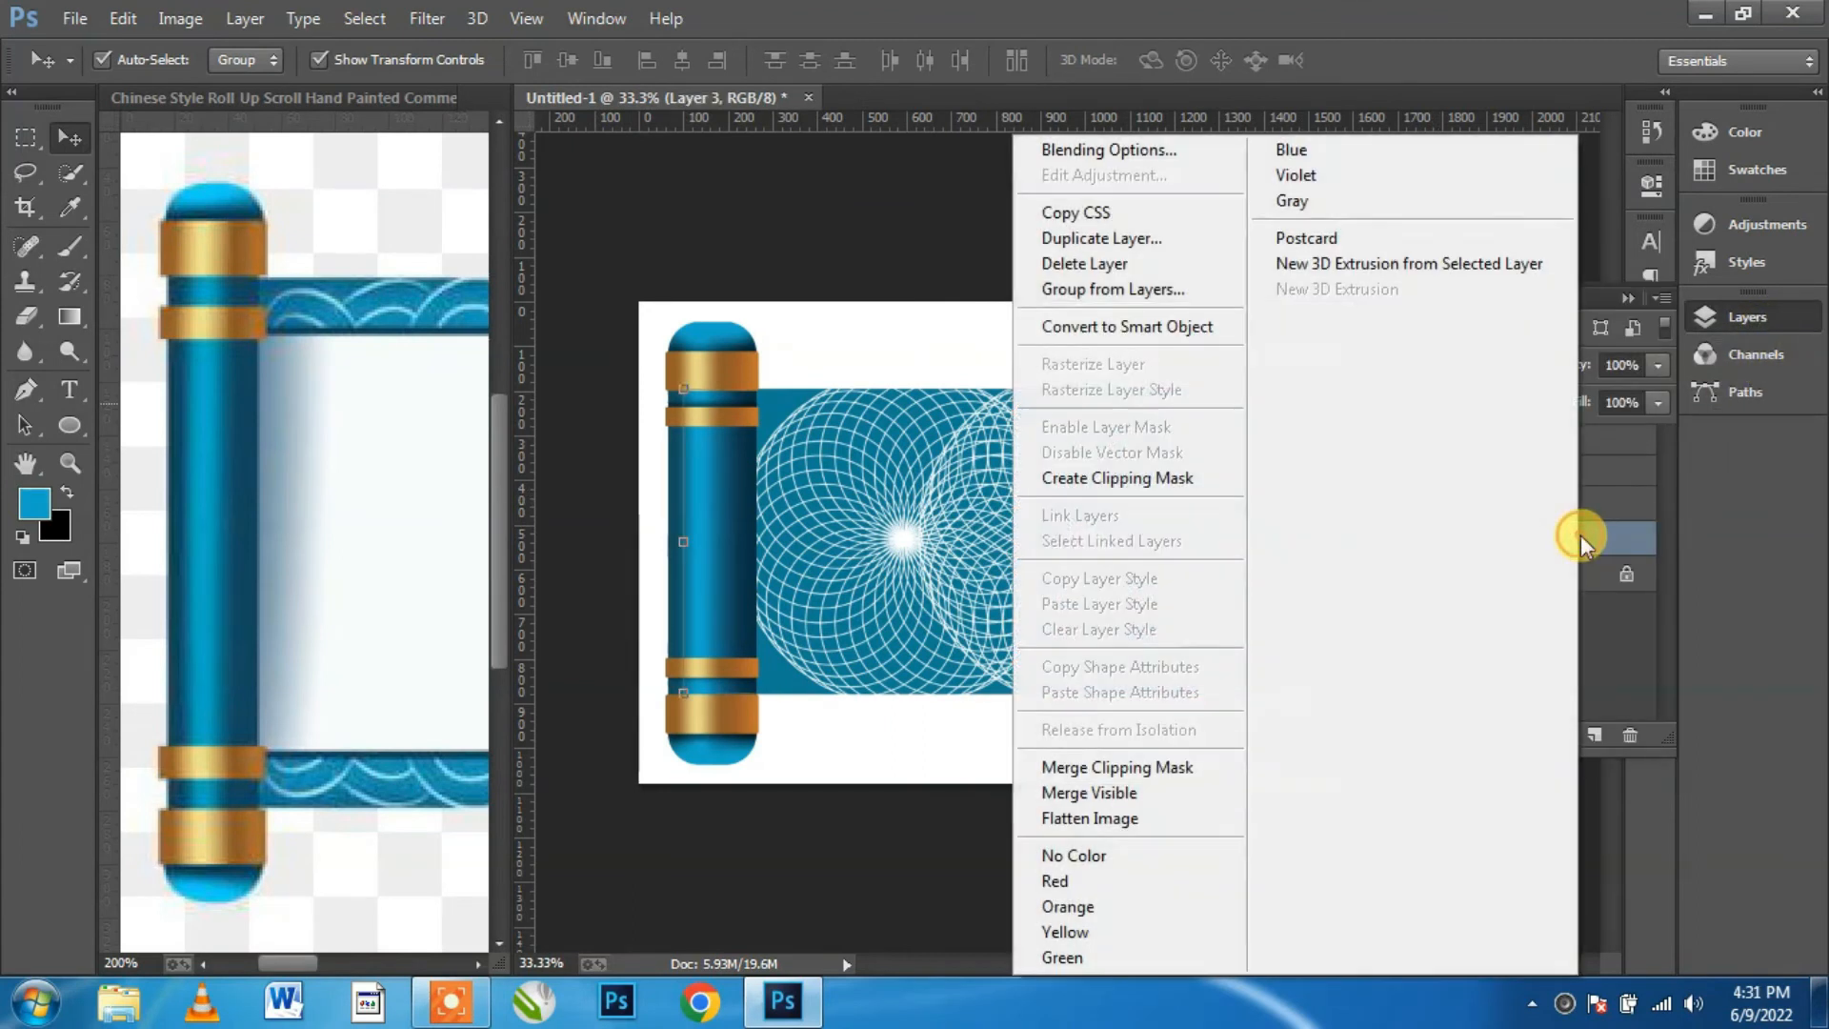
{"action": "left_click", "coordinate": [1101, 249]}
{"action": "left_click", "coordinate": [1155, 298]}
{"action": "left_click_drag", "start_coordinate": [1538, 543], "coordinate": [1505, 503]}
Step: Clip the rosette layer, Group 6, to the original blue panel layer again
{"action": "left_click", "coordinate": [1515, 536]}
{"action": "right_click", "coordinate": [1522, 540]}
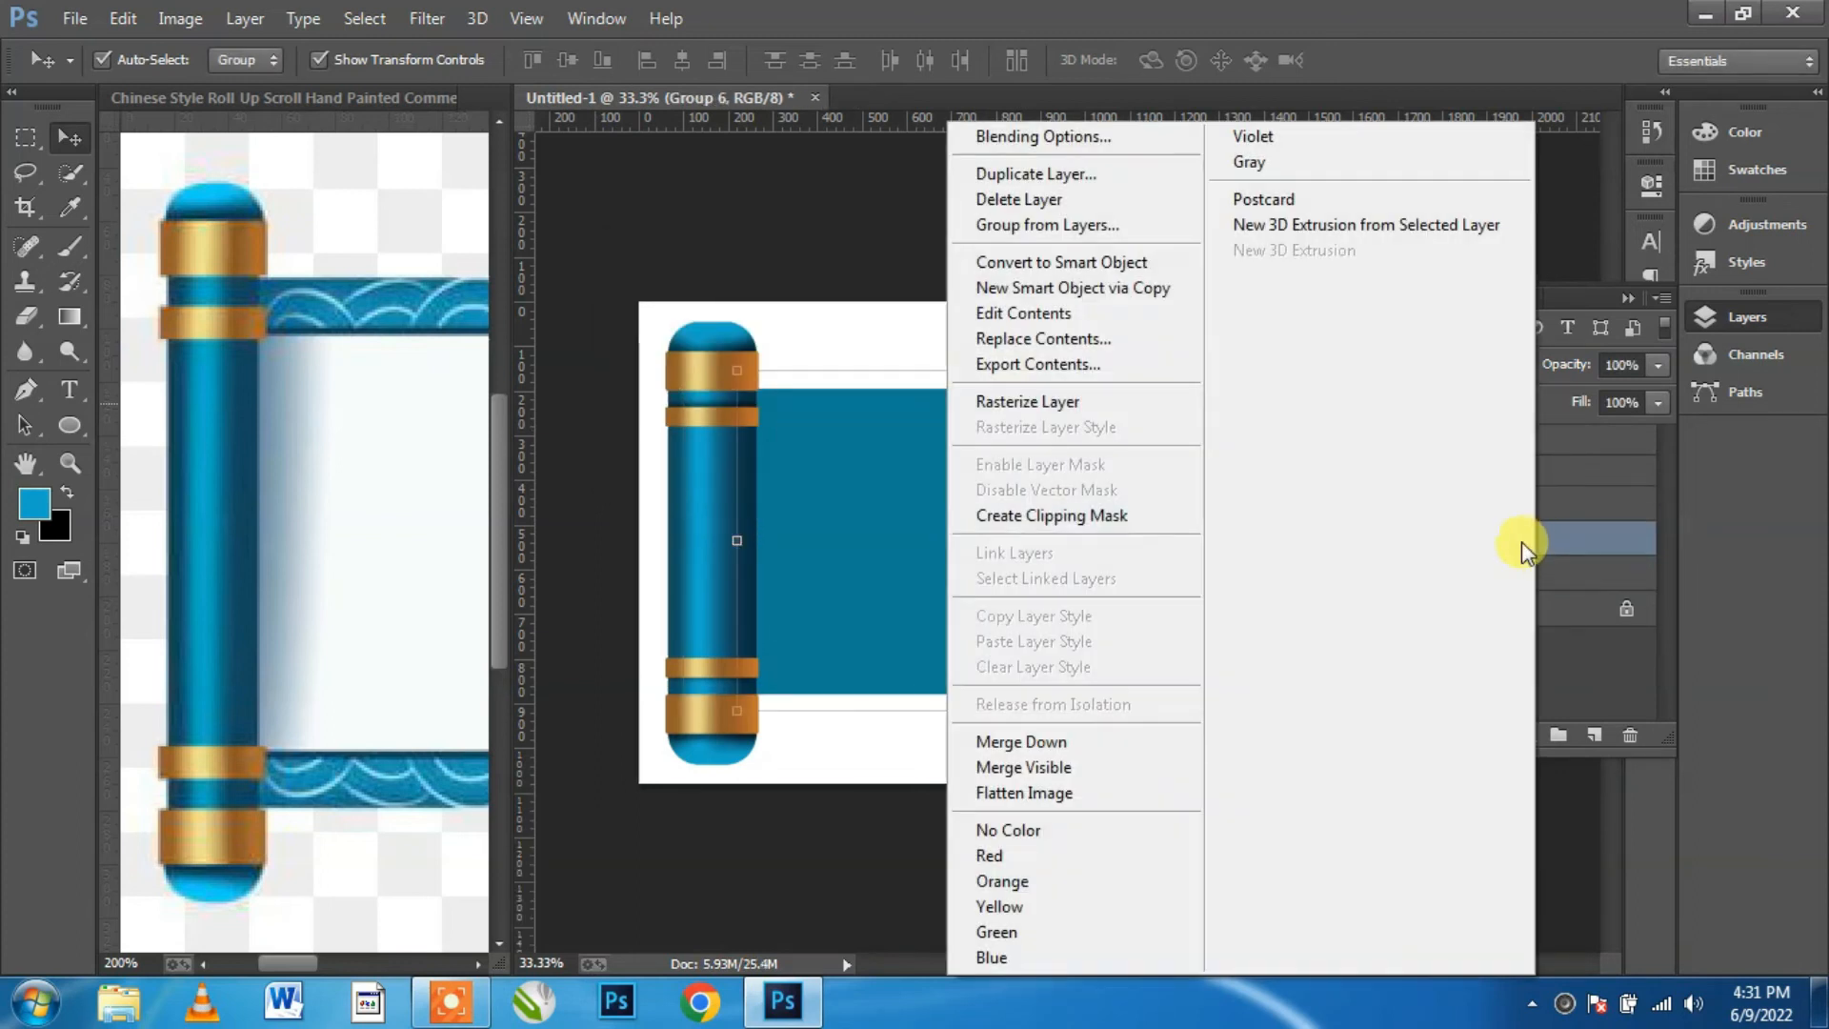
{"action": "left_click", "coordinate": [1137, 522]}
Step: Load the outline of the panel copy, Layer 3 copy, as a selection and set the foreground color to ffffff
{"action": "left_click", "coordinate": [1600, 500]}
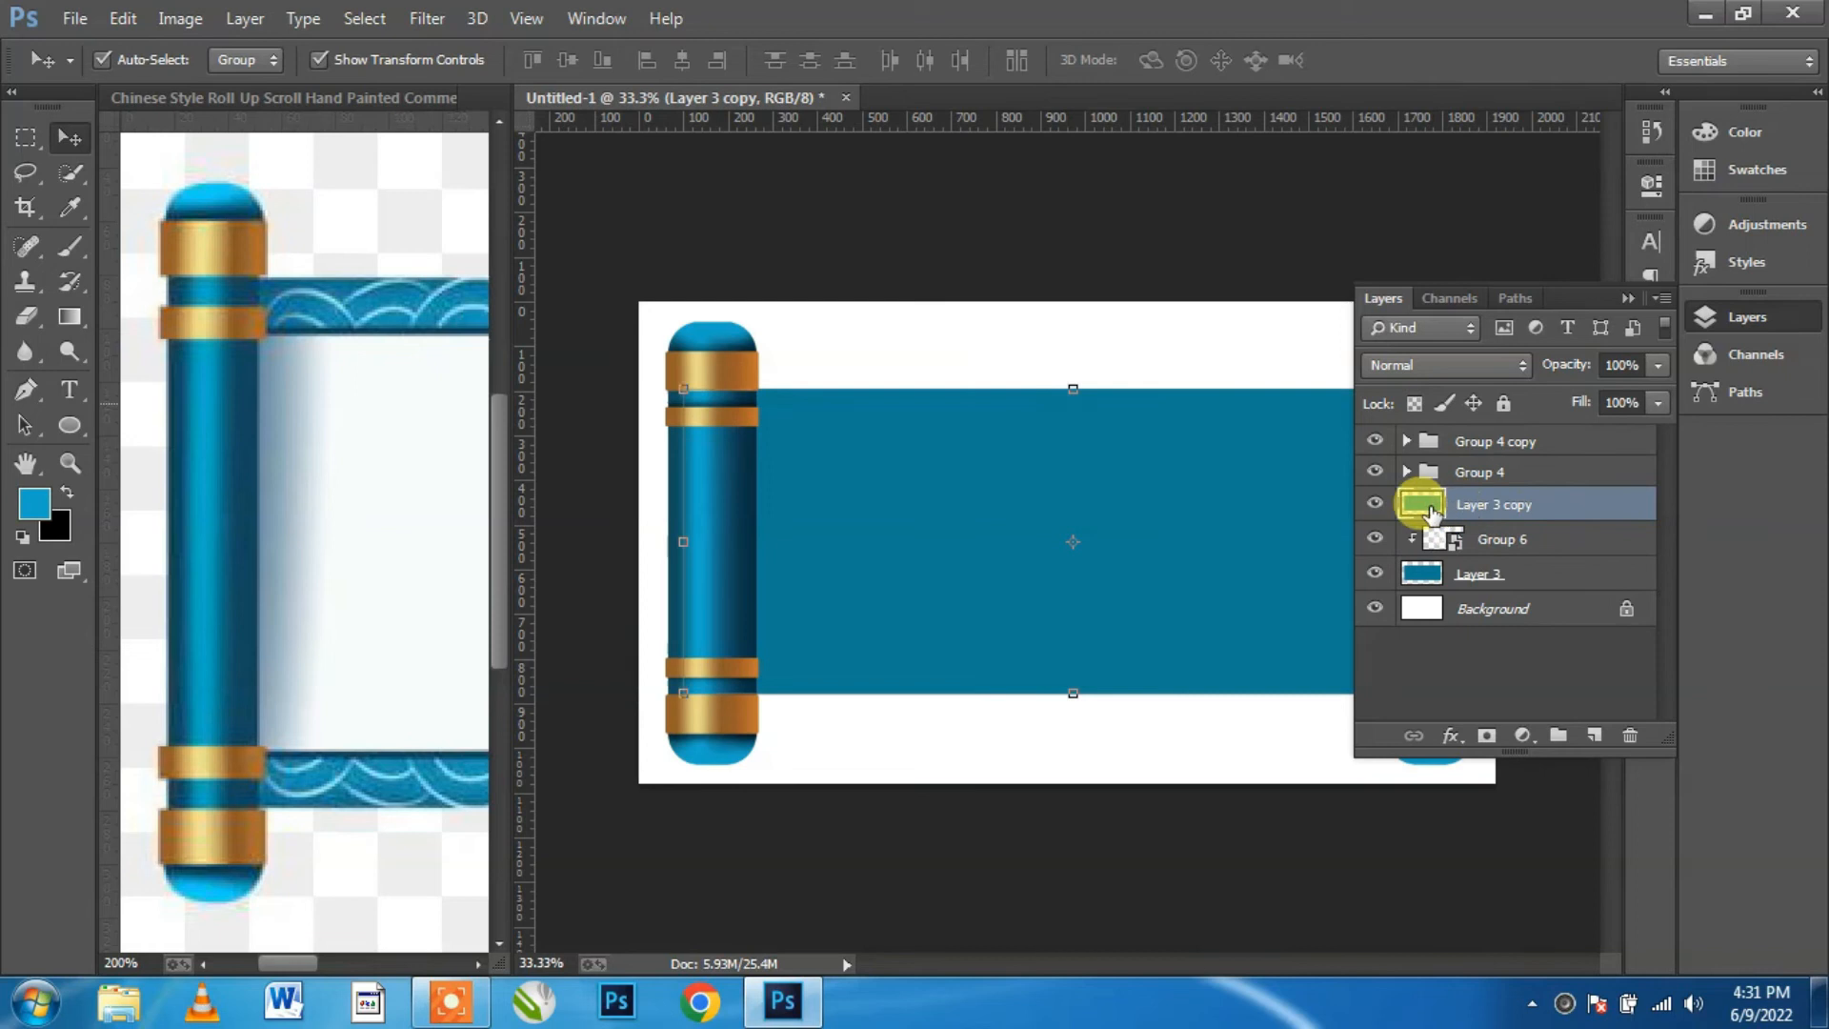
{"action": "left_click", "coordinate": [34, 502]}
{"action": "left_click", "coordinate": [719, 432]}
{"action": "type", "text": "ffffff"}
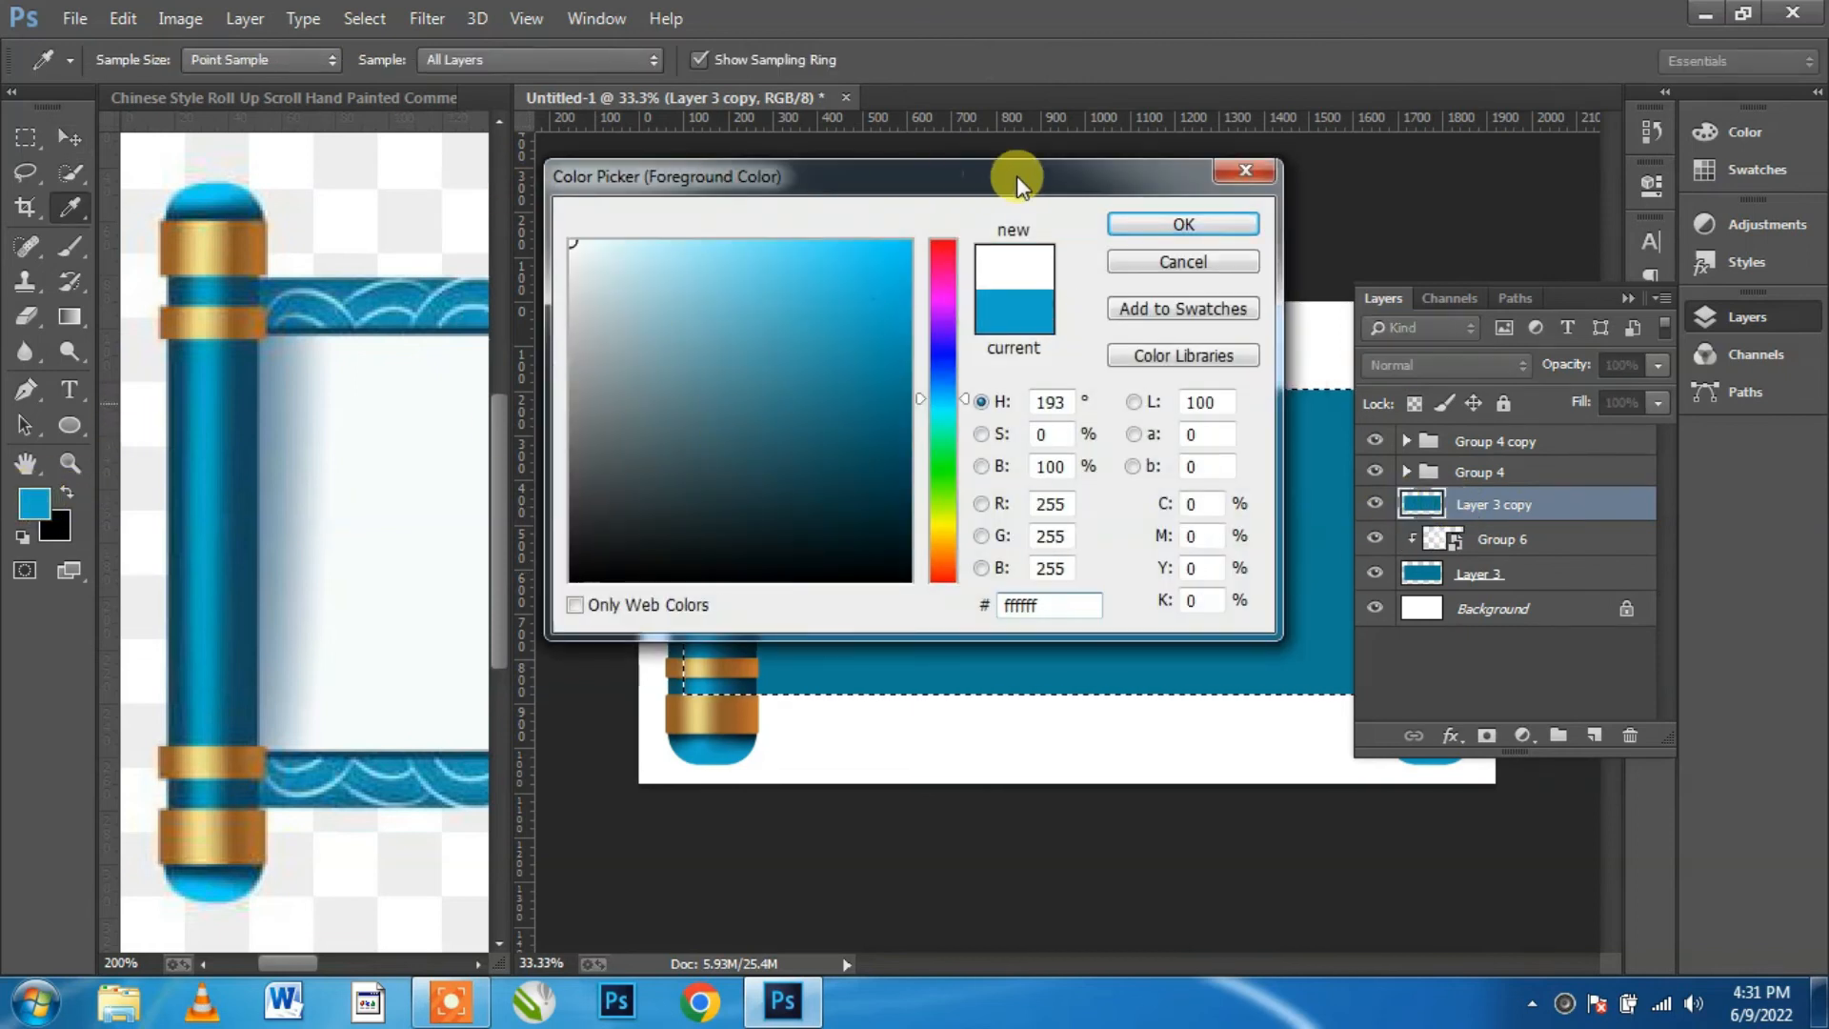
{"action": "left_click", "coordinate": [1171, 225]}
{"action": "key", "text": "v"}
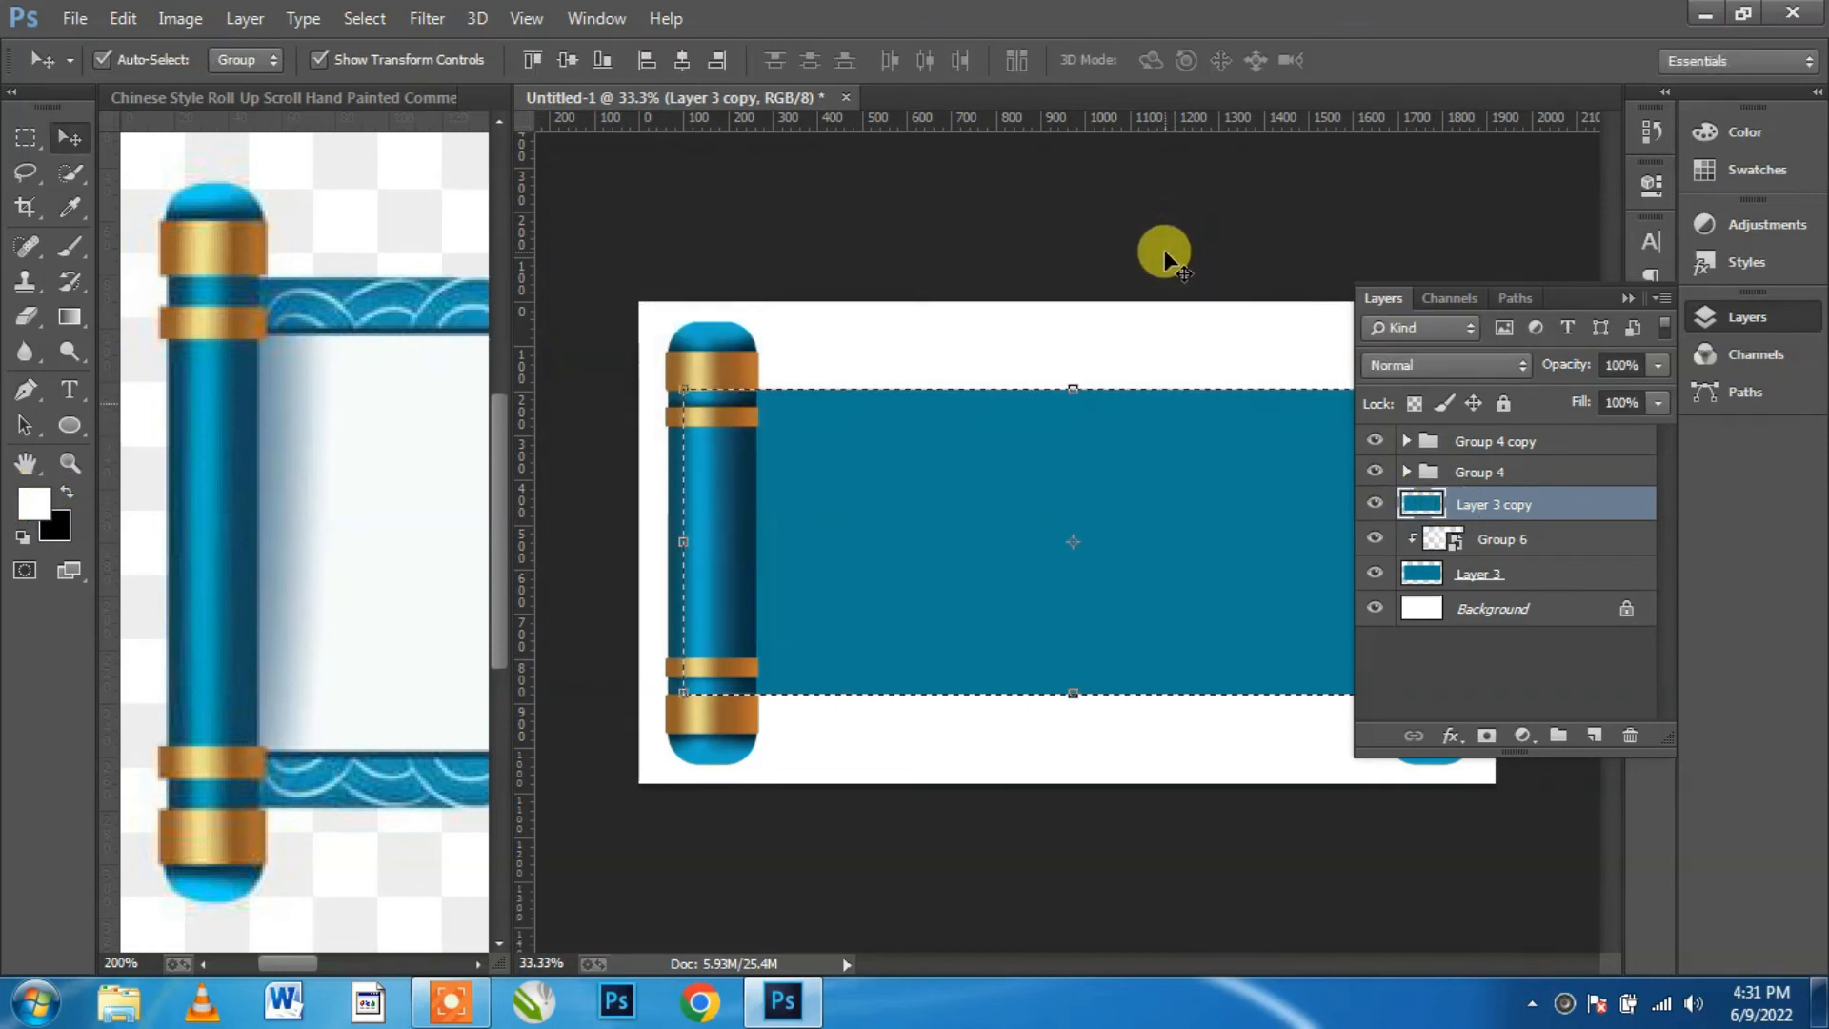
Step: Reduce the panel copy's height to about 75.73% around its center and fill it with the white foreground color
{"action": "left_click", "coordinate": [1624, 298]}
{"action": "left_click_drag", "start_coordinate": [1070, 687], "coordinate": [1059, 655]}
{"action": "key", "text": "Escape"}
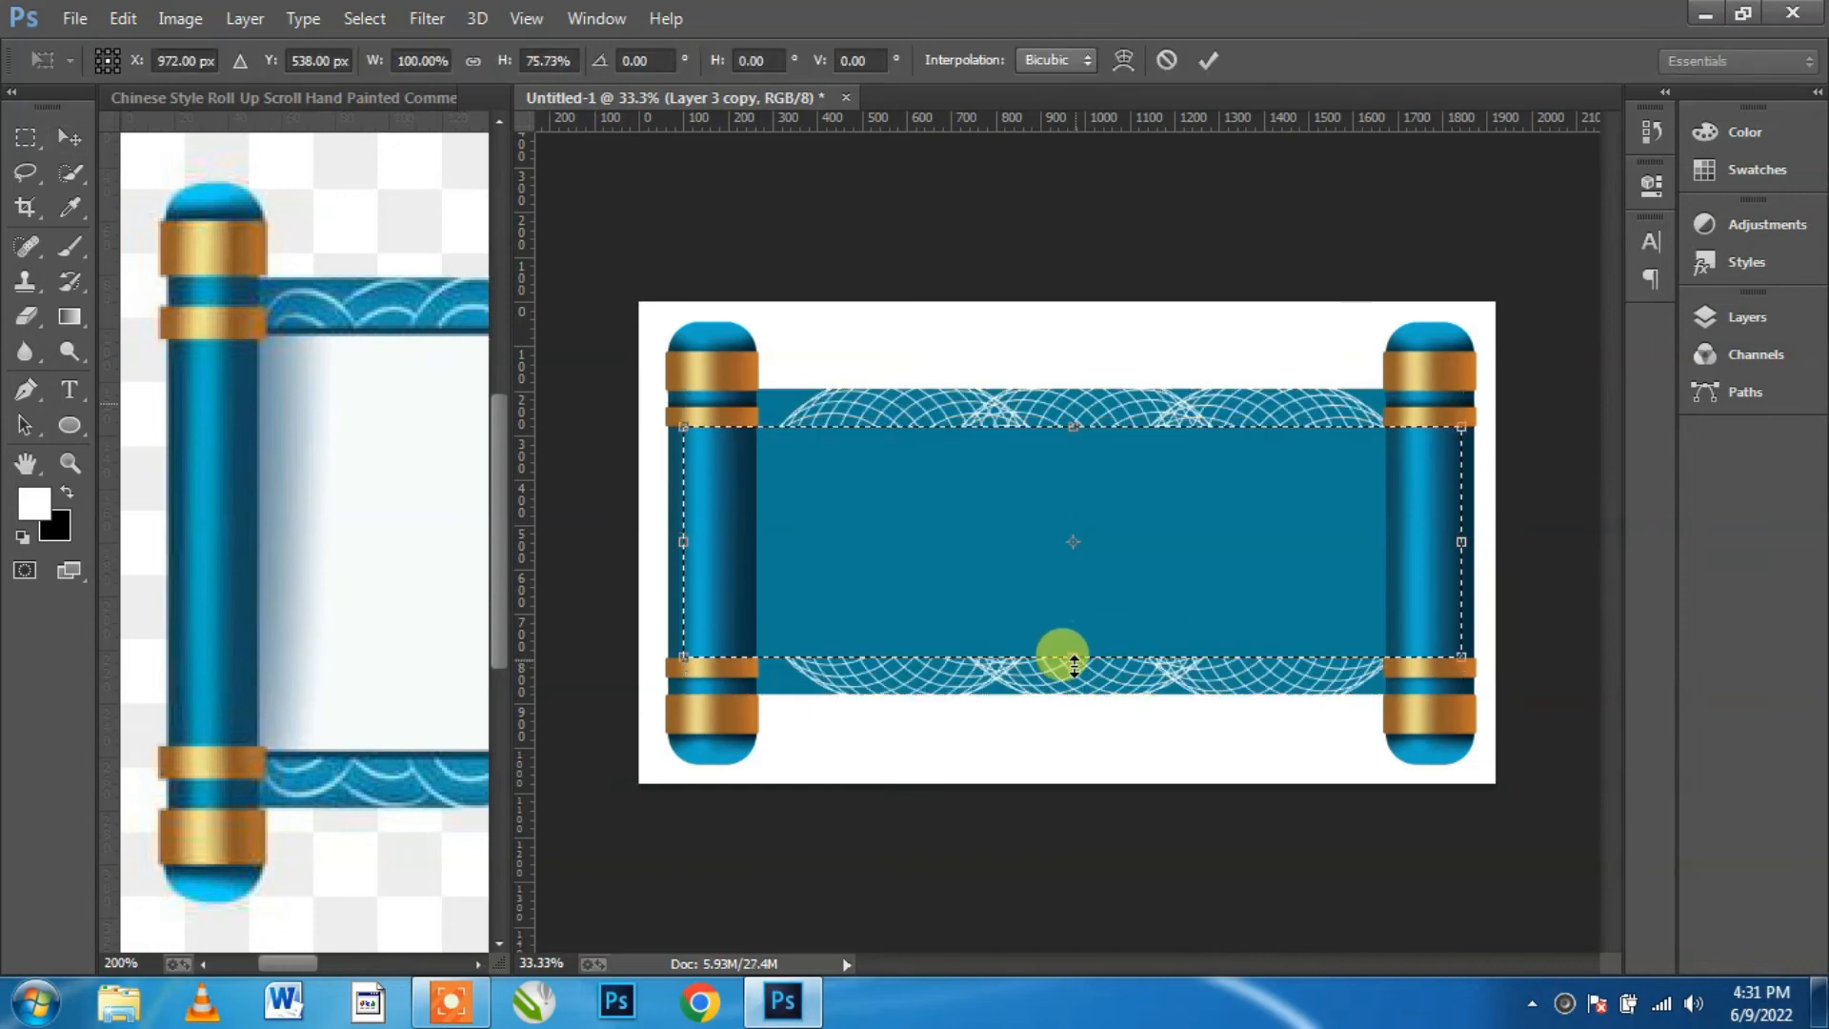
{"action": "left_click", "coordinate": [1206, 63]}
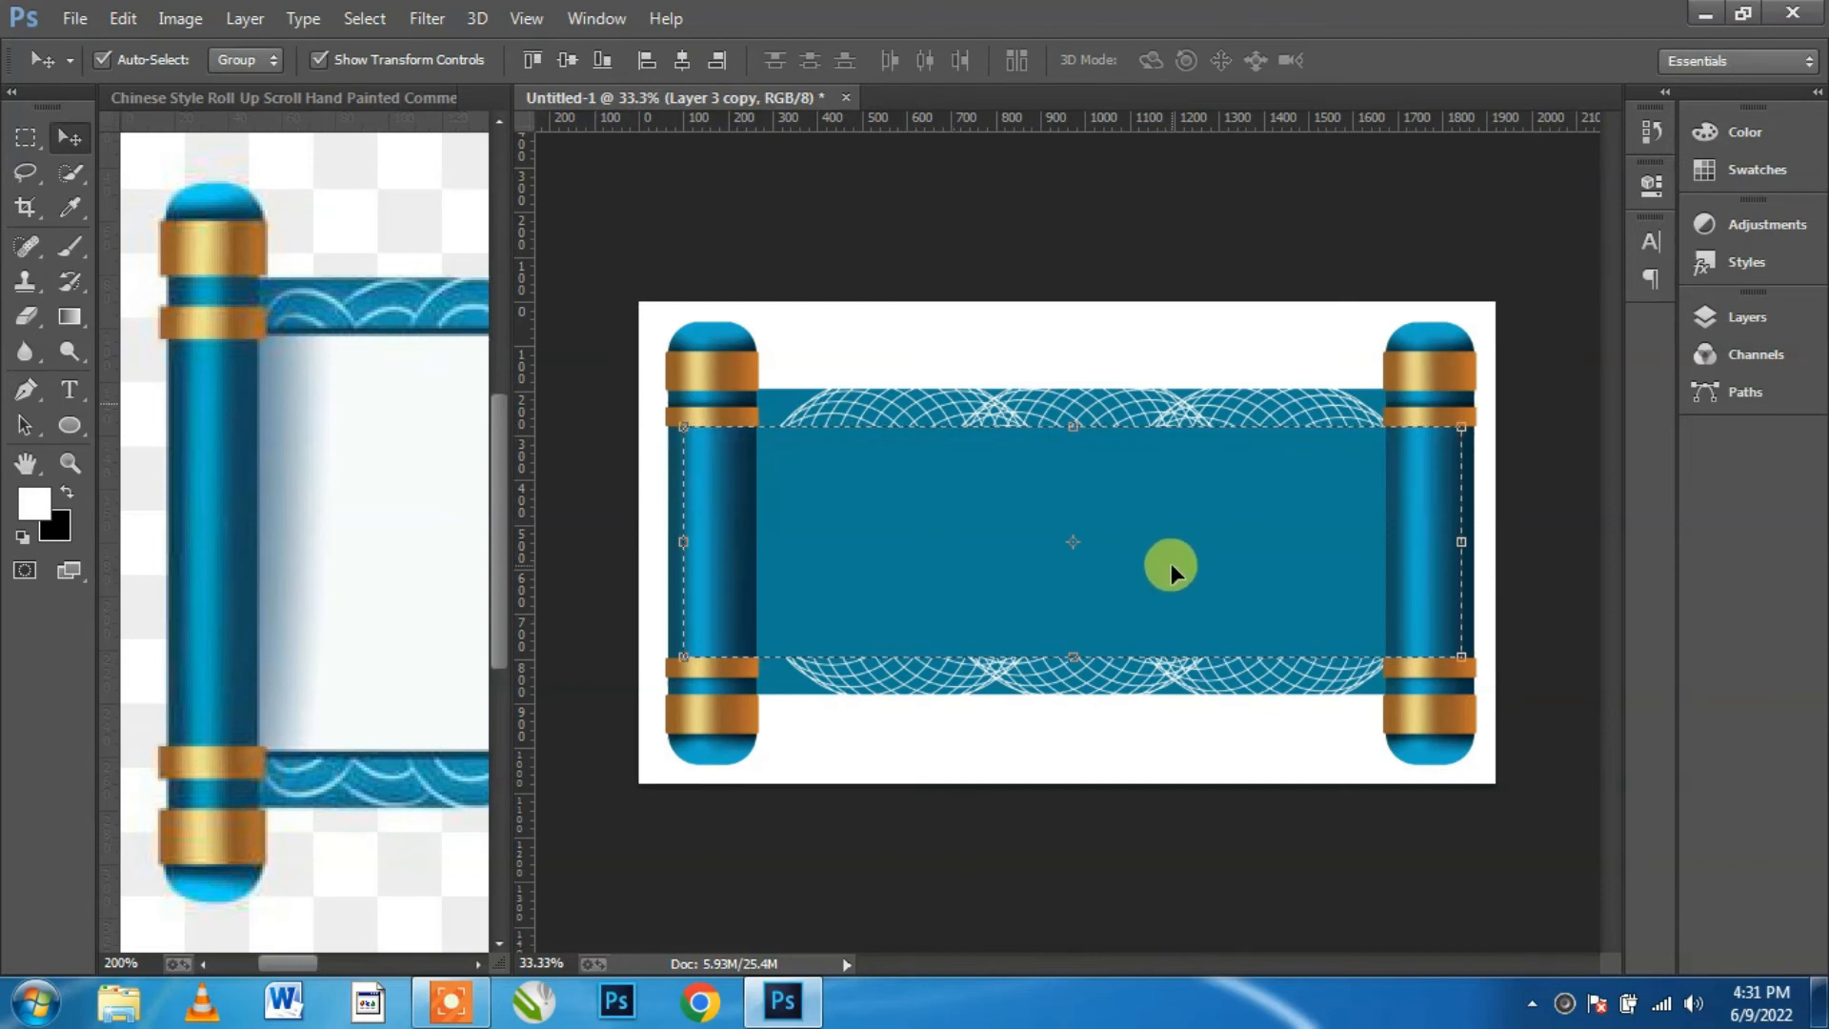
{"action": "key", "text": "alt+Delete"}
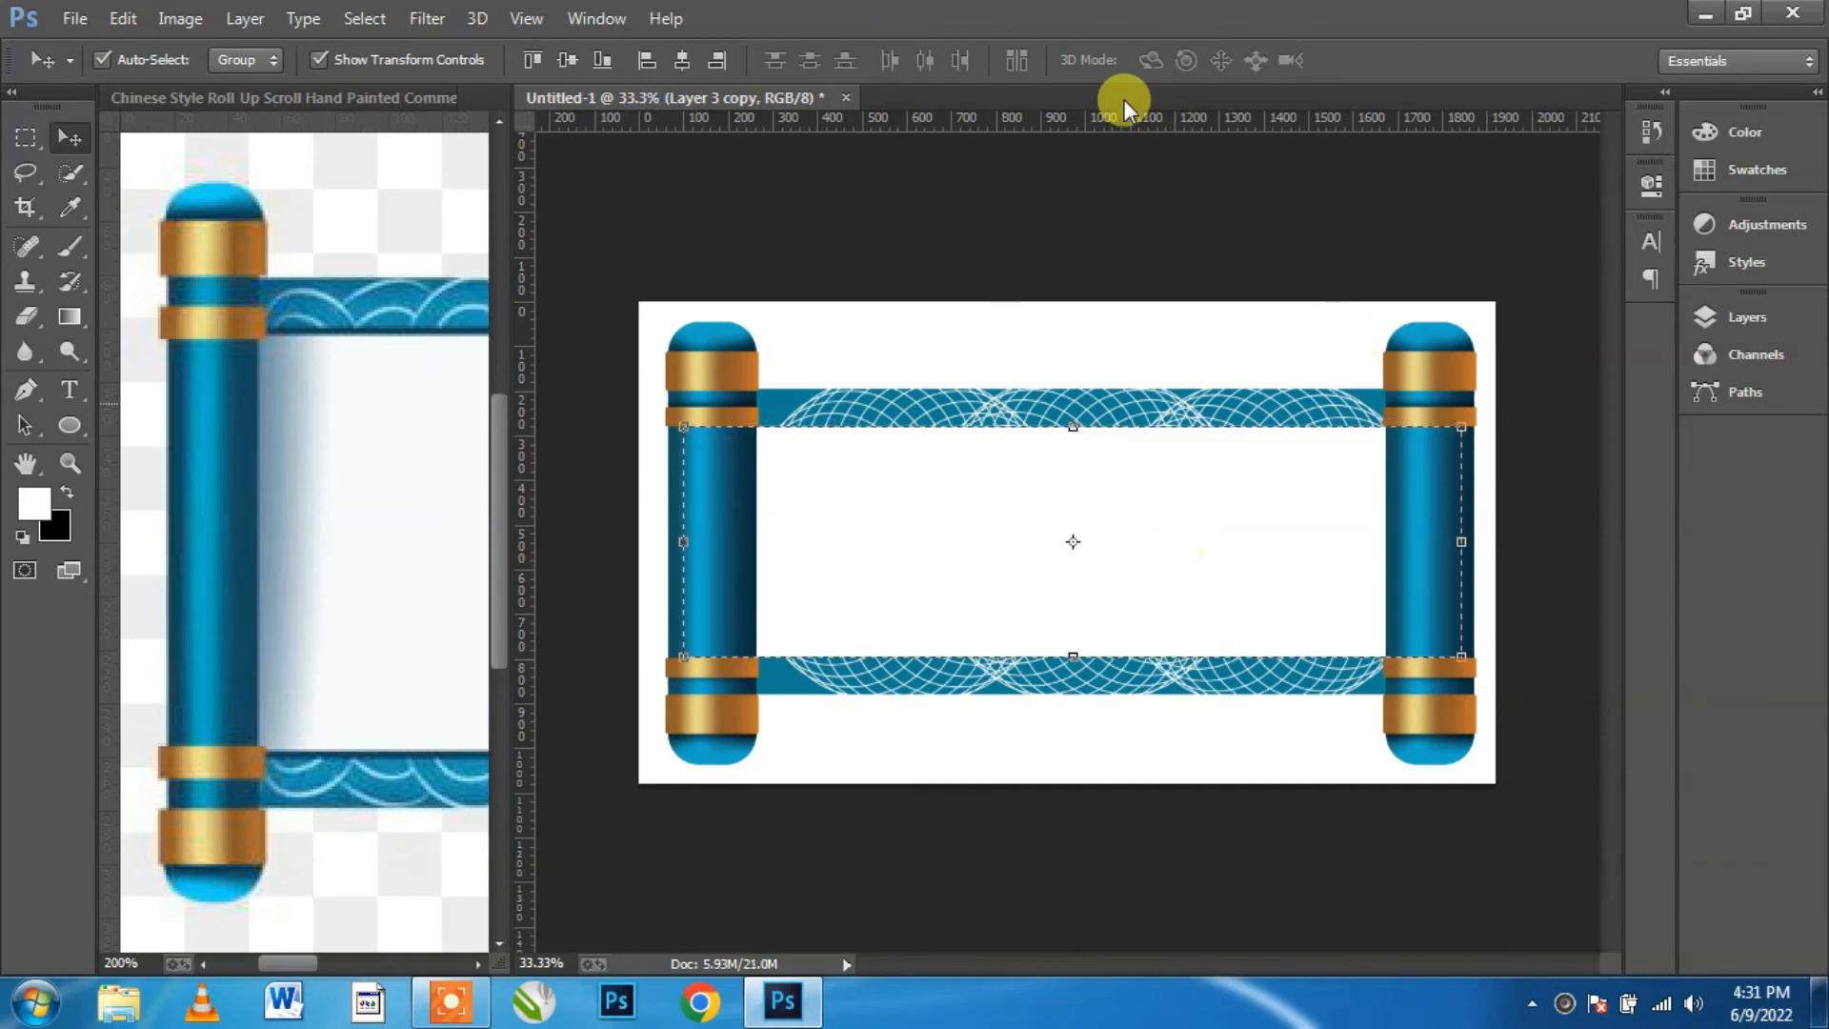
Step: Clear the selection and add a linear Gradient Overlay with a 0° angle to the panel copy, Layer 3 copy
{"action": "left_click", "coordinate": [363, 18]}
{"action": "left_click", "coordinate": [390, 70]}
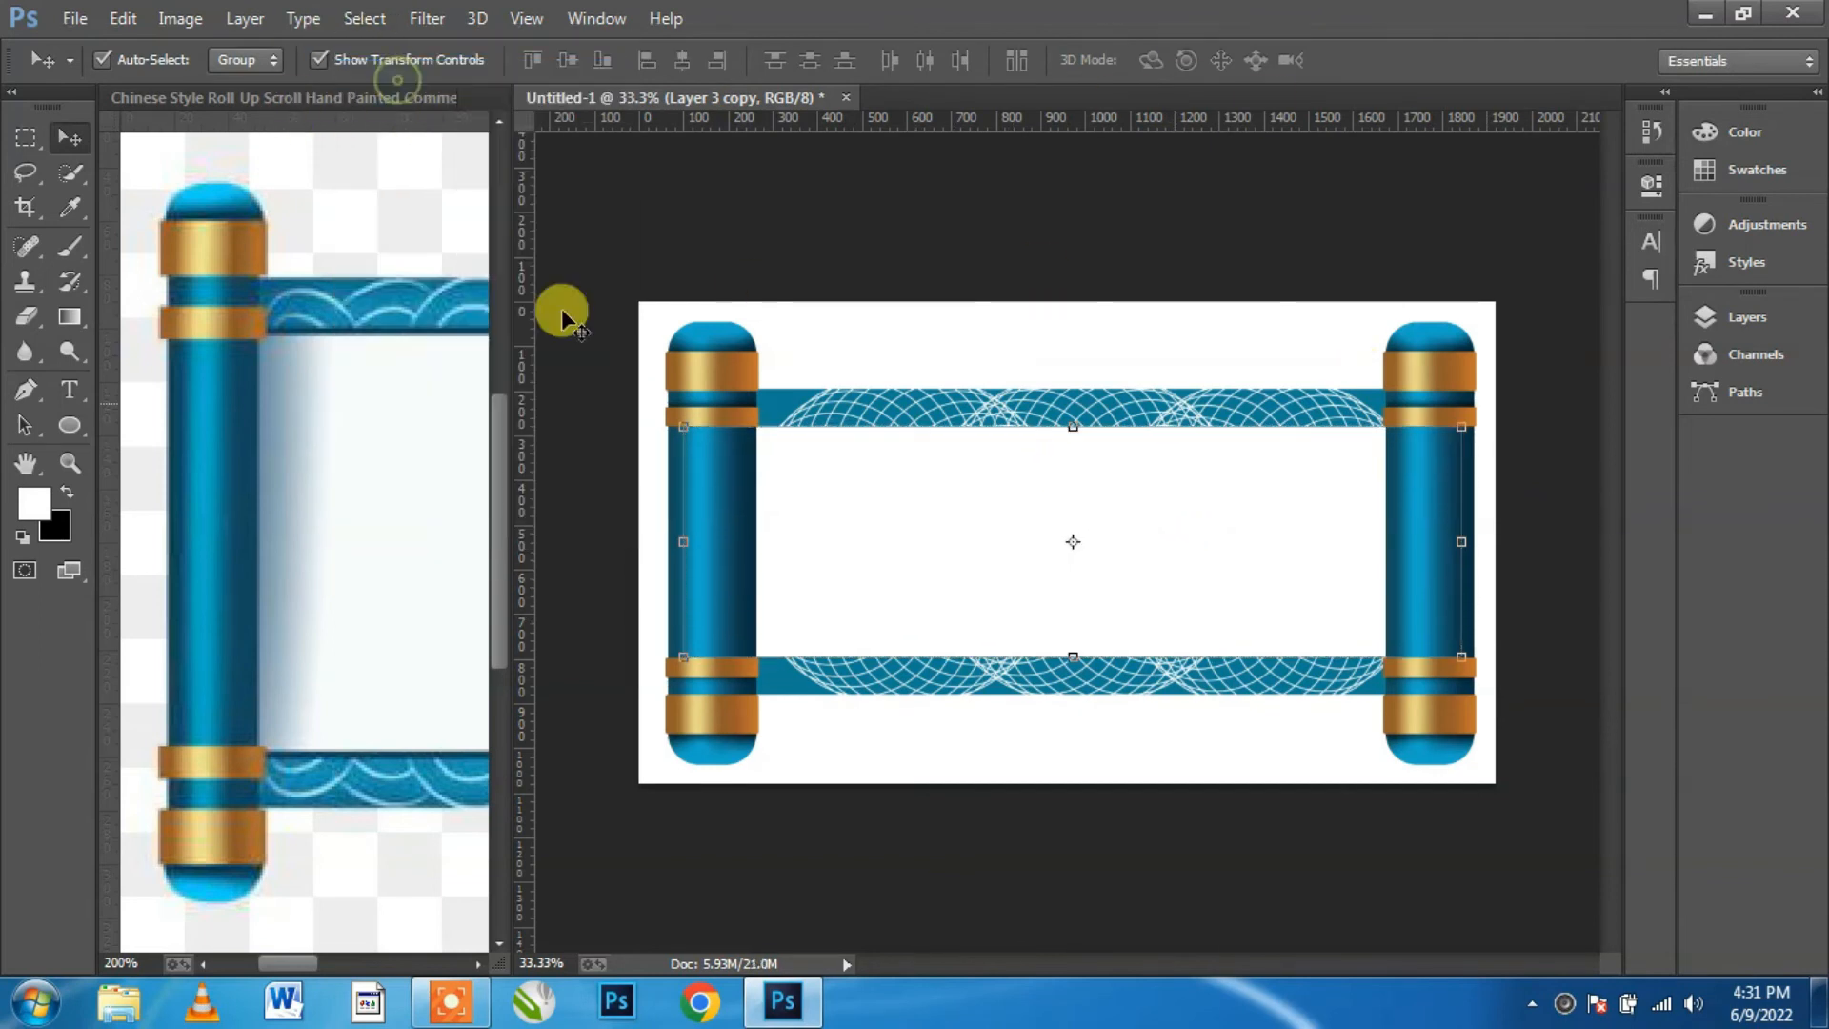
{"action": "key", "text": "ctrl+plus"}
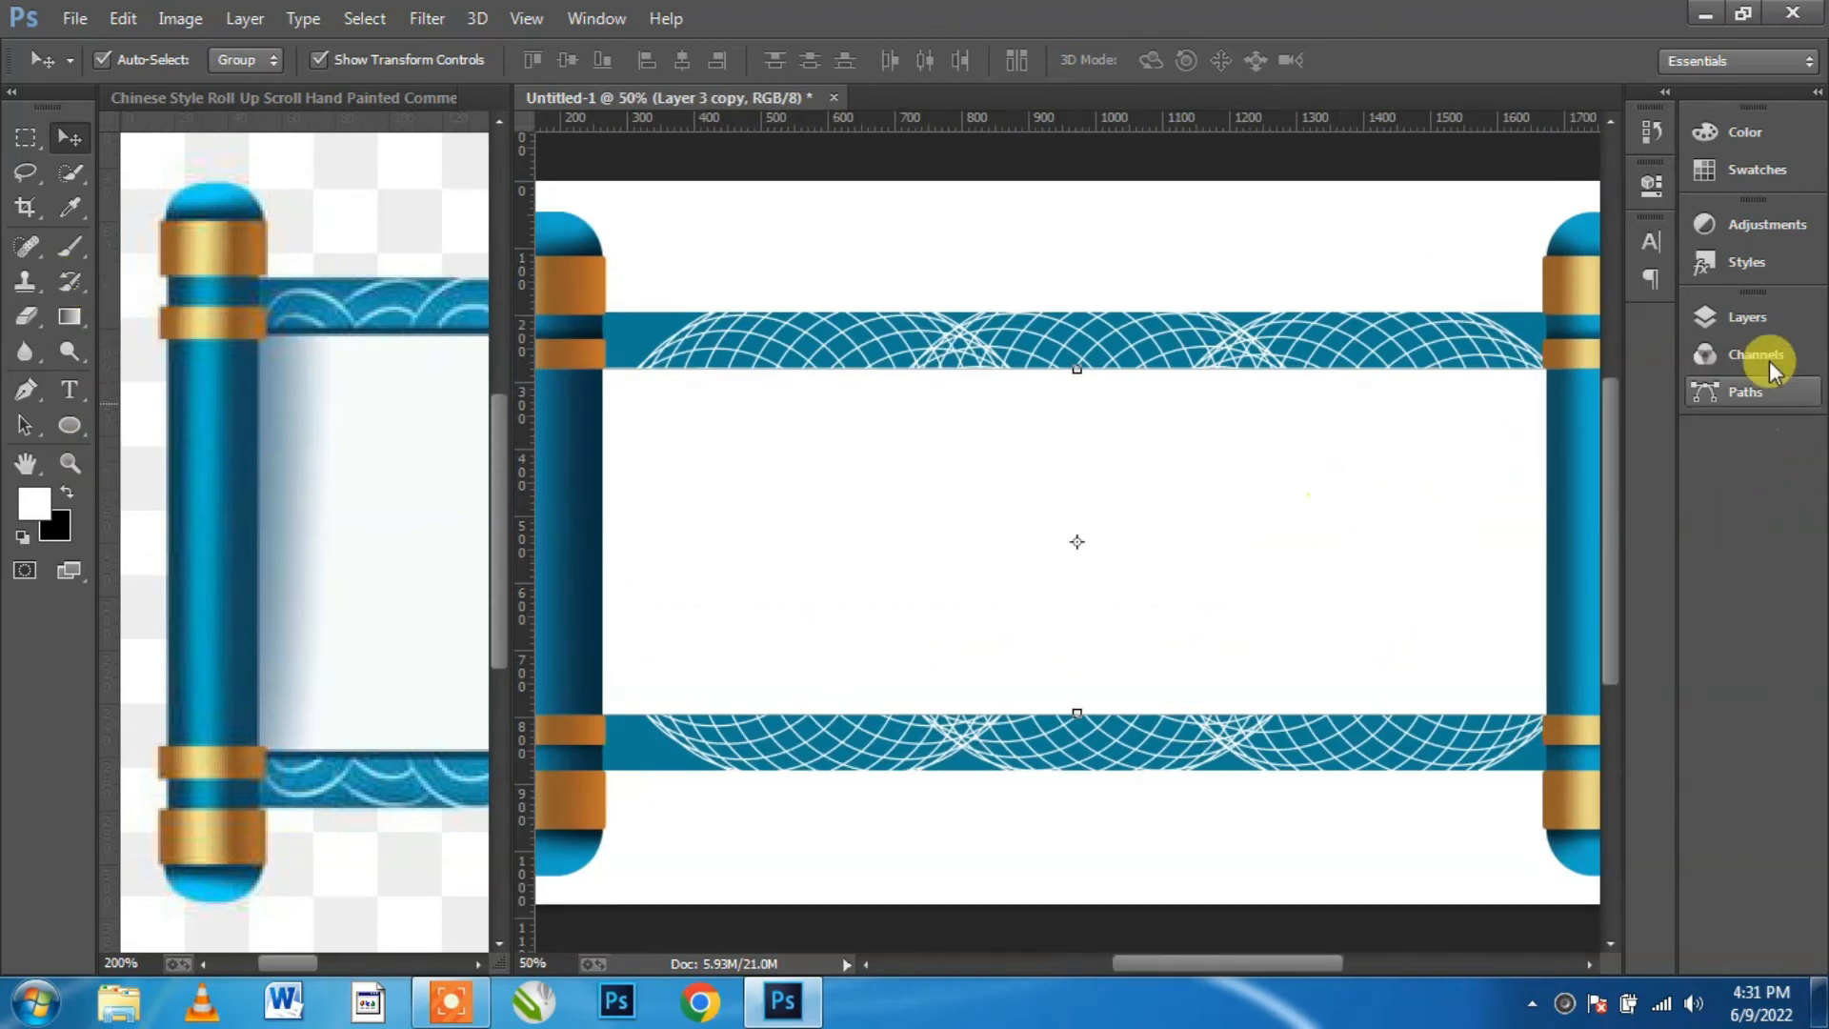
{"action": "left_click", "coordinate": [1747, 316]}
{"action": "left_click", "coordinate": [1448, 734]}
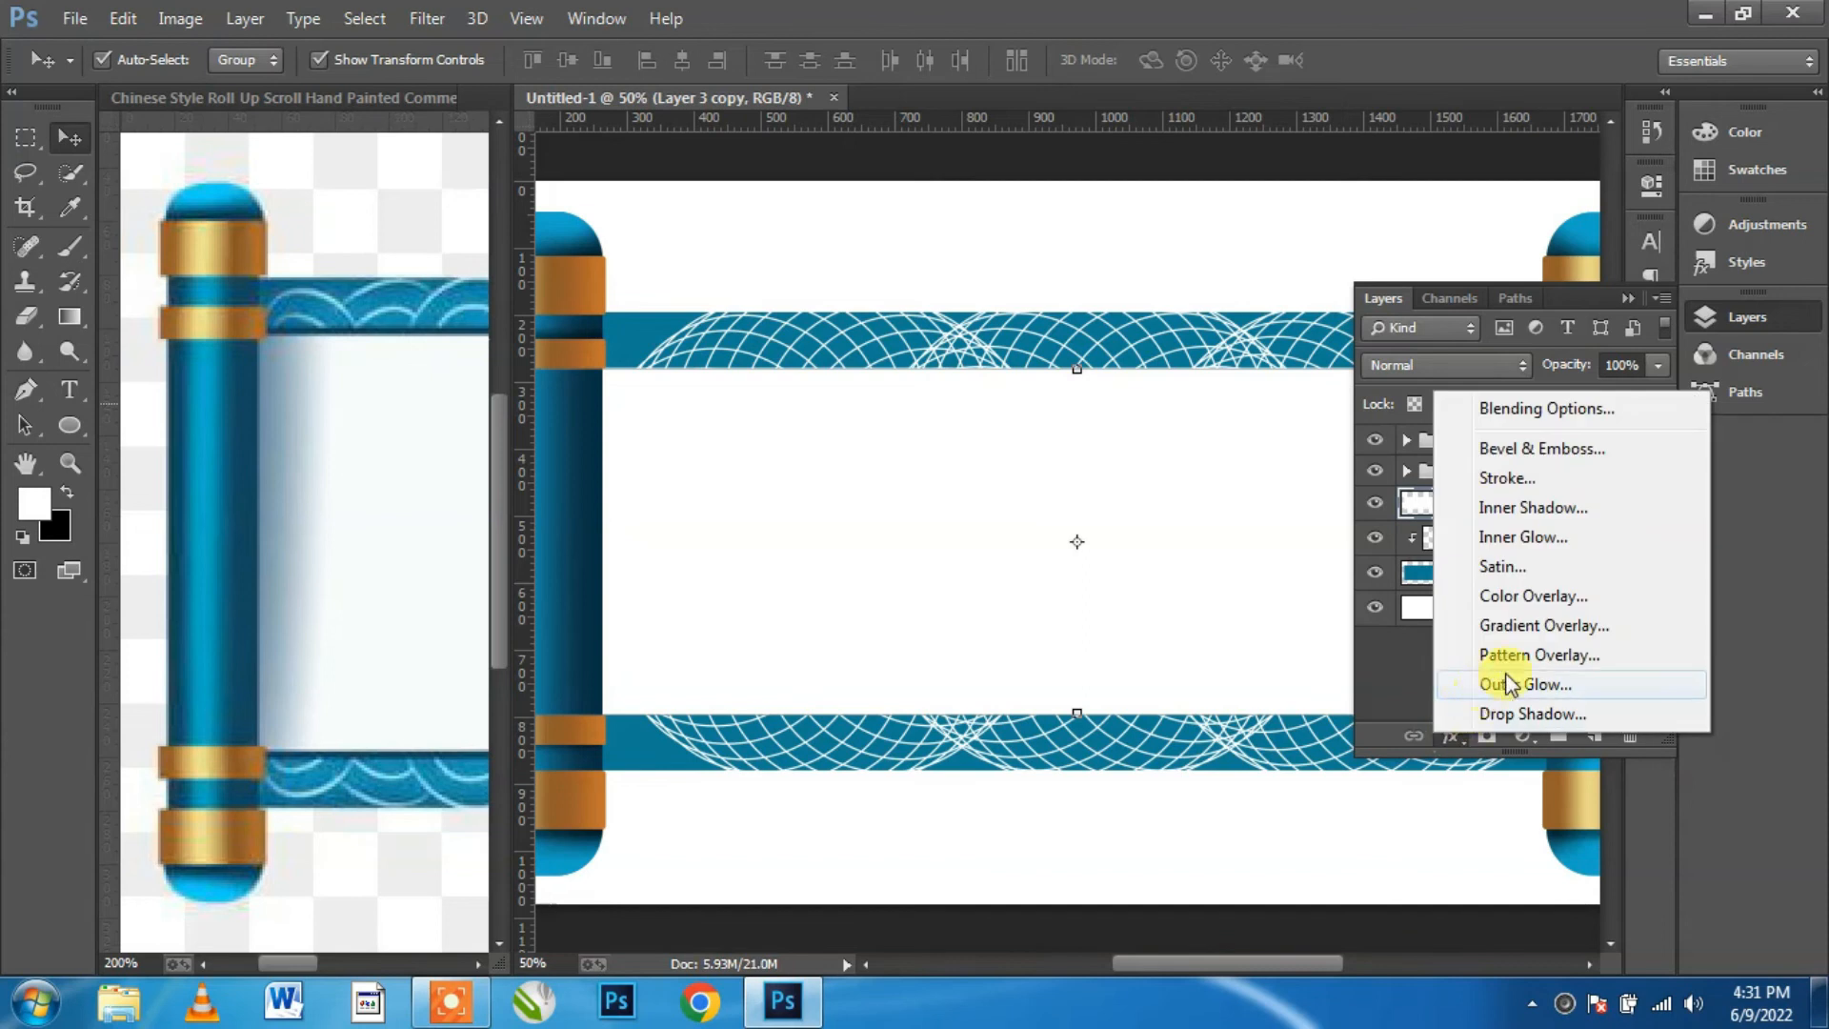
{"action": "left_click", "coordinate": [1570, 629]}
{"action": "left_click_drag", "start_coordinate": [1295, 483], "coordinate": [1454, 522]}
{"action": "type", "text": "0"}
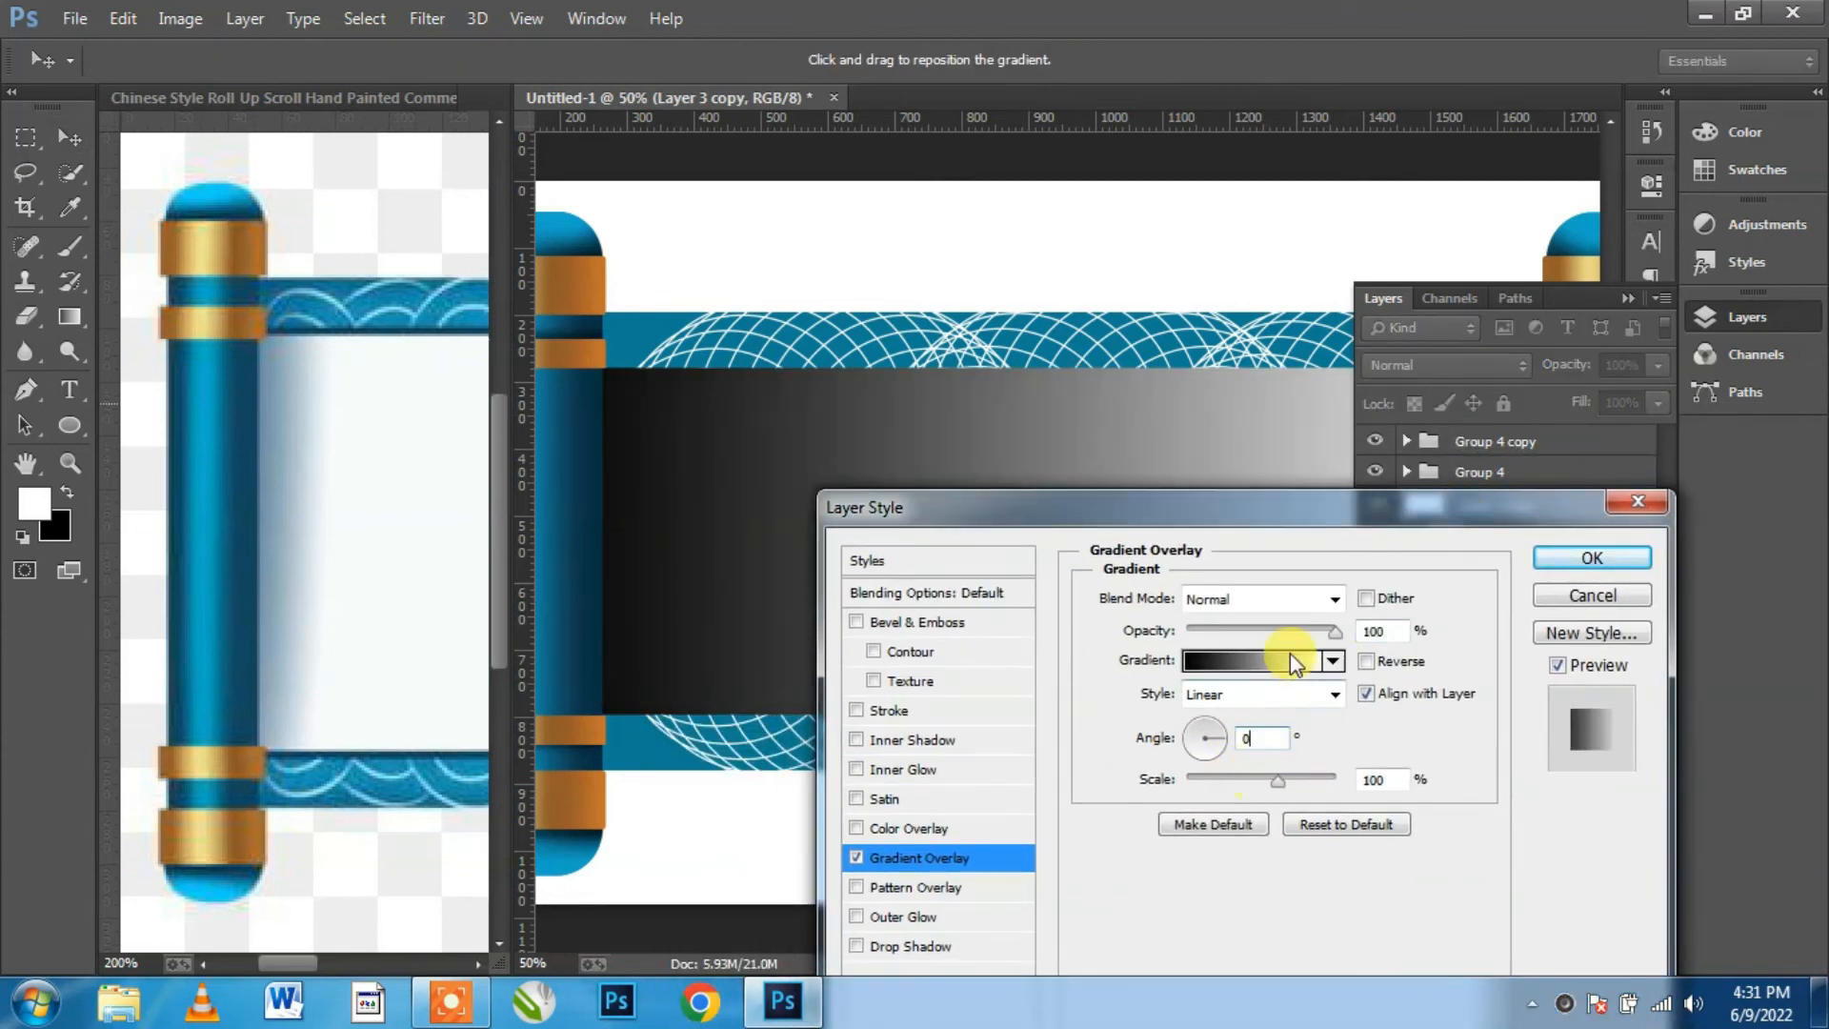
Step: Set both end color stops of the overlay gradient to the dark brown sampled from the reference image's upper gold band
{"action": "left_click", "coordinate": [1258, 660]}
{"action": "left_click", "coordinate": [1741, 777]}
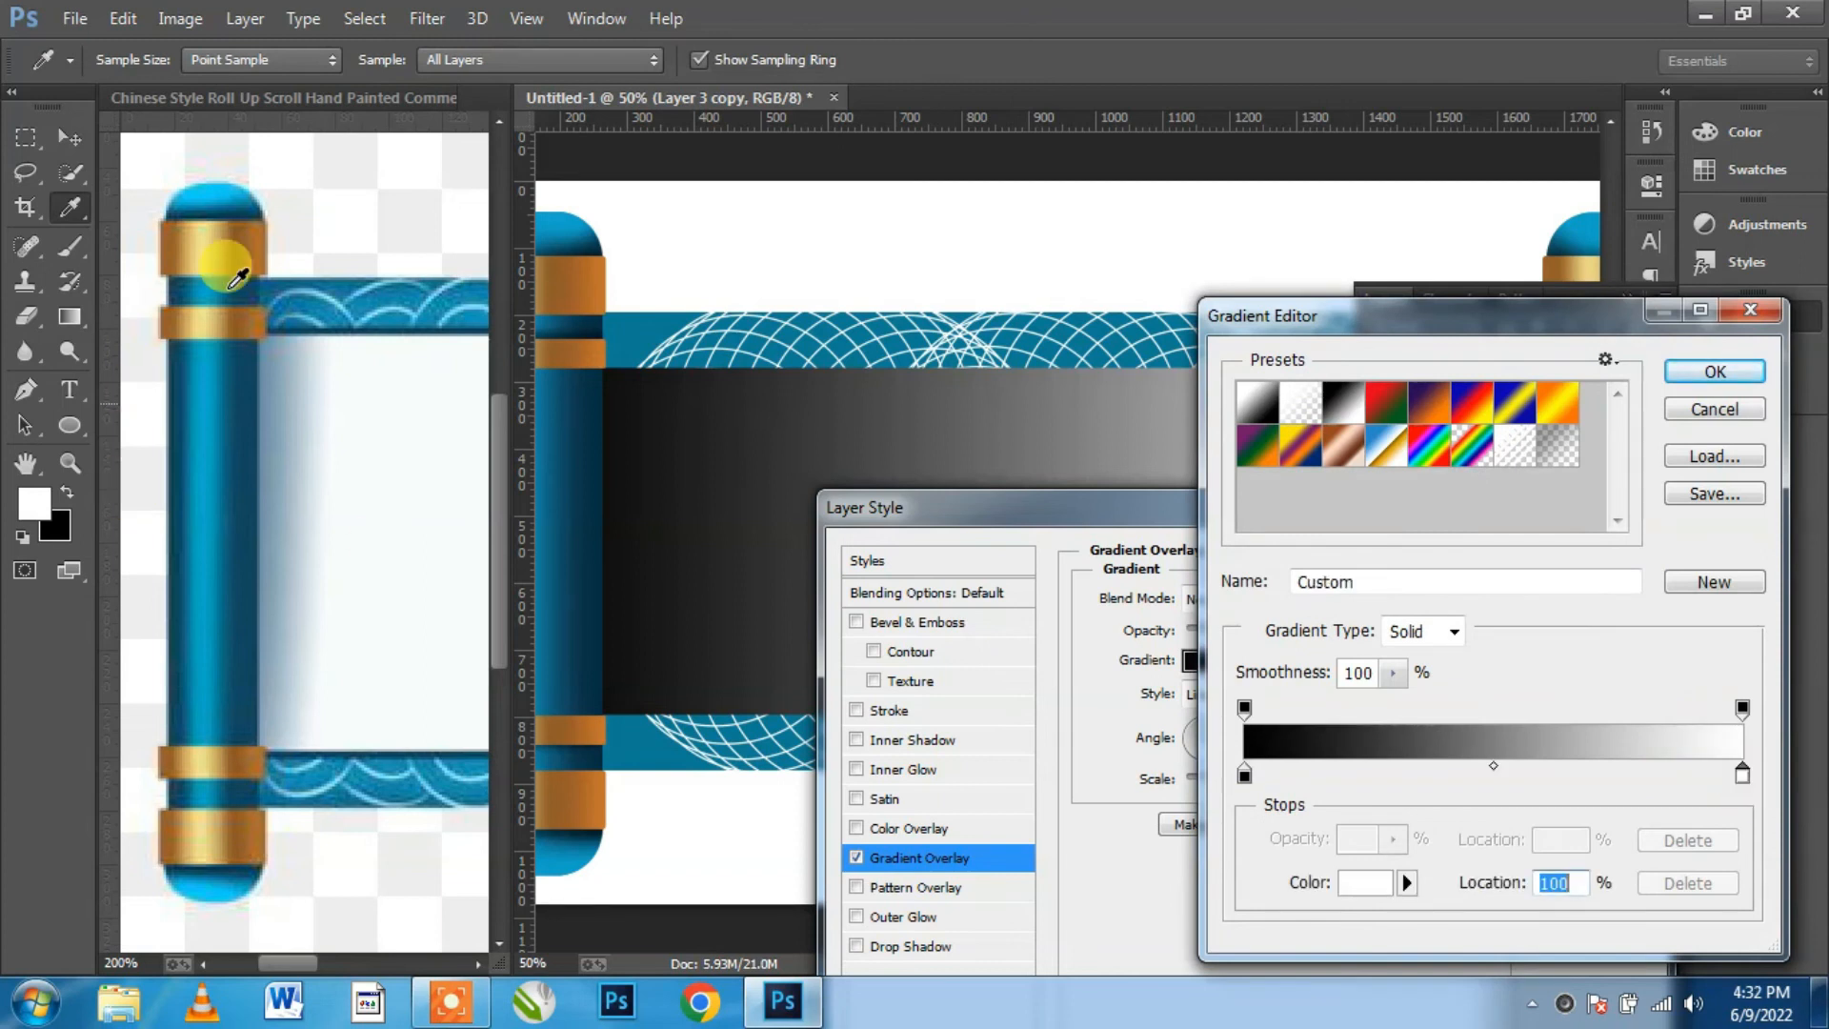
{"action": "left_click", "coordinate": [241, 243]}
{"action": "left_click", "coordinate": [1244, 776]}
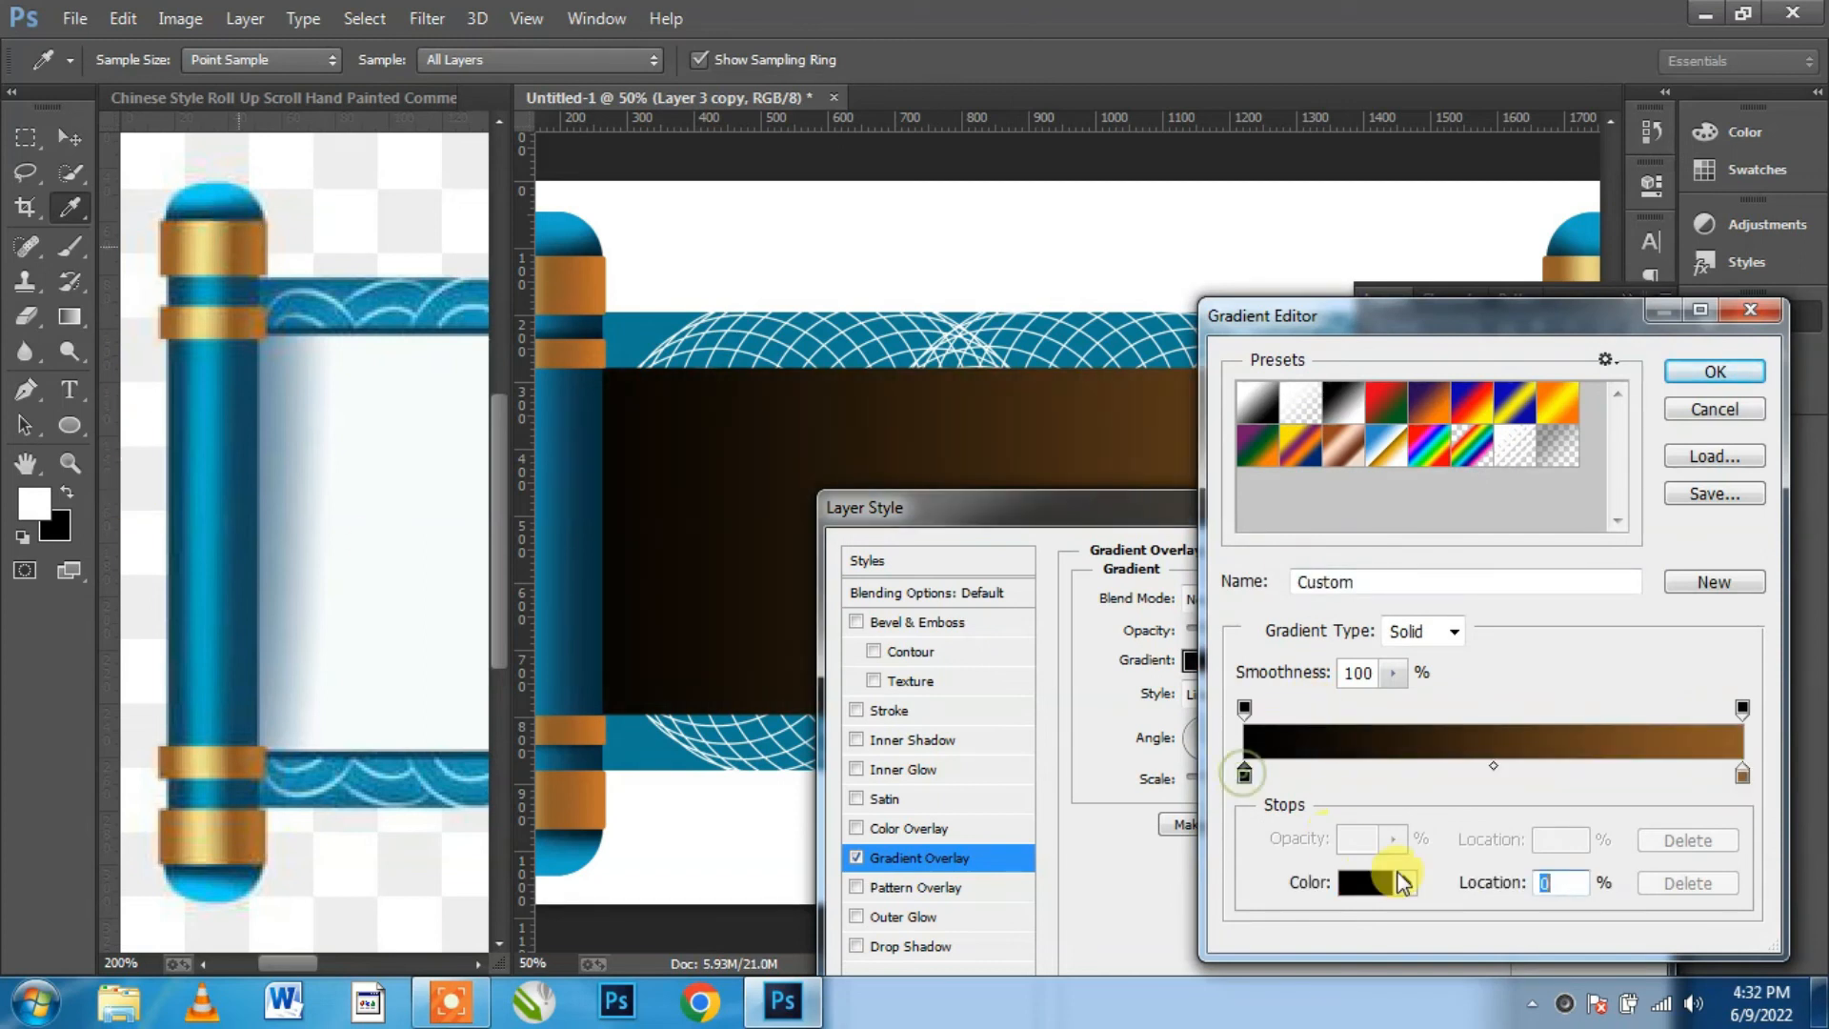
{"action": "left_click", "coordinate": [1366, 883]}
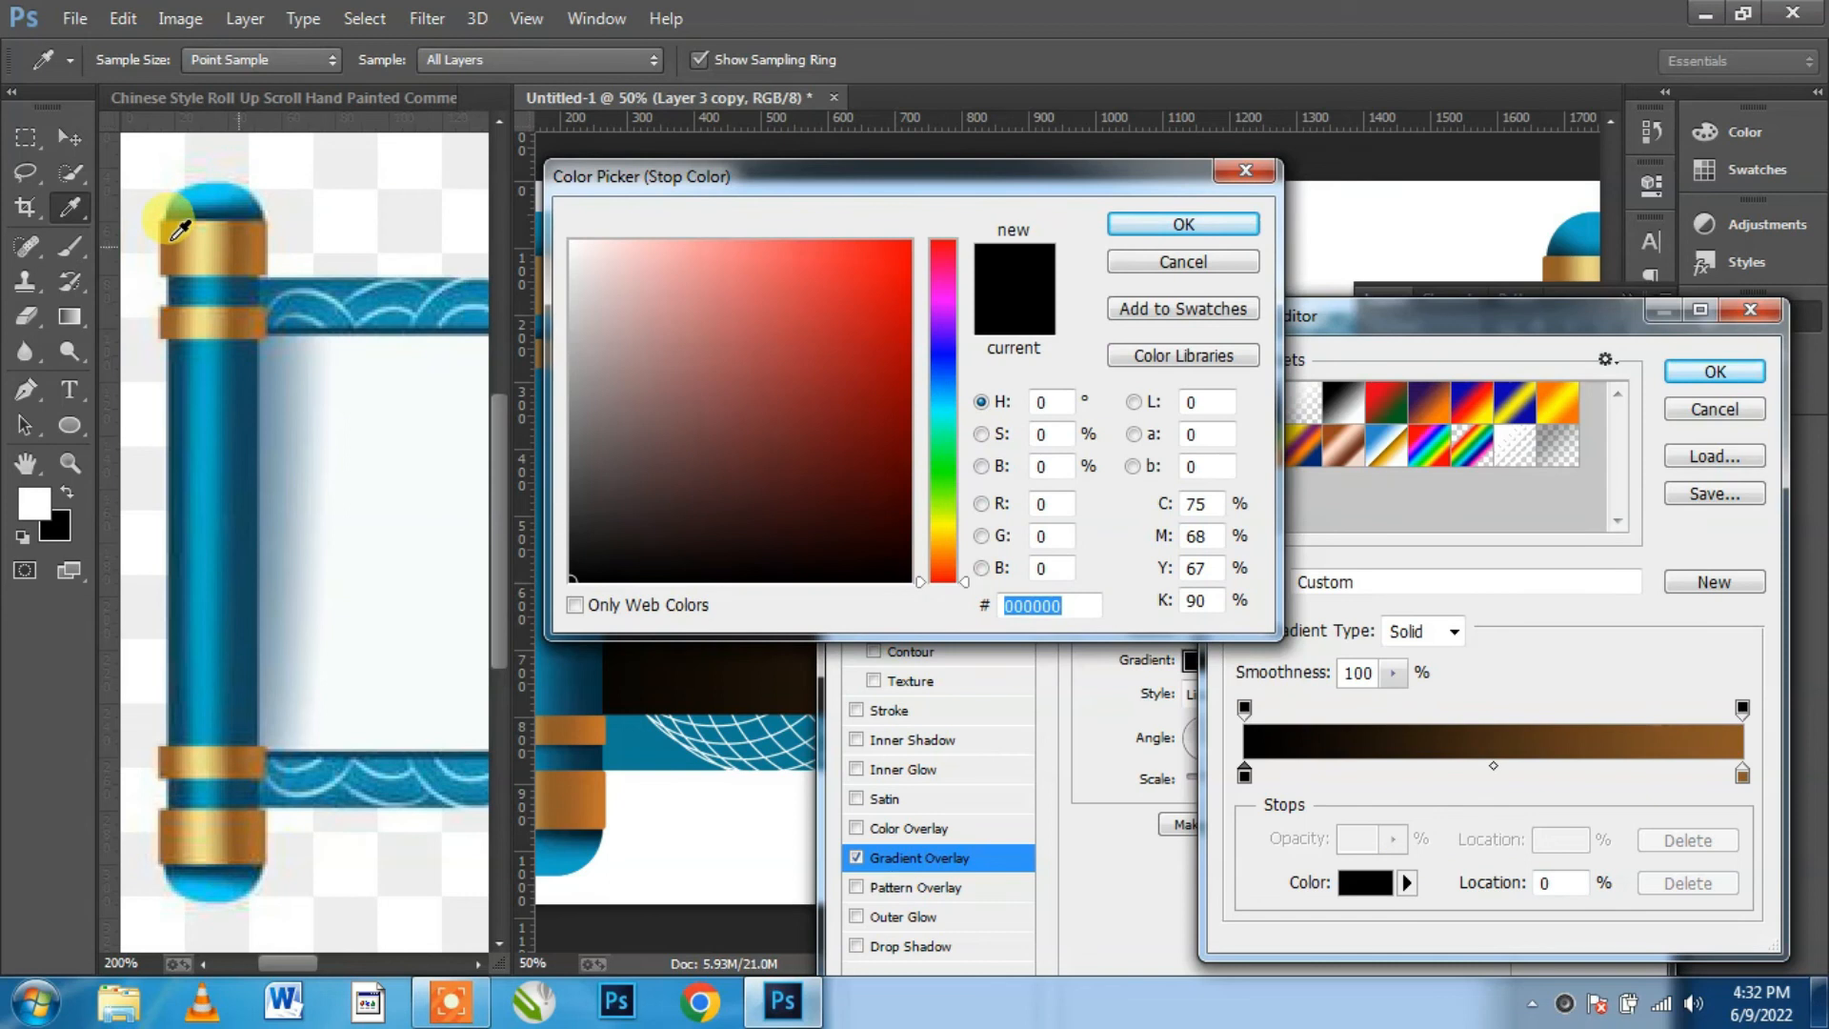
{"action": "left_click", "coordinate": [179, 230]}
{"action": "left_click", "coordinate": [1171, 225]}
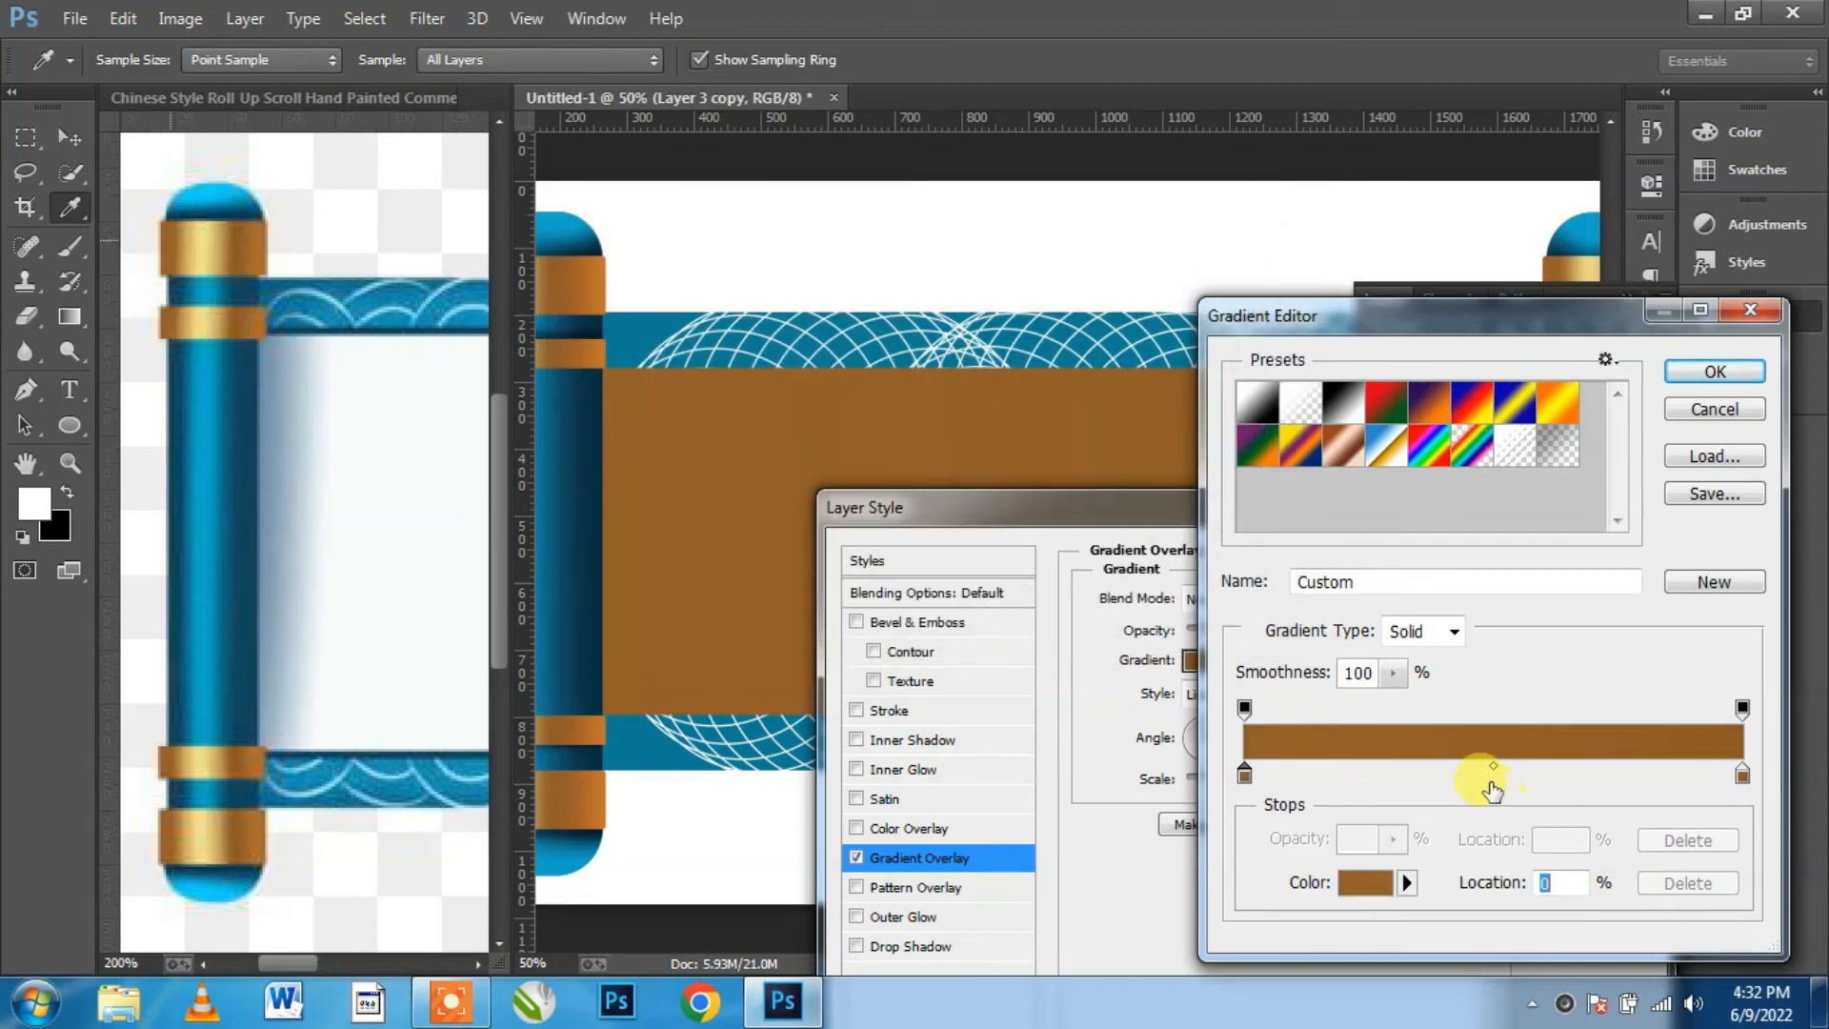
Step: Add a middle gradient stop at 49% in light gold f0e18c, sampled from the reference band, and apply the overlay
{"action": "left_click", "coordinate": [1357, 883]}
{"action": "left_click", "coordinate": [200, 243]}
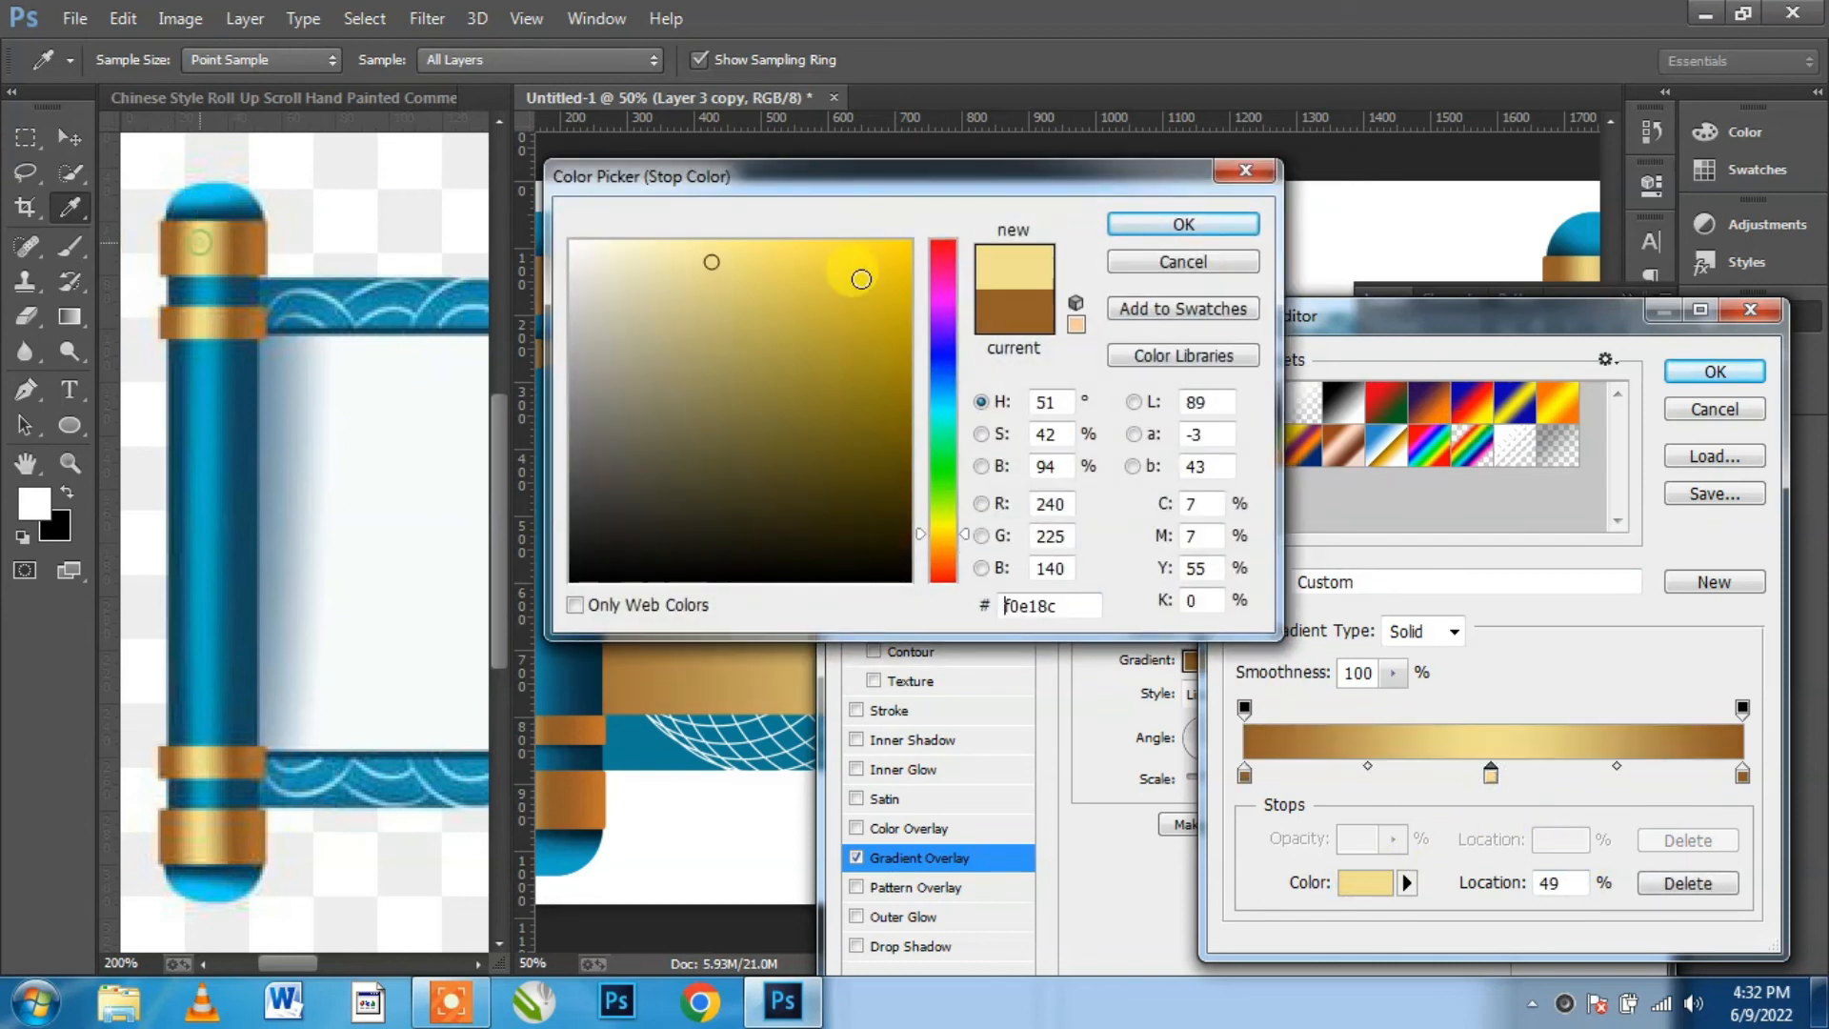
{"action": "left_click", "coordinate": [1182, 227]}
{"action": "left_click", "coordinate": [1713, 366]}
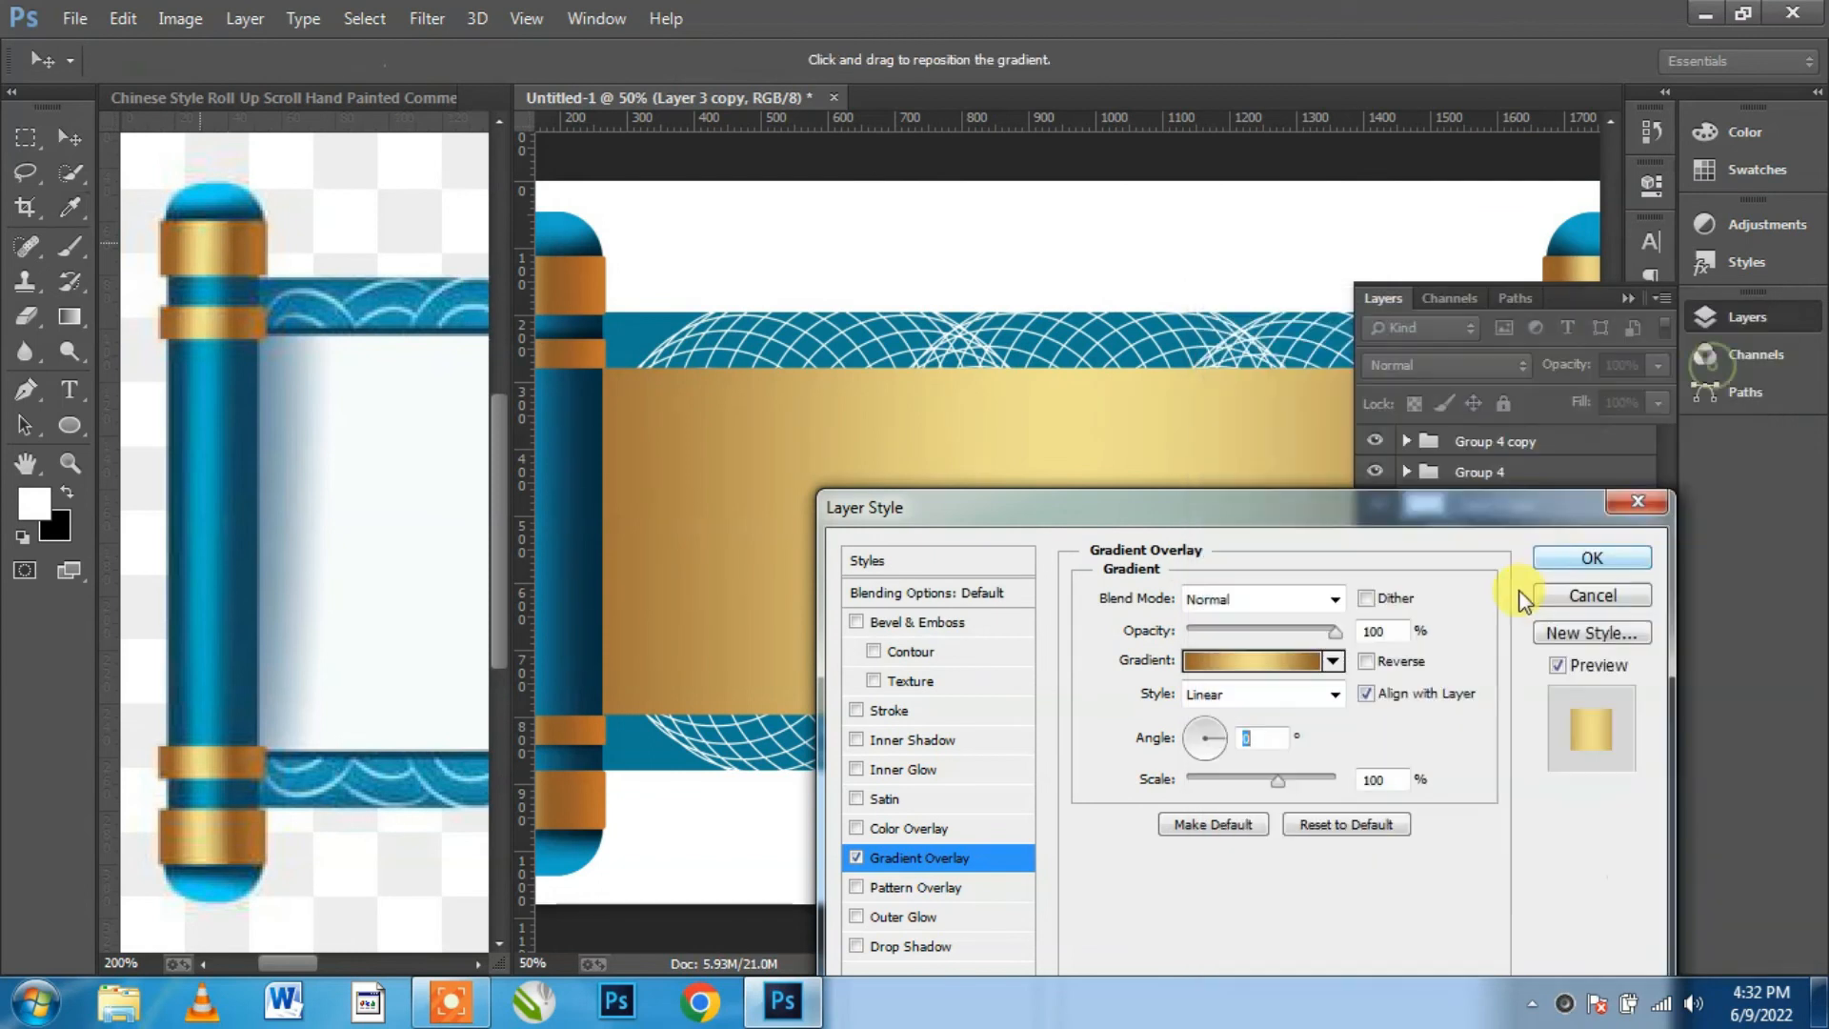
{"action": "left_click", "coordinate": [1604, 559]}
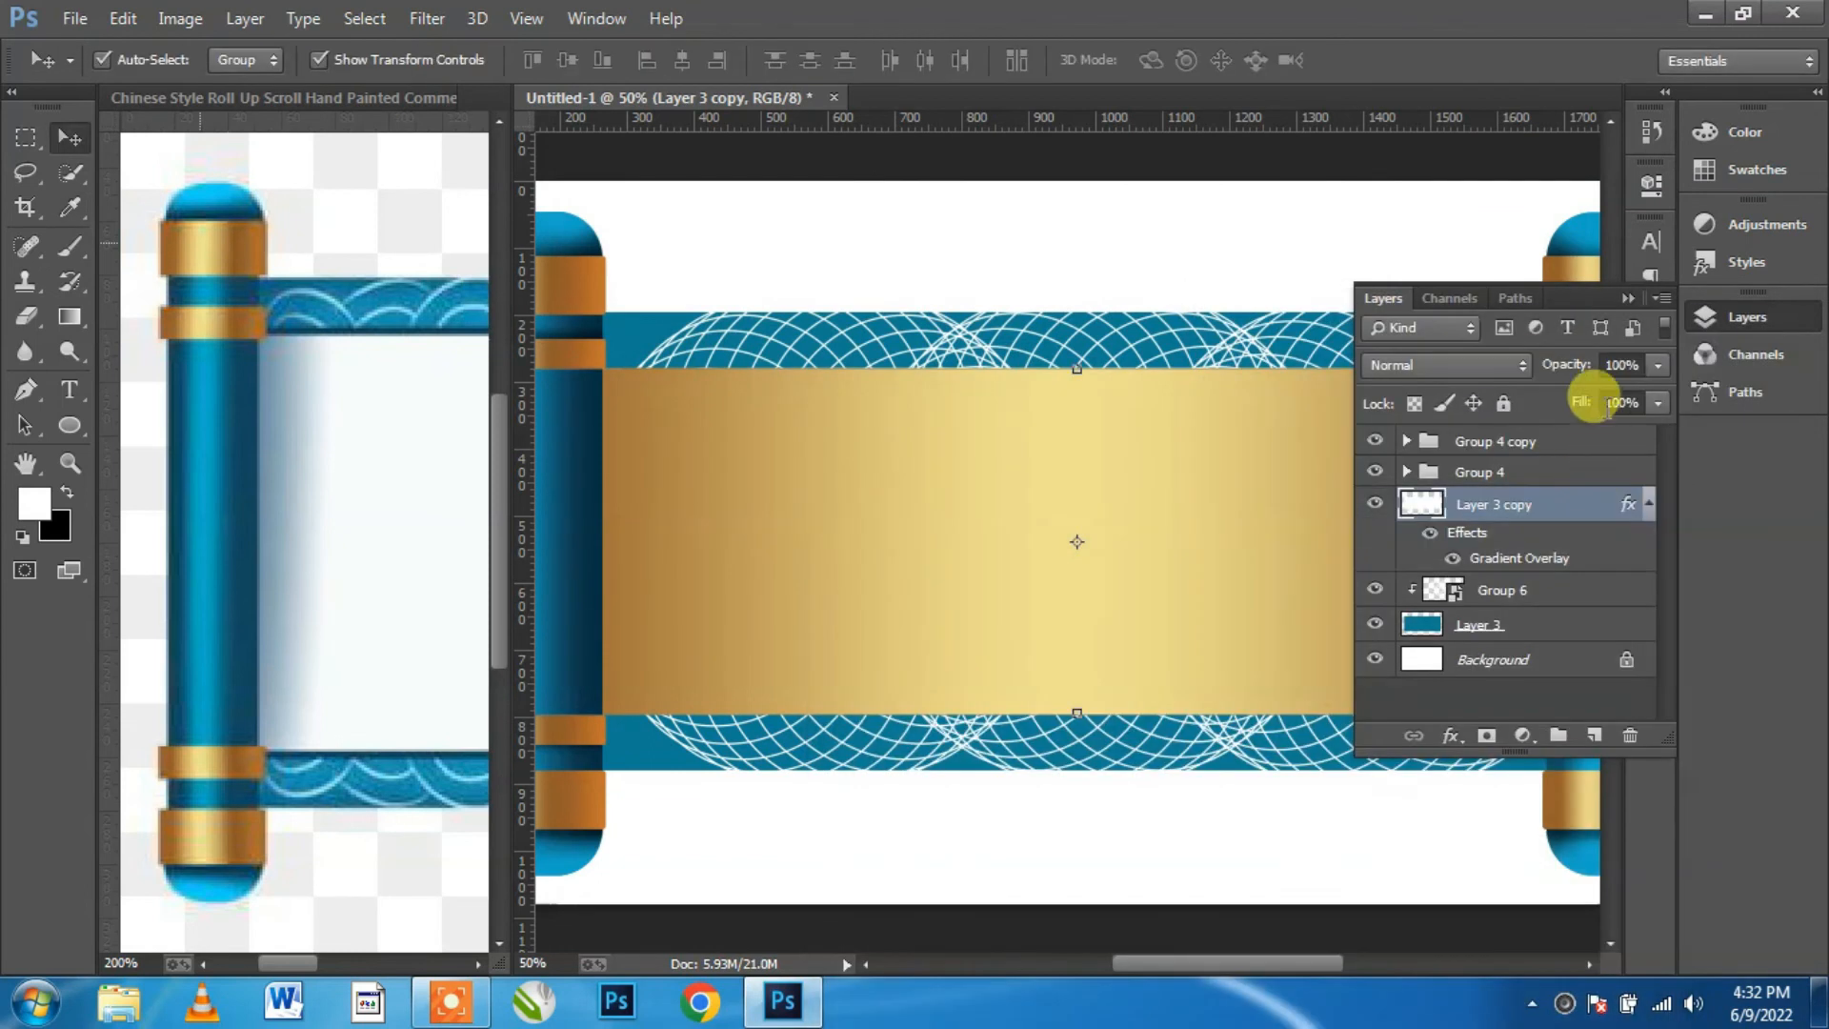
Step: Consolidate all open documents into tabs so the scroll document fills the workspace
{"action": "left_click", "coordinate": [1627, 299]}
{"action": "key", "text": "ctrl+minus"}
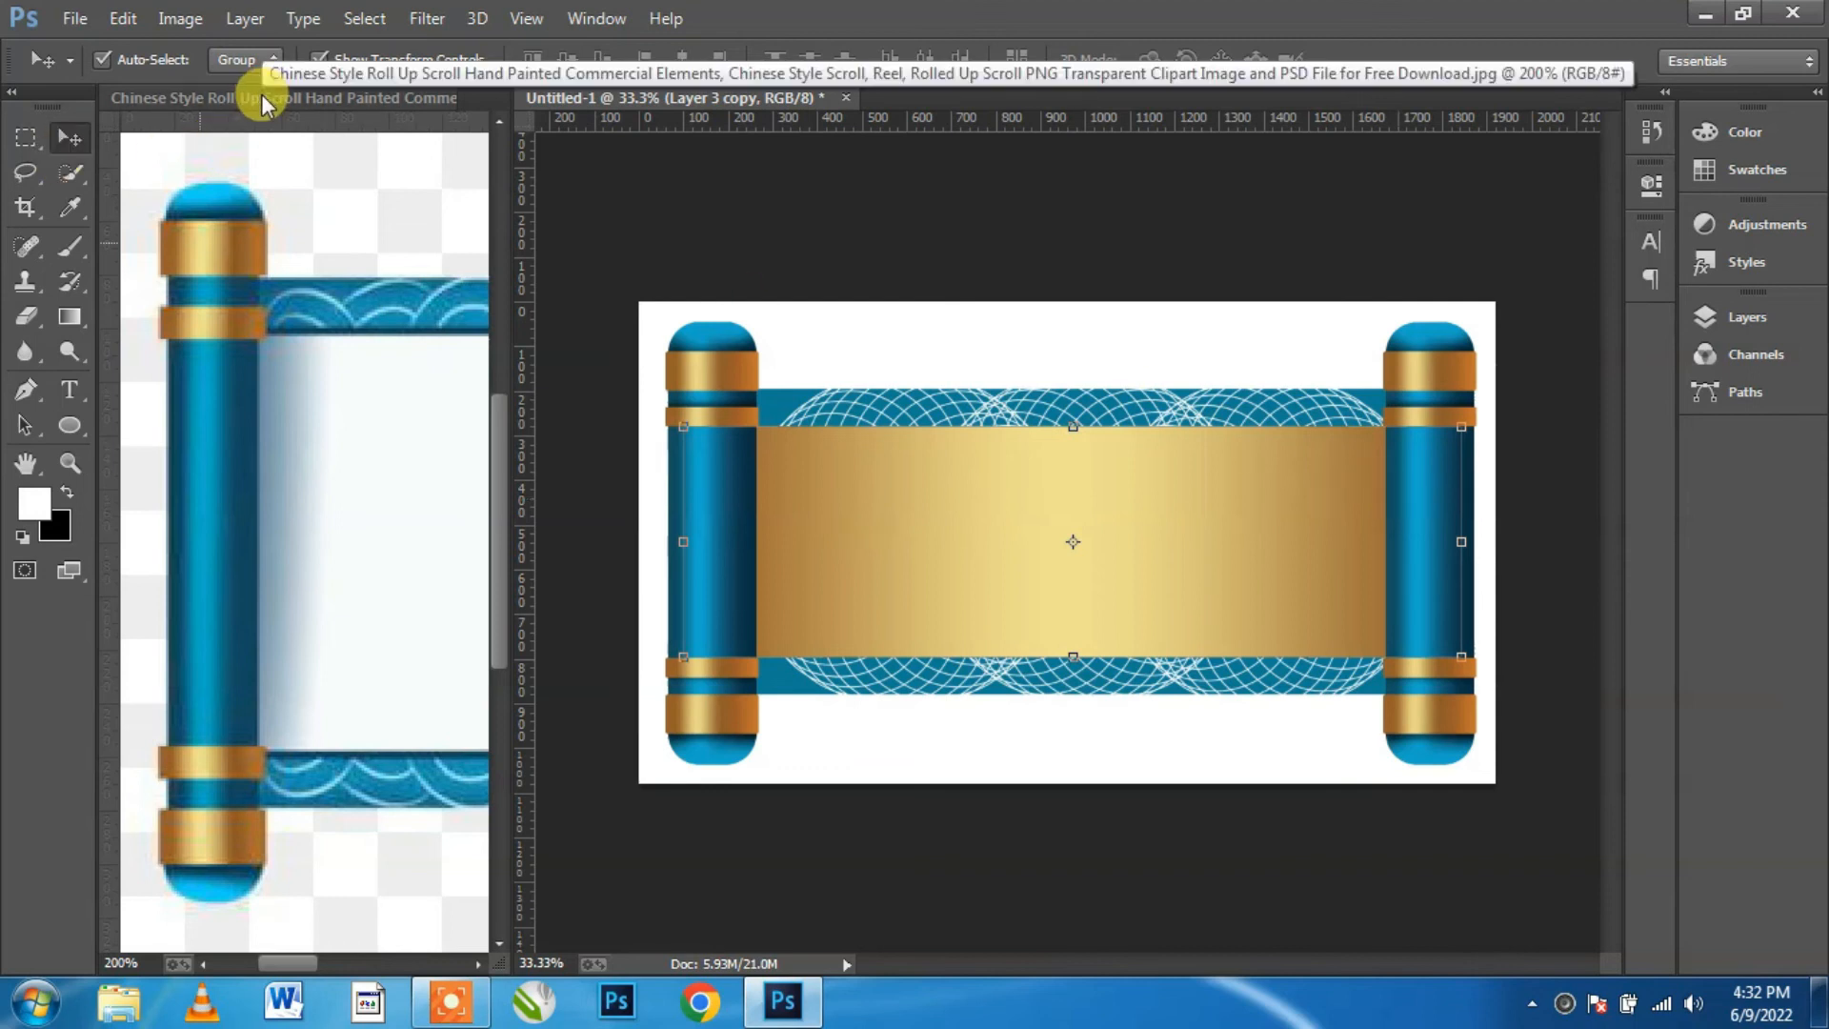
{"action": "left_click", "coordinate": [590, 19]}
{"action": "mouse_move", "coordinate": [1228, 50]}
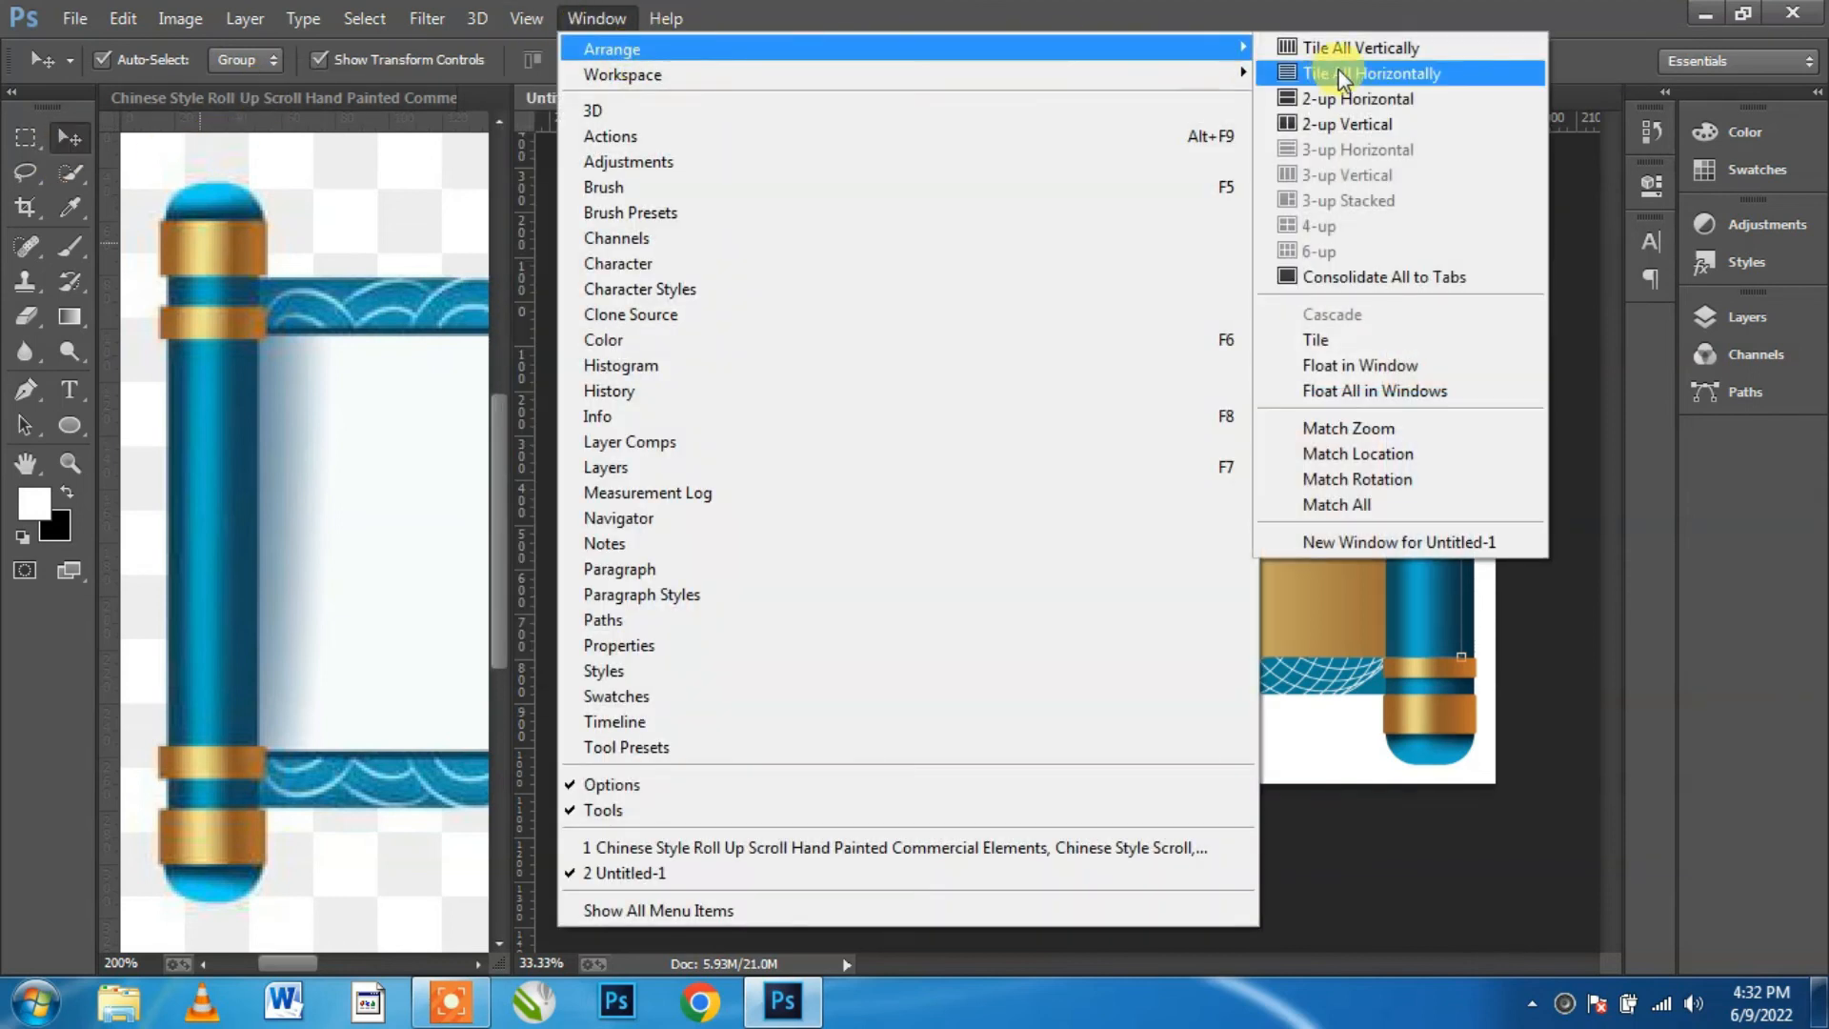
{"action": "left_click", "coordinate": [1333, 272]}
{"action": "key", "text": "ctrl+plus"}
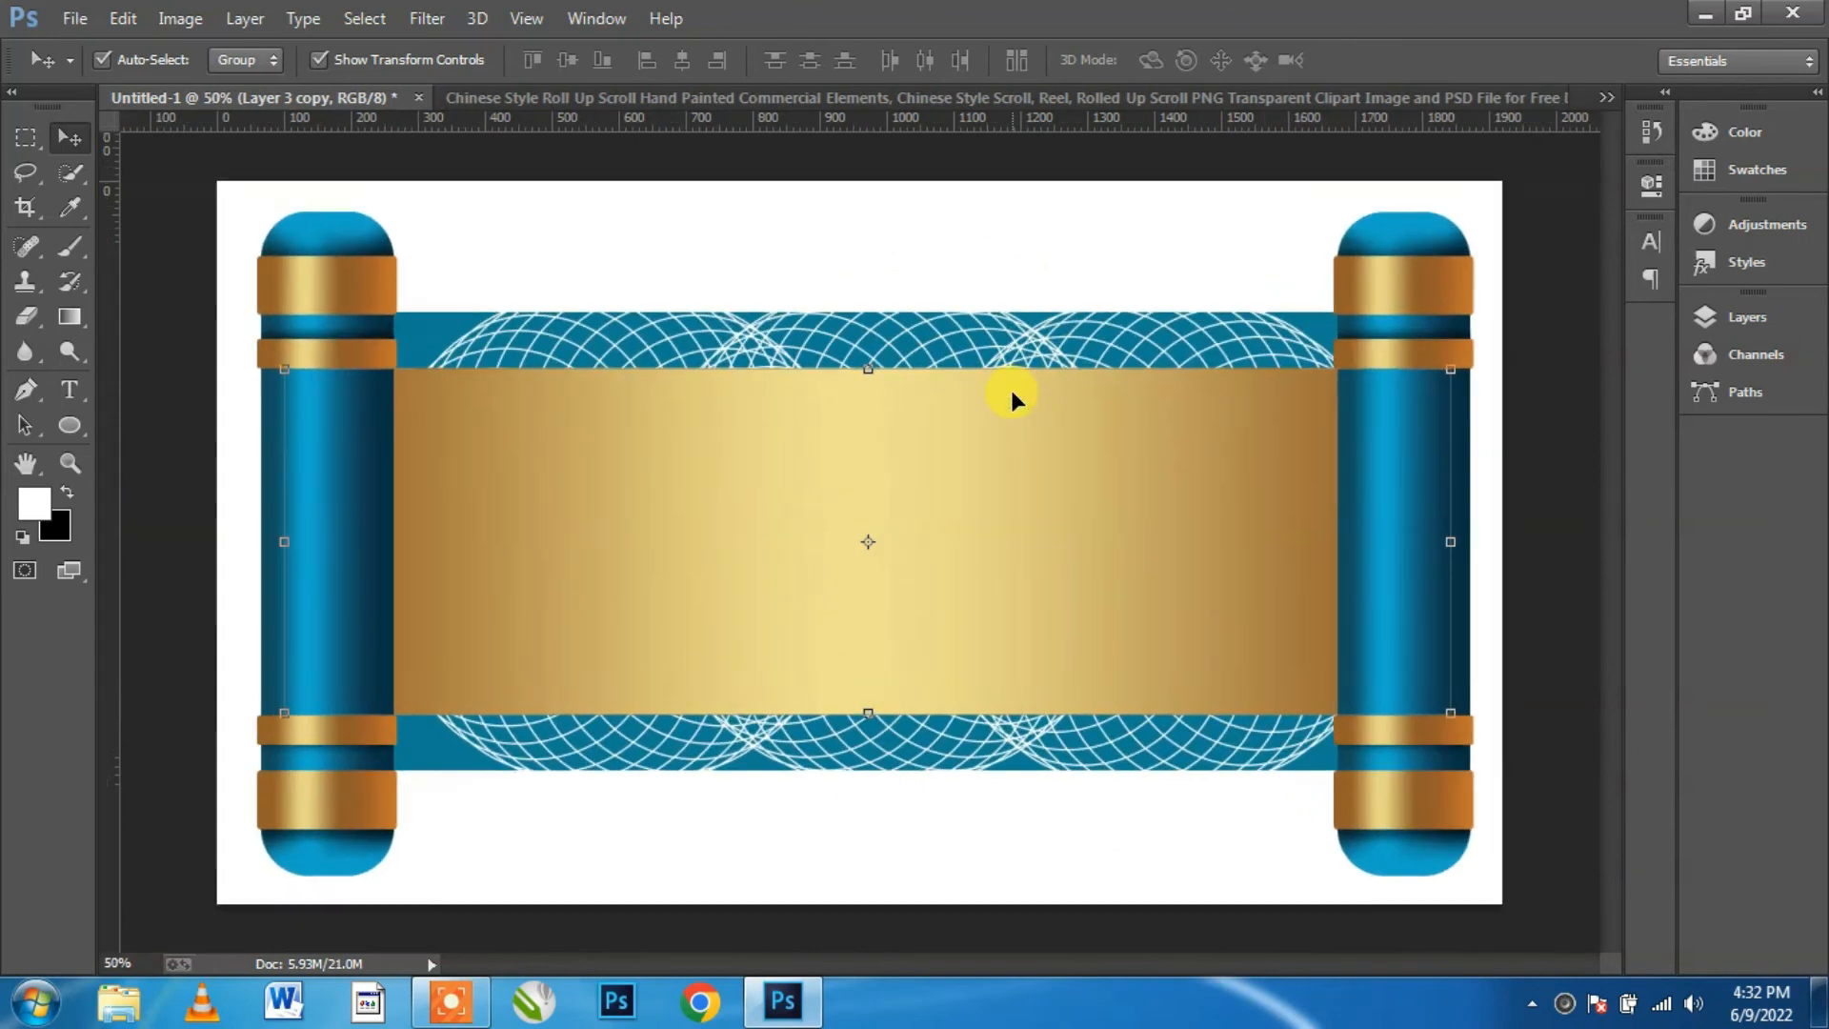
Step: Create a new empty layer directly above the rosette layer, Group 6, beneath the gold panel
{"action": "left_click", "coordinate": [1739, 317]}
{"action": "left_click", "coordinate": [1558, 510]}
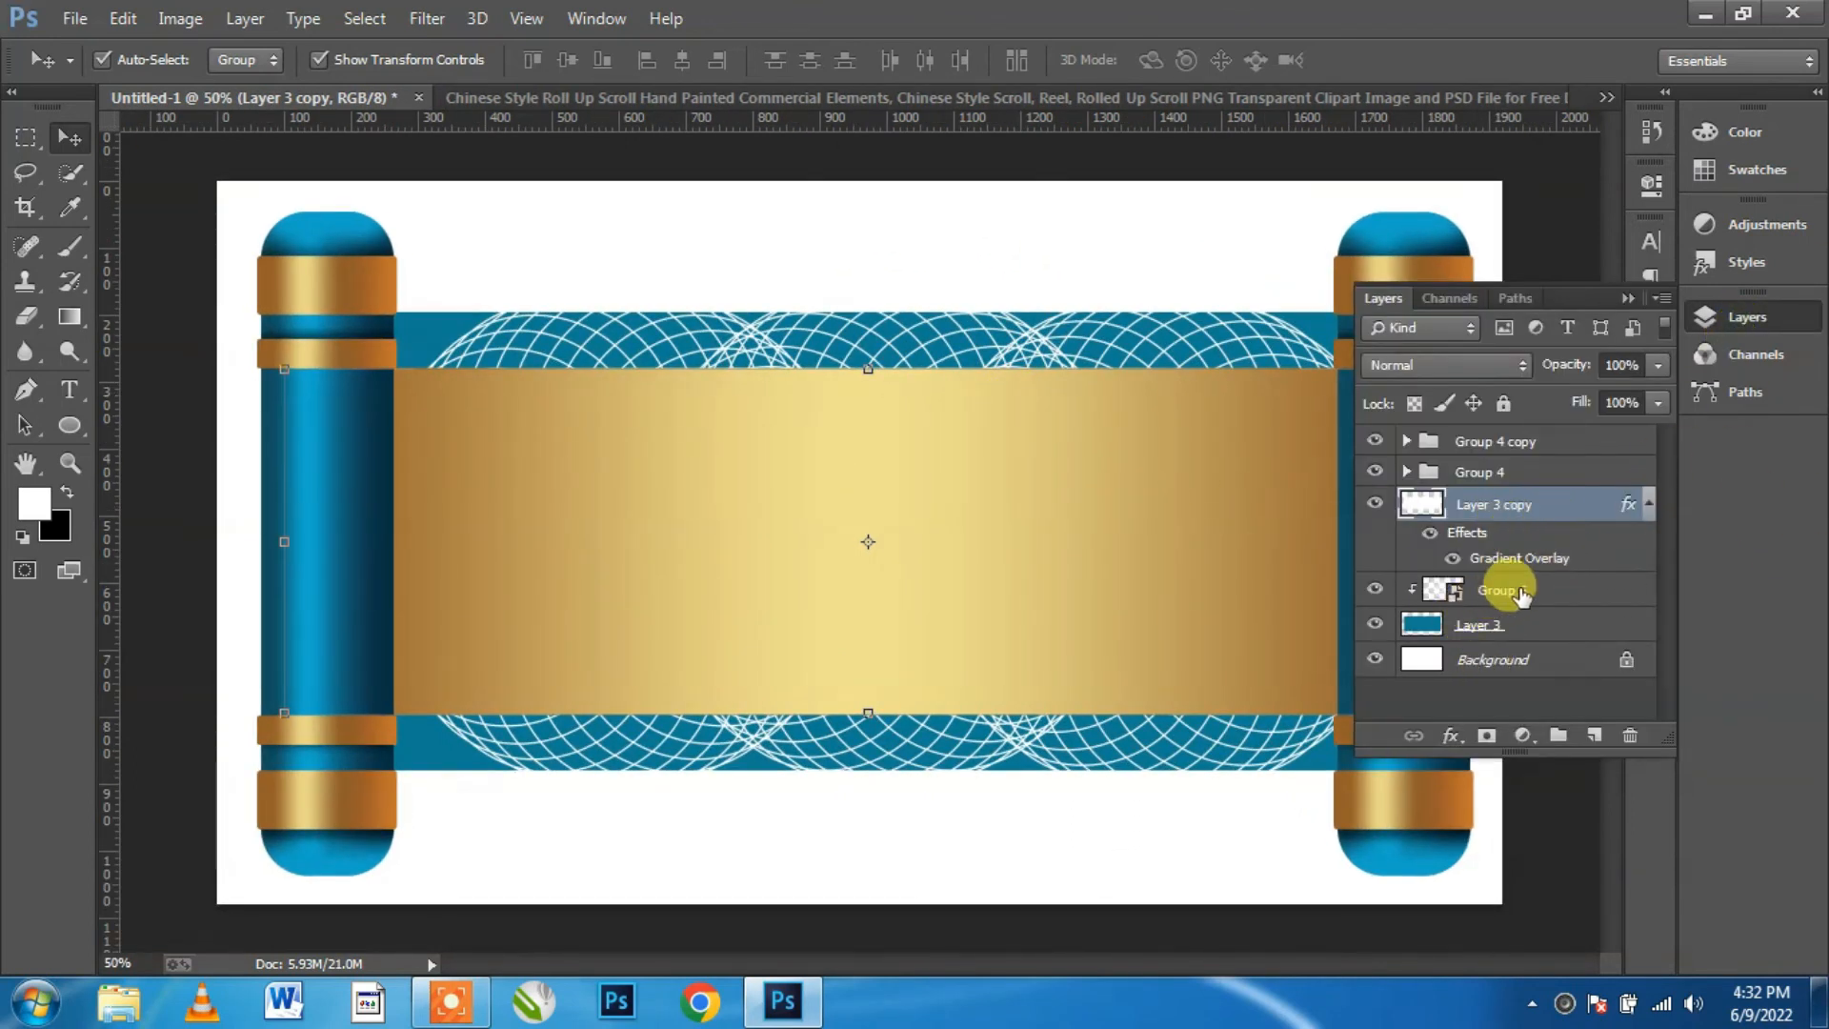
{"action": "left_click", "coordinate": [1542, 592]}
{"action": "left_click", "coordinate": [1595, 736]}
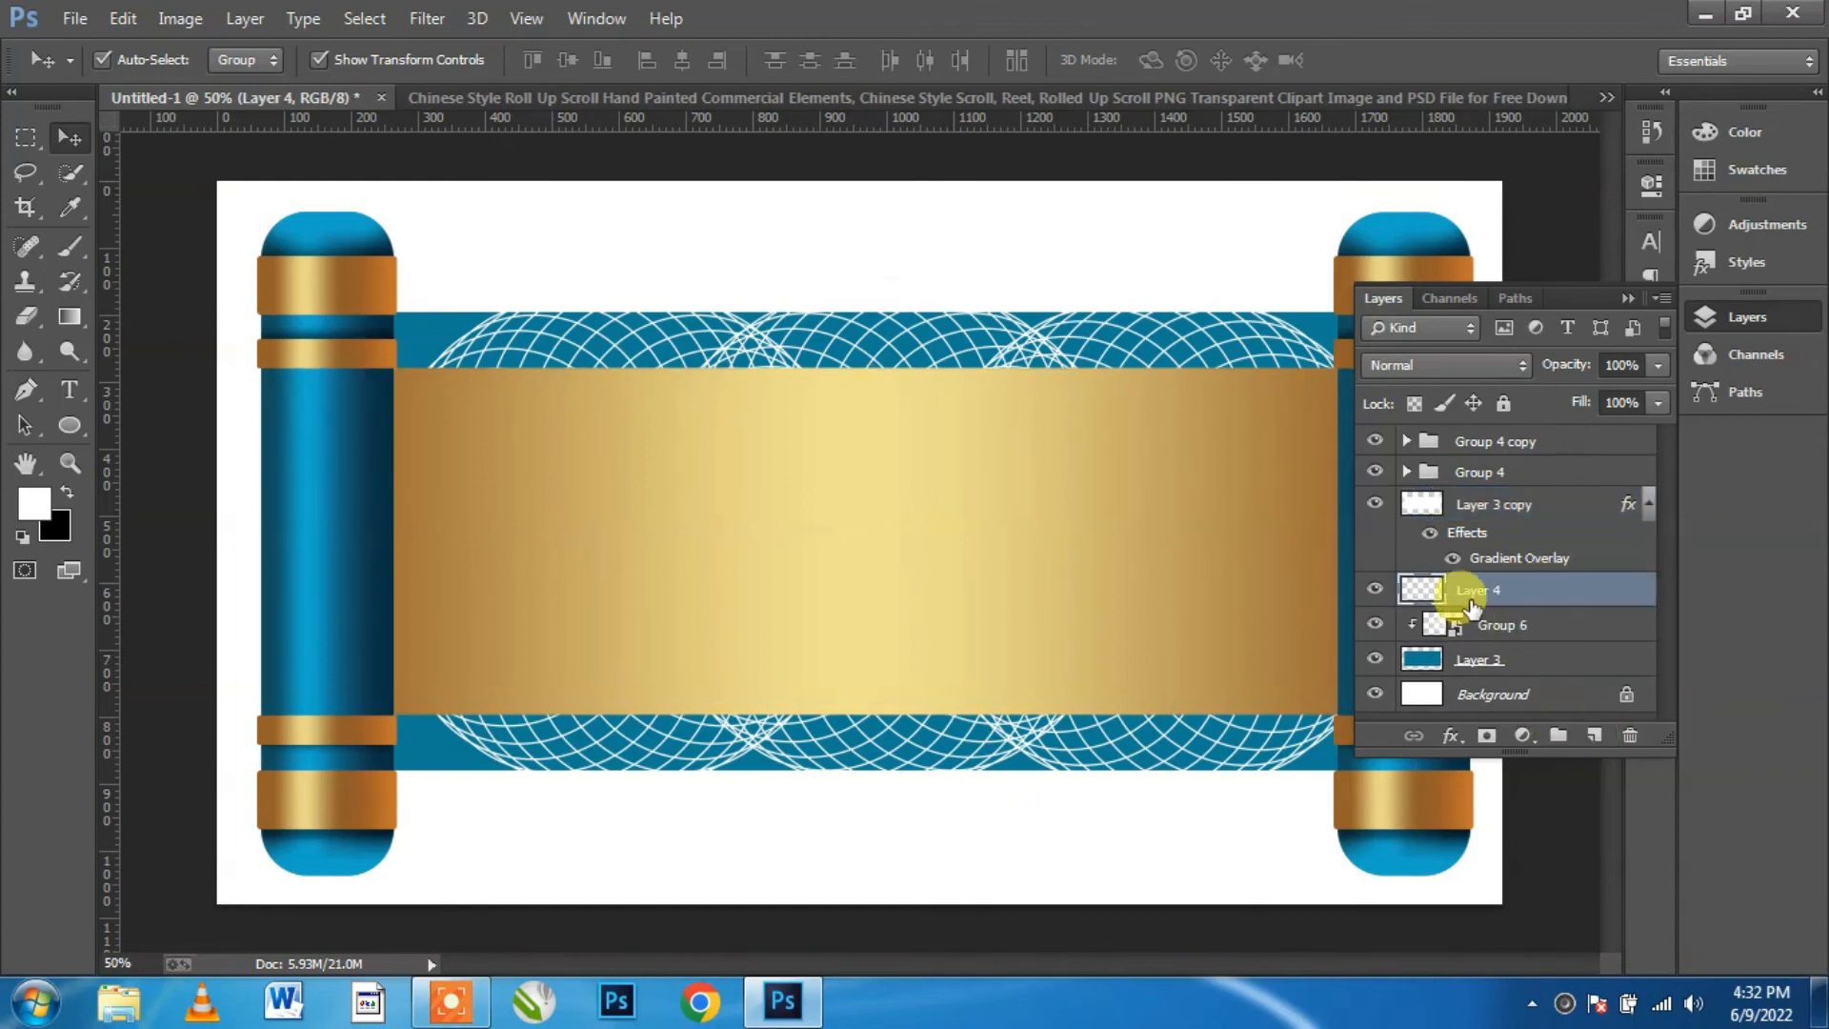
Step: Paint straight black shadow strokes with the 90 px brush along the gold panel's upper and lower edges on Layer 4
{"action": "left_click", "coordinate": [1627, 298]}
{"action": "left_click", "coordinate": [67, 491]}
{"action": "left_click", "coordinate": [70, 245]}
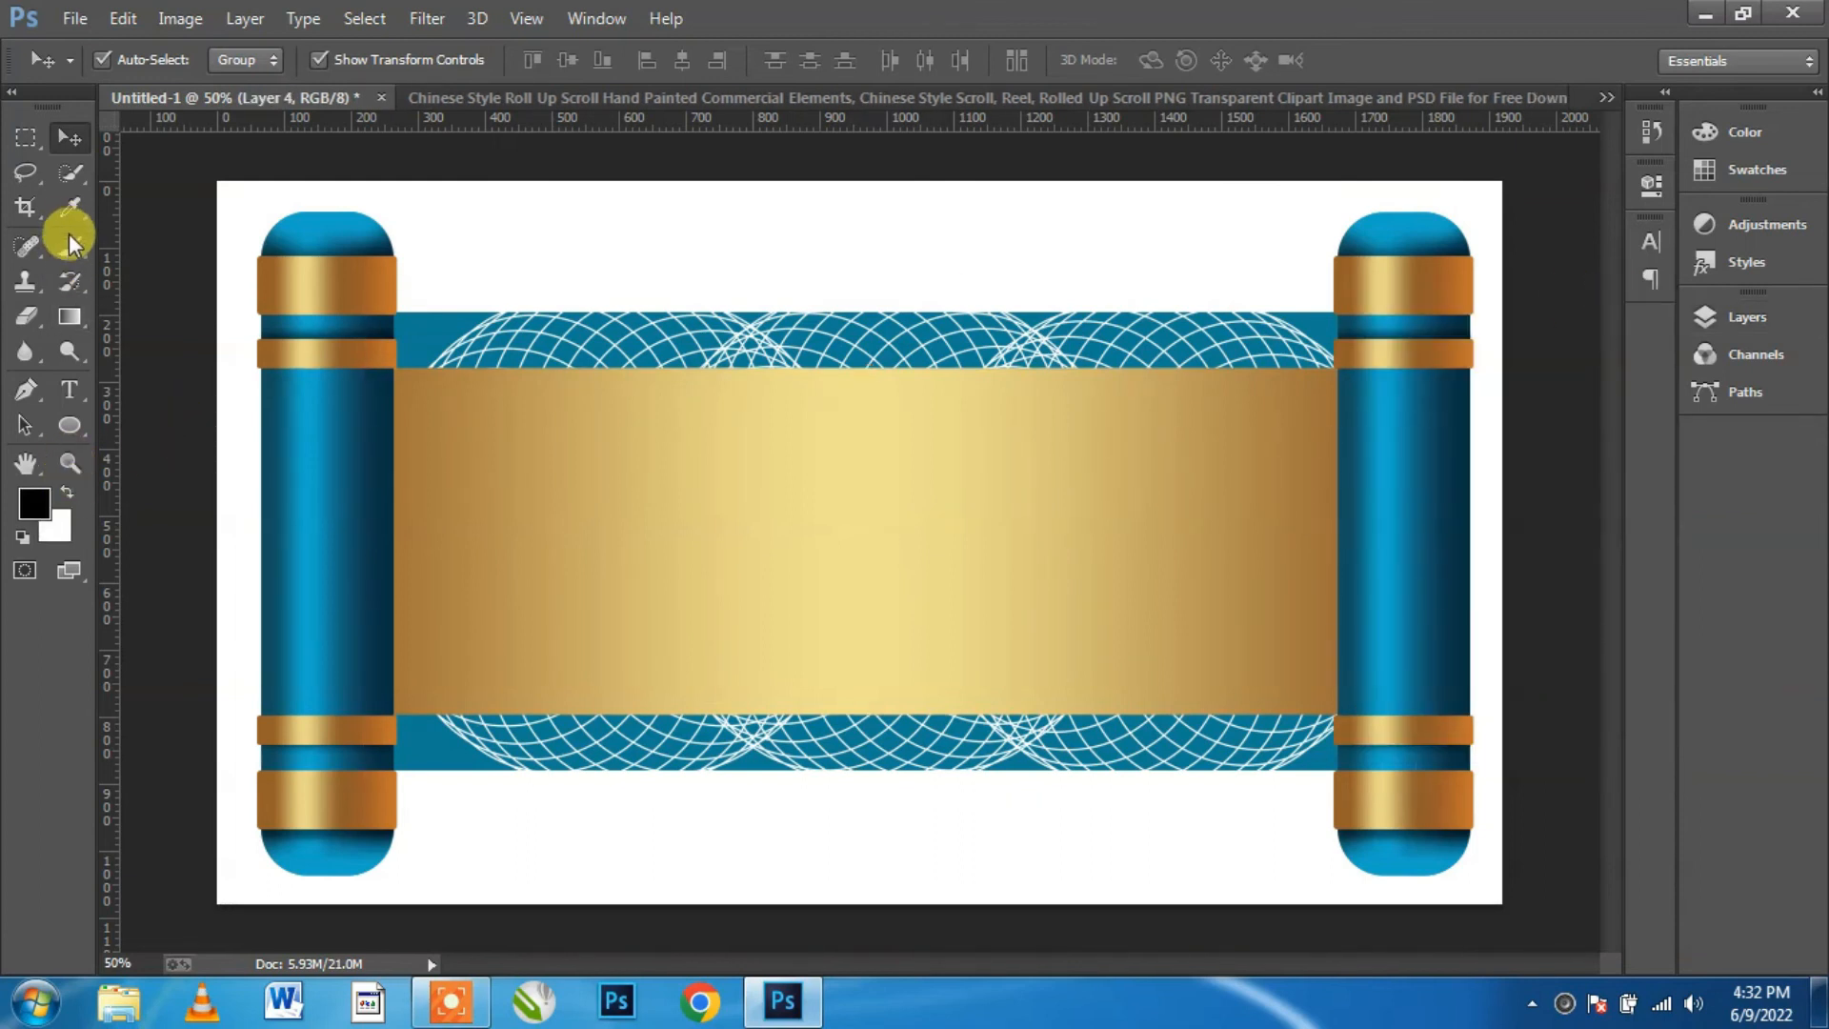
{"action": "left_click", "coordinate": [387, 383]}
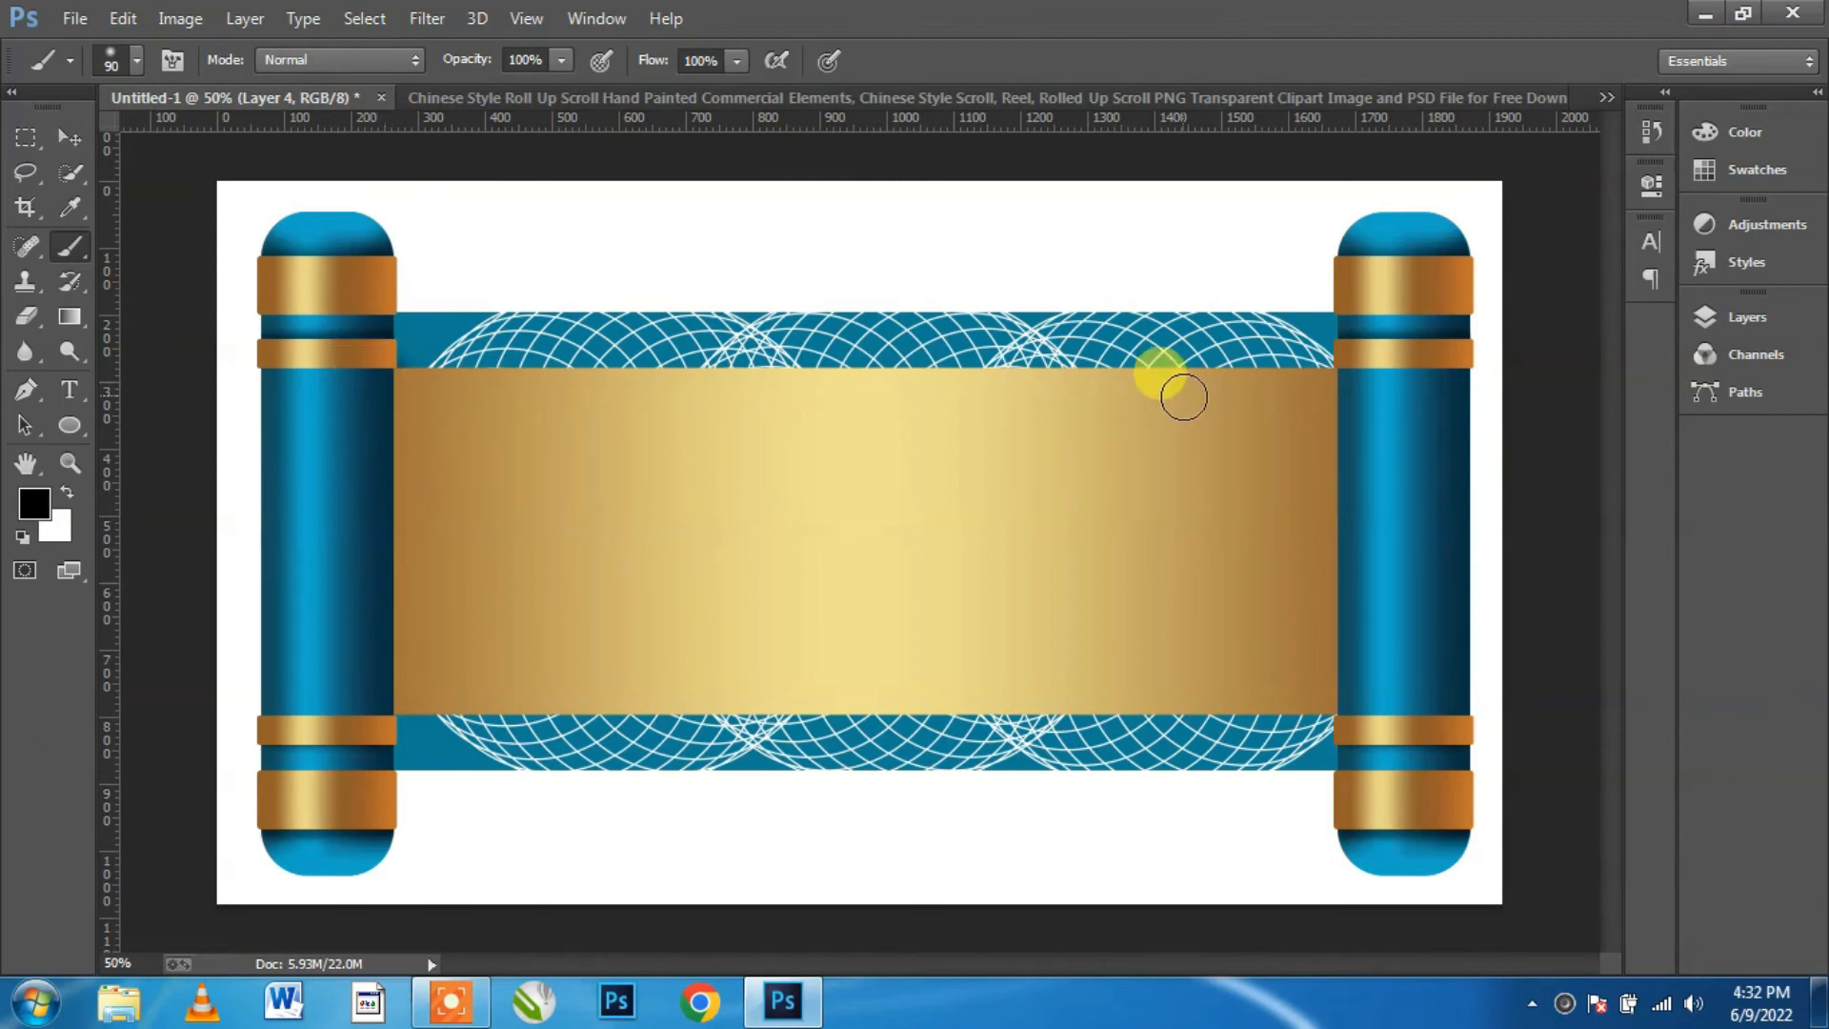
{"action": "left_click", "coordinate": [1349, 380], "text": "shift"}
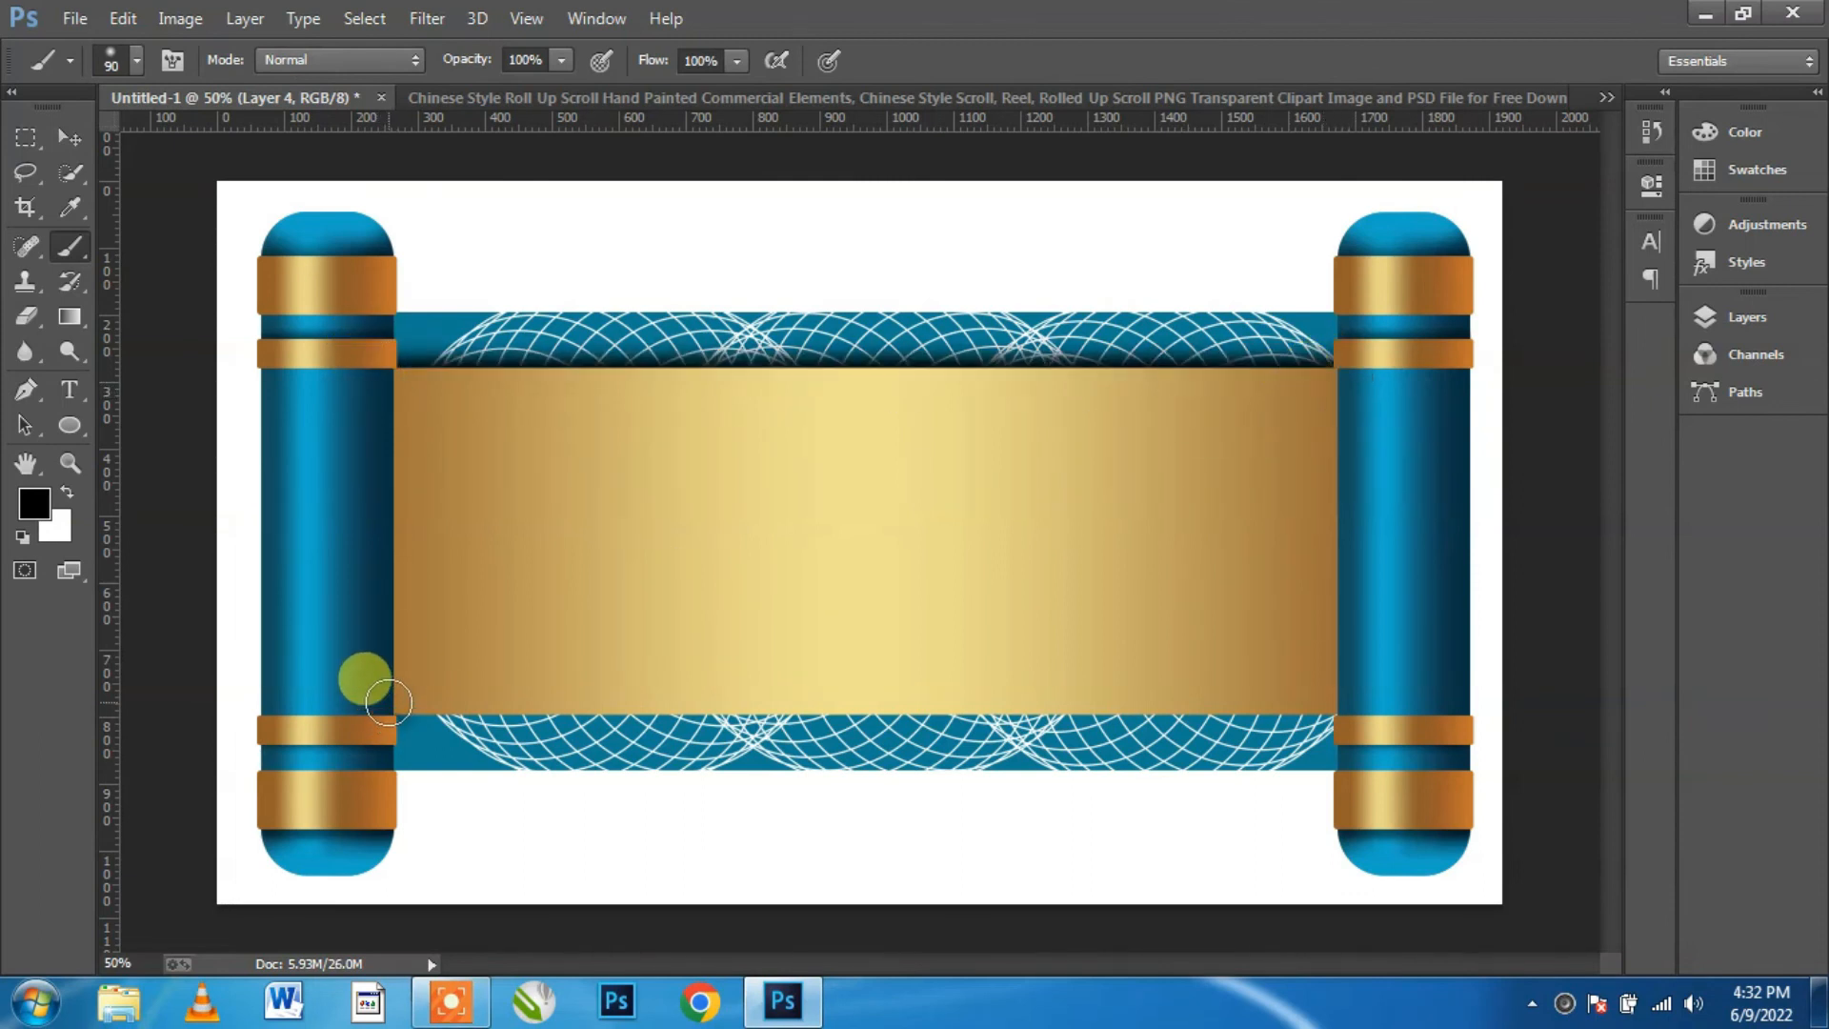
{"action": "left_click", "coordinate": [1333, 698], "text": "shift"}
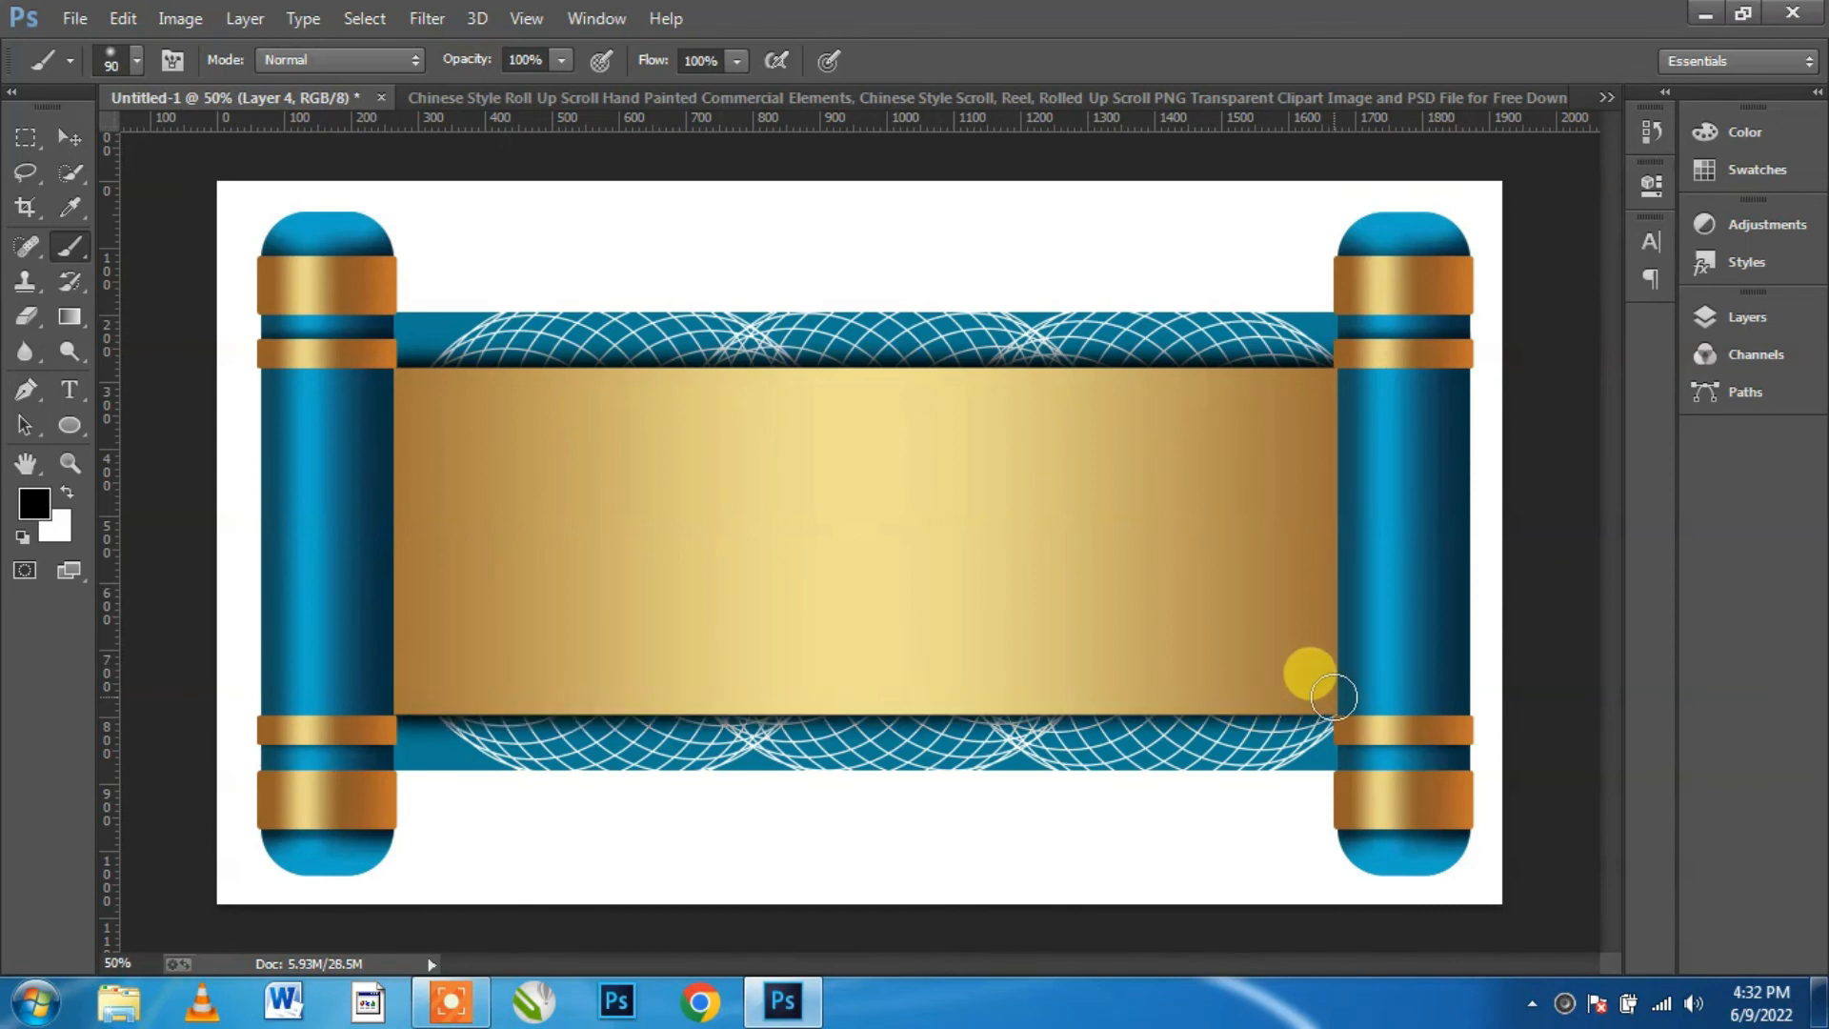
{"action": "left_click", "coordinate": [70, 139]}
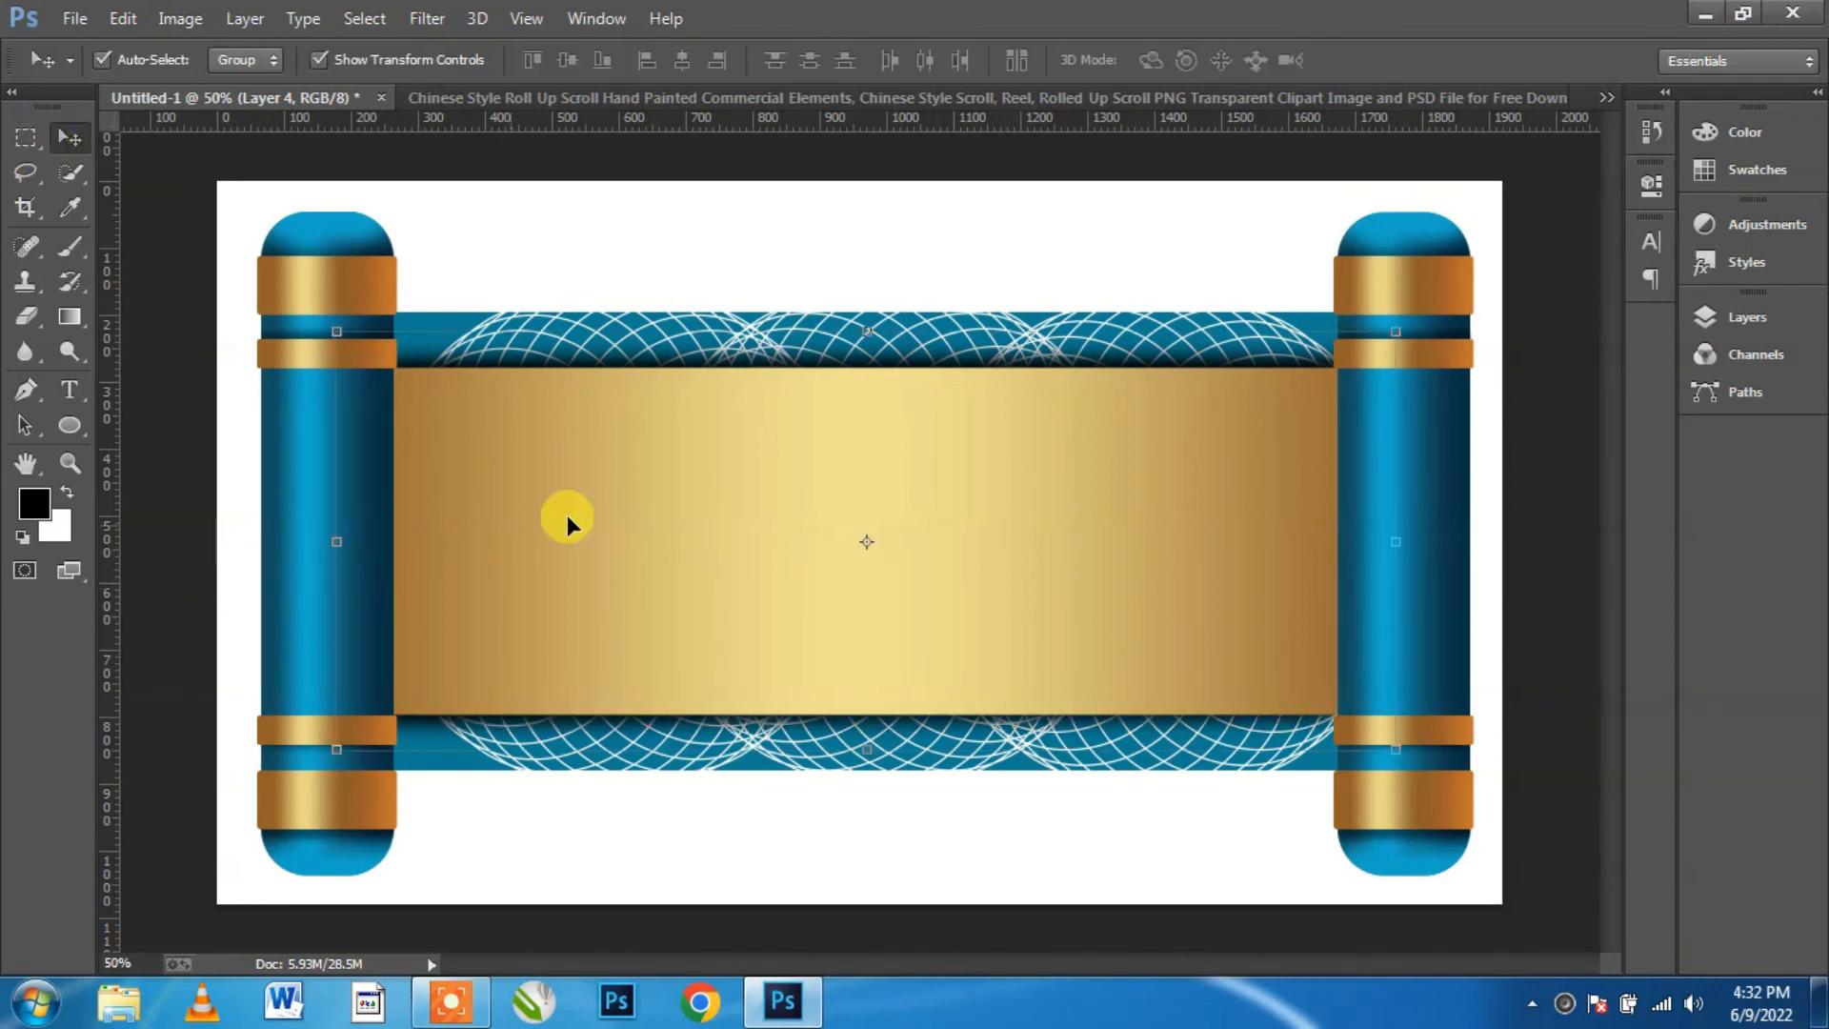
Step: Identify the two scroll rod groups by toggling their visibility, and combine Group 4 and Group 4 copy into one group
{"action": "left_click", "coordinate": [1746, 319]}
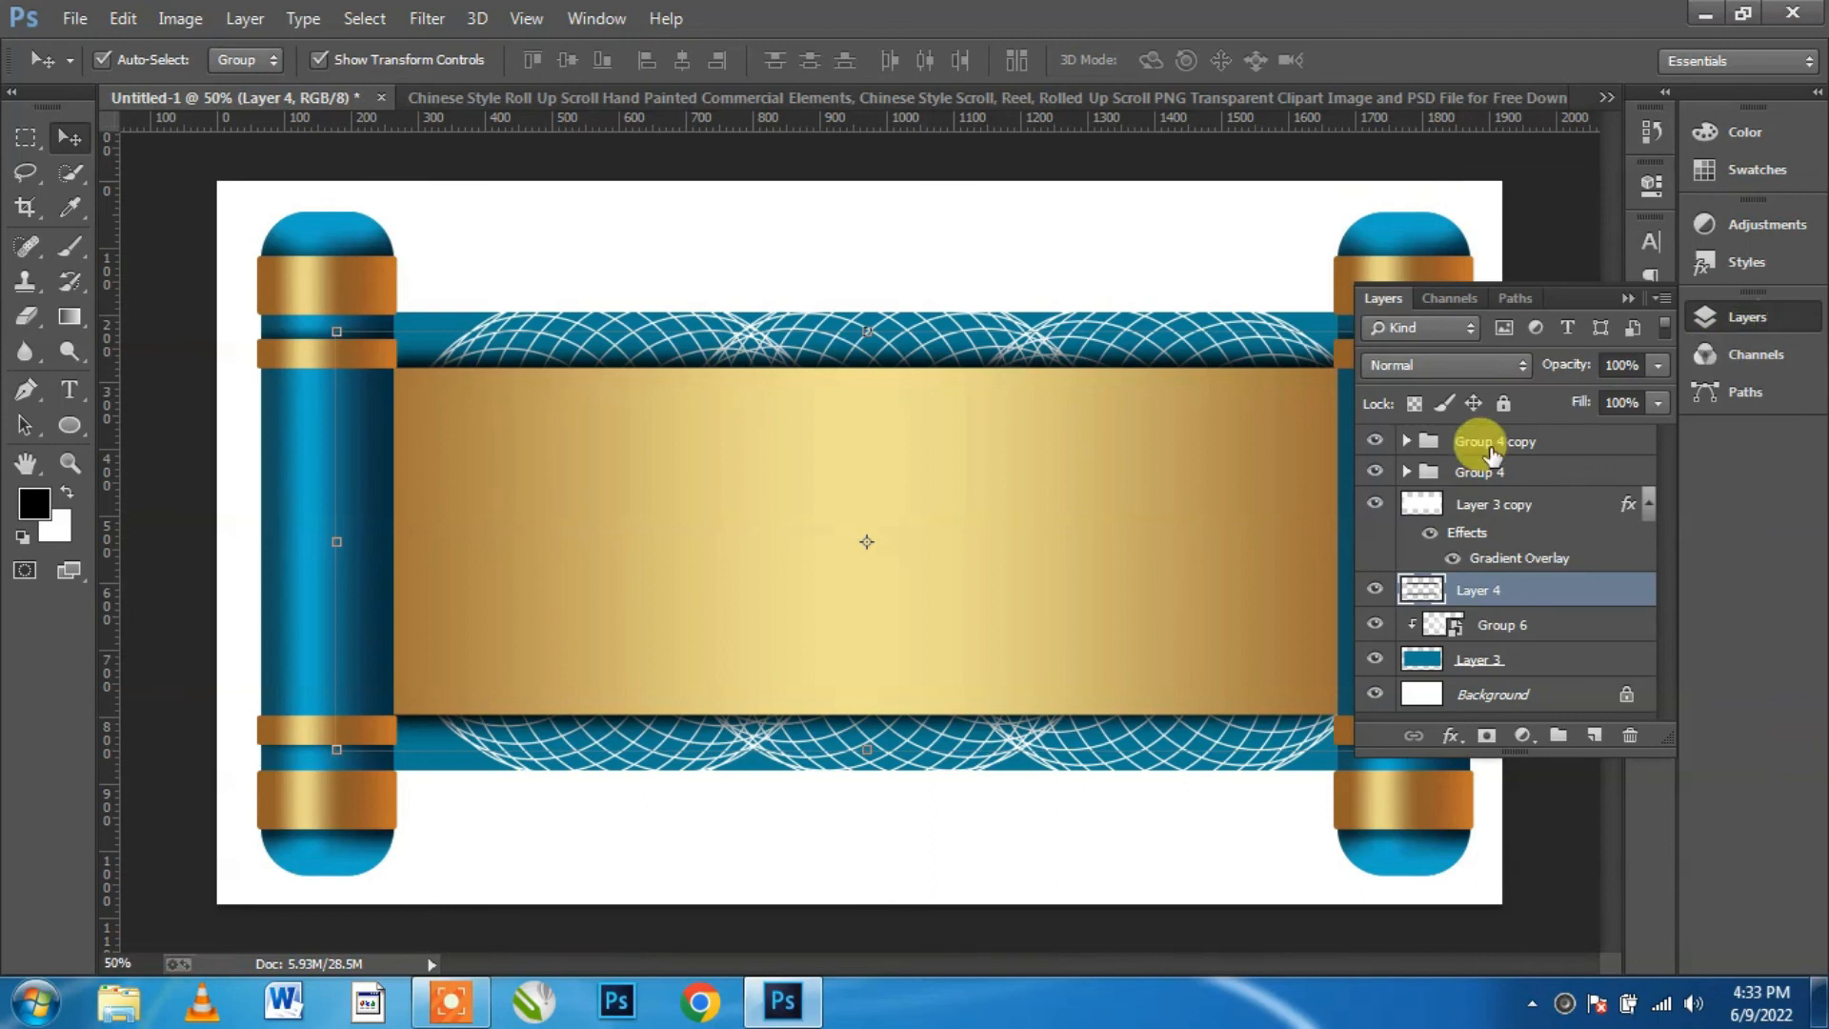
{"action": "left_click", "coordinate": [1374, 441]}
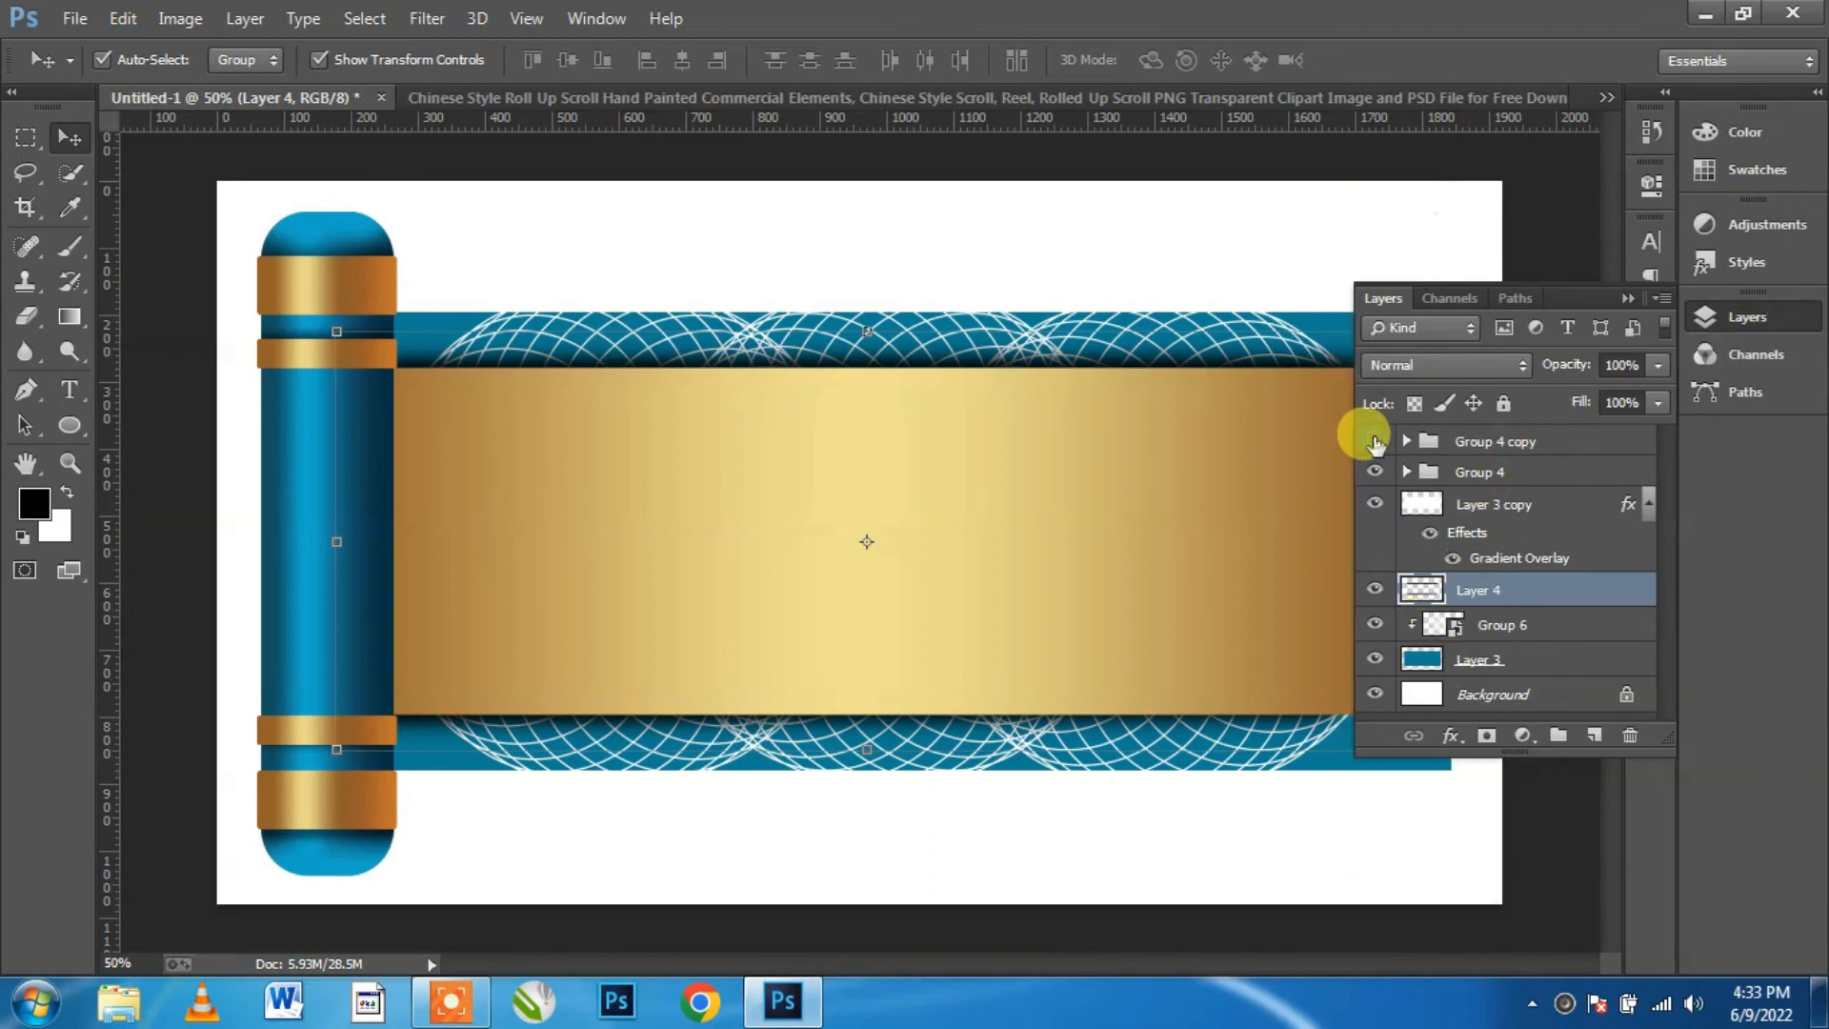
{"action": "left_click", "coordinate": [1374, 440]}
{"action": "left_click", "coordinate": [1374, 471]}
{"action": "left_click", "coordinate": [1375, 471]}
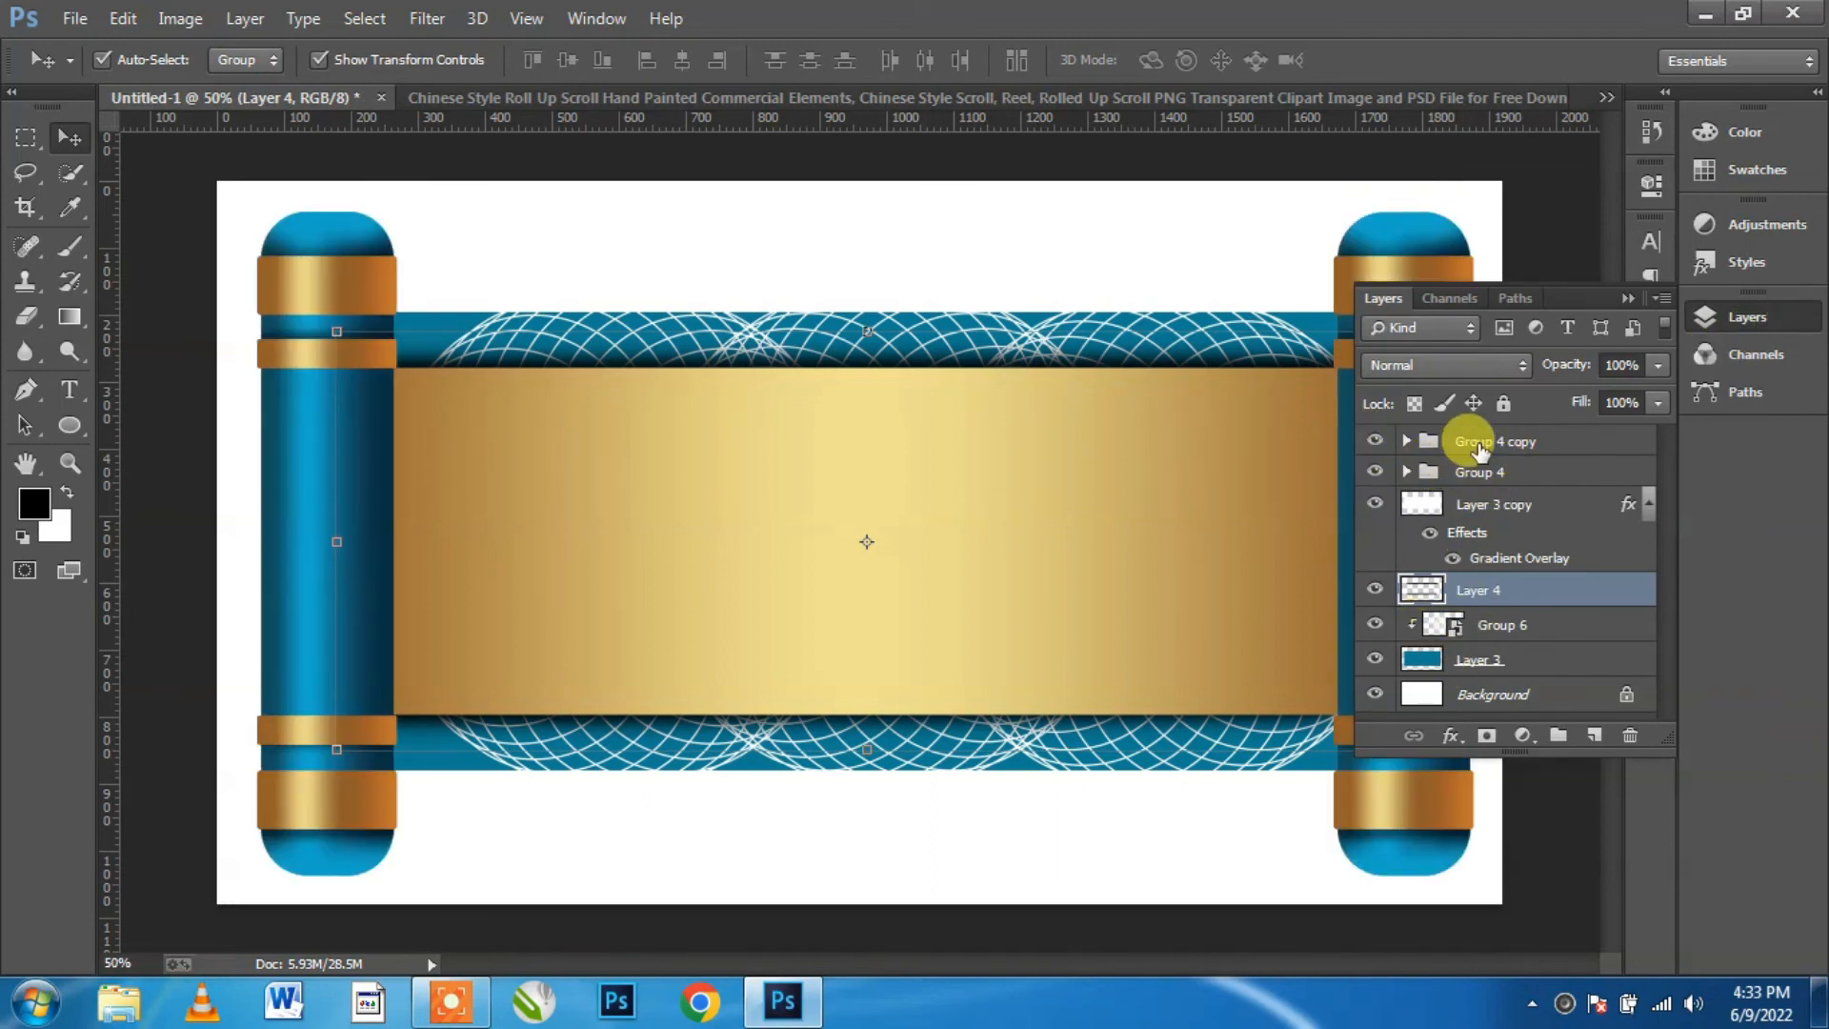
{"action": "left_click", "coordinate": [1476, 441]}
{"action": "left_click", "coordinate": [1486, 473], "text": "shift"}
{"action": "key", "text": "ctrl+g"}
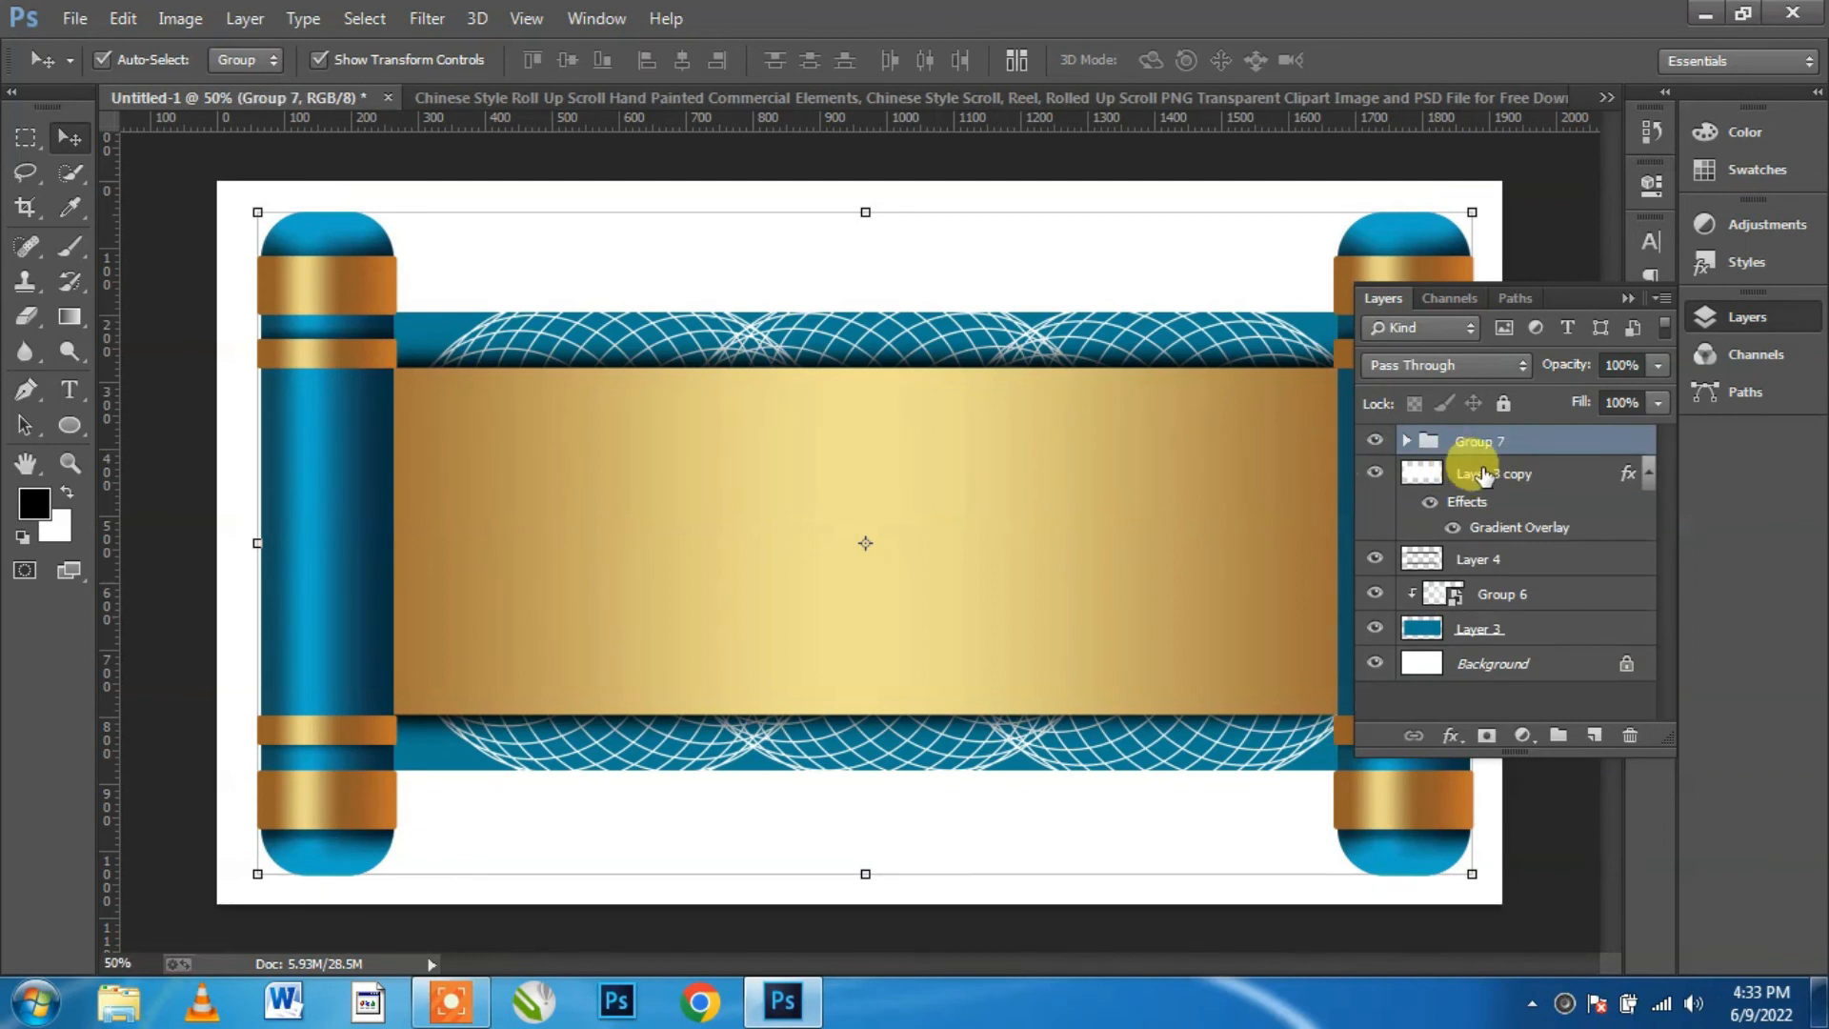
Step: Create a new empty layer directly above the gold panel layer, Layer 3 copy
{"action": "left_click", "coordinate": [1422, 474]}
{"action": "left_click", "coordinate": [1593, 734]}
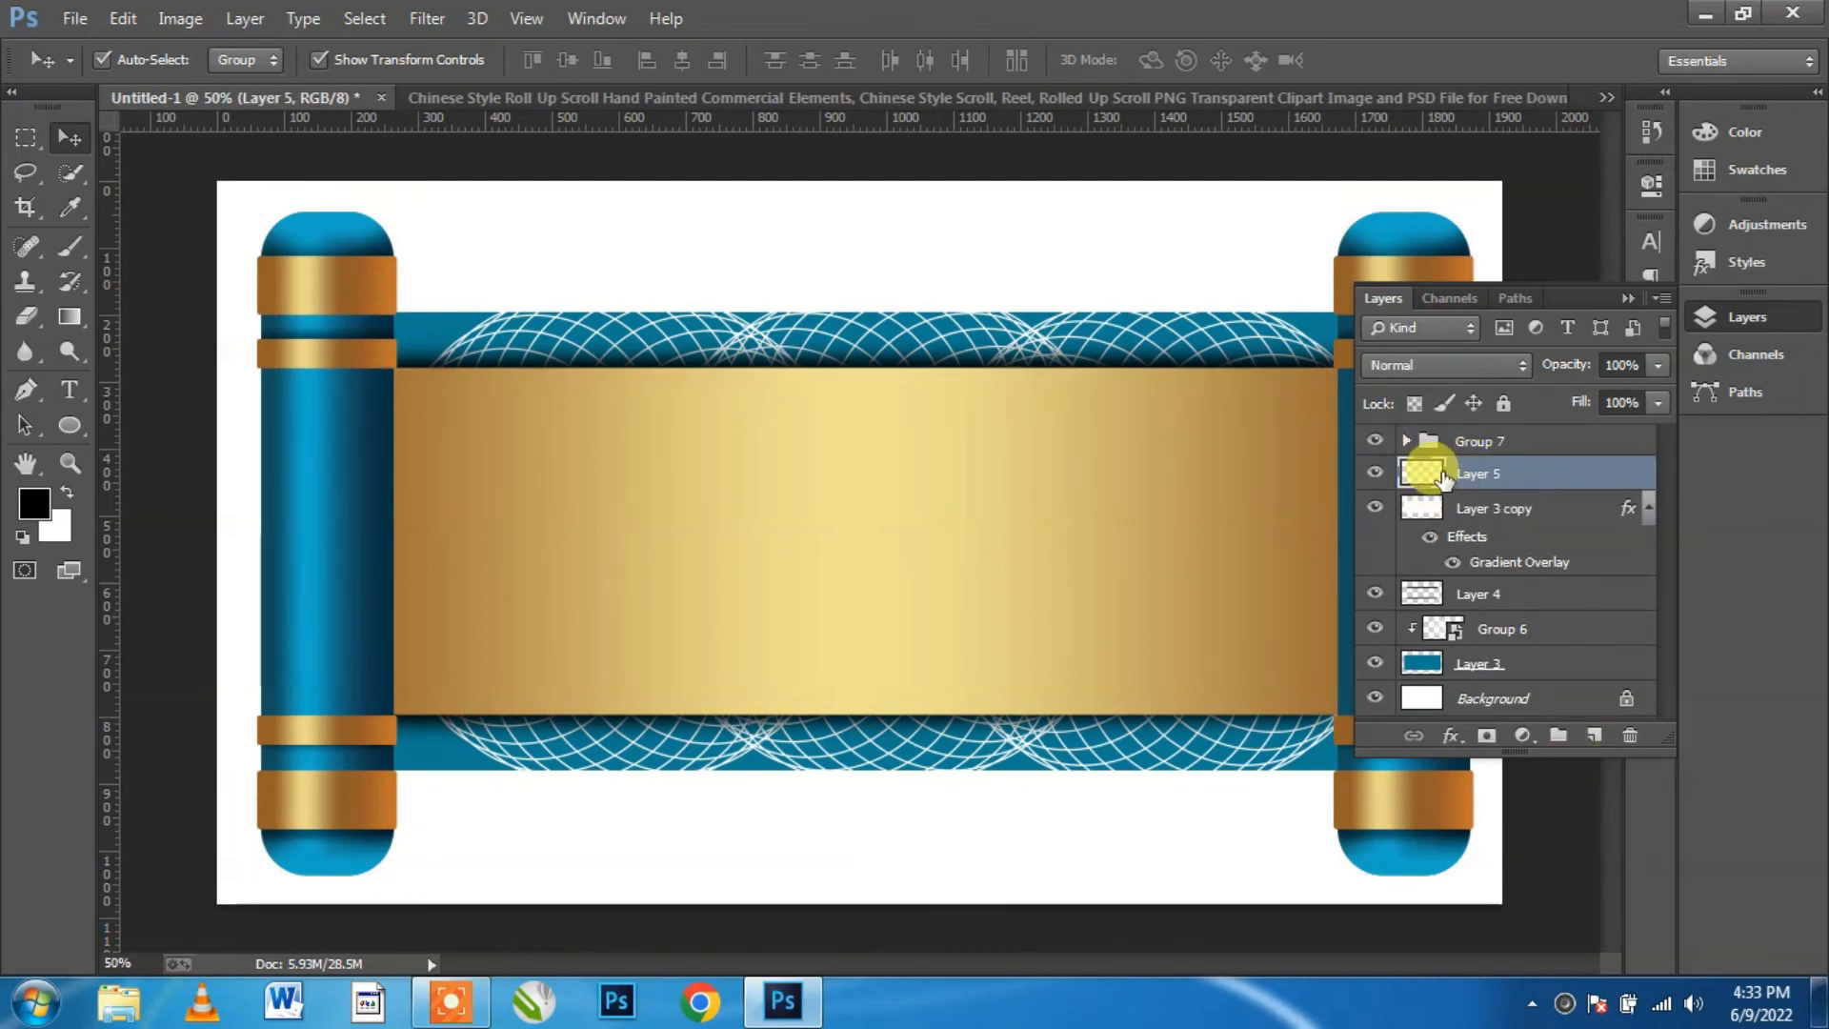
{"action": "left_click", "coordinate": [1628, 298]}
Step: Paint straight black shadow strokes with the 90 px brush along the inner edges of both scroll rods on Layer 5
{"action": "left_click", "coordinate": [69, 245]}
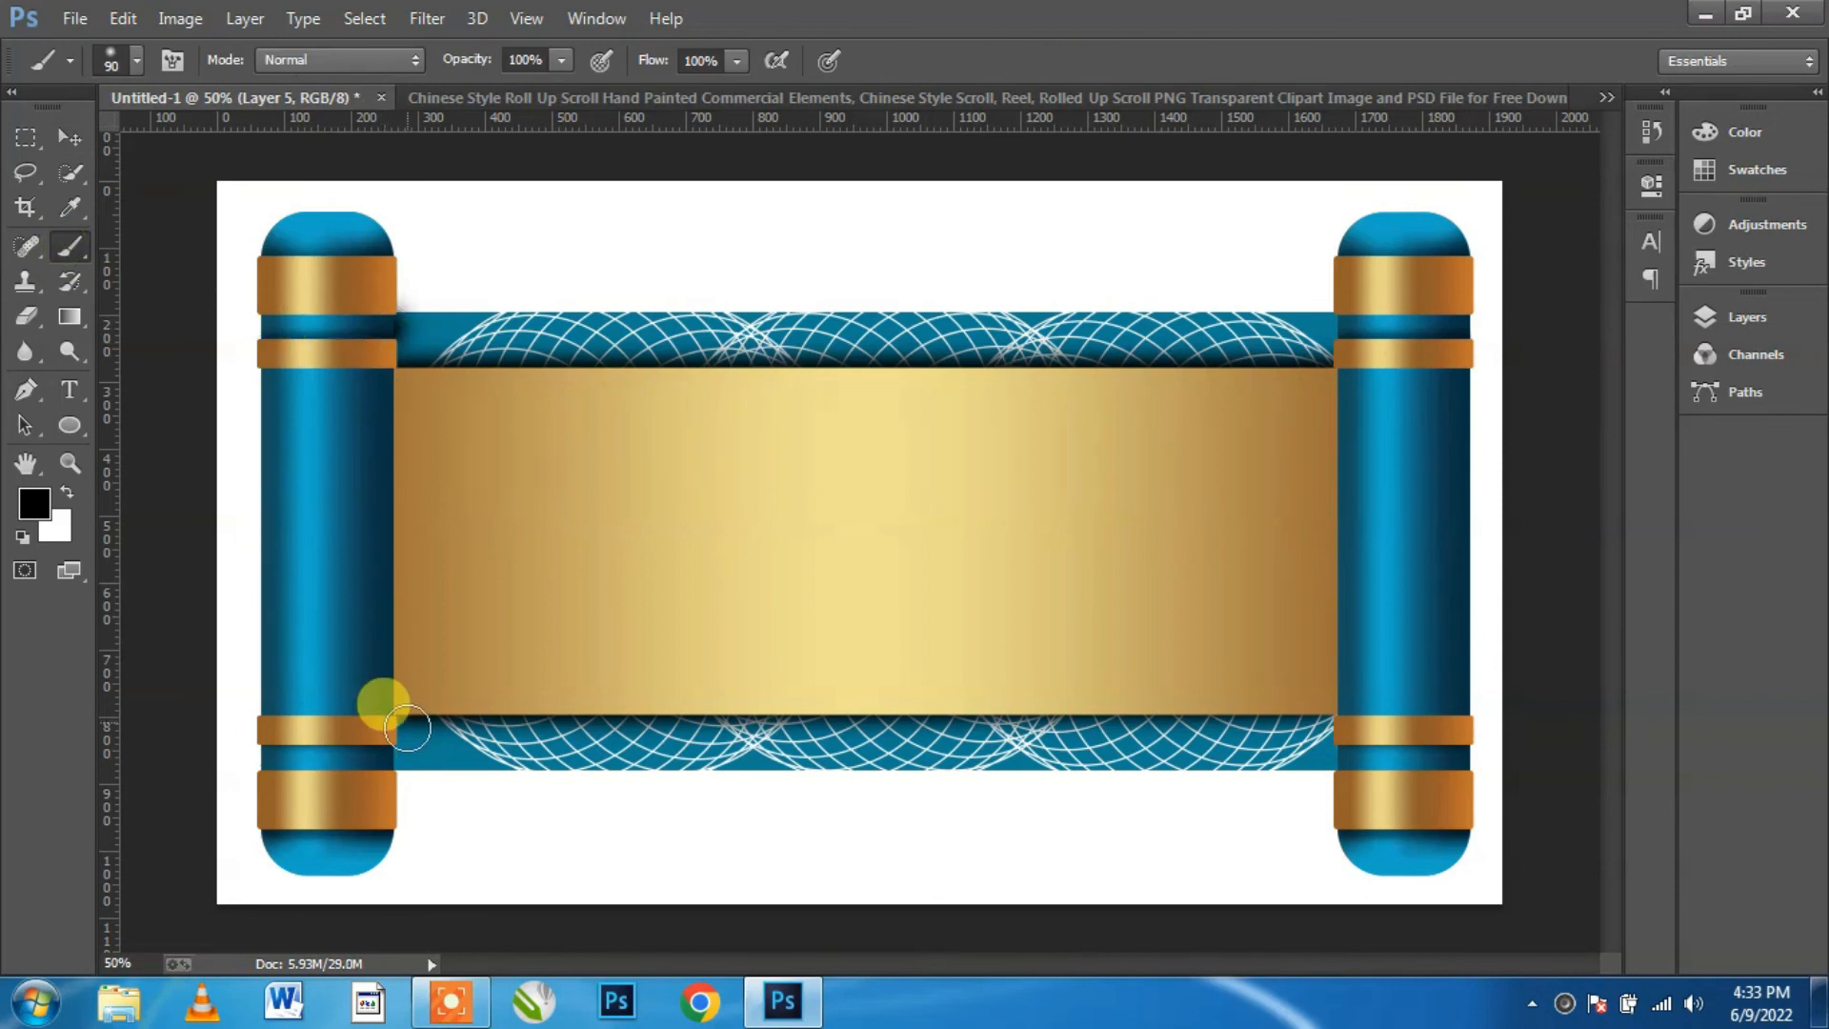
{"action": "left_click", "coordinate": [388, 755], "text": "shift"}
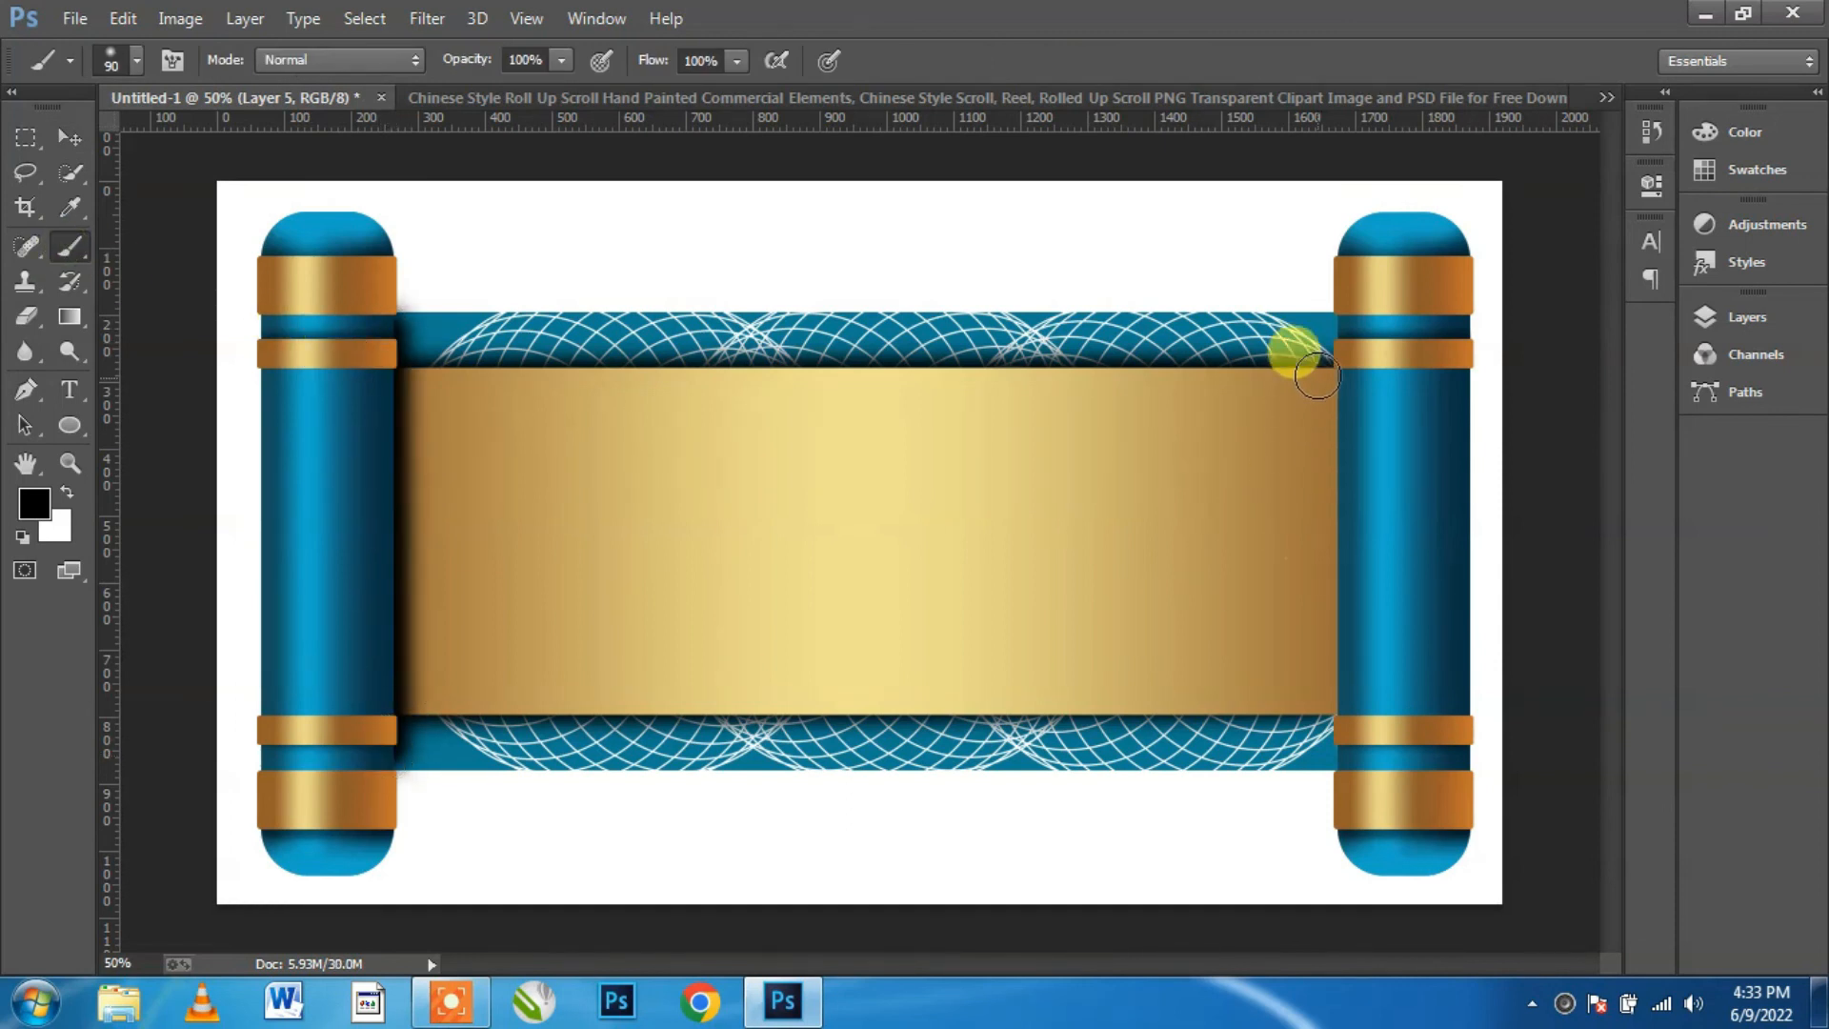
{"action": "left_click", "coordinate": [1319, 742], "text": "shift"}
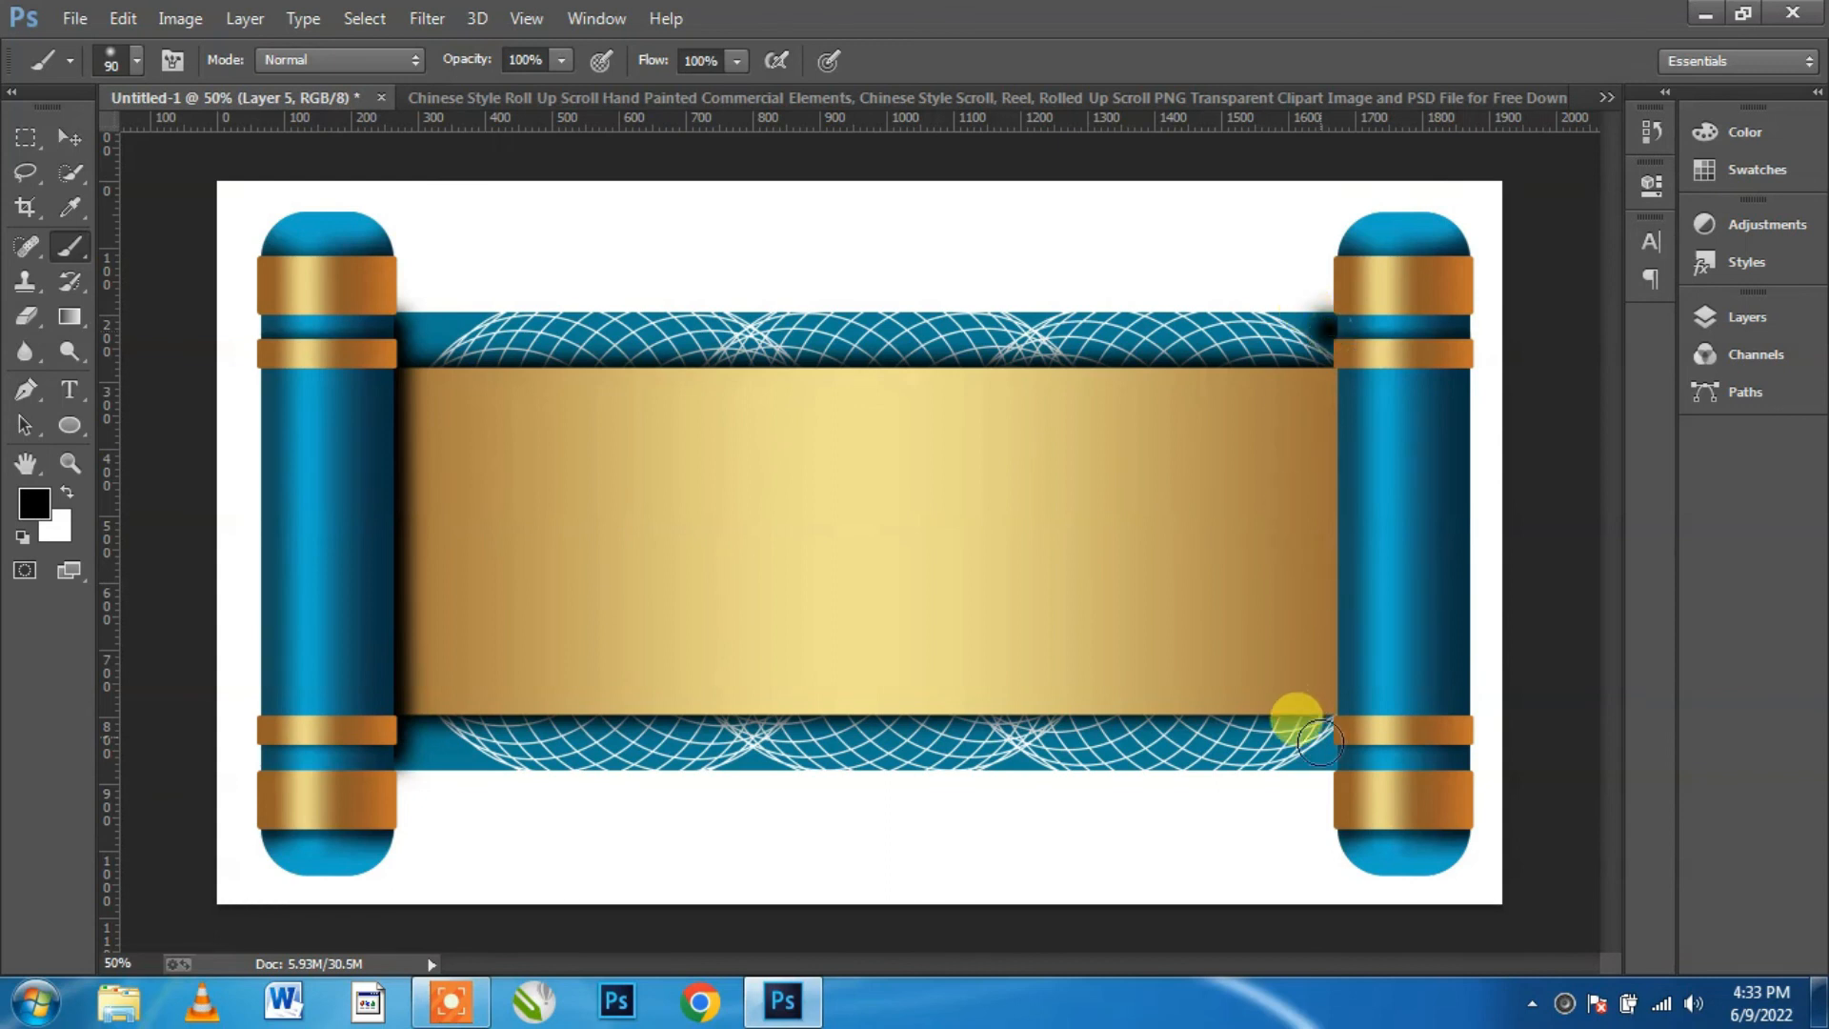
{"action": "left_click", "coordinate": [1342, 759], "text": "shift"}
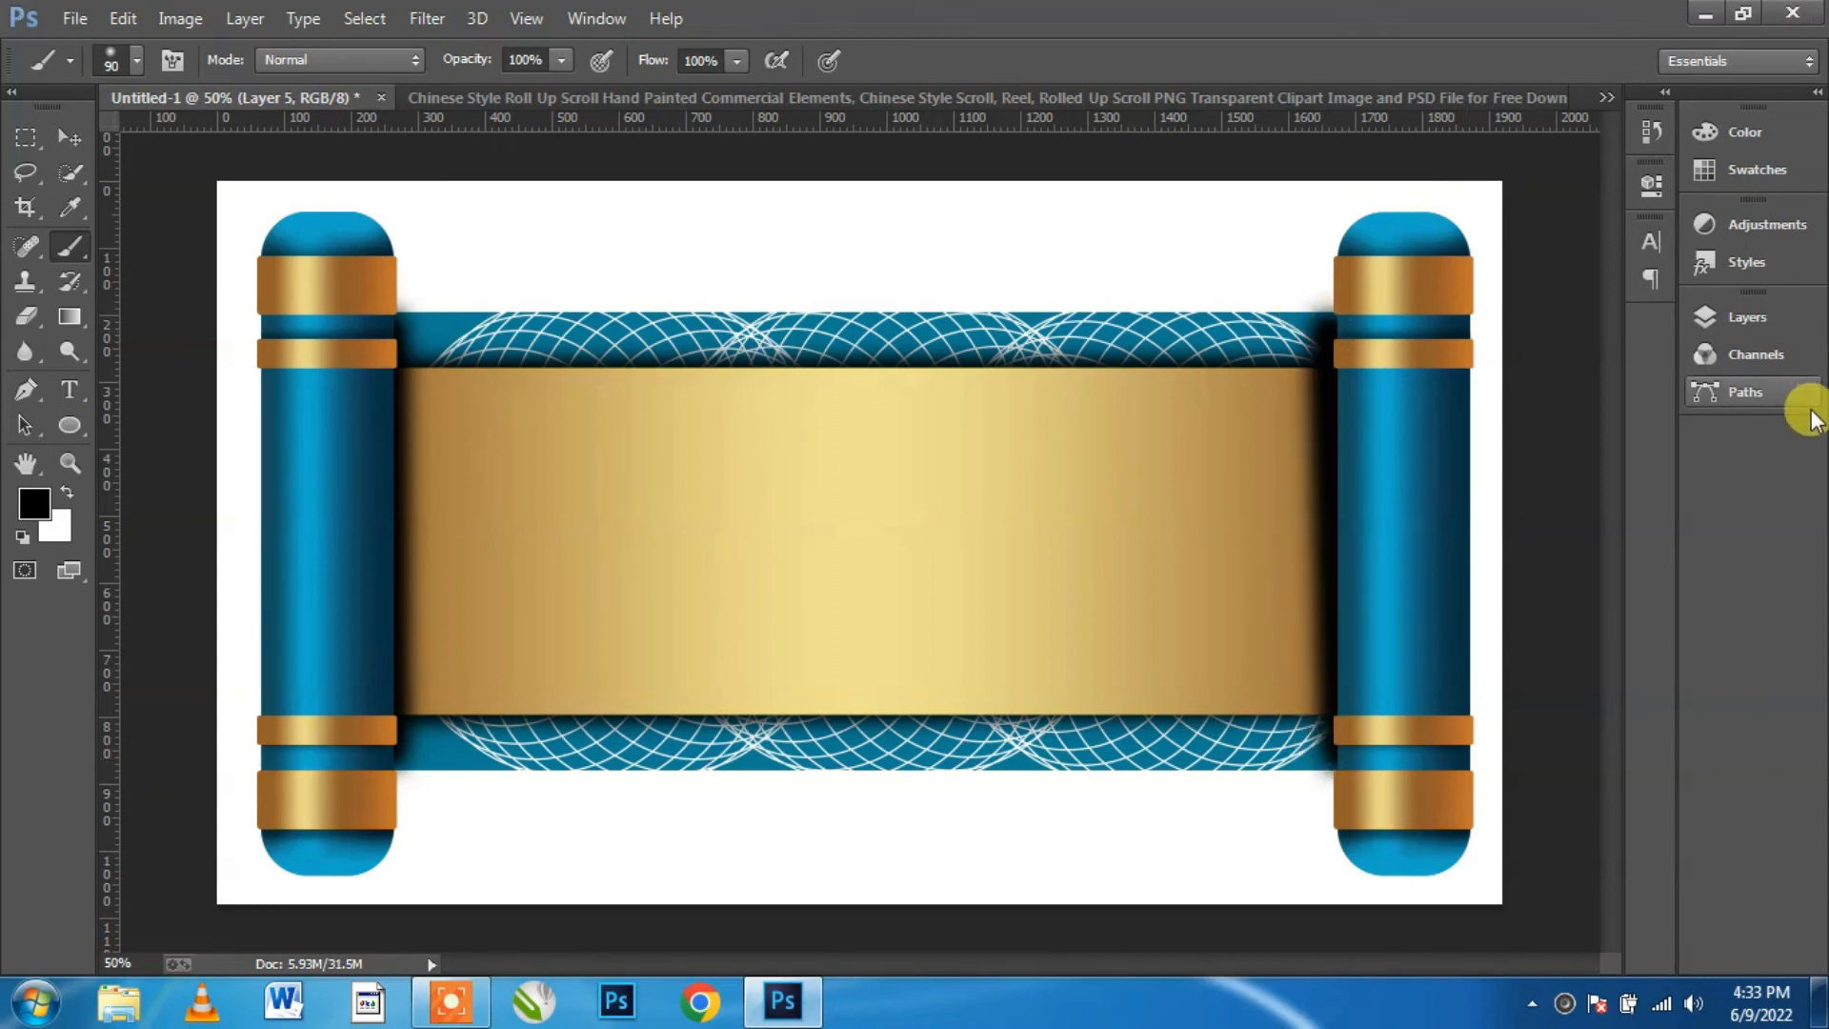
Step: Reduce the rod shadow layer, Layer 5, to 50% opacity and deselect all layers
{"action": "left_click", "coordinate": [1773, 321]}
{"action": "left_click", "coordinate": [1619, 364]}
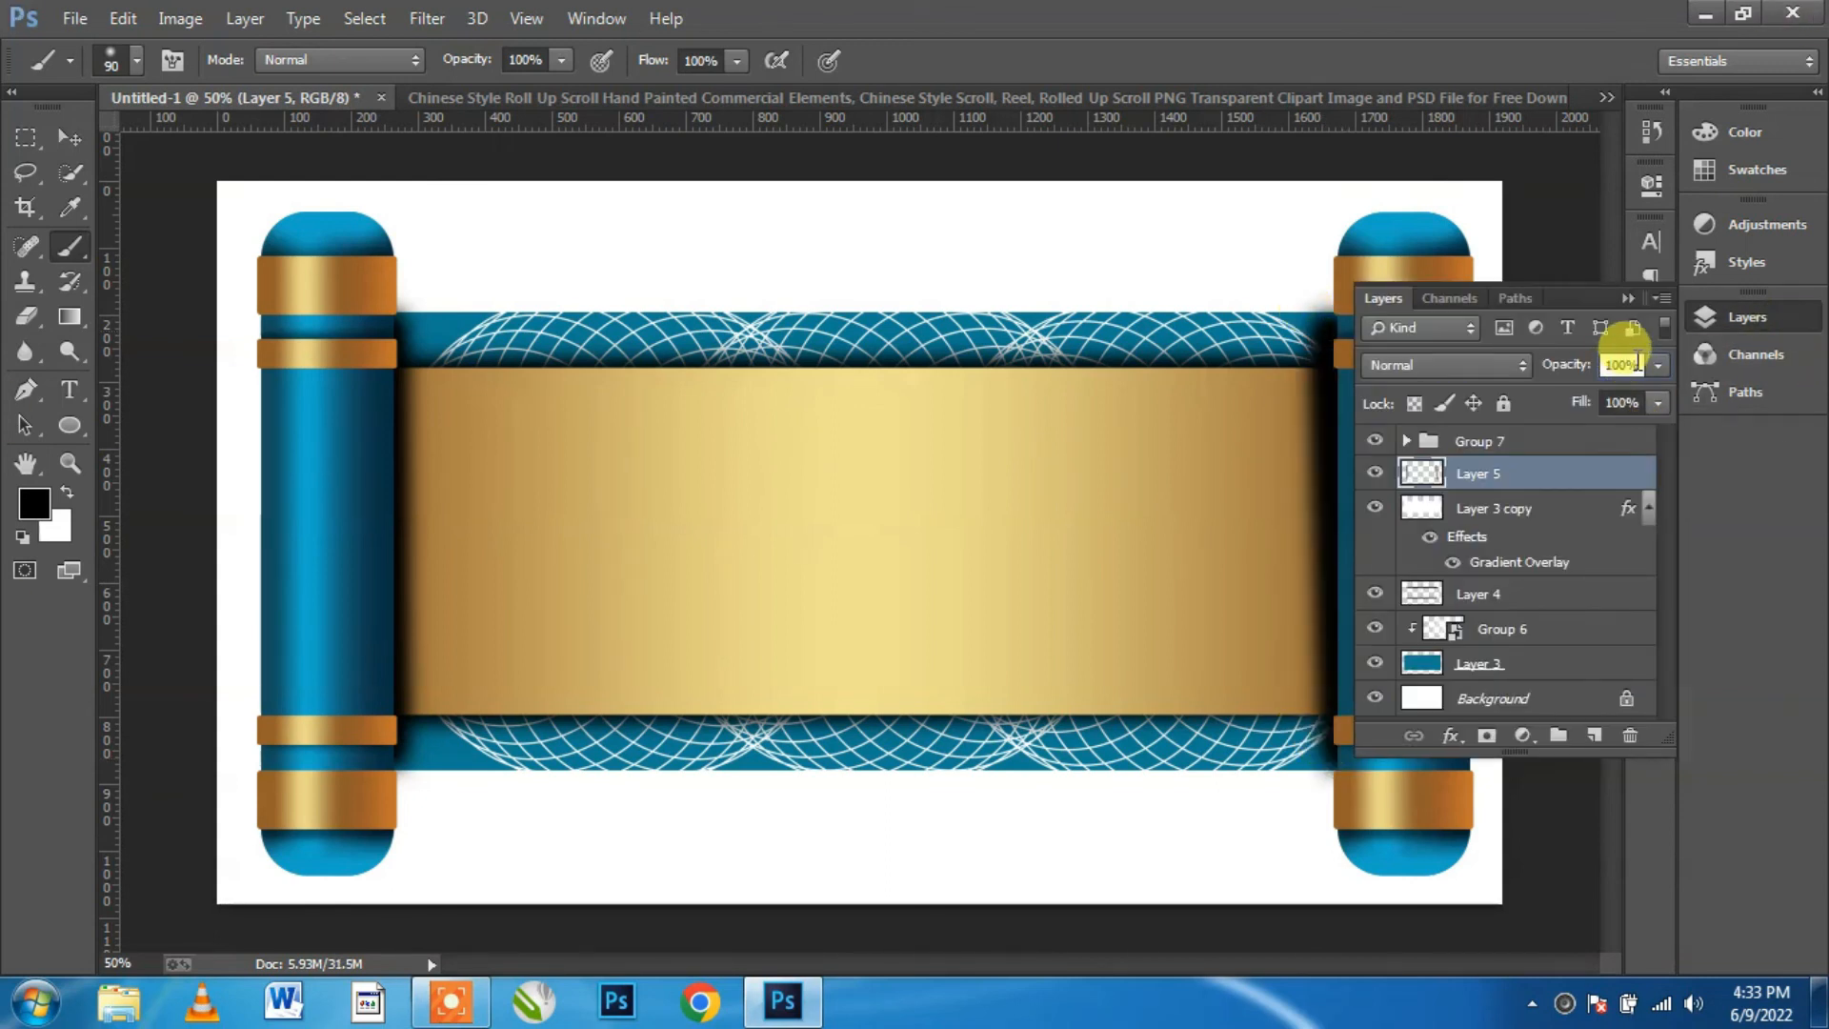
{"action": "type", "text": "50"}
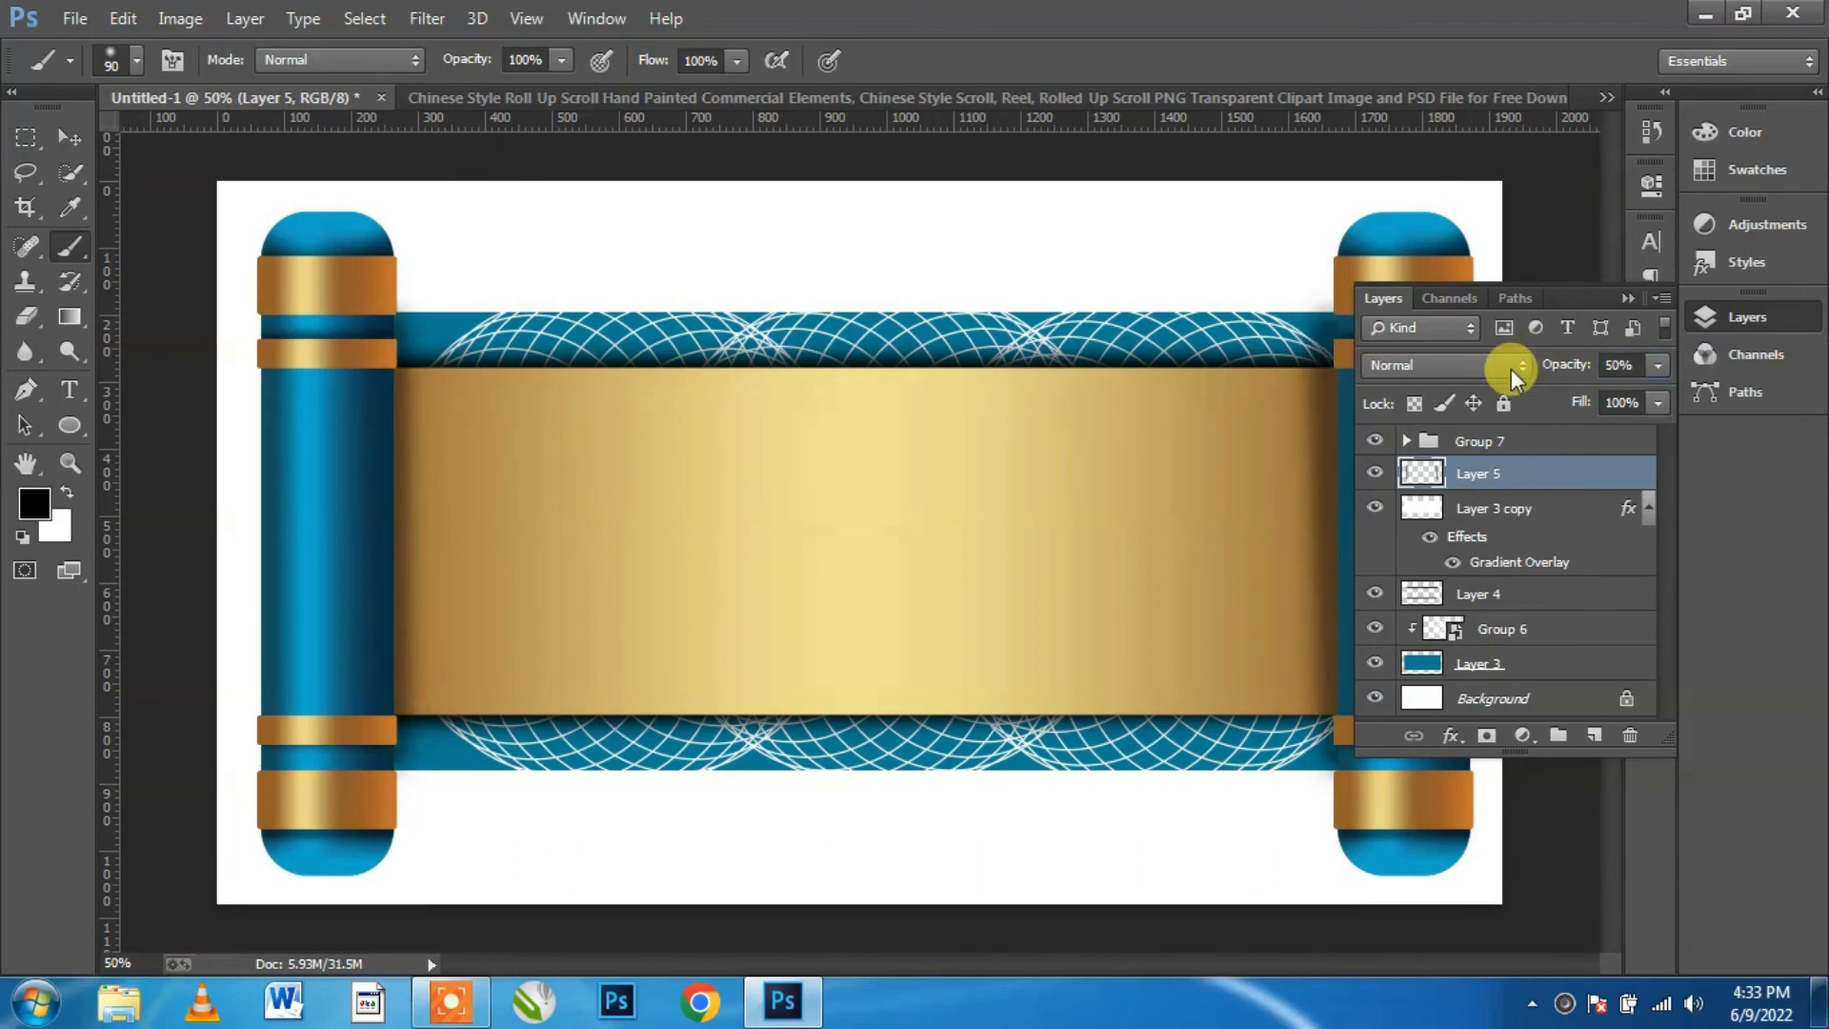
{"action": "left_click", "coordinate": [1524, 168]}
{"action": "left_click", "coordinate": [57, 125]}
{"action": "left_click", "coordinate": [677, 156]}
Step: Unlock the Background layer and give it a reversed radial black-to-white Gradient Overlay, with white in the center and black edges
{"action": "left_click", "coordinate": [1743, 330]}
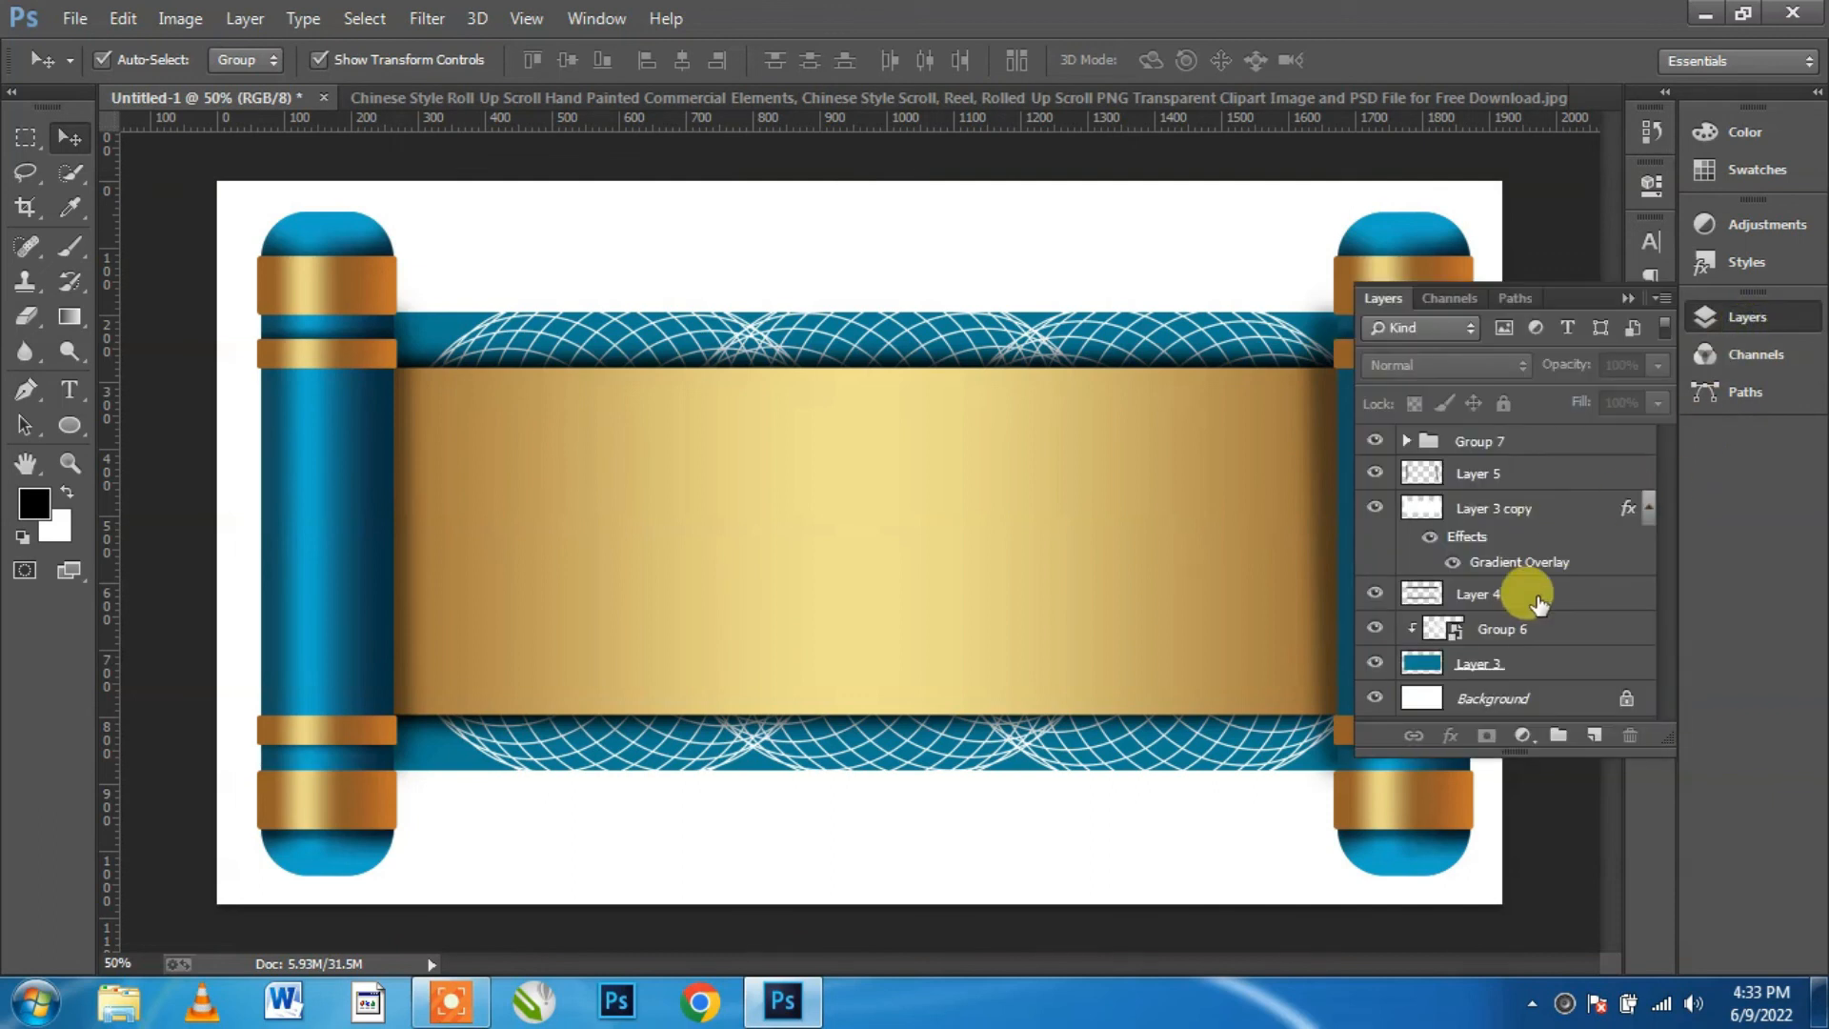
{"action": "left_click", "coordinate": [1629, 707]}
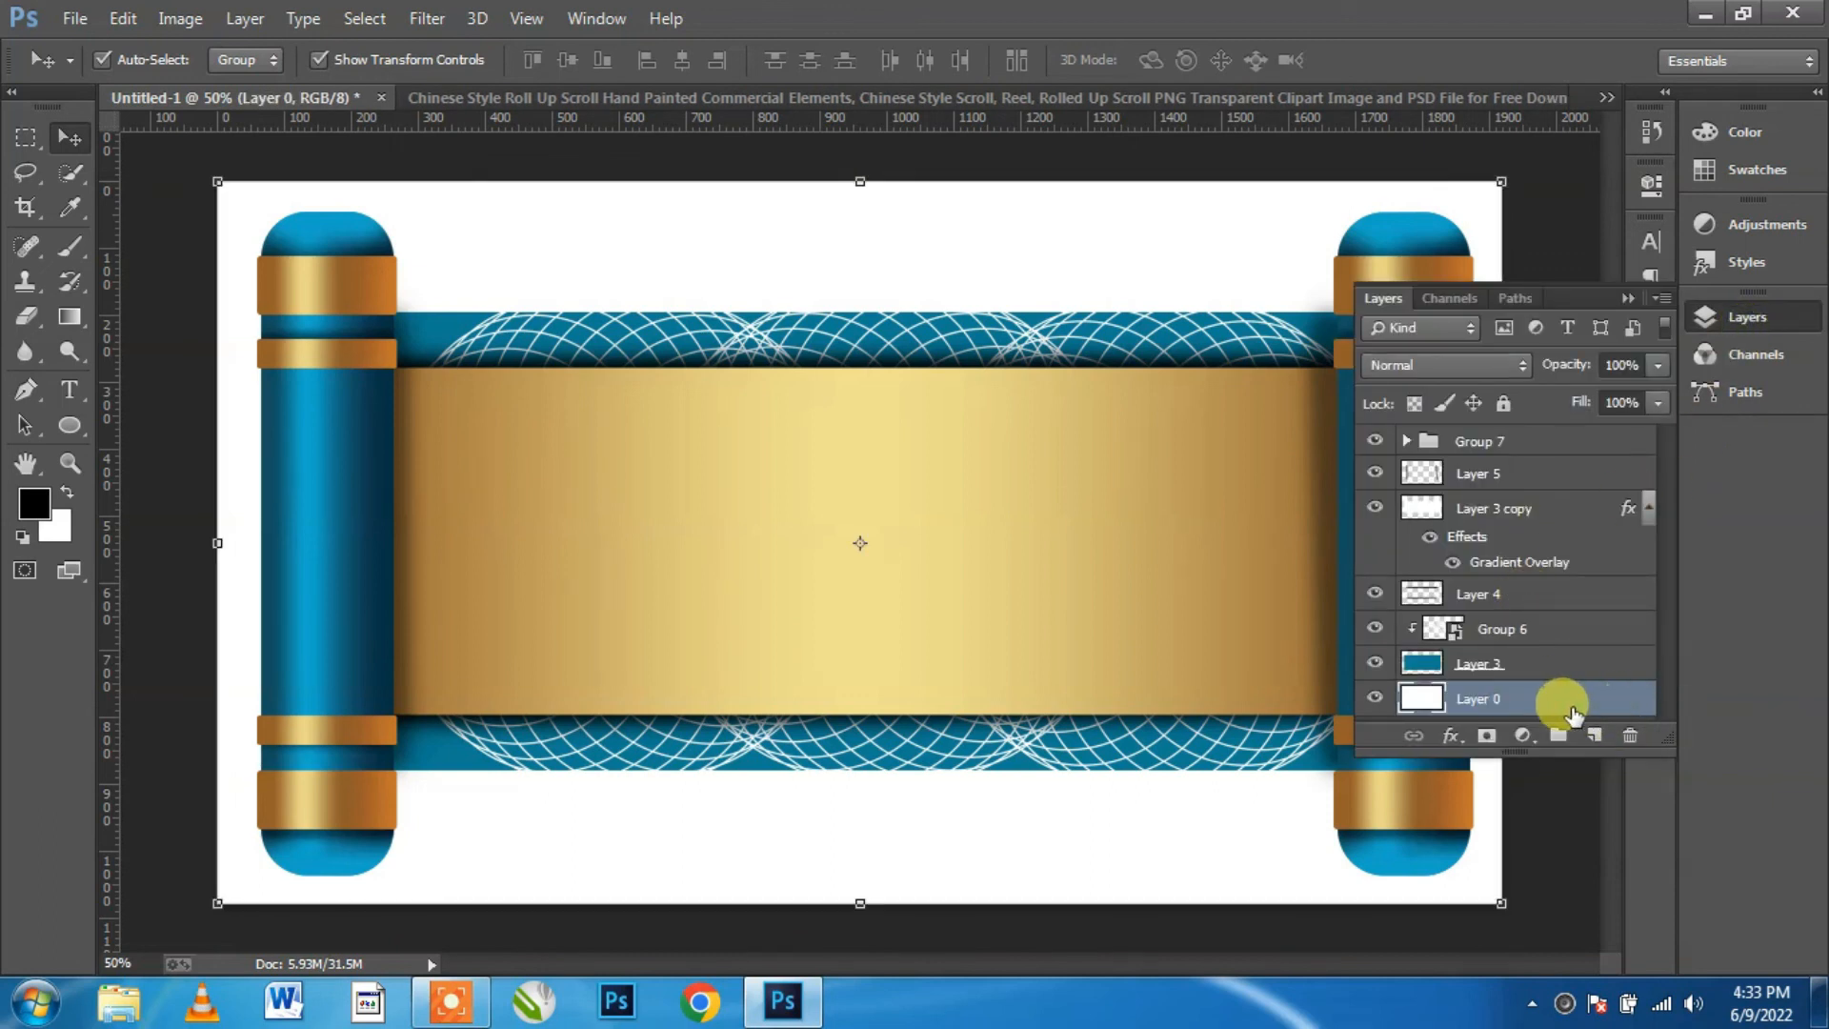
{"action": "left_click", "coordinate": [1451, 736]}
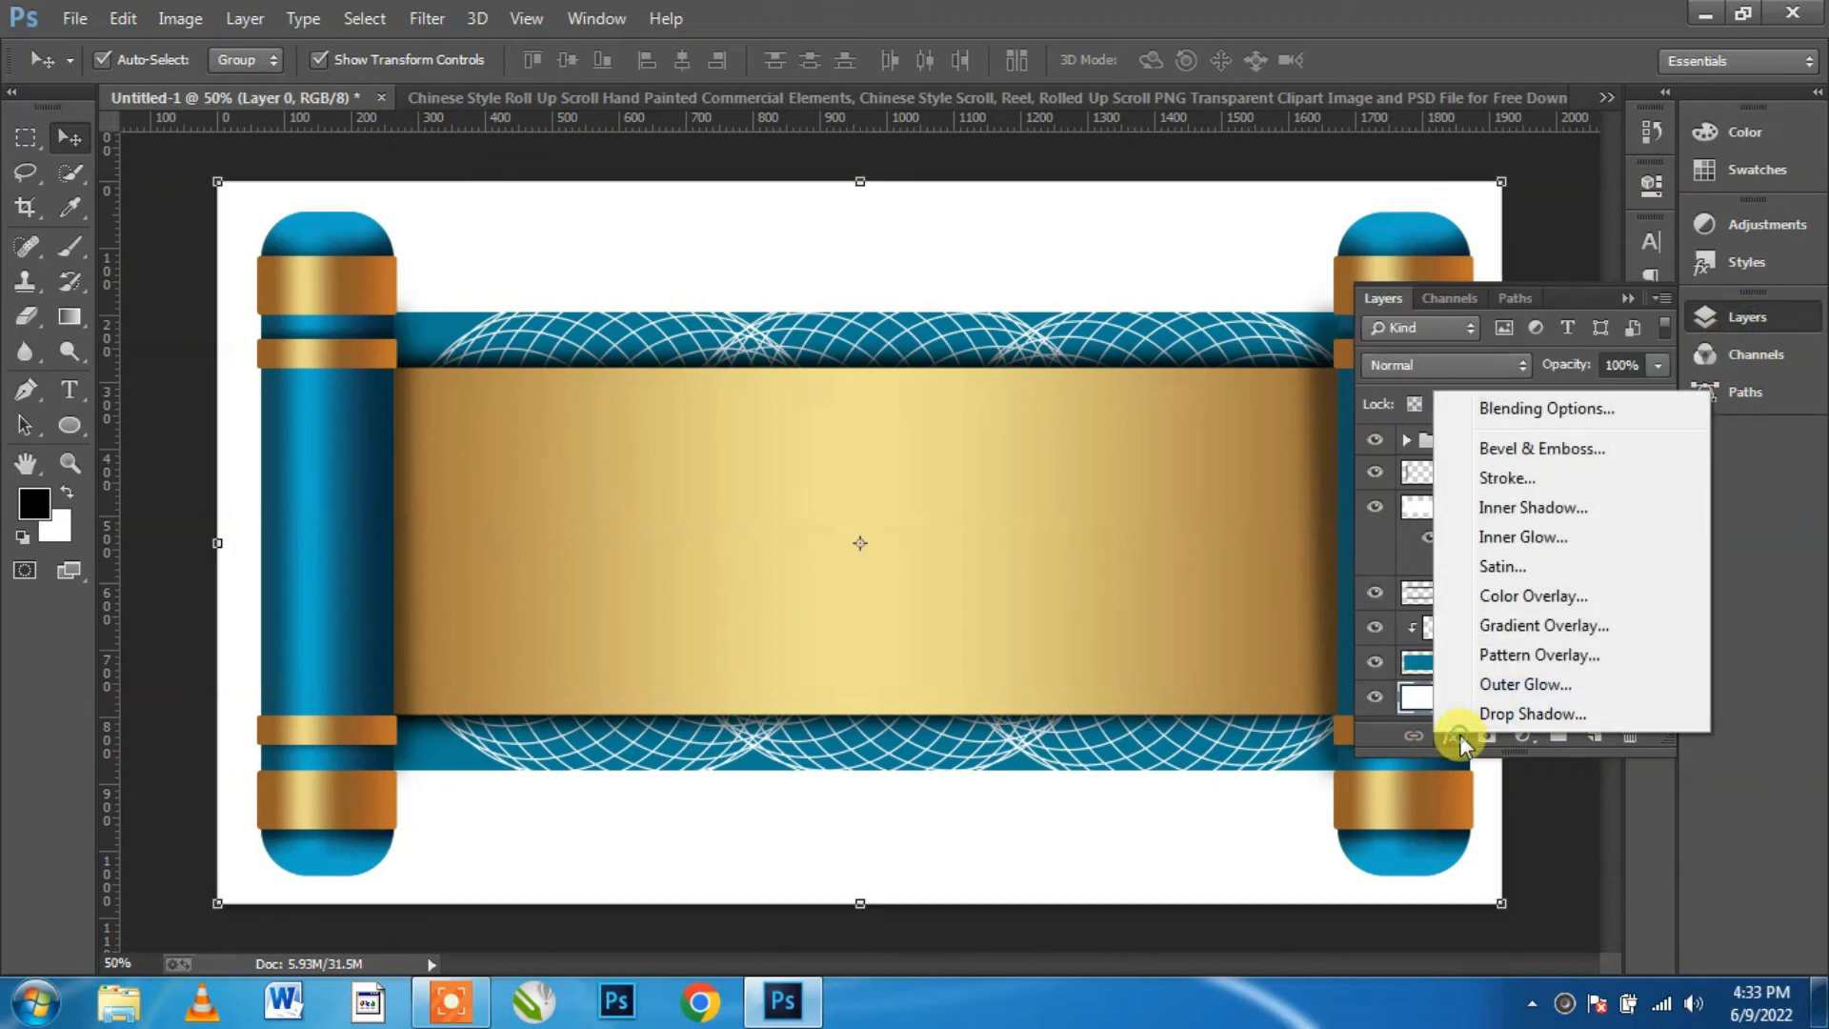
{"action": "left_click", "coordinate": [1539, 629]}
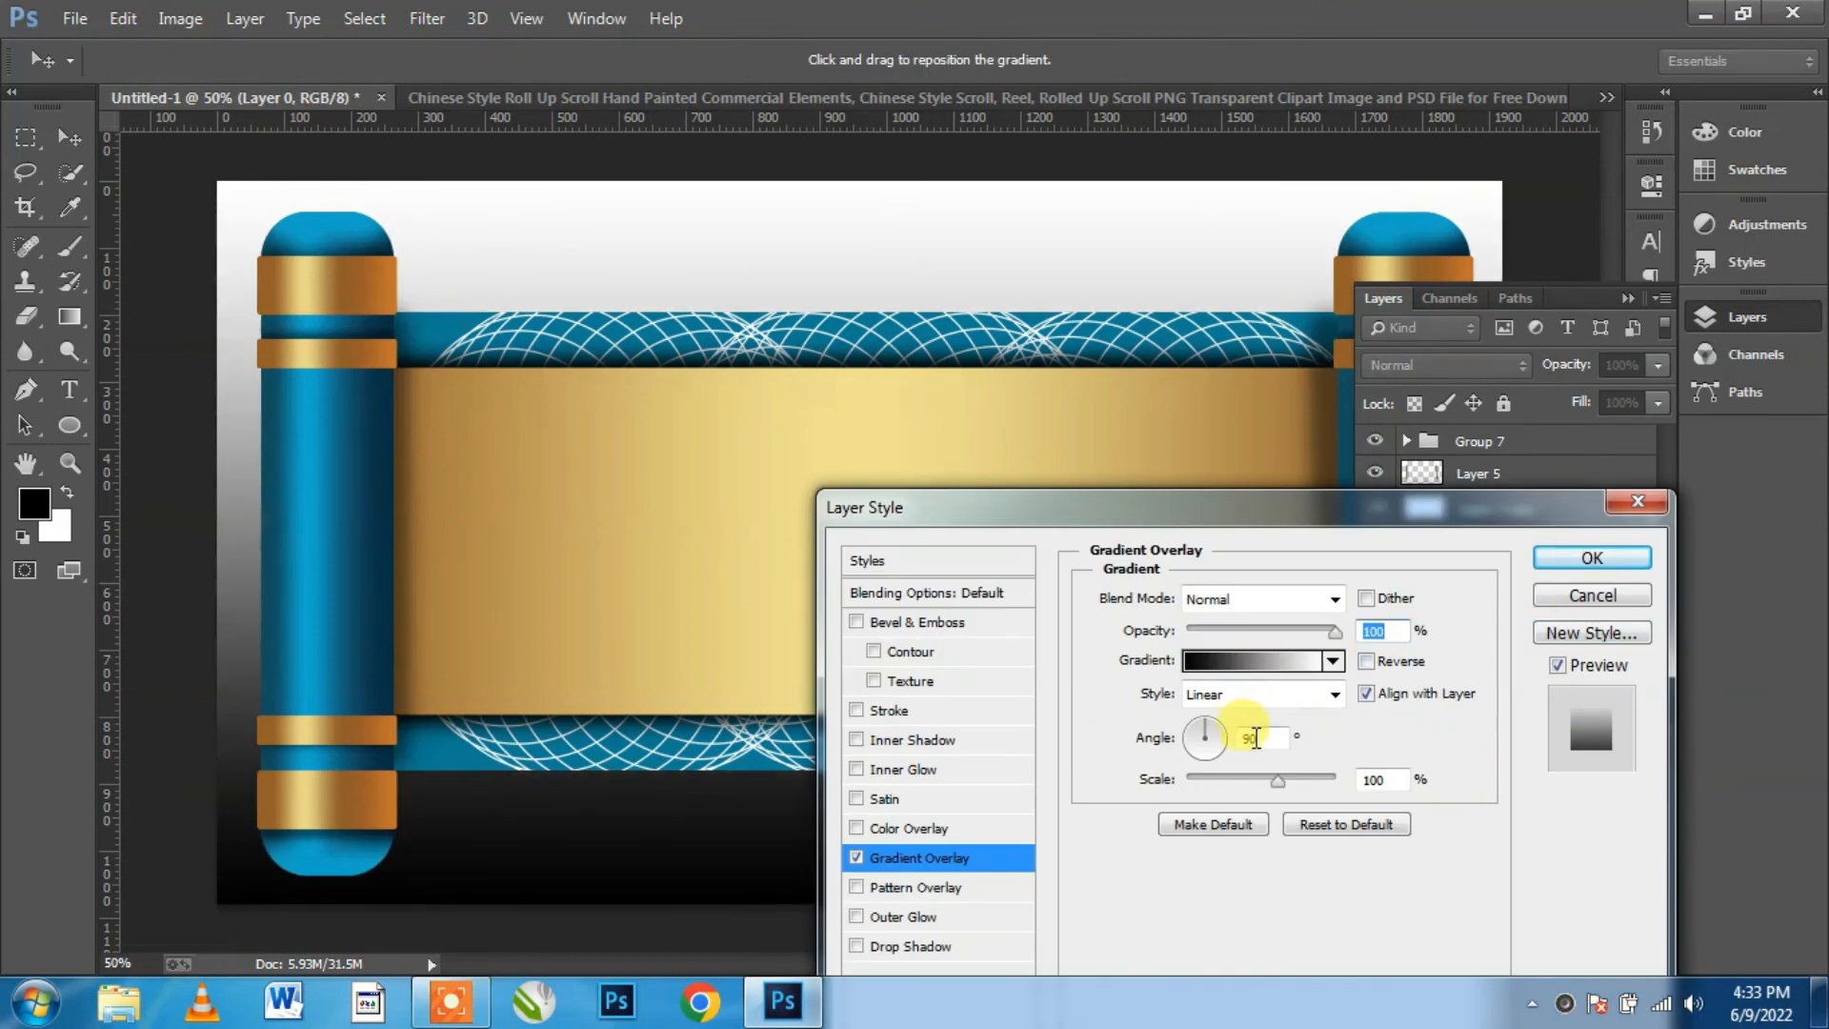
{"action": "left_click", "coordinate": [1259, 694]}
{"action": "left_click", "coordinate": [1257, 715]}
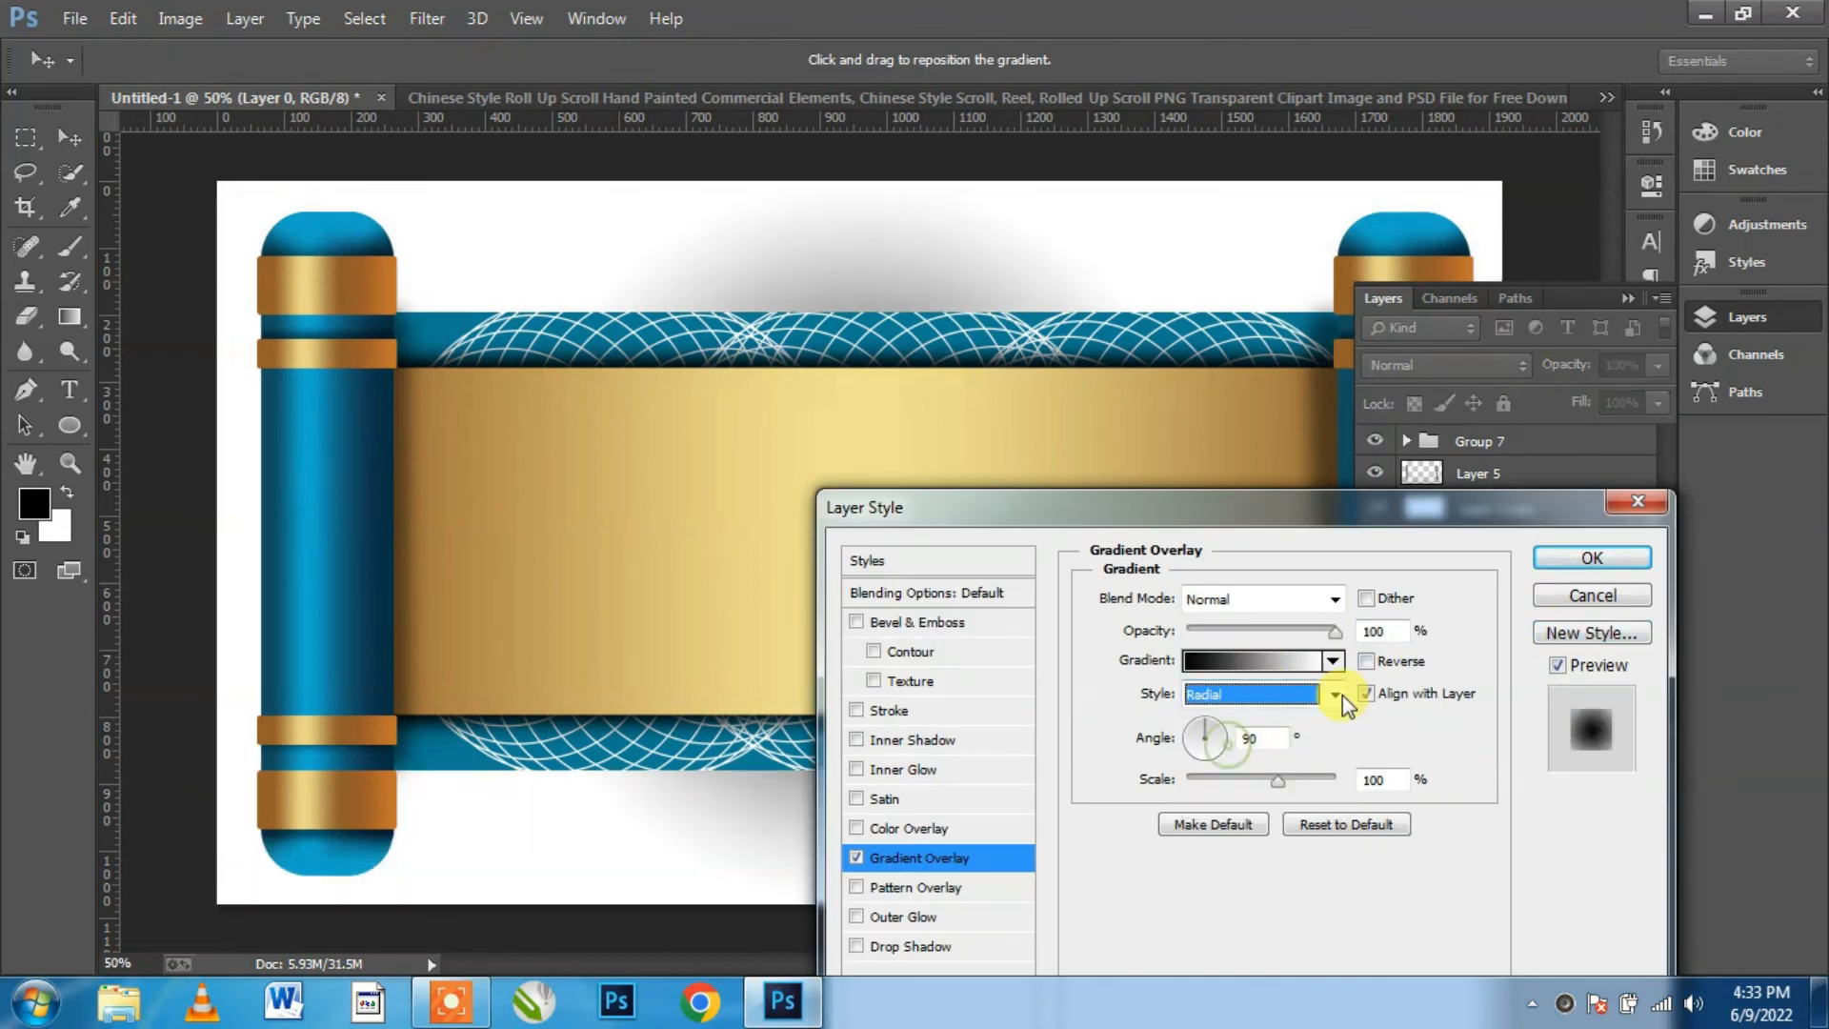
{"action": "left_click", "coordinate": [1365, 661]}
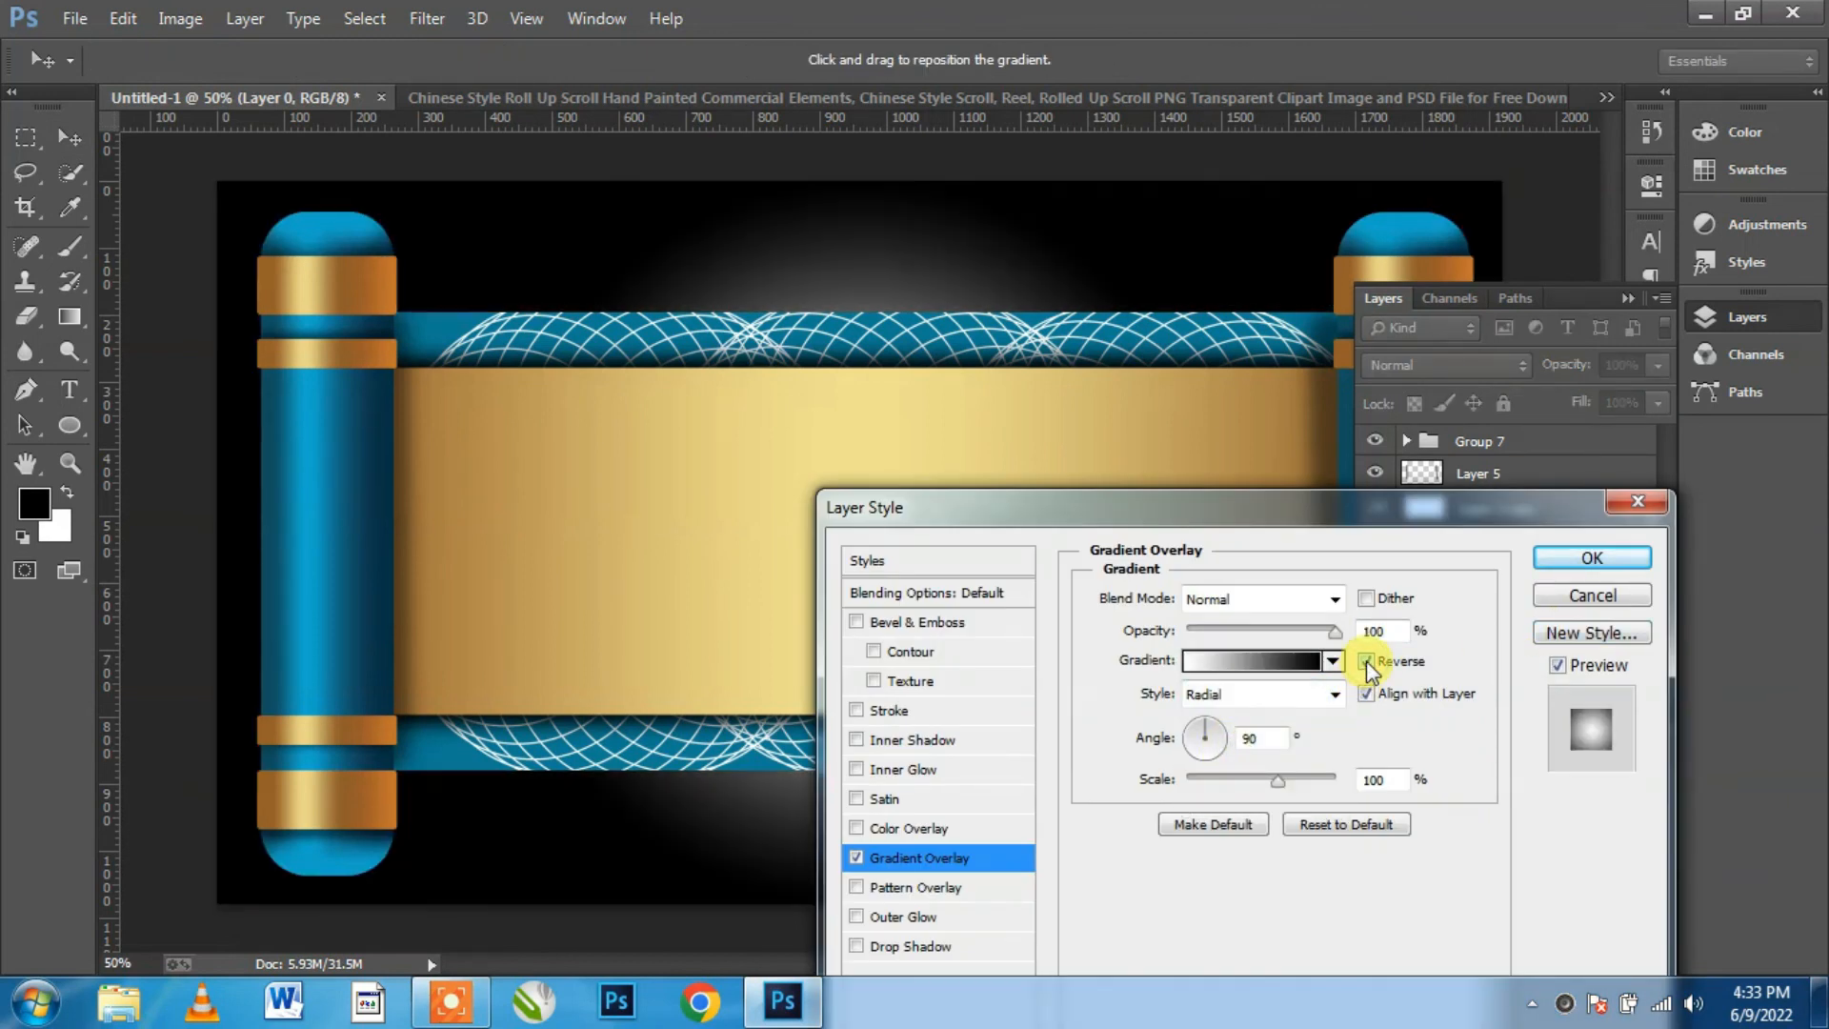
{"action": "left_click", "coordinate": [1600, 559]}
{"action": "left_click", "coordinate": [1625, 299]}
{"action": "left_click", "coordinate": [1544, 260]}
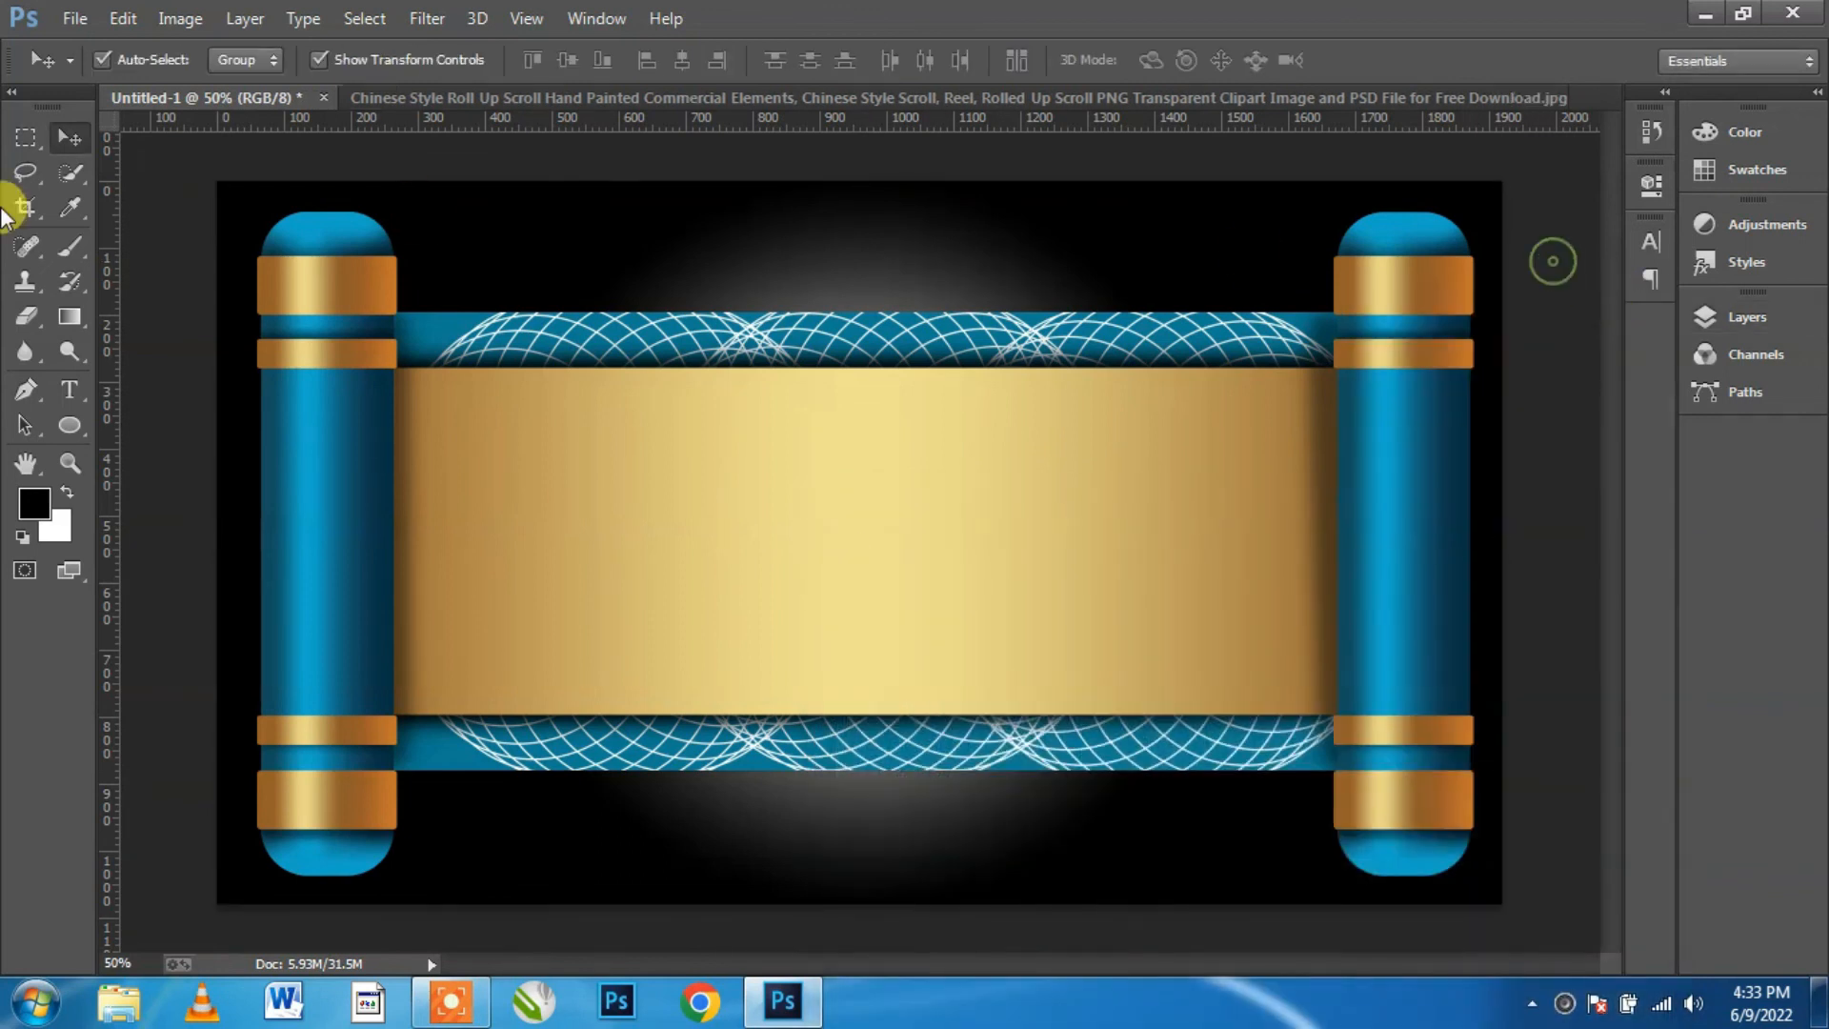
Step: Add the text "YOUR TITLE HERE" in black 25 pt Arial Black on the gold panel
{"action": "left_click", "coordinate": [69, 389]}
{"action": "left_click", "coordinate": [610, 522]}
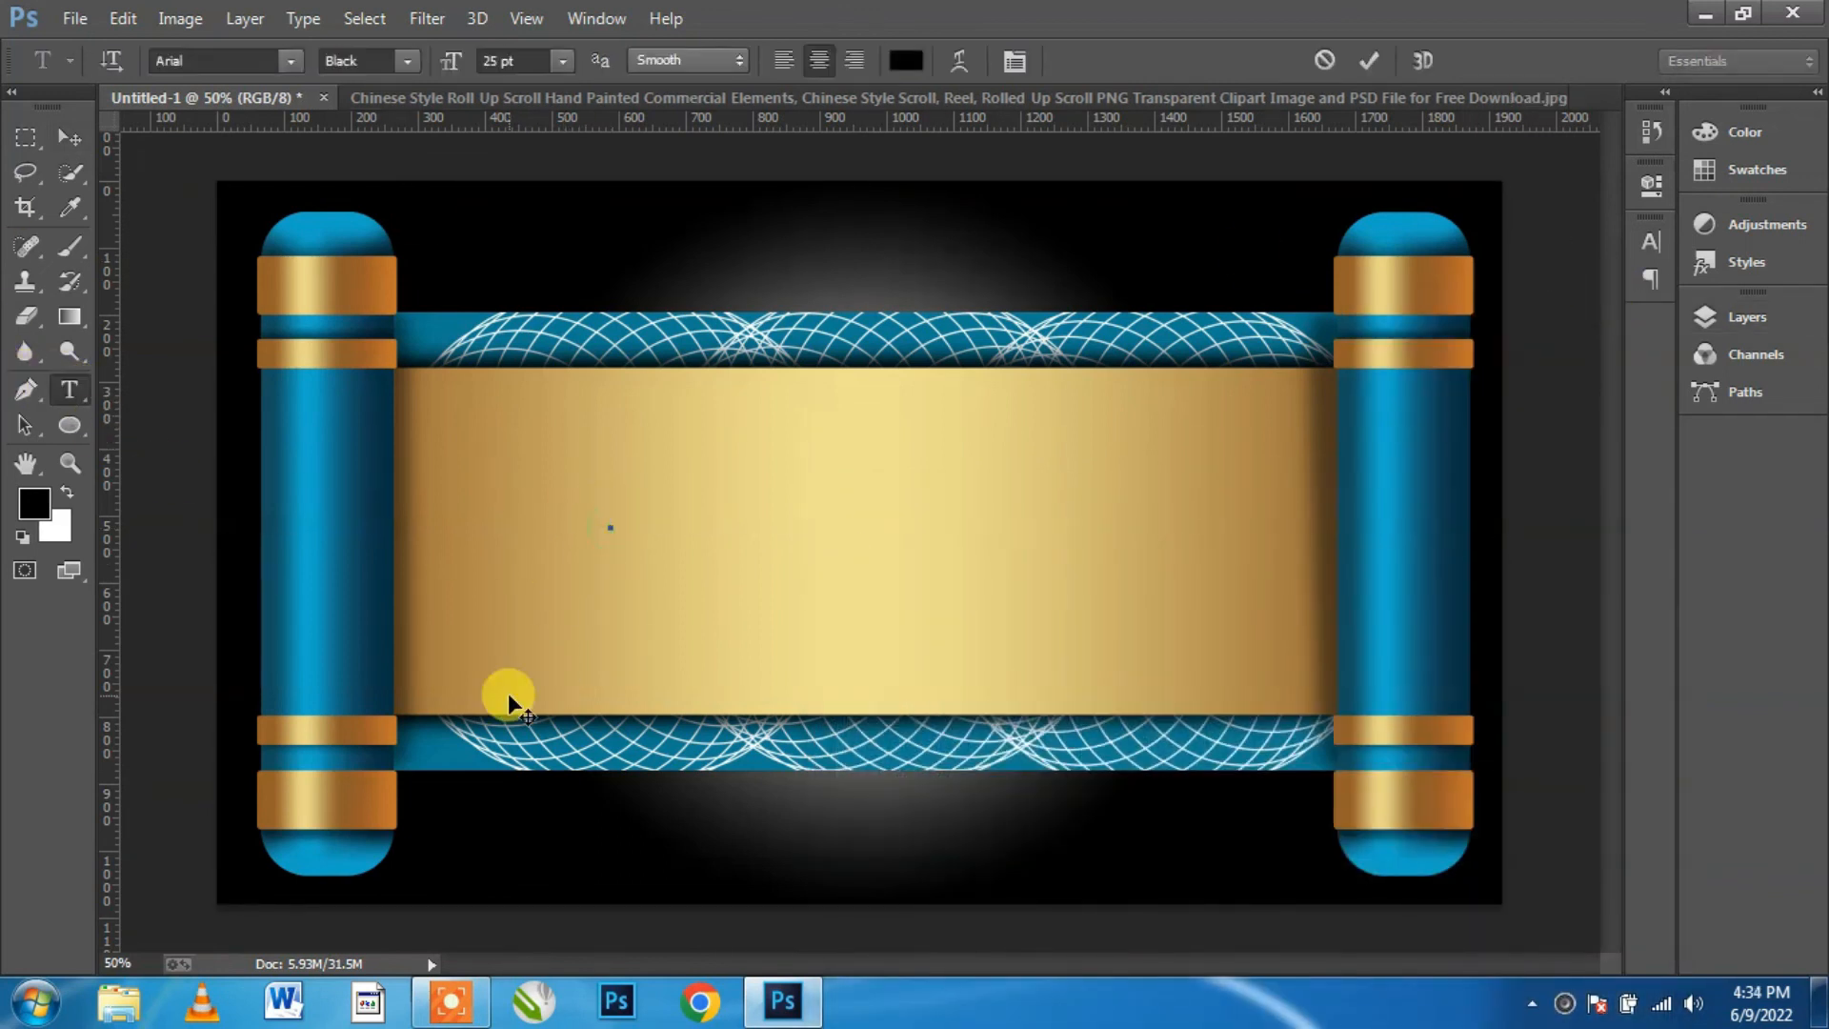
{"action": "type", "text": "YOUR"}
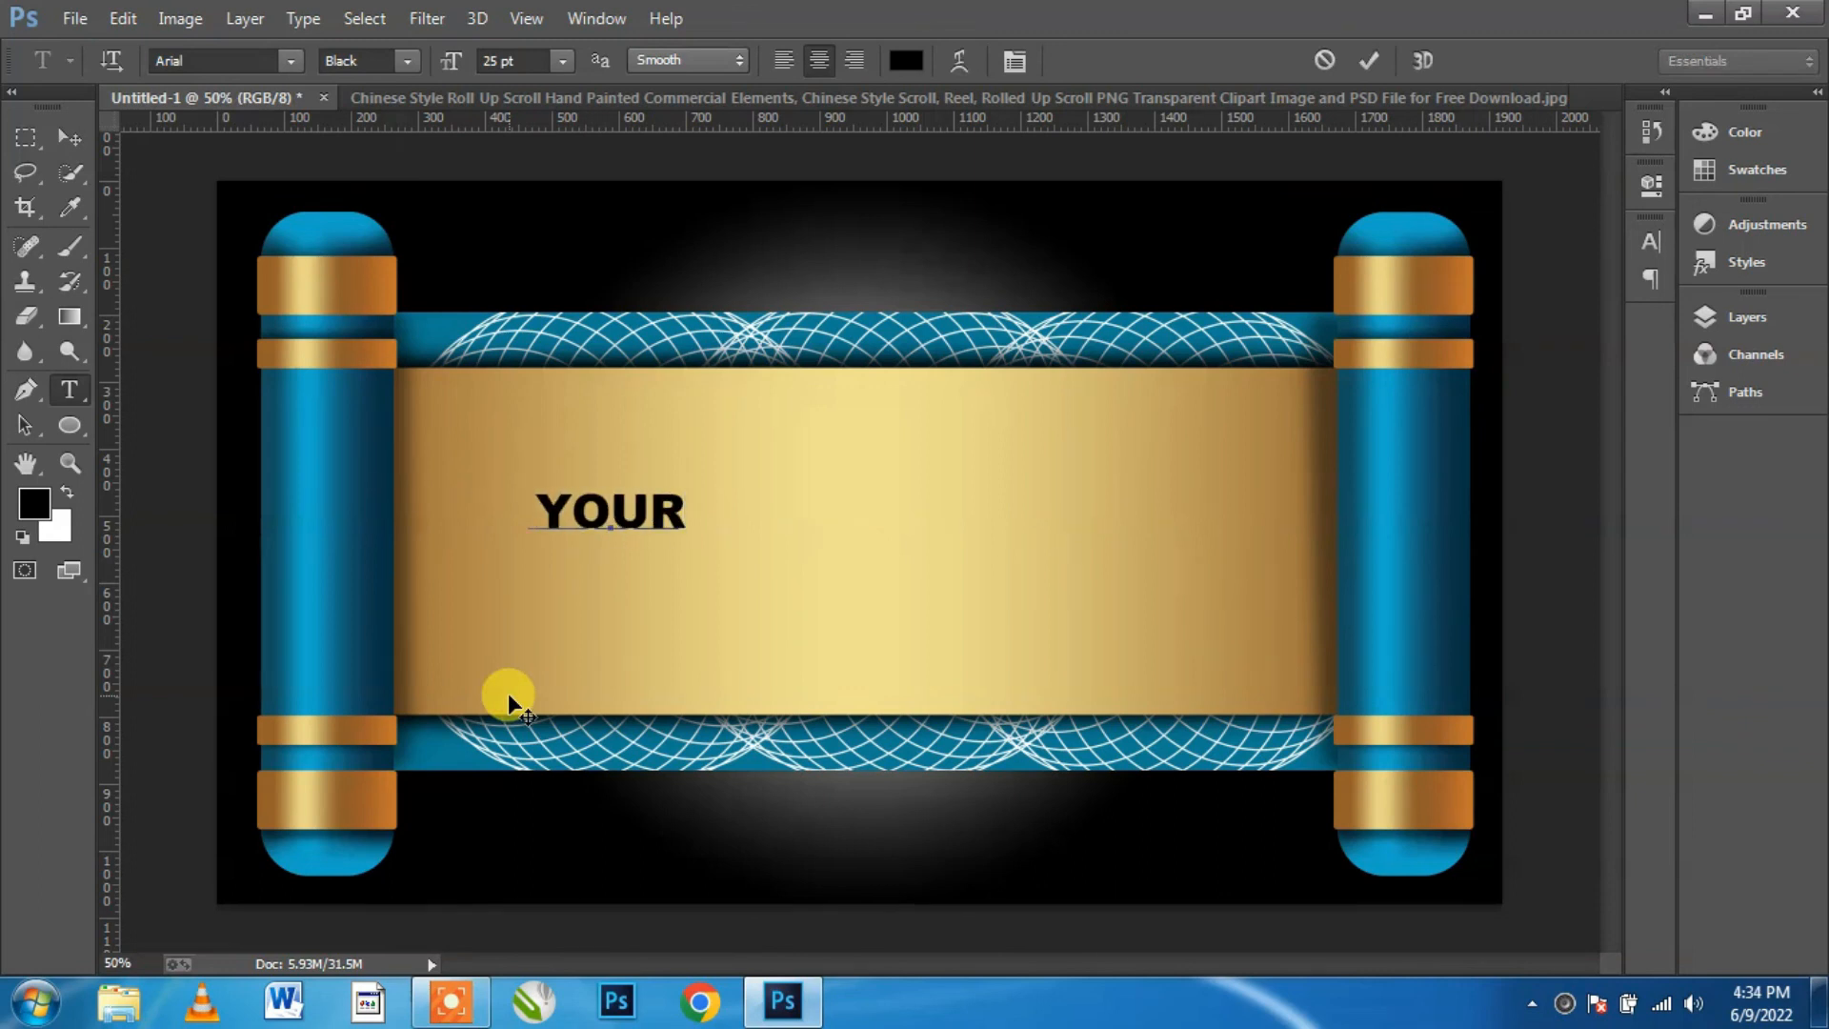
{"action": "type", "text": " TITLE H ERA"}
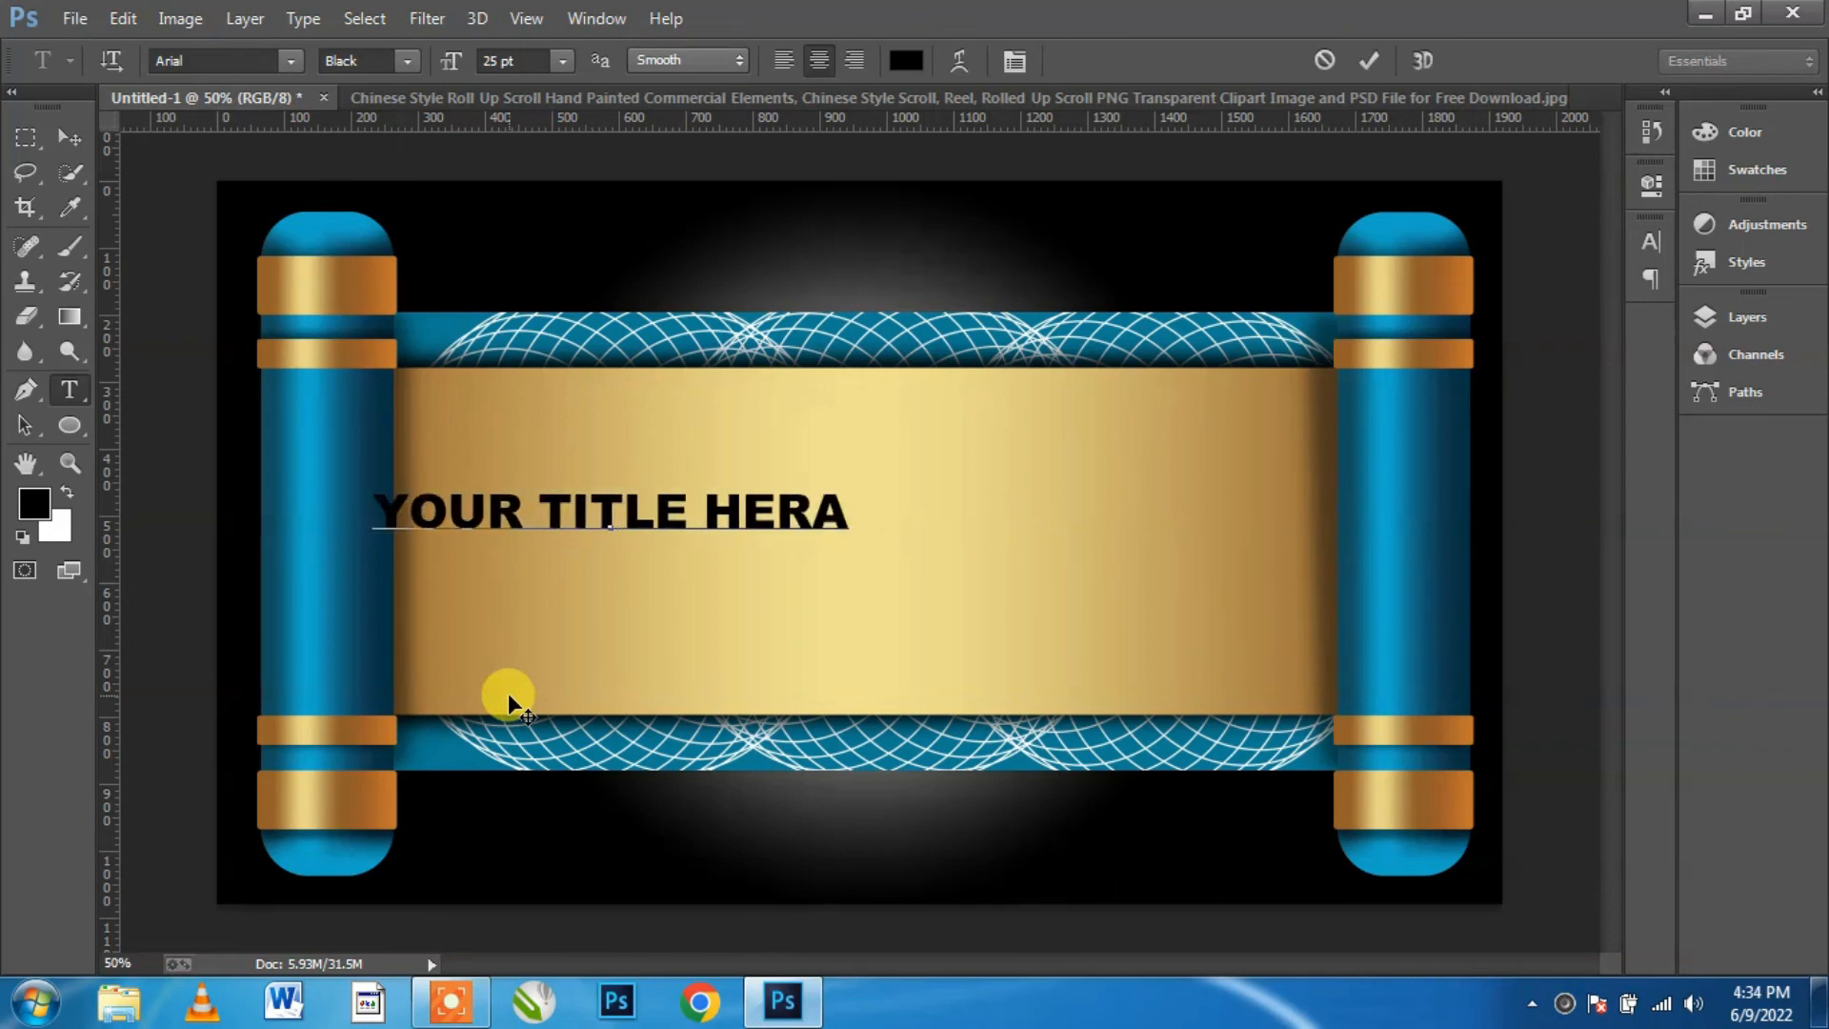
{"action": "key", "text": "BackSpace"}
{"action": "type", "text": "E"}
{"action": "left_click", "coordinate": [96, 133]}
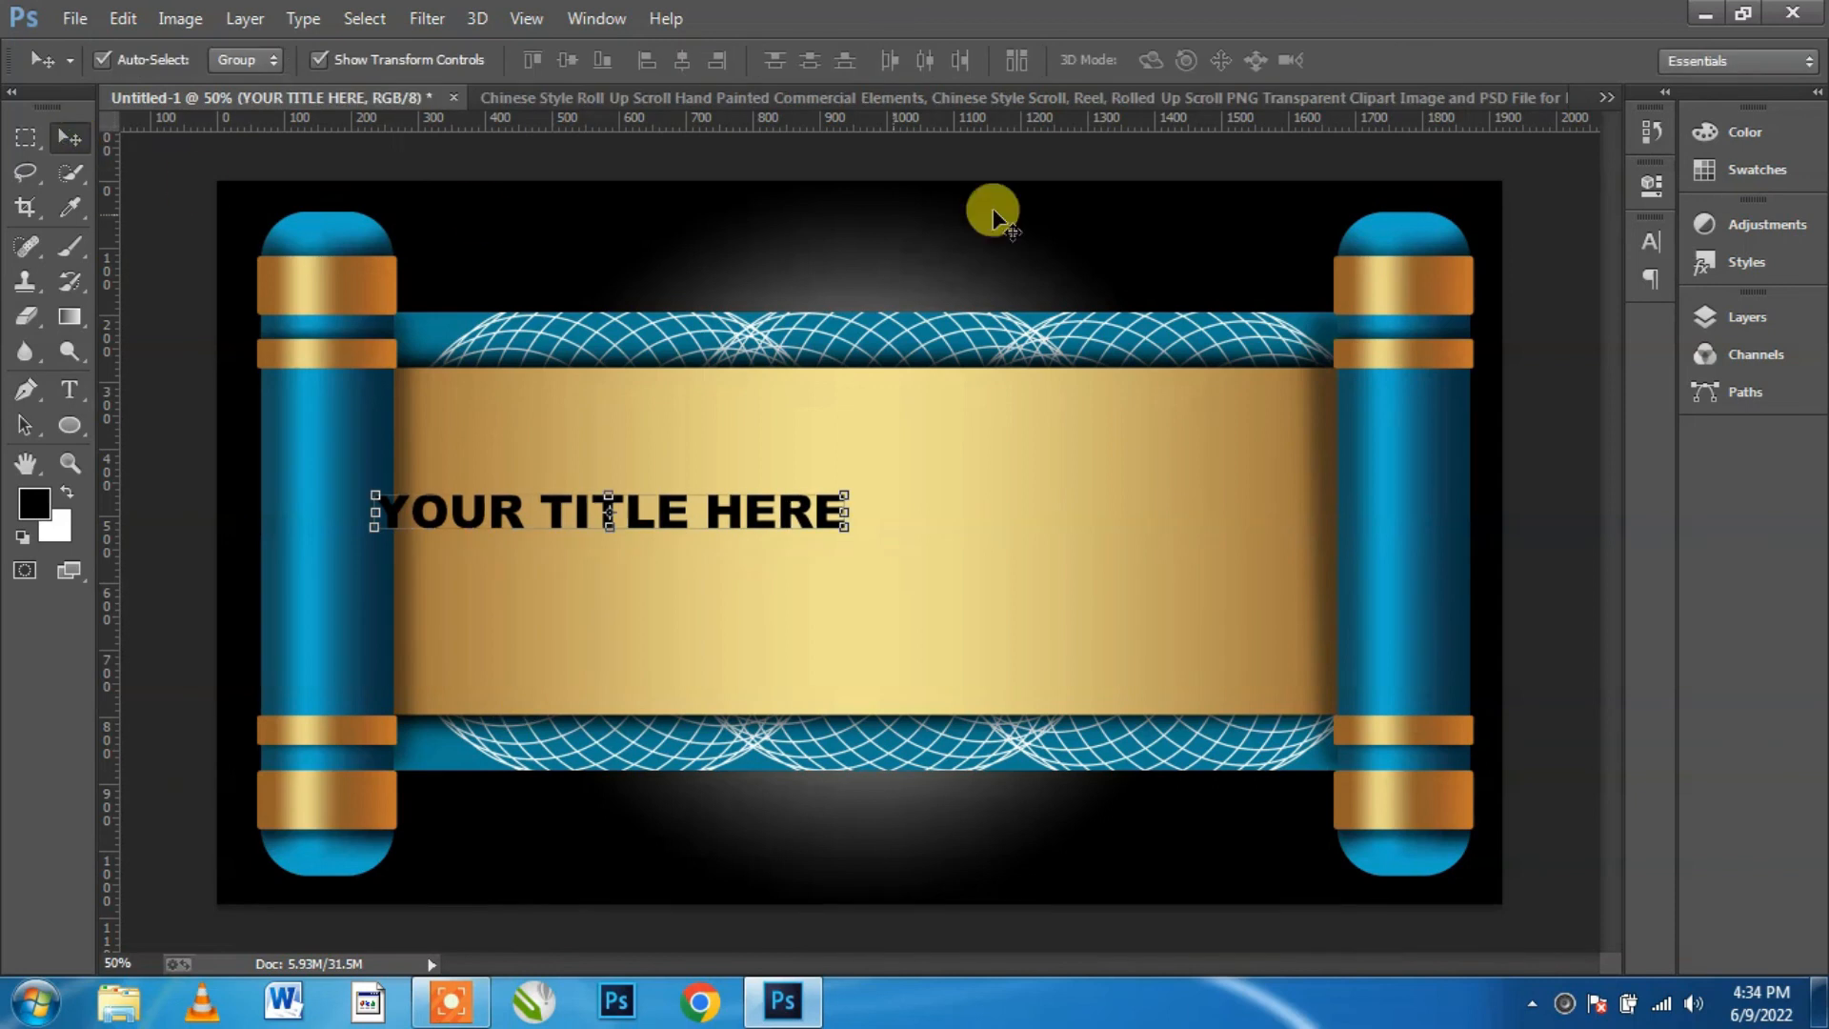
Step: Move the title text to the upper middle of the gold panel and duplicate it directly below
{"action": "left_click_drag", "start_coordinate": [735, 517], "coordinate": [963, 528]}
{"action": "left_click", "coordinate": [1540, 623]}
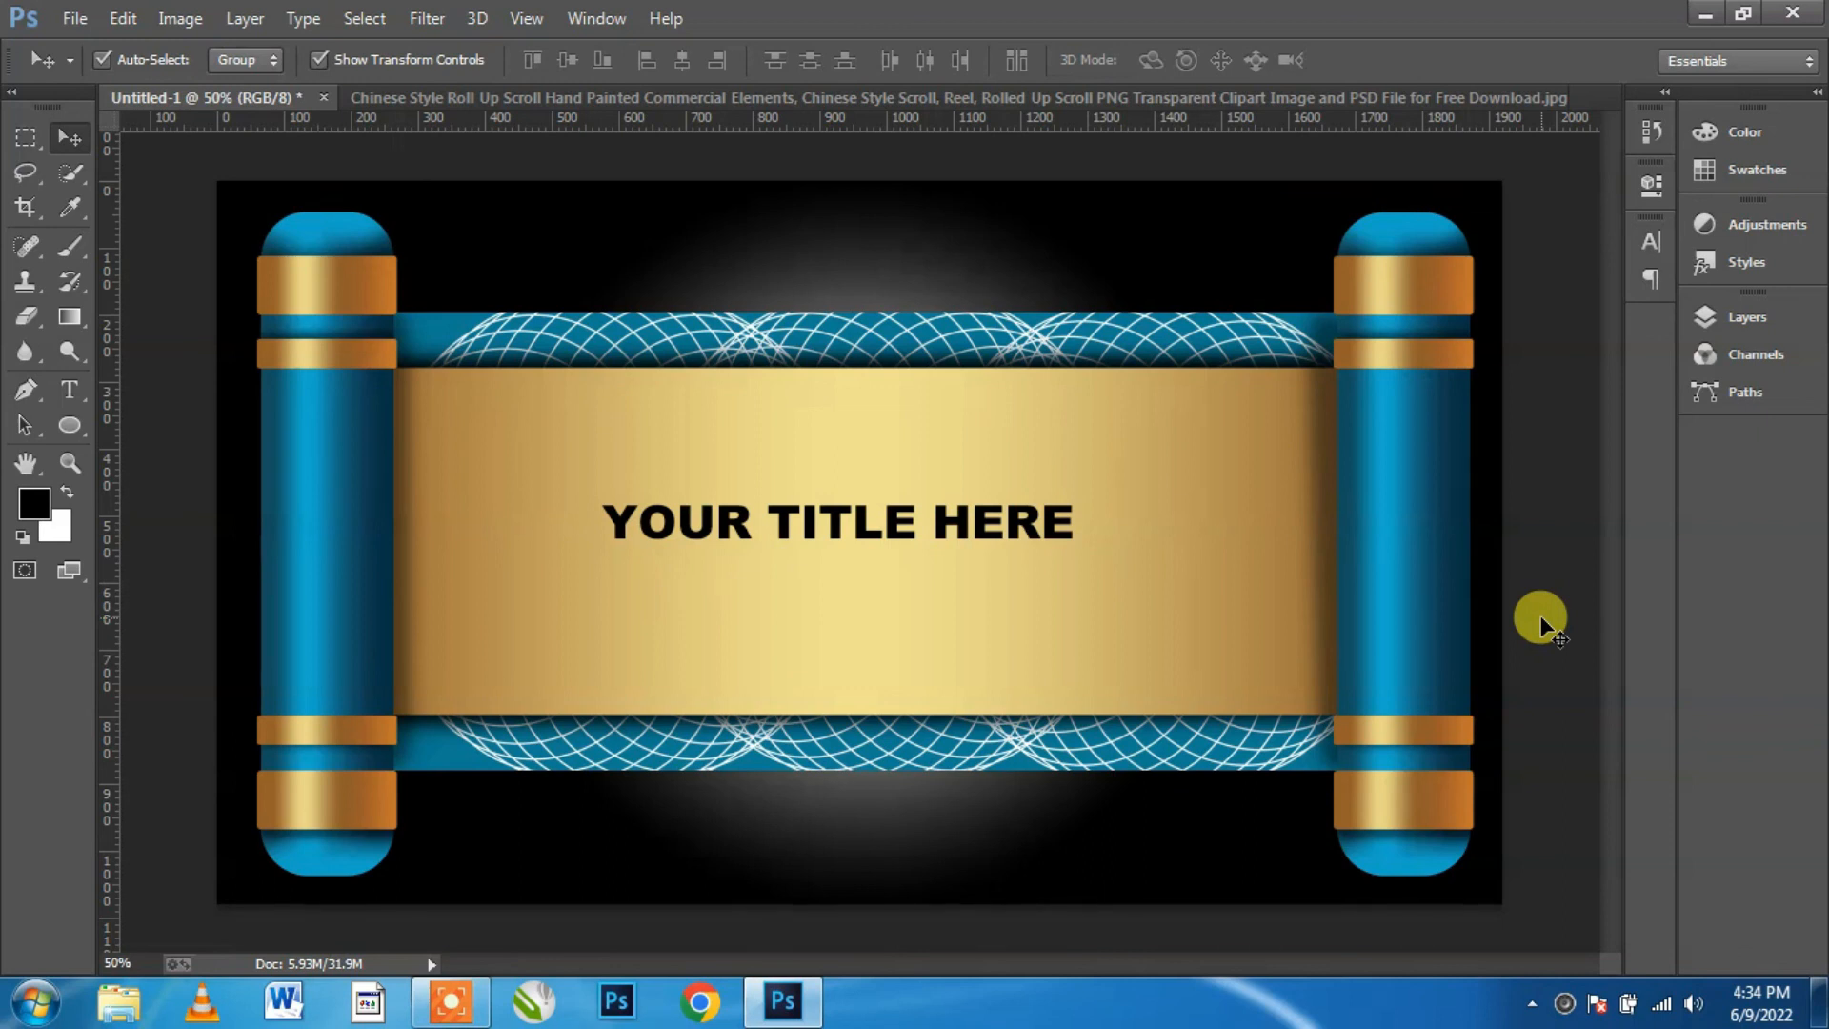
{"action": "left_click_drag", "start_coordinate": [710, 520], "coordinate": [763, 518]}
Step: Replace the lower title copy's text with "Thanks for watching" and start a second line beneath it
{"action": "left_click", "coordinate": [1743, 317]}
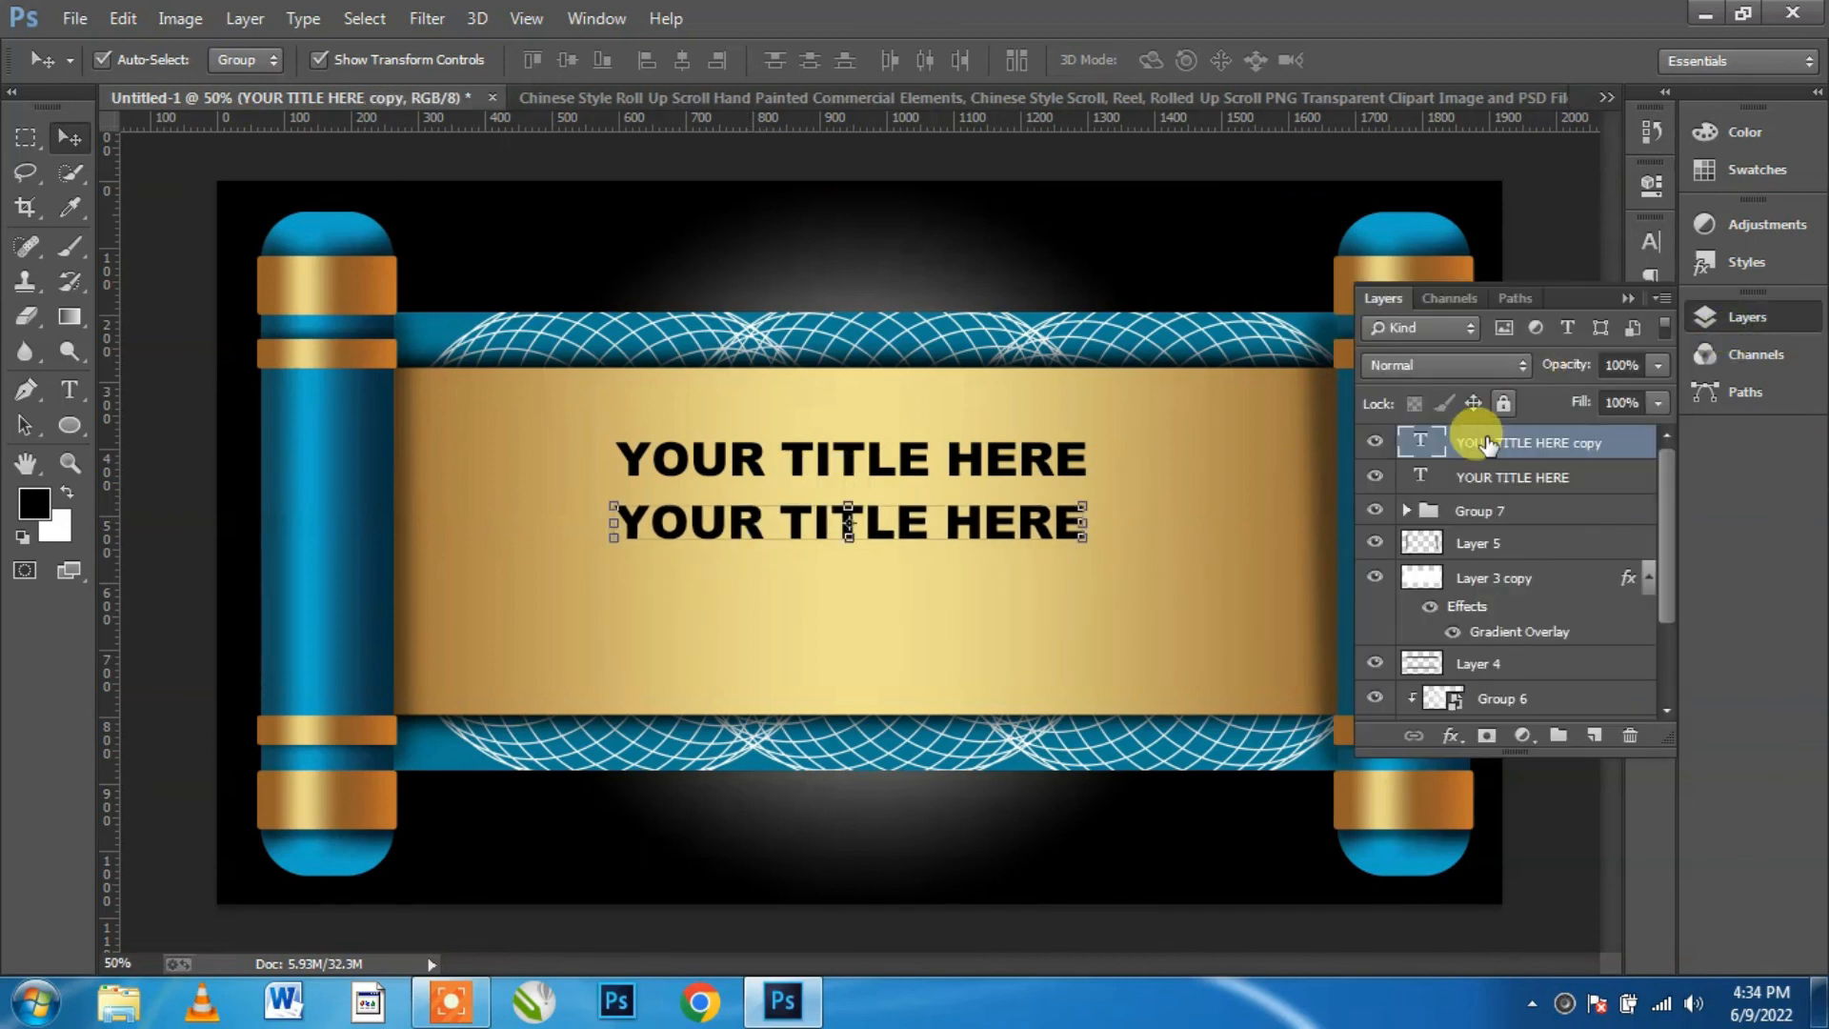
{"action": "double_click", "coordinate": [1419, 441]}
{"action": "left_click", "coordinate": [1631, 291]}
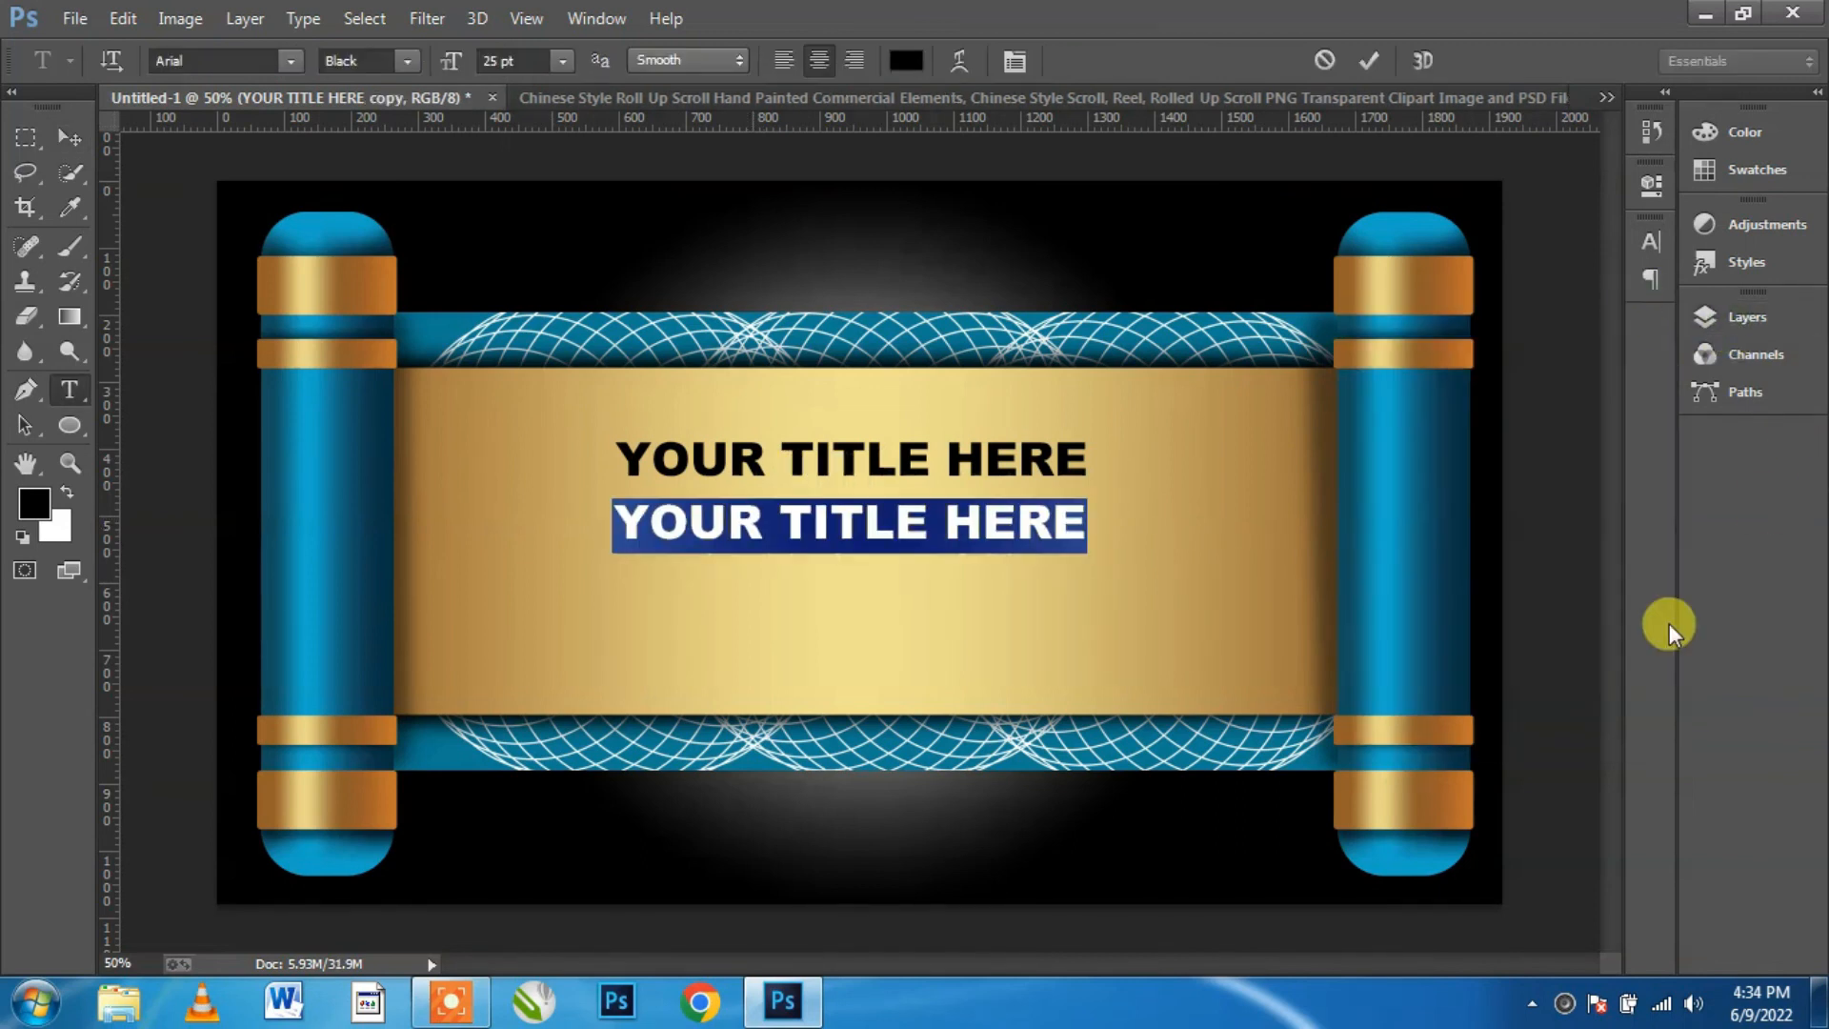
{"action": "type", "text": "Thanks for watching"}
{"action": "key", "text": "Return"}
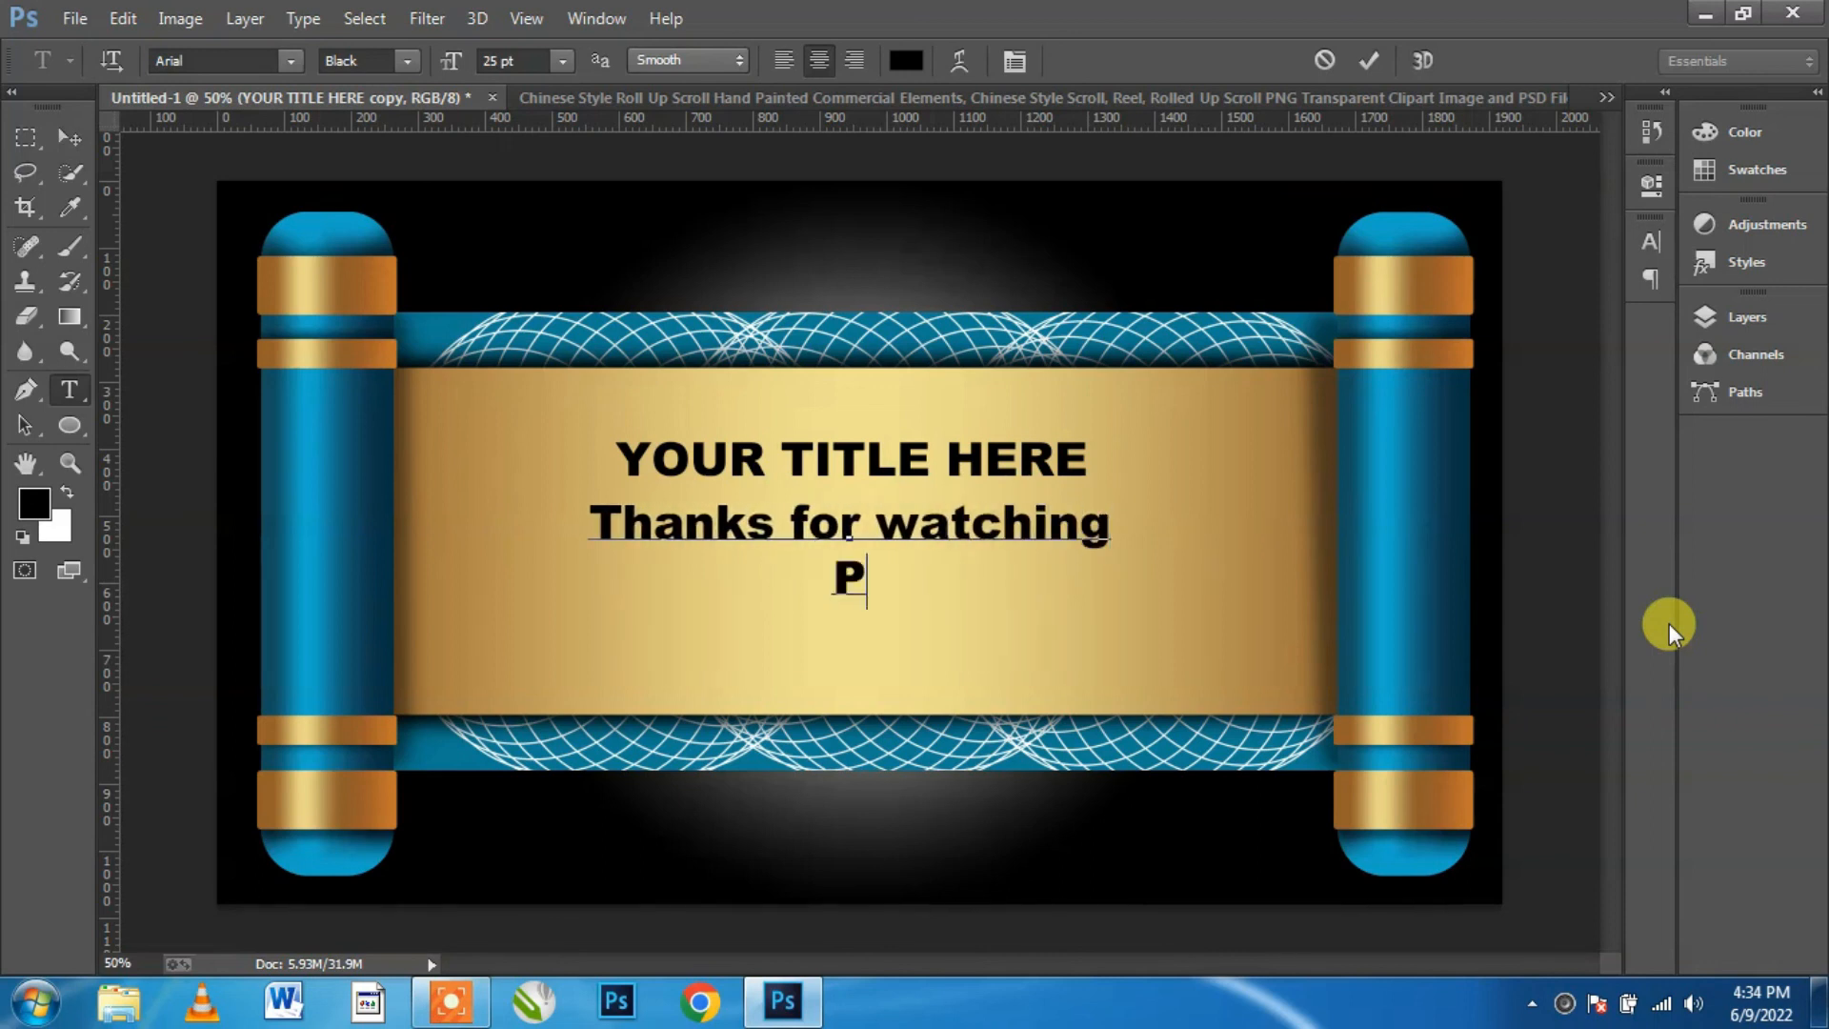